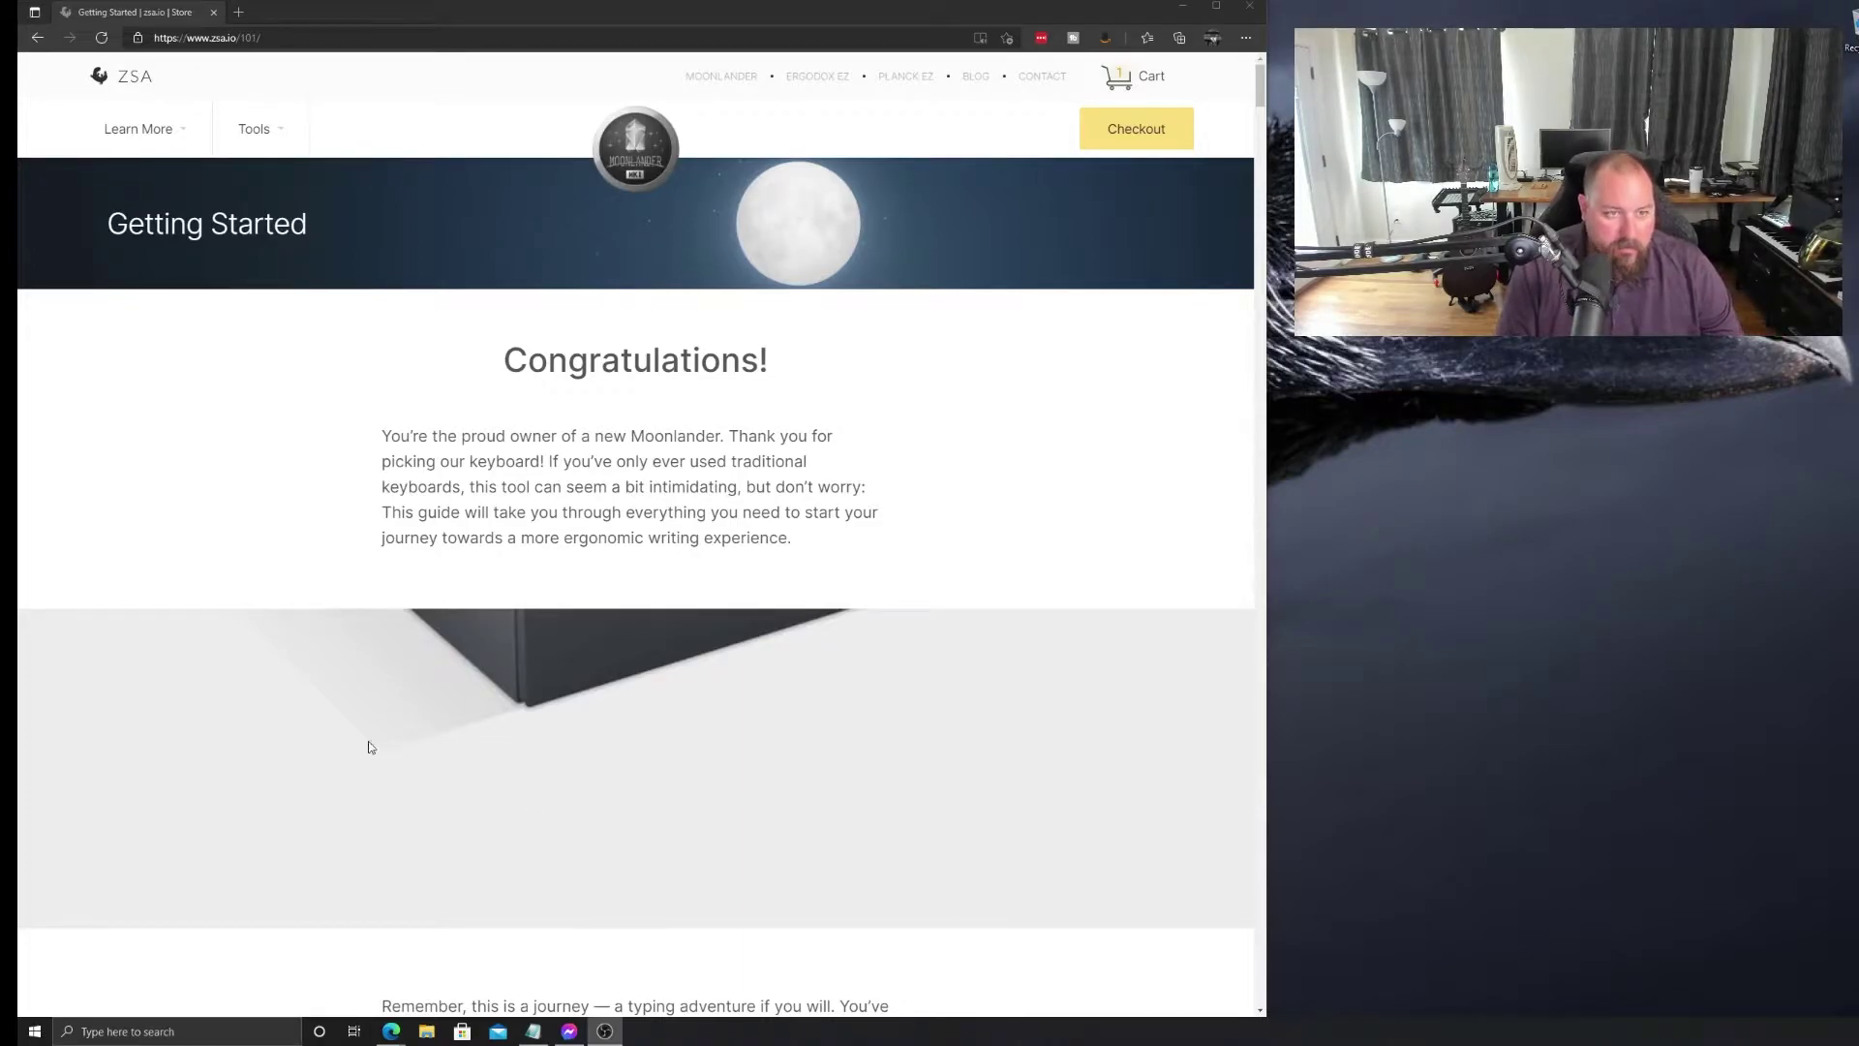
left_click(291, 36)
left_click(291, 35)
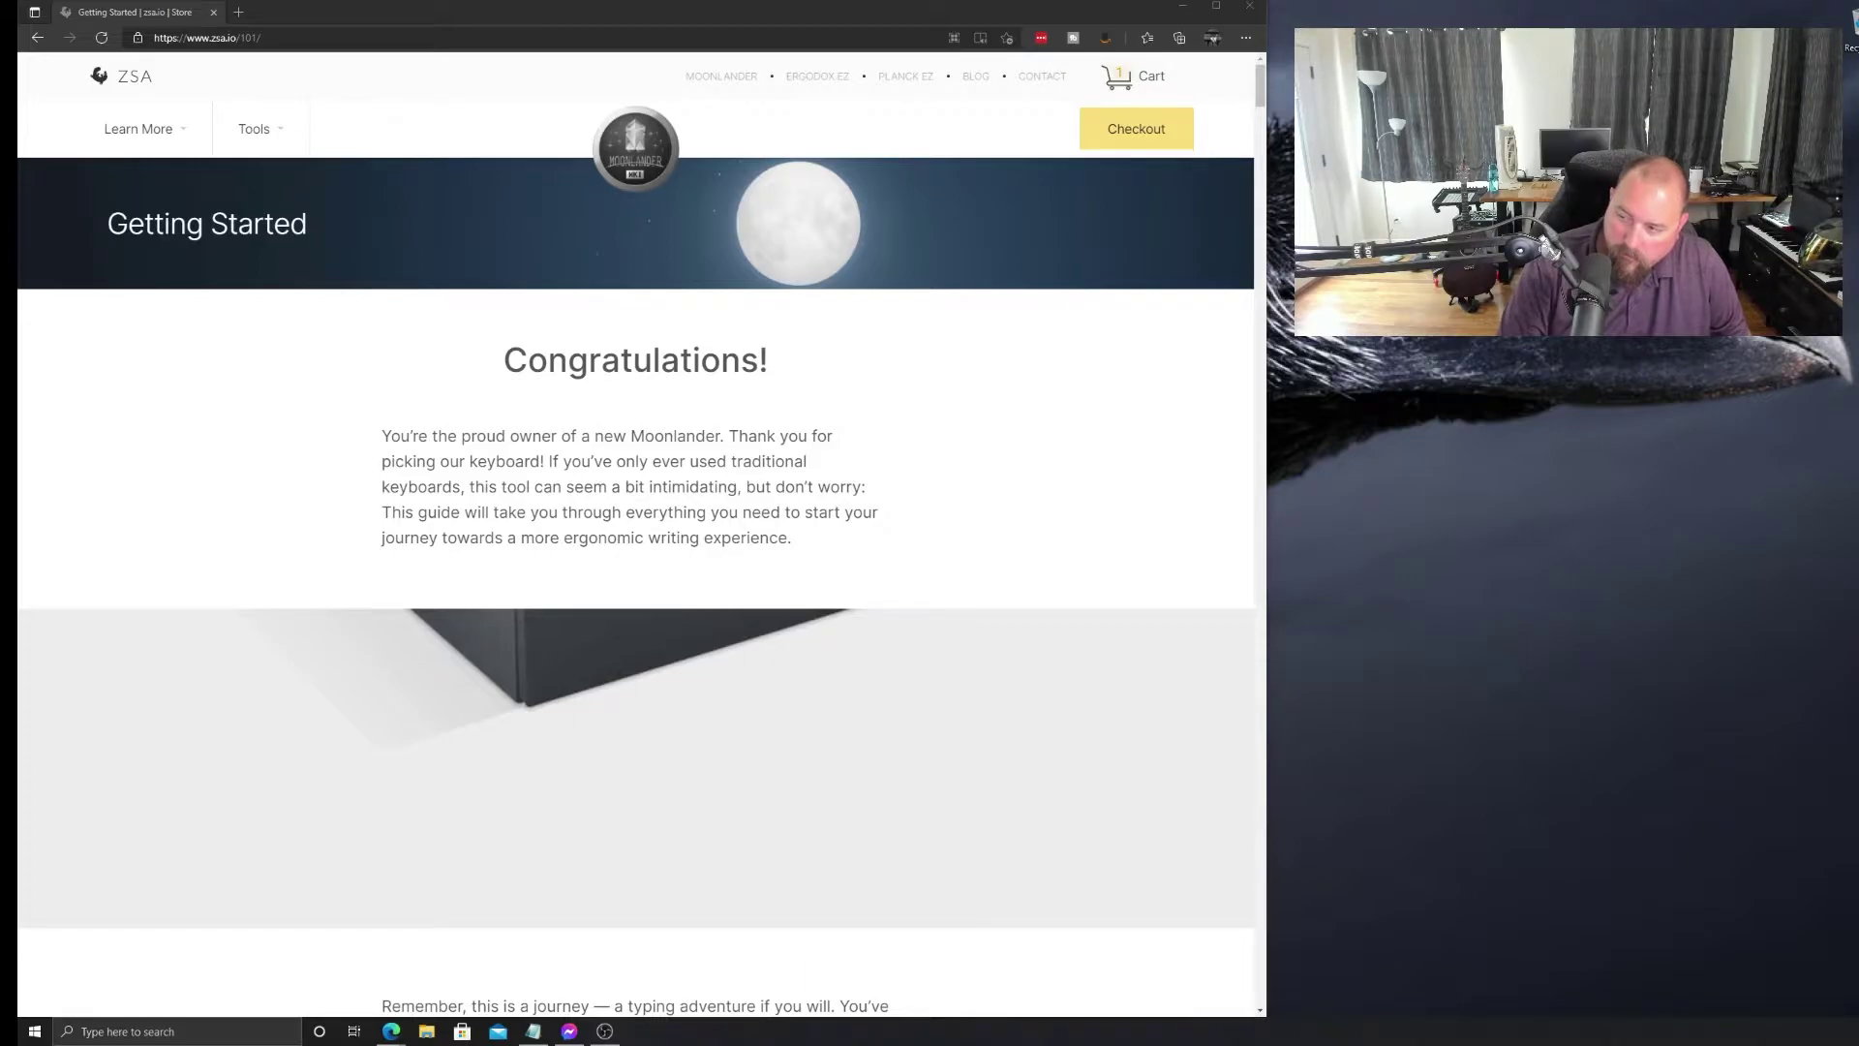
left_click(1053, 606)
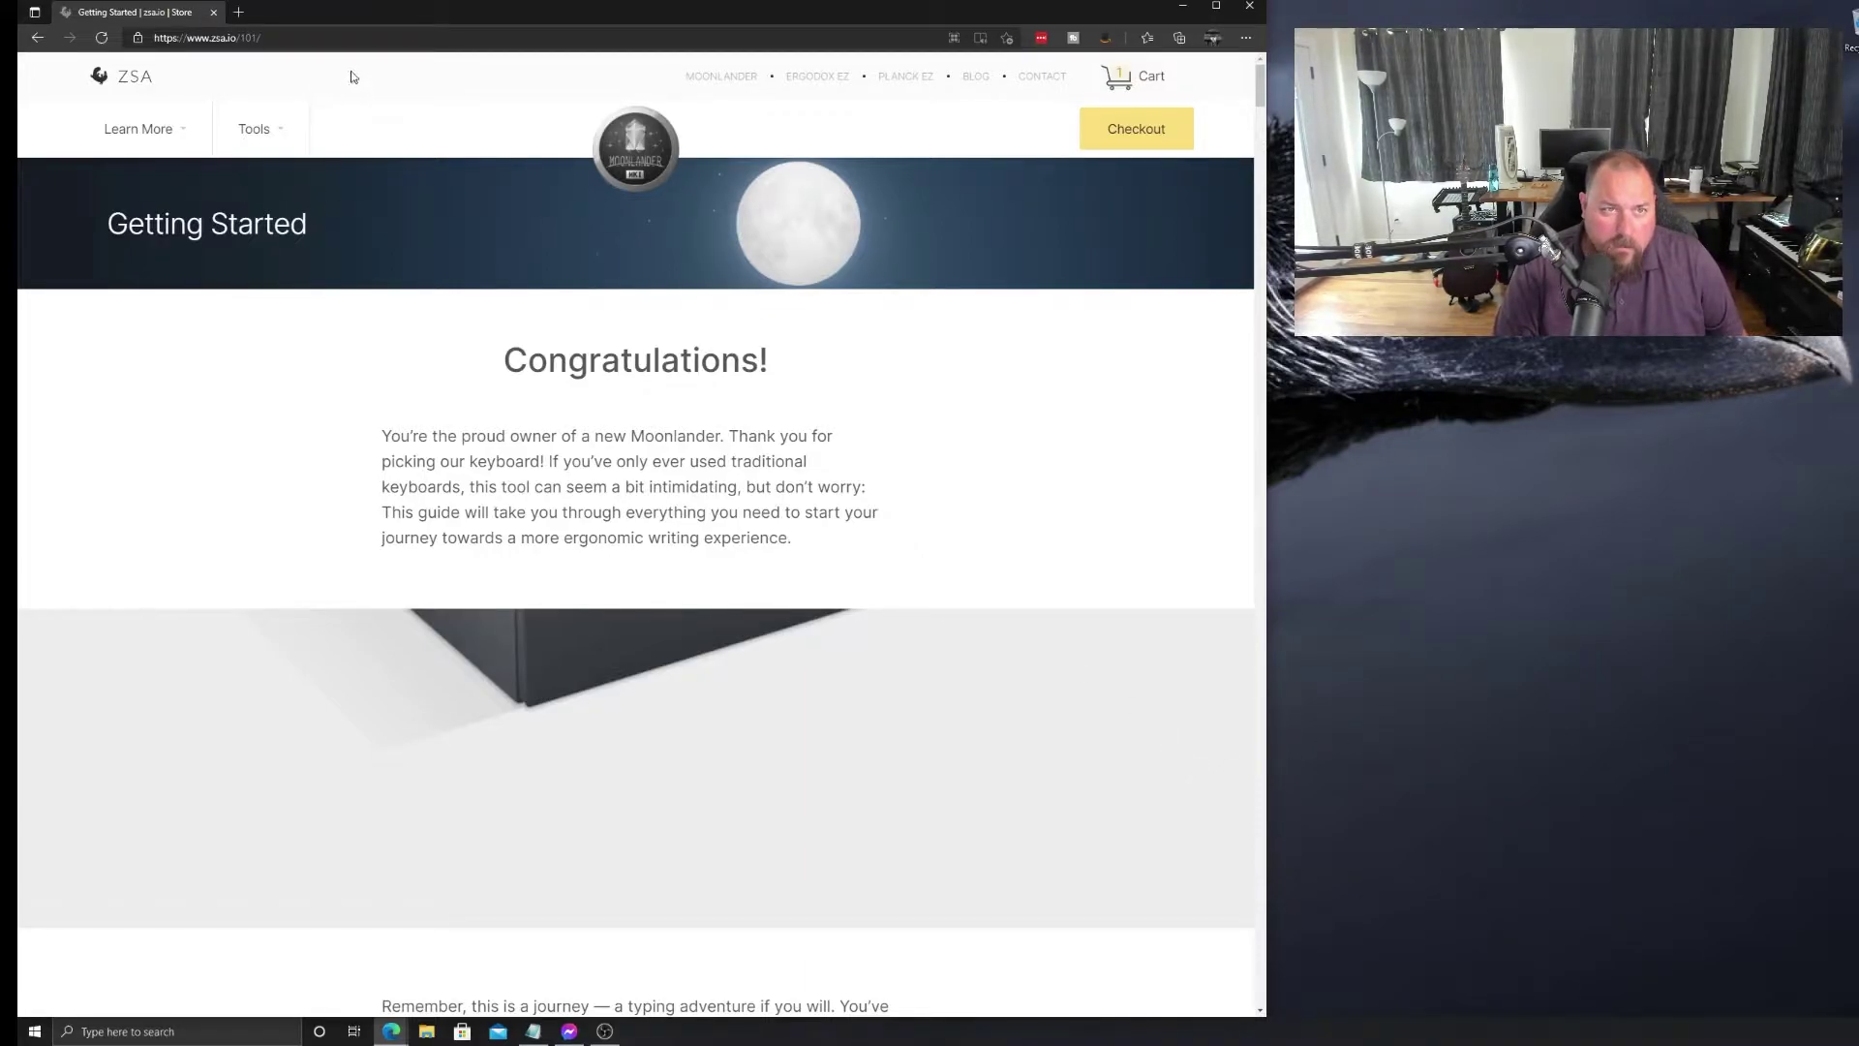
left_click(364, 37)
key("End")
type("DD")
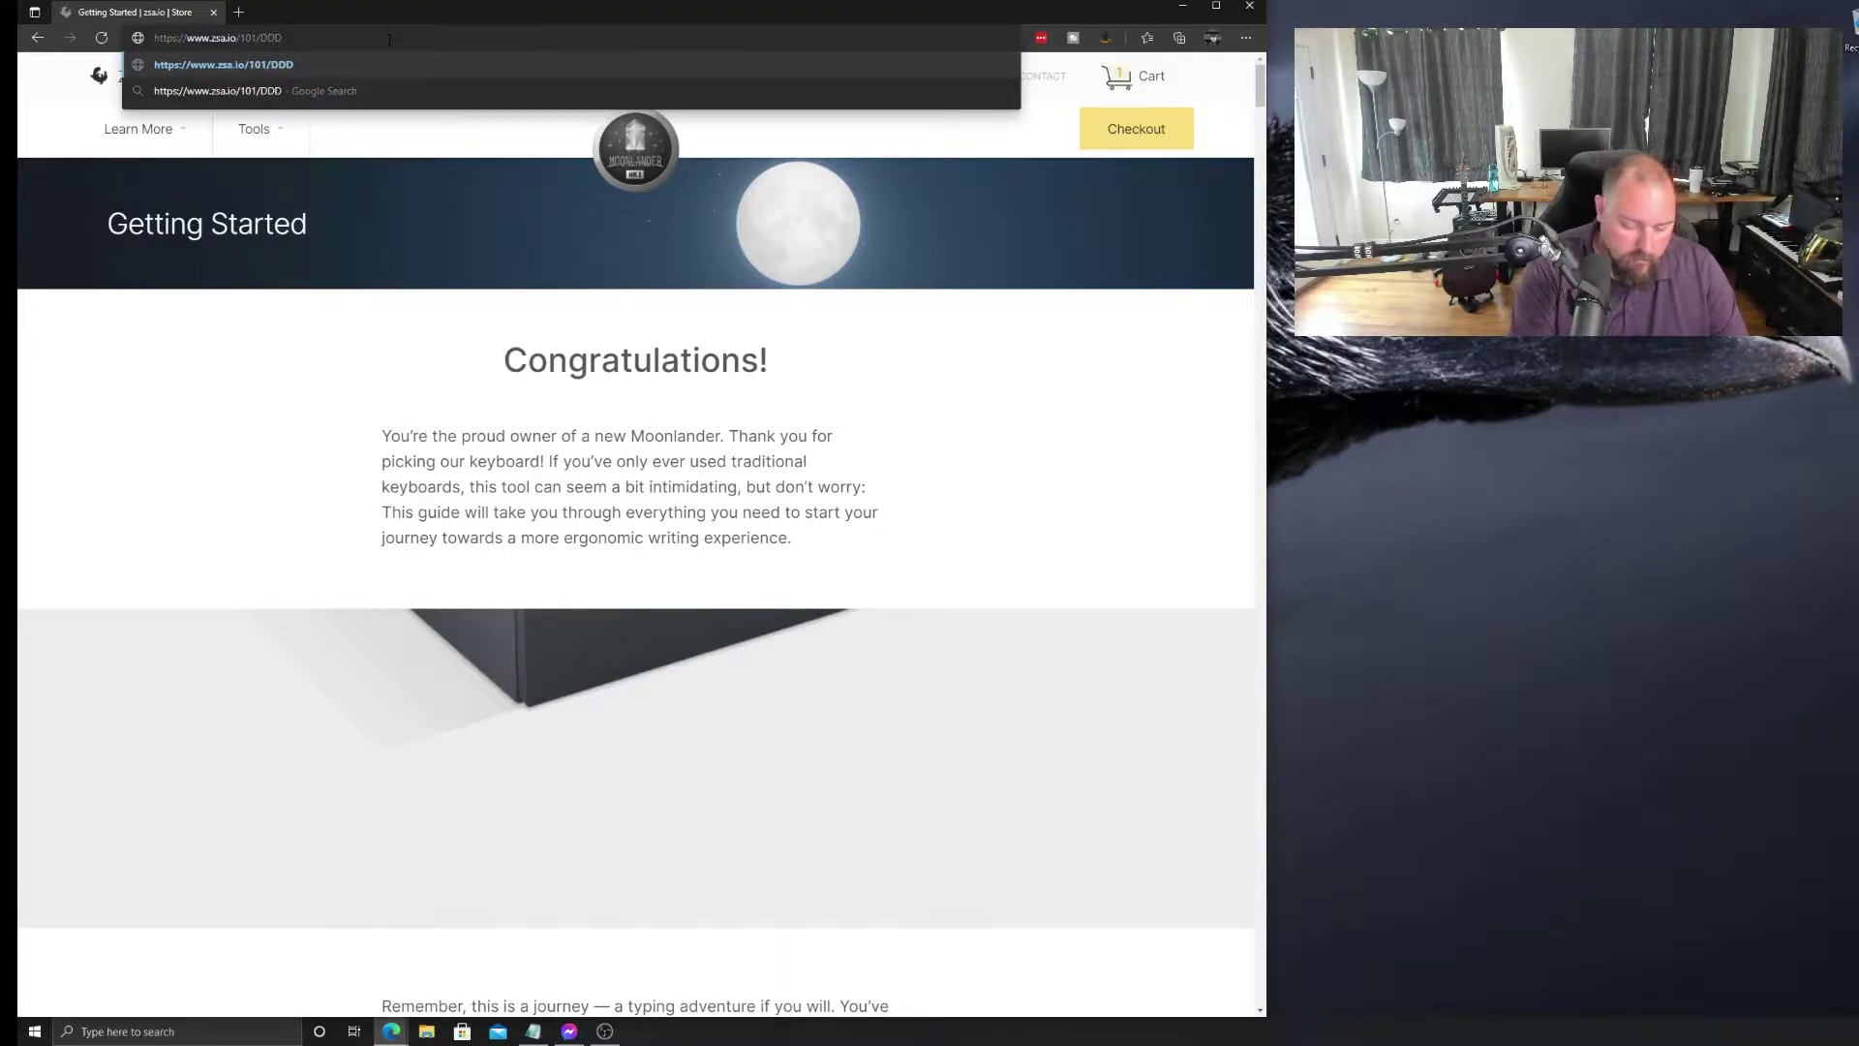
key("Return")
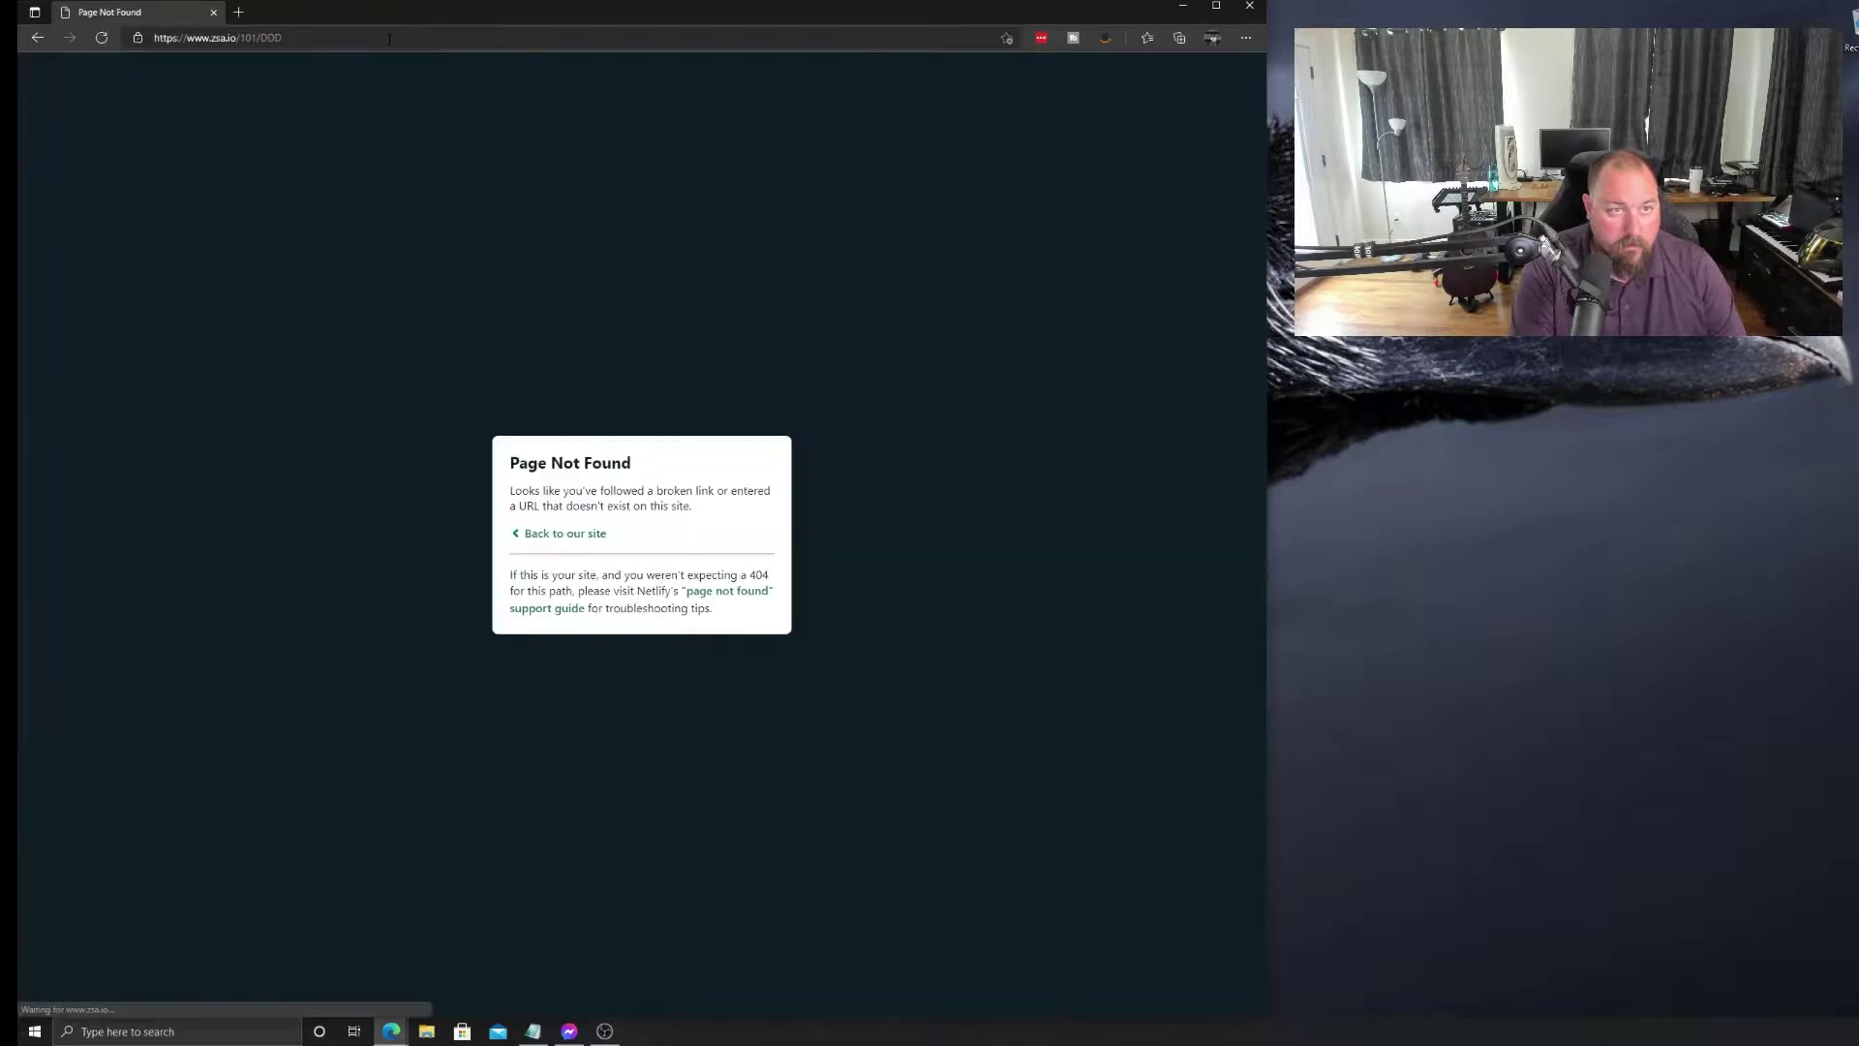
left_click(389, 39)
key("End")
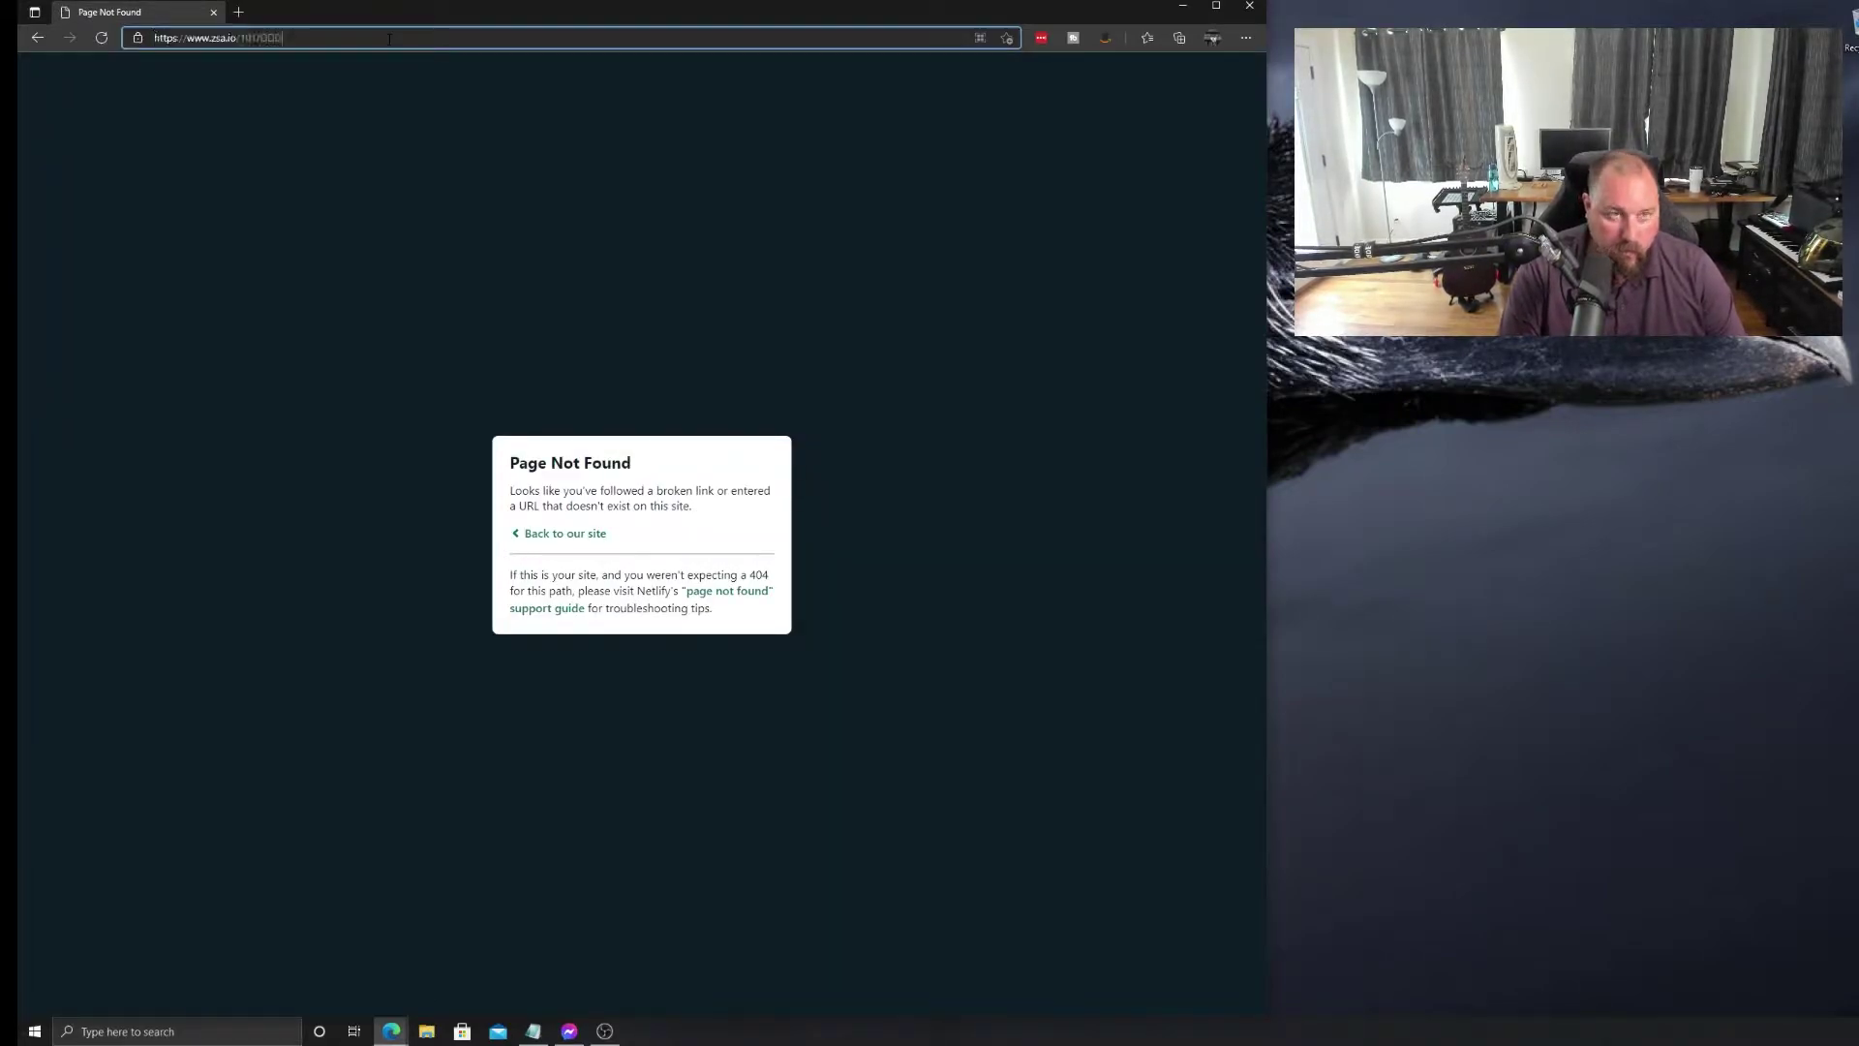
key("BackSpace")
key("BackSpace")
key("BackSpace")
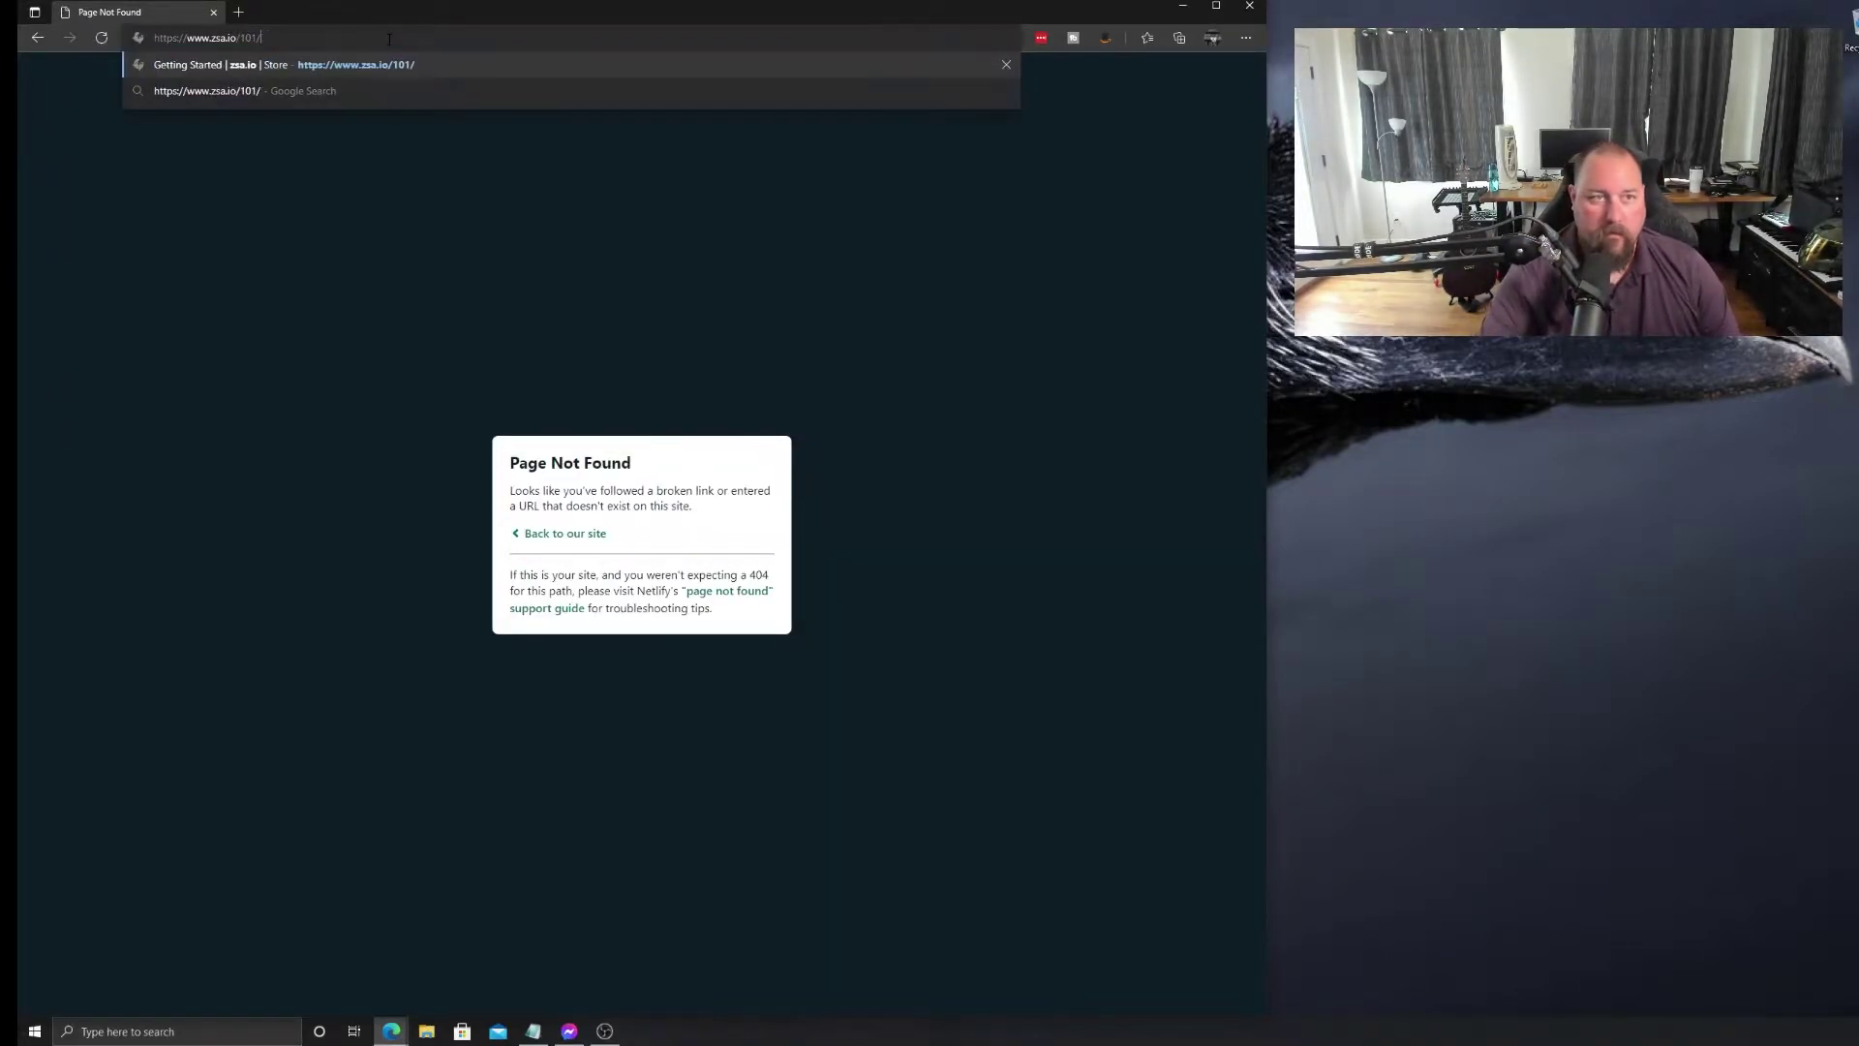
key("Return")
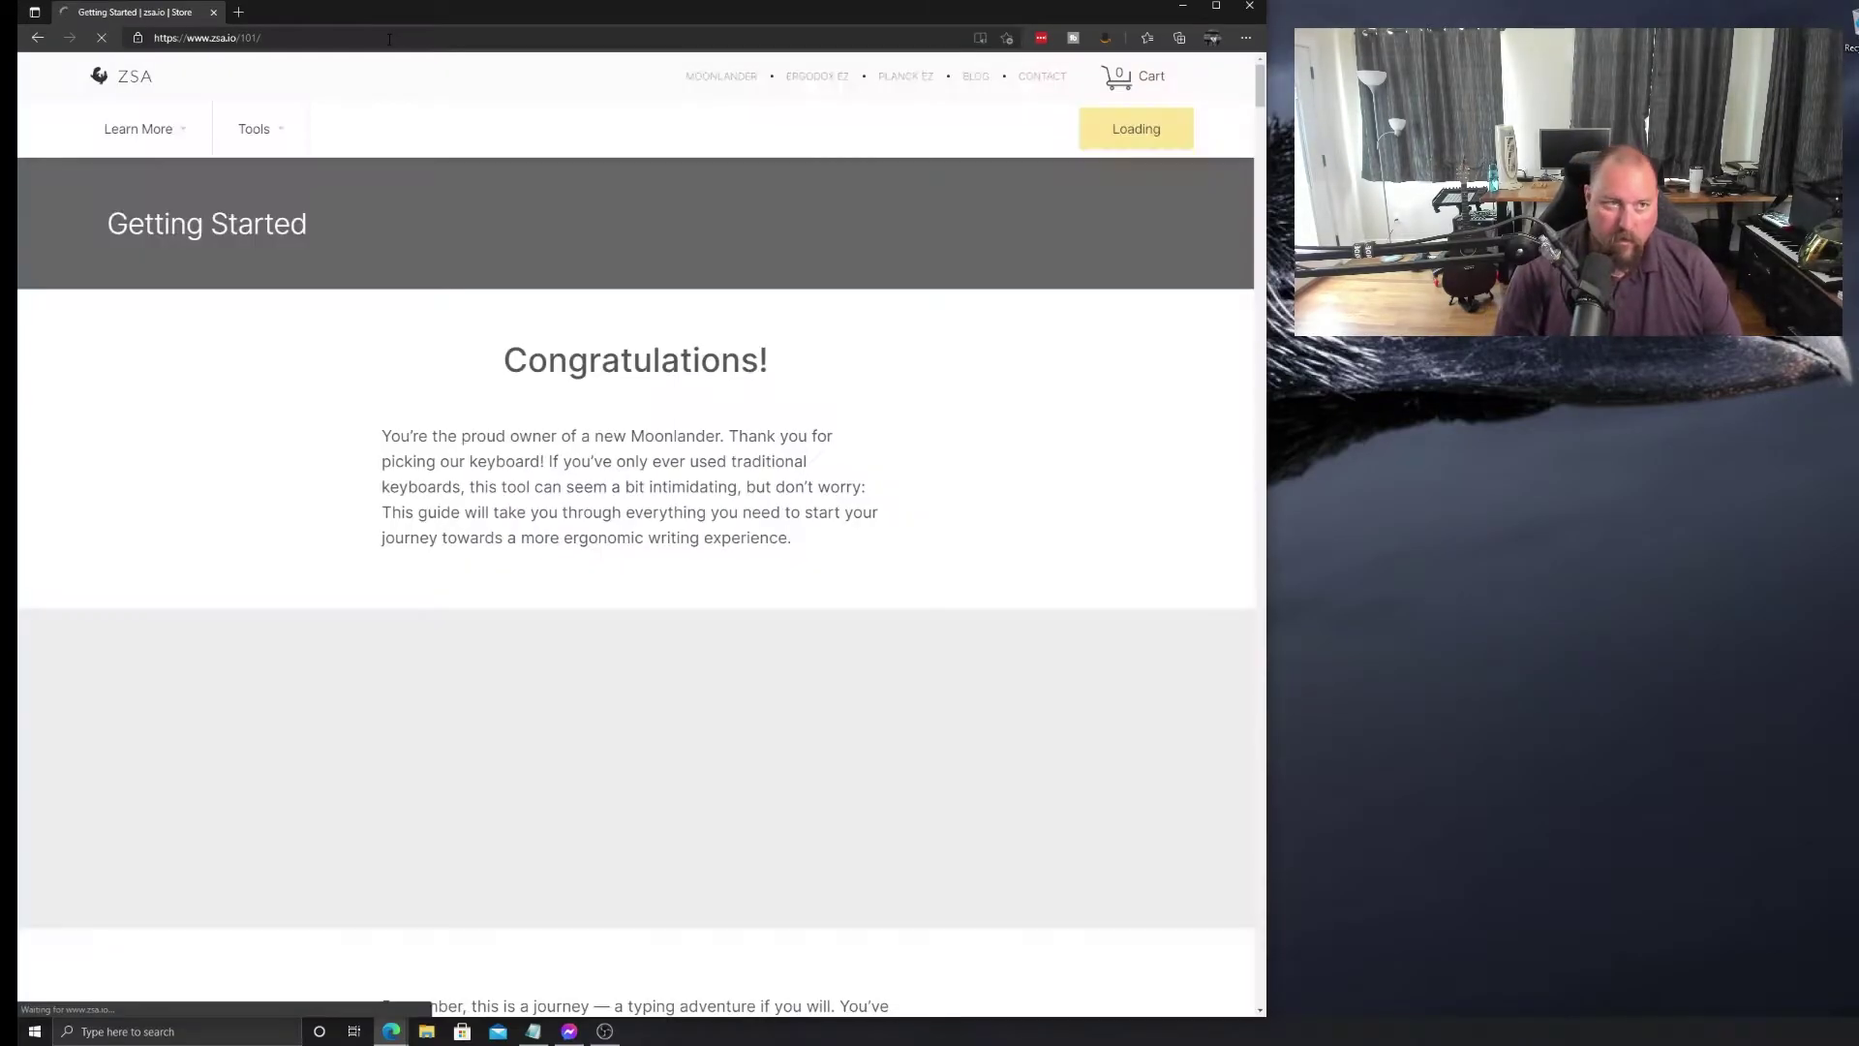
Scroll to the setup section and highlight the Windows/Linux and macOS setup sentences
scroll(387, 554, "down", 3)
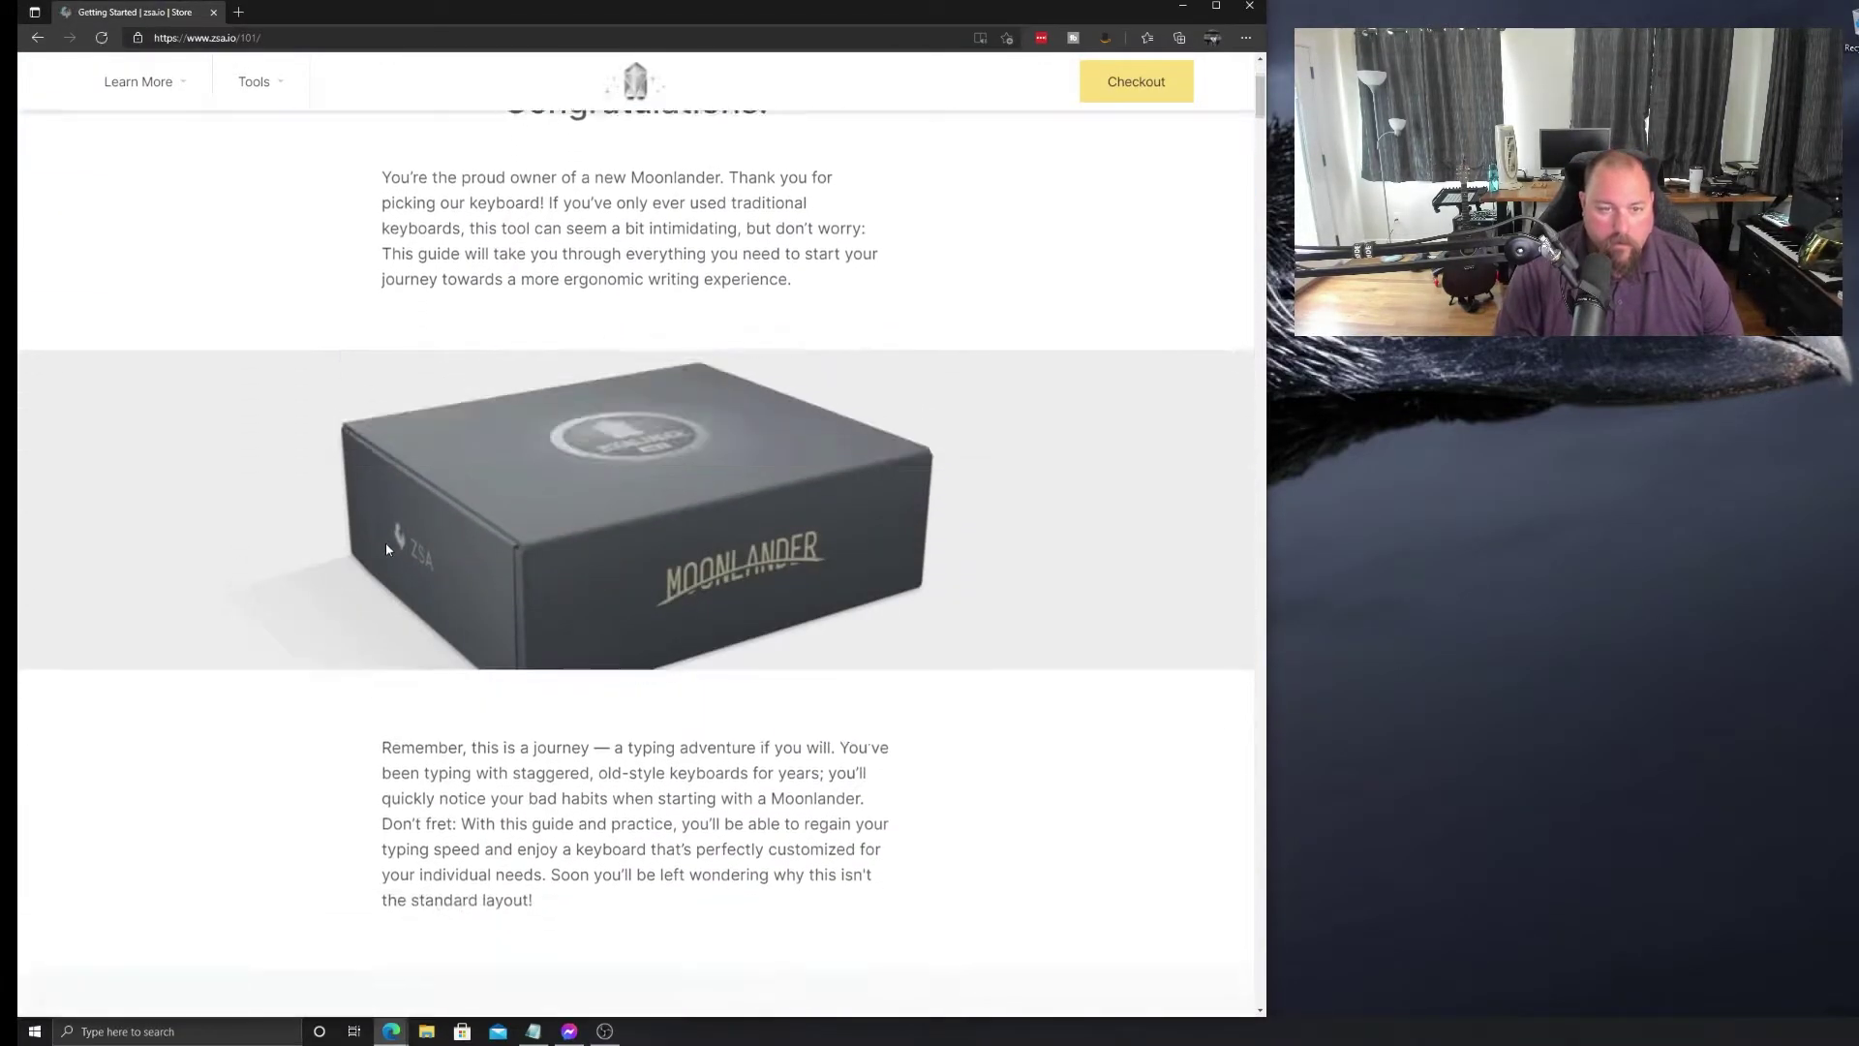
scroll(399, 564, "down", 5)
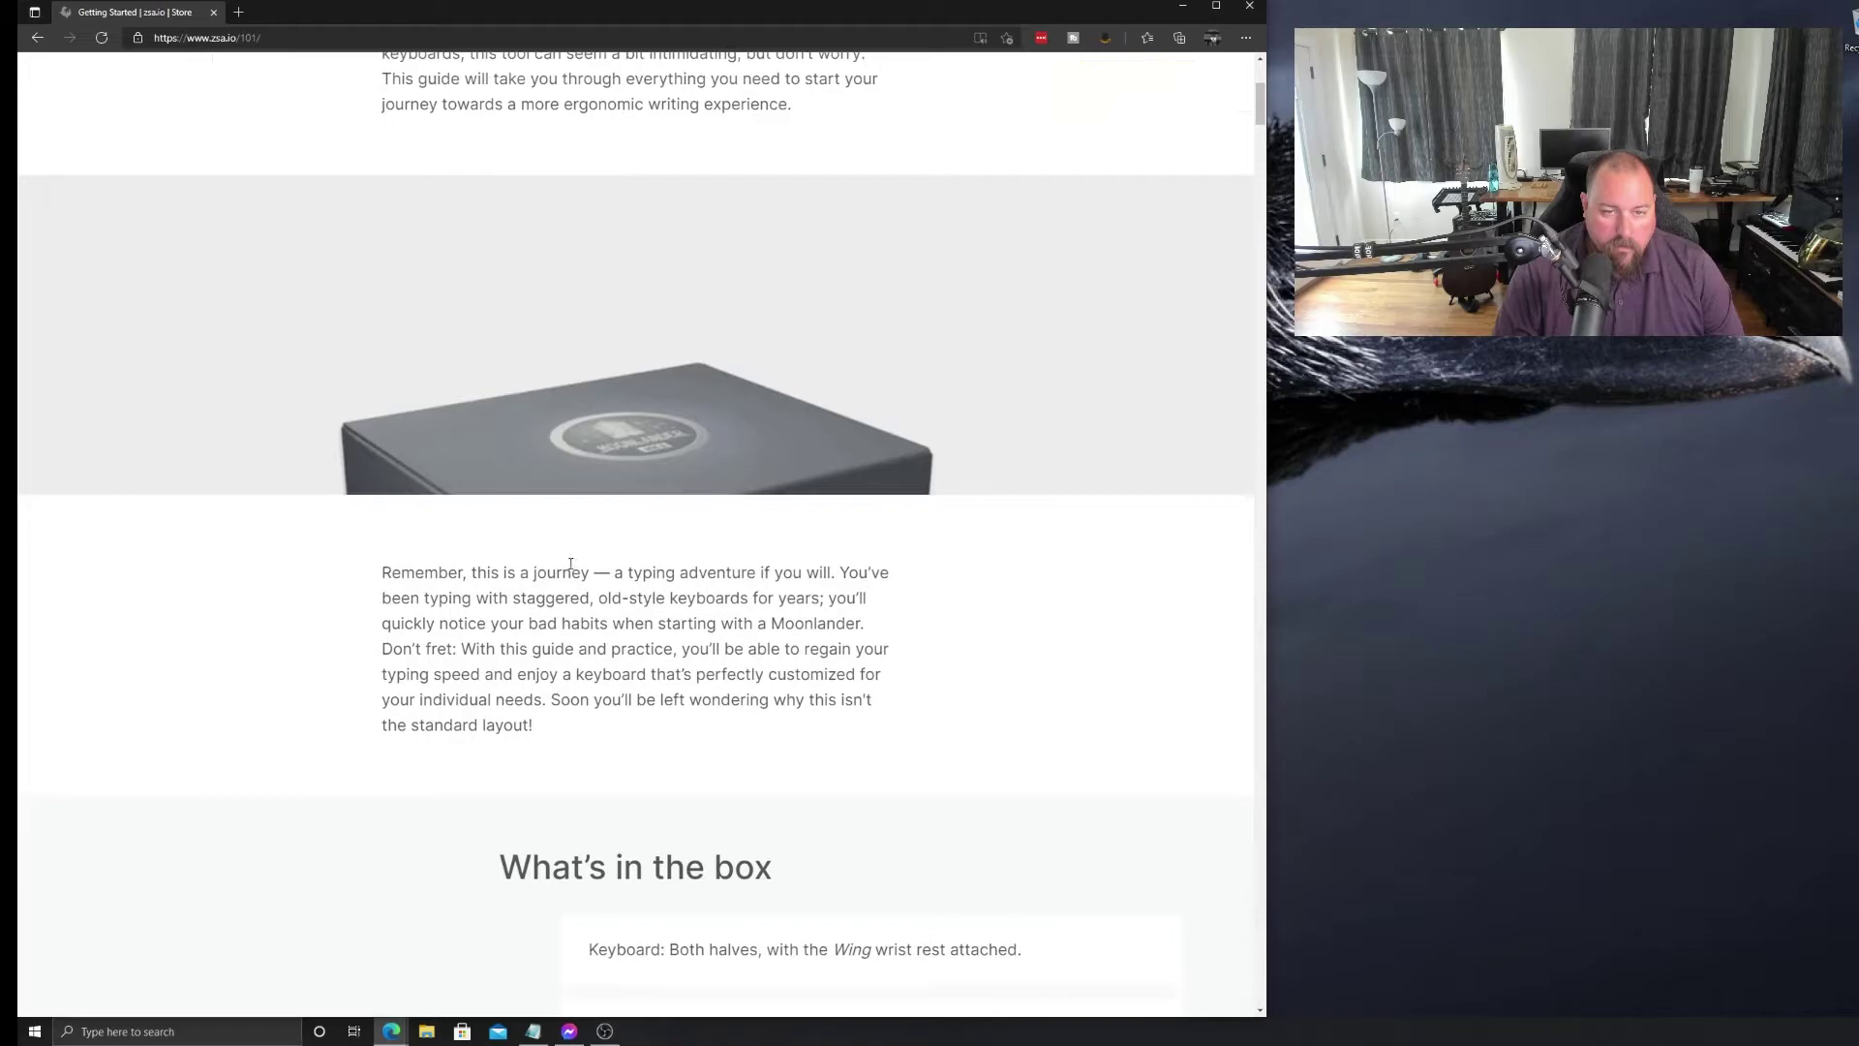
scroll(528, 575, "down", 3)
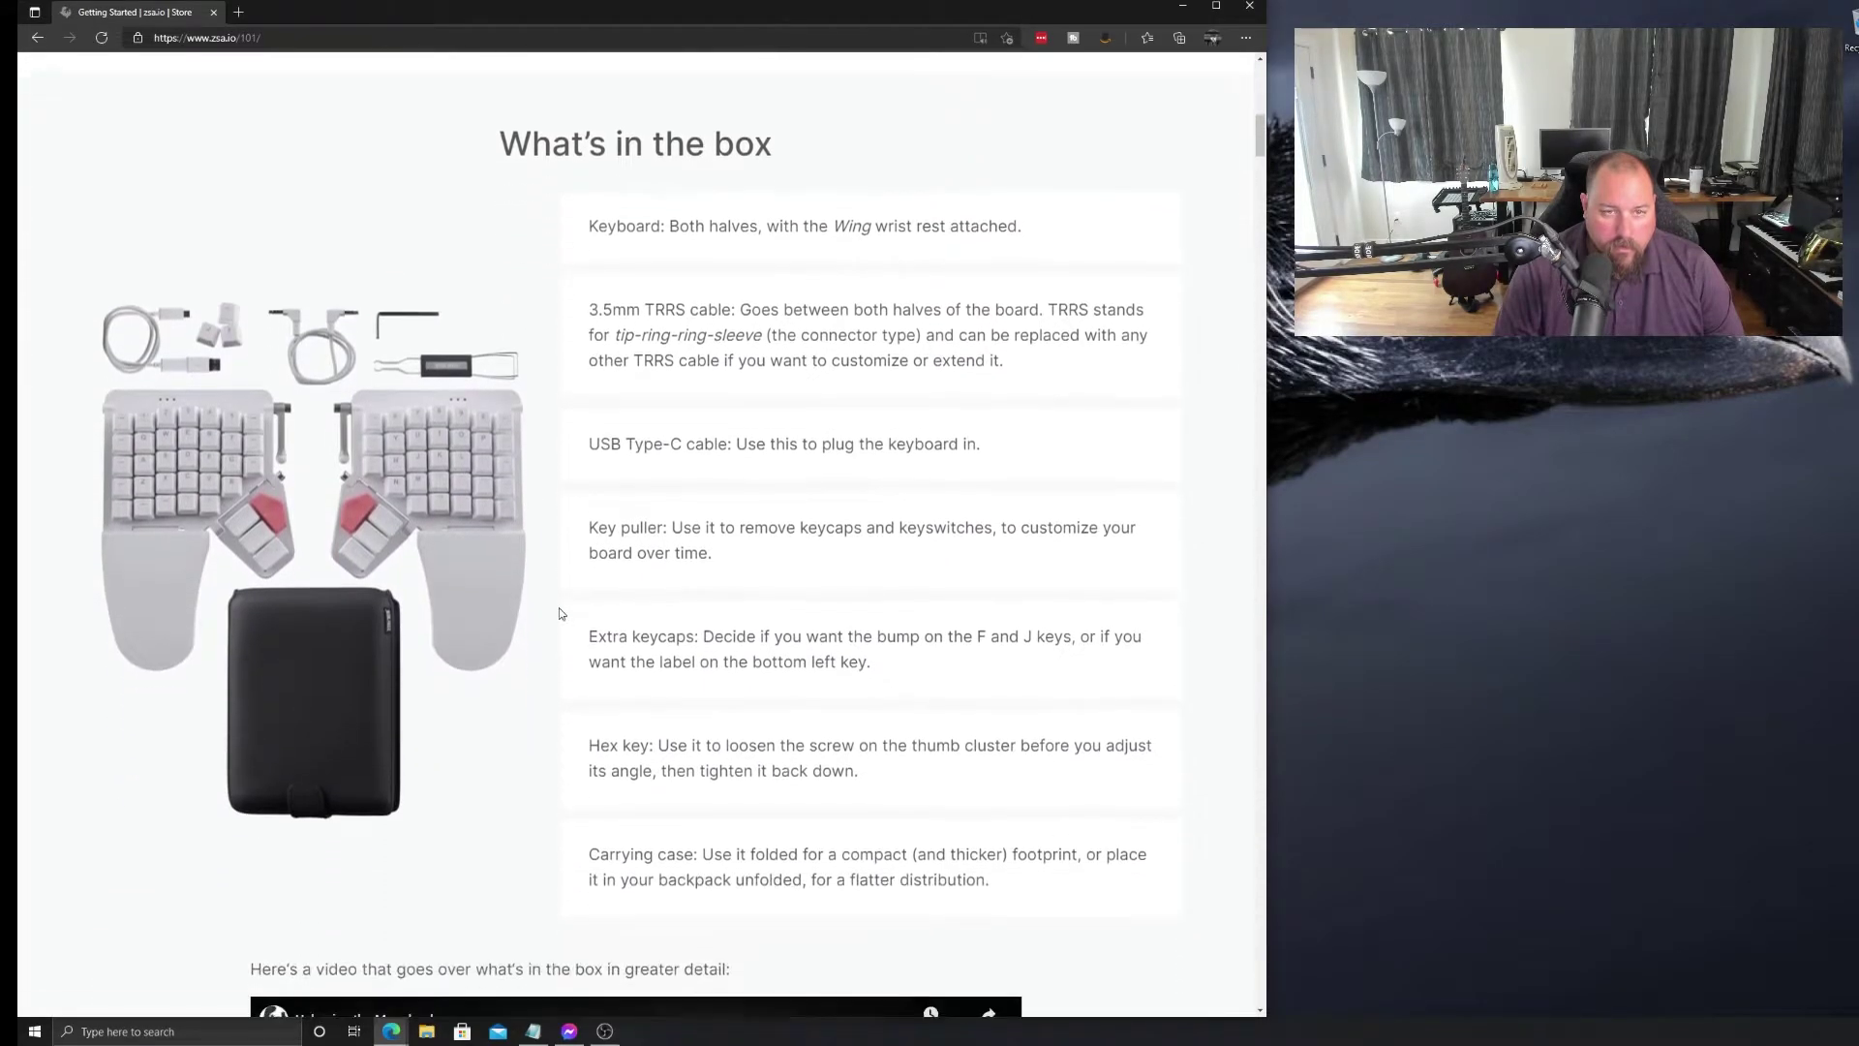
scroll(614, 307, "down", 9)
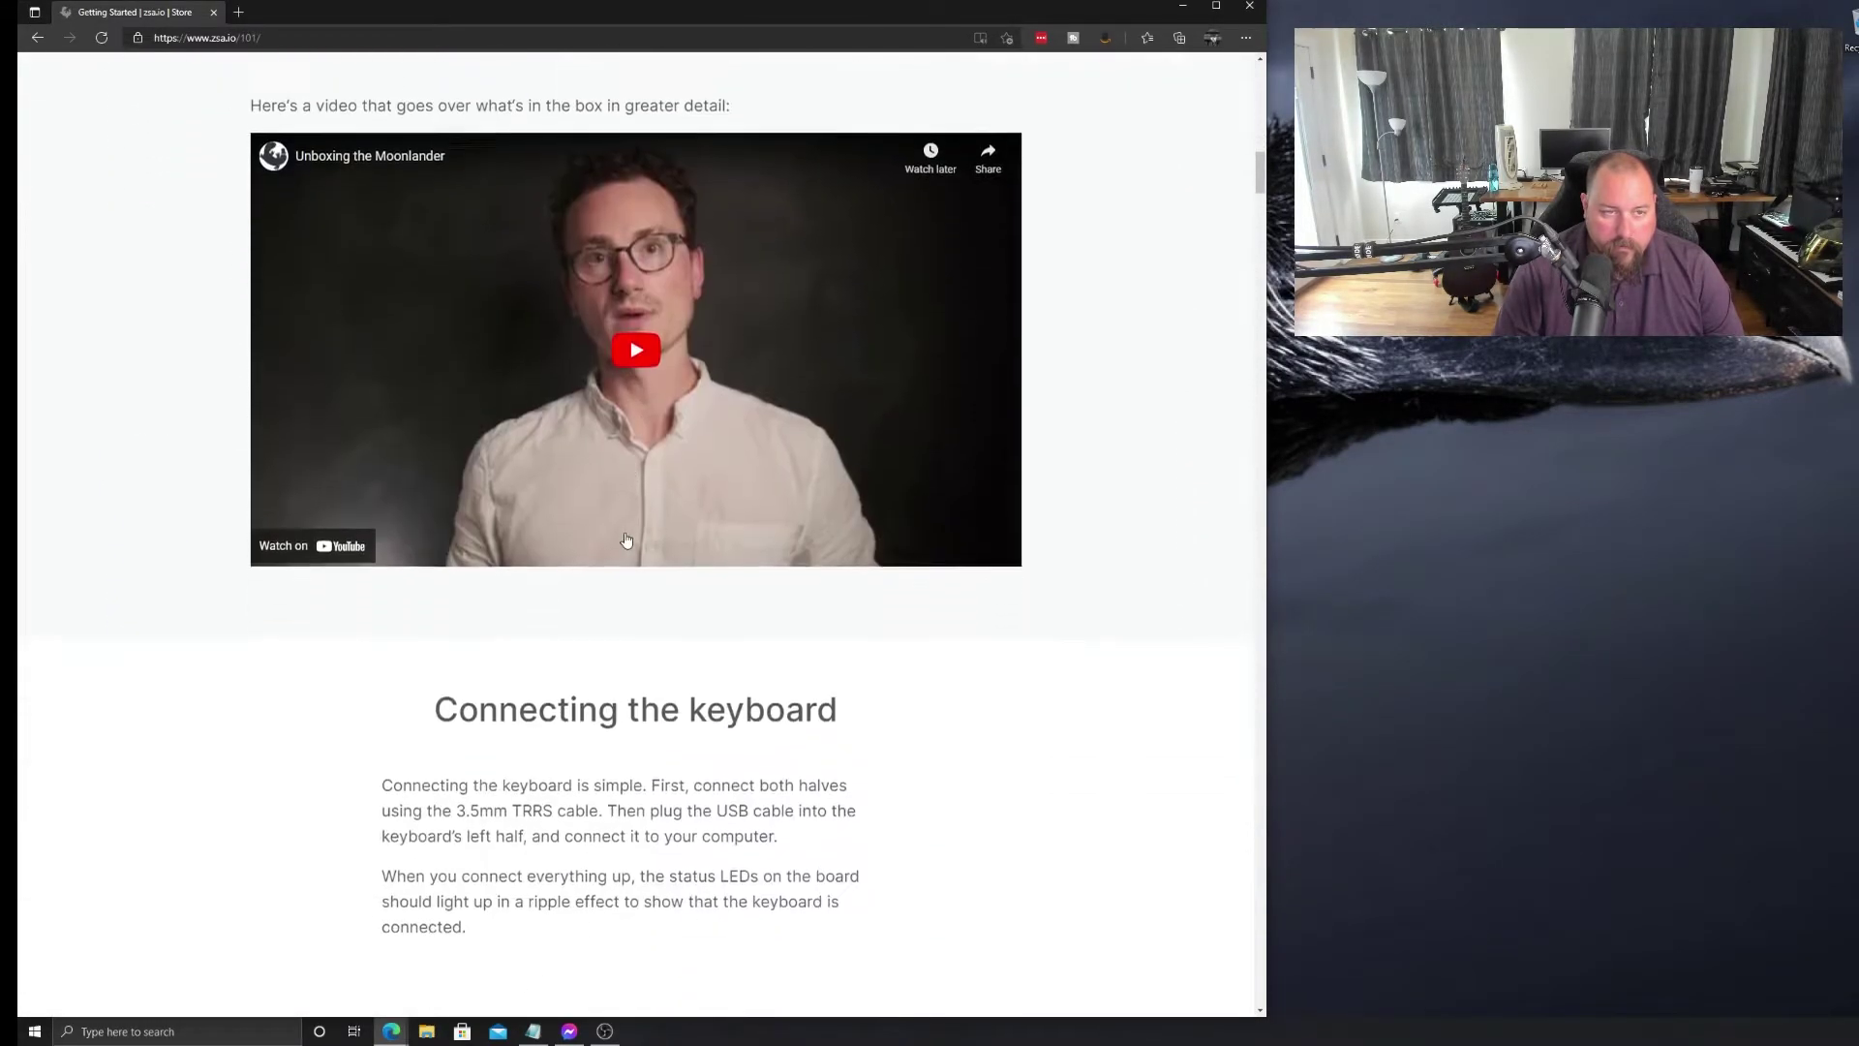
scroll(624, 544, "down", 3)
scroll(655, 452, "up", 3)
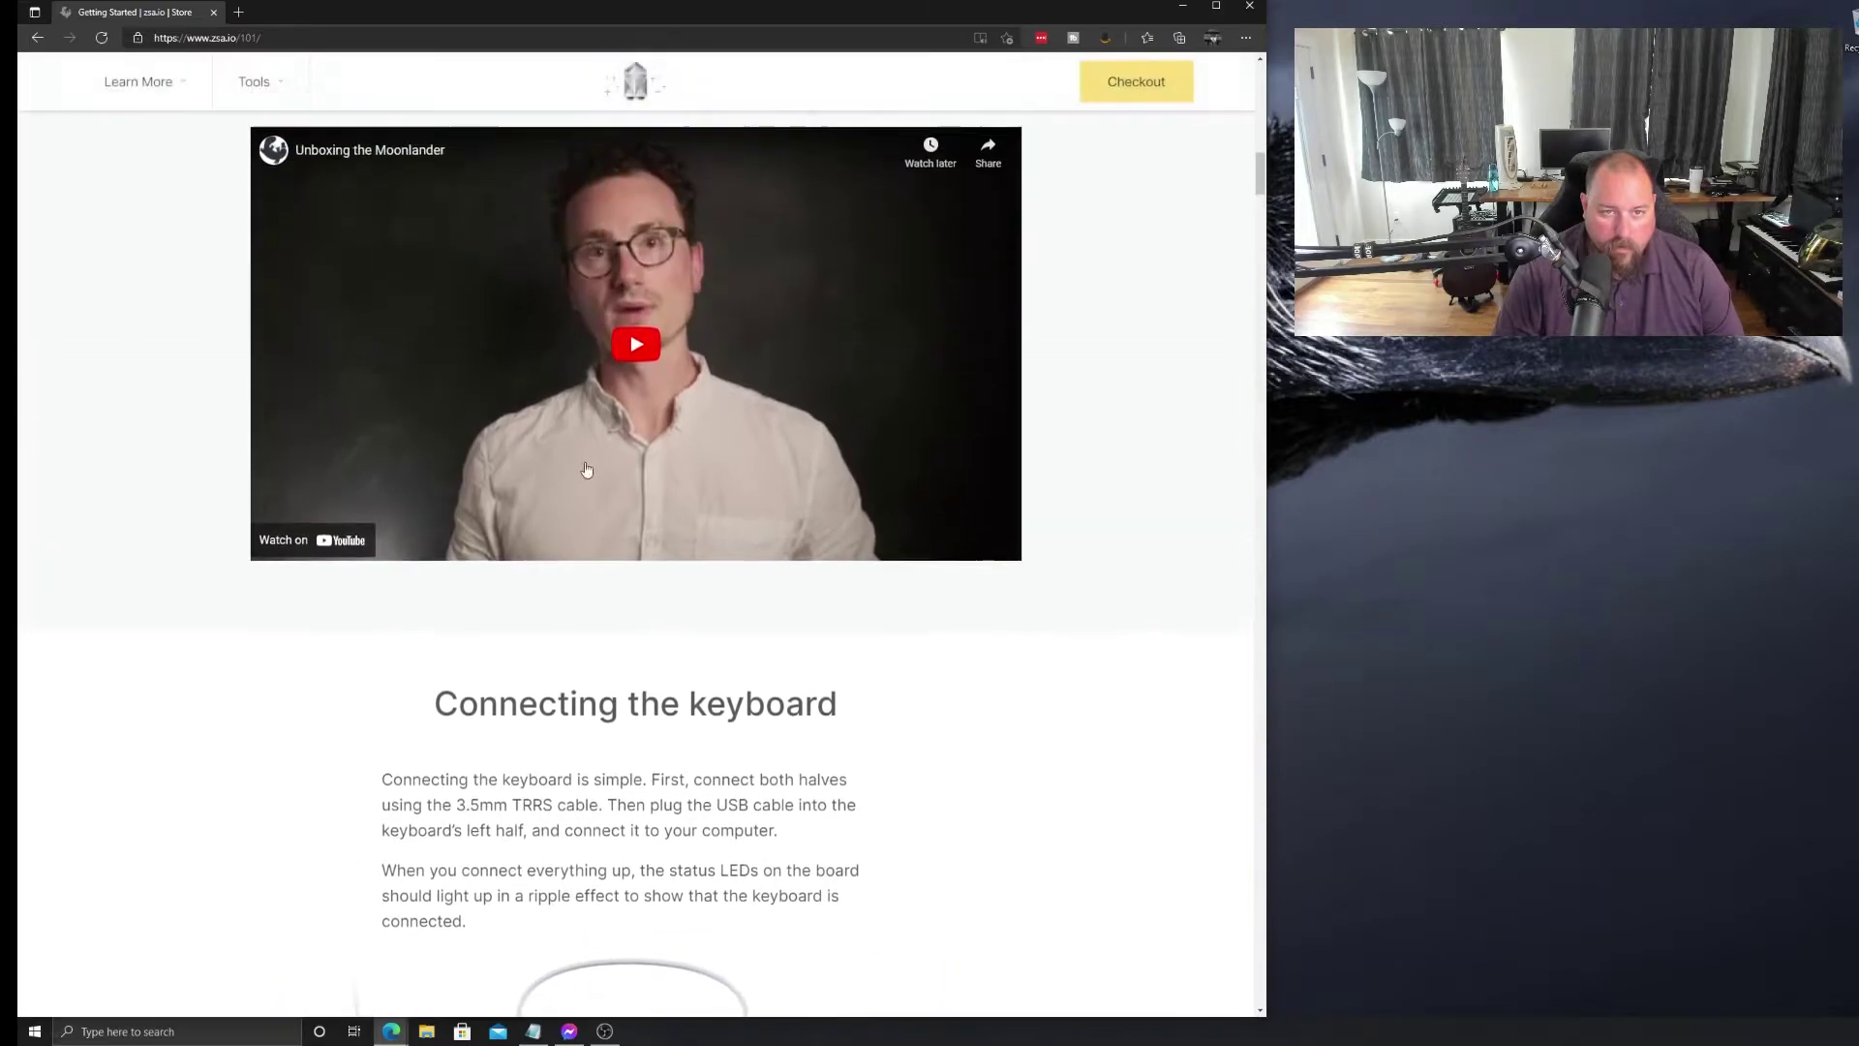
scroll(646, 561, "down", 11)
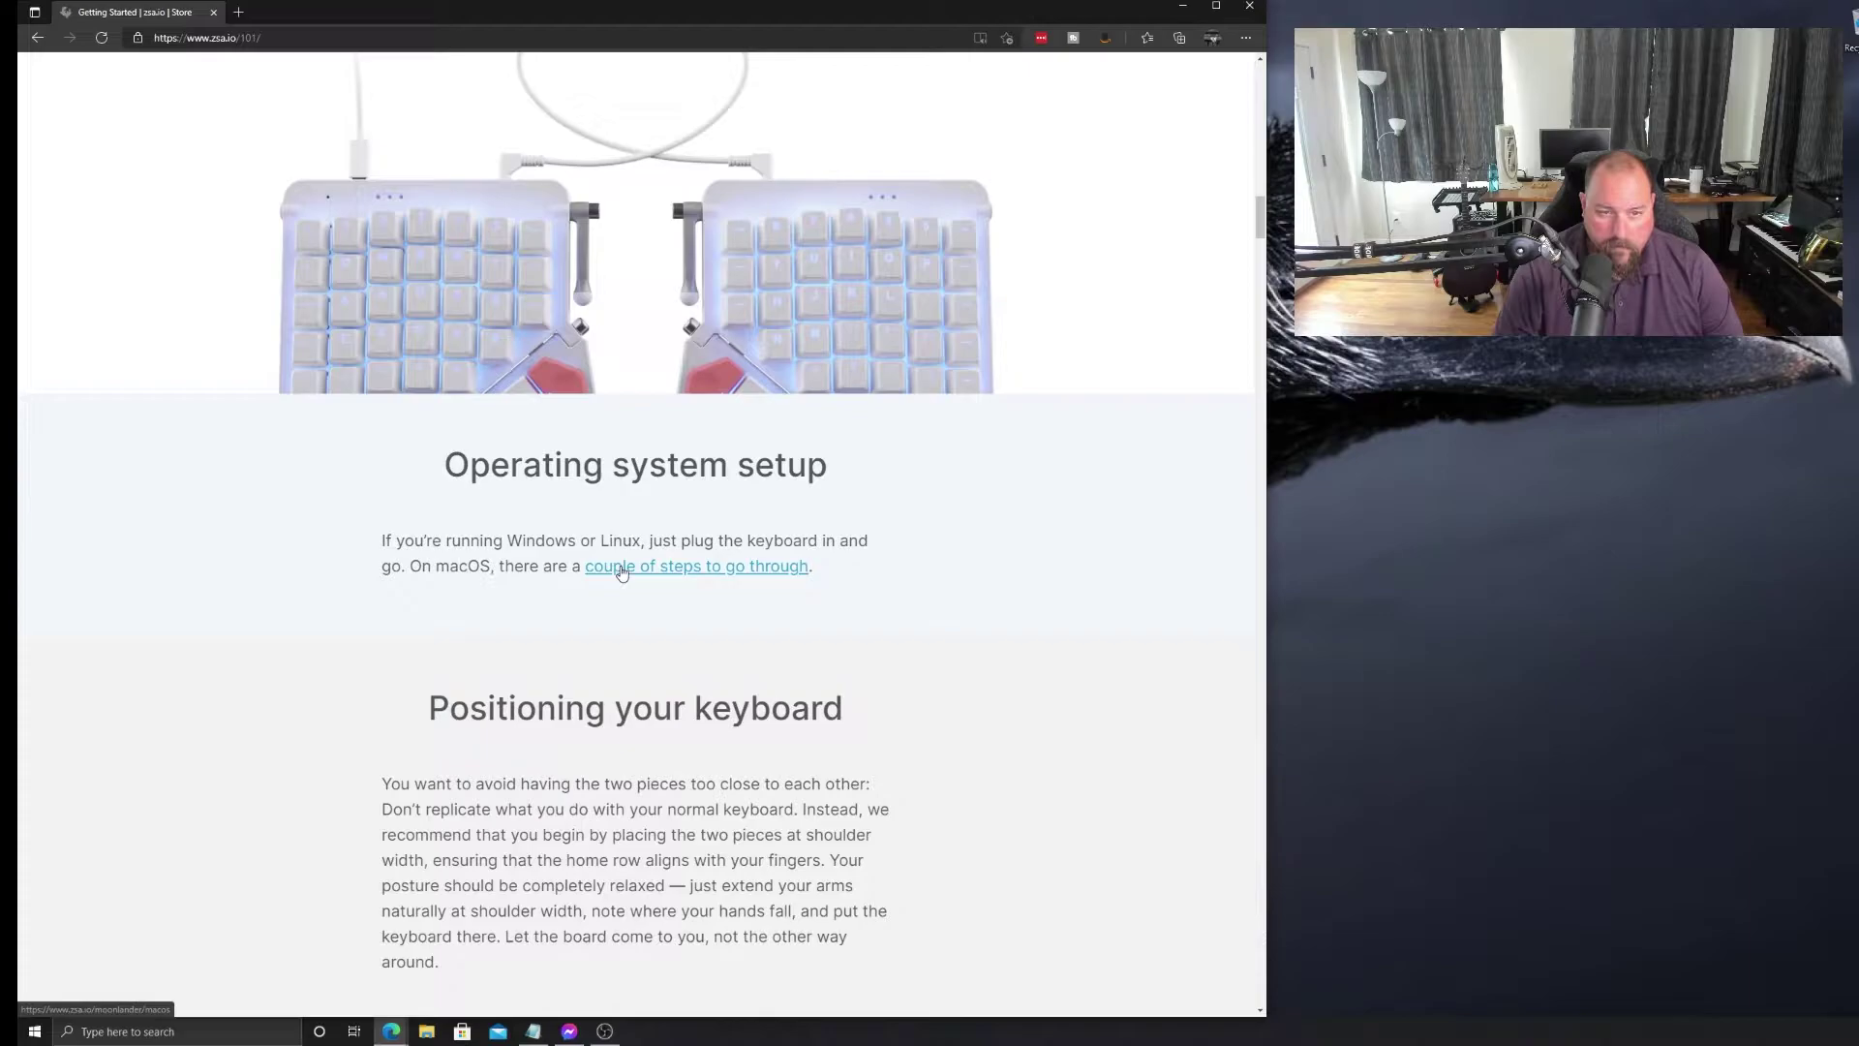
left_click_drag(396, 540, 745, 535)
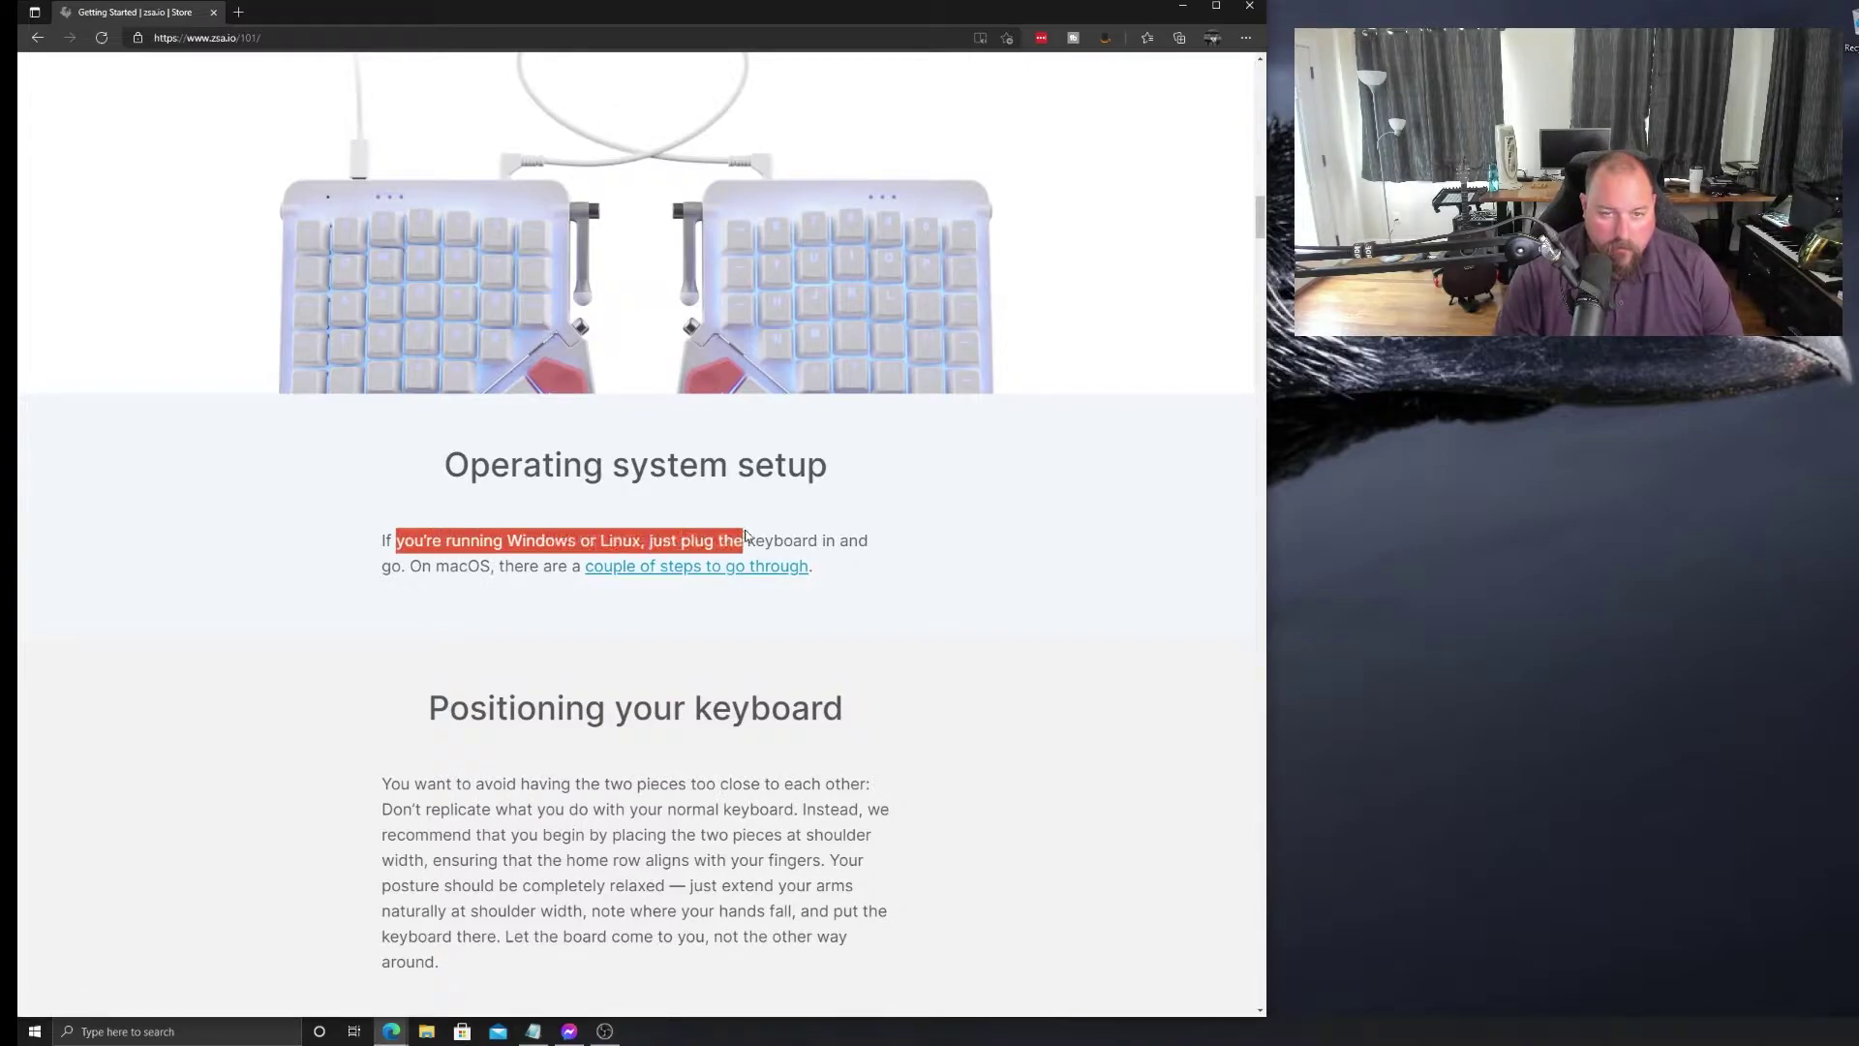
left_click_drag(483, 541, 876, 544)
left_click(948, 605)
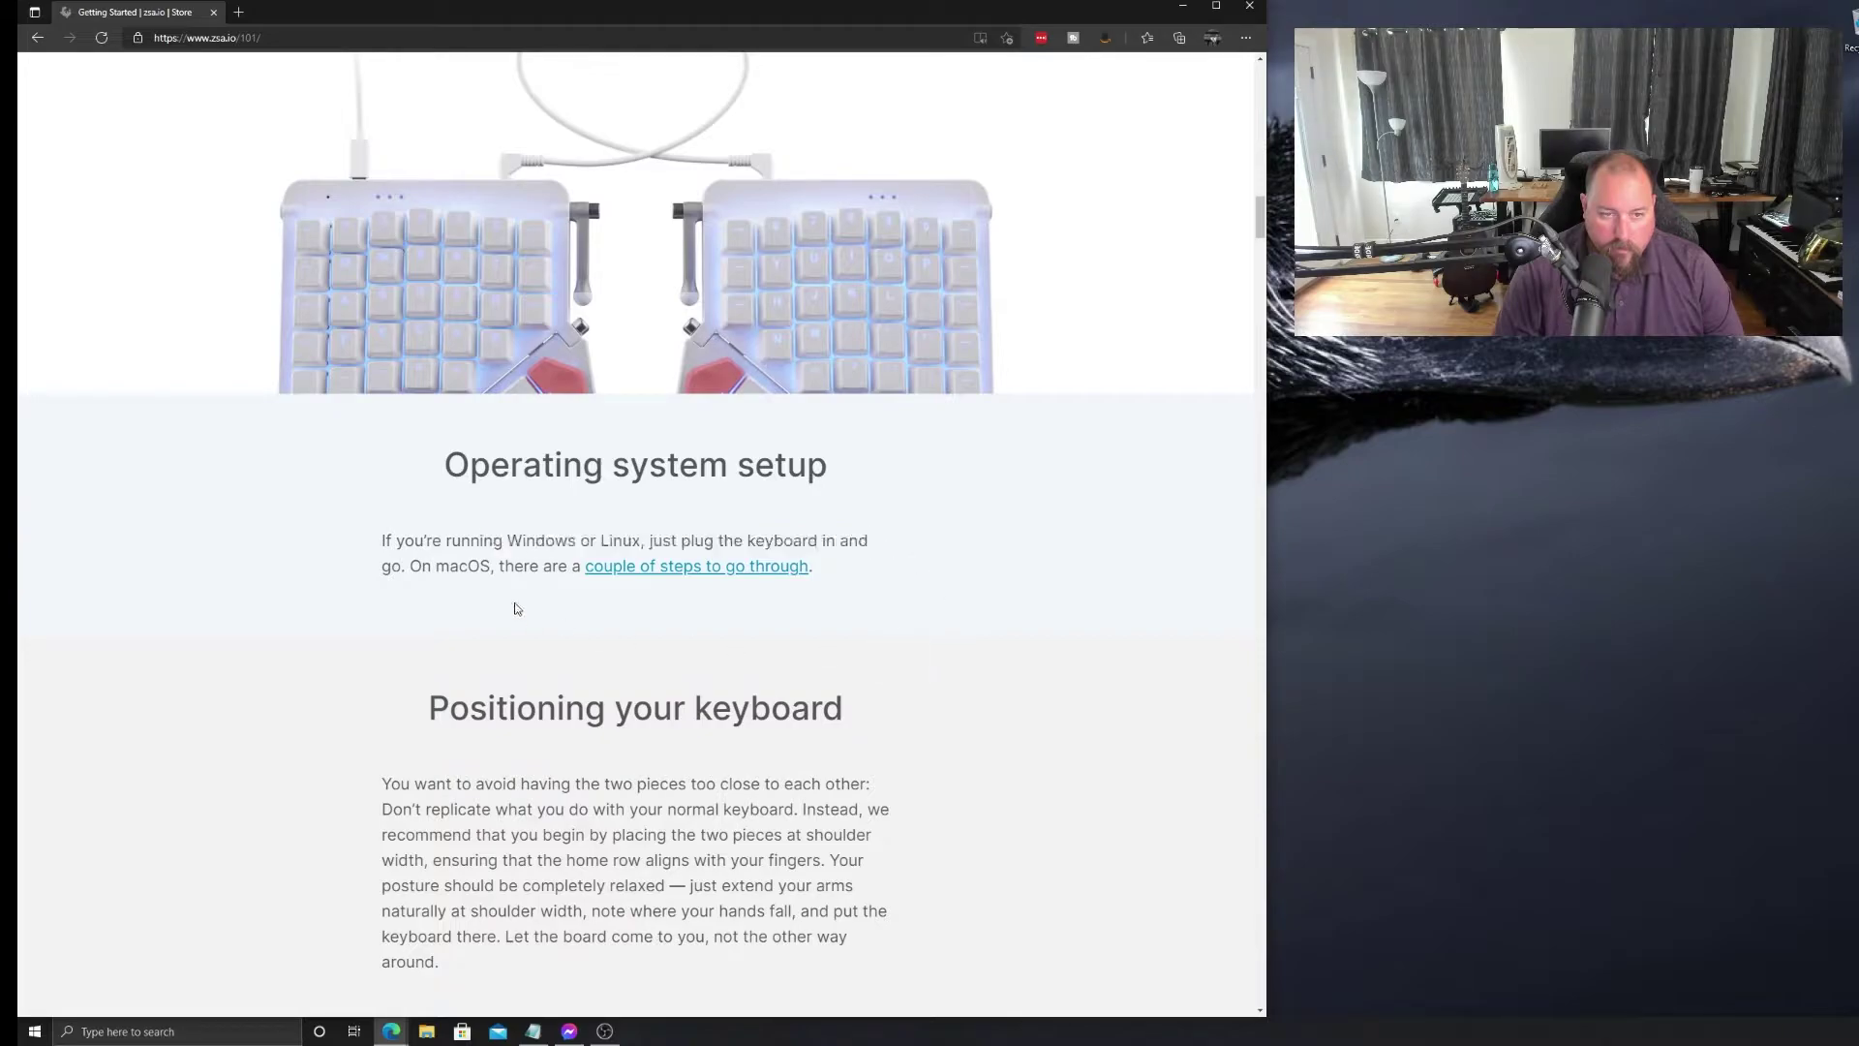
left_click_drag(459, 566, 540, 567)
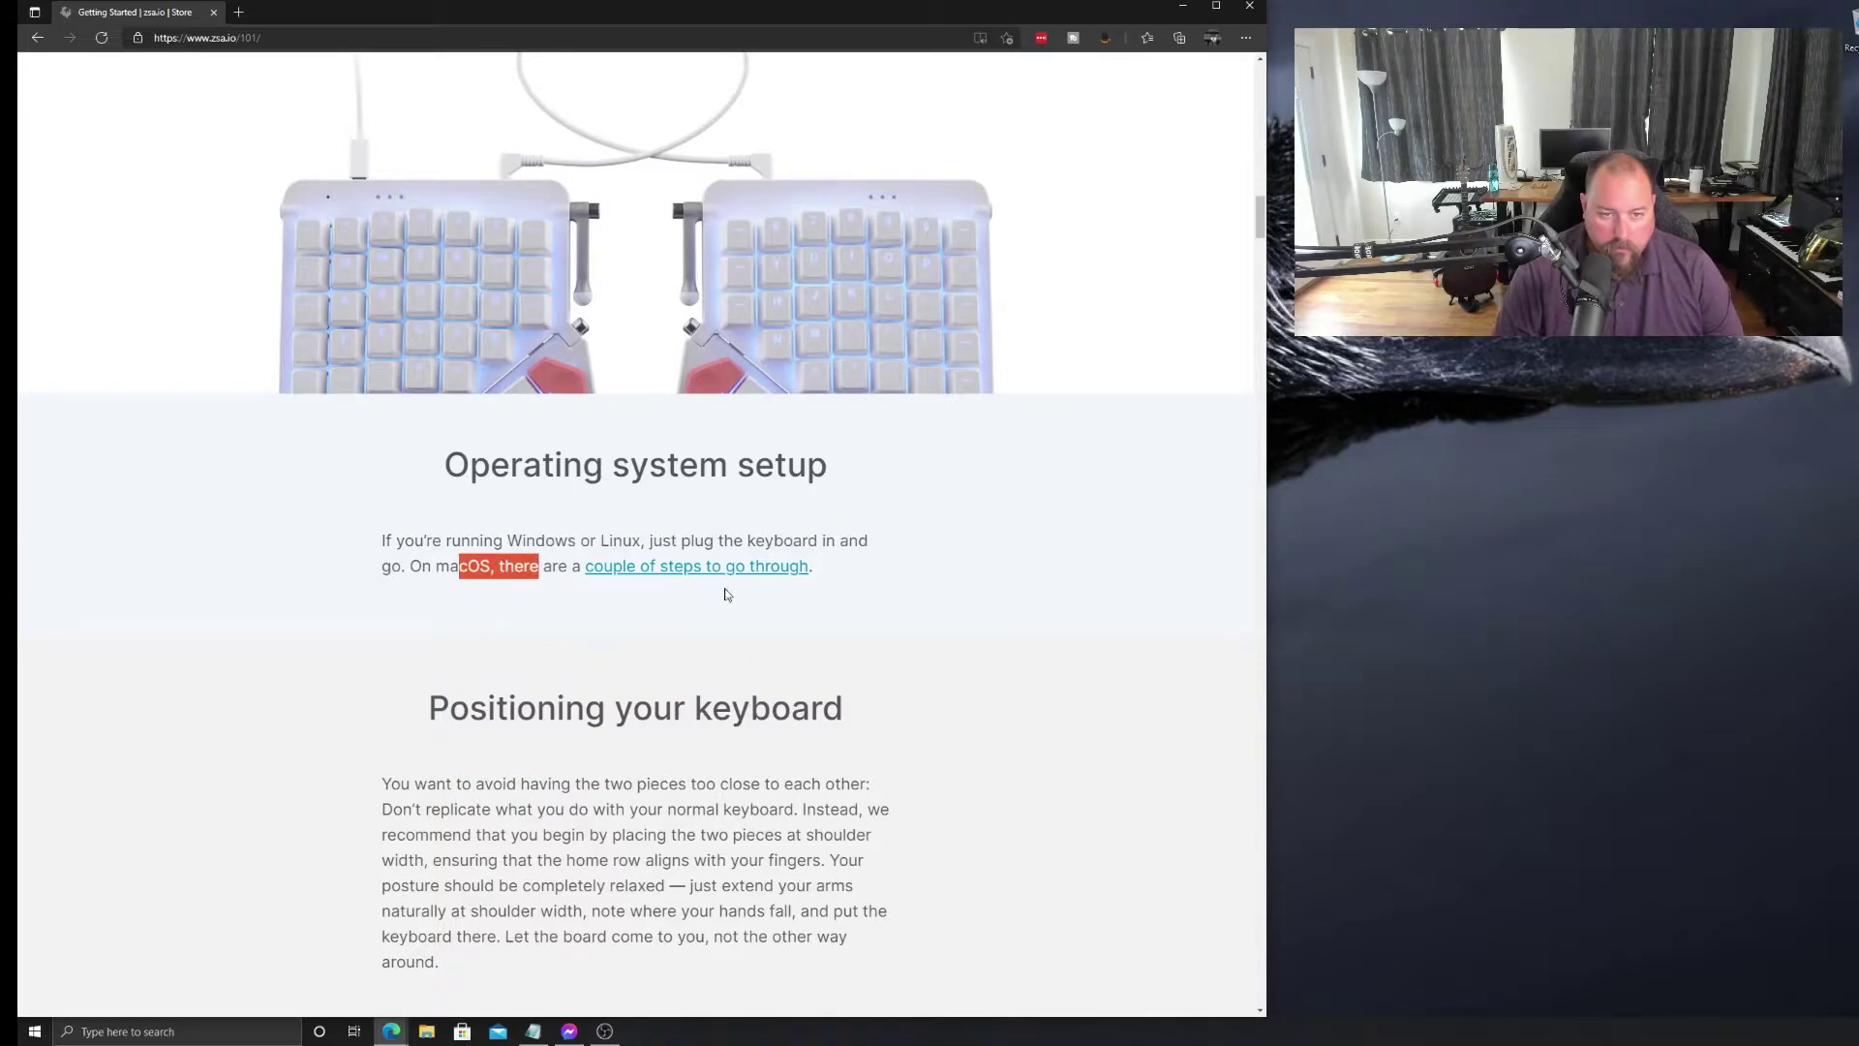
Scroll past positioning to the Starting to type Moonlander Default Layout diagram
scroll(727, 593, "down", 3)
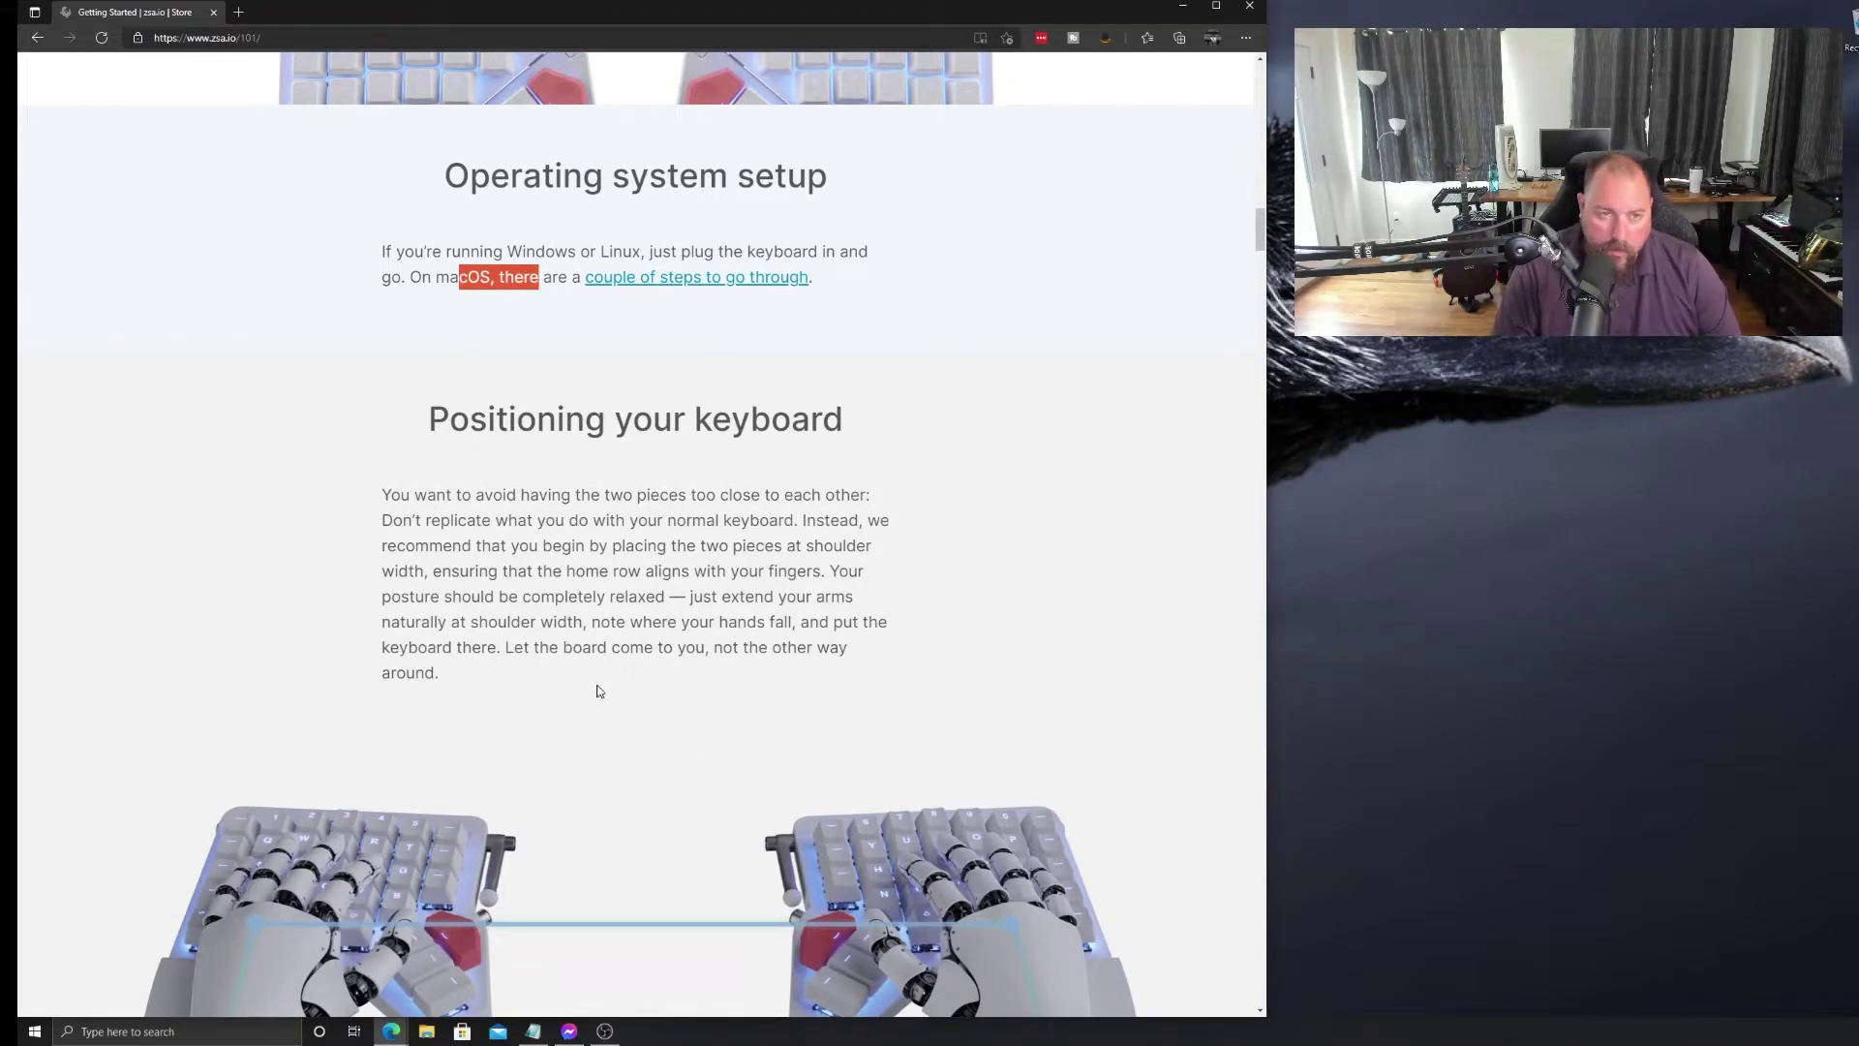
scroll(597, 691, "down", 3)
scroll(595, 690, "down", 6)
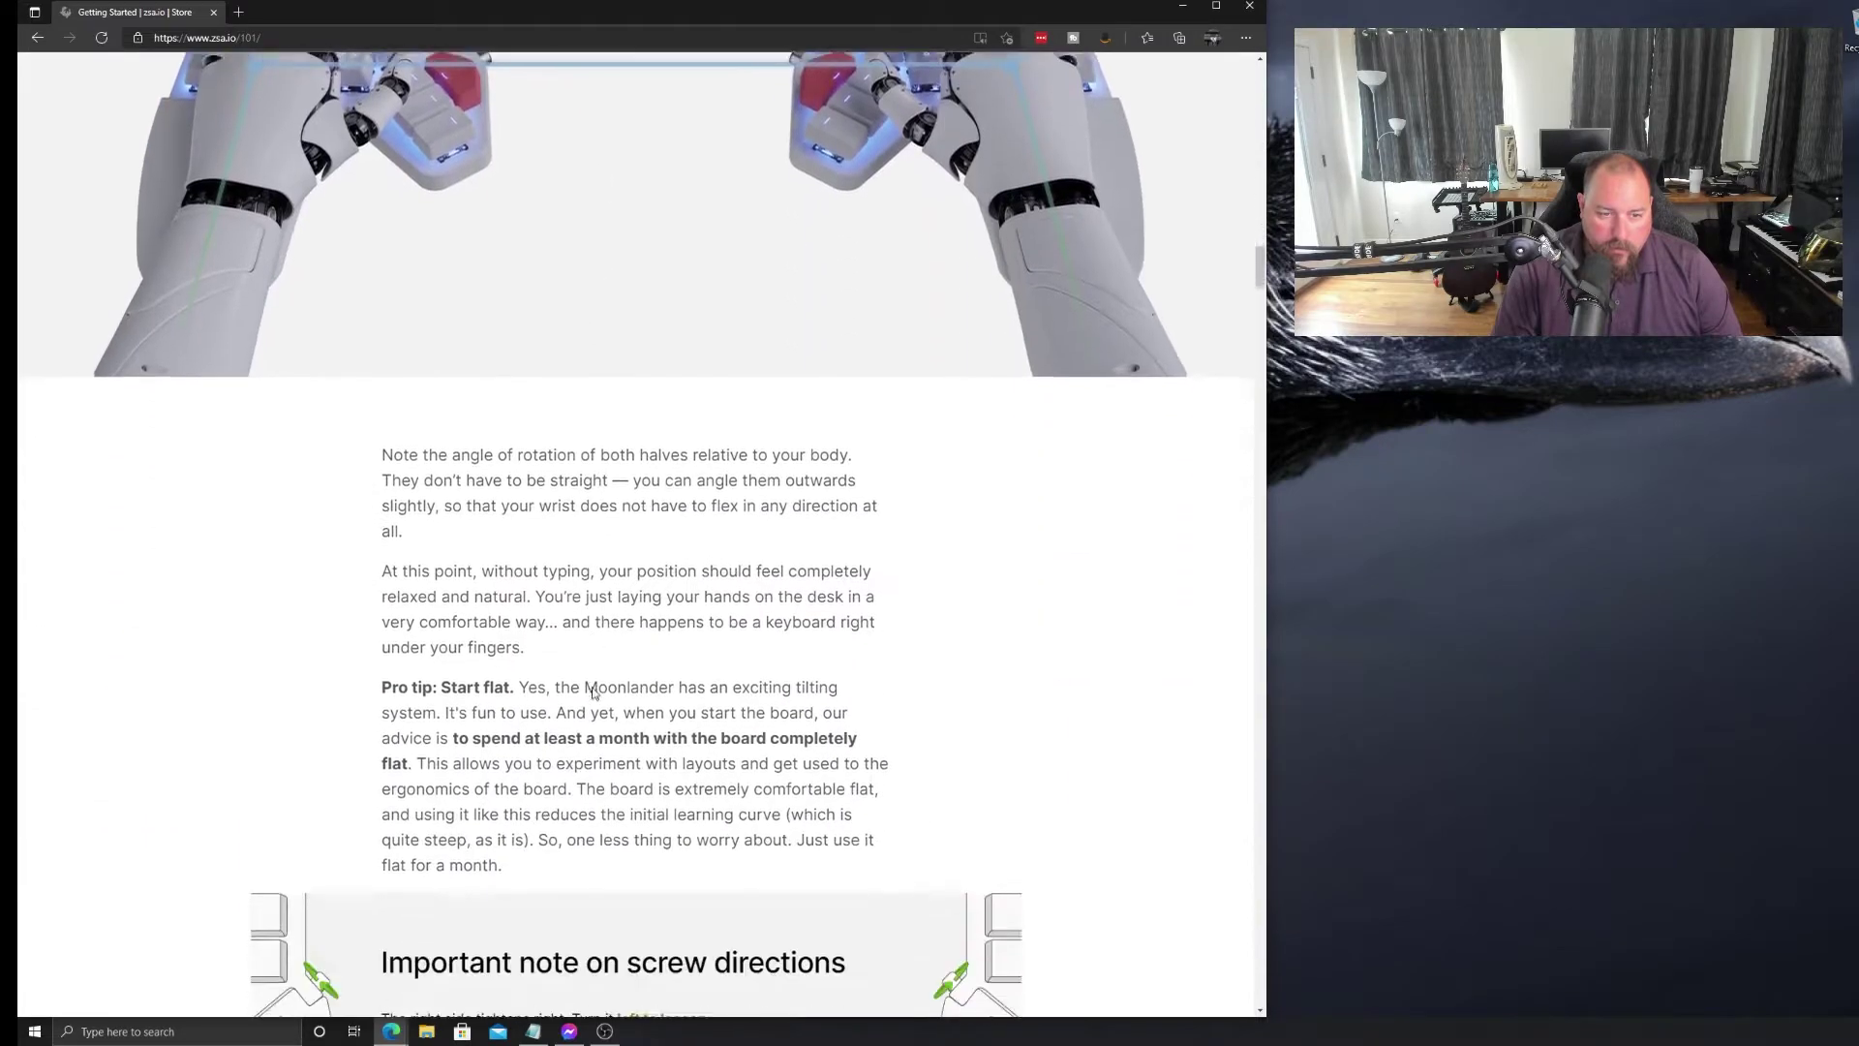
scroll(594, 690, "down", 4)
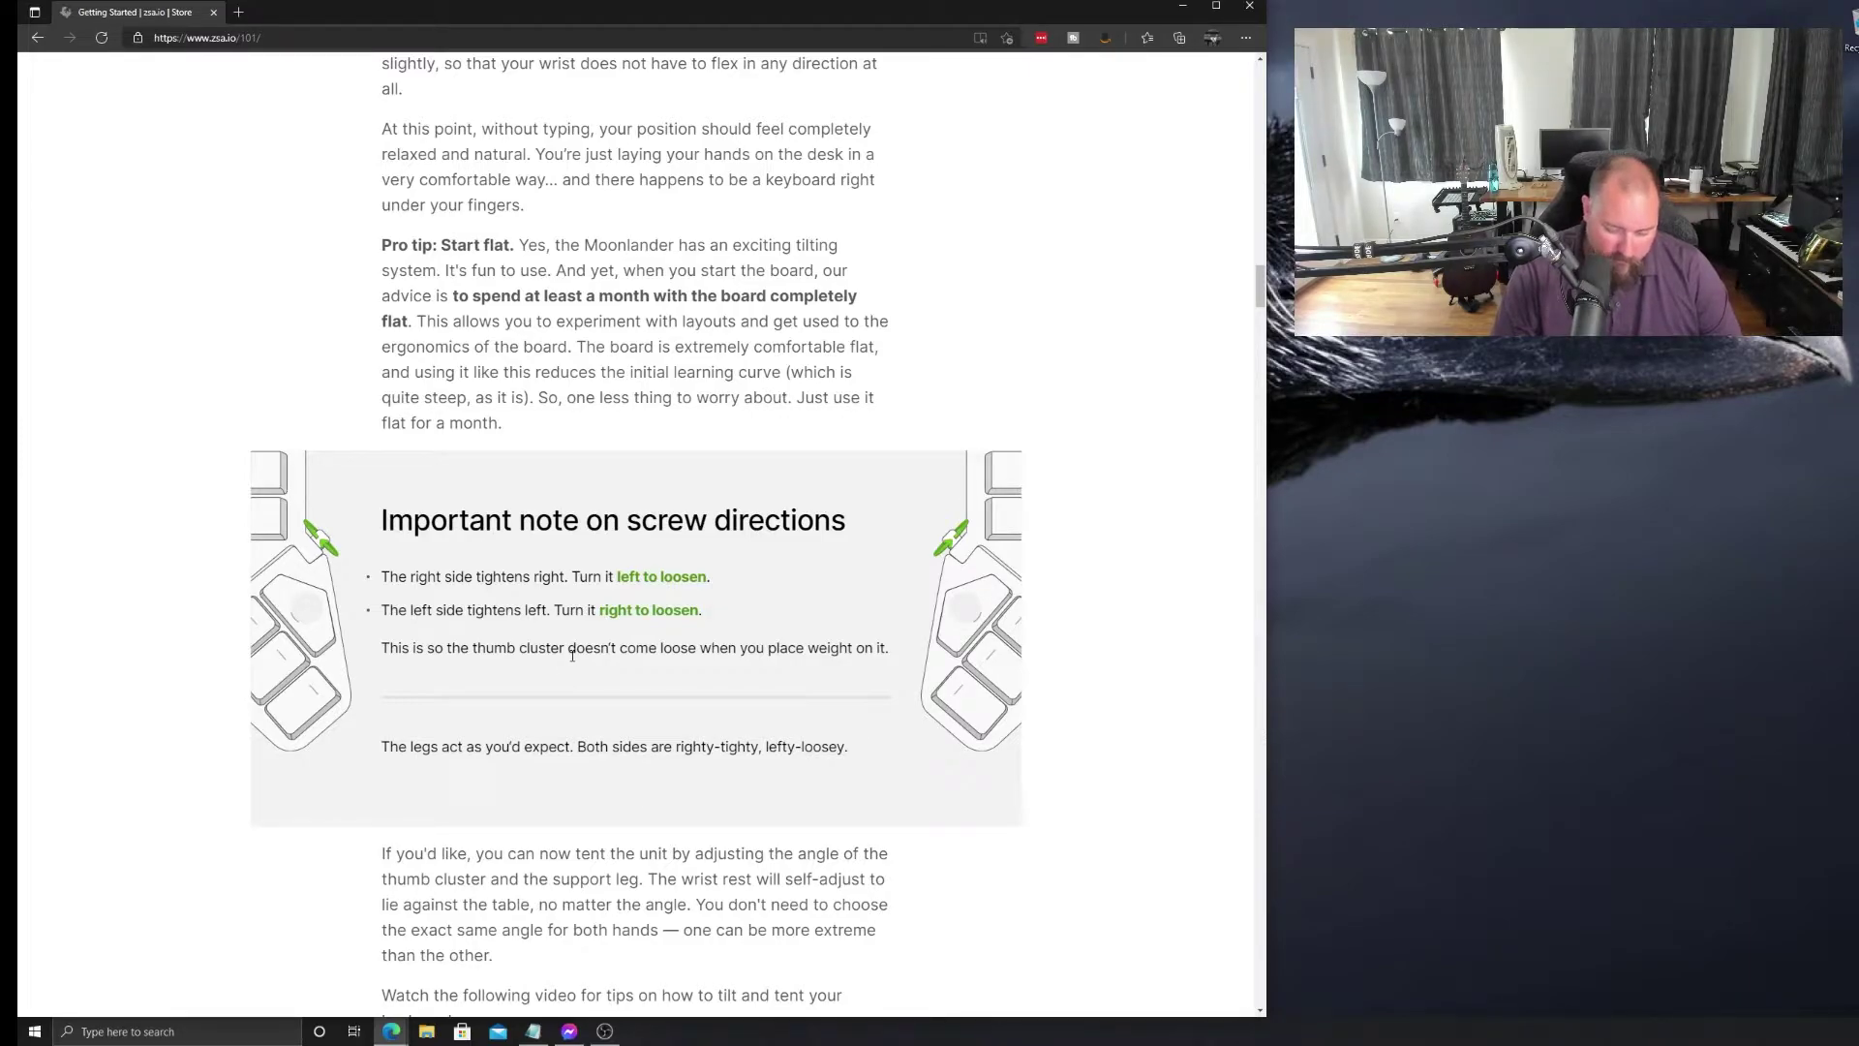
scroll(563, 682, "down", 3)
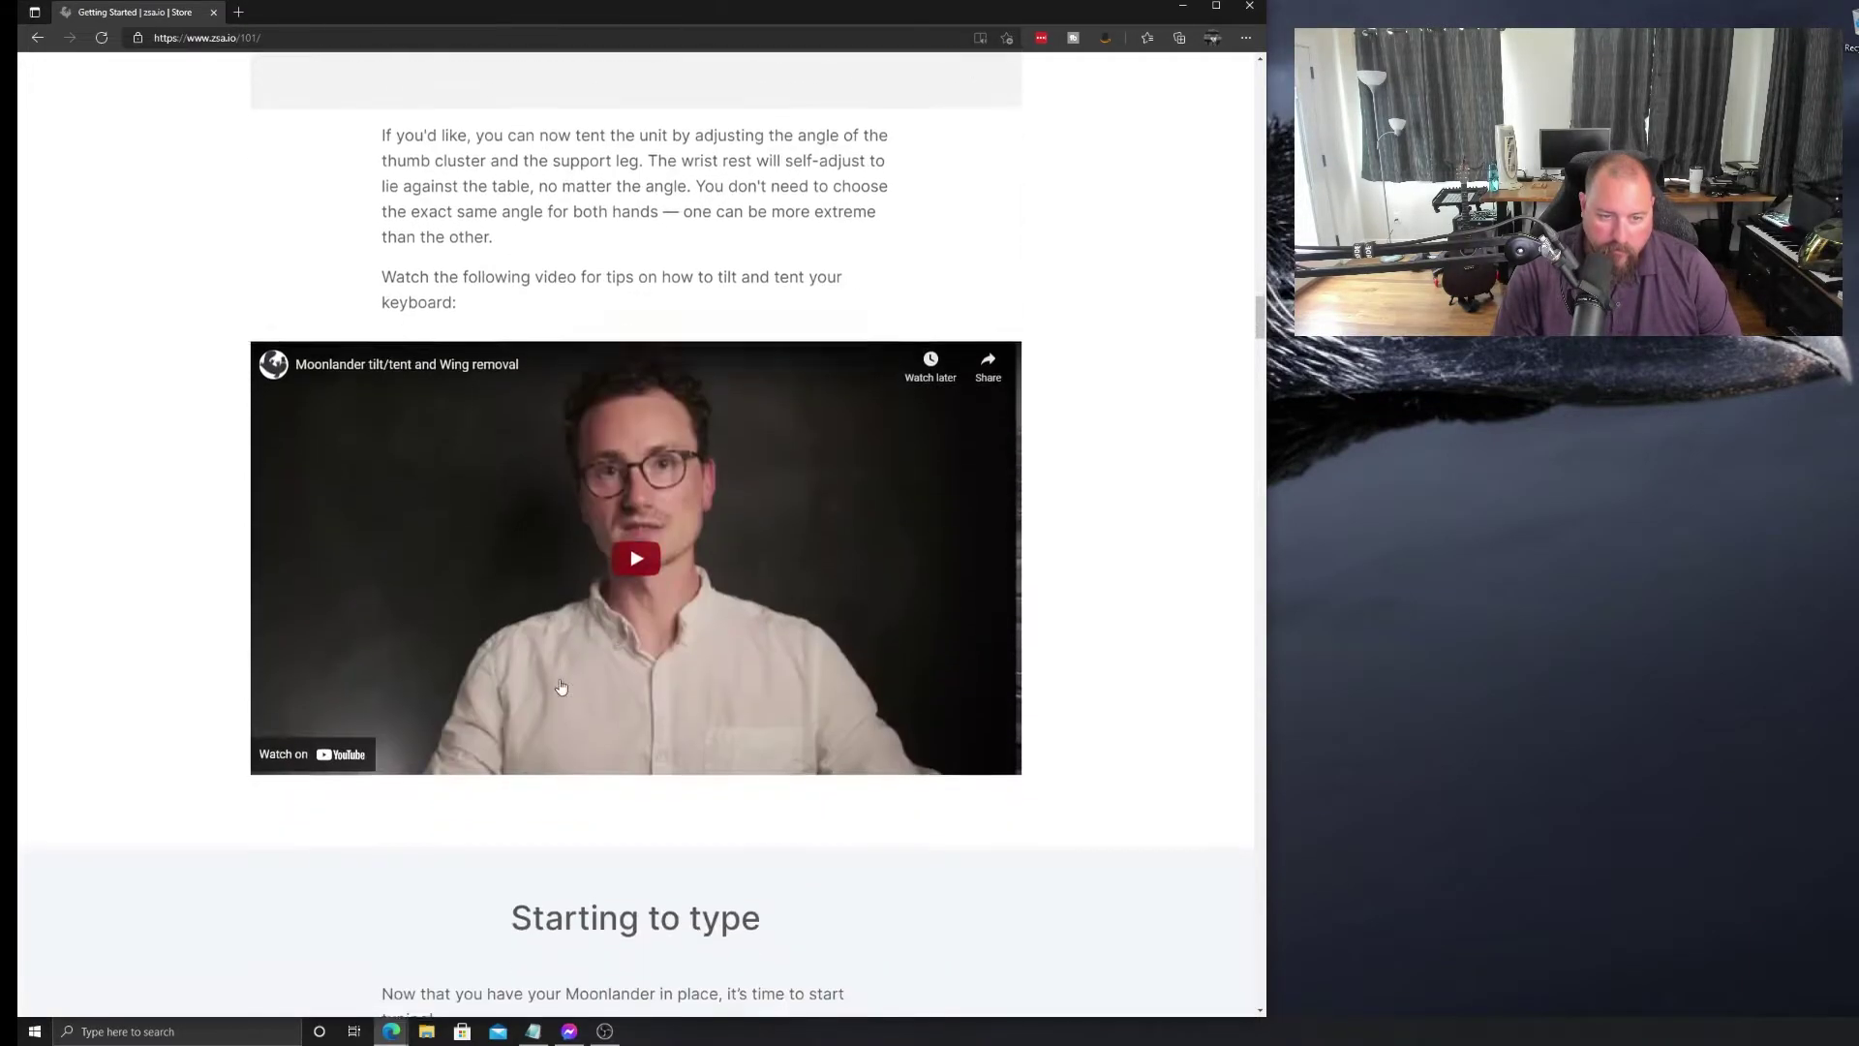
scroll(559, 686, "up", 3)
scroll(560, 688, "down", 7)
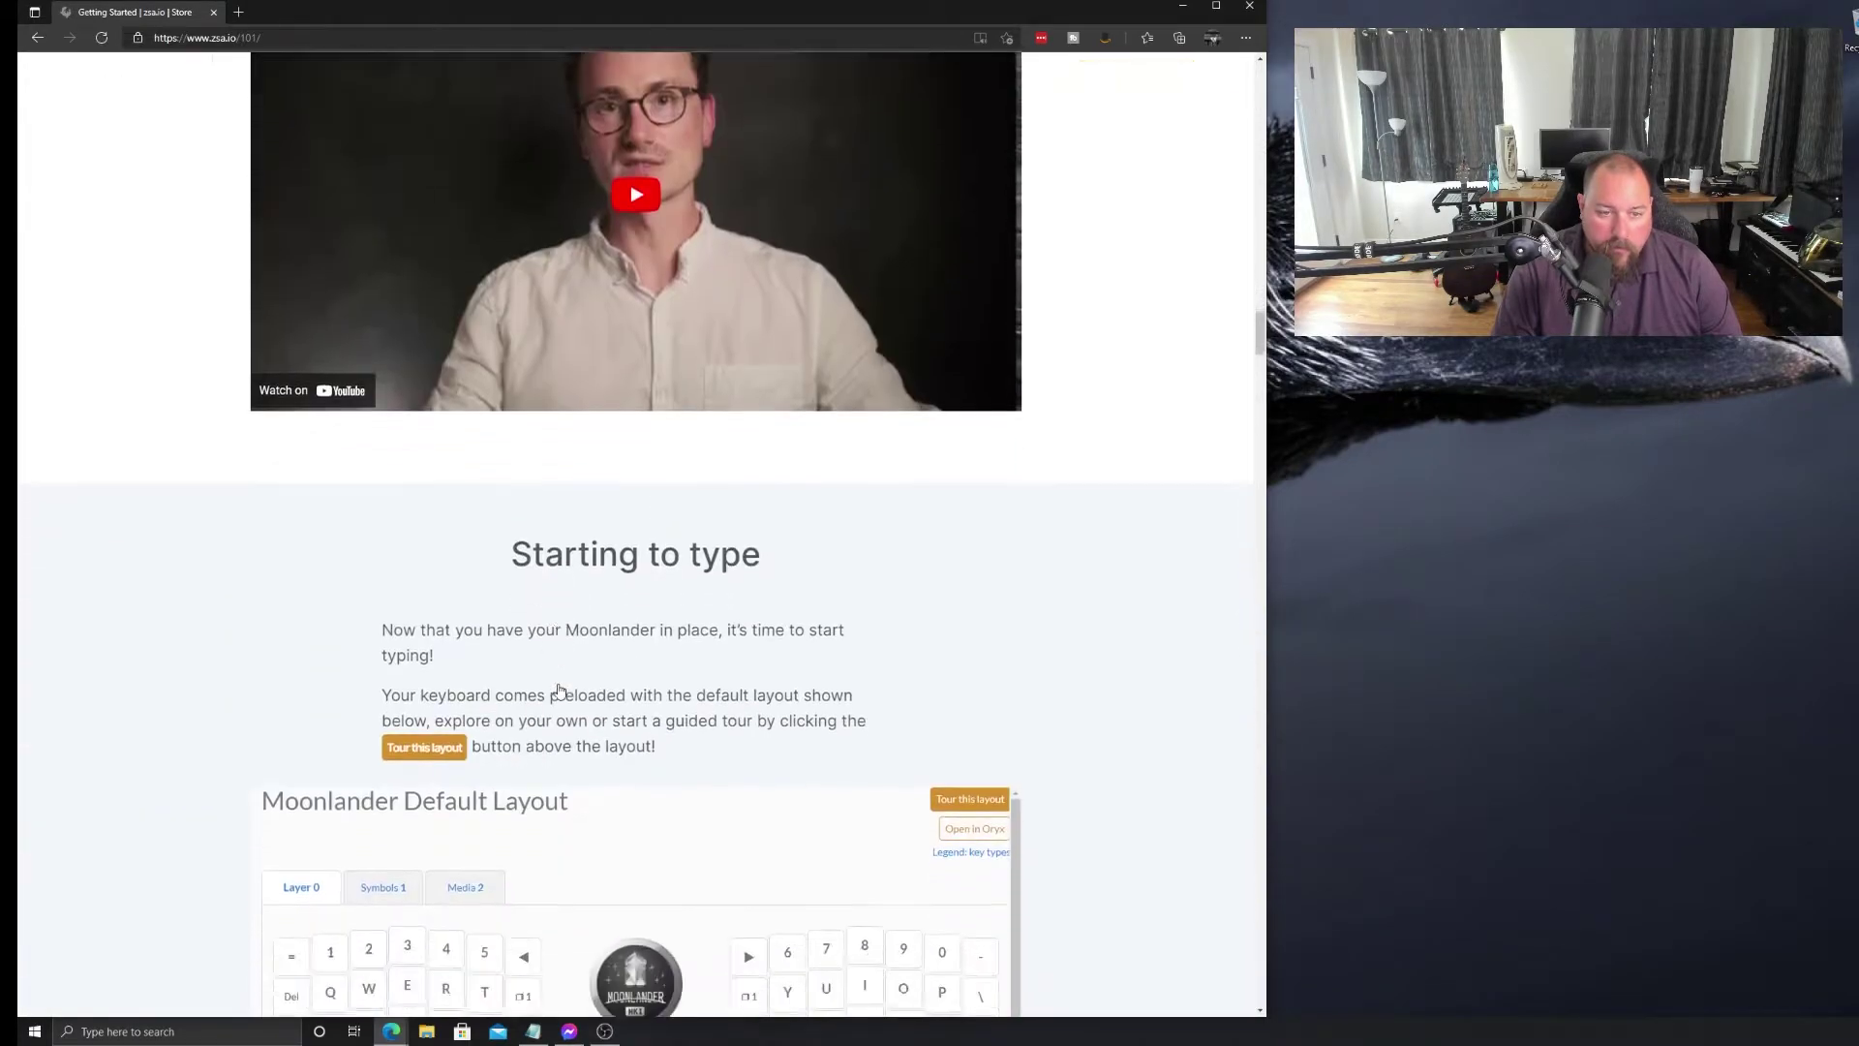
scroll(560, 688, "down", 2)
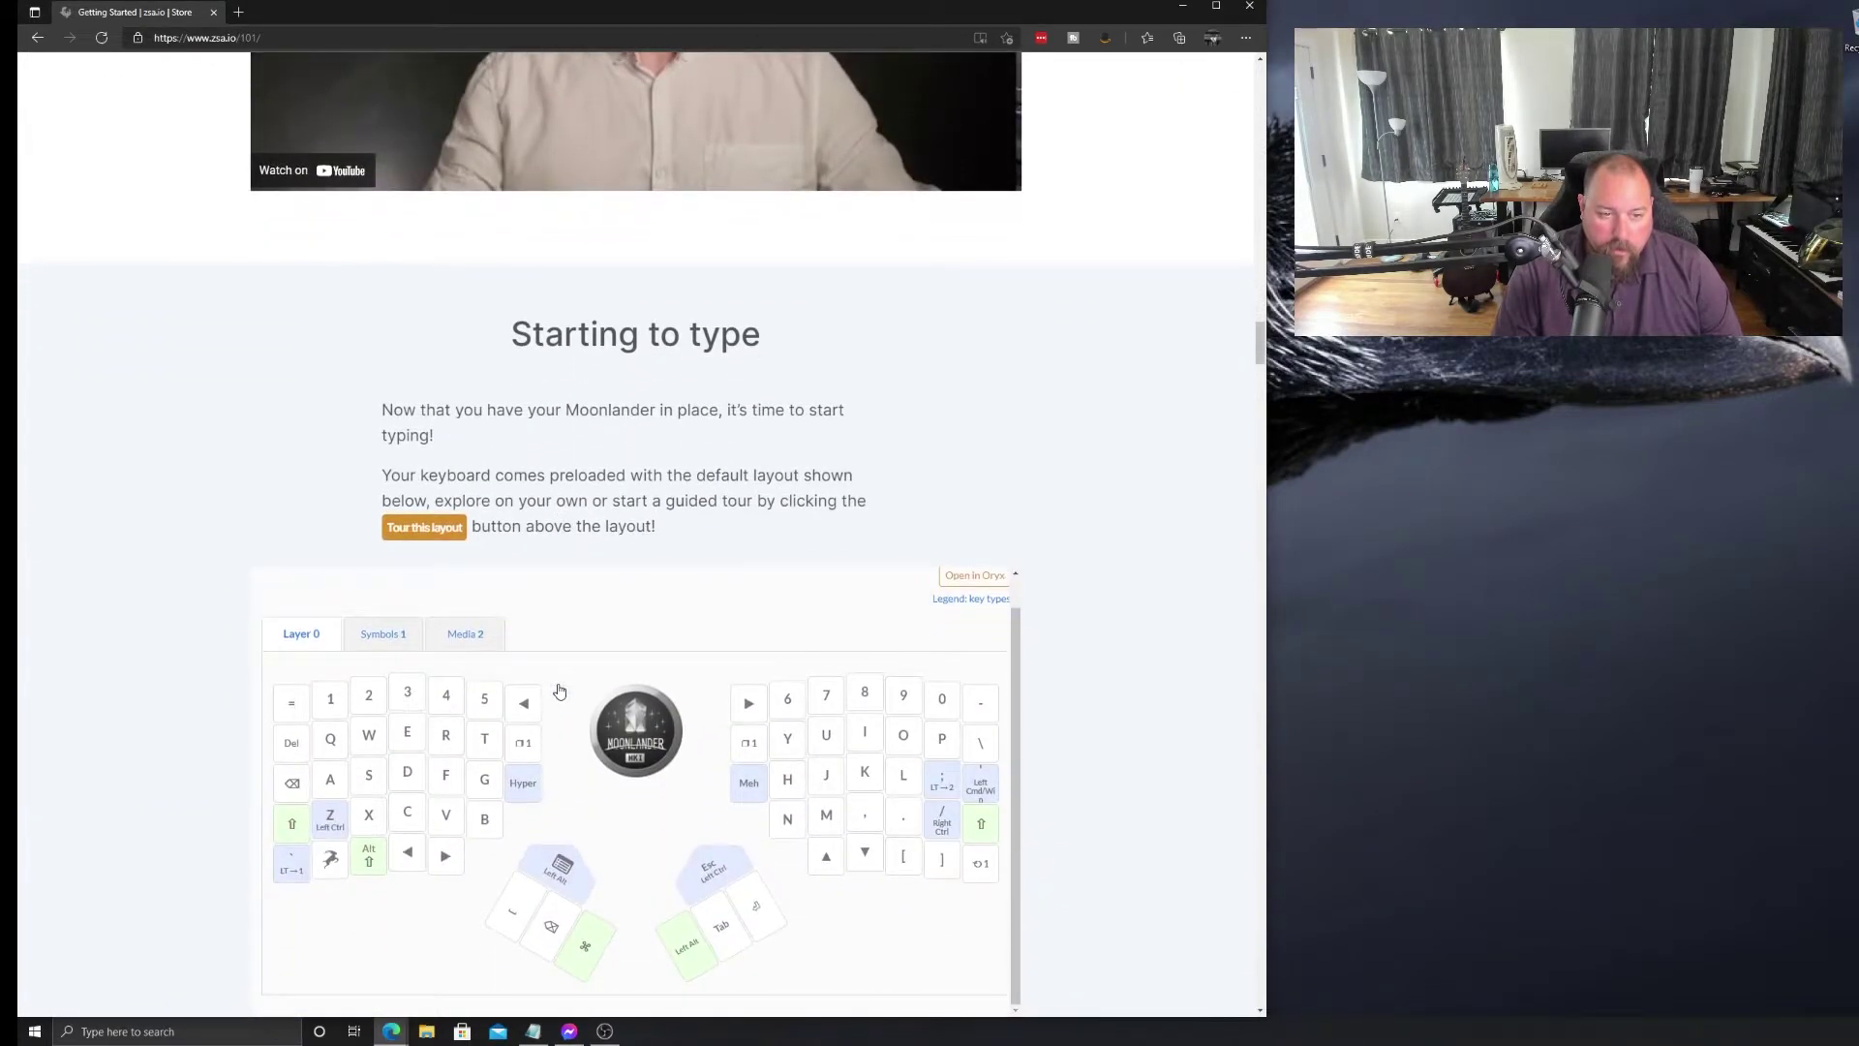
scroll(560, 690, "down", 3)
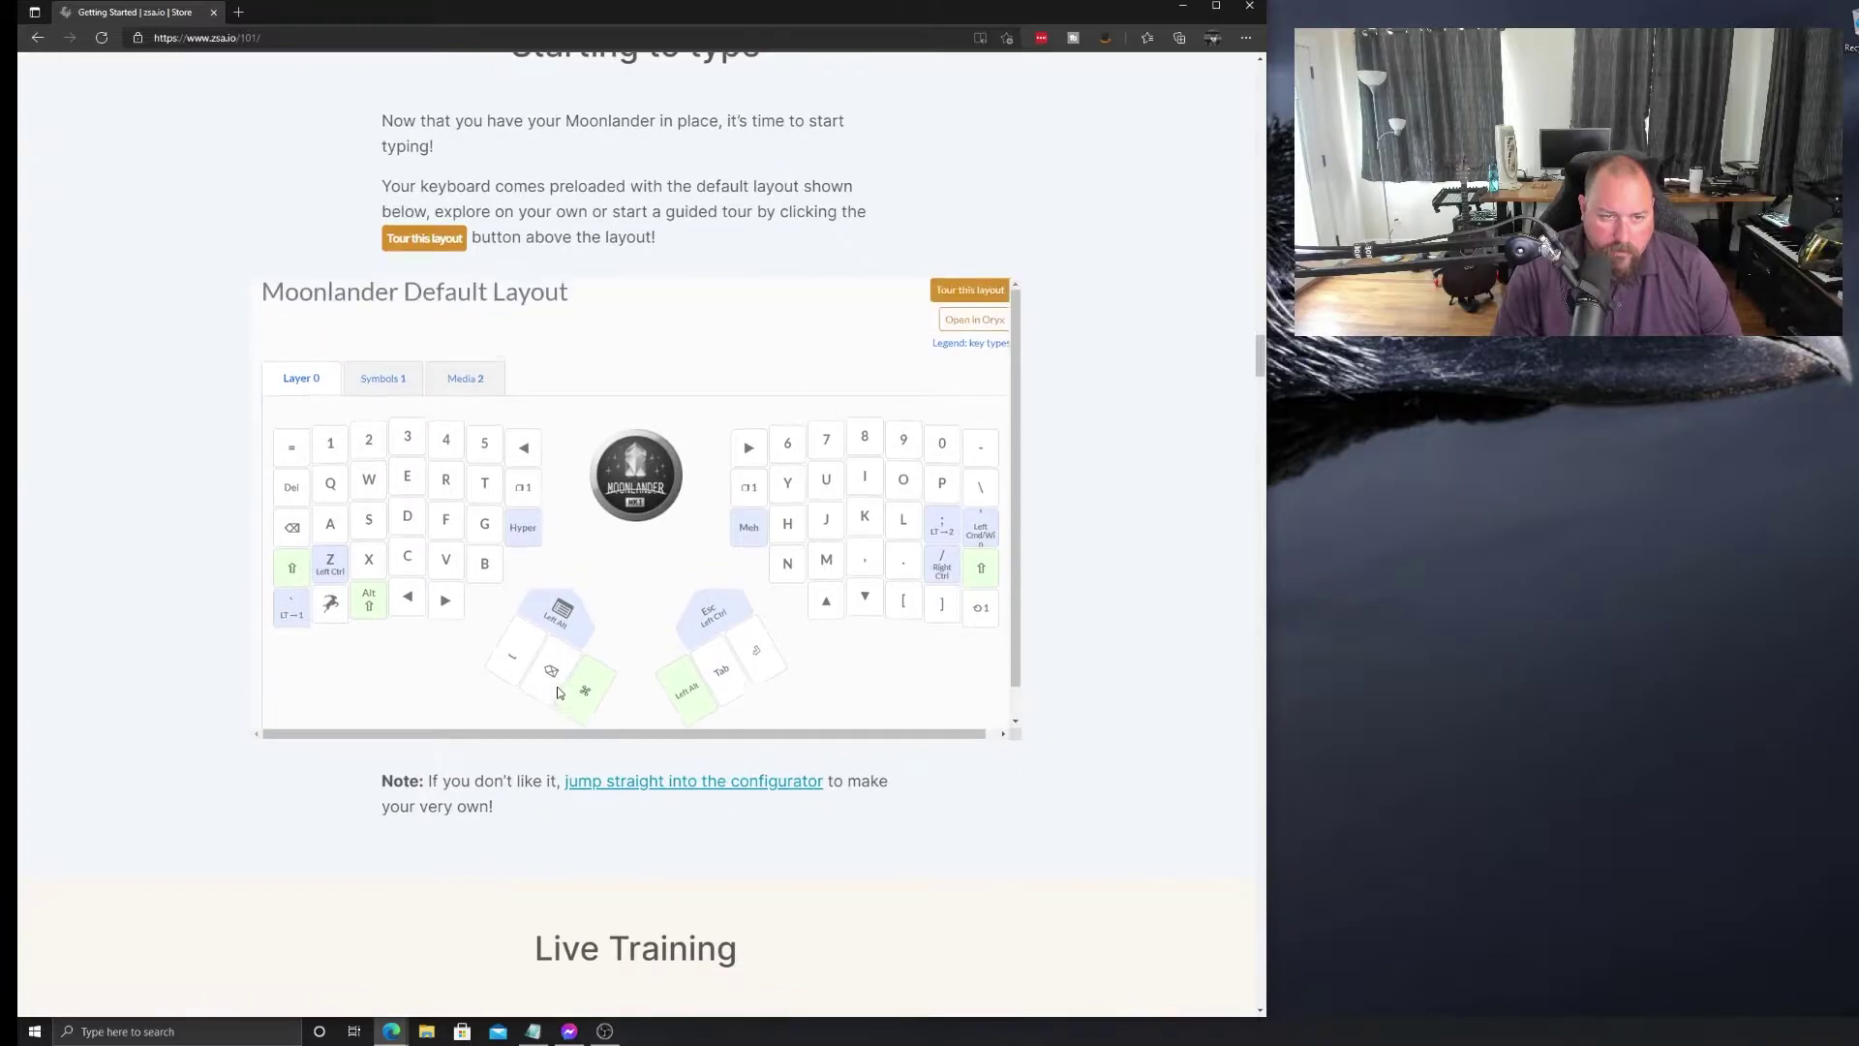
scroll(559, 692, "up", 2)
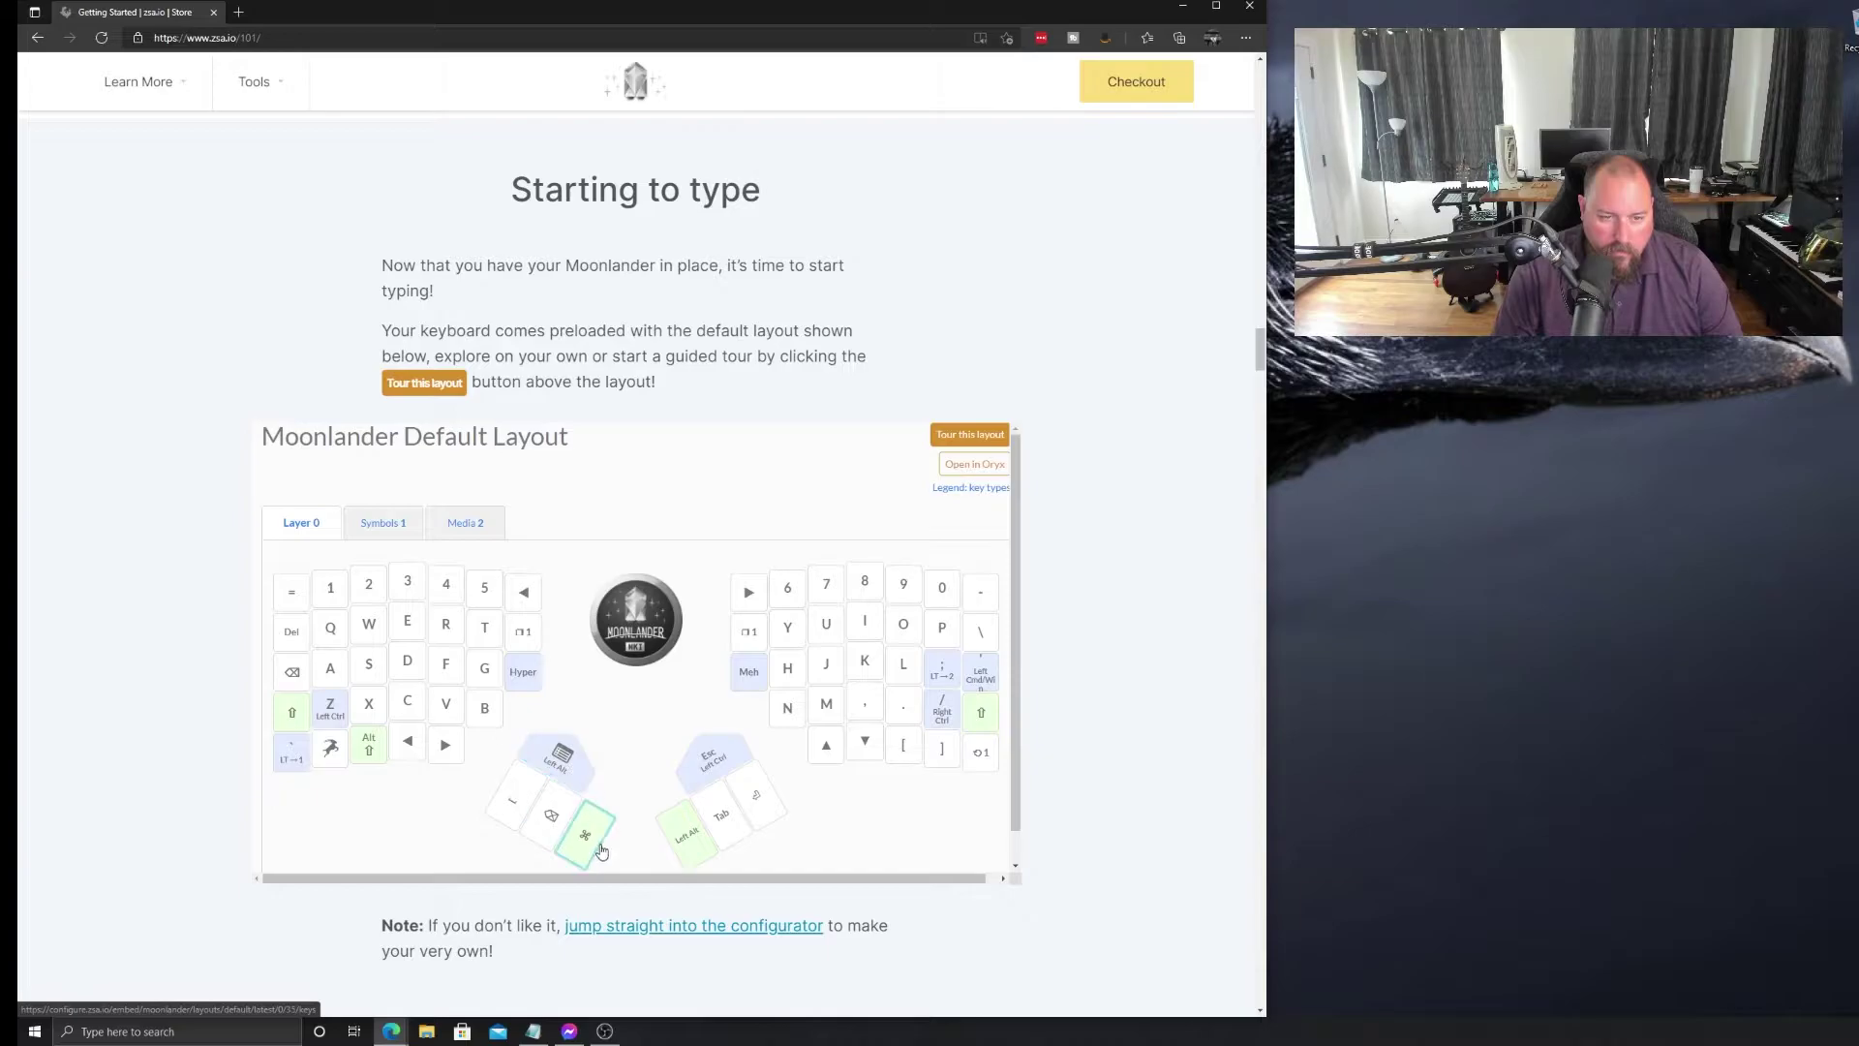
key("super")
key("super")
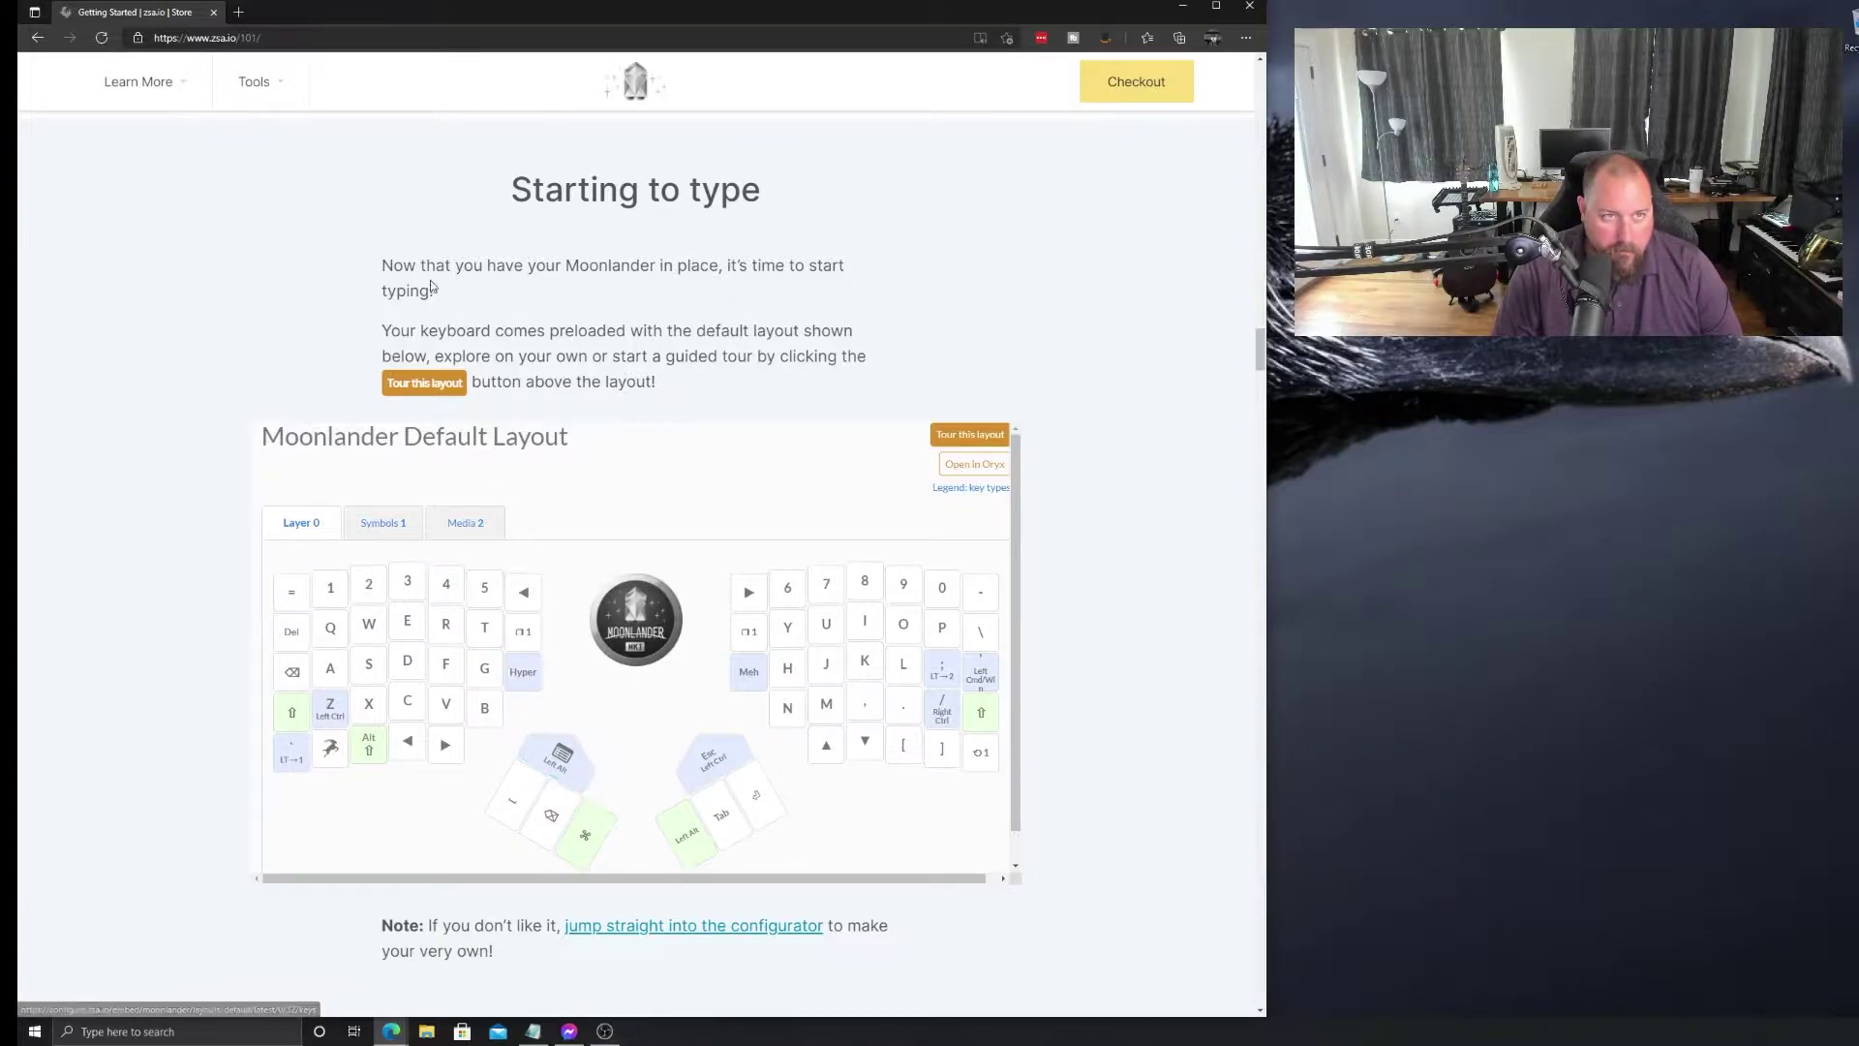
left_click(315, 36)
key("BackSpace")
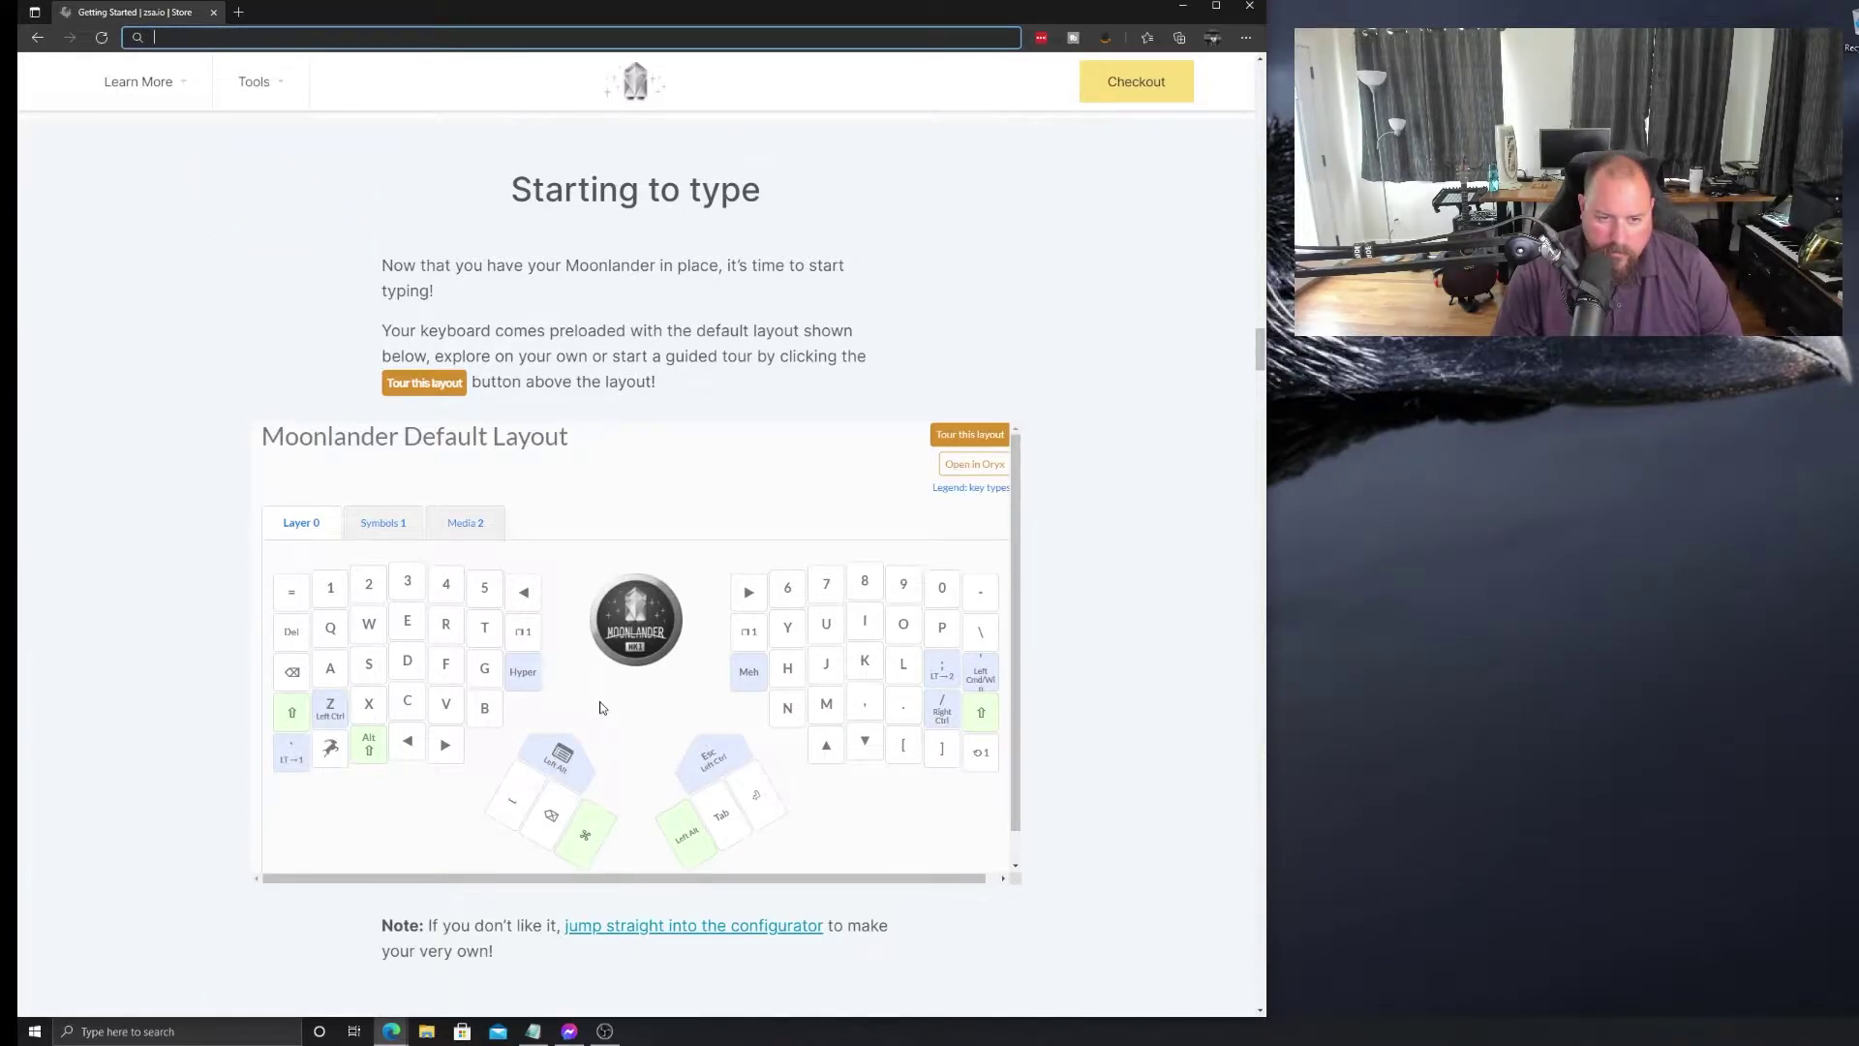
key("Escape")
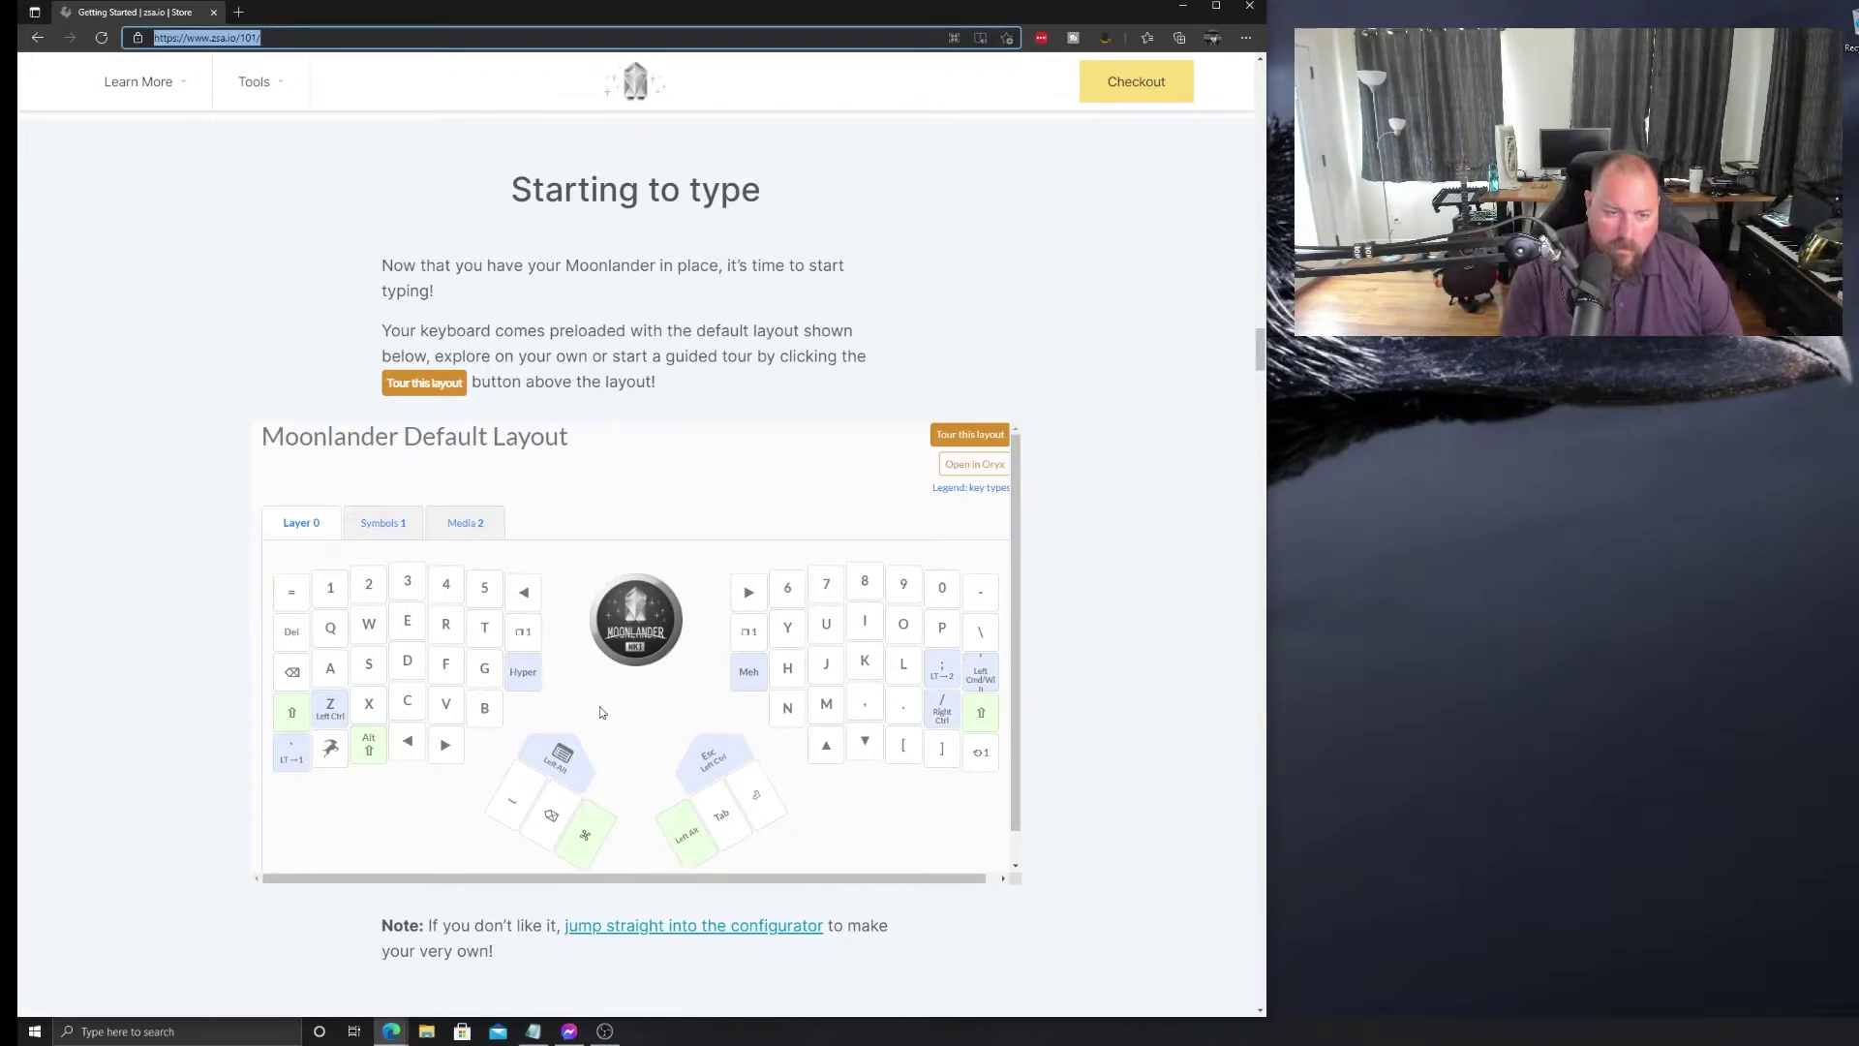
scroll(581, 715, "down", 1)
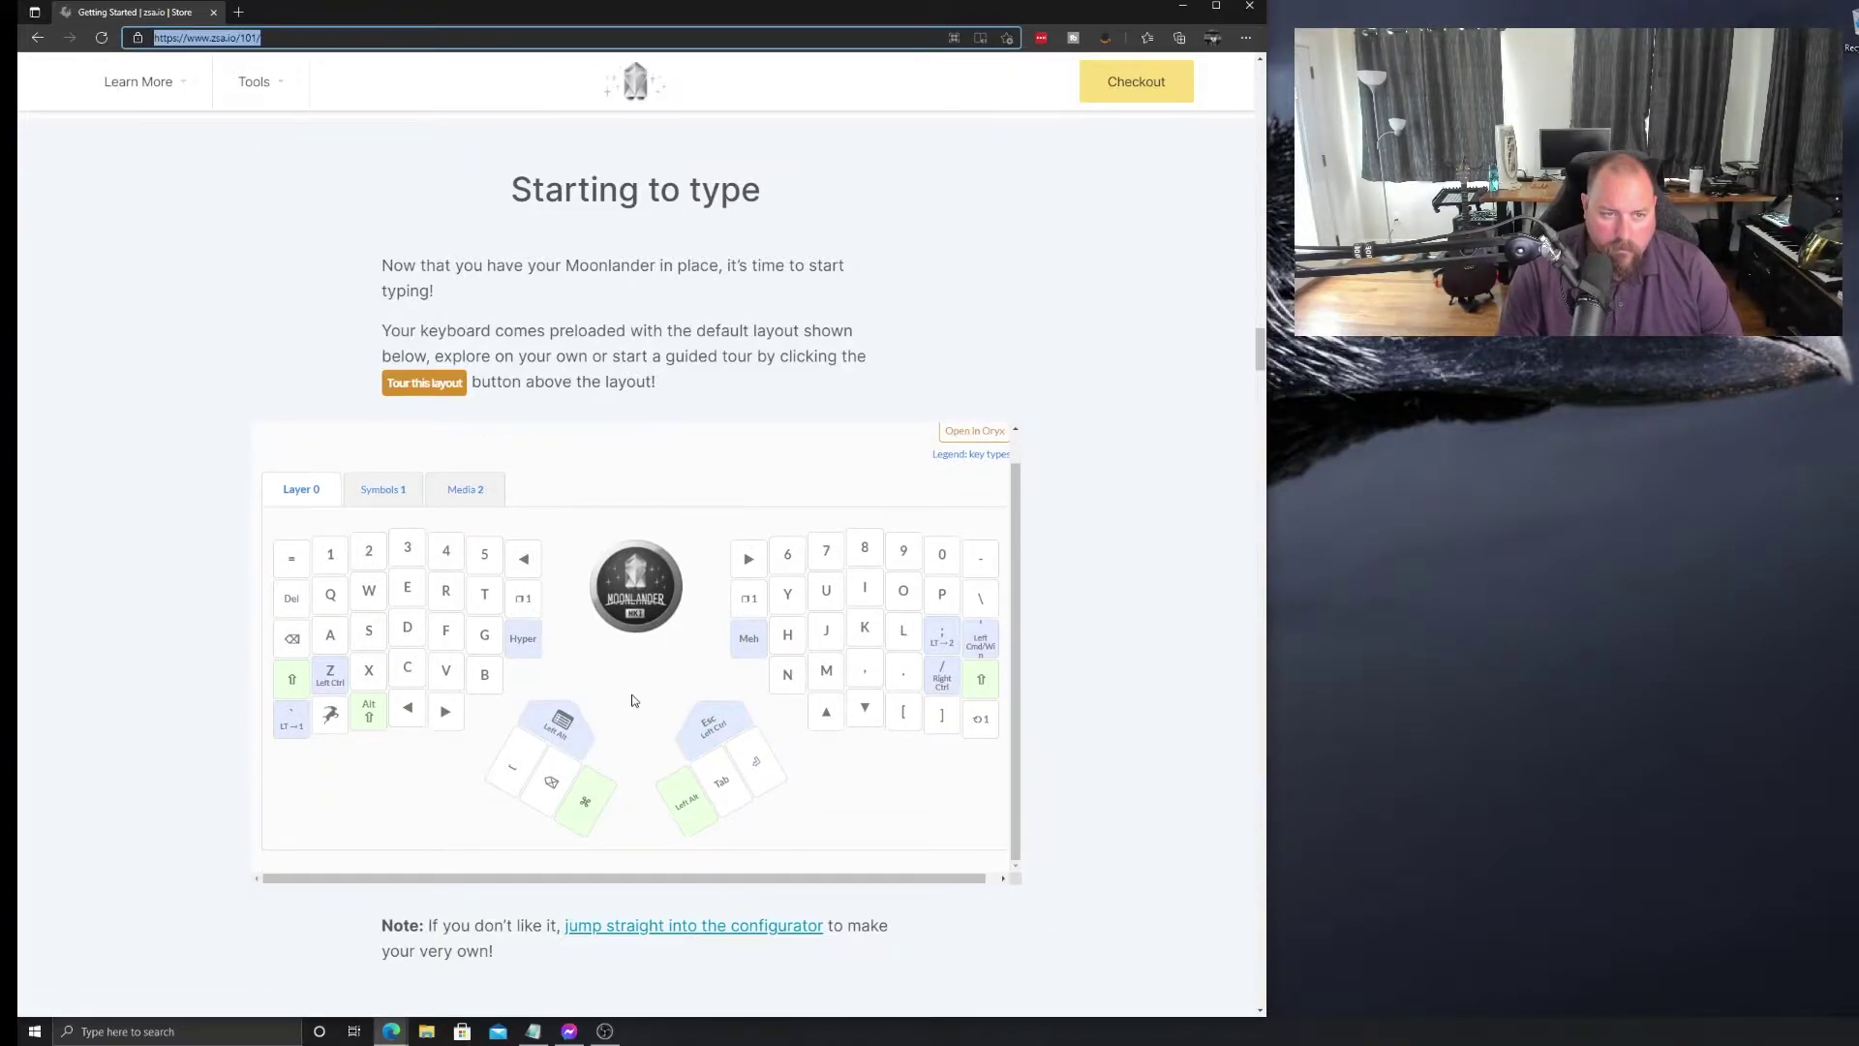
scroll(610, 712, "up", 5)
scroll(600, 717, "down", 4)
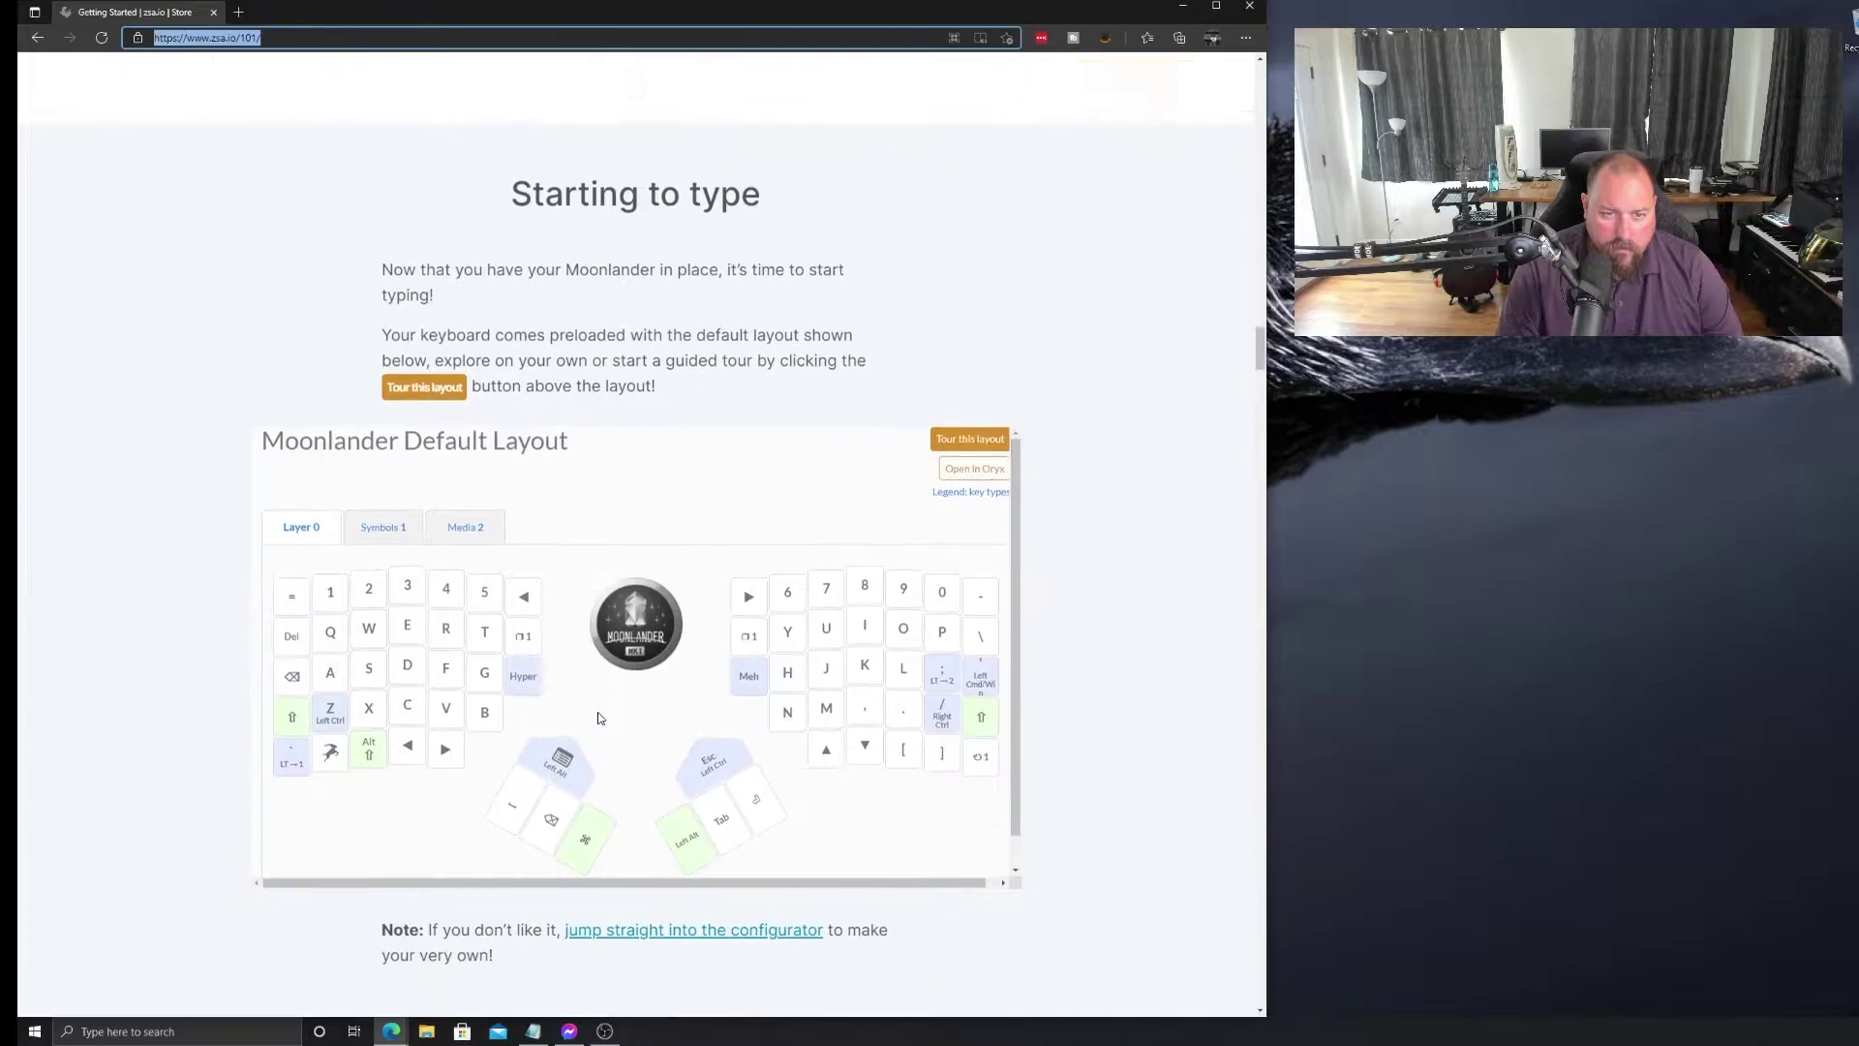
scroll(599, 716, "down", 9)
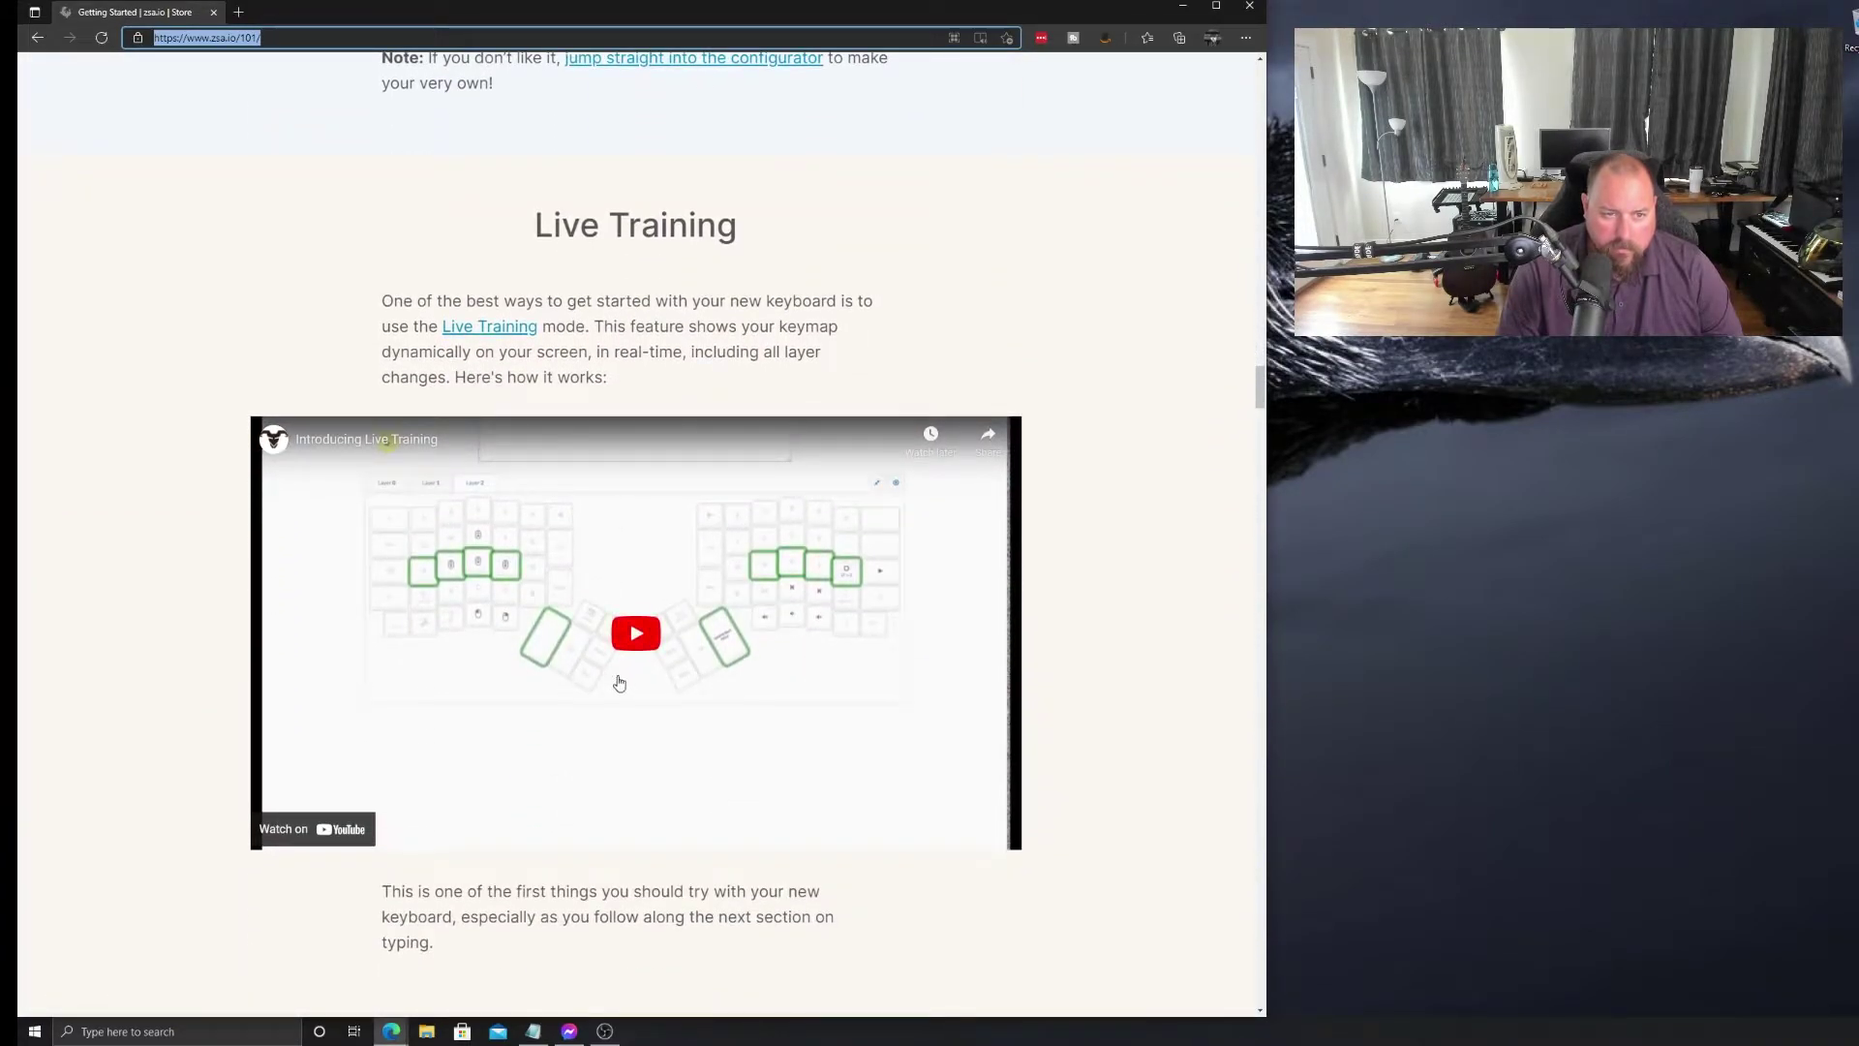
scroll(616, 763, "down", 3)
left_click_drag(493, 601, 778, 604)
scroll(742, 744, "down", 9)
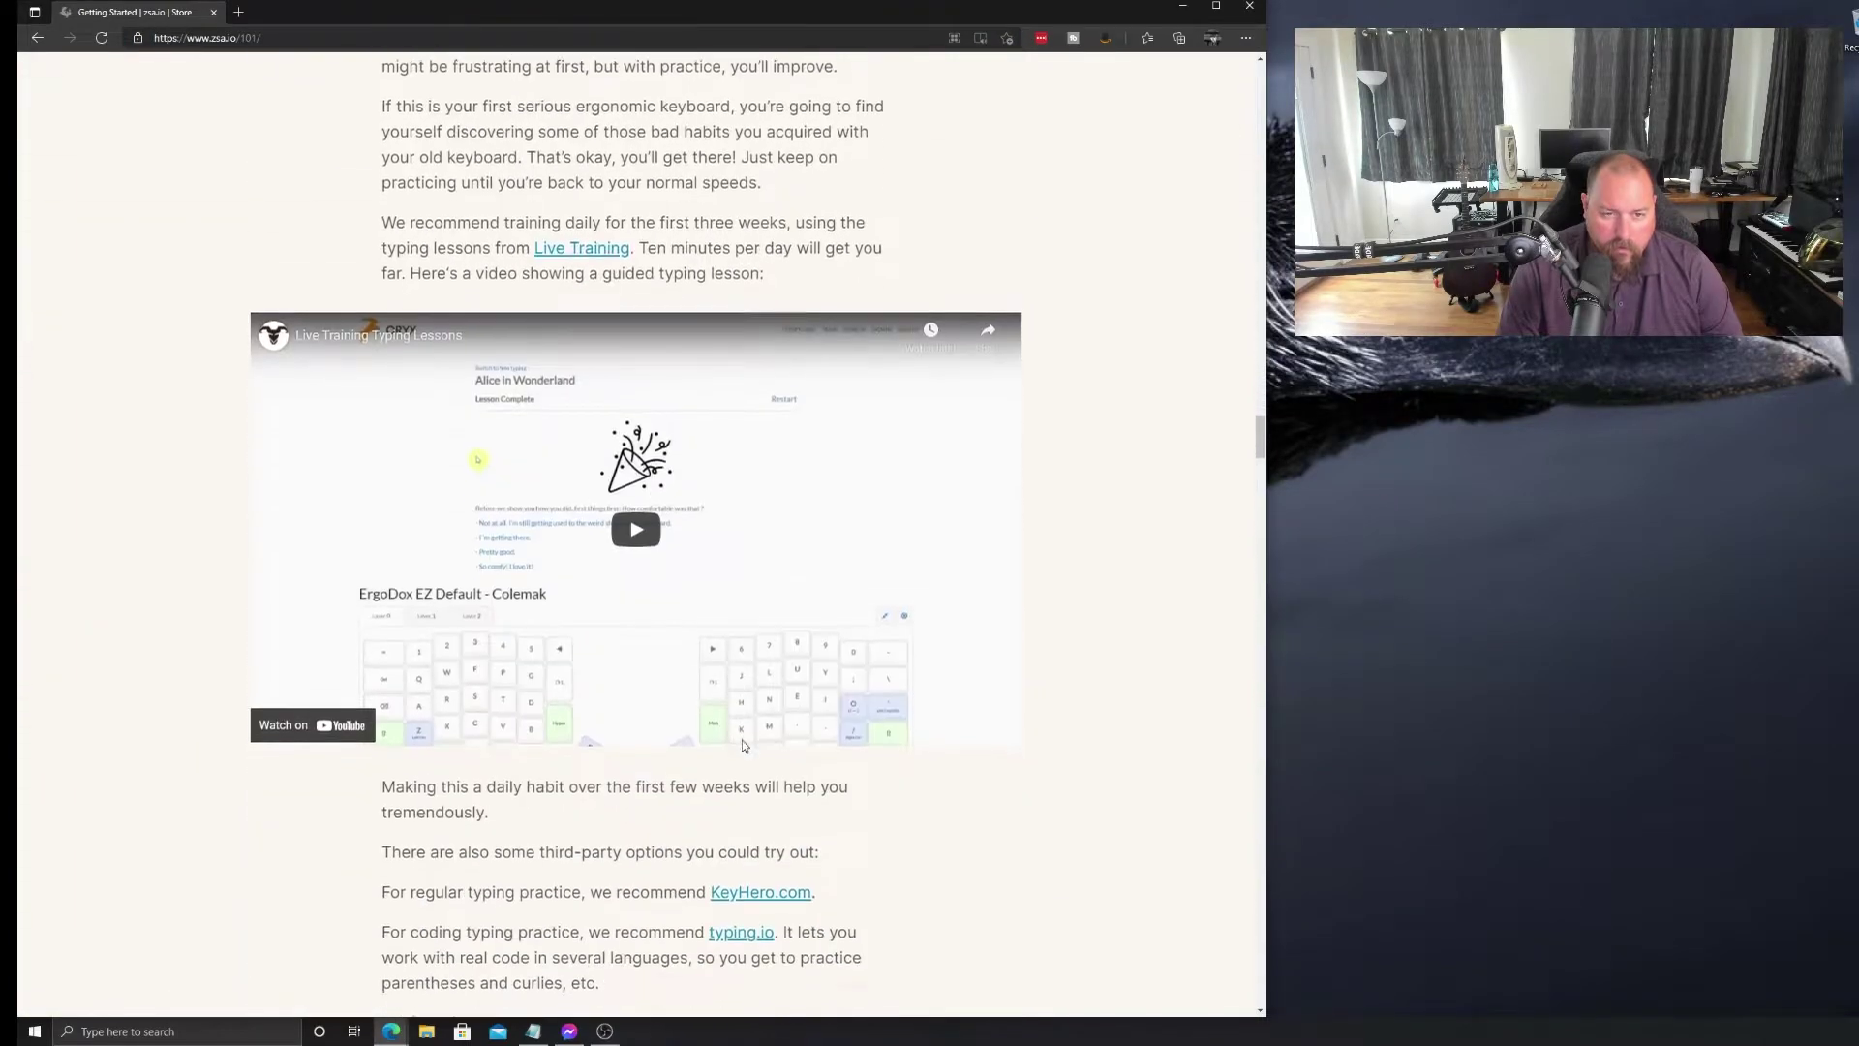
scroll(742, 741, "down", 4)
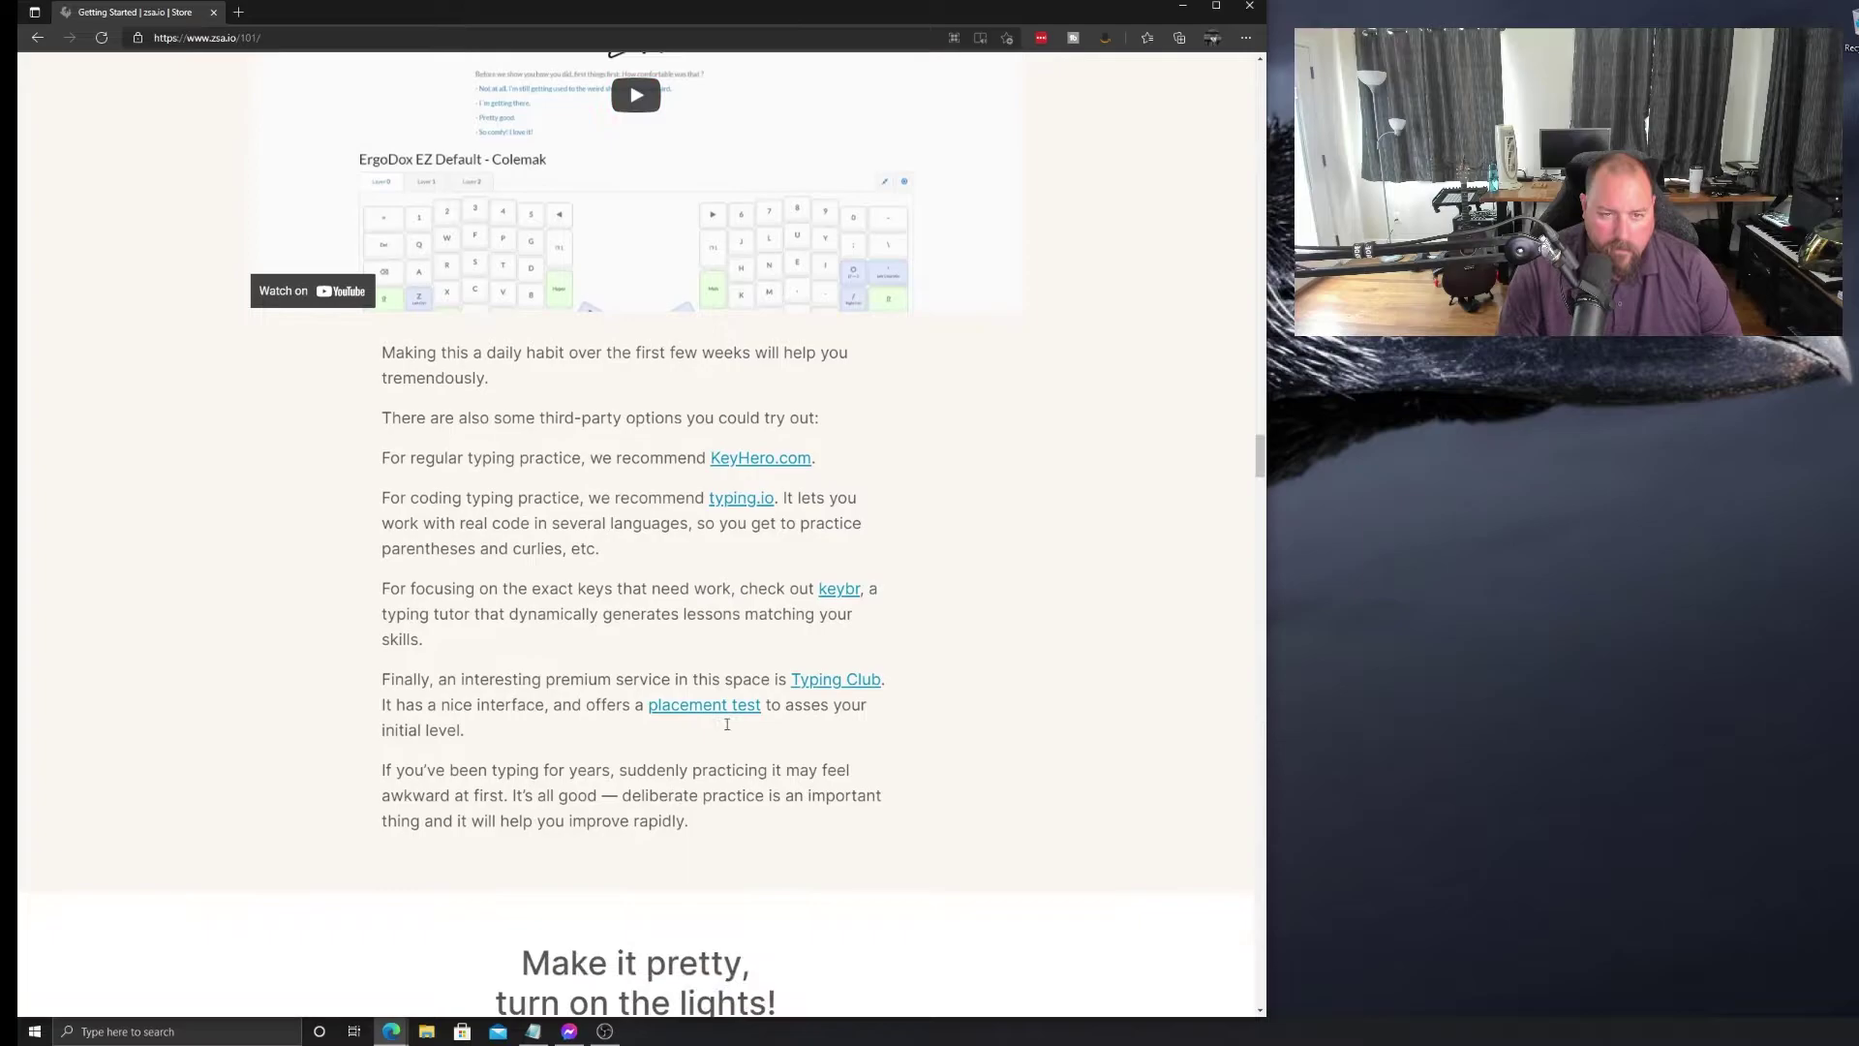
scroll(727, 724, "down", 6)
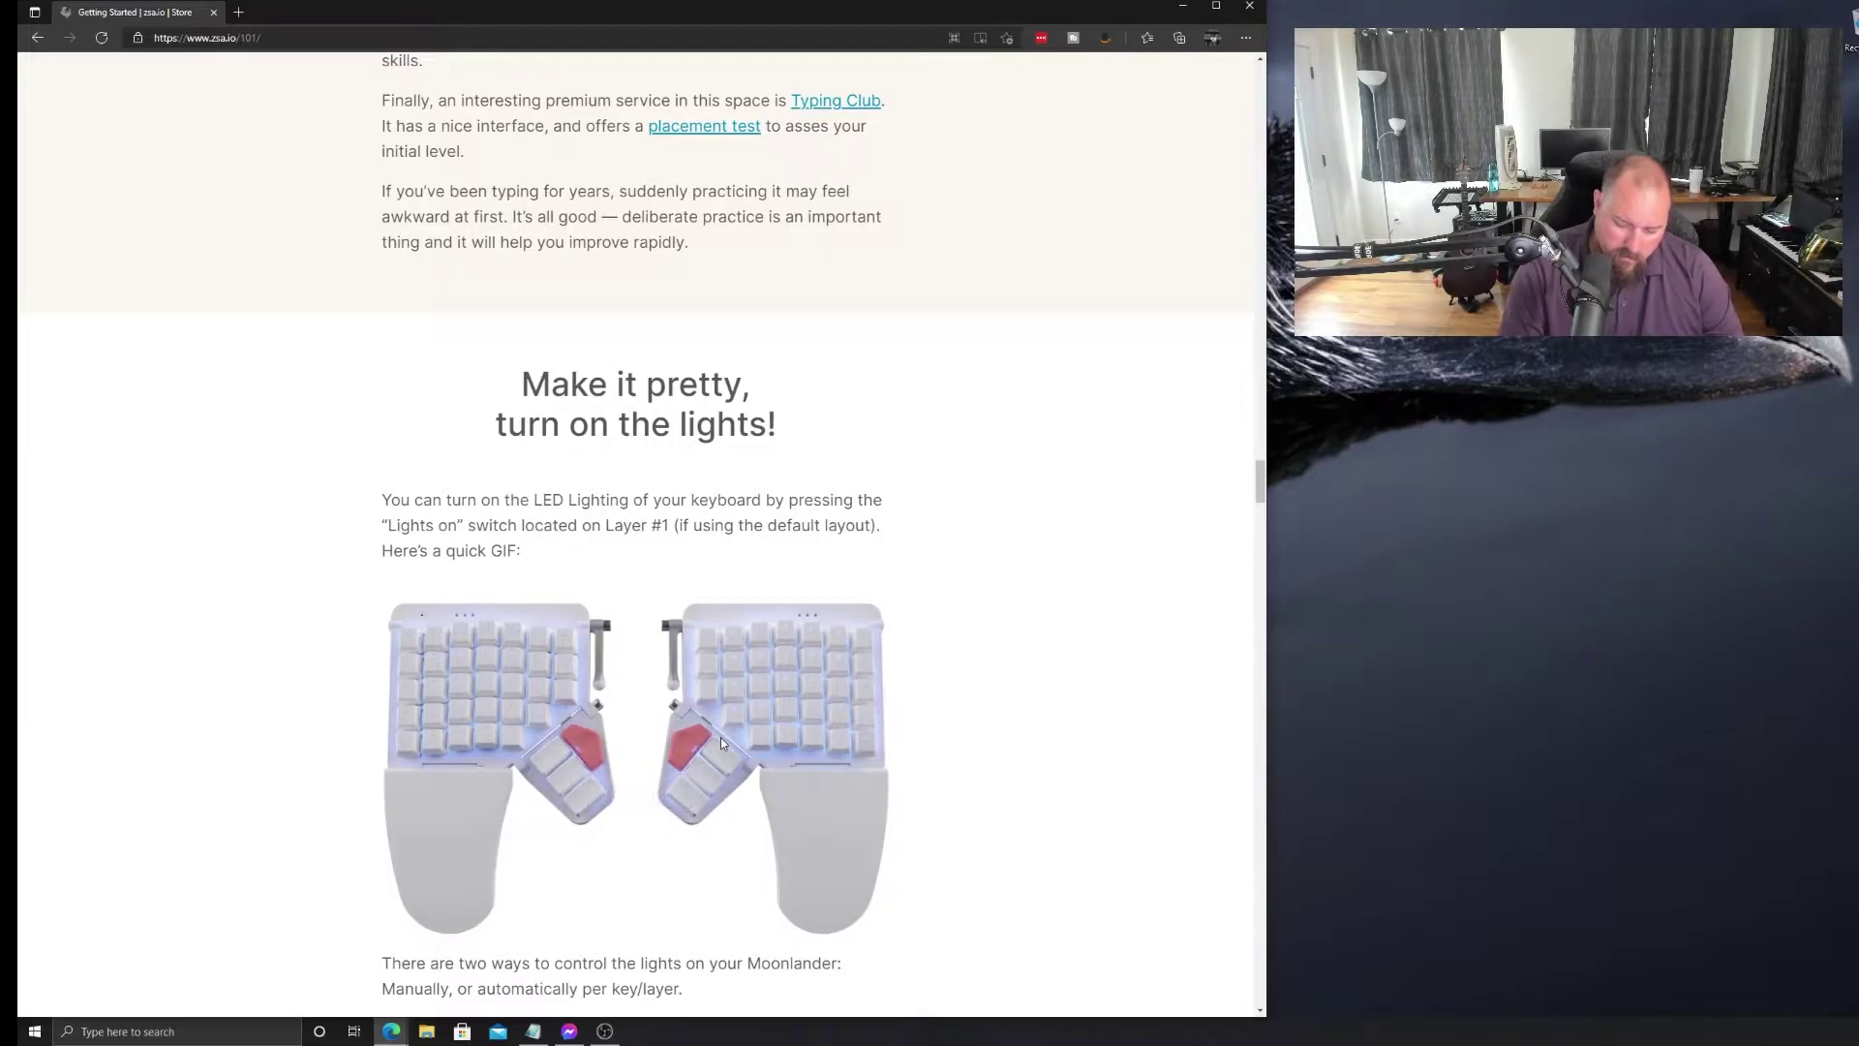
scroll(721, 743, "down", 9)
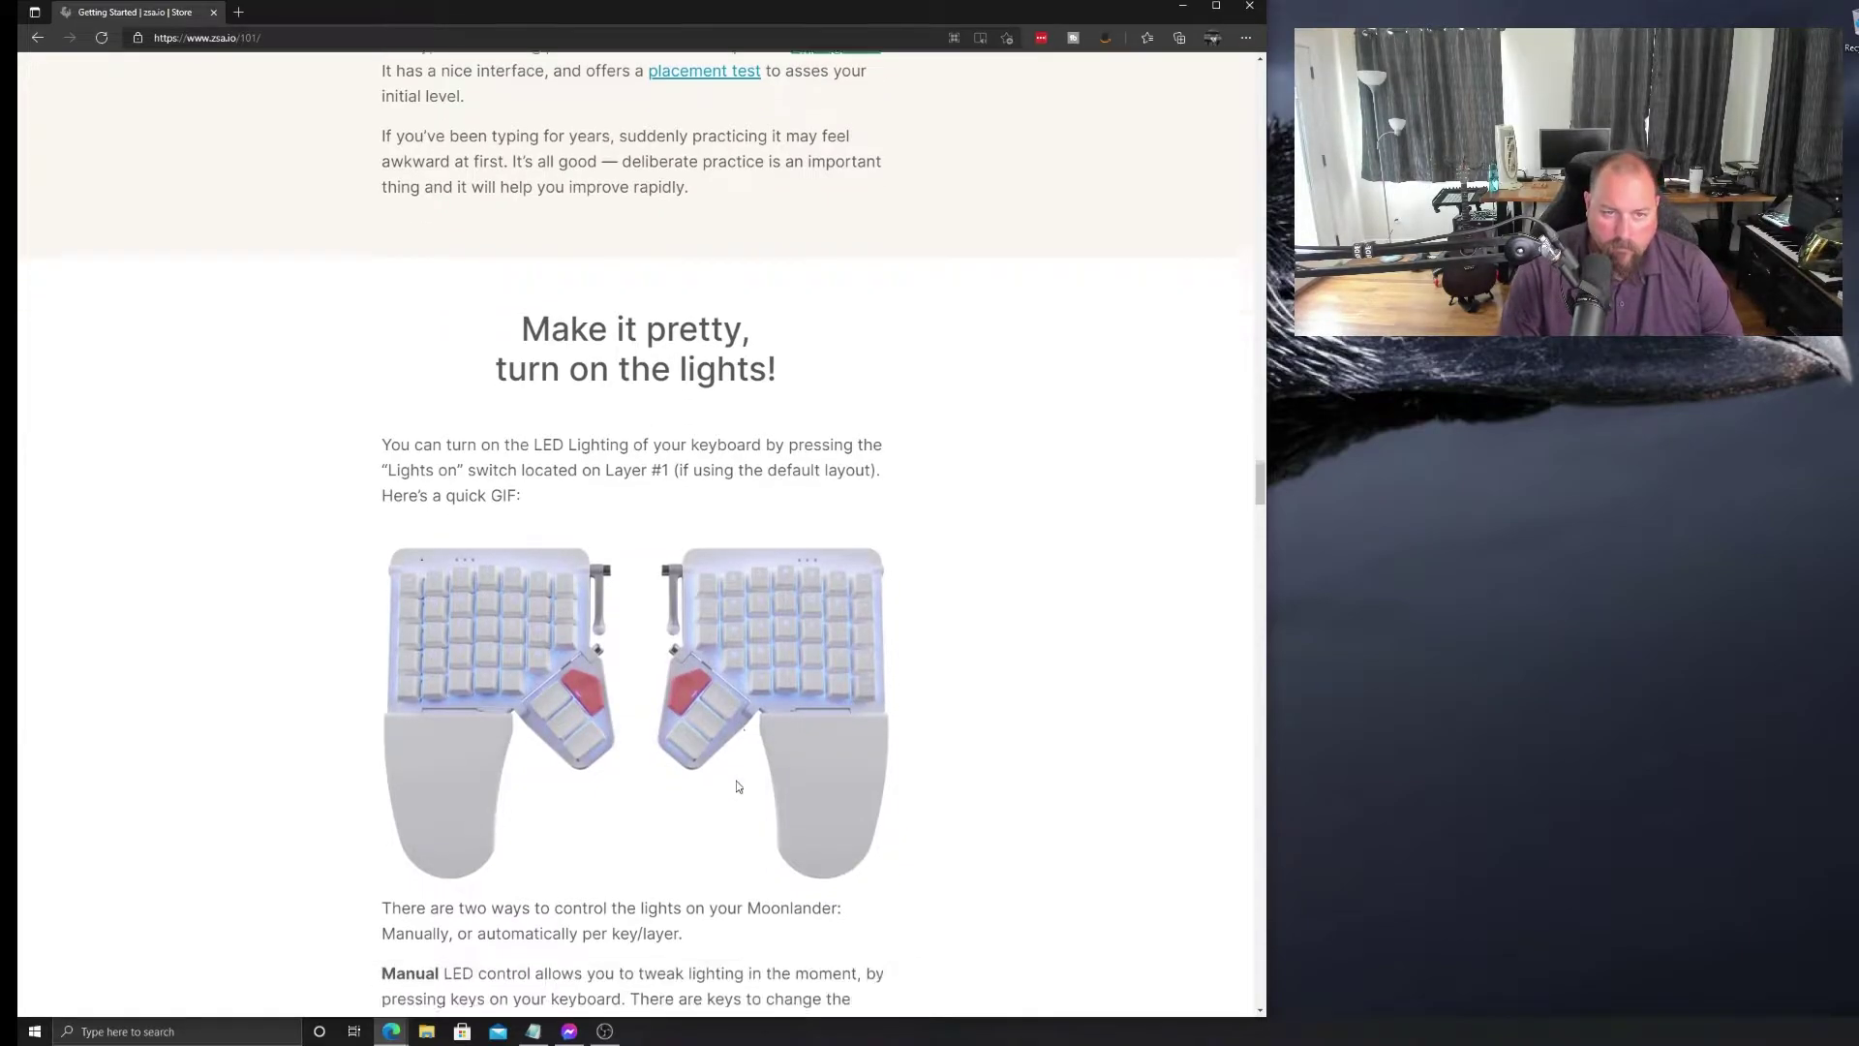
scroll(736, 781, "down", 4)
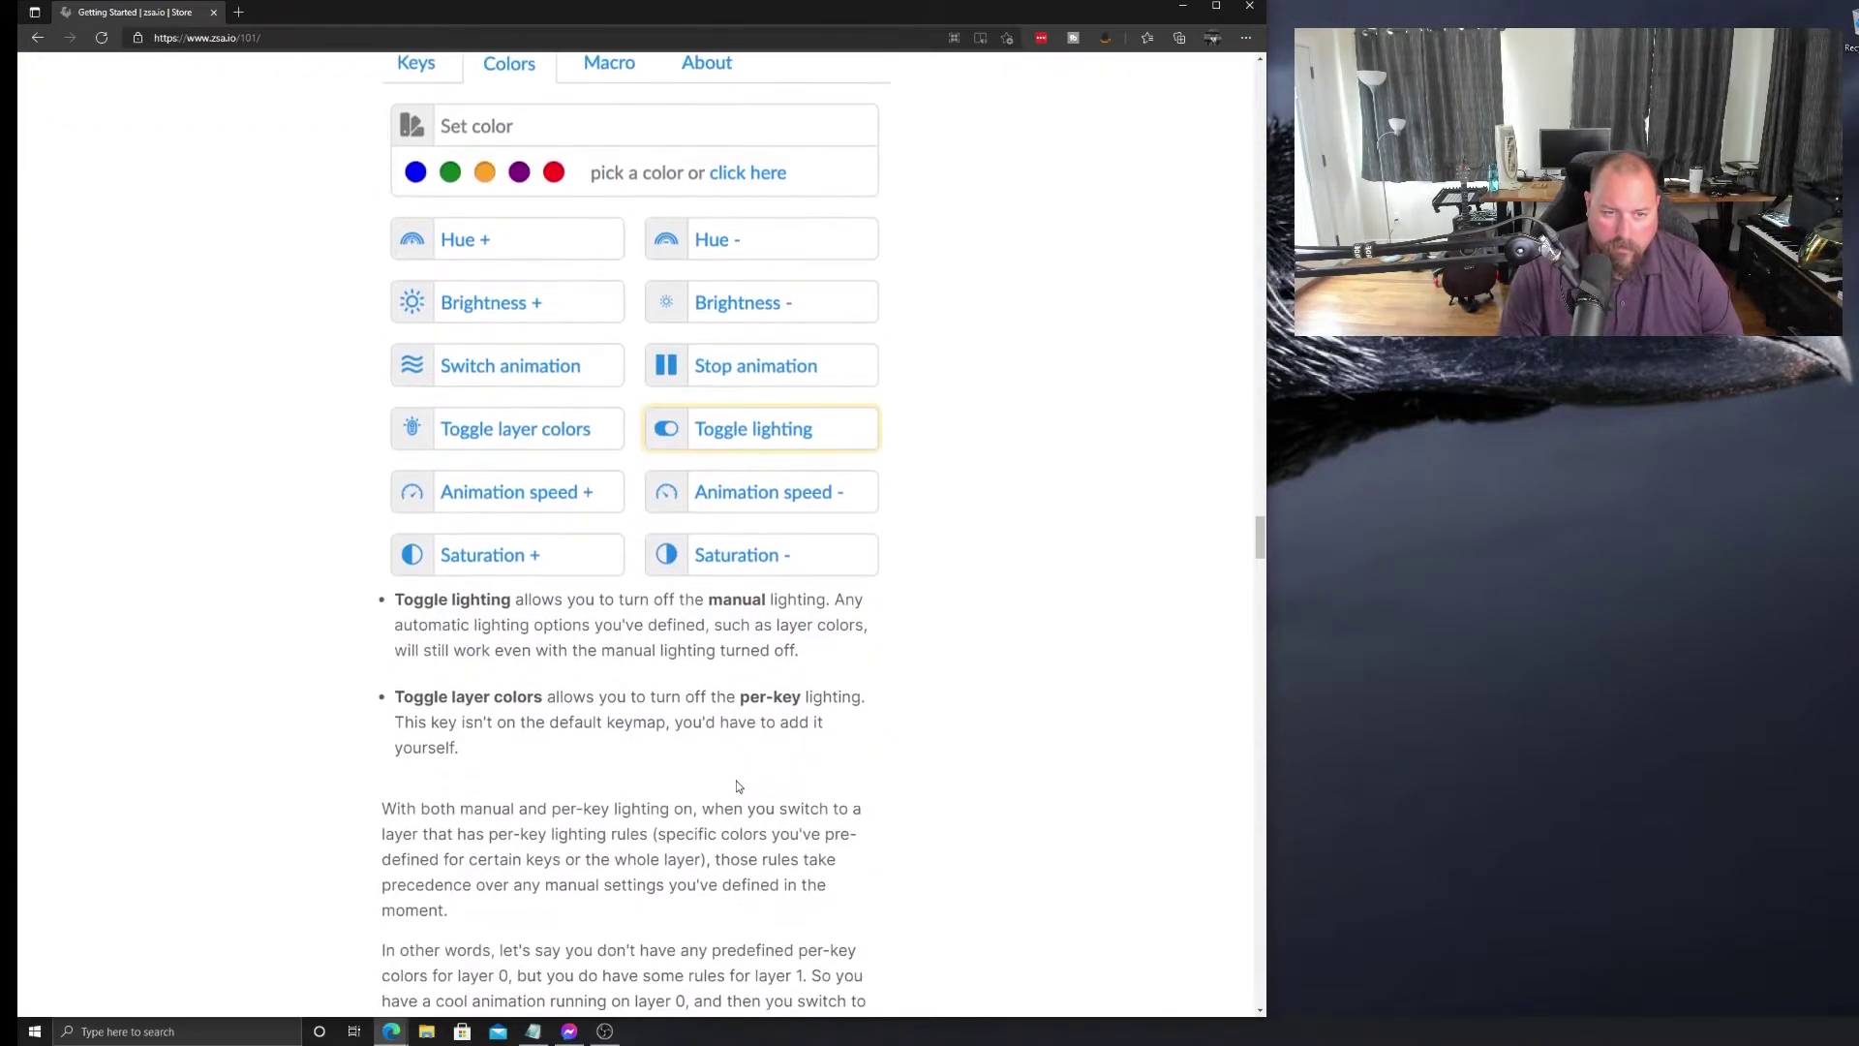
scroll(735, 781, "up", 15)
scroll(736, 764, "up", 20)
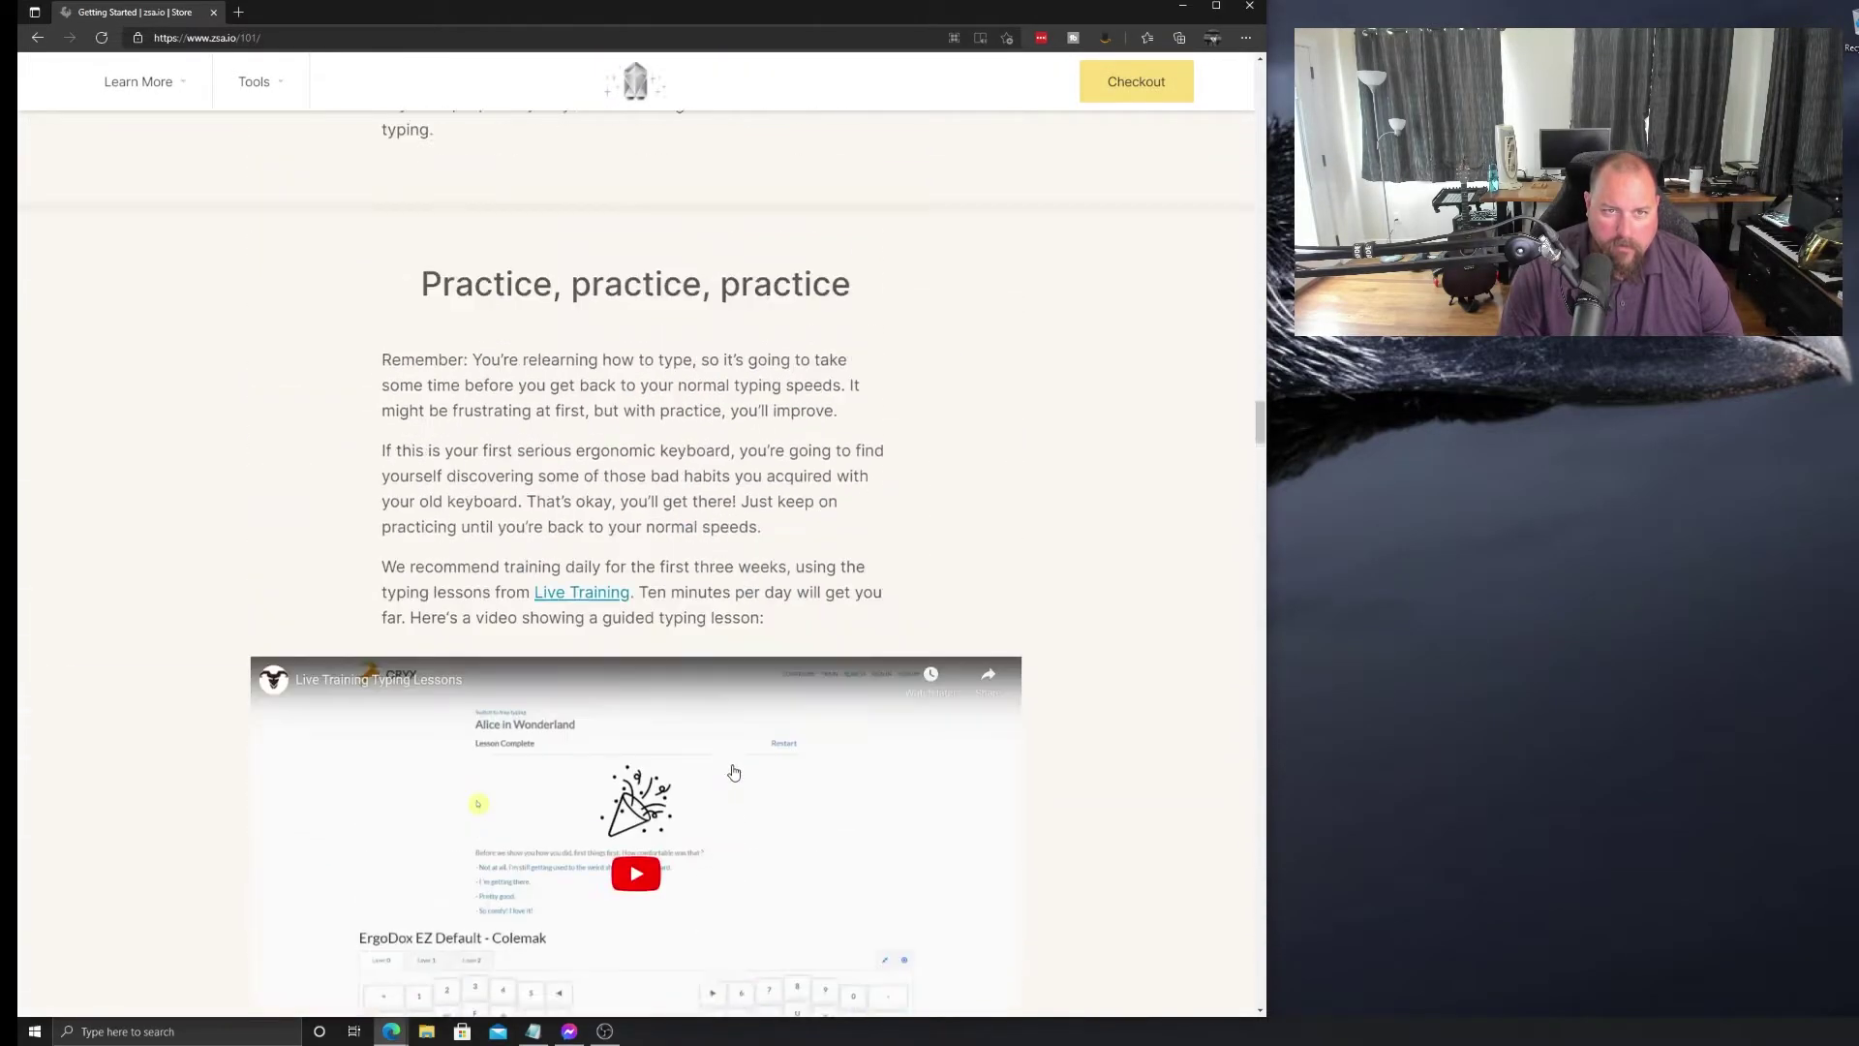
scroll(745, 758, "up", 3)
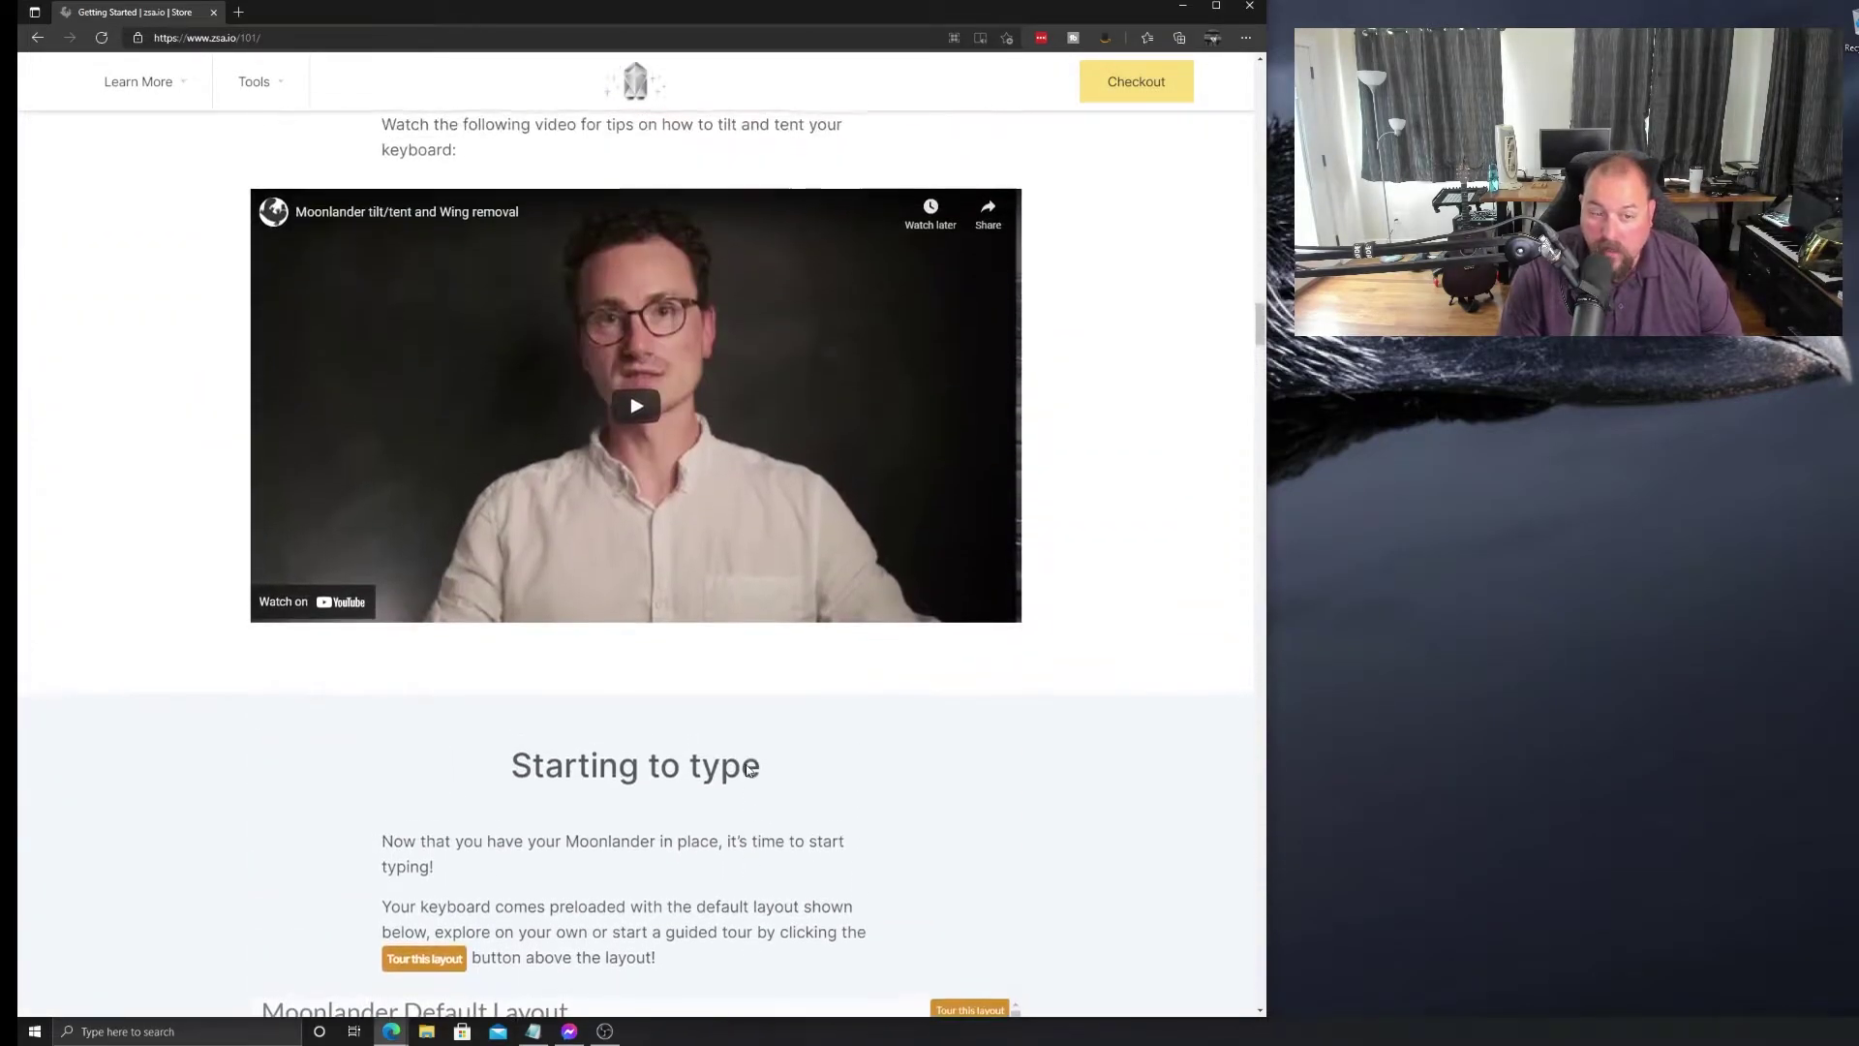
scroll(744, 758, "down", 4)
scroll(740, 772, "up", 12)
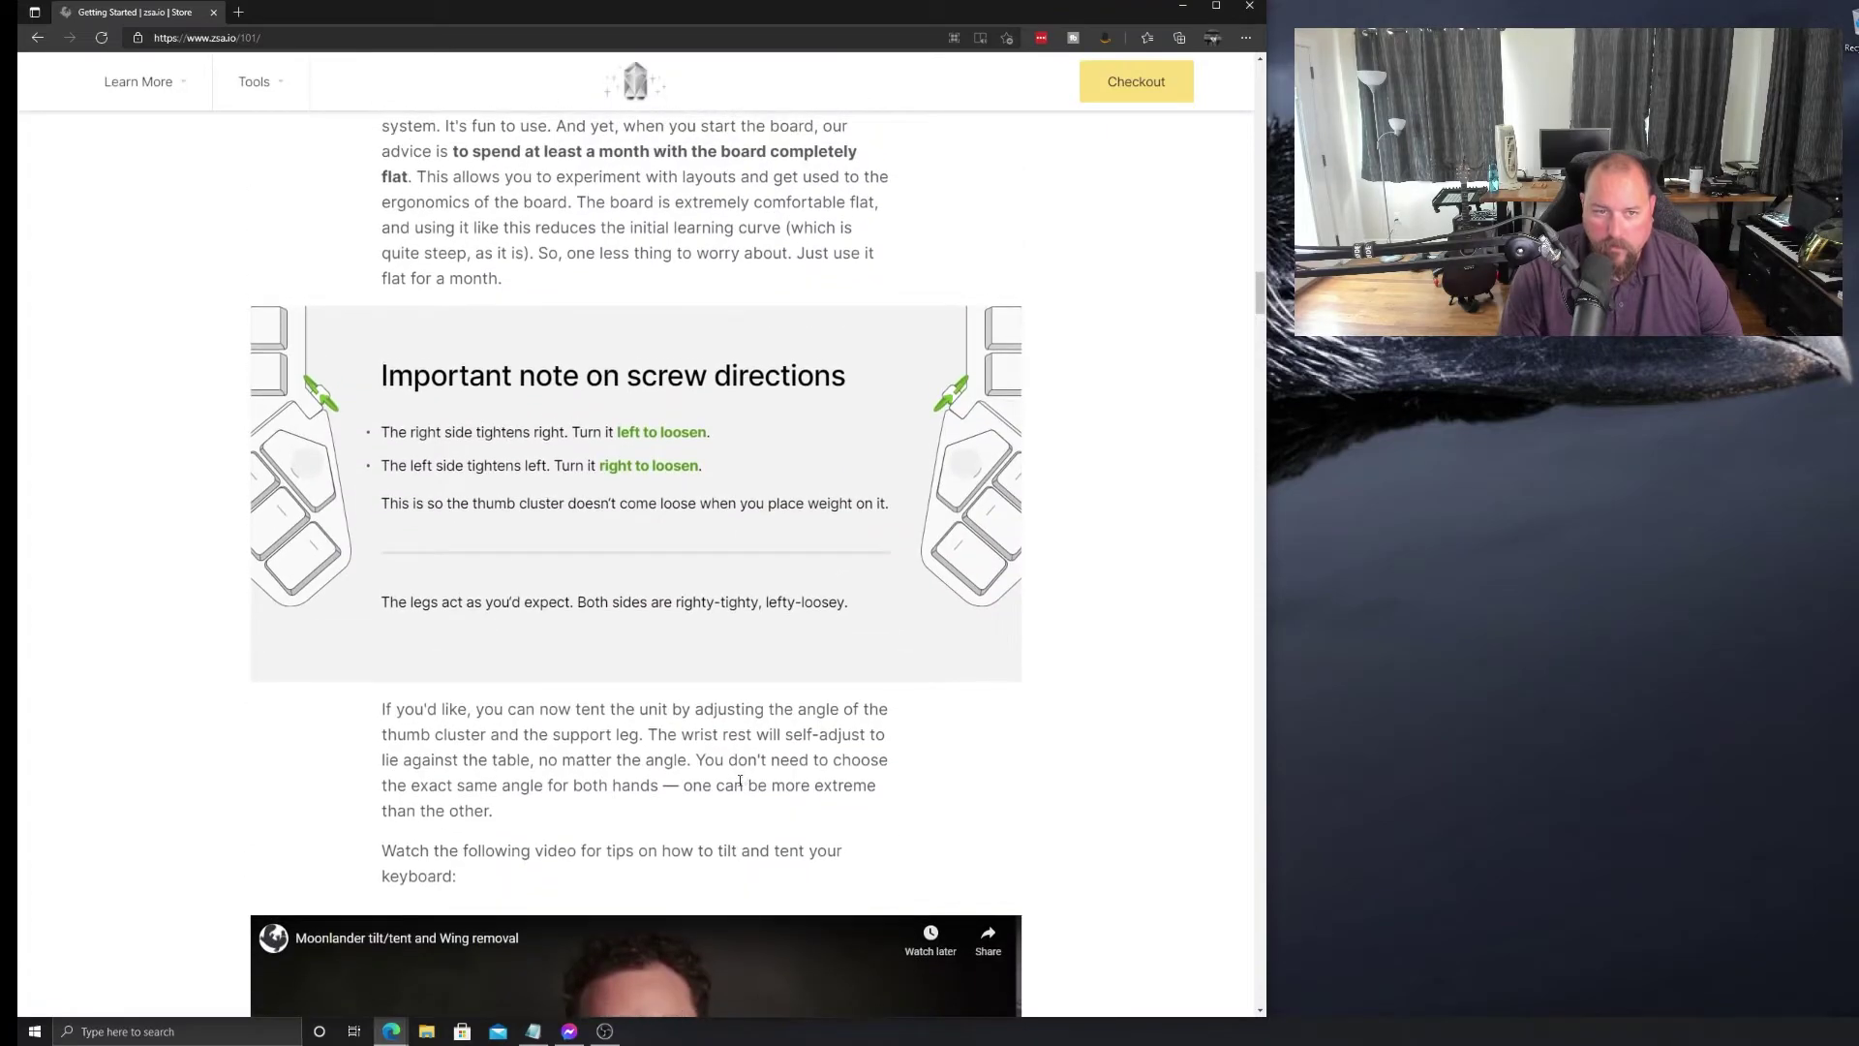
scroll(740, 772, "up", 6)
scroll(726, 771, "down", 17)
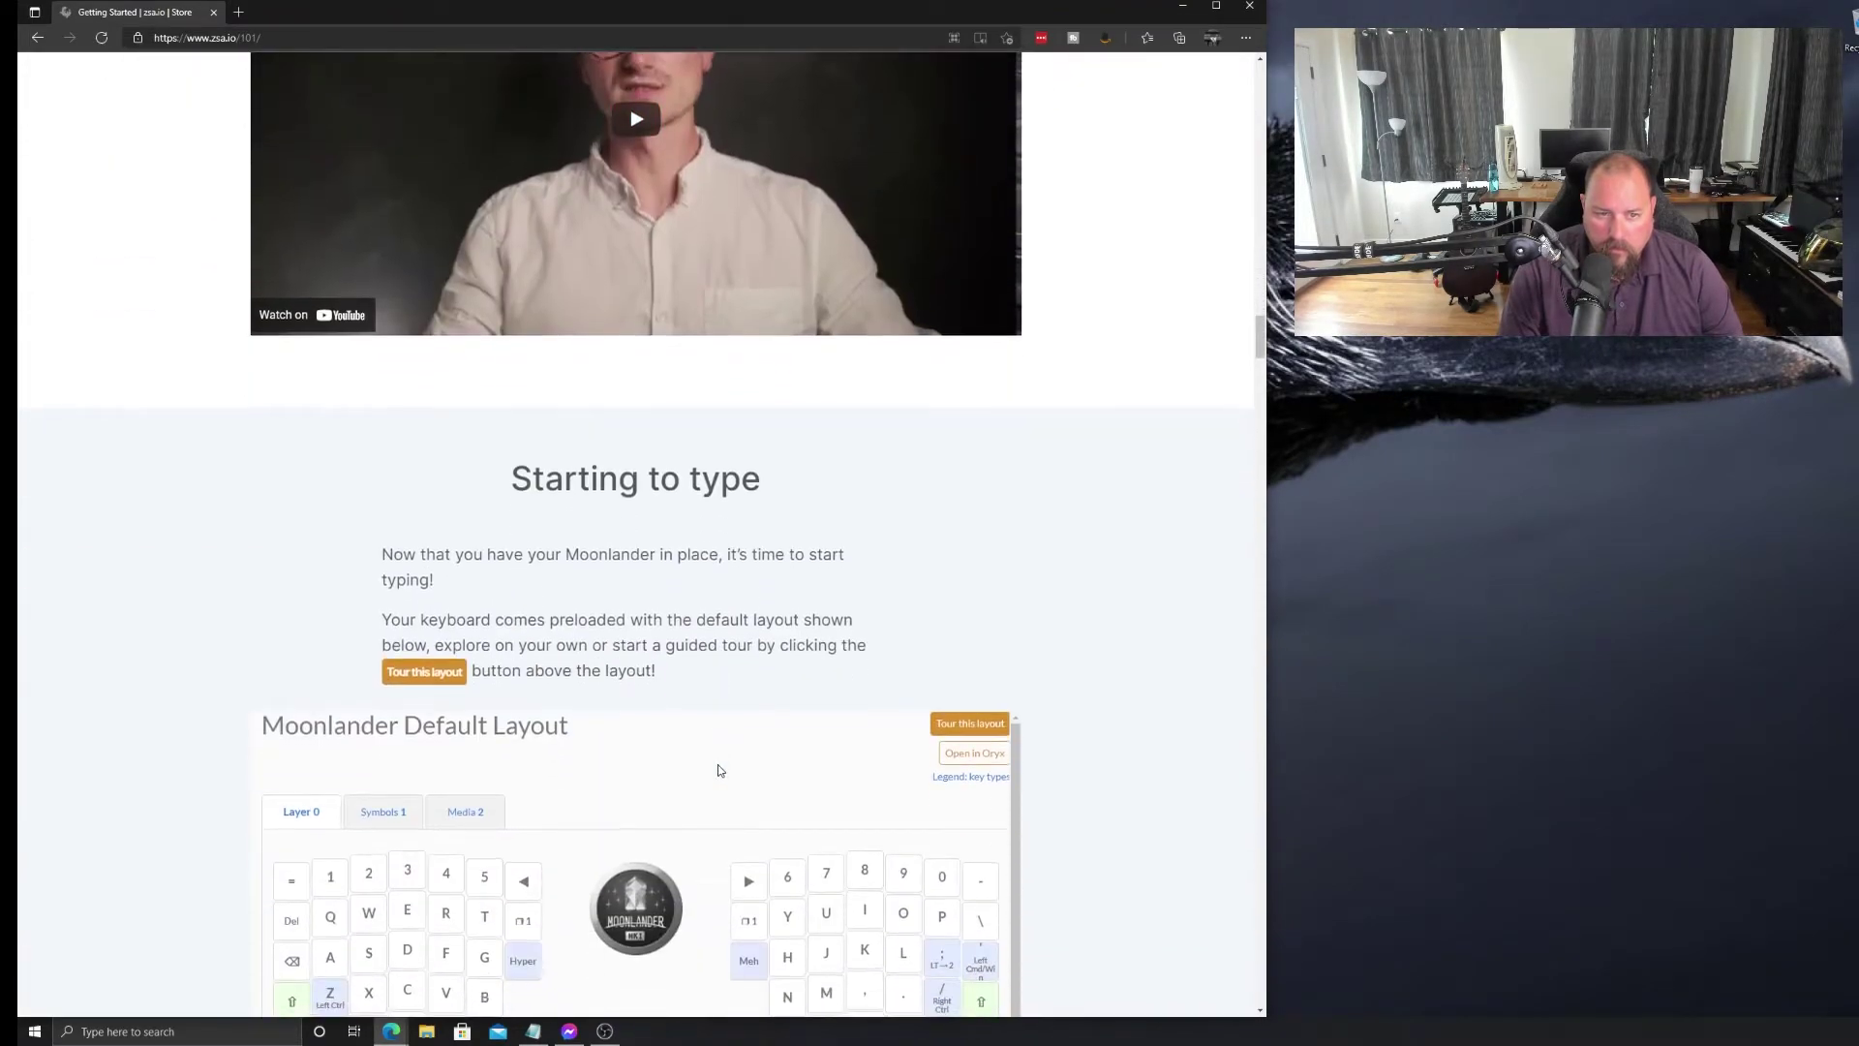
scroll(720, 769, "down", 1)
scroll(736, 760, "up", 1)
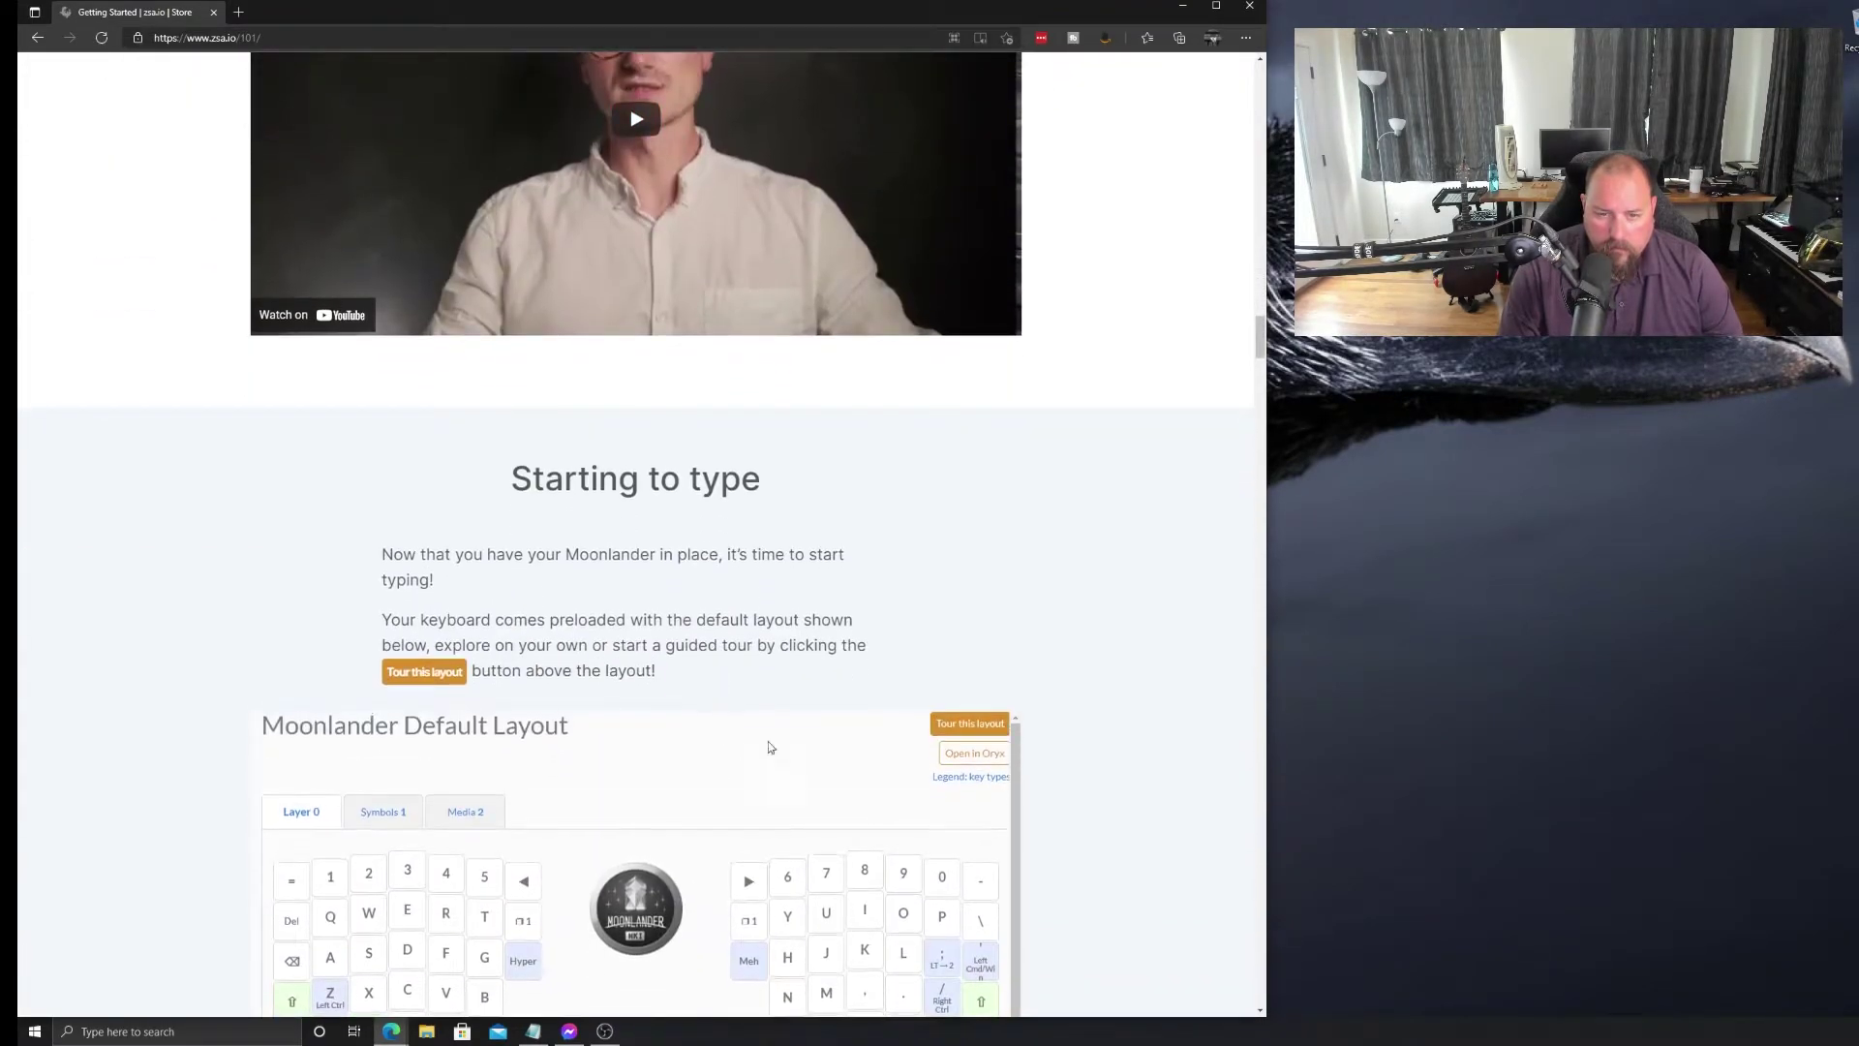
Open the default layout in Oryx and start its tour at the Z key tip
left_click(989, 763)
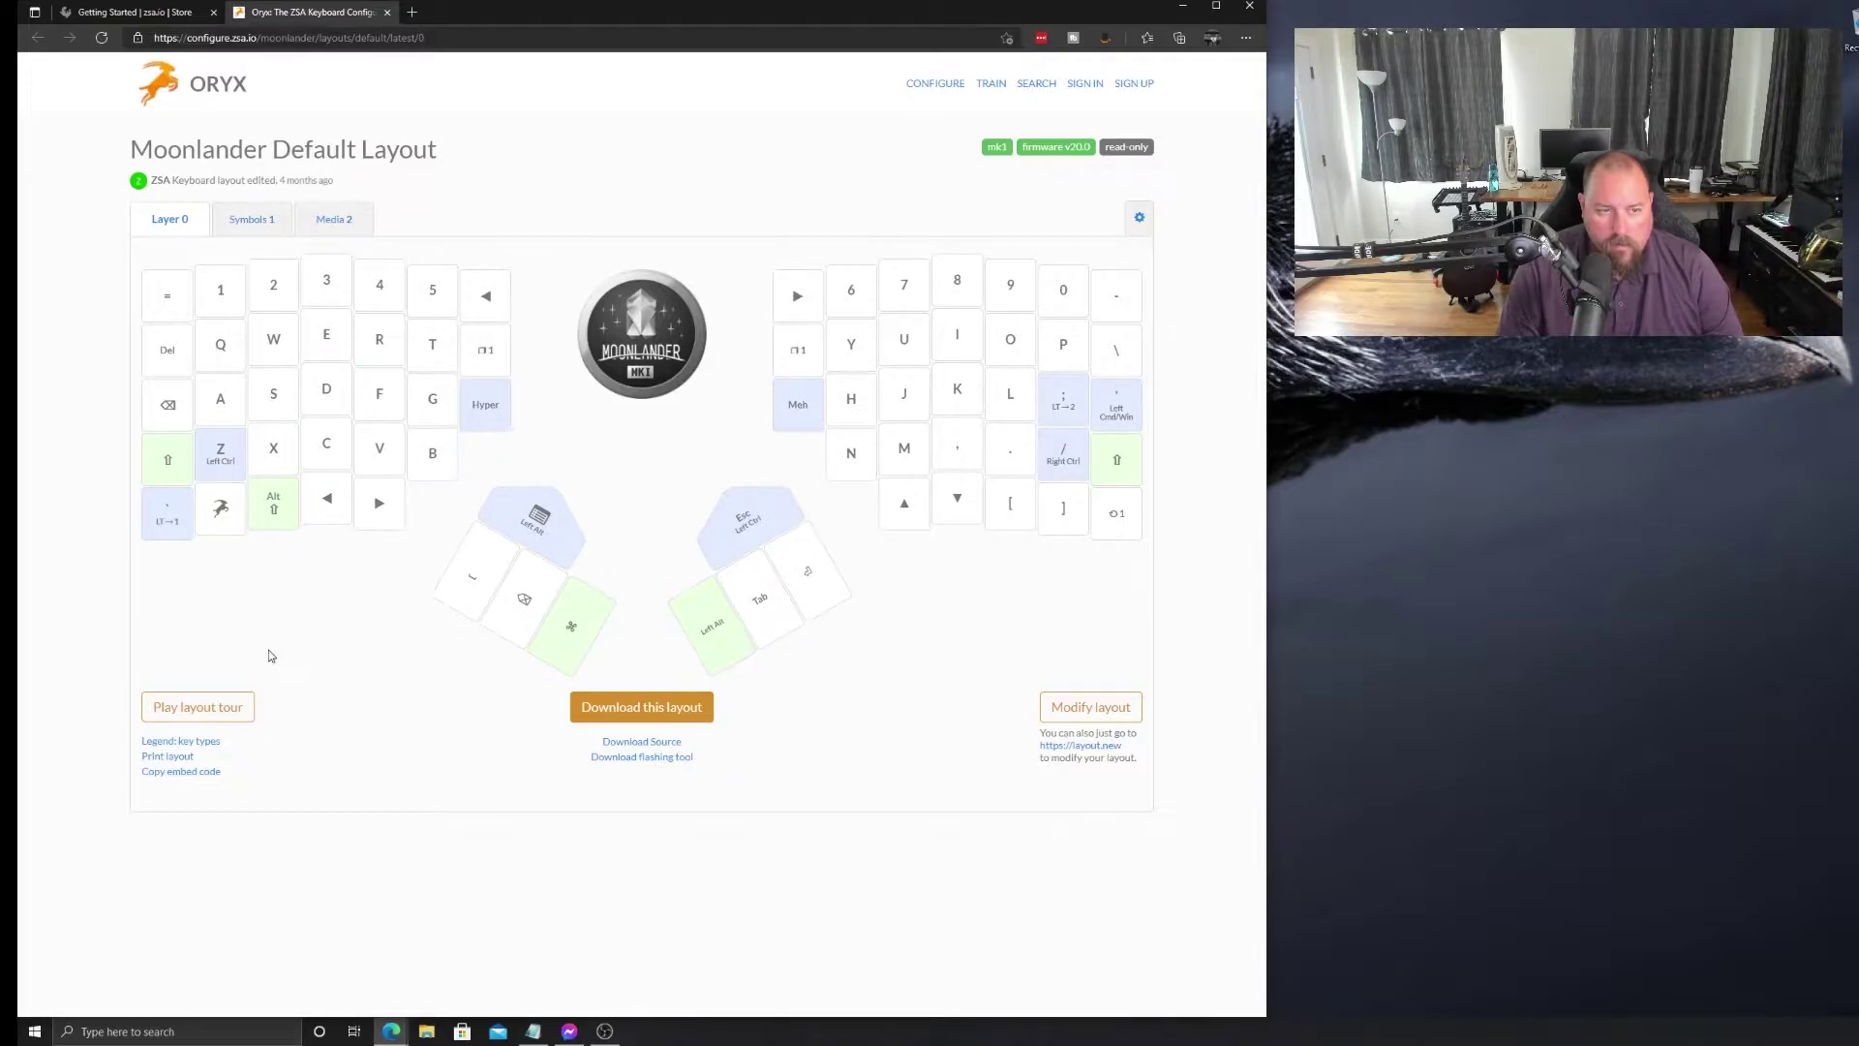
left_click(242, 708)
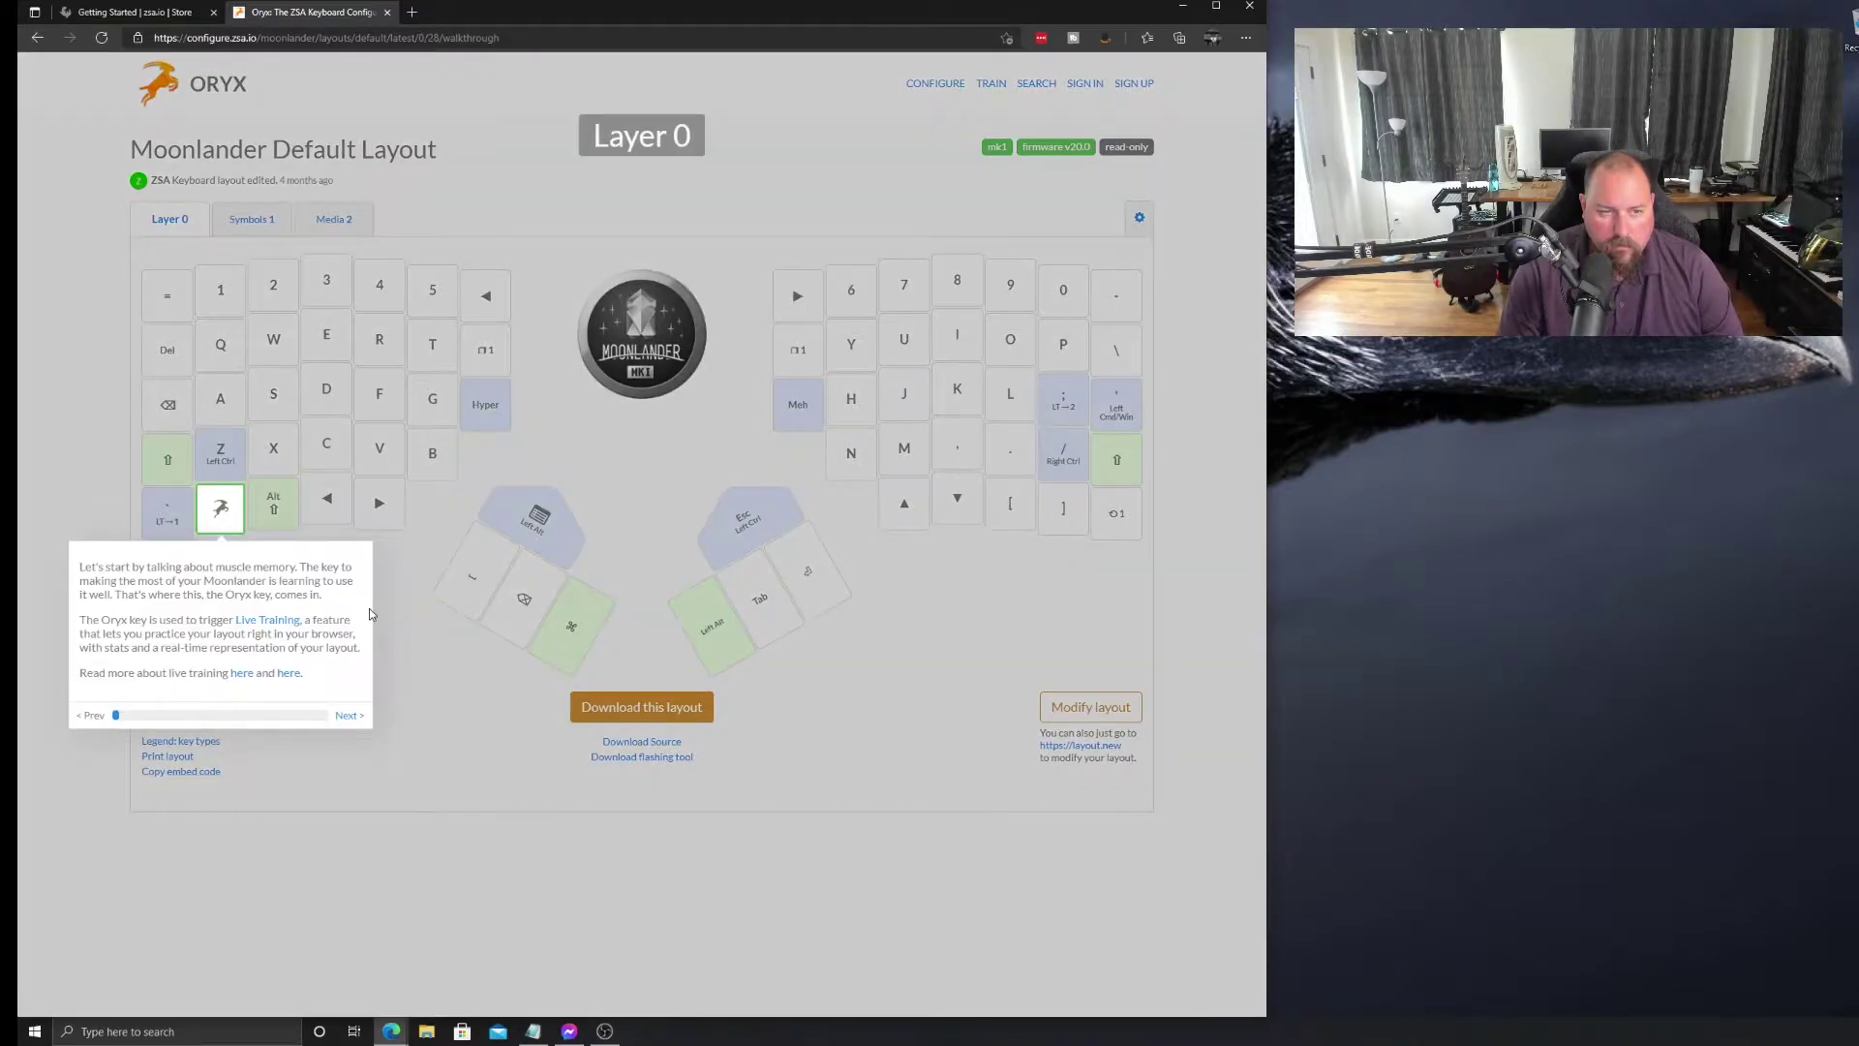
left_click(351, 716)
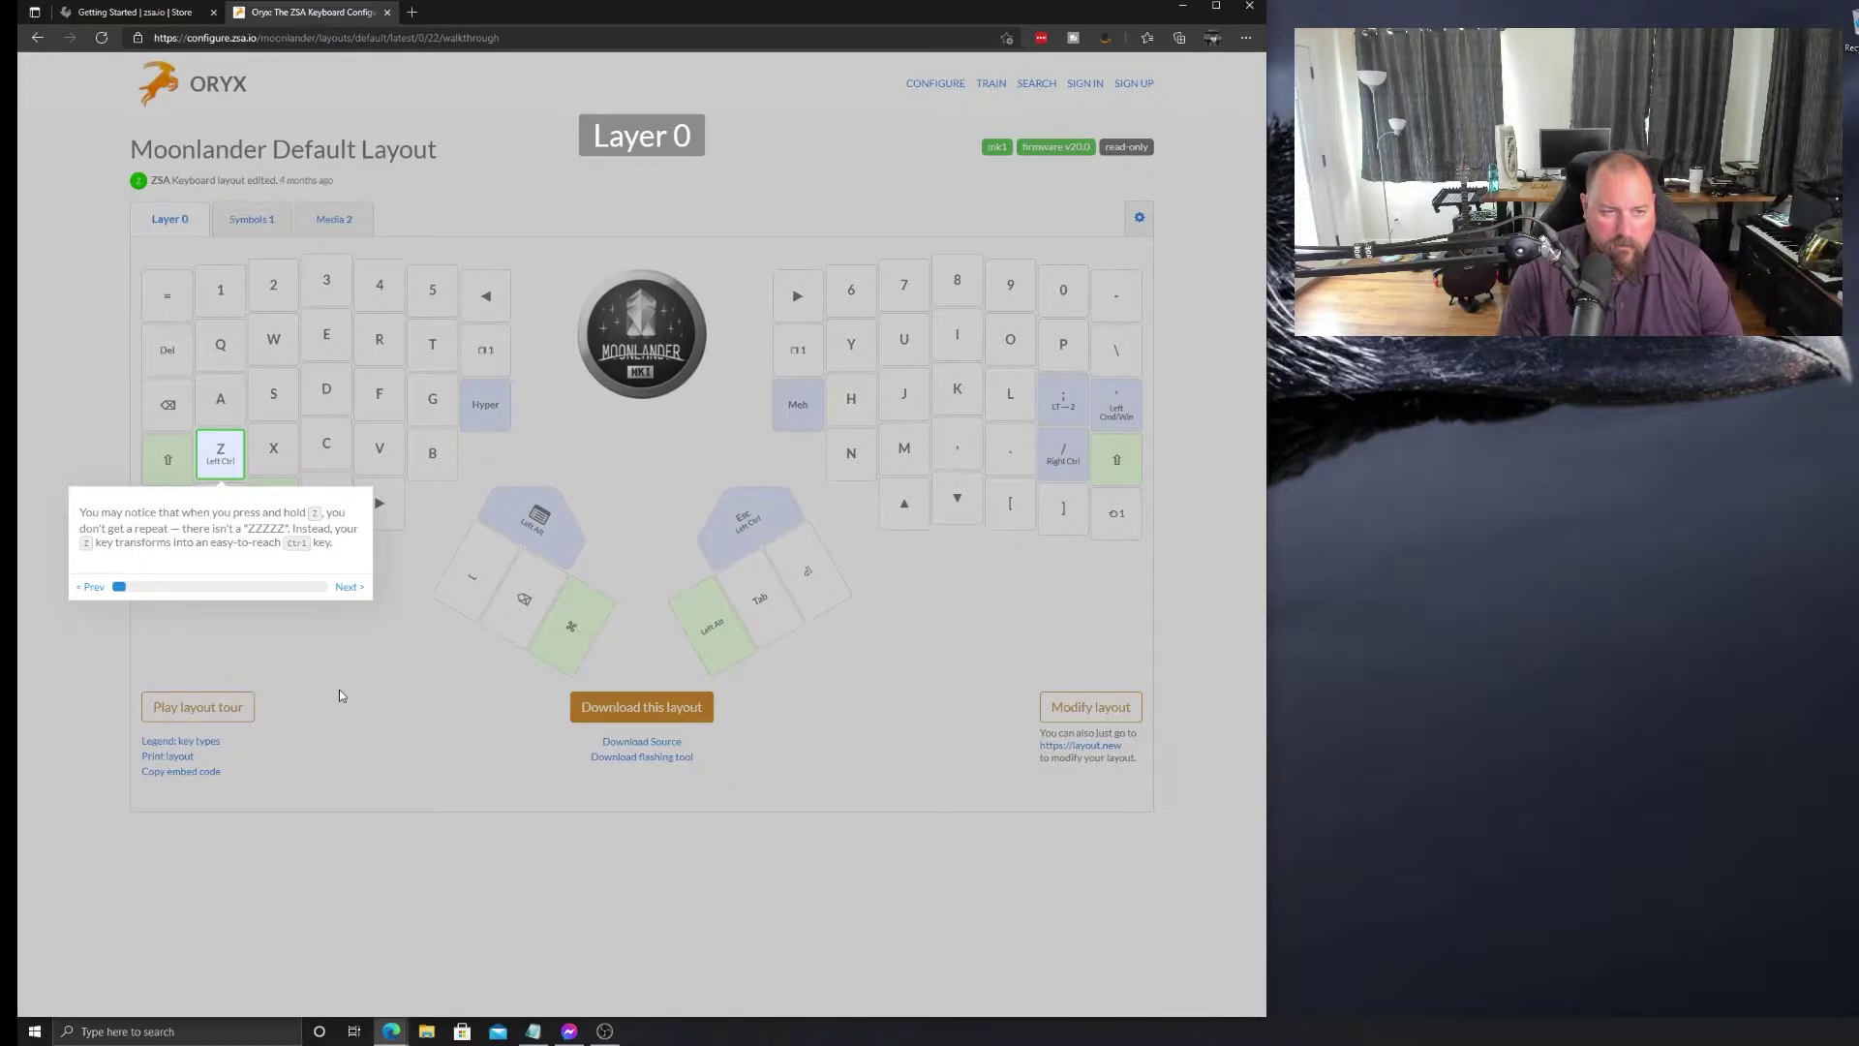
Read the Z key tip, then advance the tour to the slash key tip
left_click_drag(110, 513, 358, 528)
left_click(170, 531)
left_click_drag(154, 542, 276, 545)
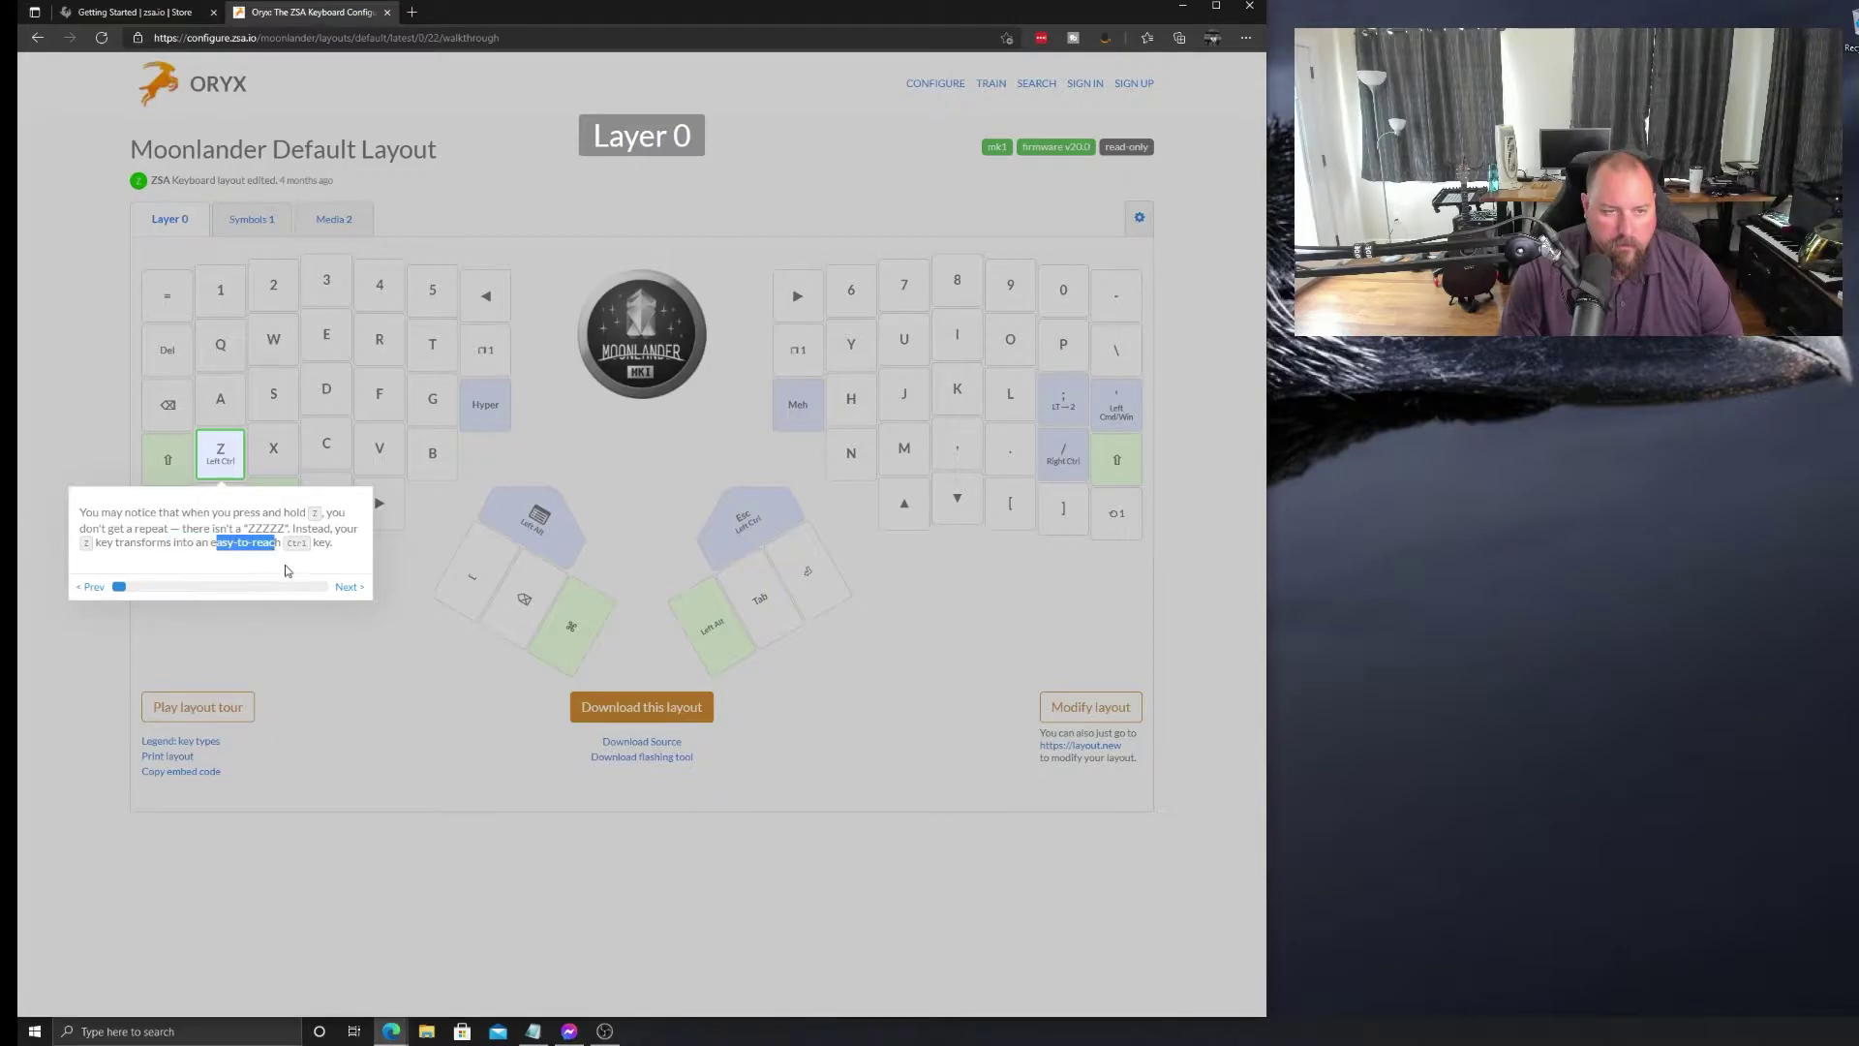
left_click(298, 559)
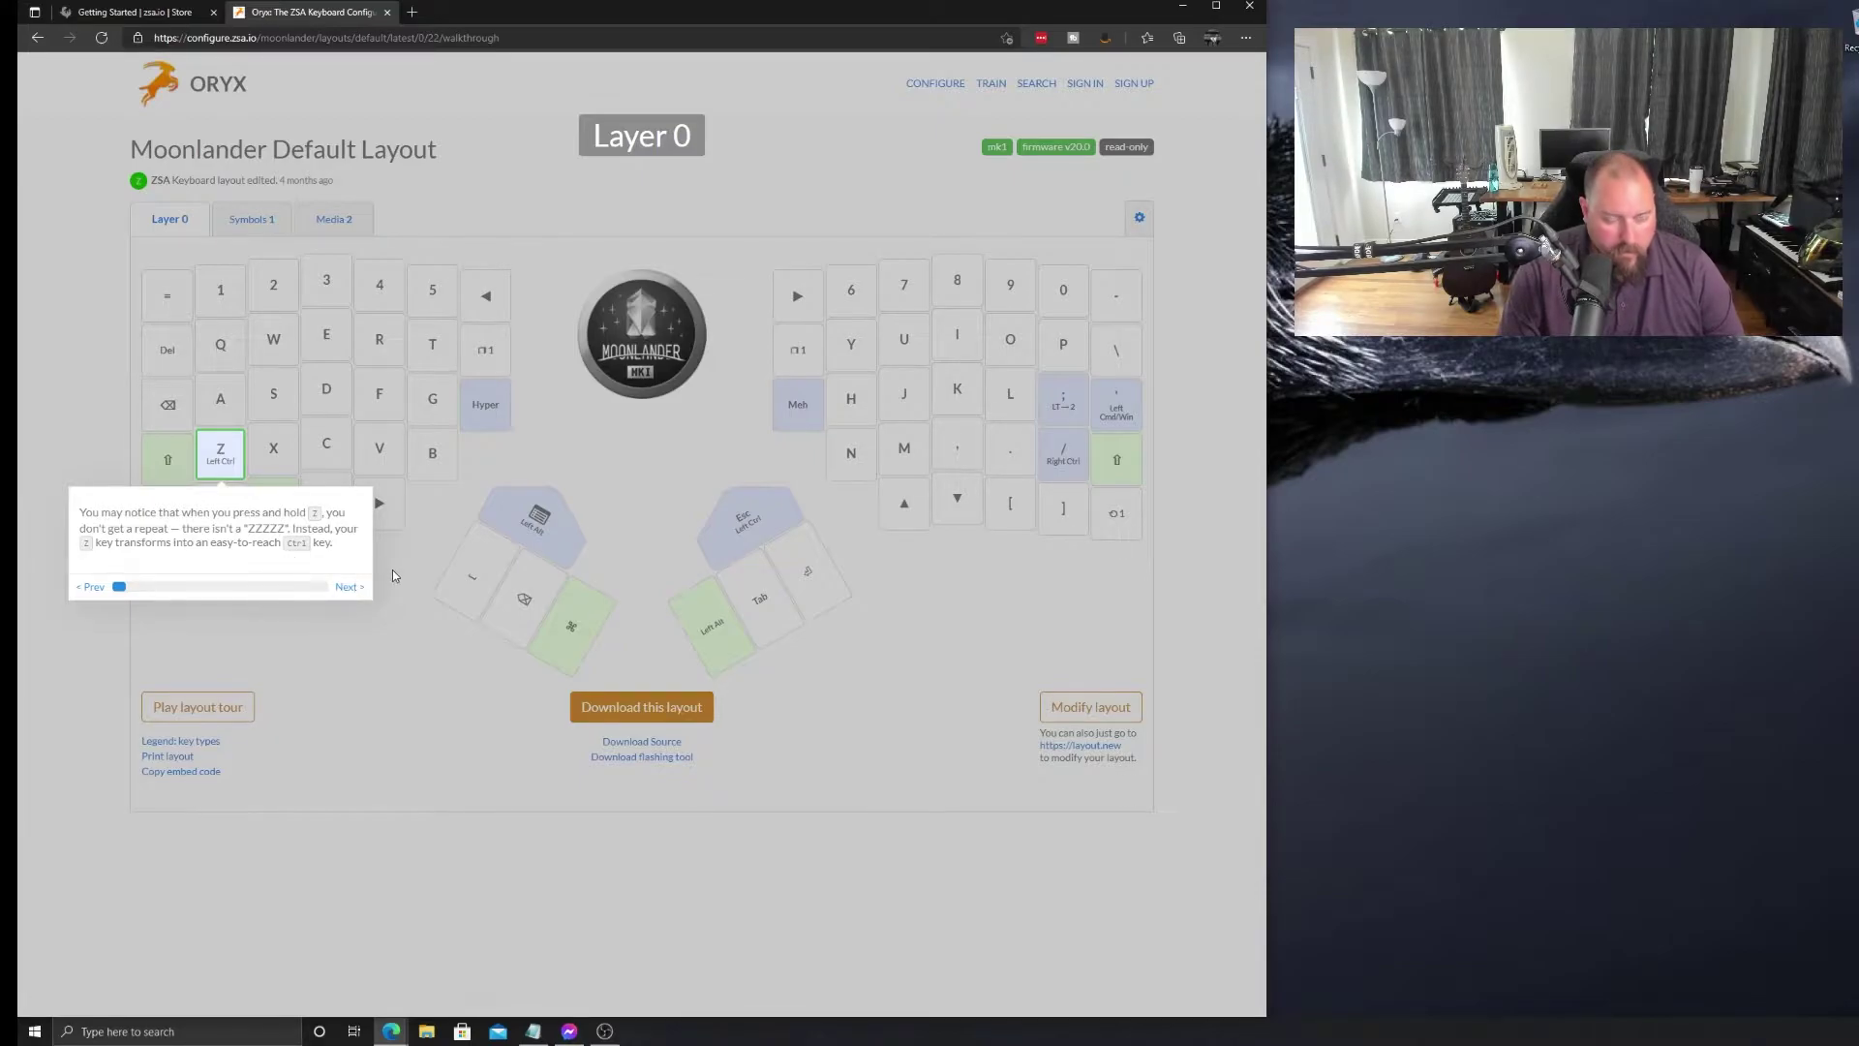
key("ctrl+t")
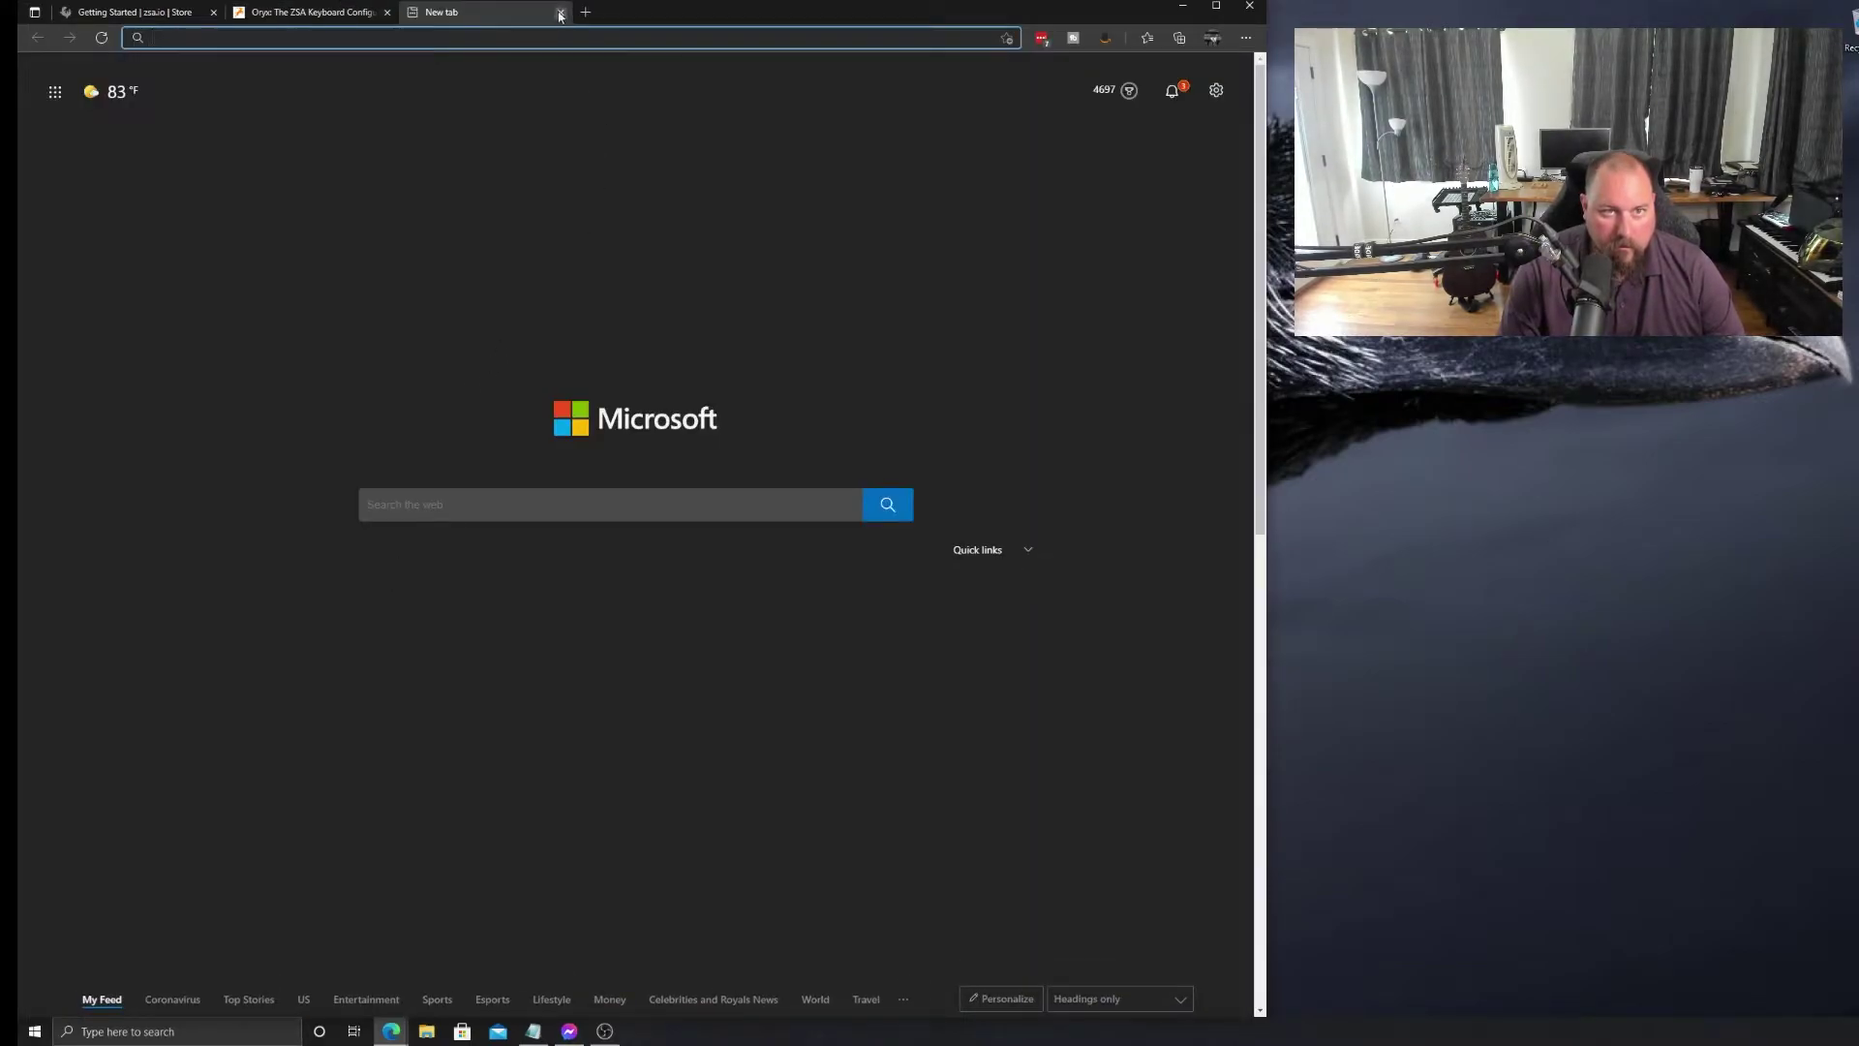
left_click(560, 12)
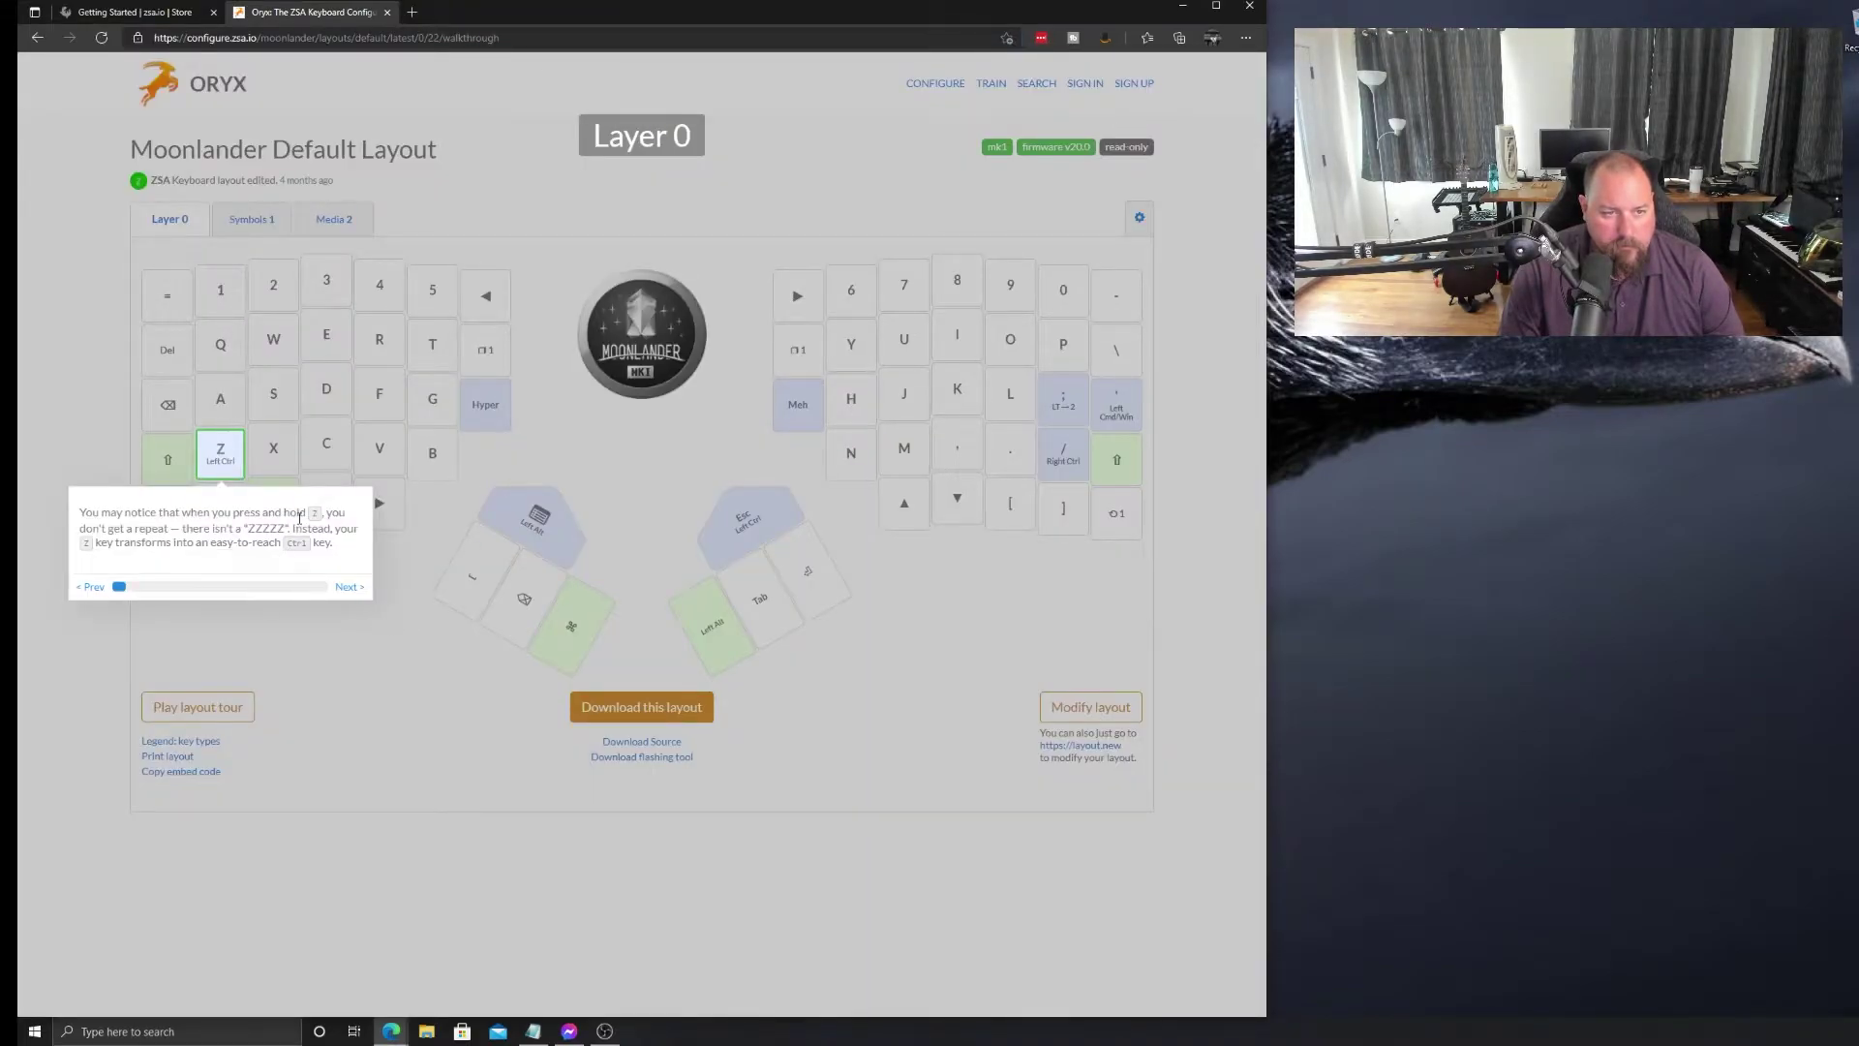
left_click(351, 587)
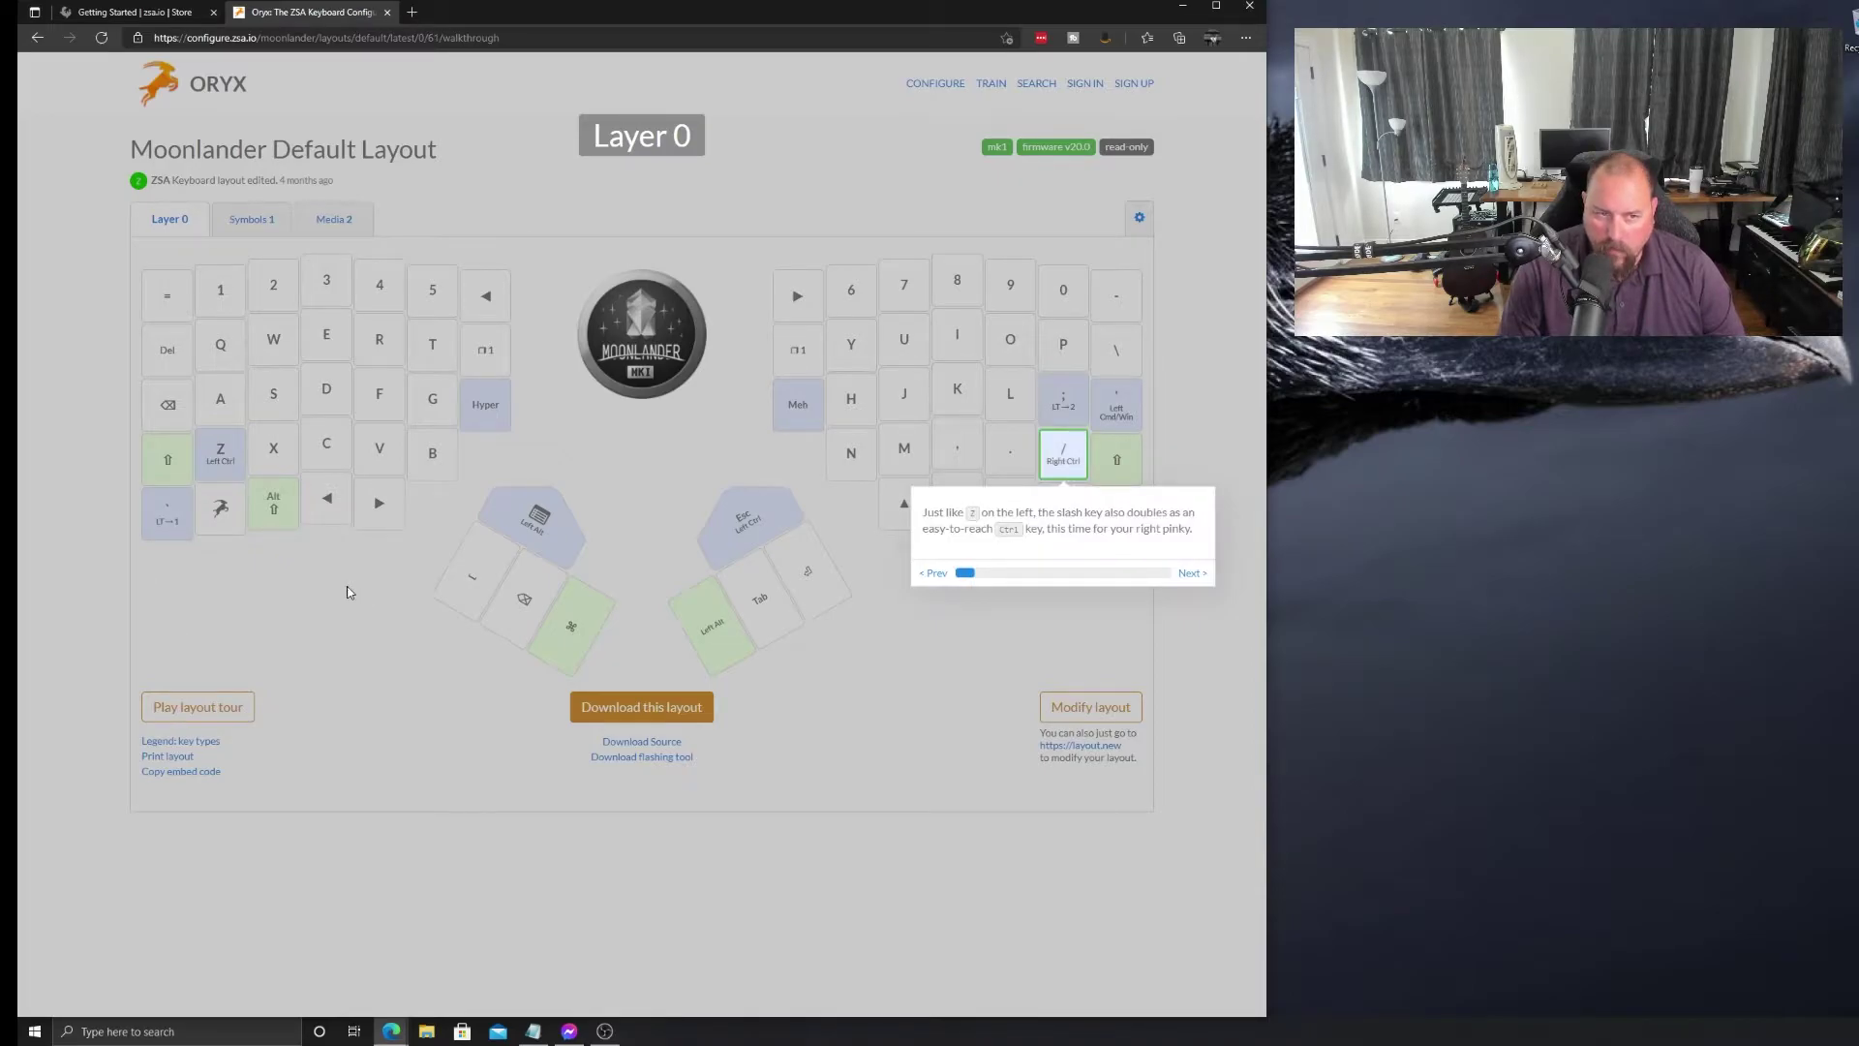
On the quote key tip, test its Win role via Windows search and Start menu, then reach the Hyper tip
left_click(1182, 572)
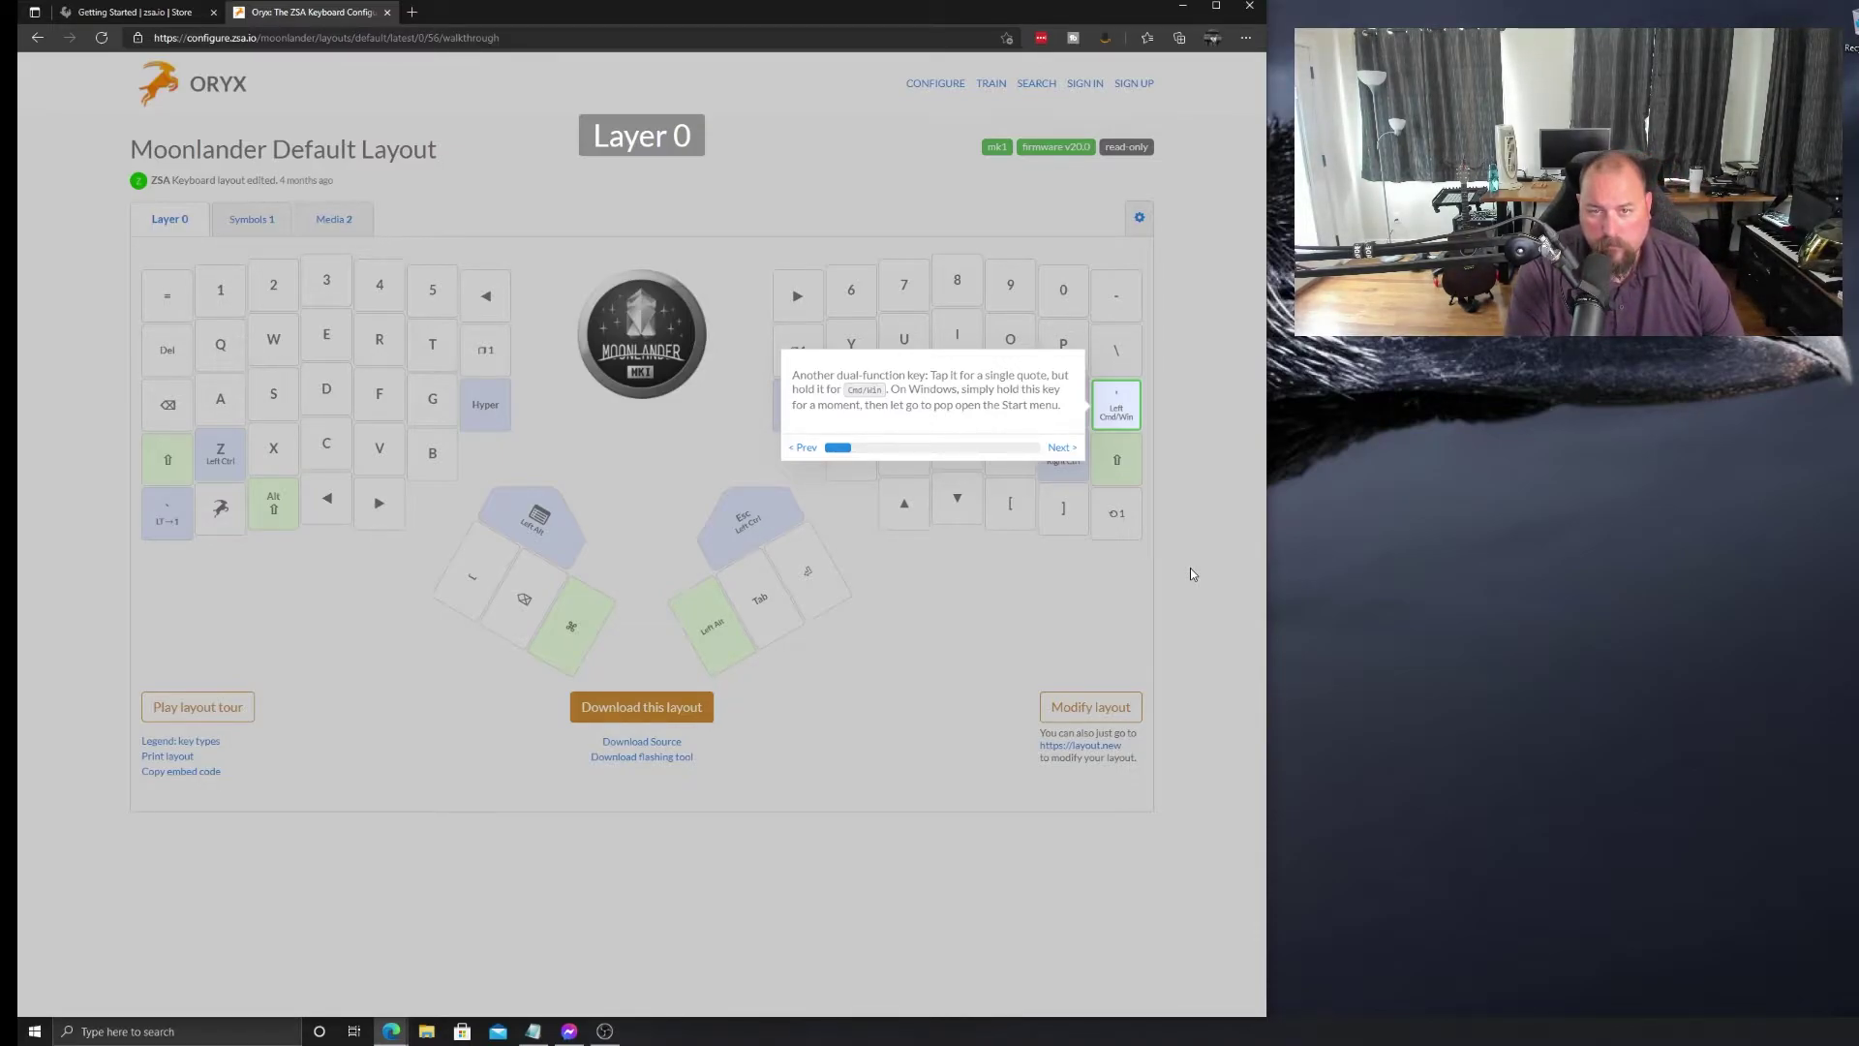
key("super")
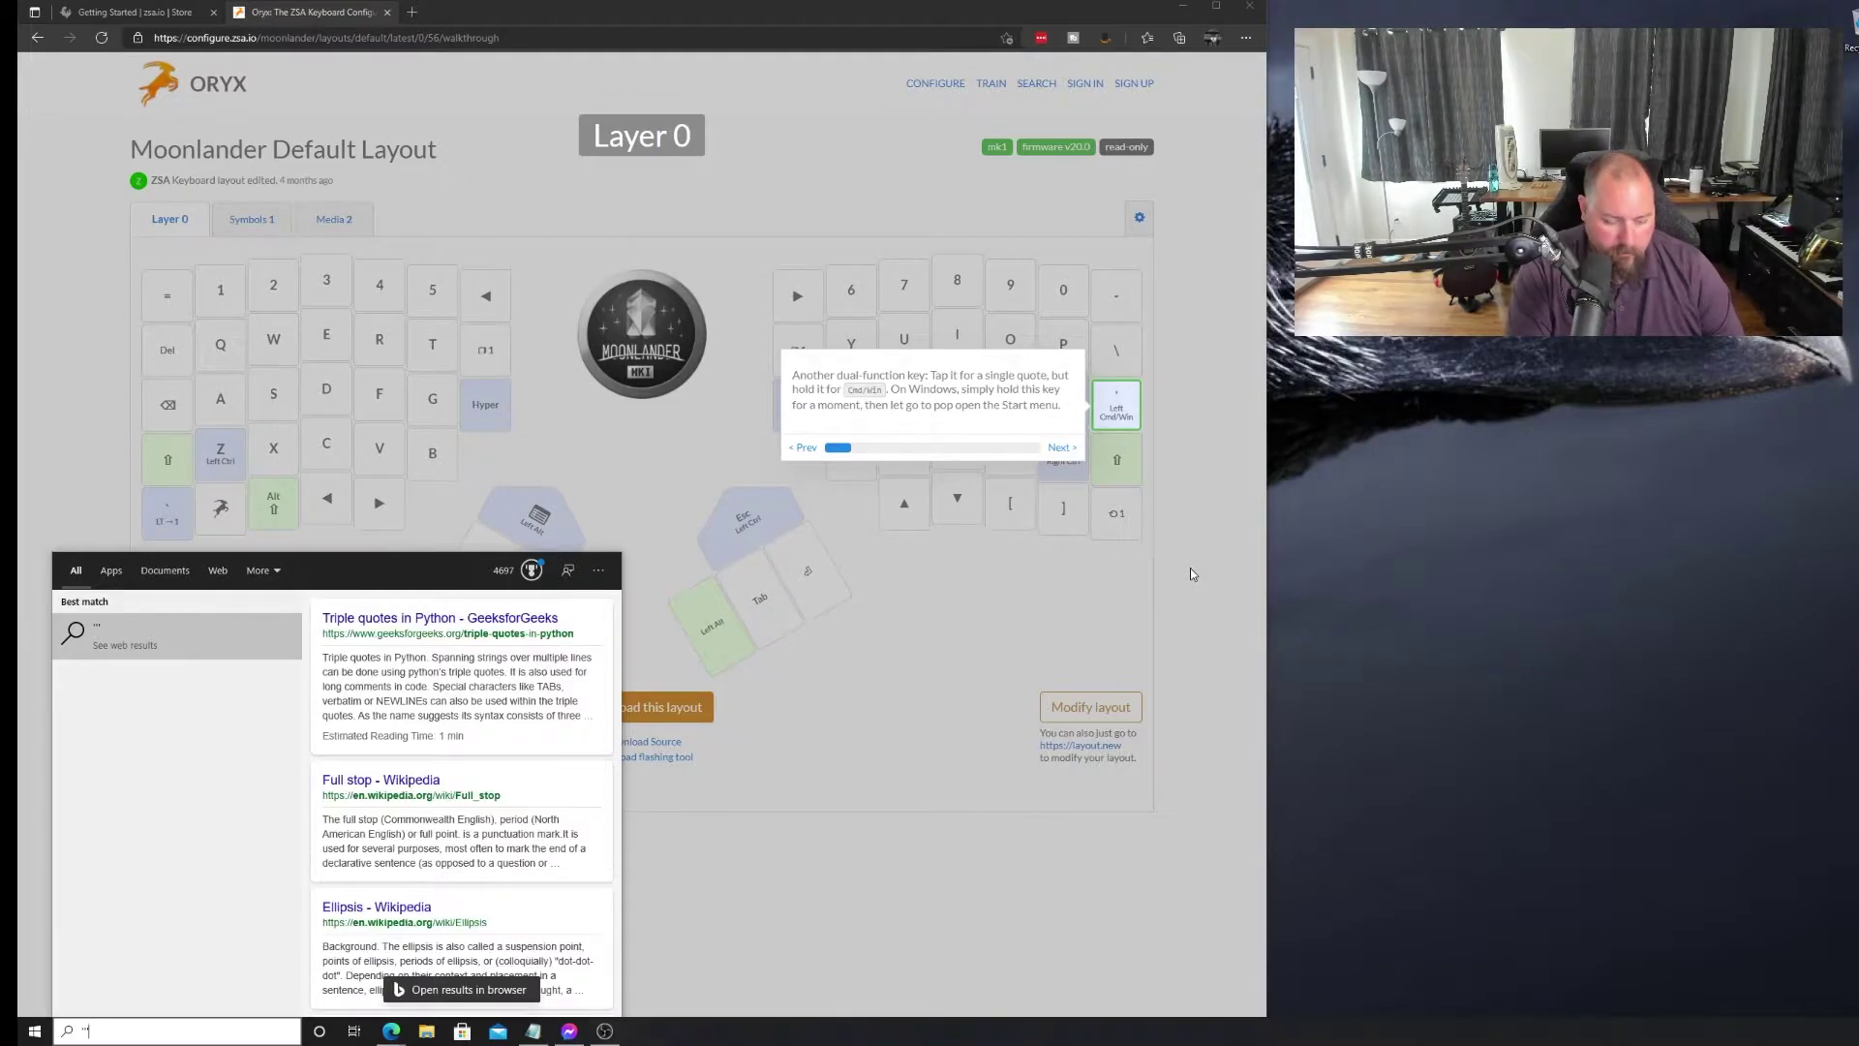
key("Escape")
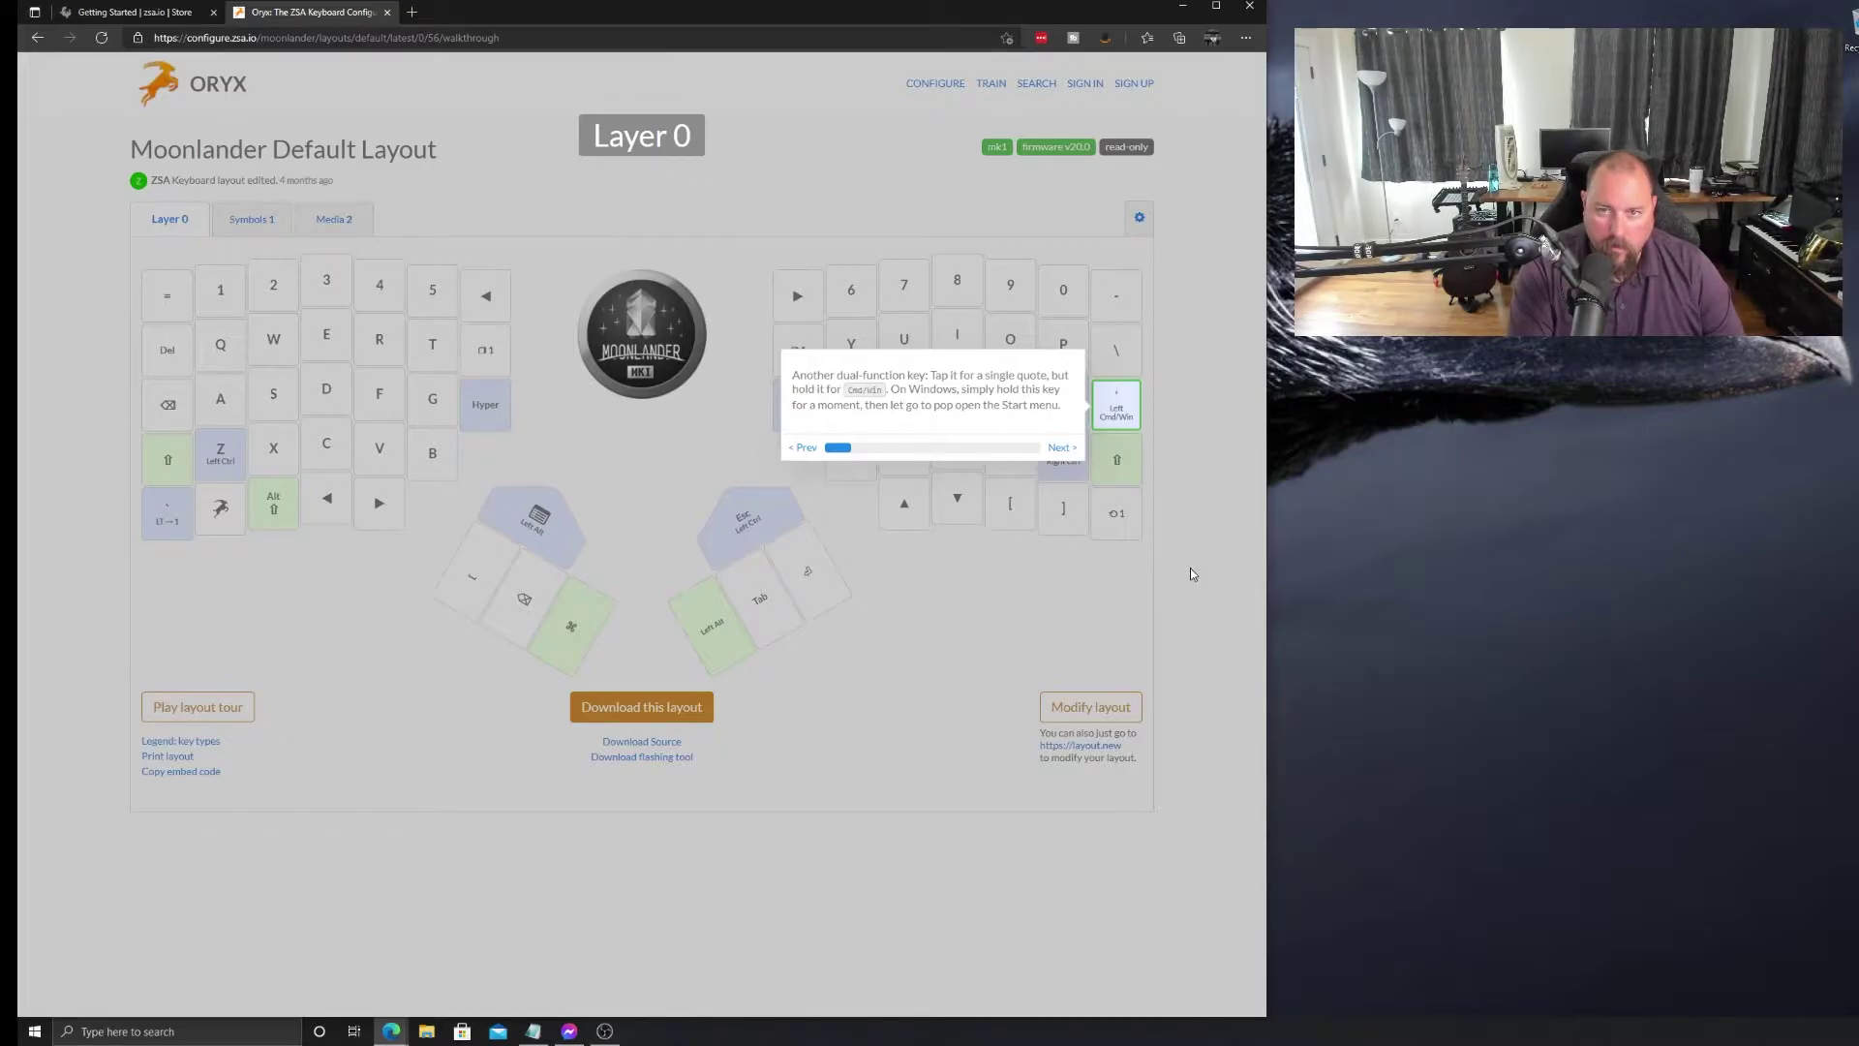
key("super")
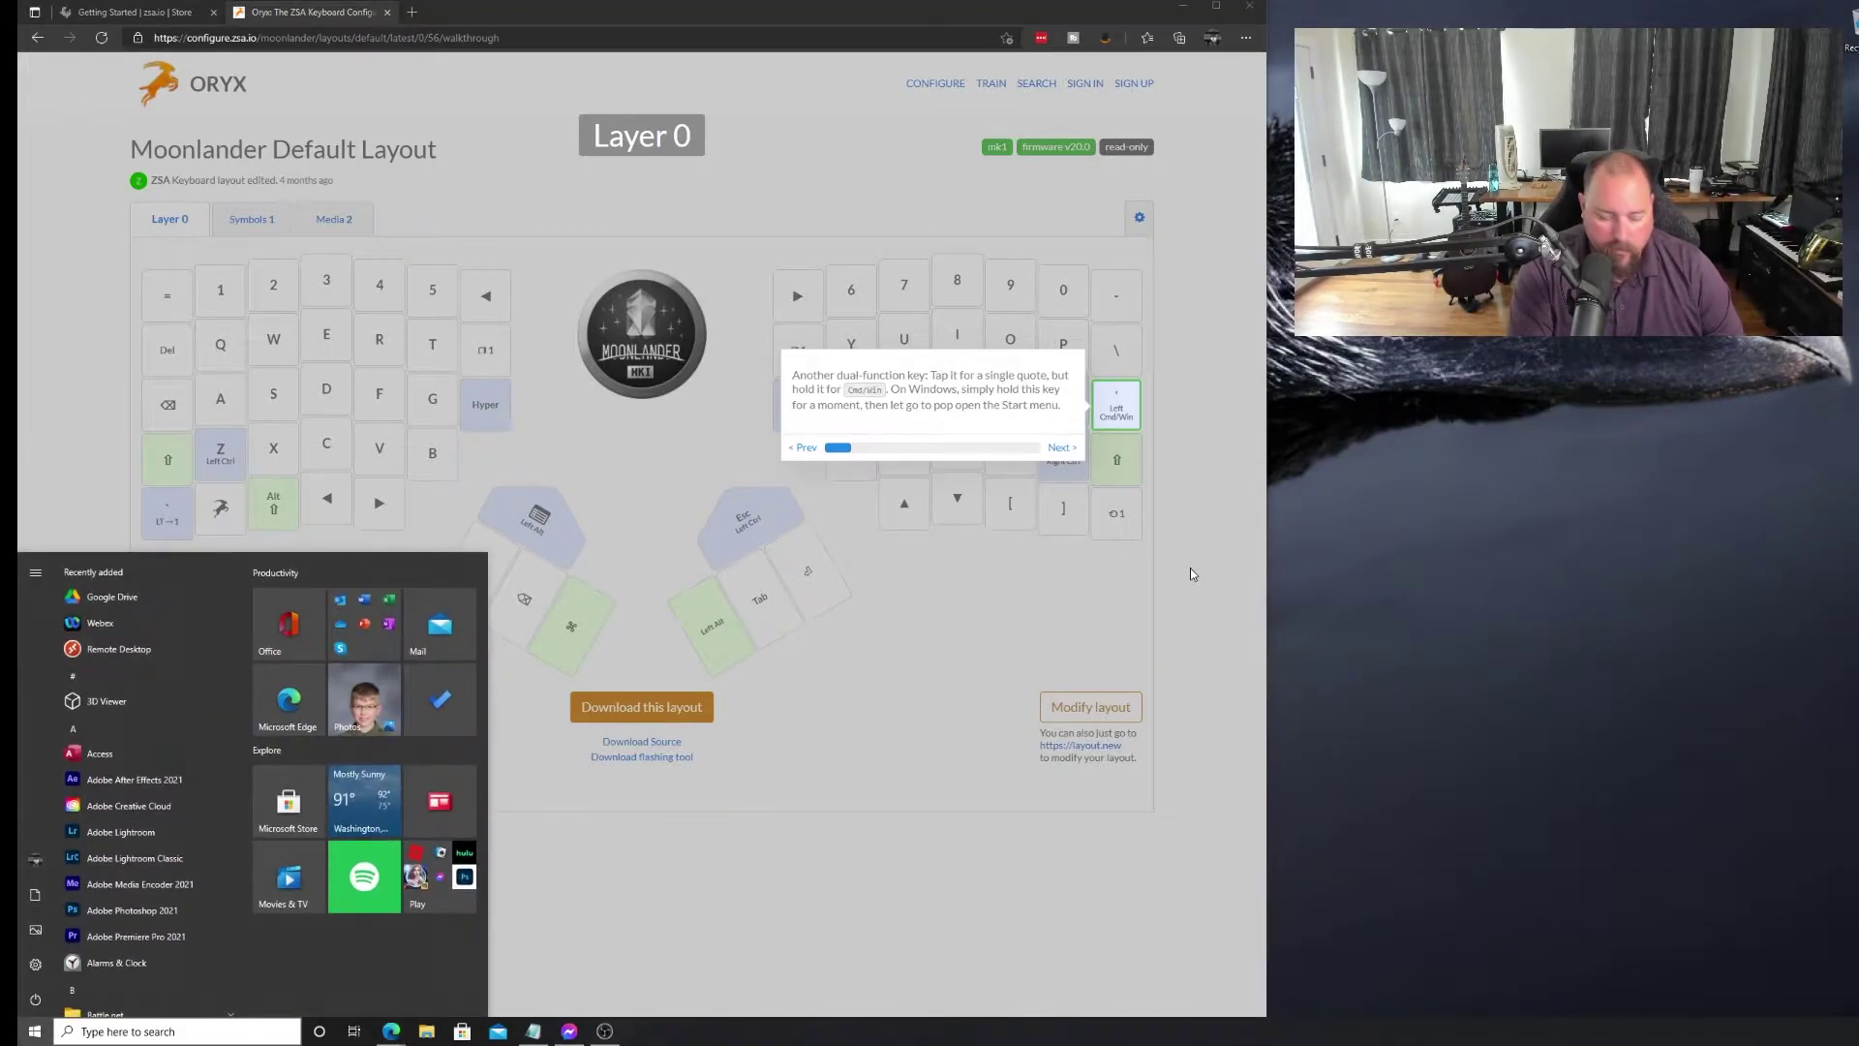
key("super")
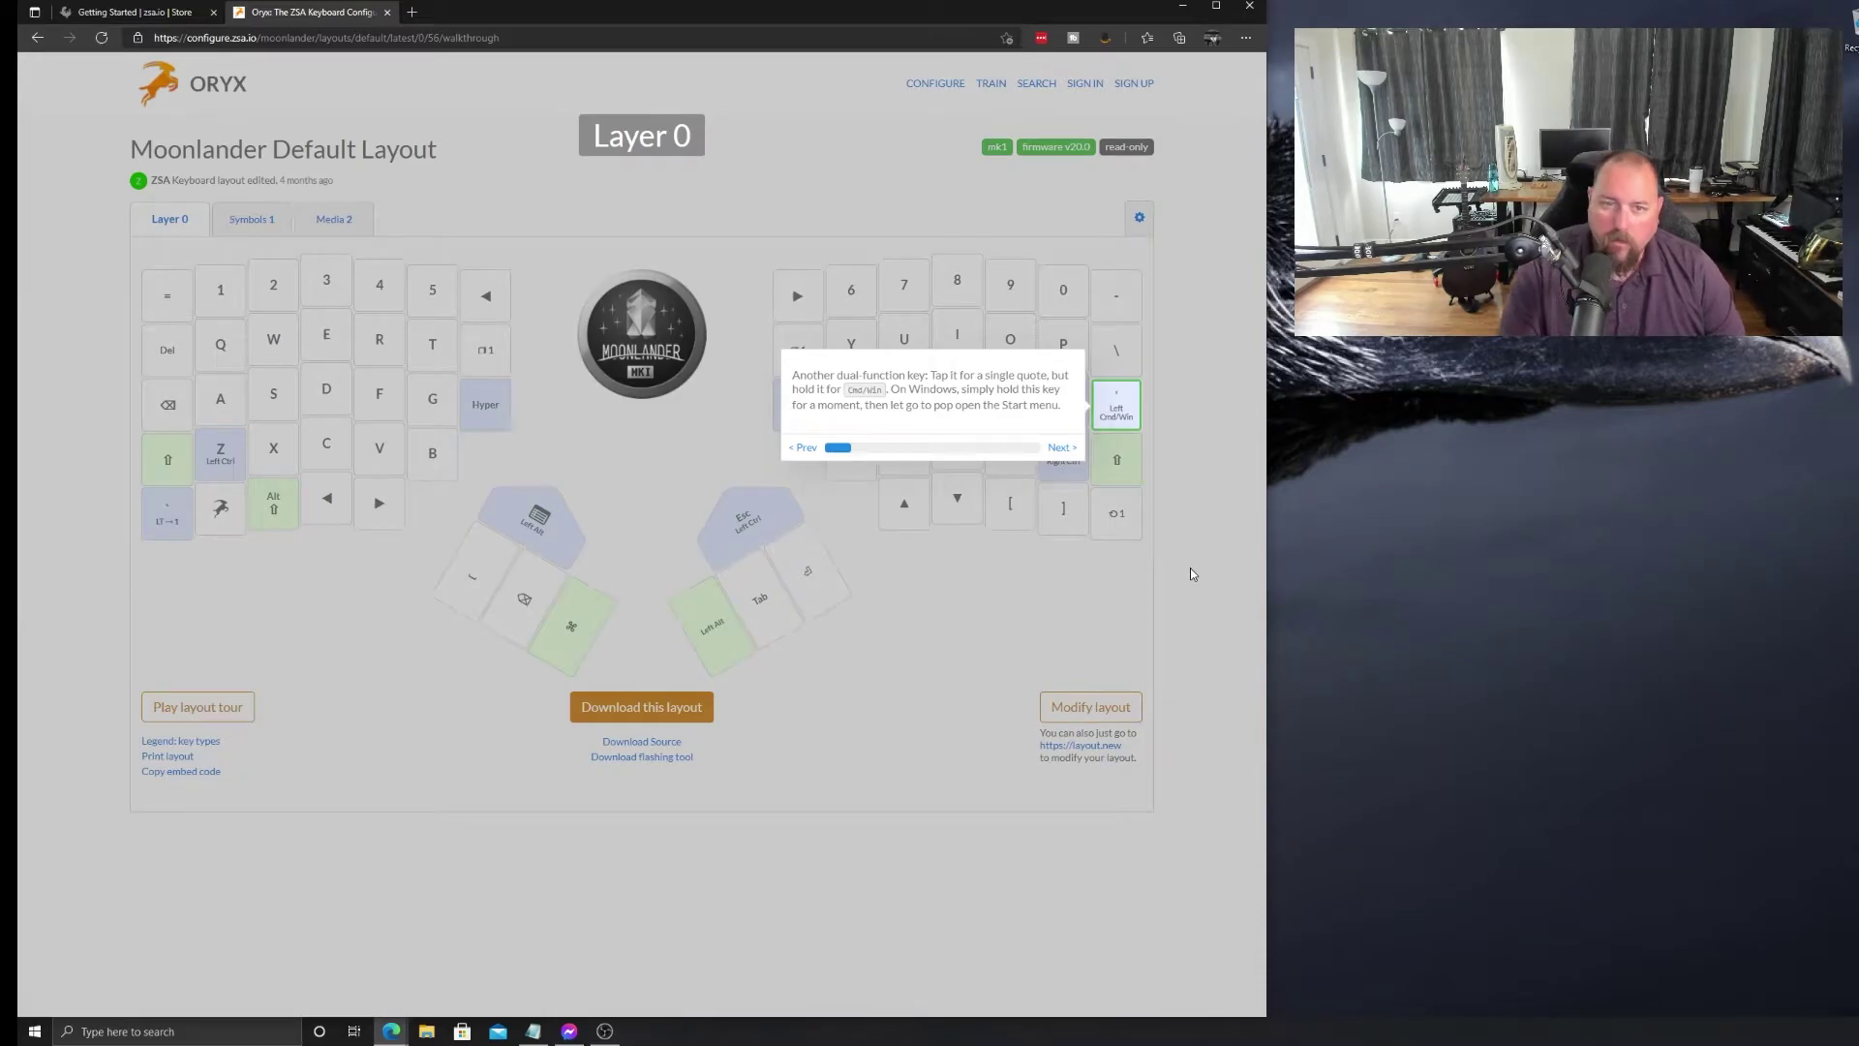
key("Right")
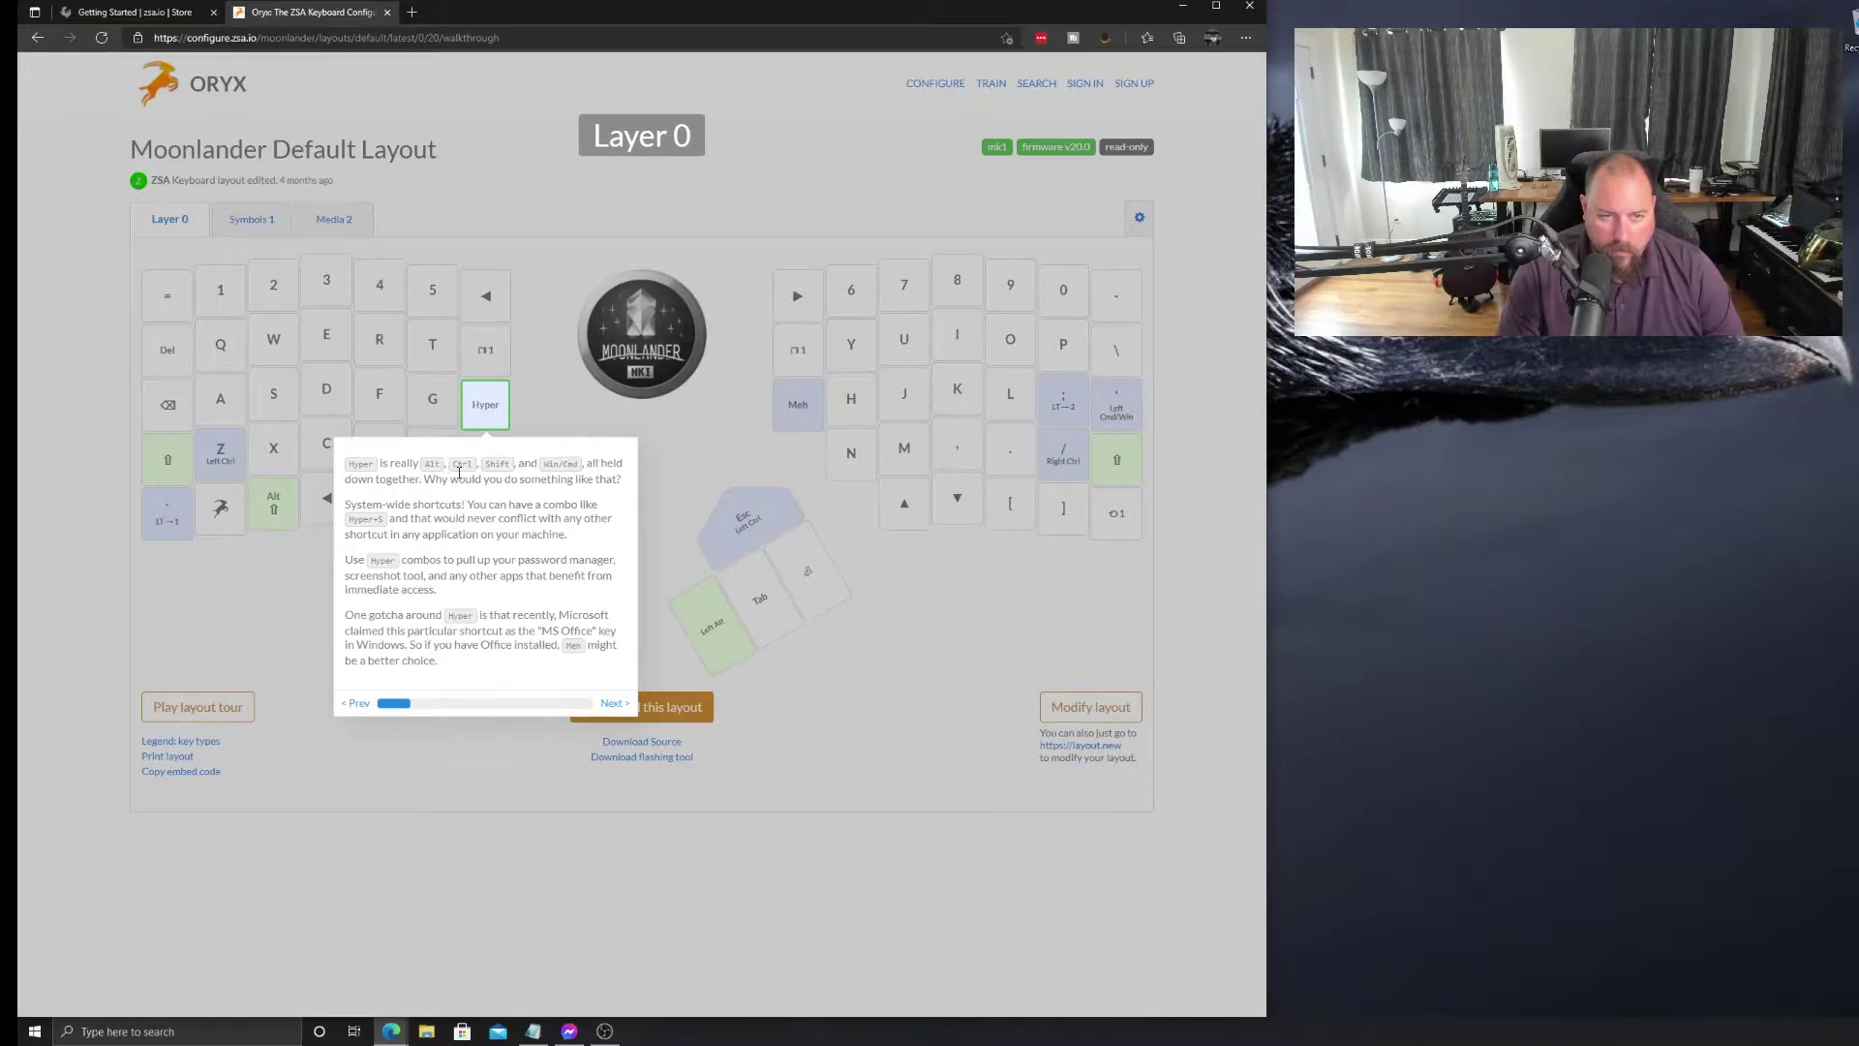
Read through the Hyper key tip, including its system-wide shortcut and gotcha notes
left_click_drag(443, 481, 619, 483)
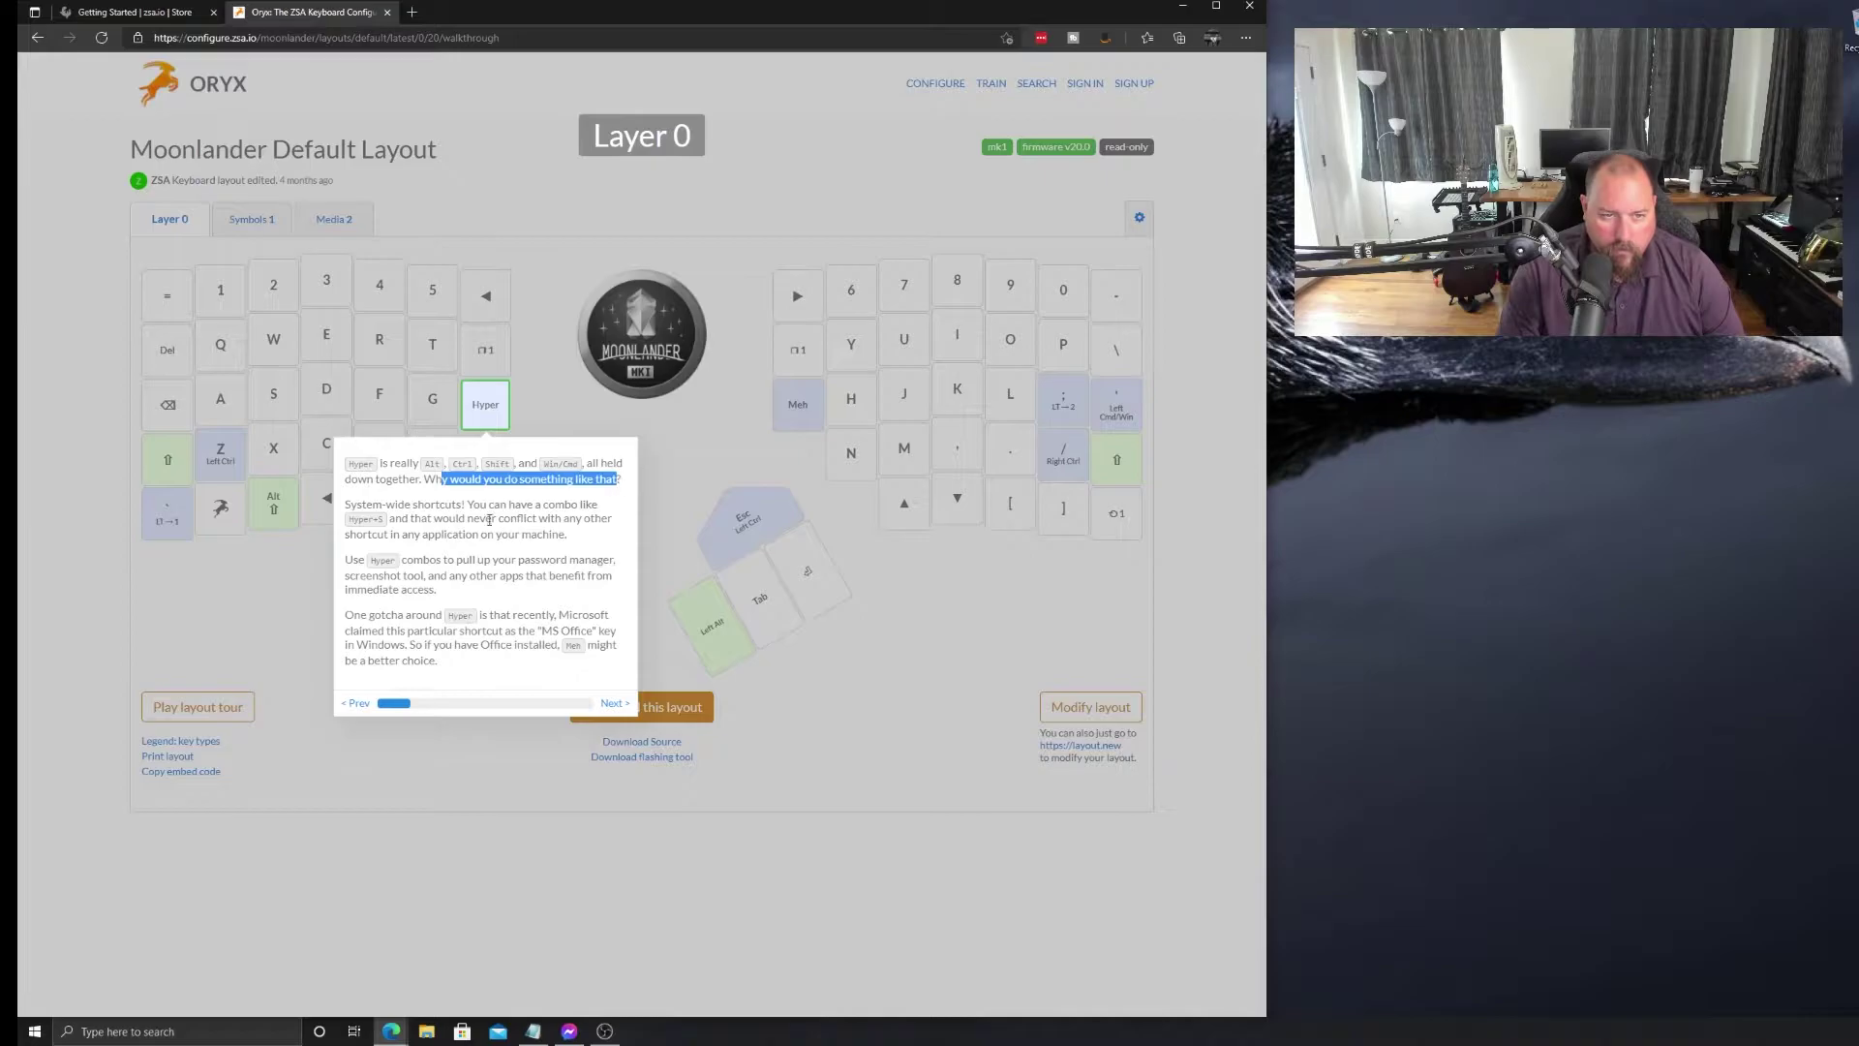
left_click_drag(424, 504, 551, 505)
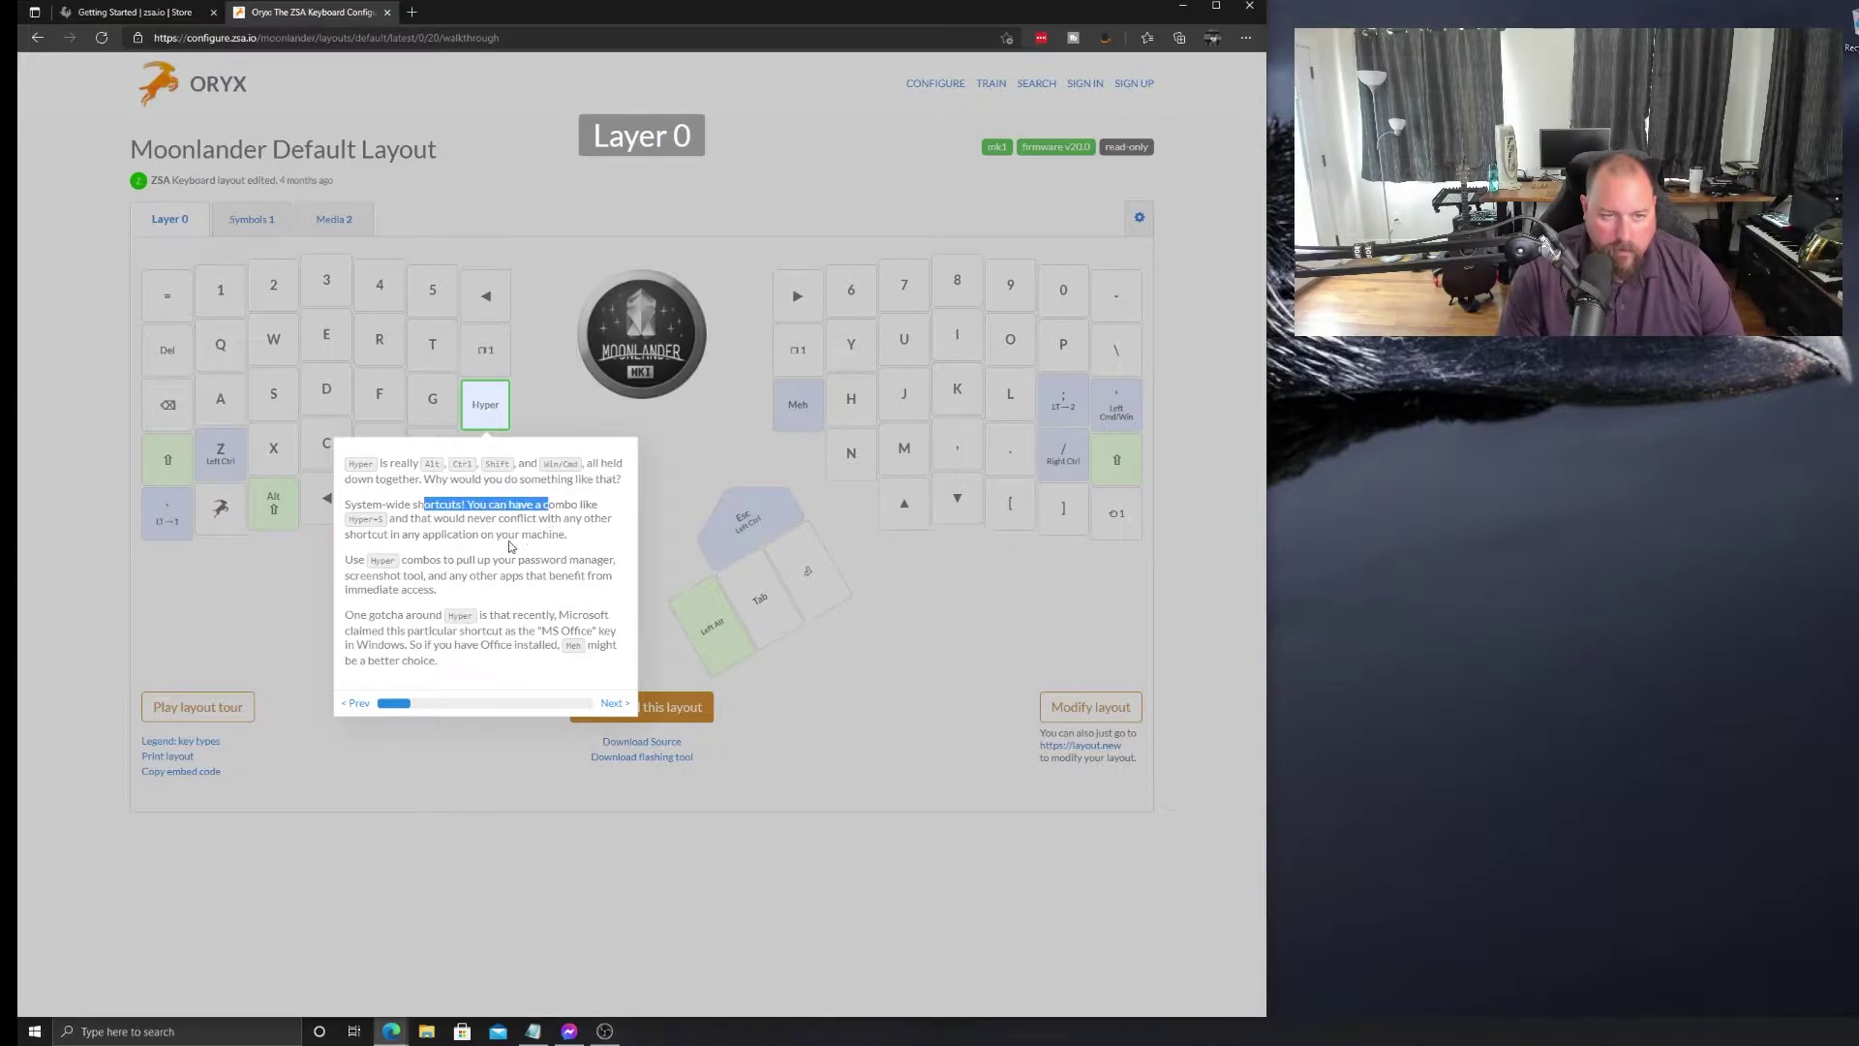
left_click_drag(403, 519, 531, 533)
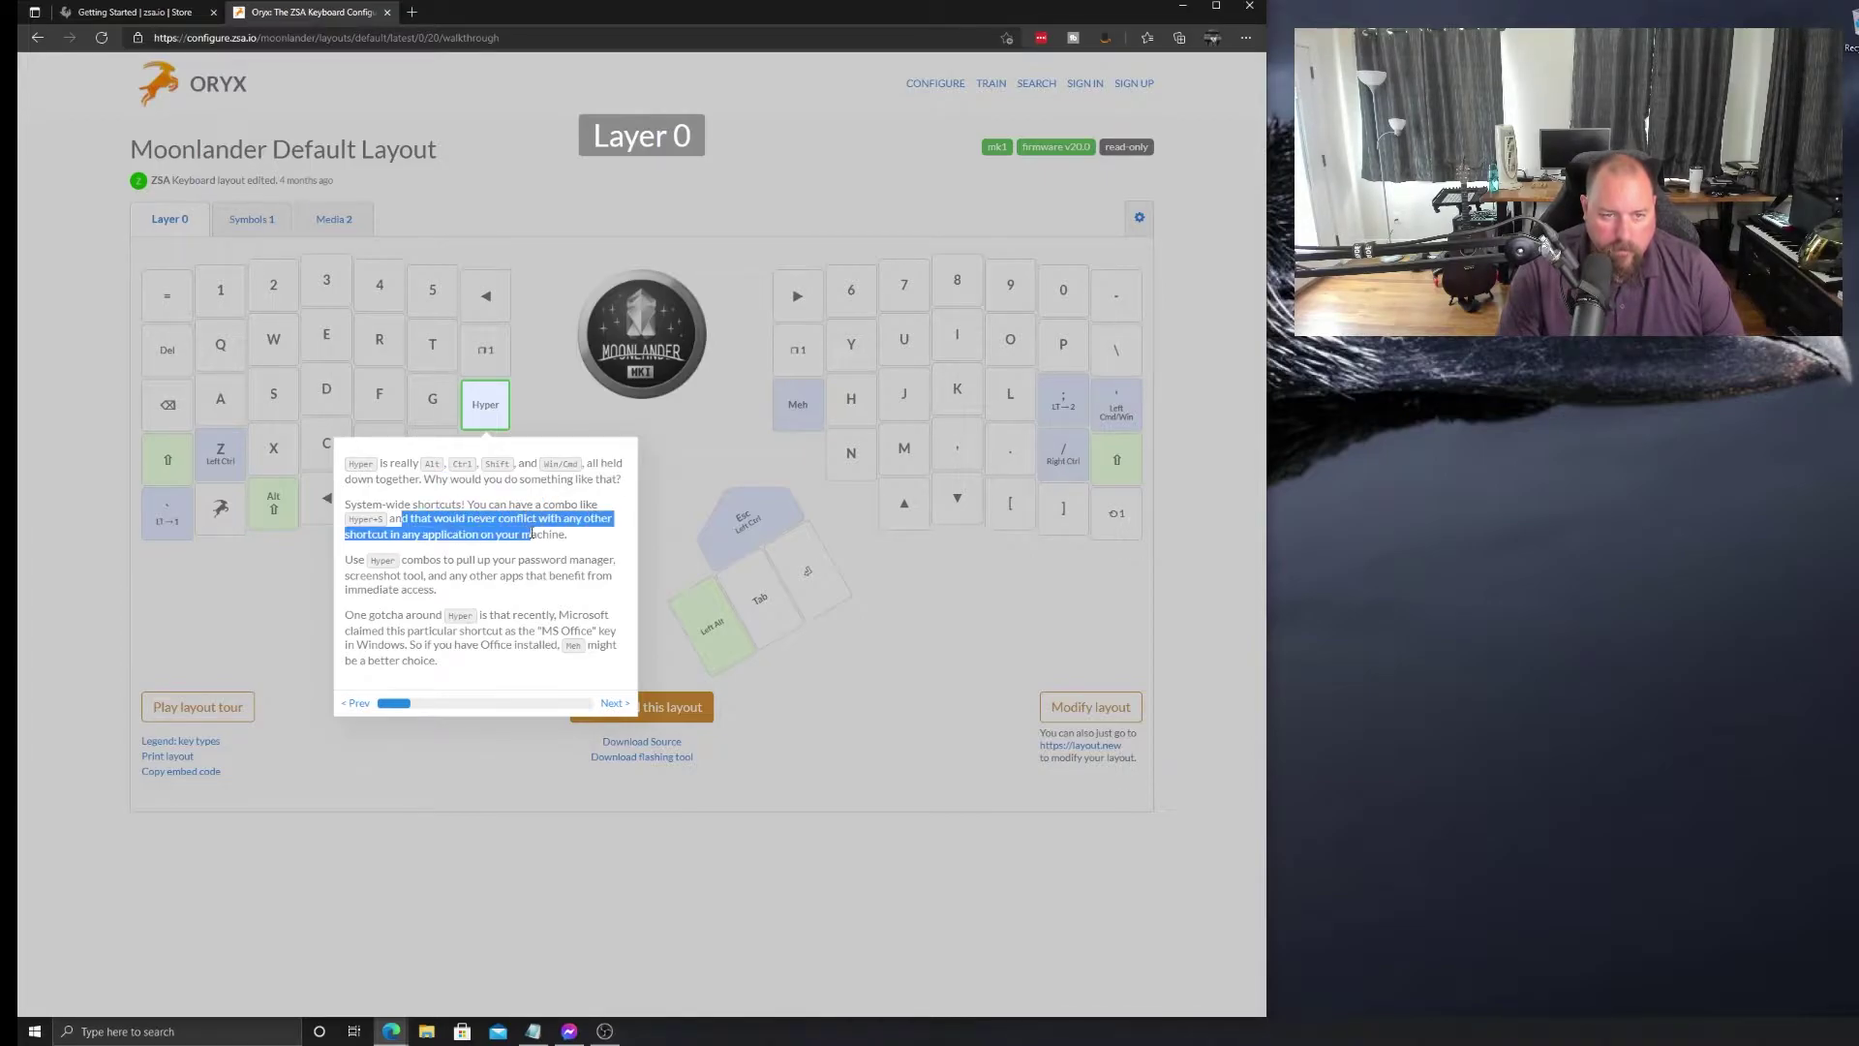
left_click_drag(368, 615, 578, 614)
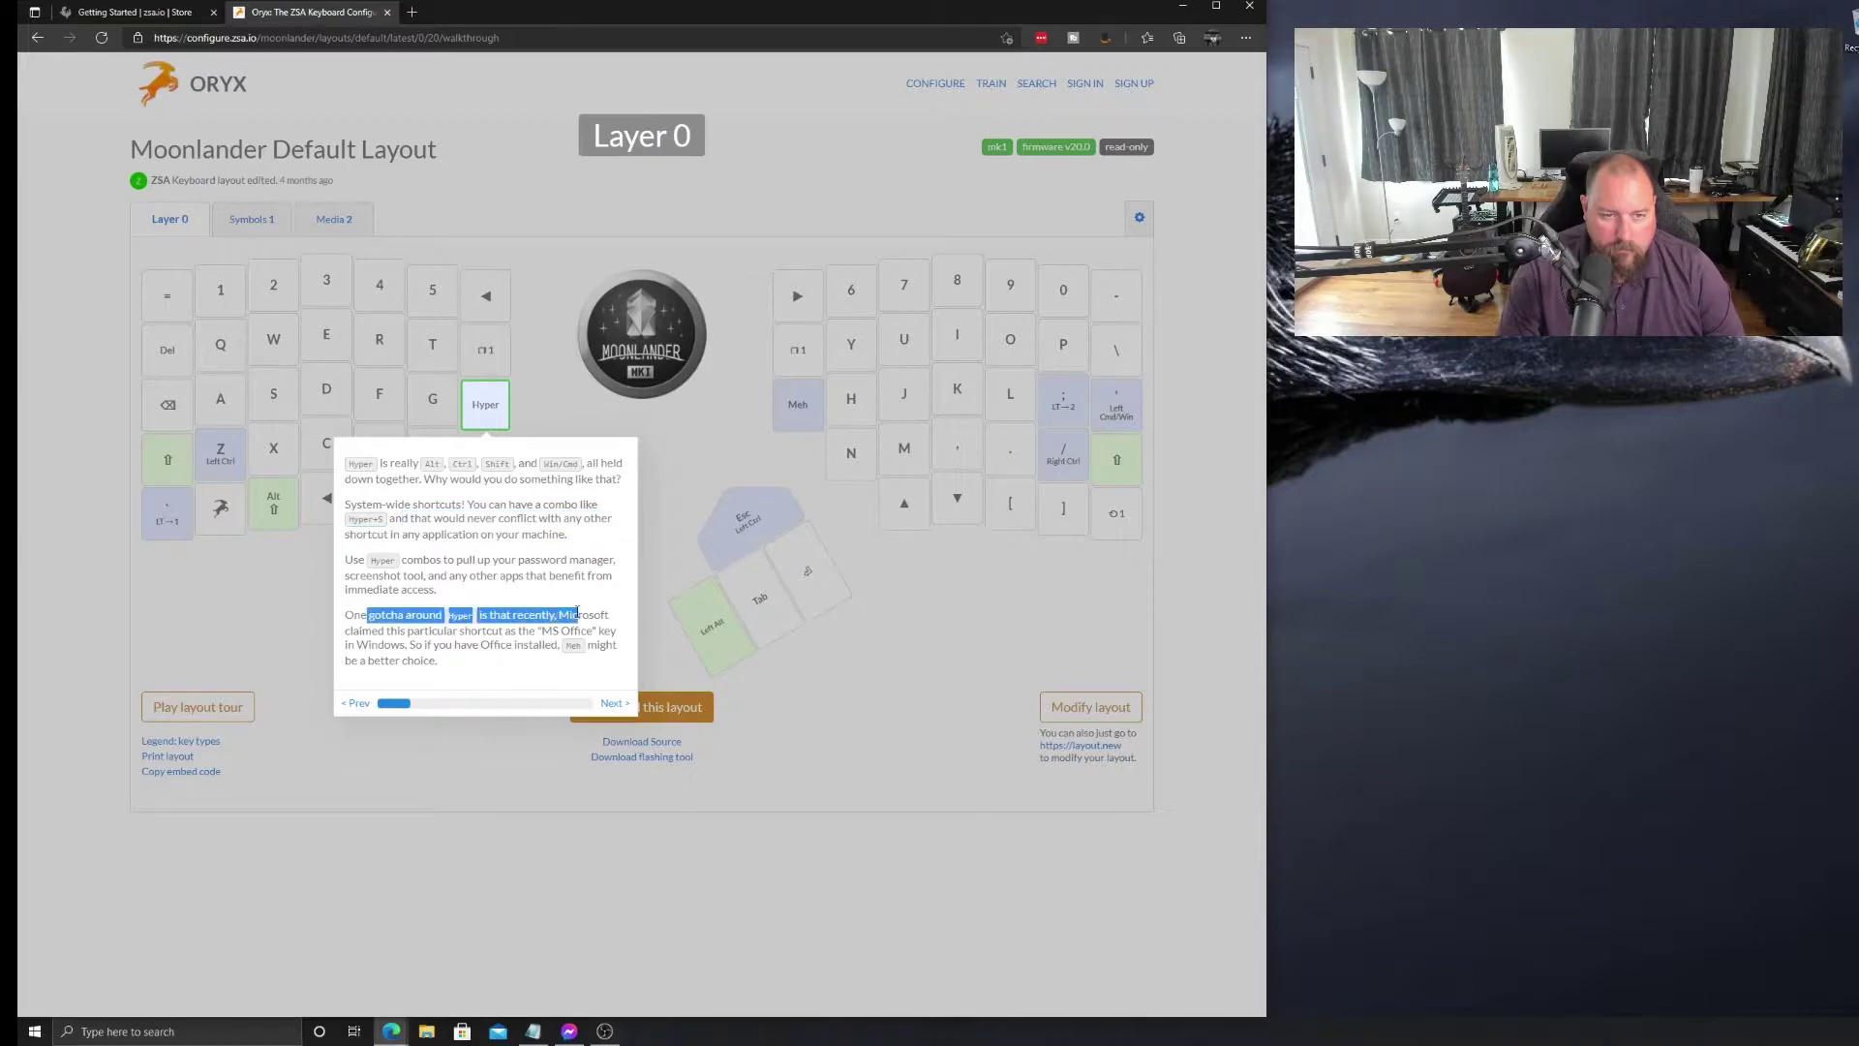
left_click(575, 616)
left_click_drag(419, 626, 518, 644)
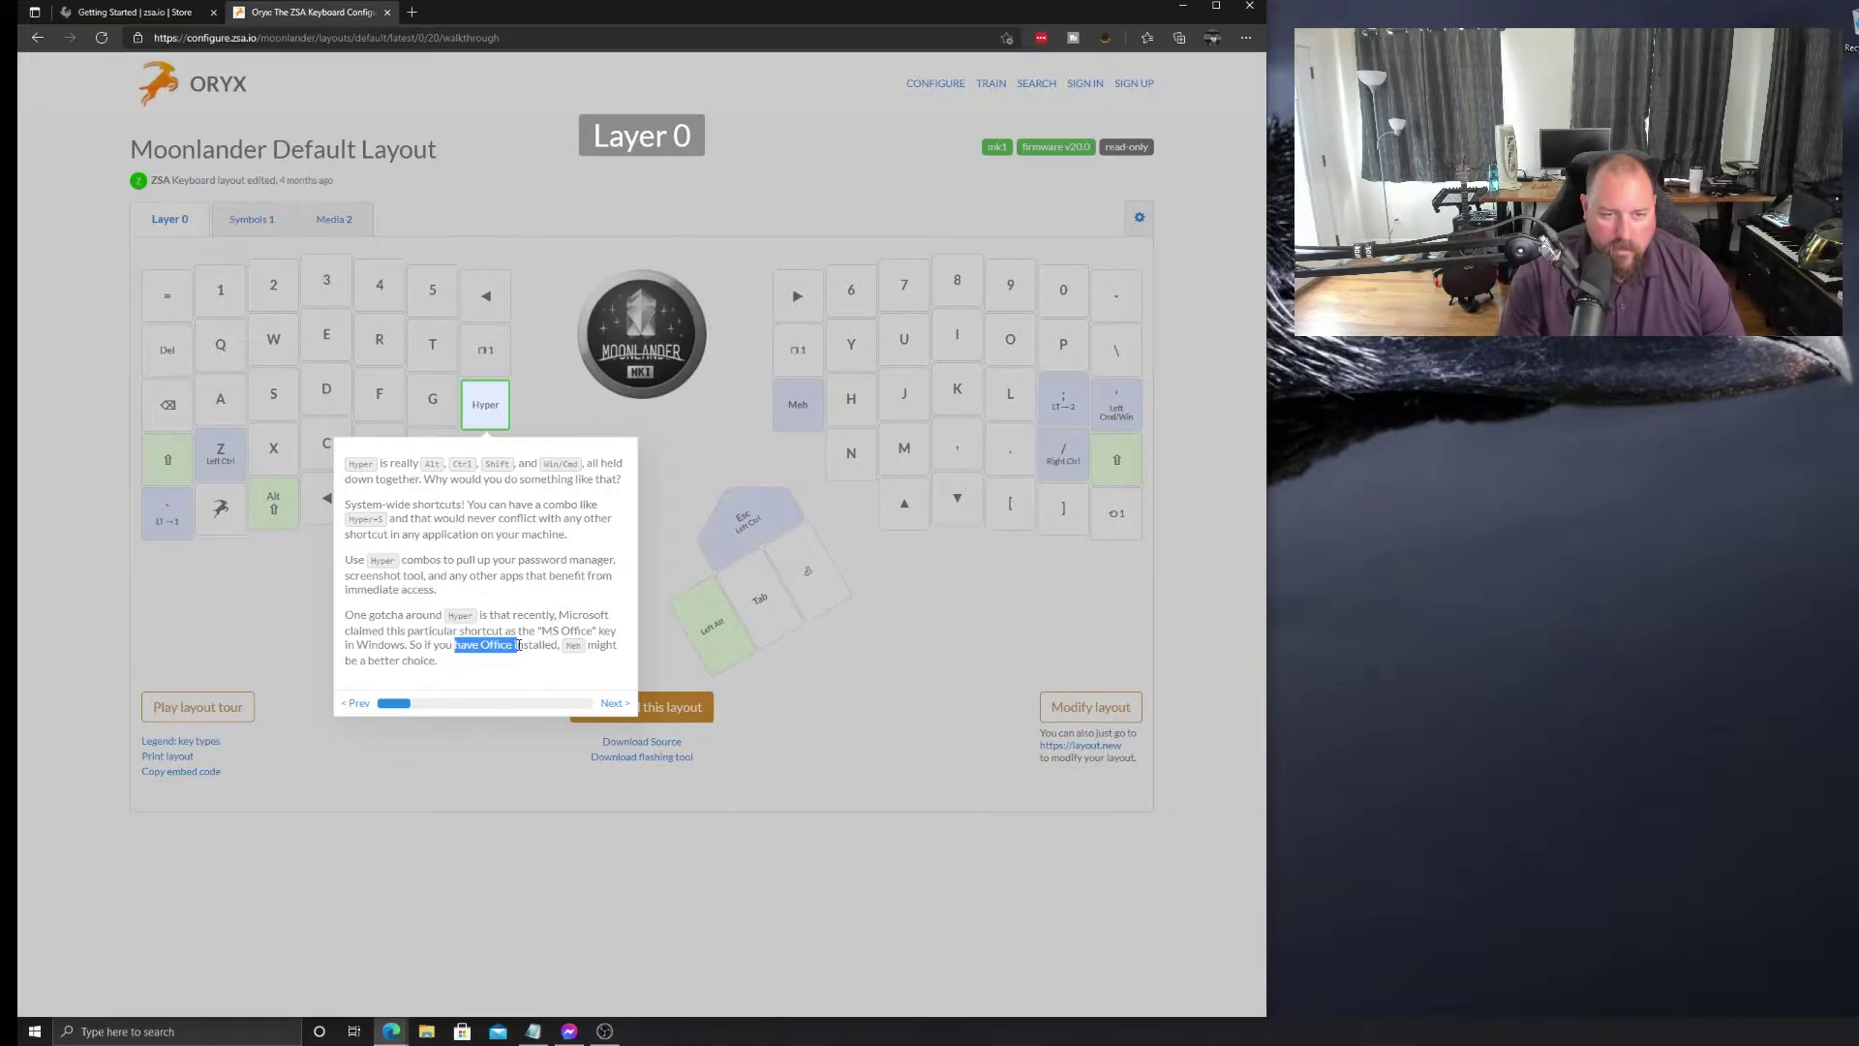
left_click_drag(345, 643, 571, 666)
left_click(572, 666)
Advance to and read the Meh key tip, then move on to the Esc key tip
left_click(614, 703)
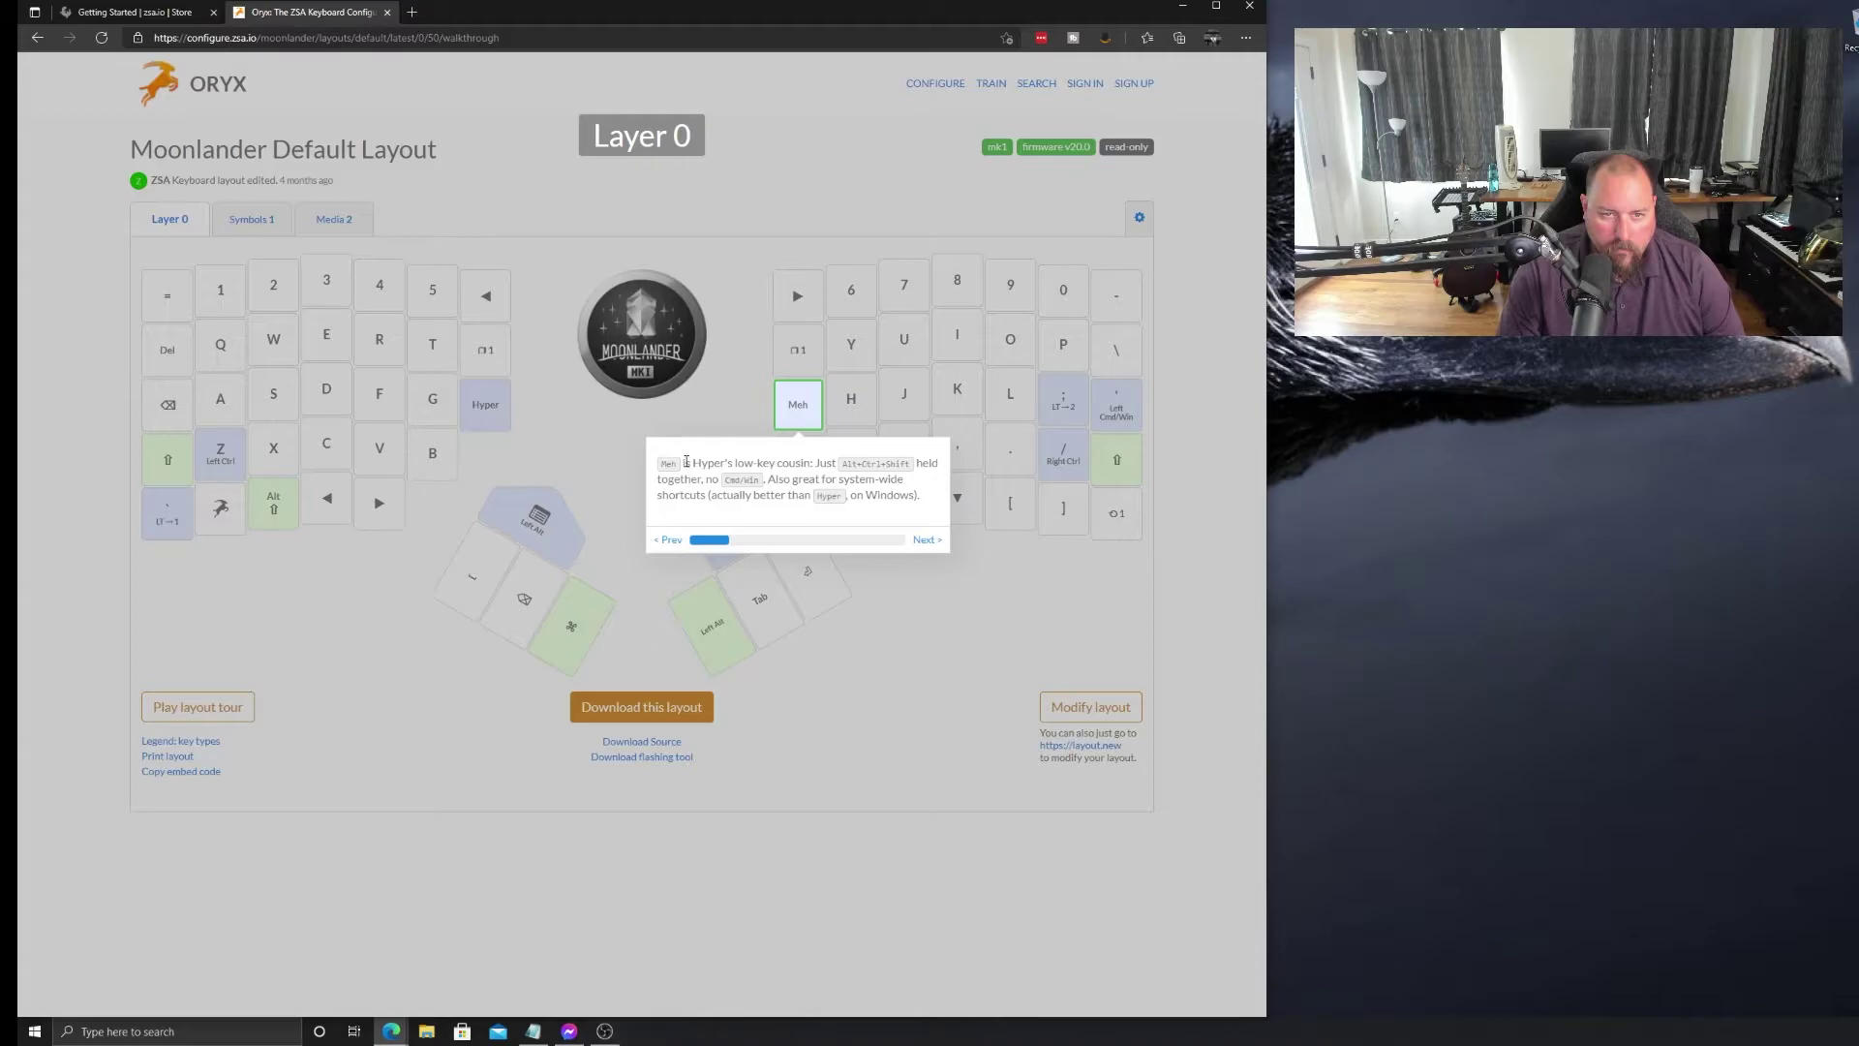
left_click_drag(687, 462, 830, 458)
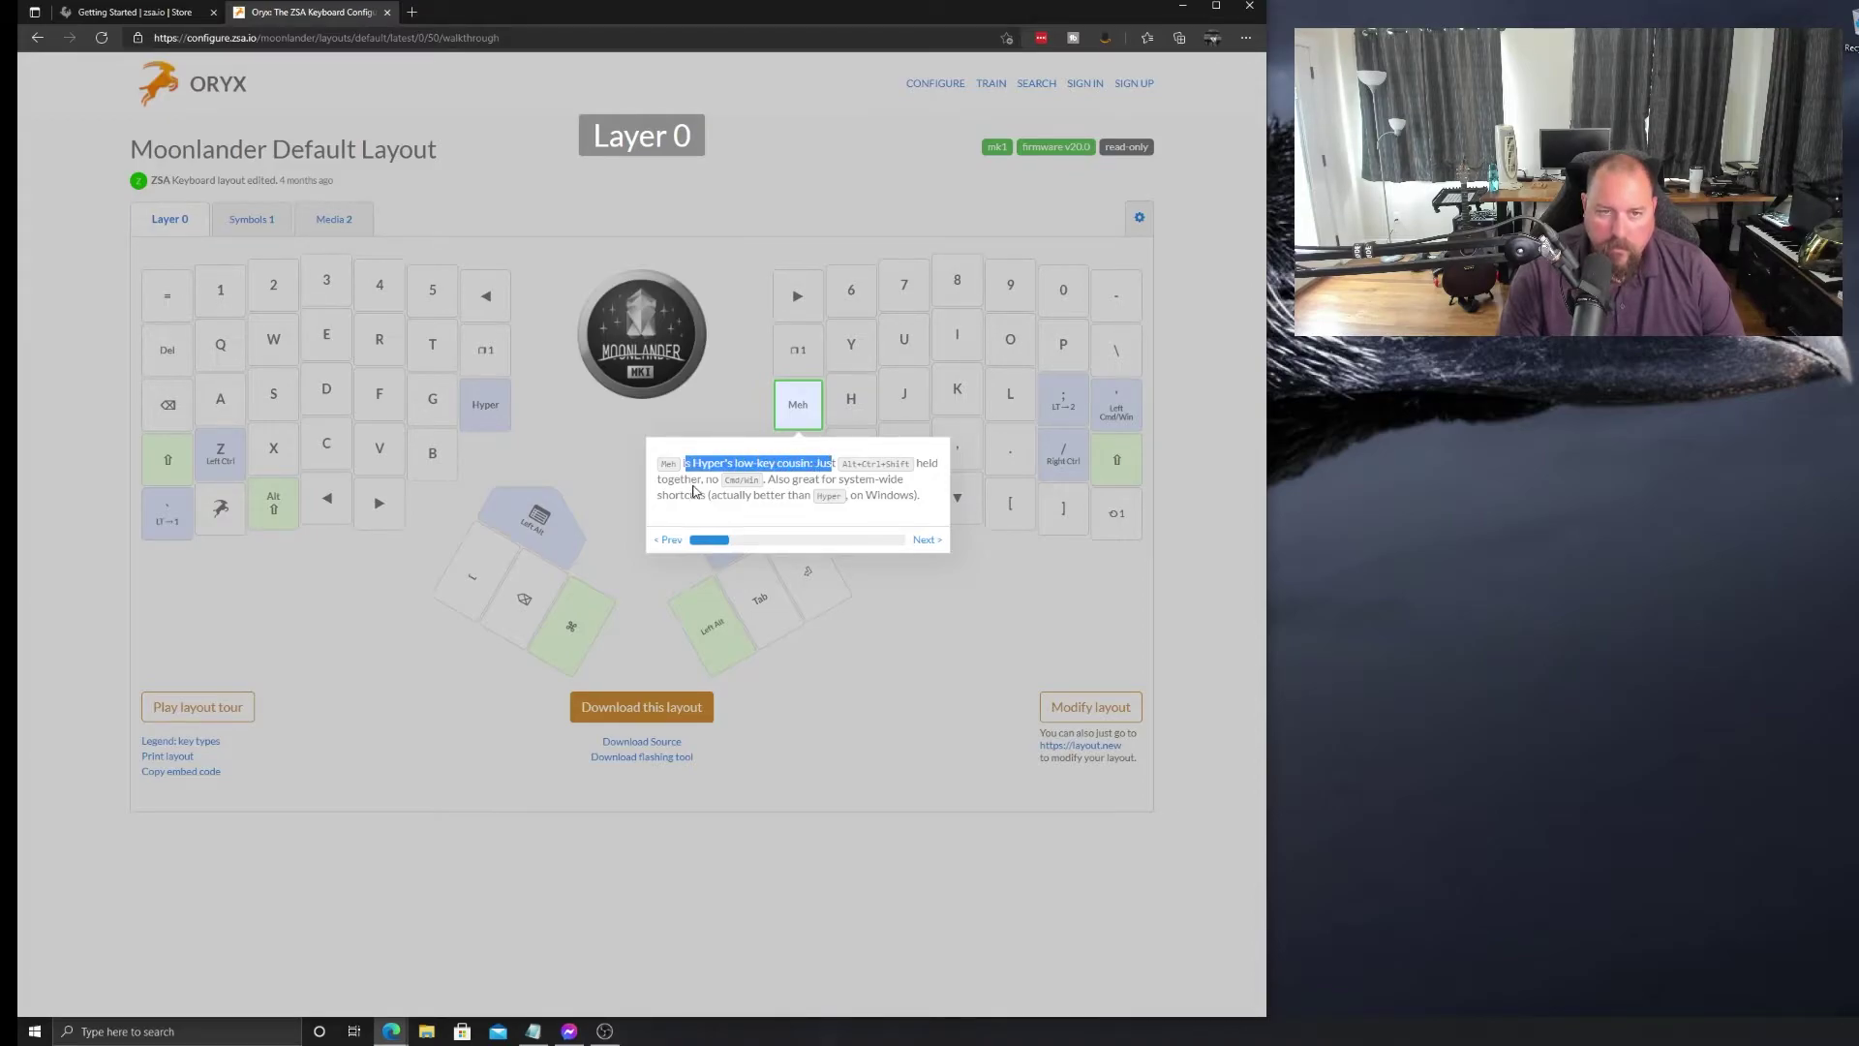
left_click_drag(775, 480, 874, 480)
left_click(924, 539)
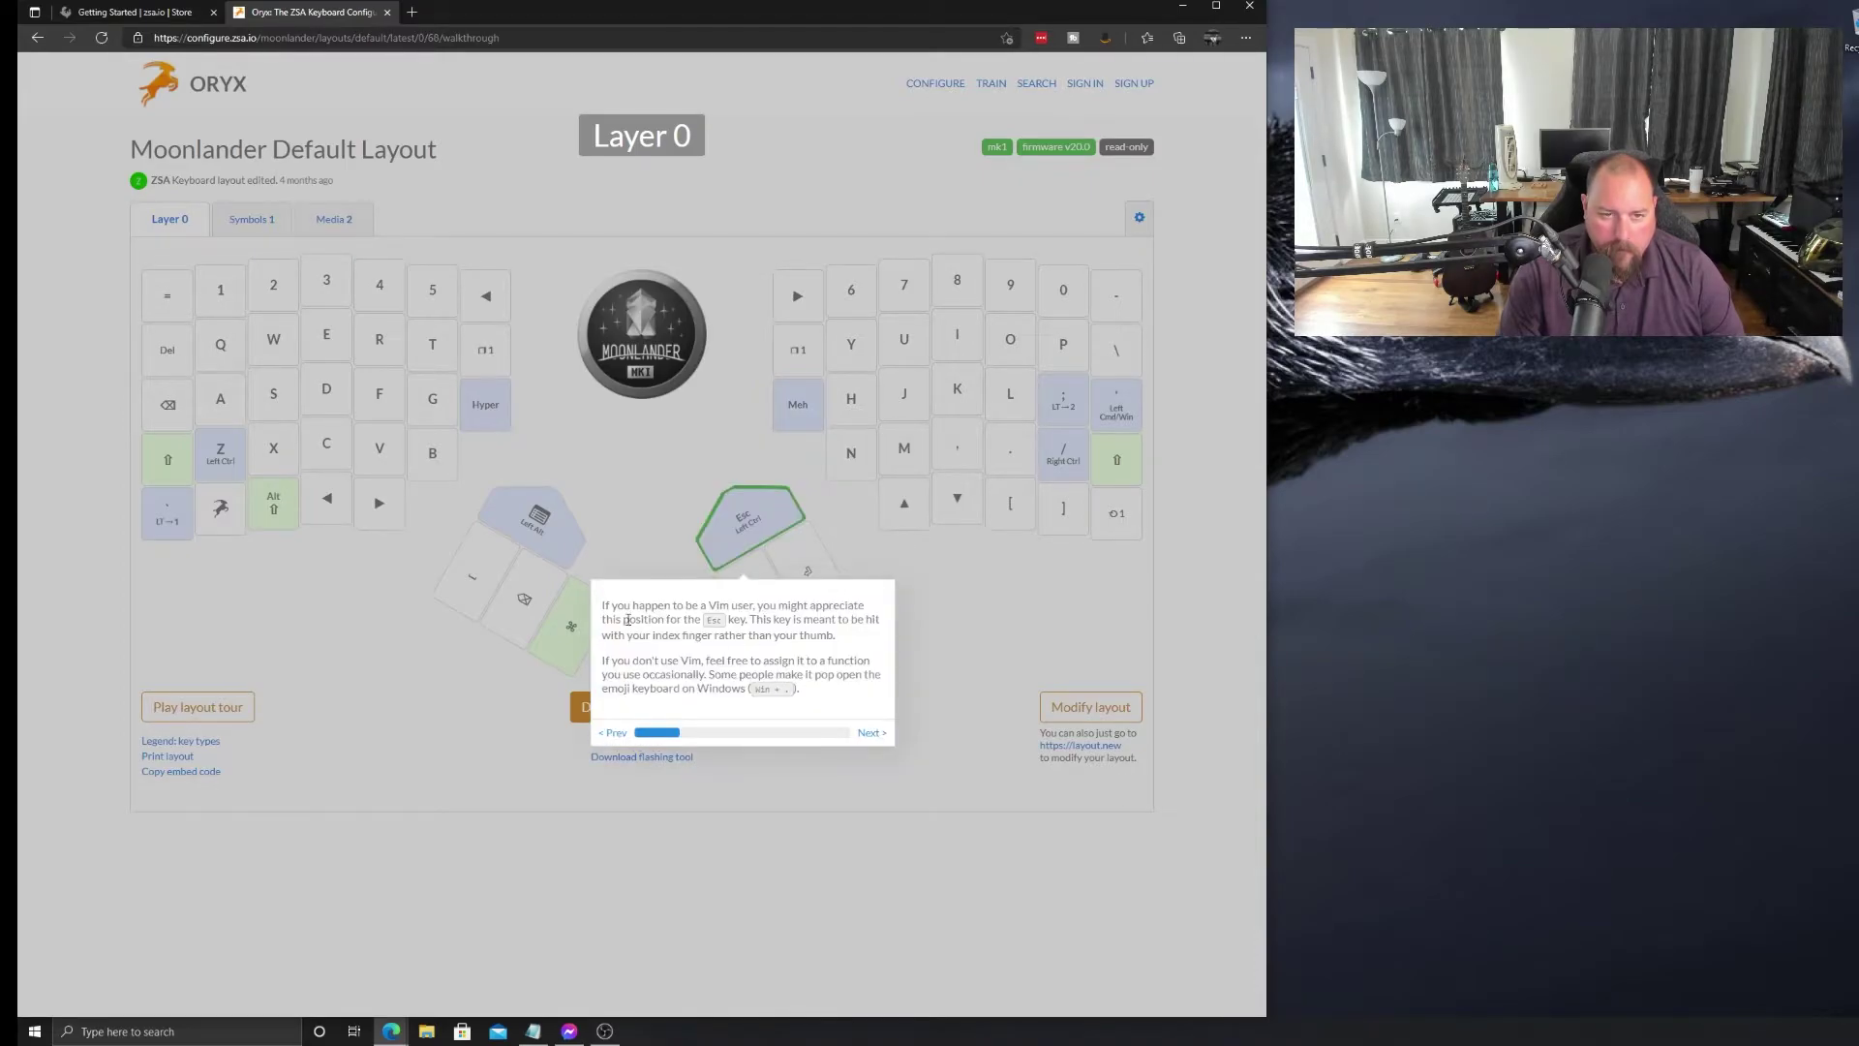
Pass the Esc and Caps Lock tips, reloading via a trimmed URL, to reach the thumb backspace tip
left_click_drag(614, 606, 855, 605)
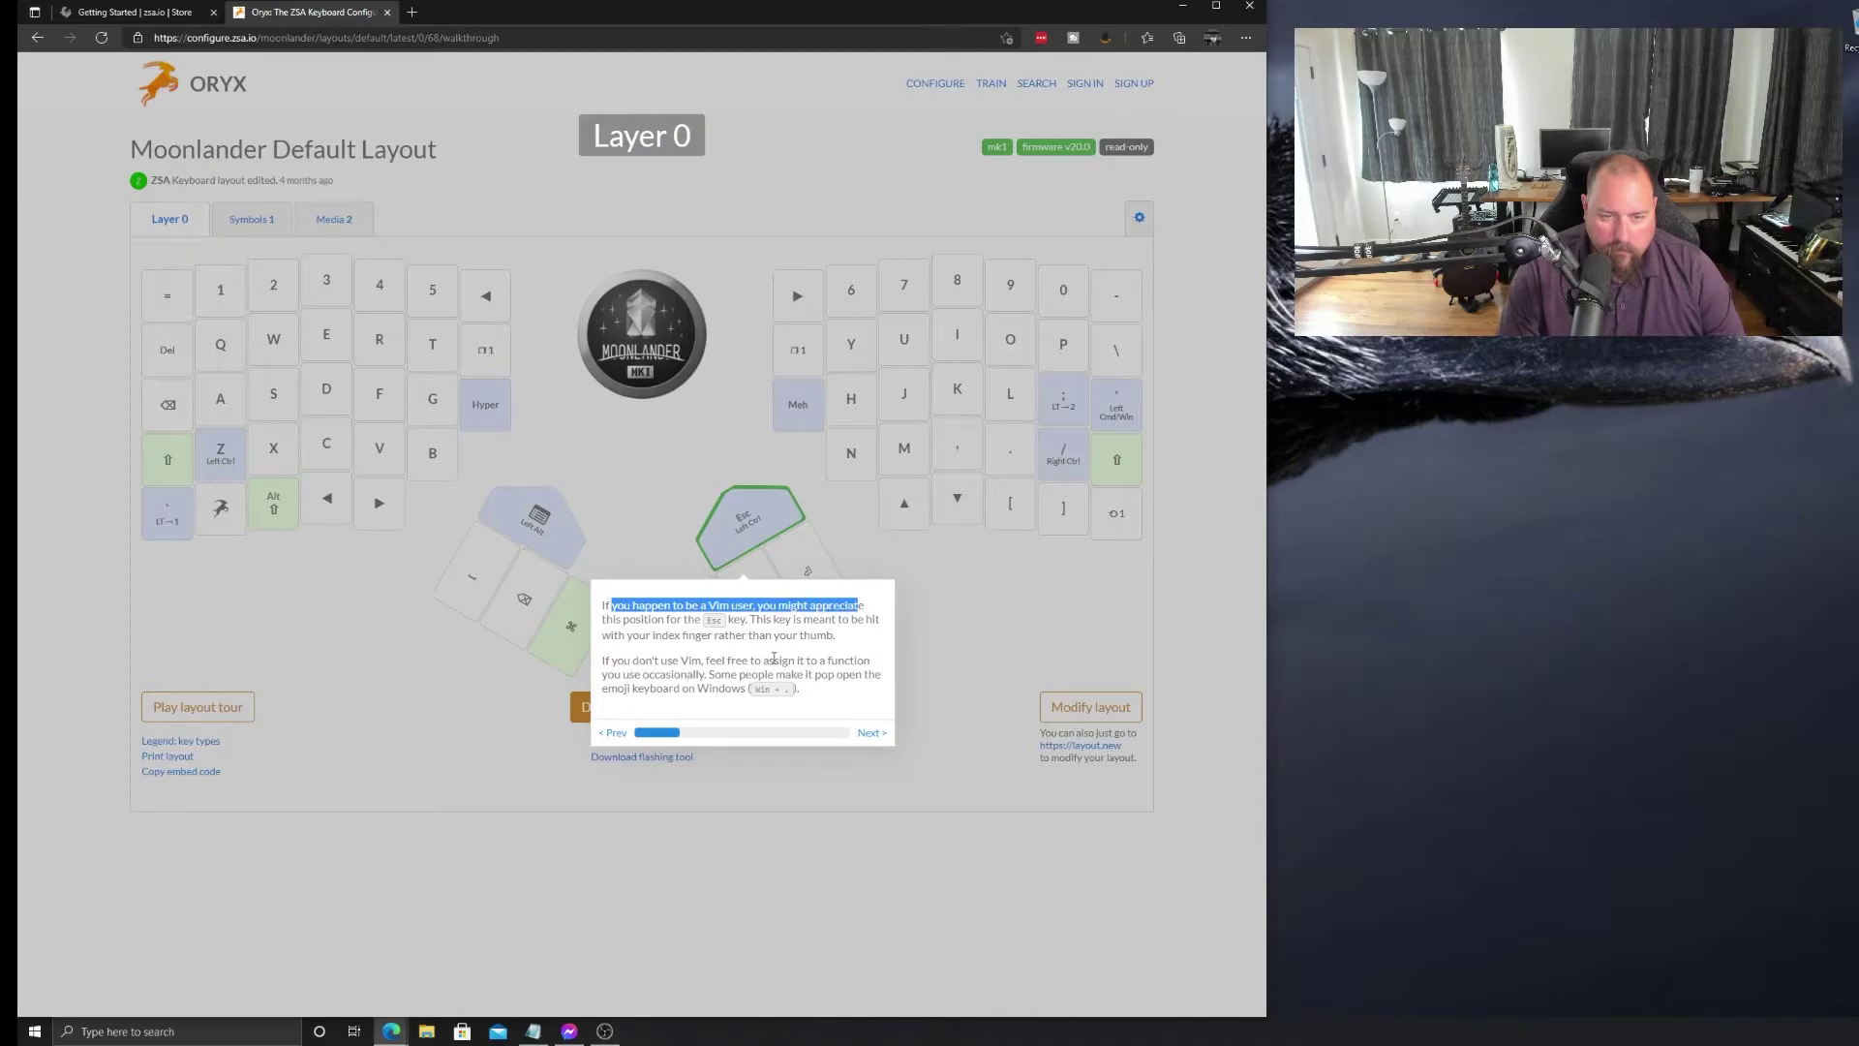
left_click(862, 733)
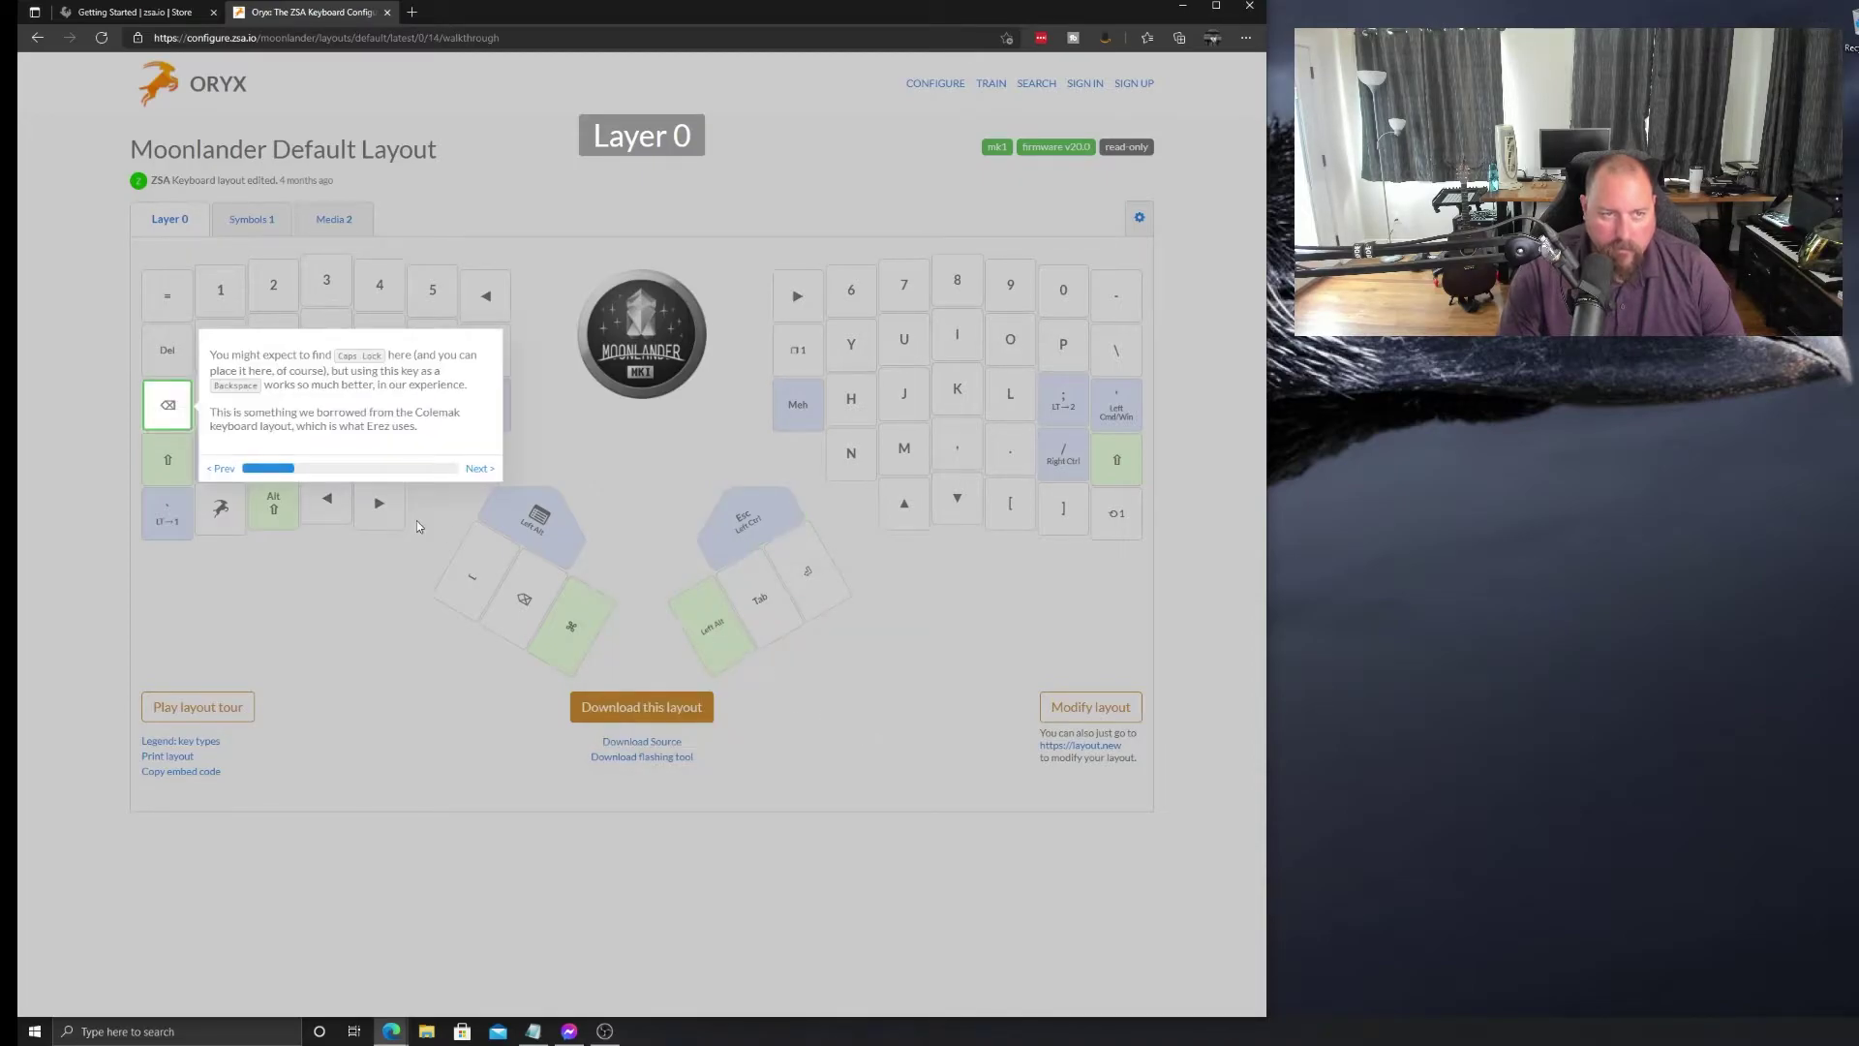
left_click_drag(249, 358, 479, 362)
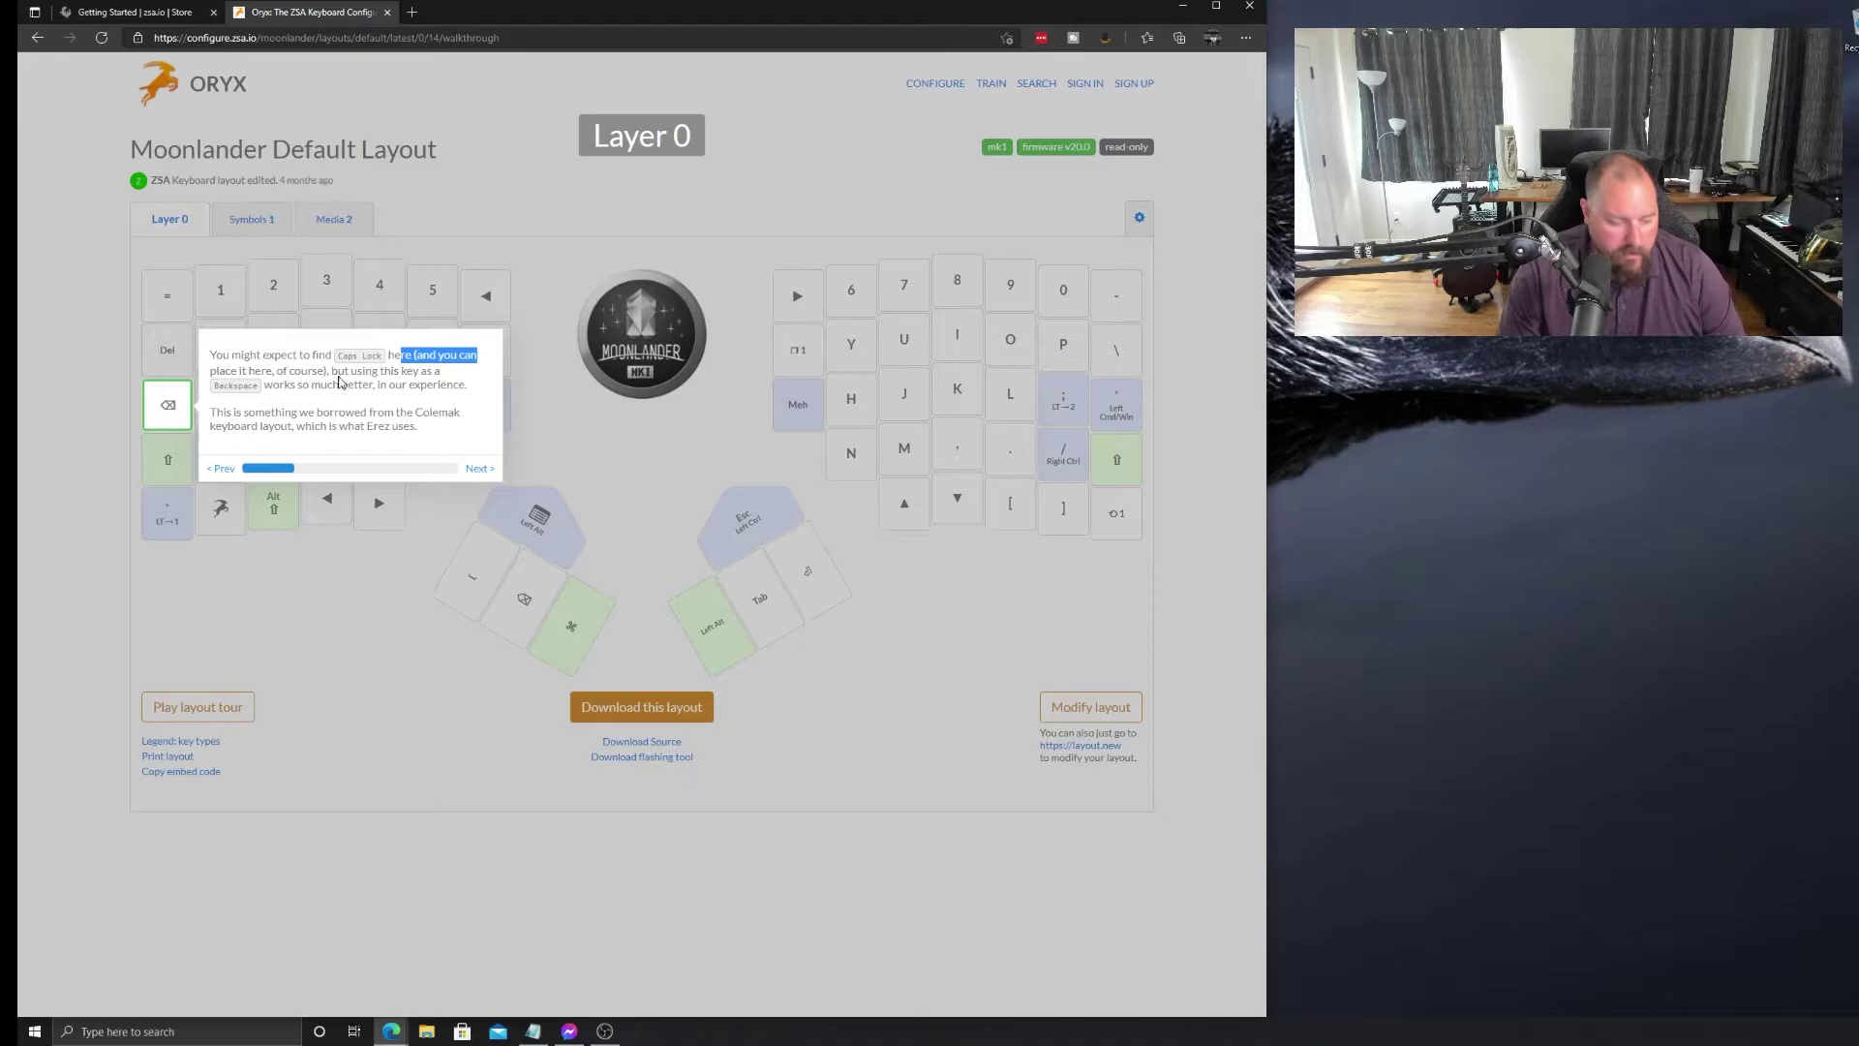
key("ctrl+l")
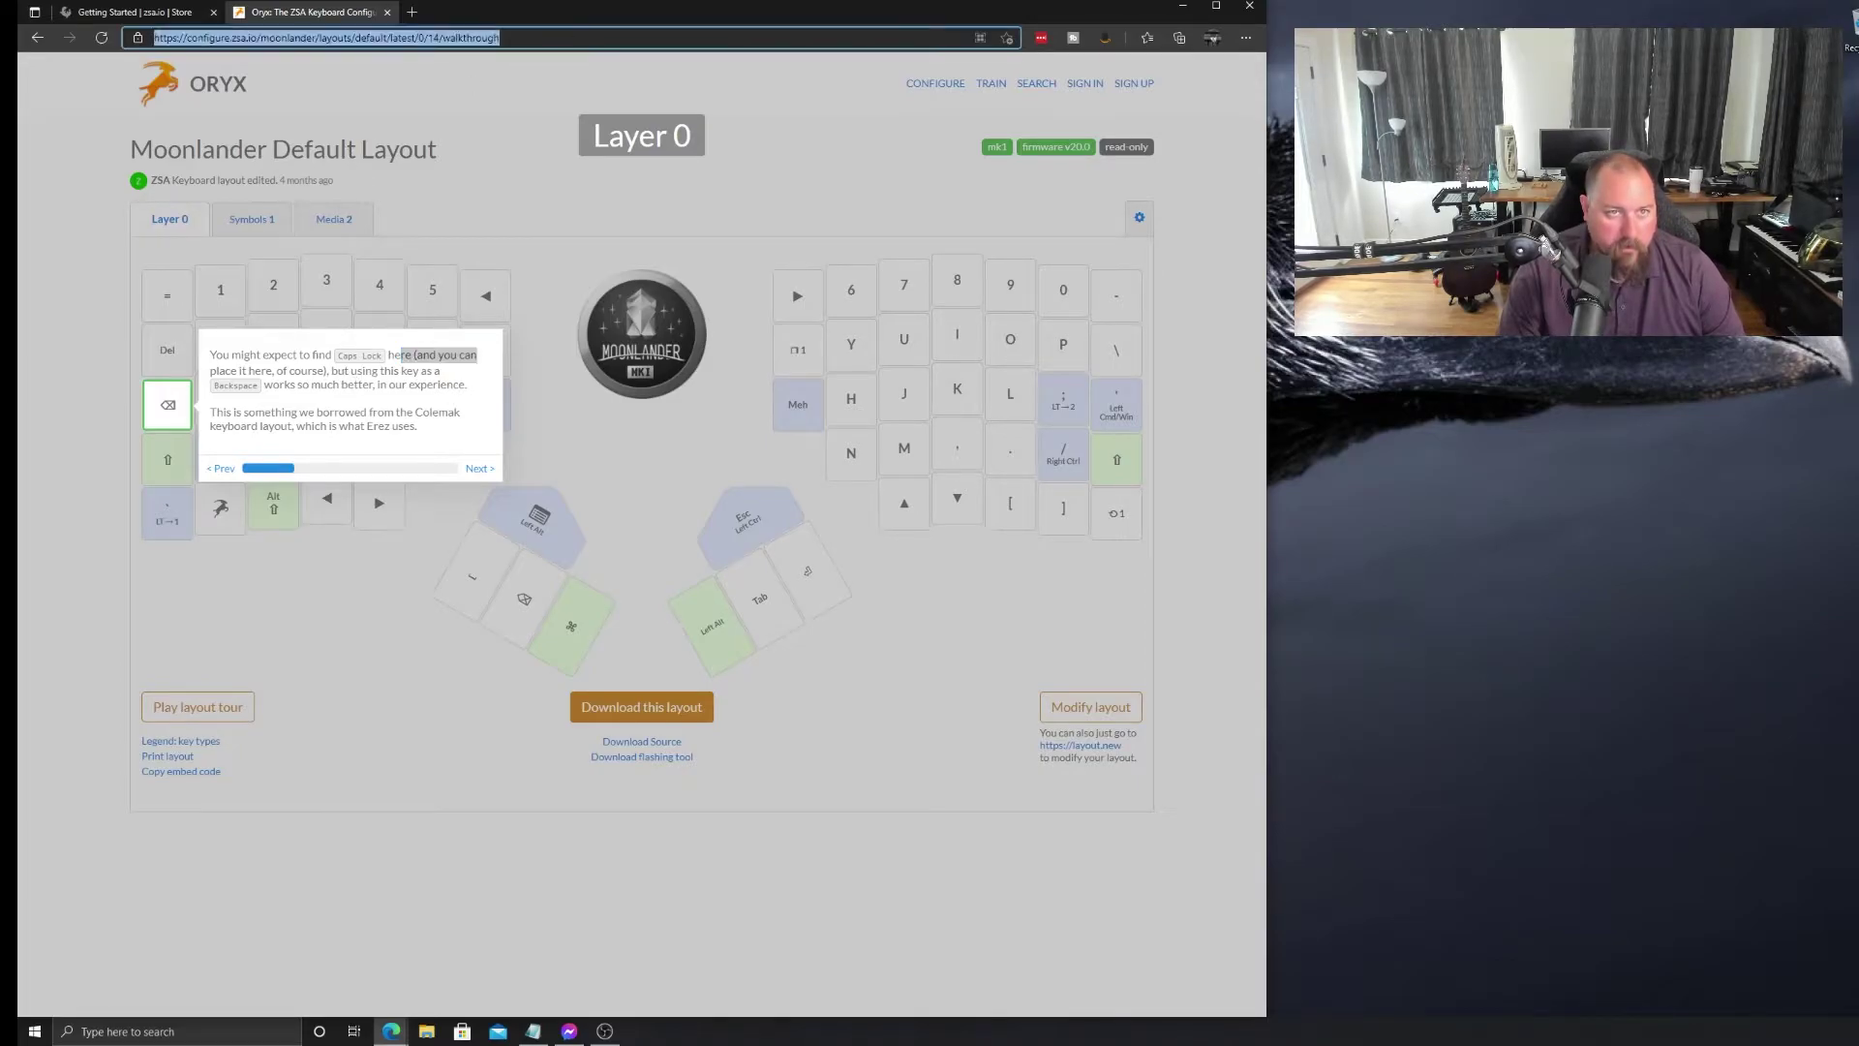
key("End")
key("BackSpace")
key("BackSpace")
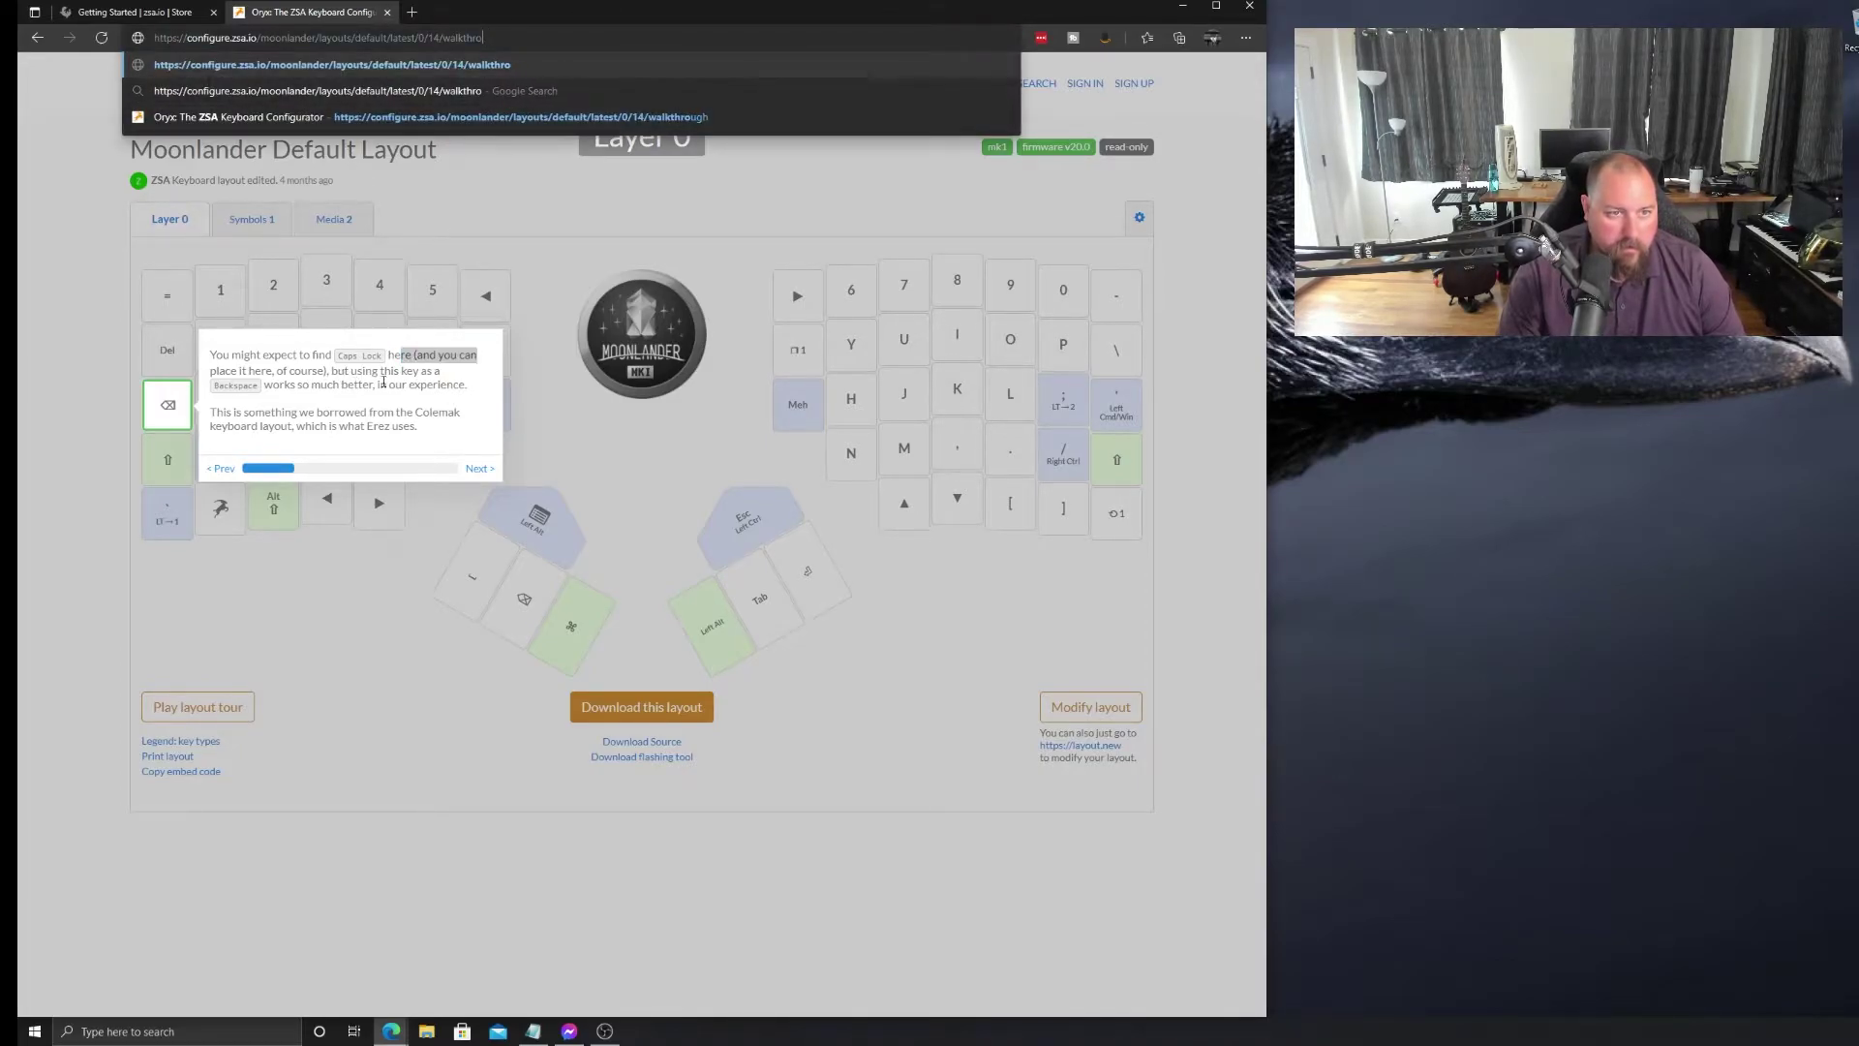
key("Return")
left_click(478, 469)
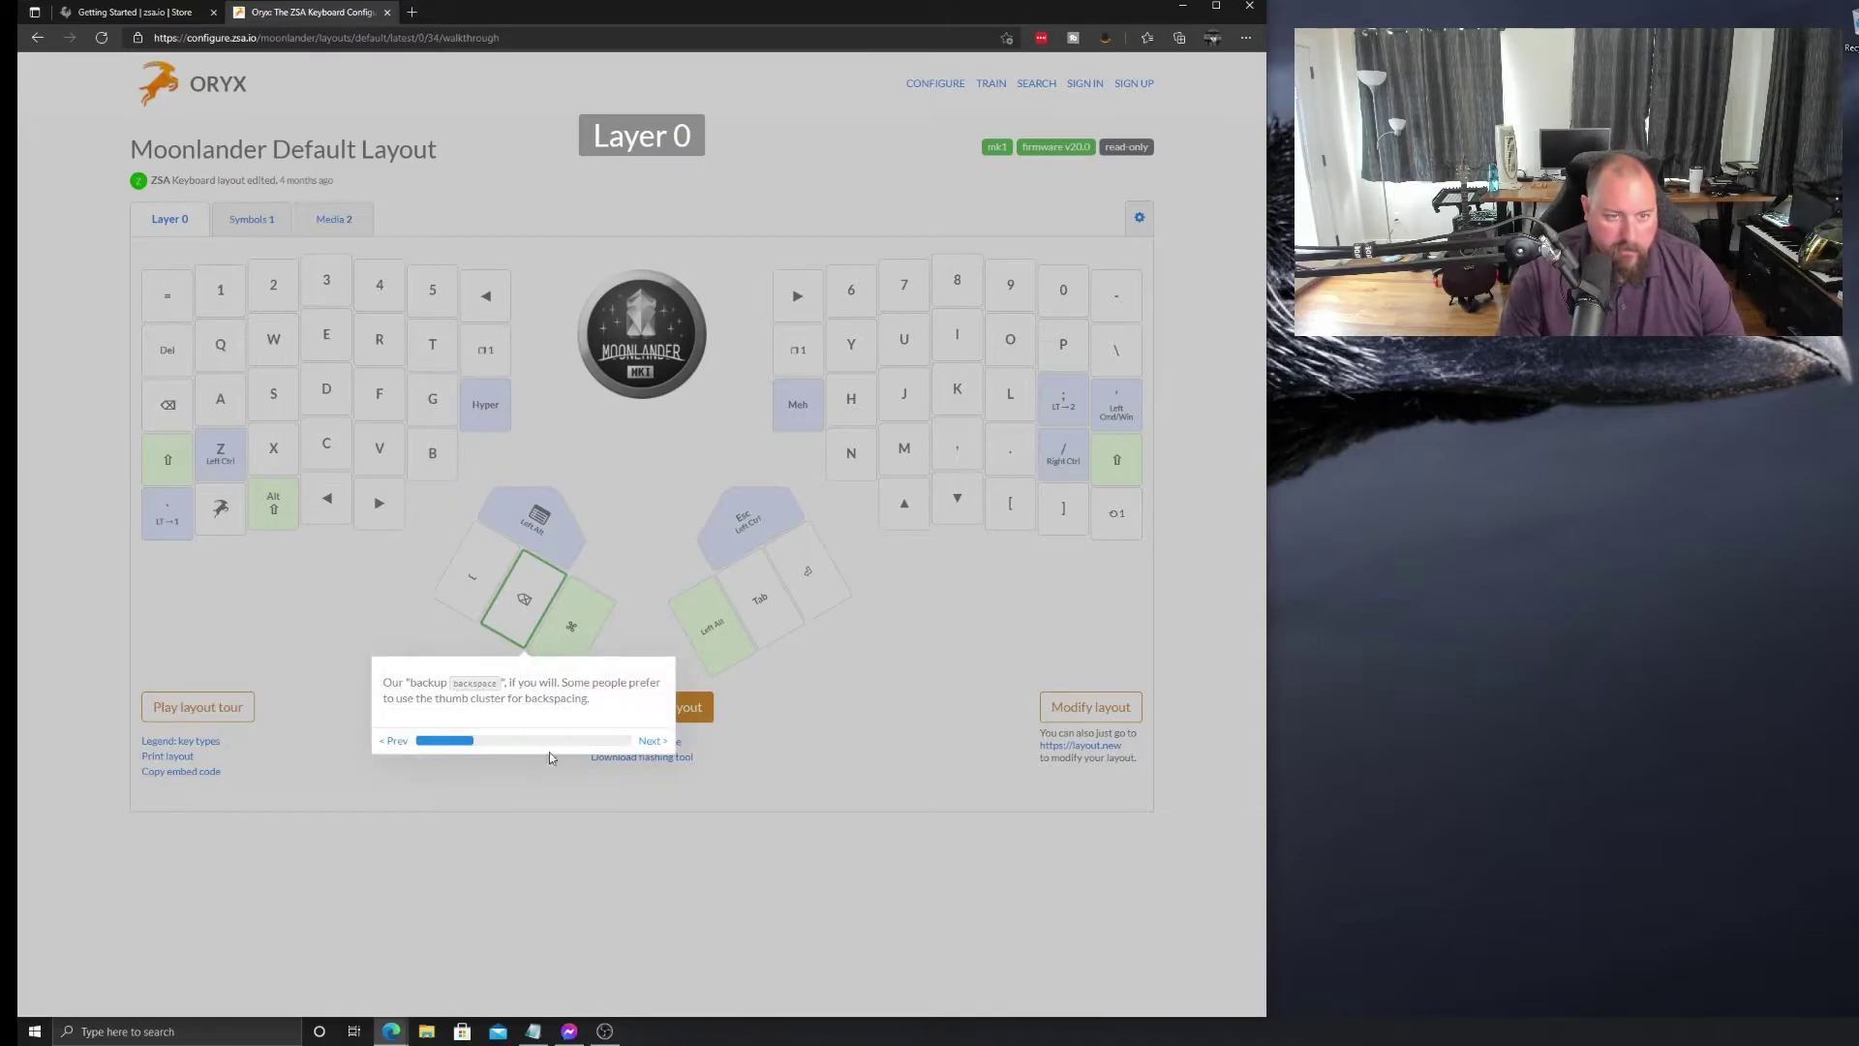
Jump to tour step 29, the Alt key tip, by editing the step number in the URL
left_click(608, 39)
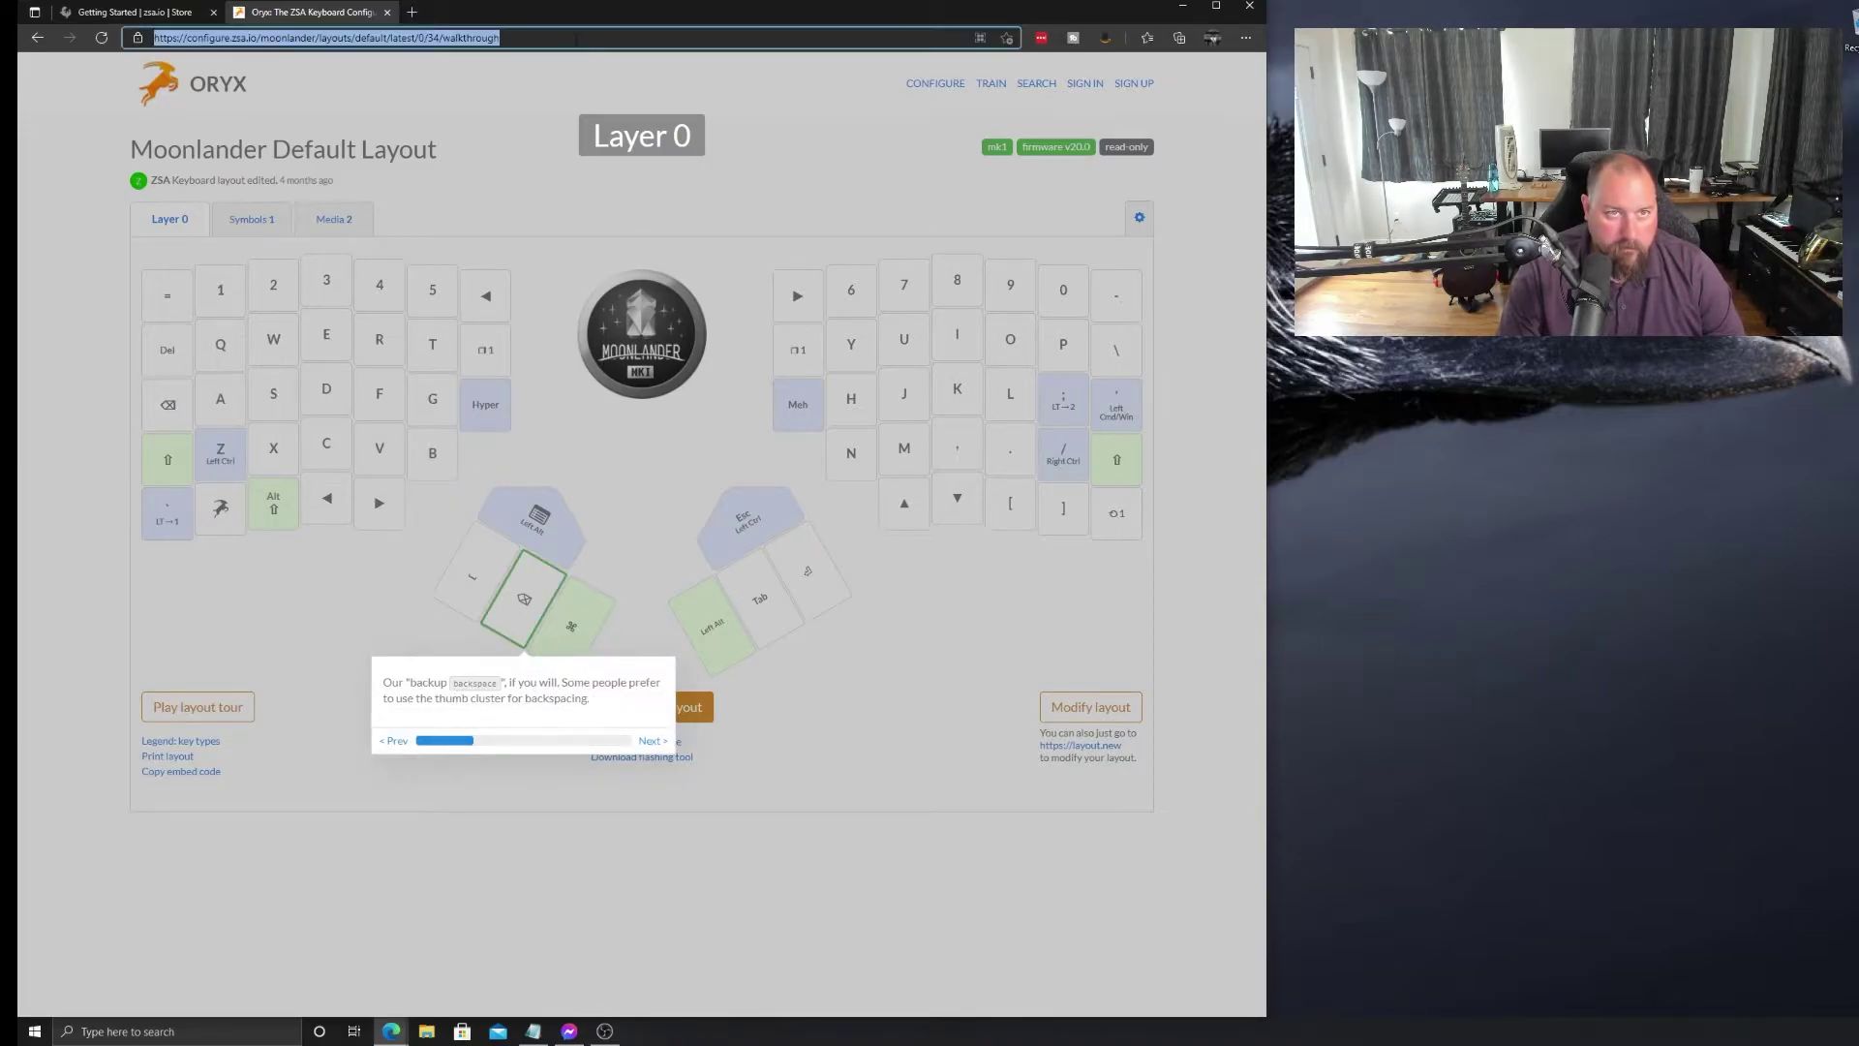
left_click(608, 39)
key("Left")
key("Left")
key("Left")
key("Left")
key("Left")
key("Left")
key("Left")
key("Left")
key("Left")
key("Left")
key("Left")
key("Left")
key("BackSpace")
key("BackSpace")
type("29")
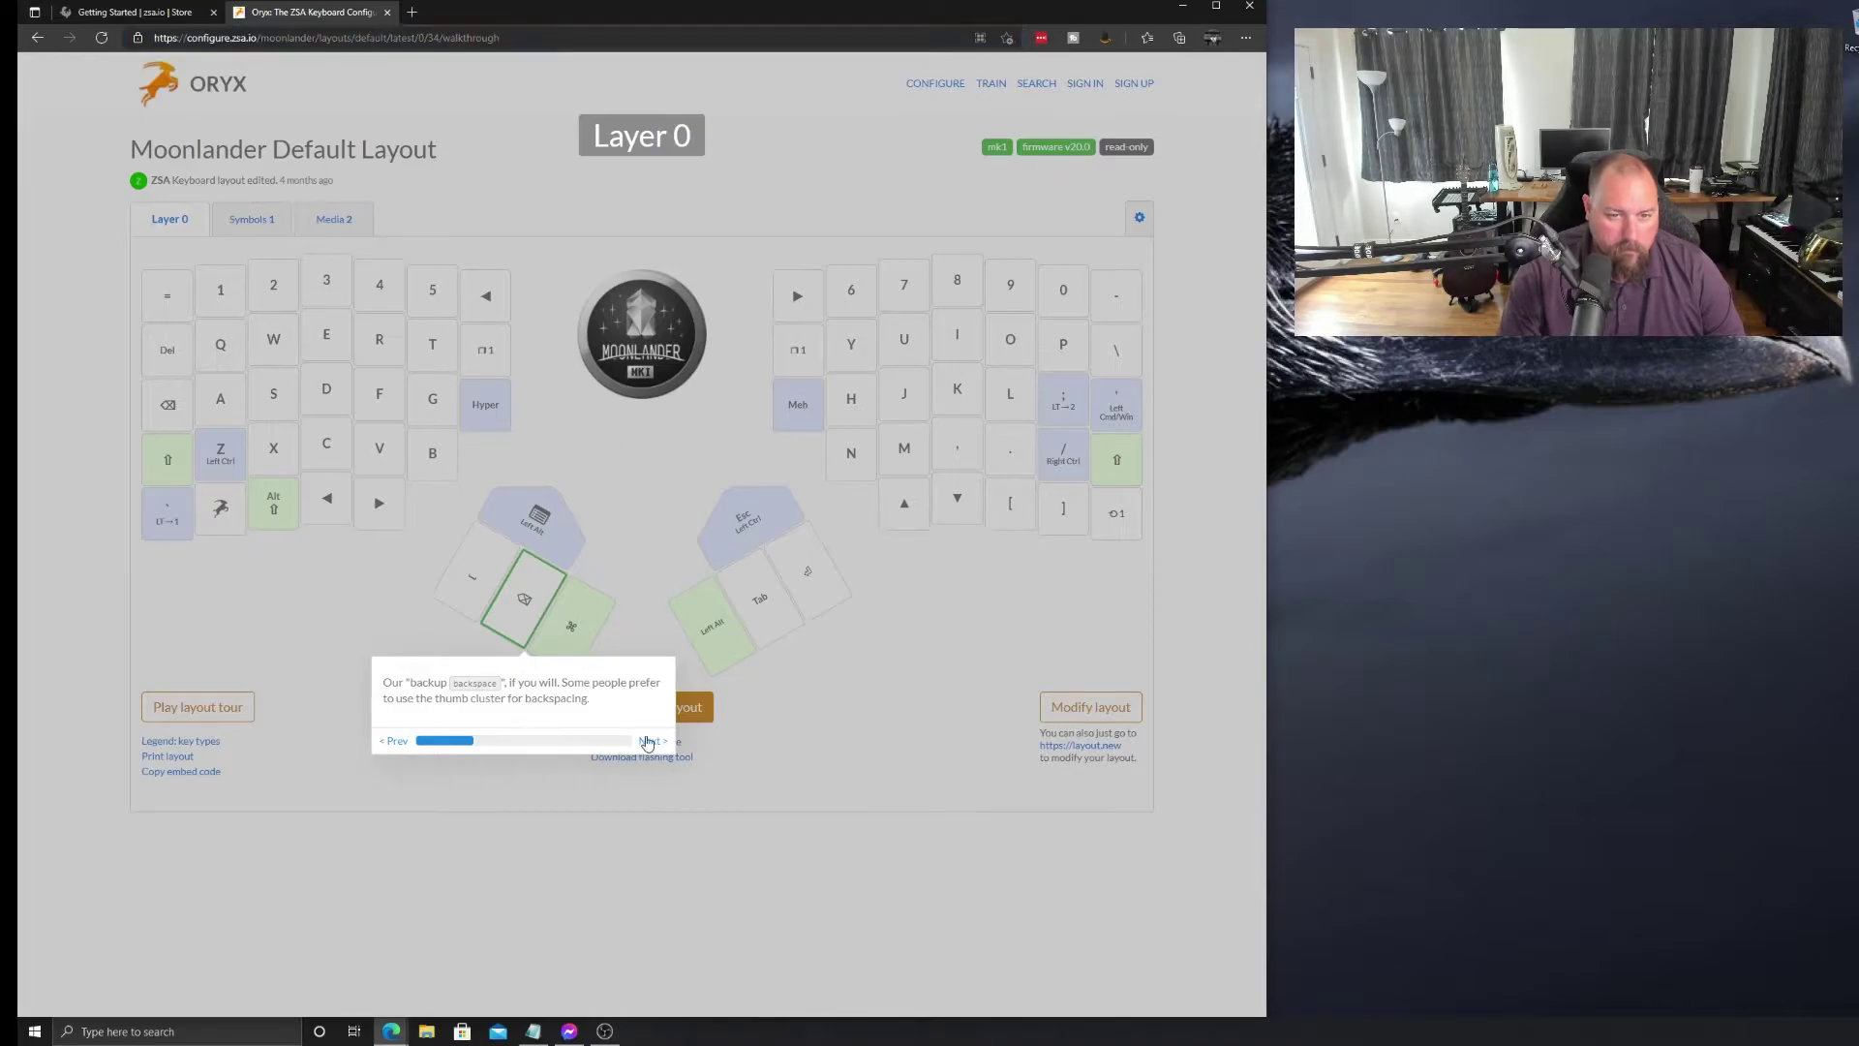
key("Return")
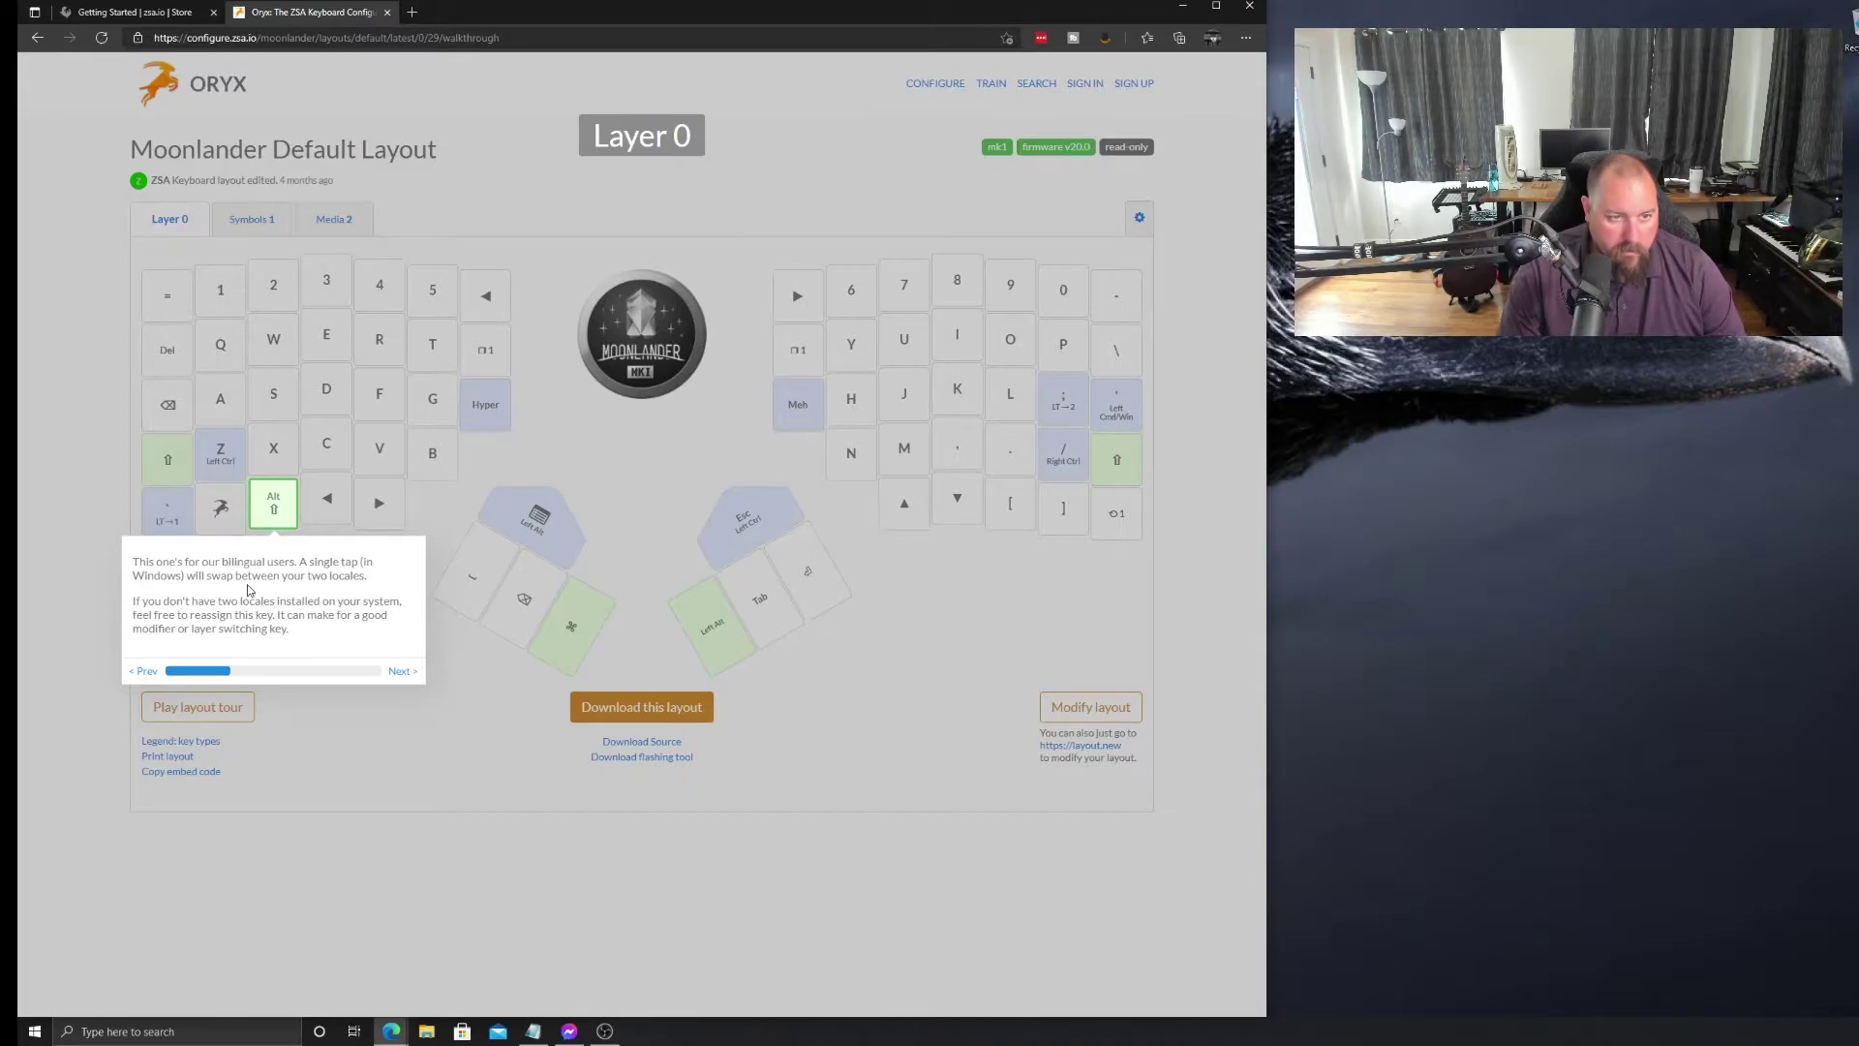
Advance to the number keys tip and read how Shift plus numbers types ! and @
left_click(399, 672)
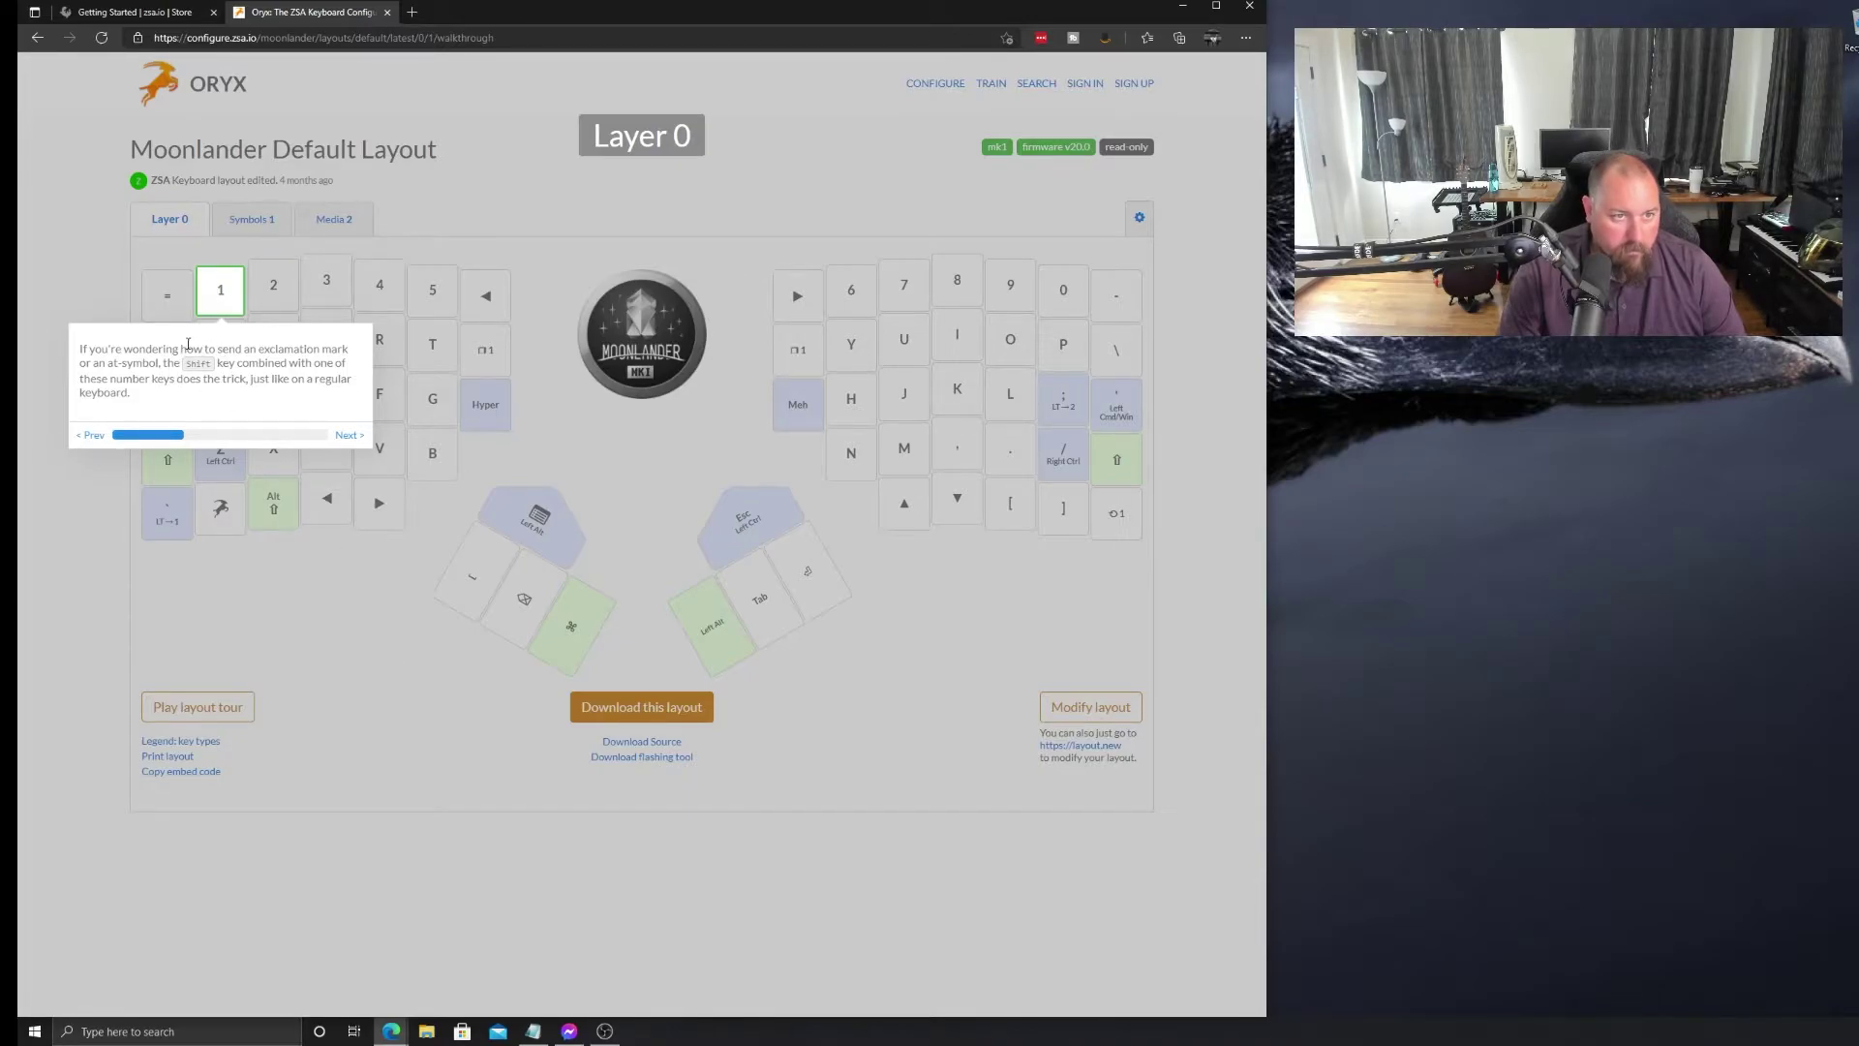
left_click_drag(188, 344, 297, 364)
left_click(317, 379)
left_click_drag(87, 349, 293, 349)
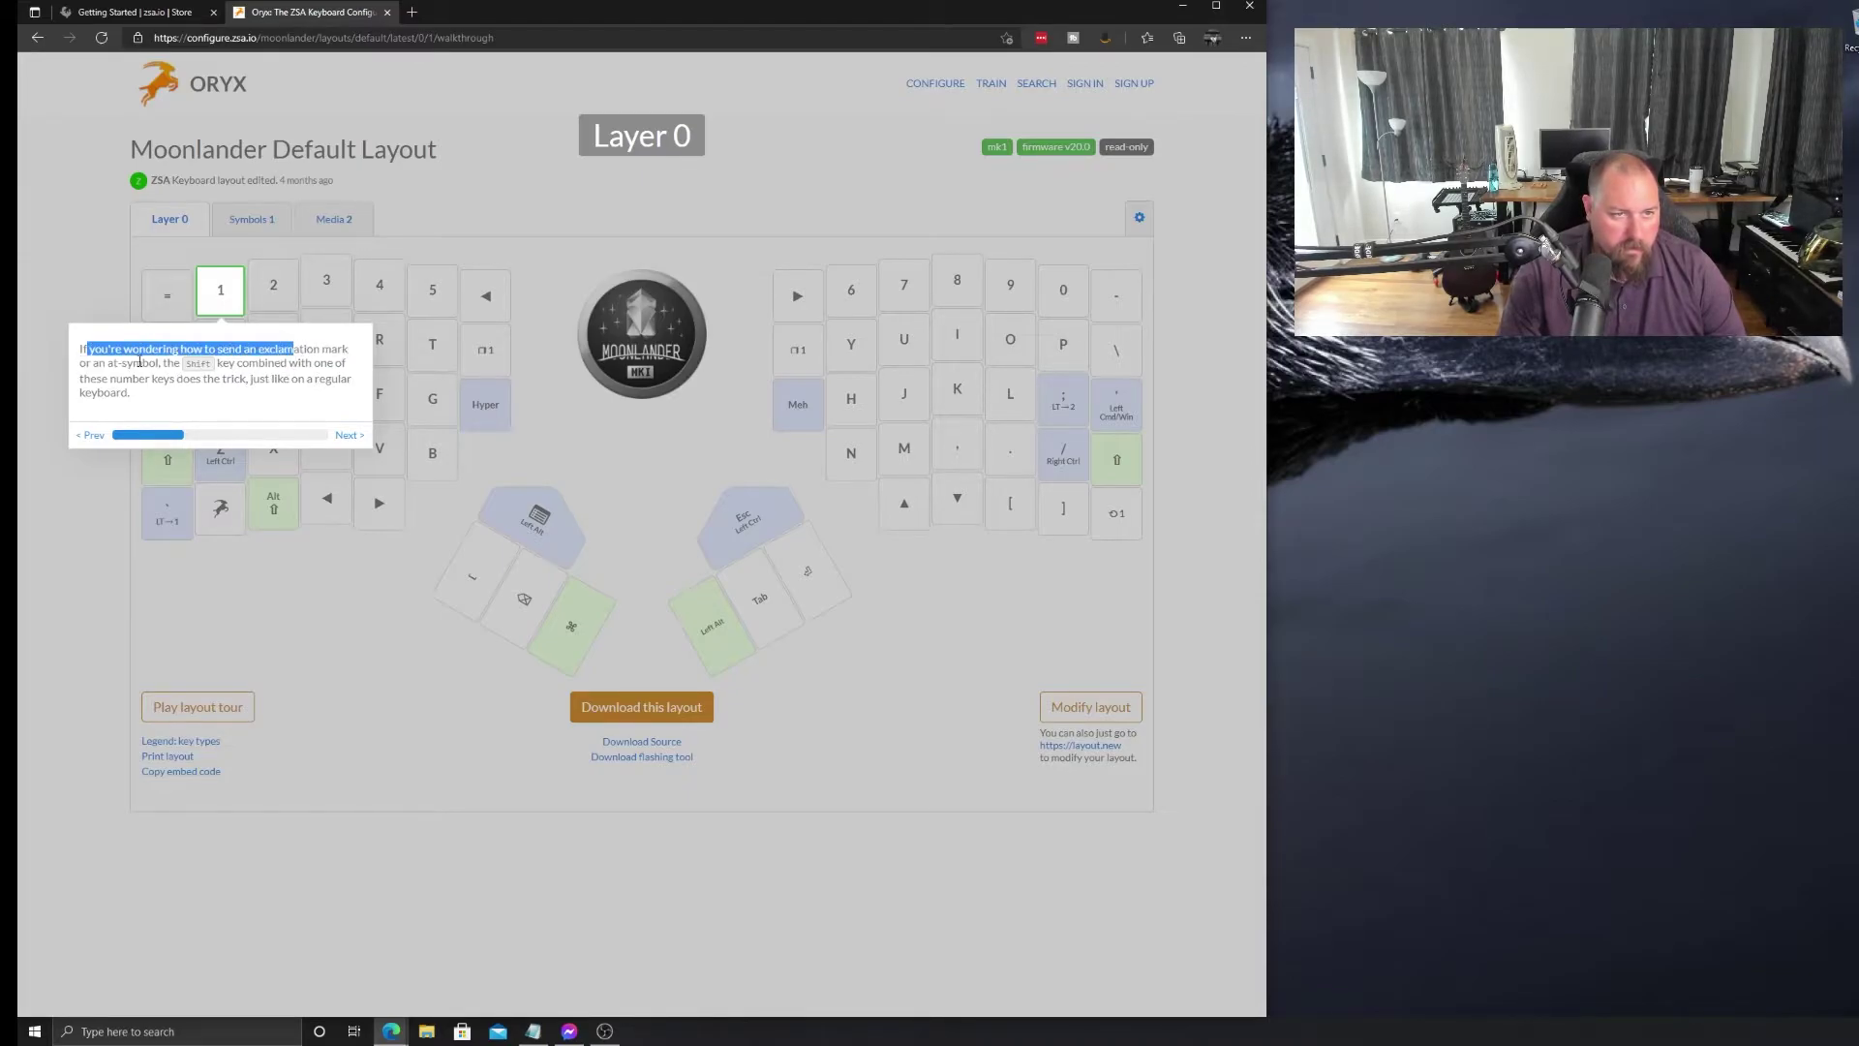
left_click(140, 361)
left_click_drag(85, 363, 330, 374)
left_click(228, 361)
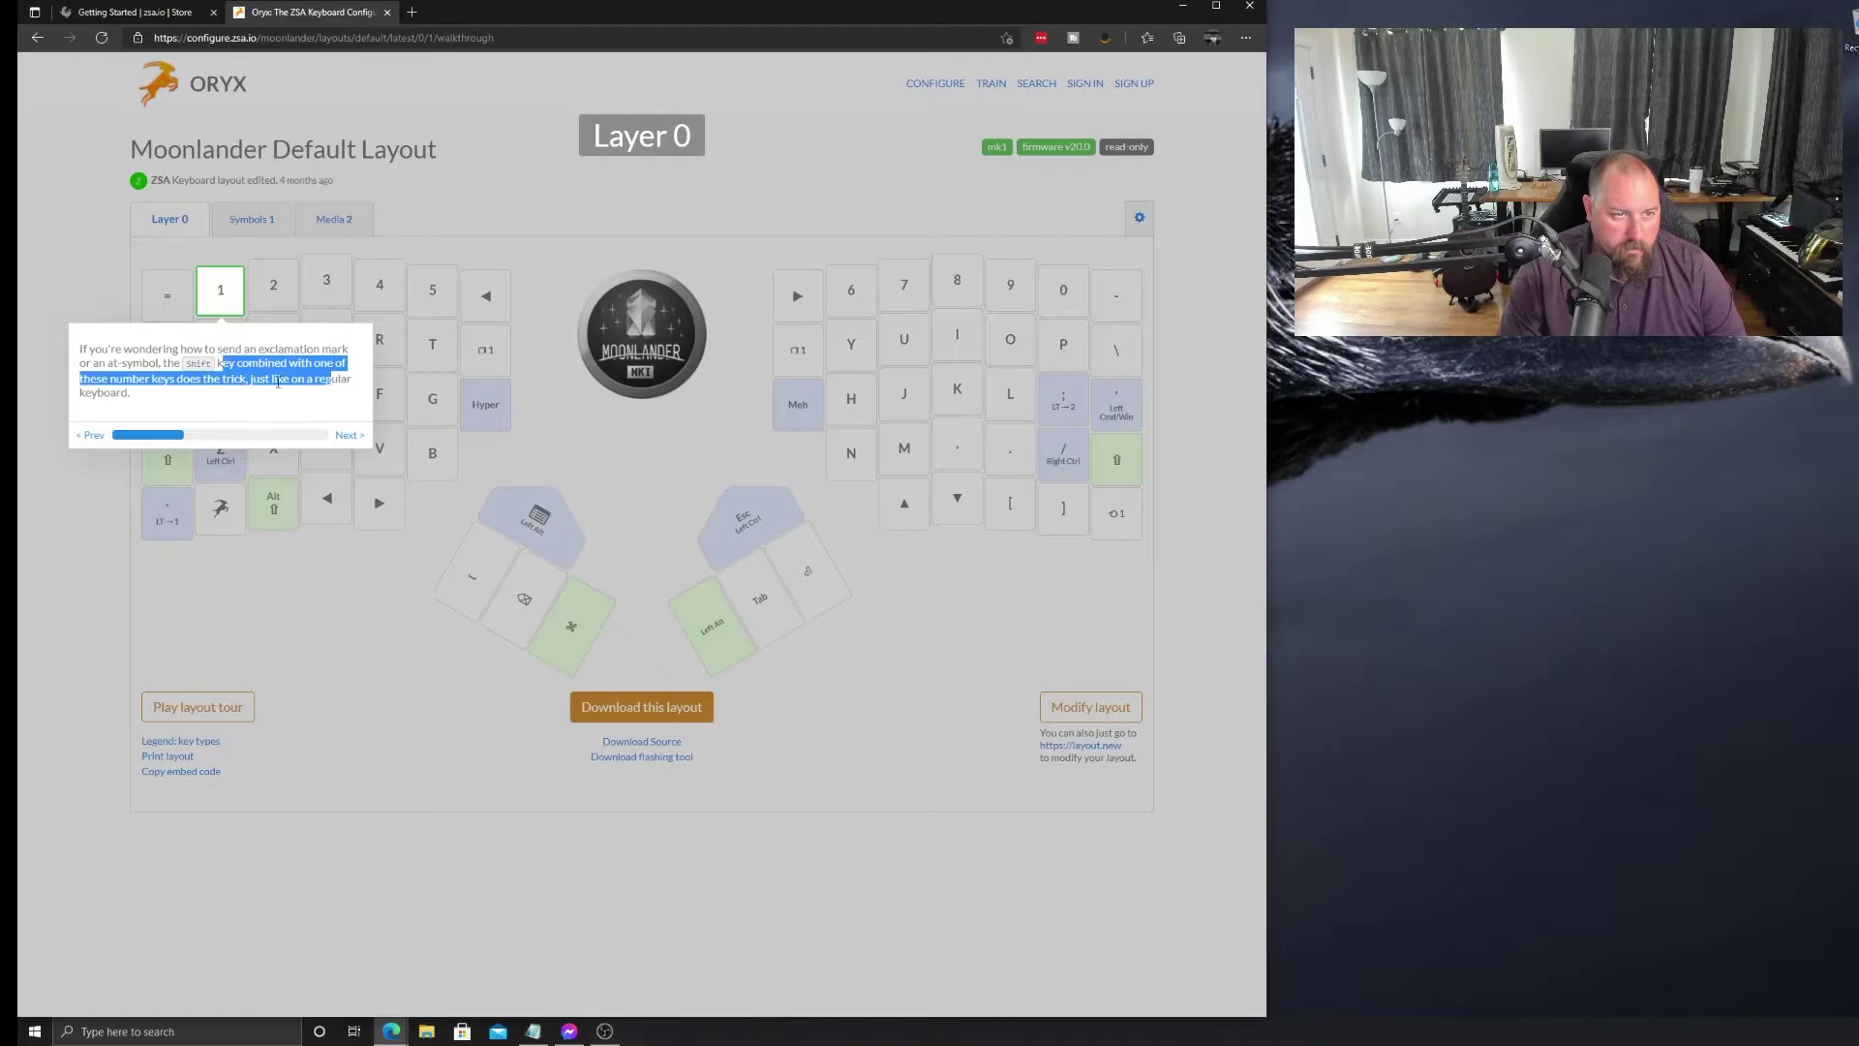
left_click(236, 382)
left_click_drag(165, 378, 325, 379)
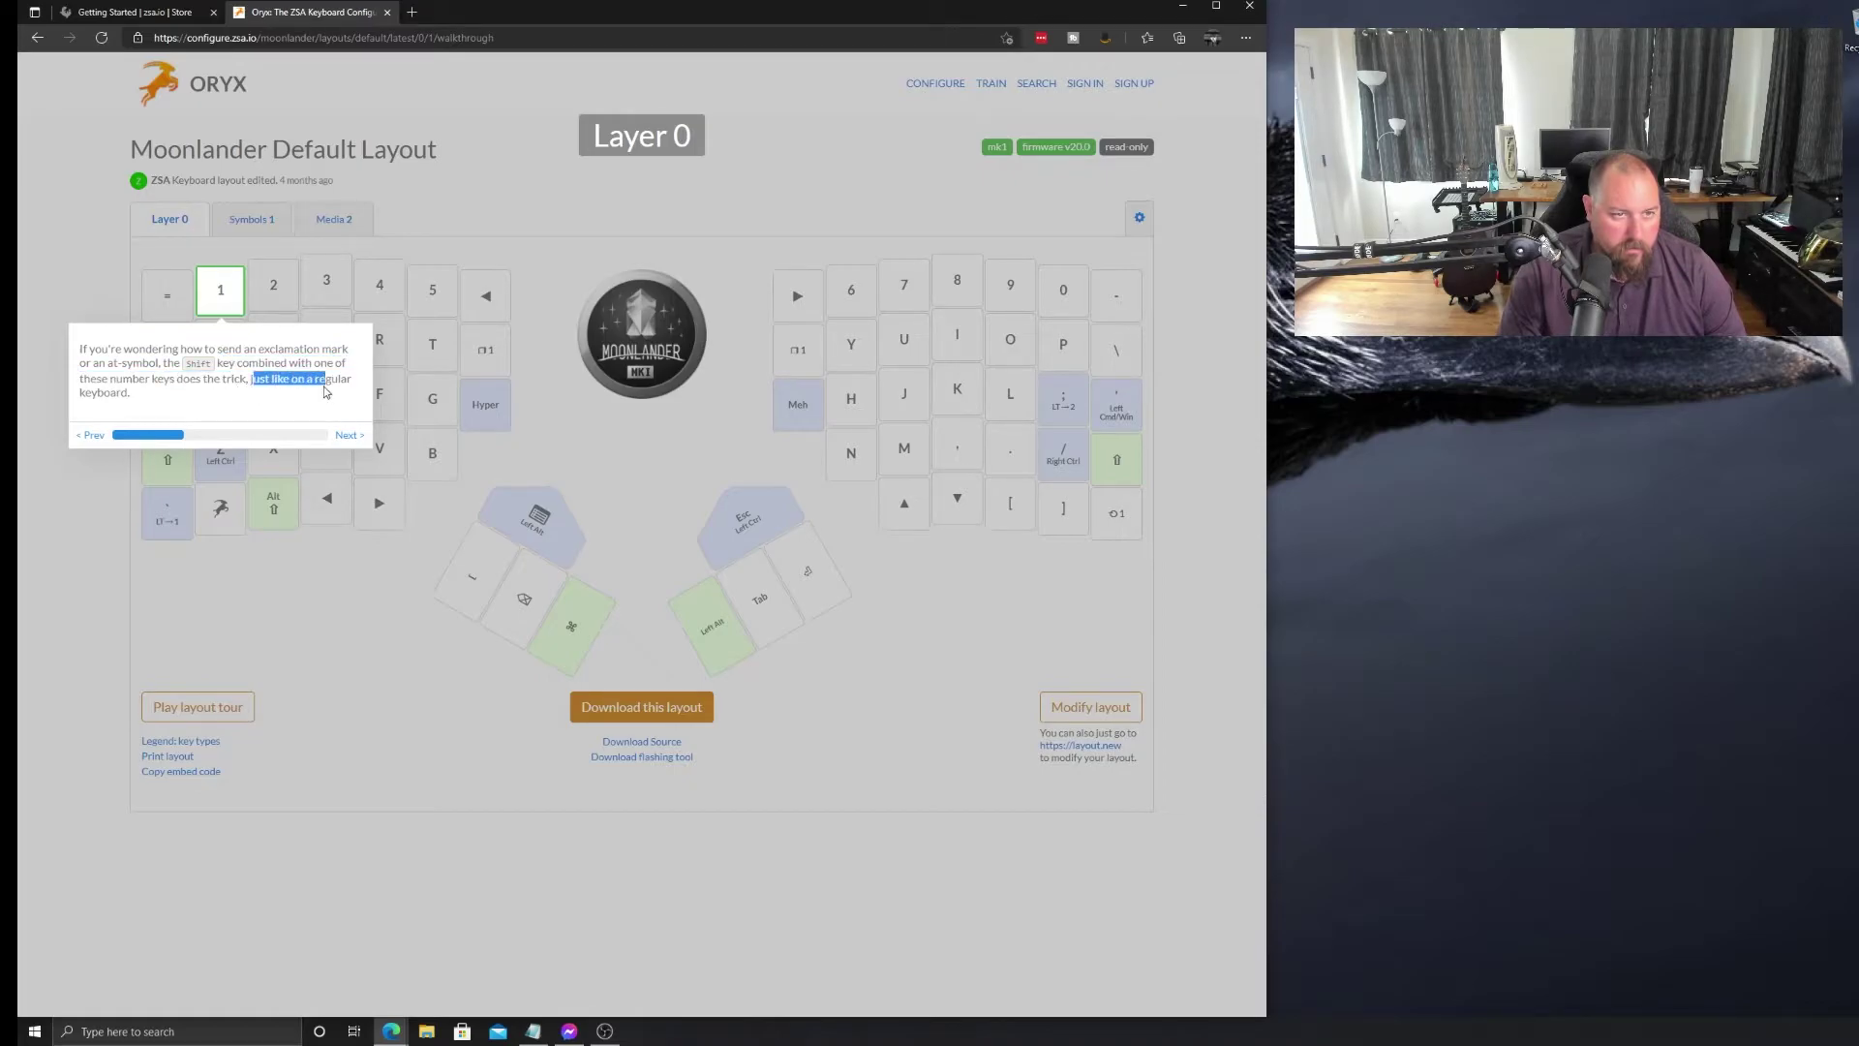
left_click(320, 401)
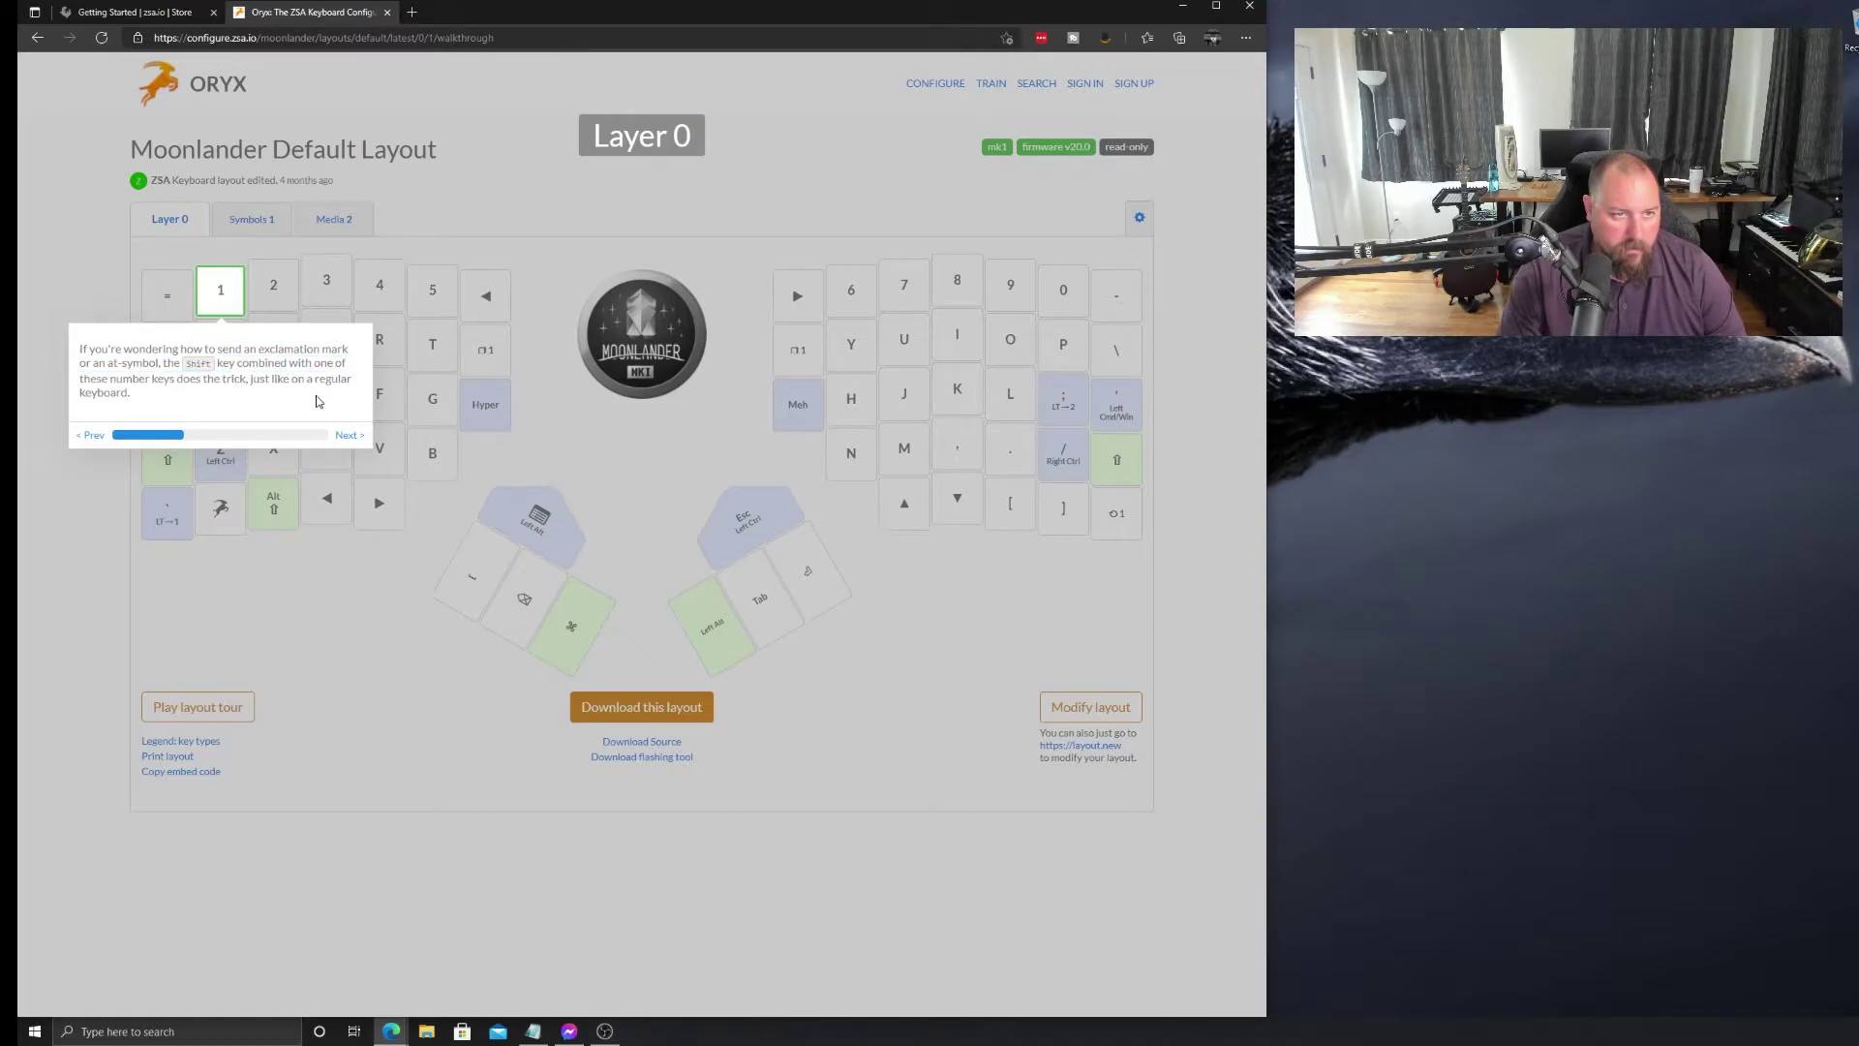
Peek at the layers step, return to the Alt key tip, and reload with '!!!' appended to the URL
left_click(345, 436)
left_click(222, 576)
left_click(91, 436)
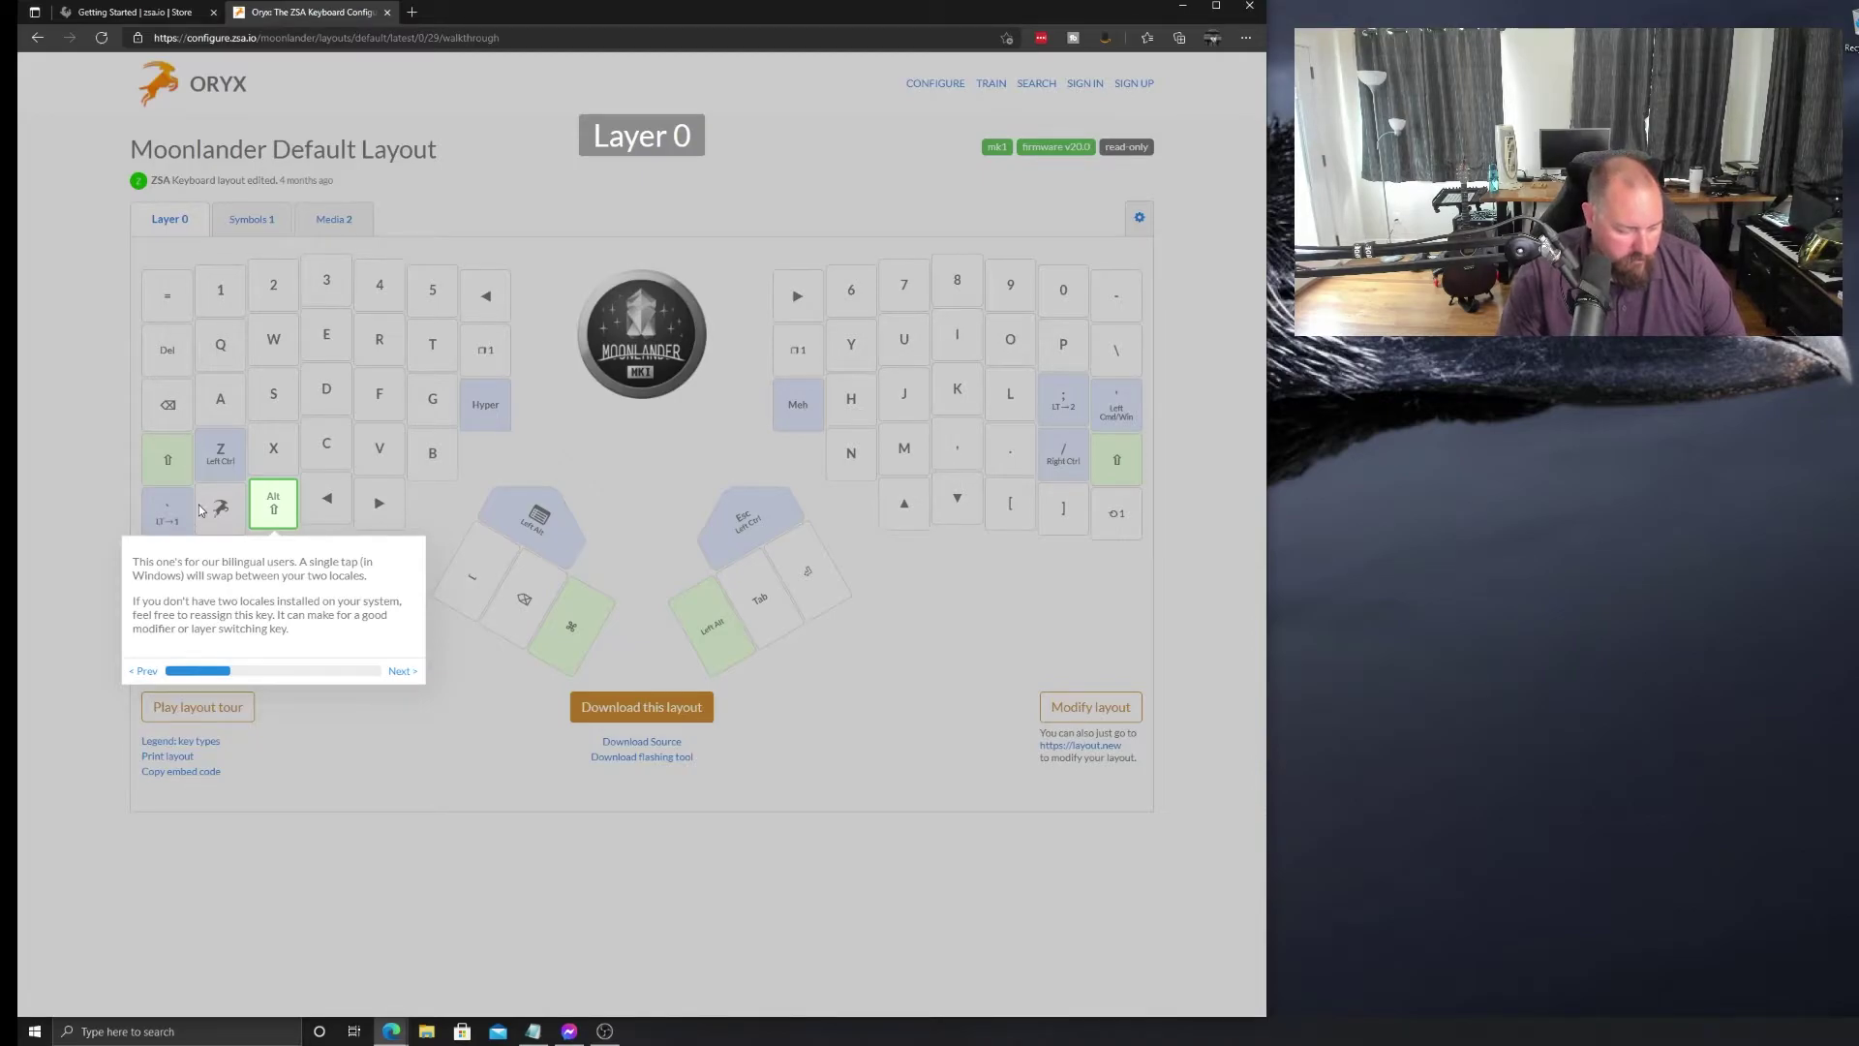
key("ctrl+l")
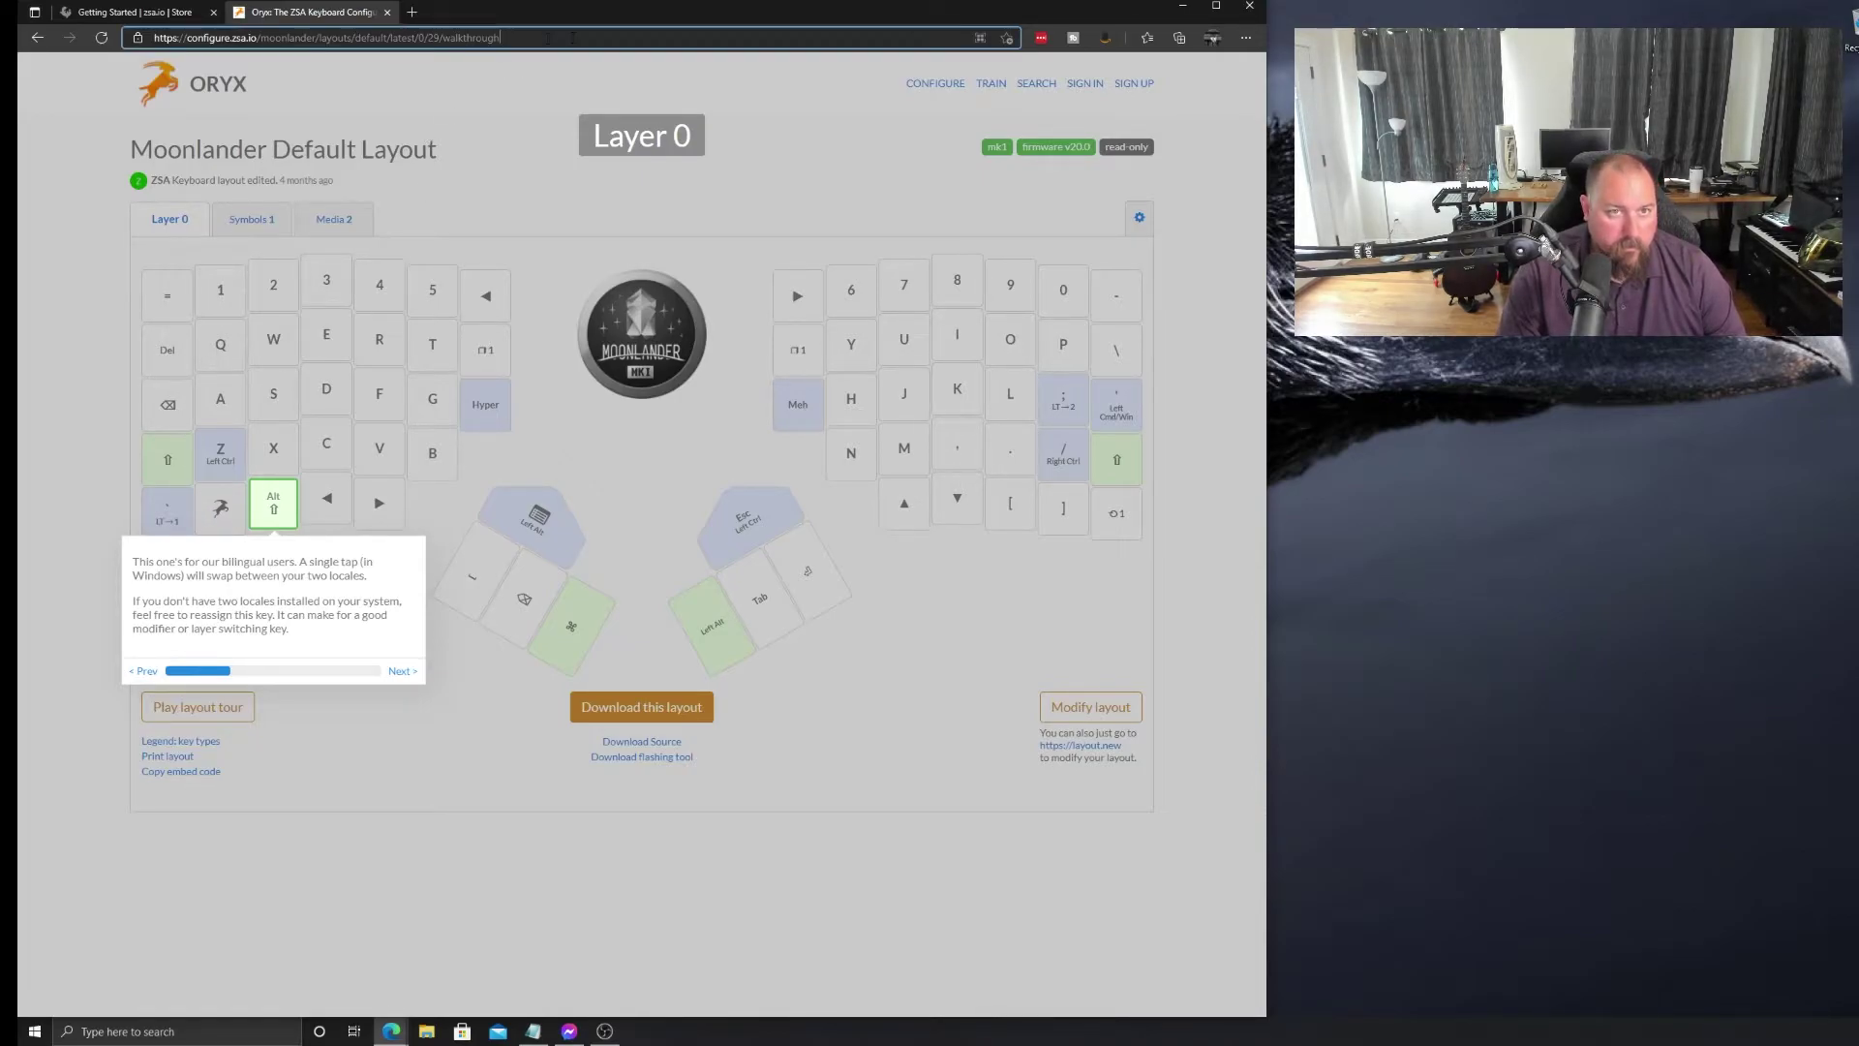
key("End")
type("!!!")
key("Return")
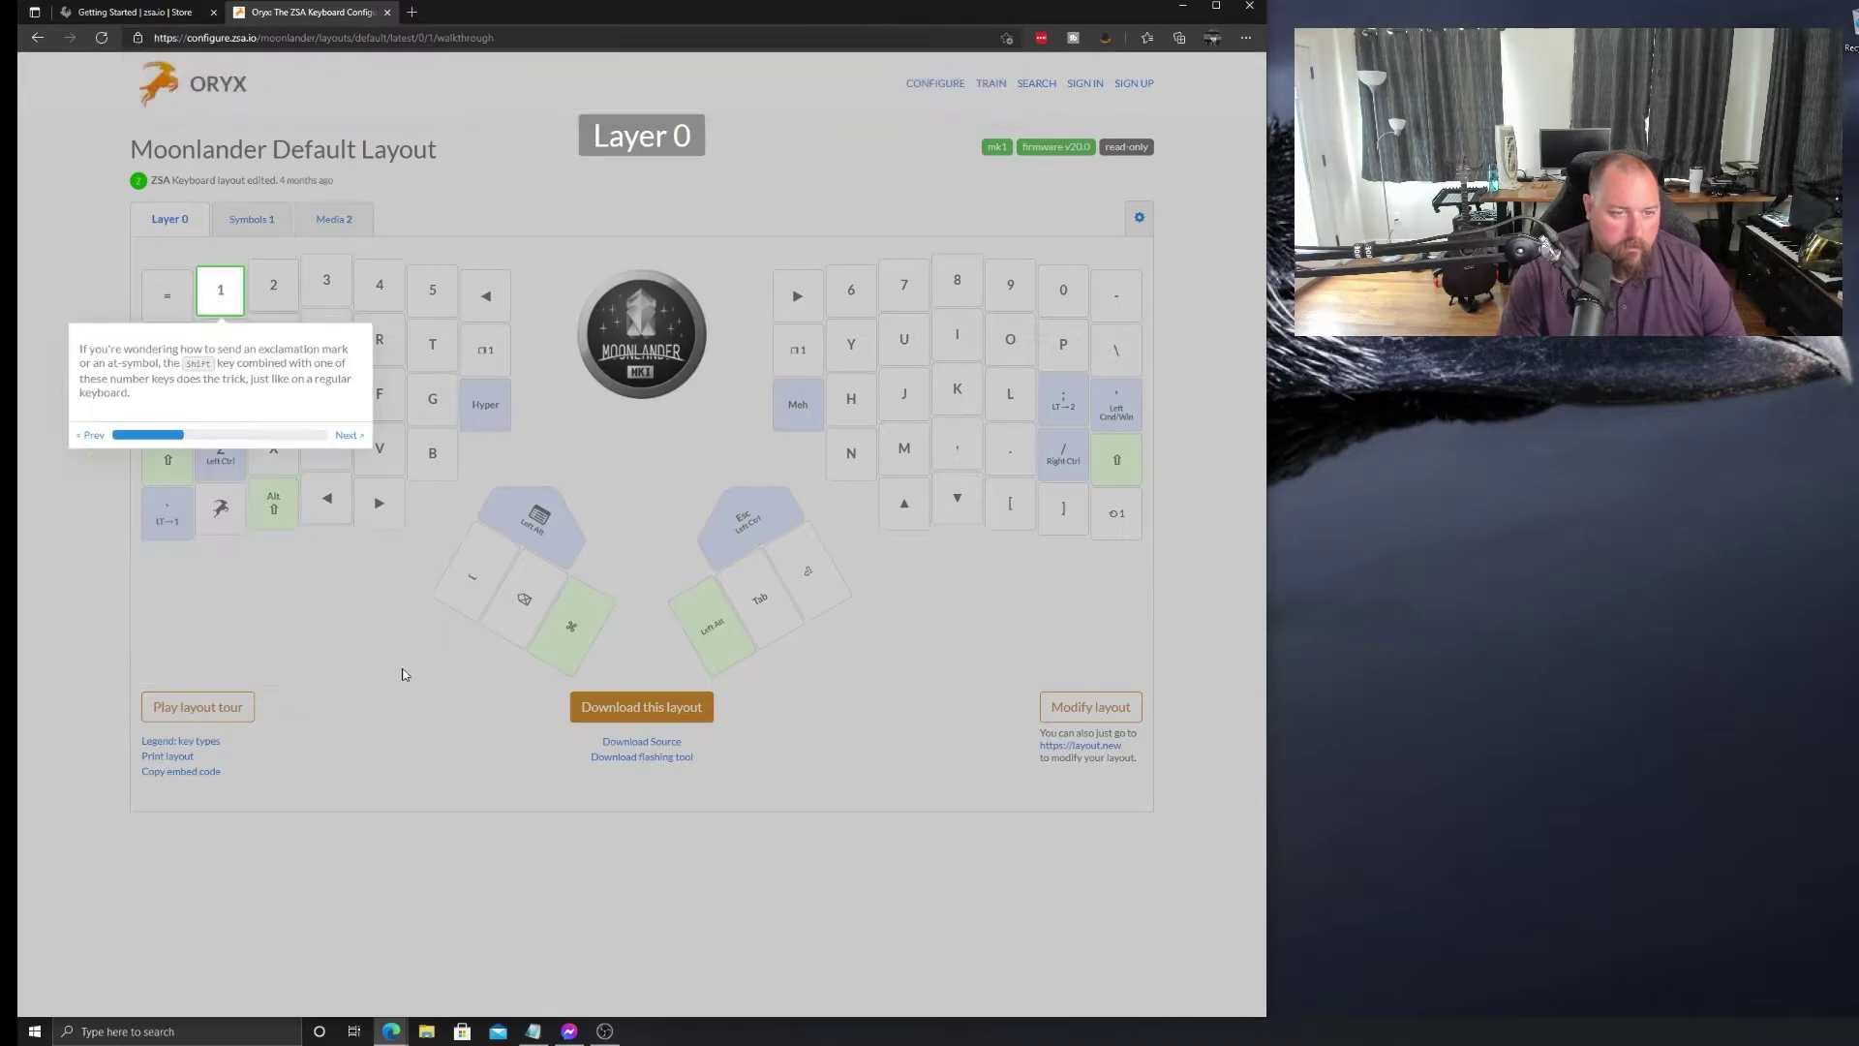
Read the layers tip on the dual-function layer 1 key, then advance via the tap-toggle step into Symbols 1
left_click(351, 439)
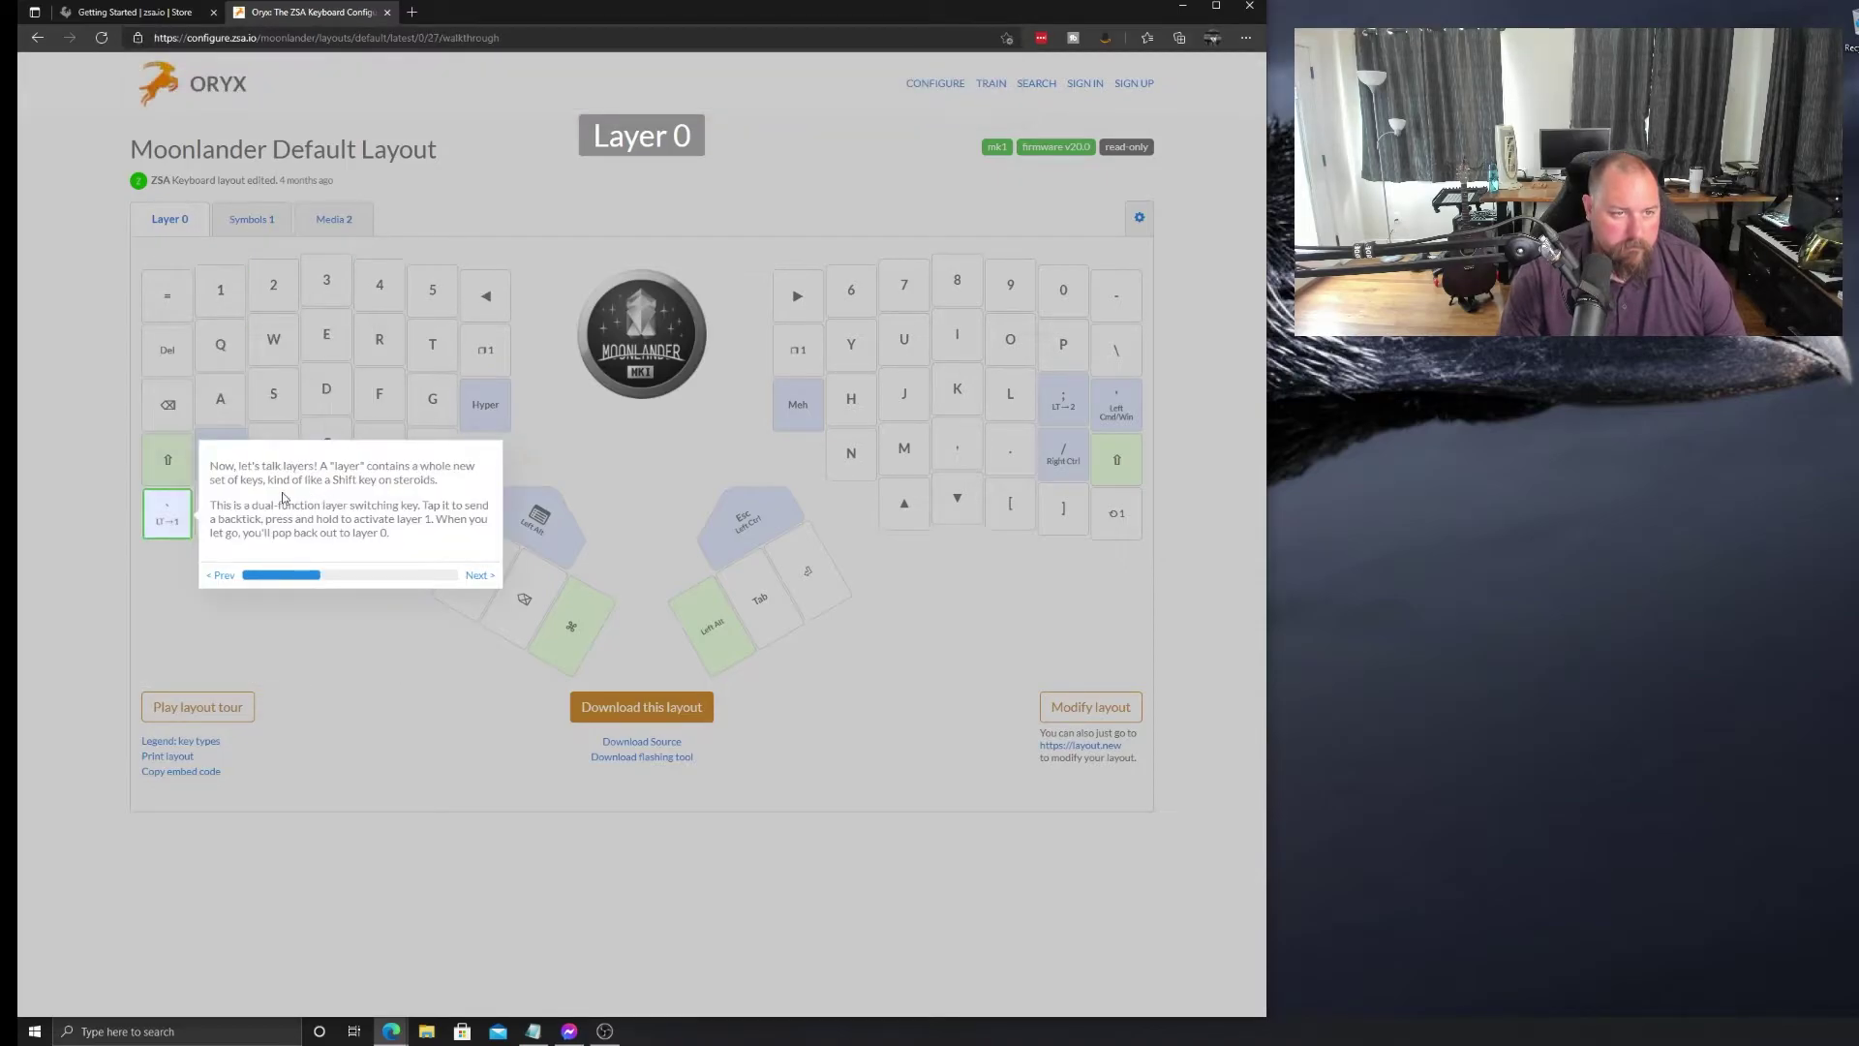
left_click_drag(235, 466, 346, 463)
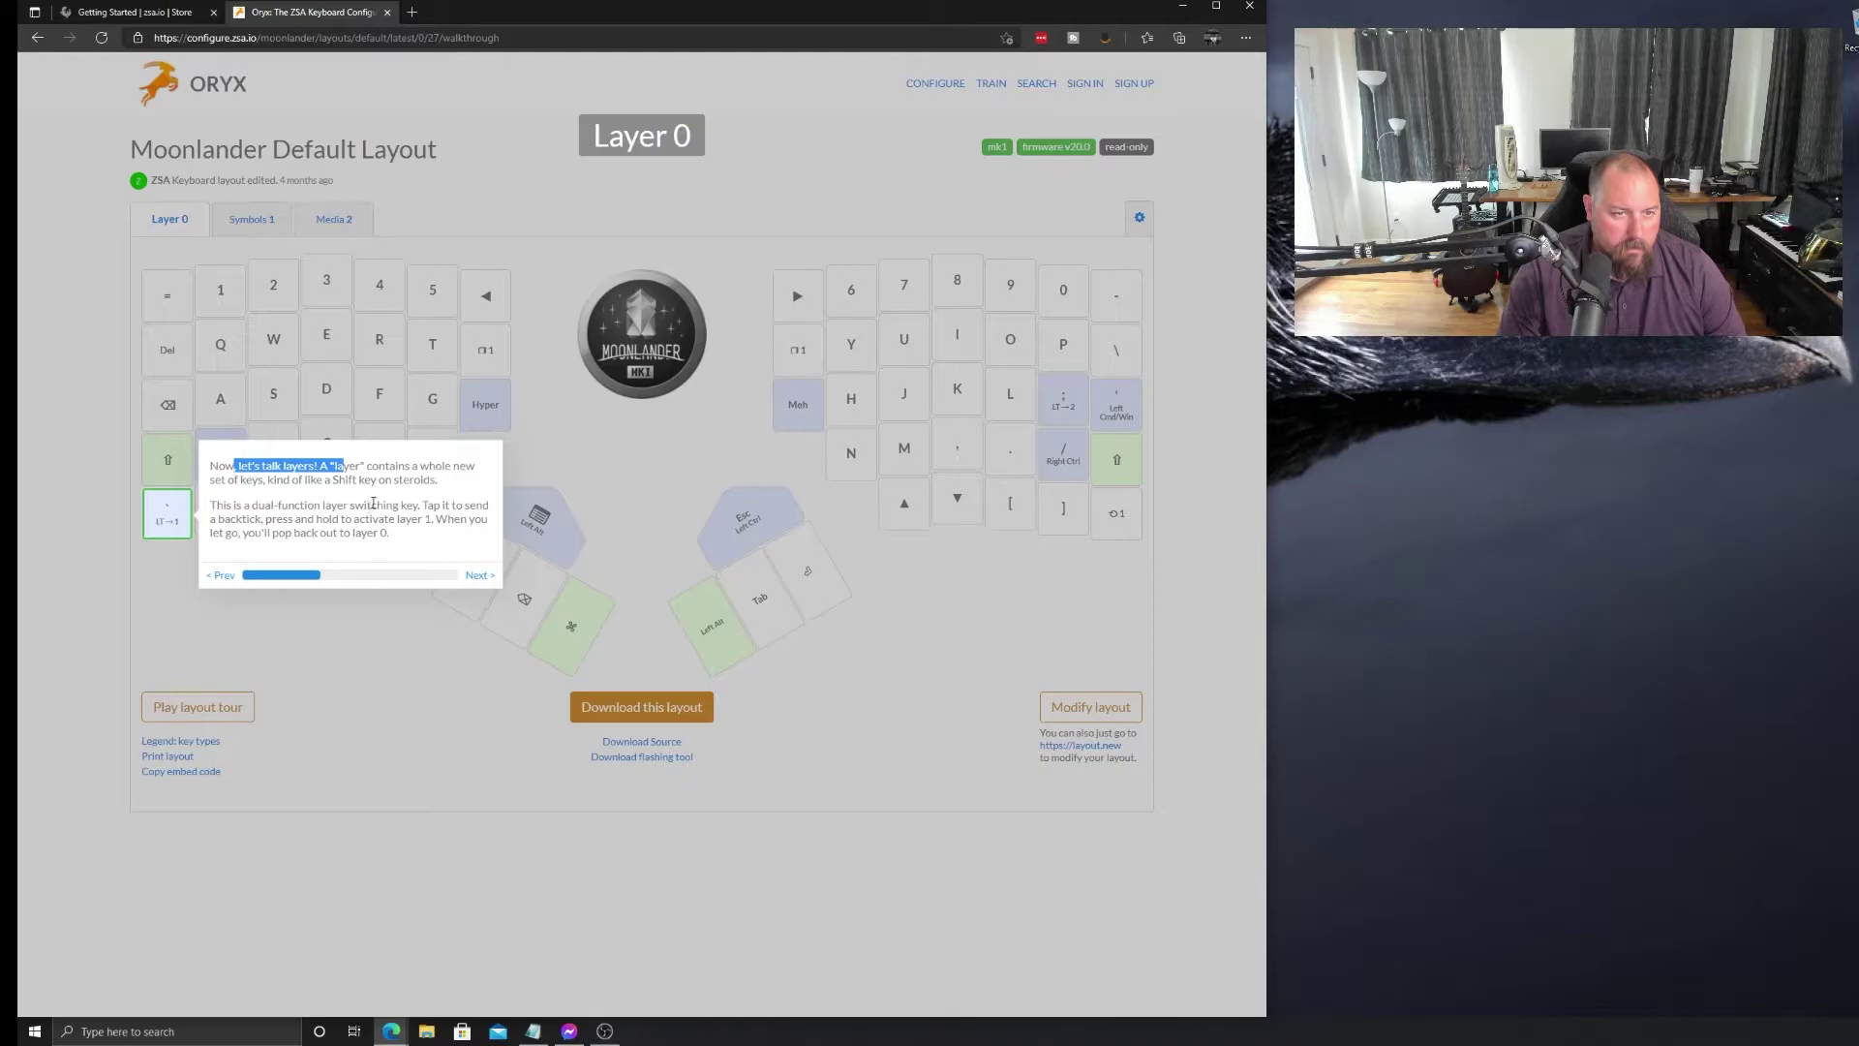
left_click(361, 467)
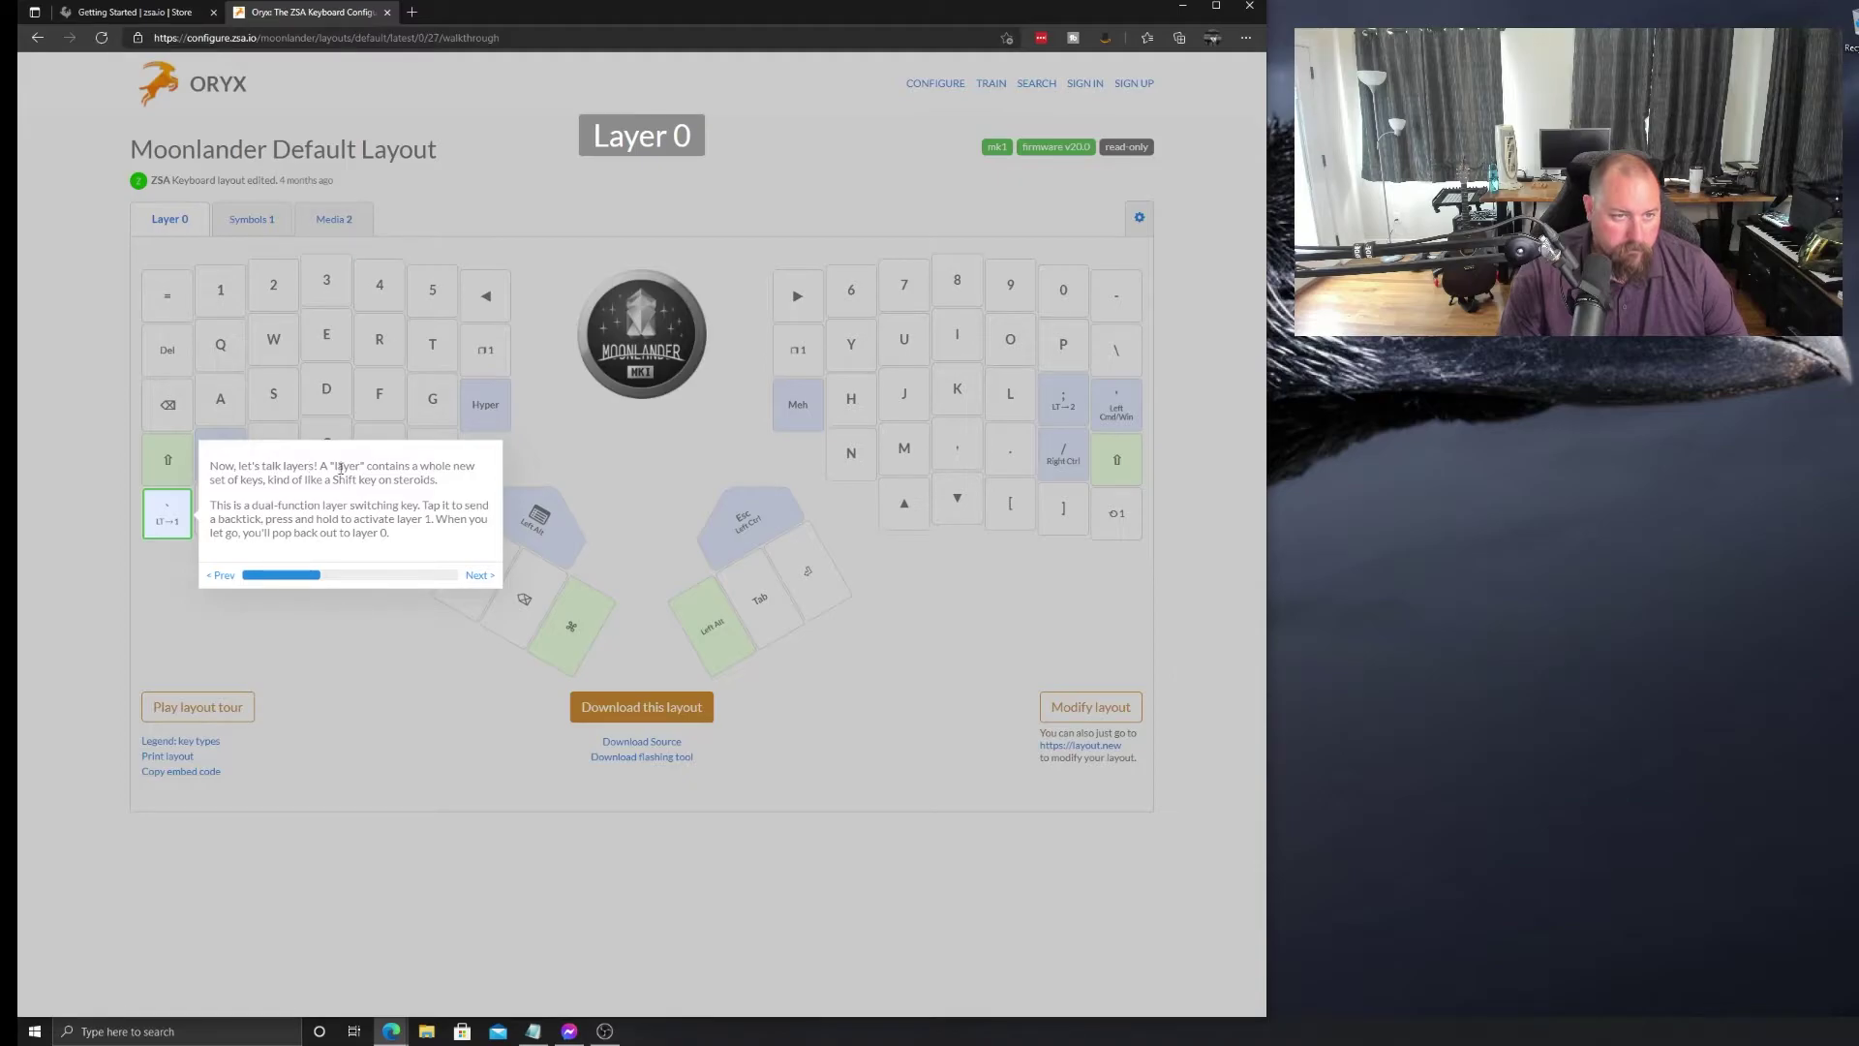
left_click_drag(223, 505, 417, 504)
left_click(379, 513)
left_click_drag(260, 532, 387, 534)
left_click(480, 574)
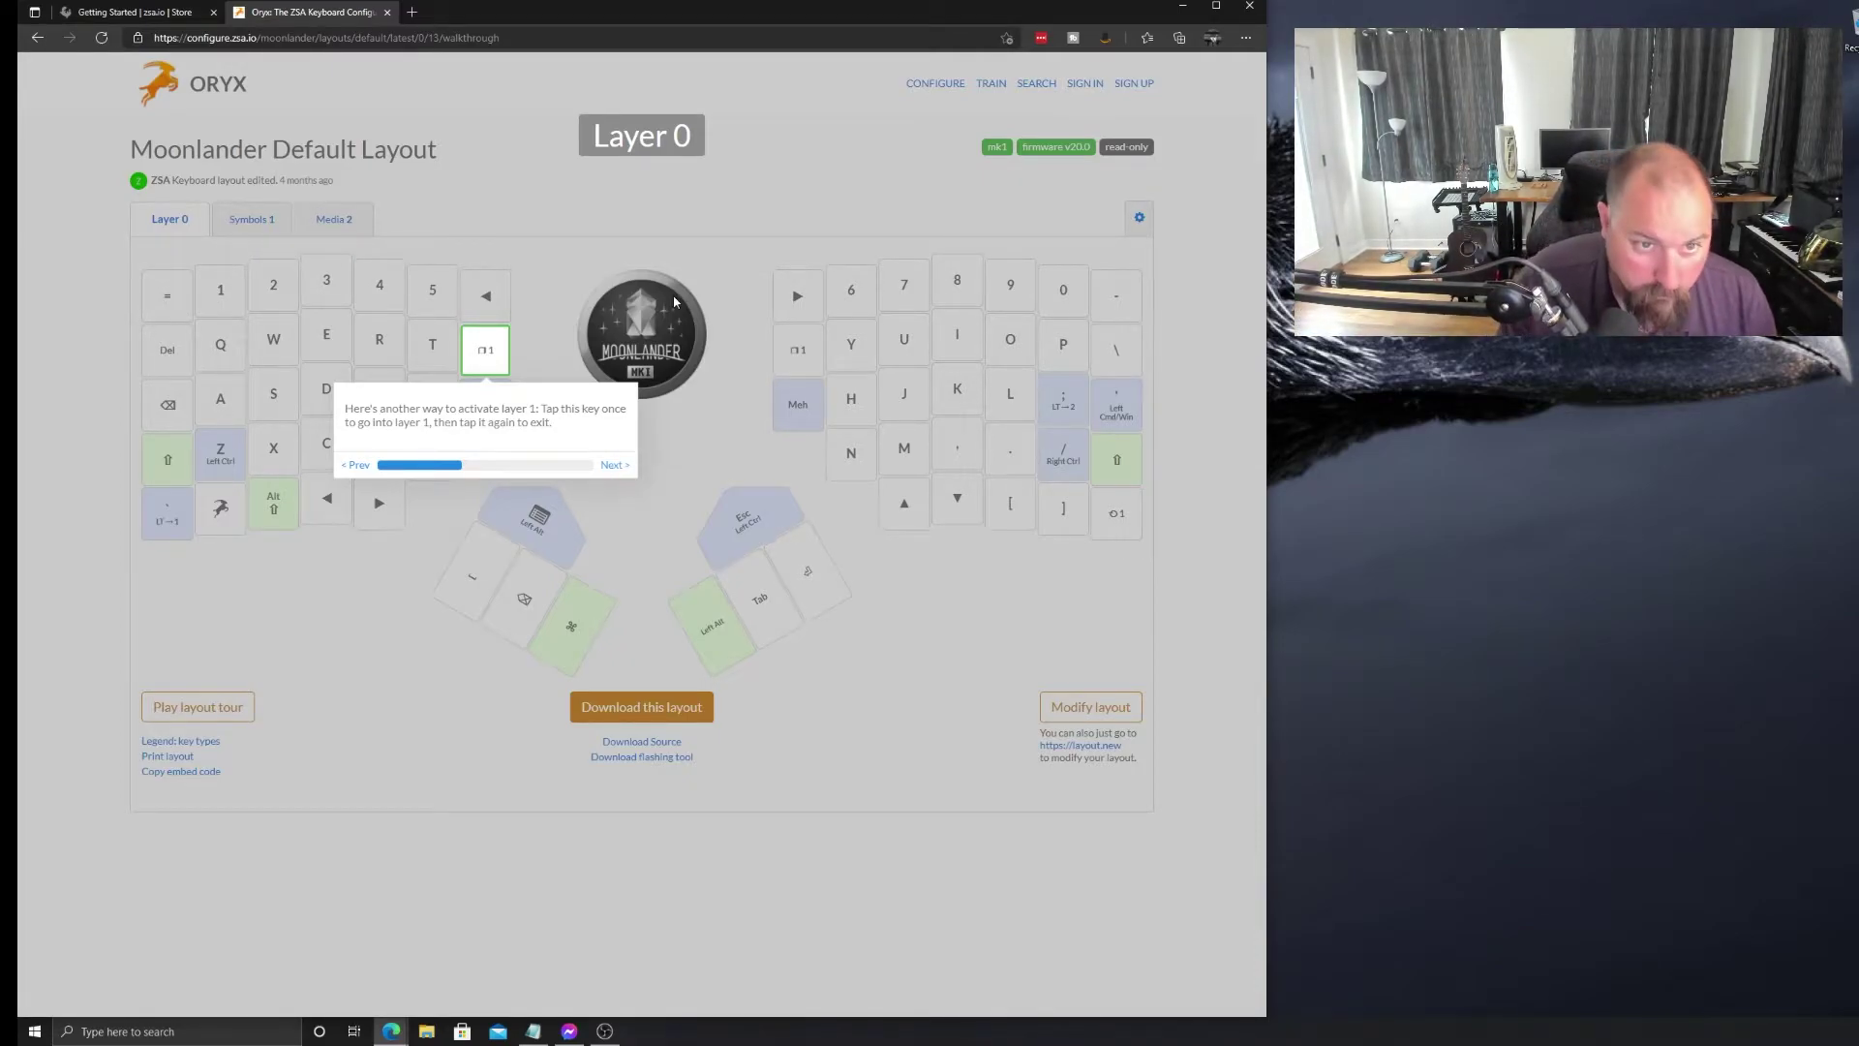
left_click(624, 468)
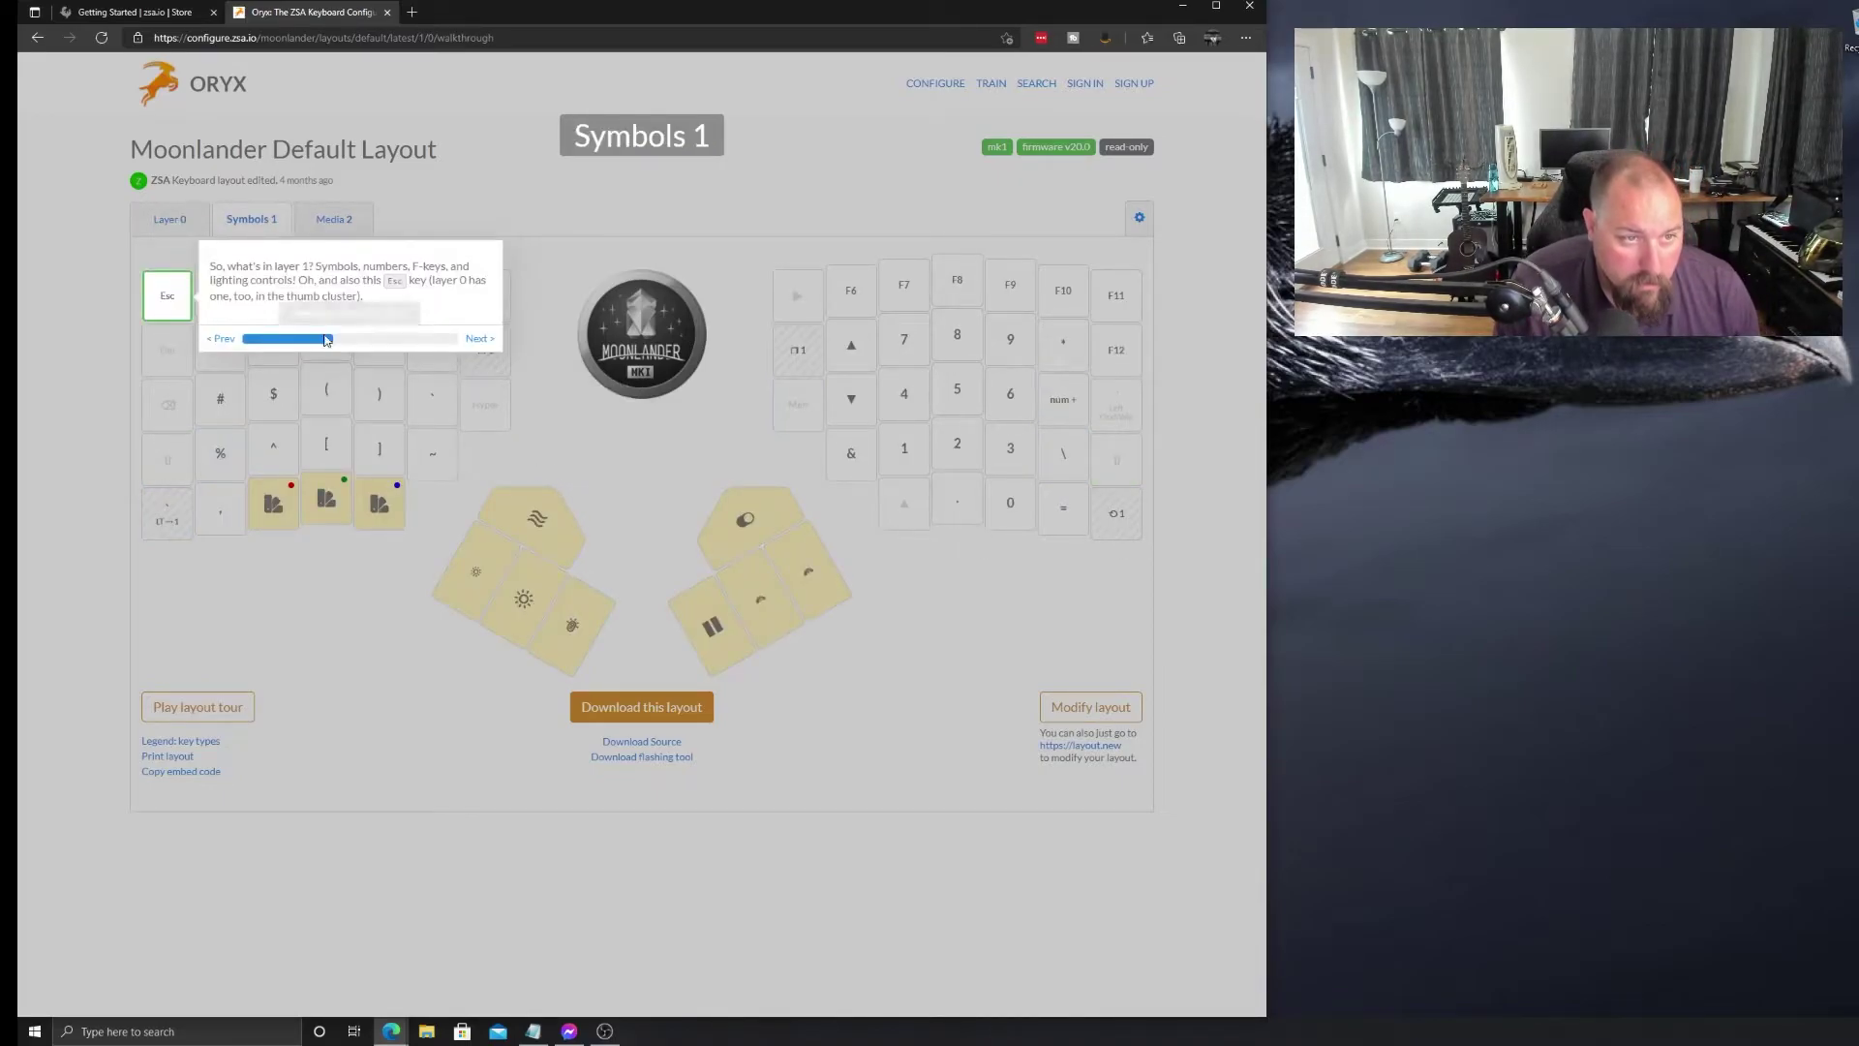
Read the layer 1 contents, then advance through the F-keys and numpad tips to the symbols tip
left_click_drag(245, 271, 315, 271)
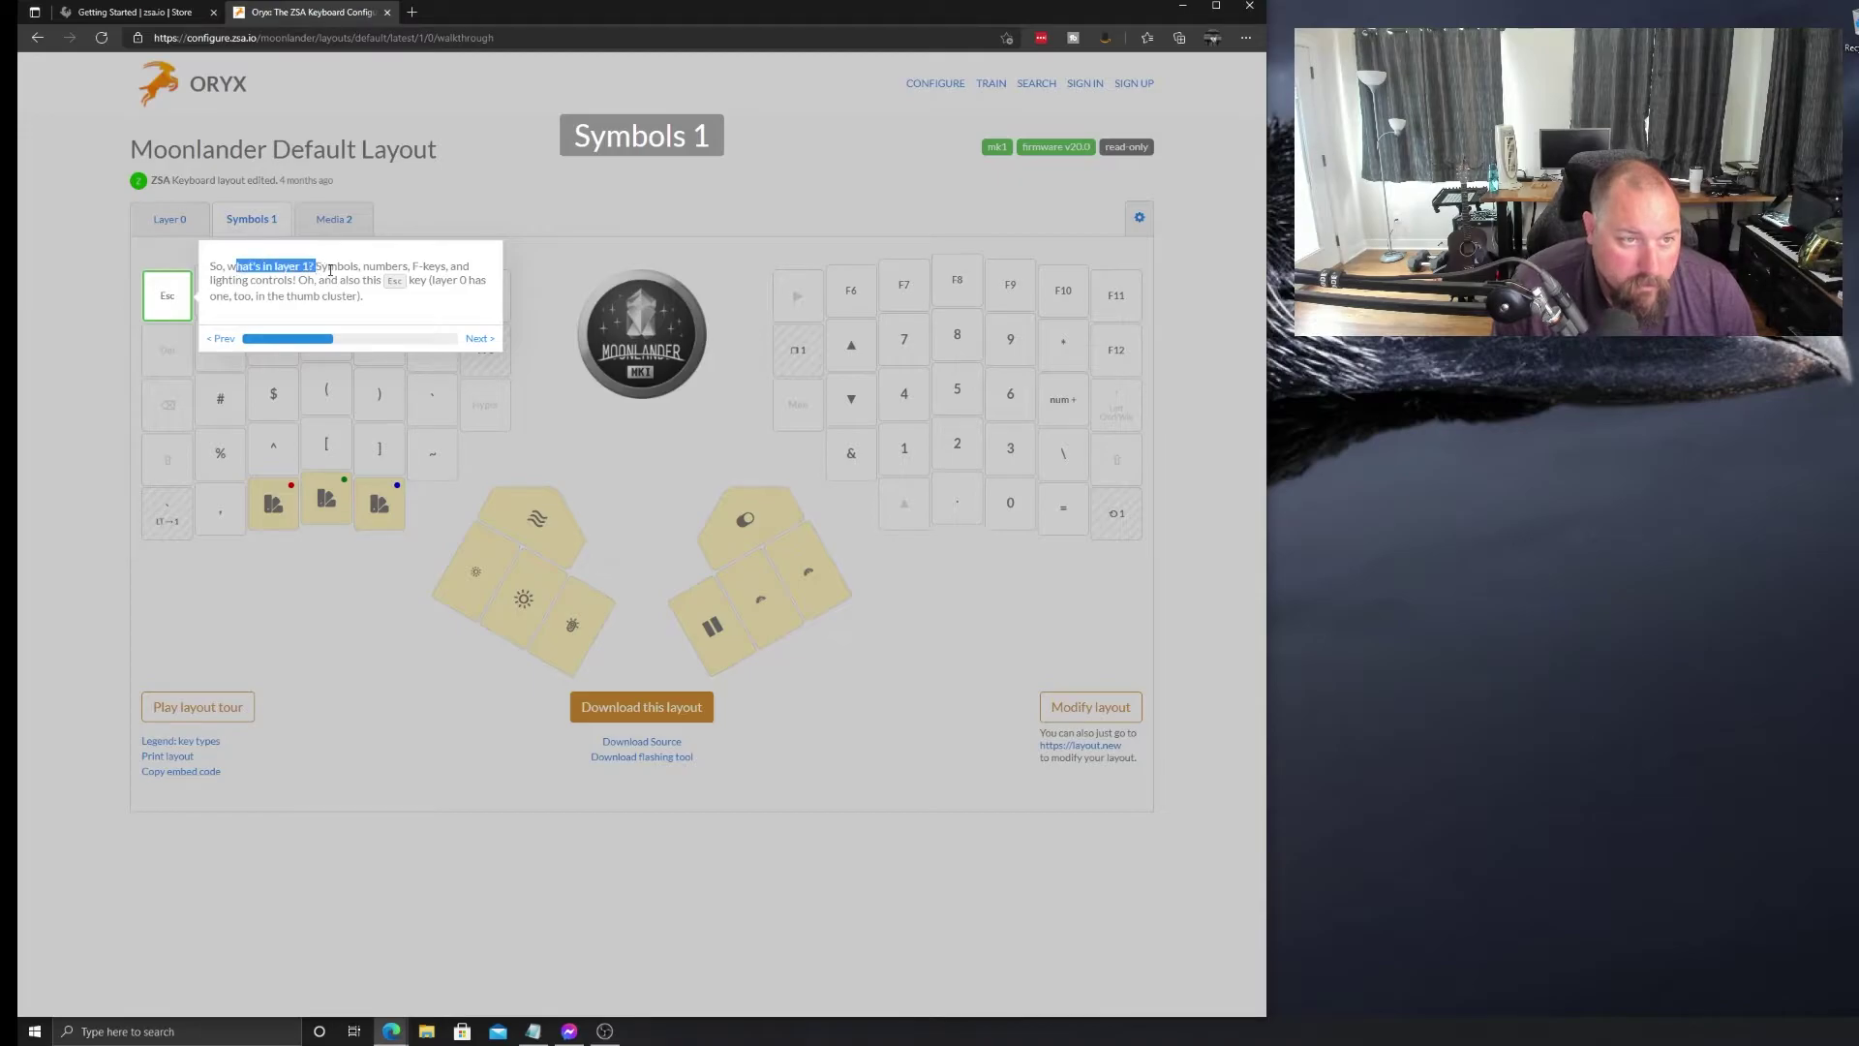
left_click(347, 269)
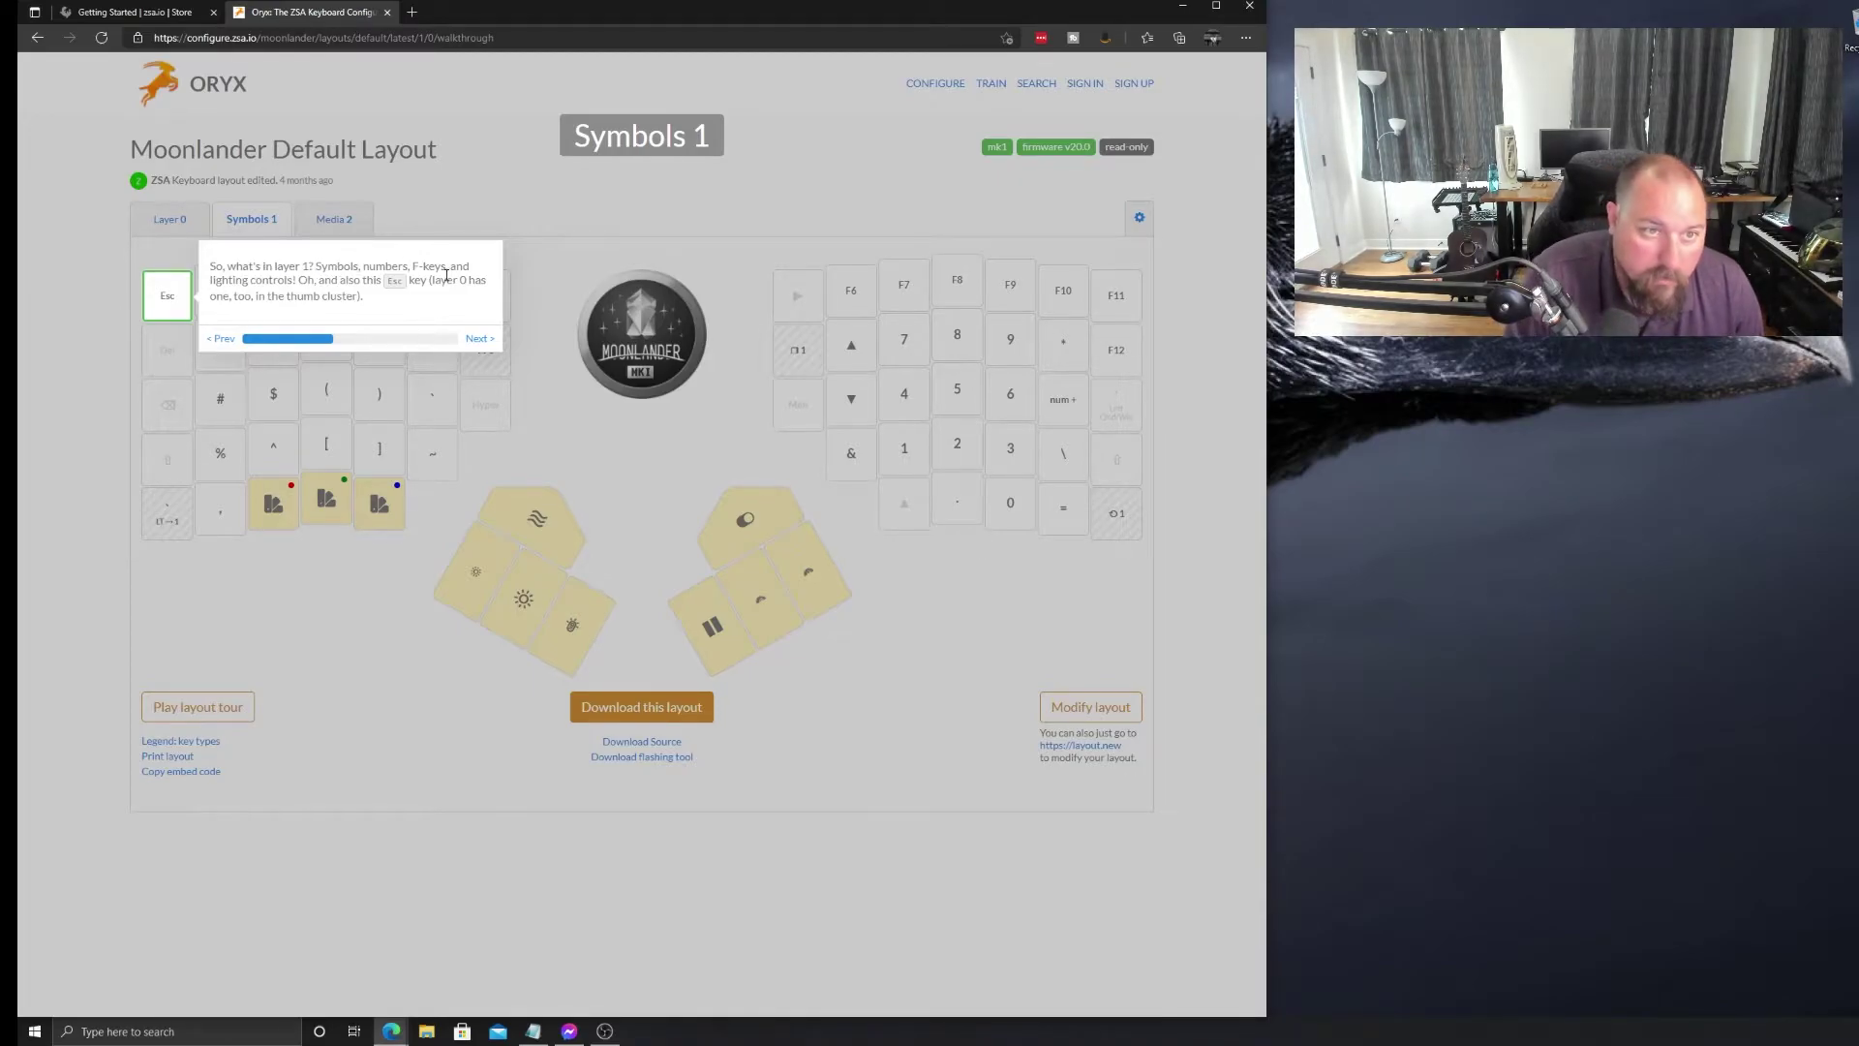
left_click(645, 39)
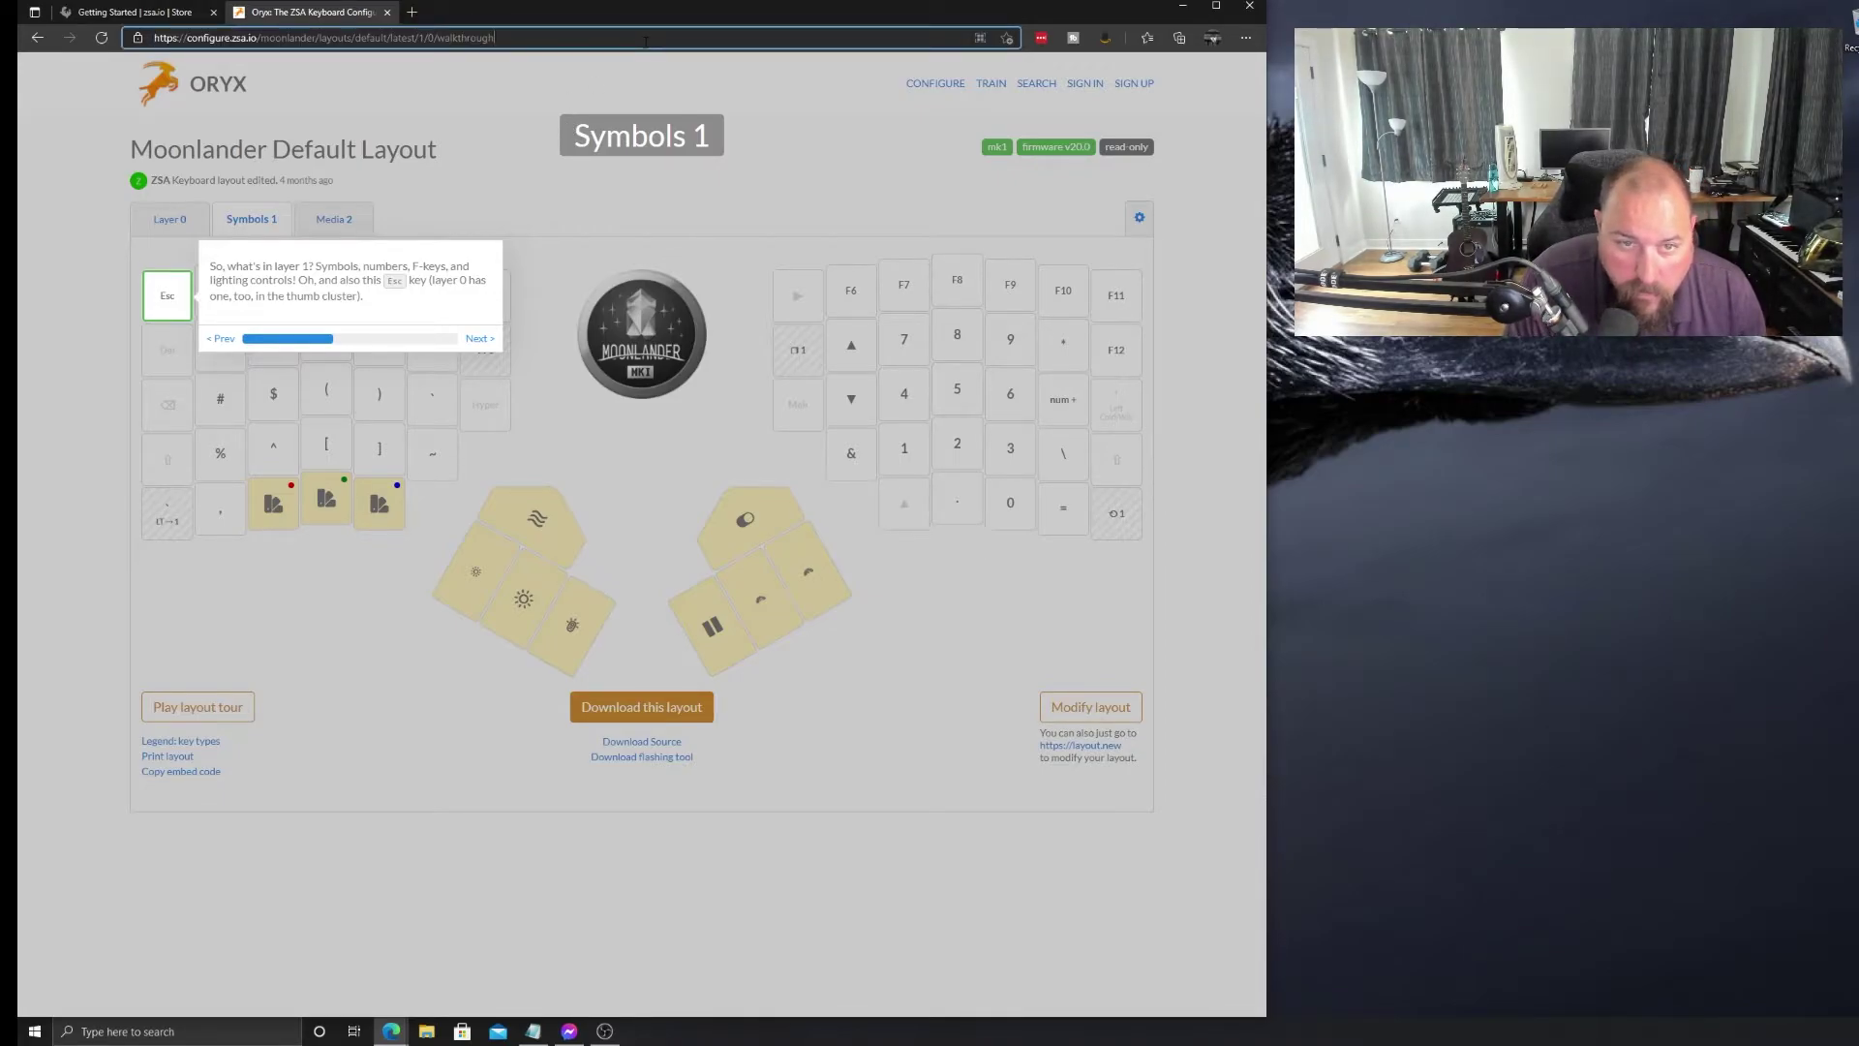
type("54654565")
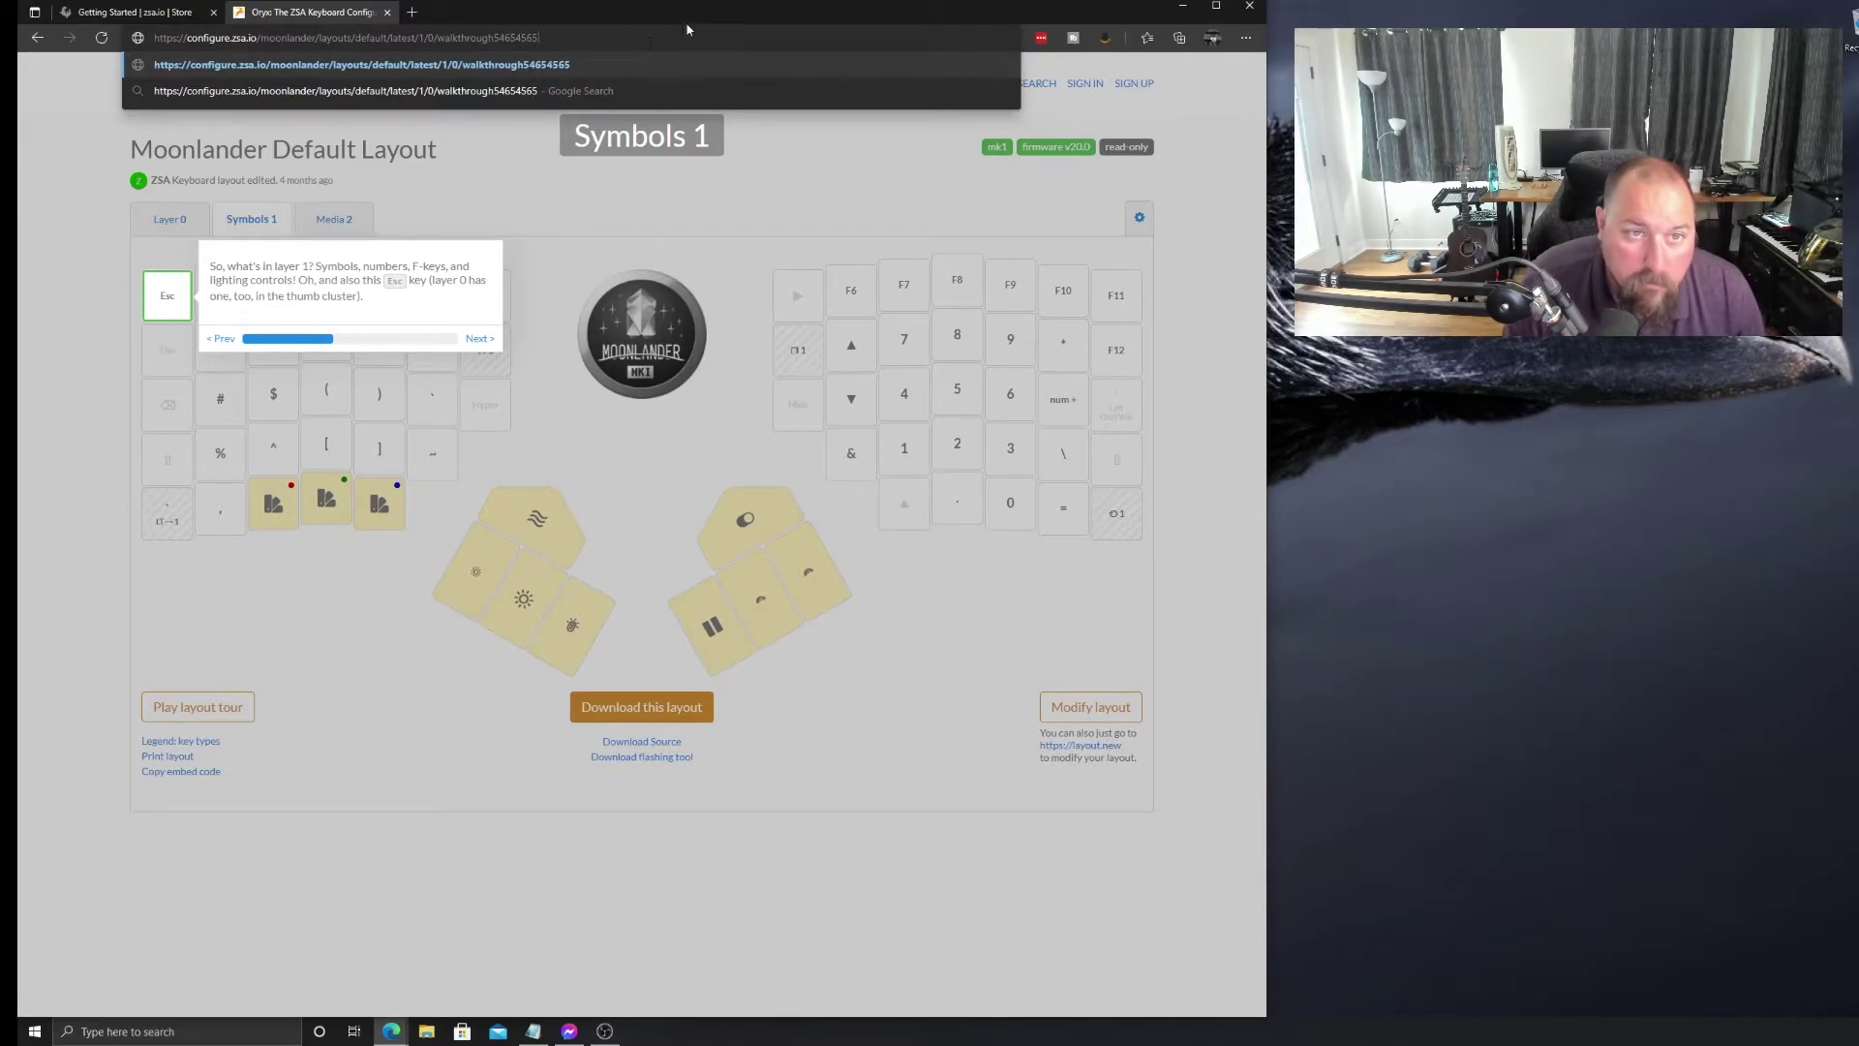
left_click(479, 338)
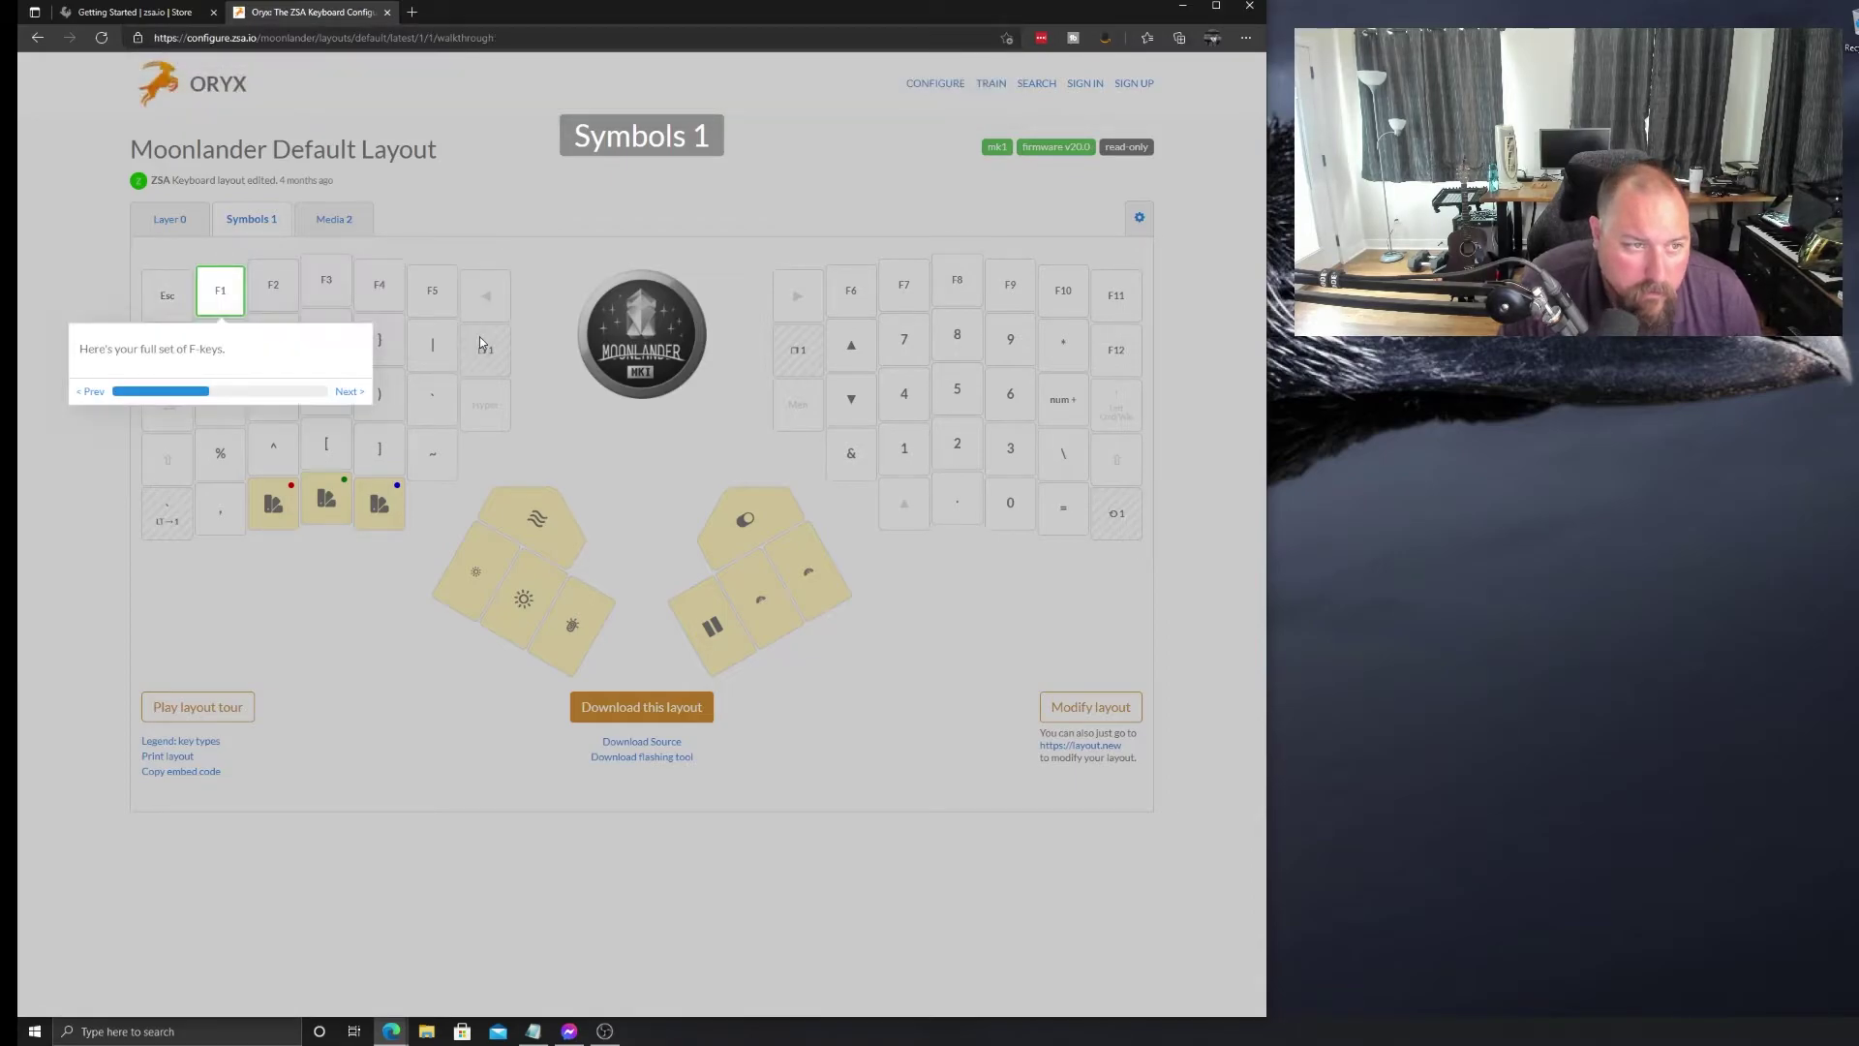
left_click(351, 399)
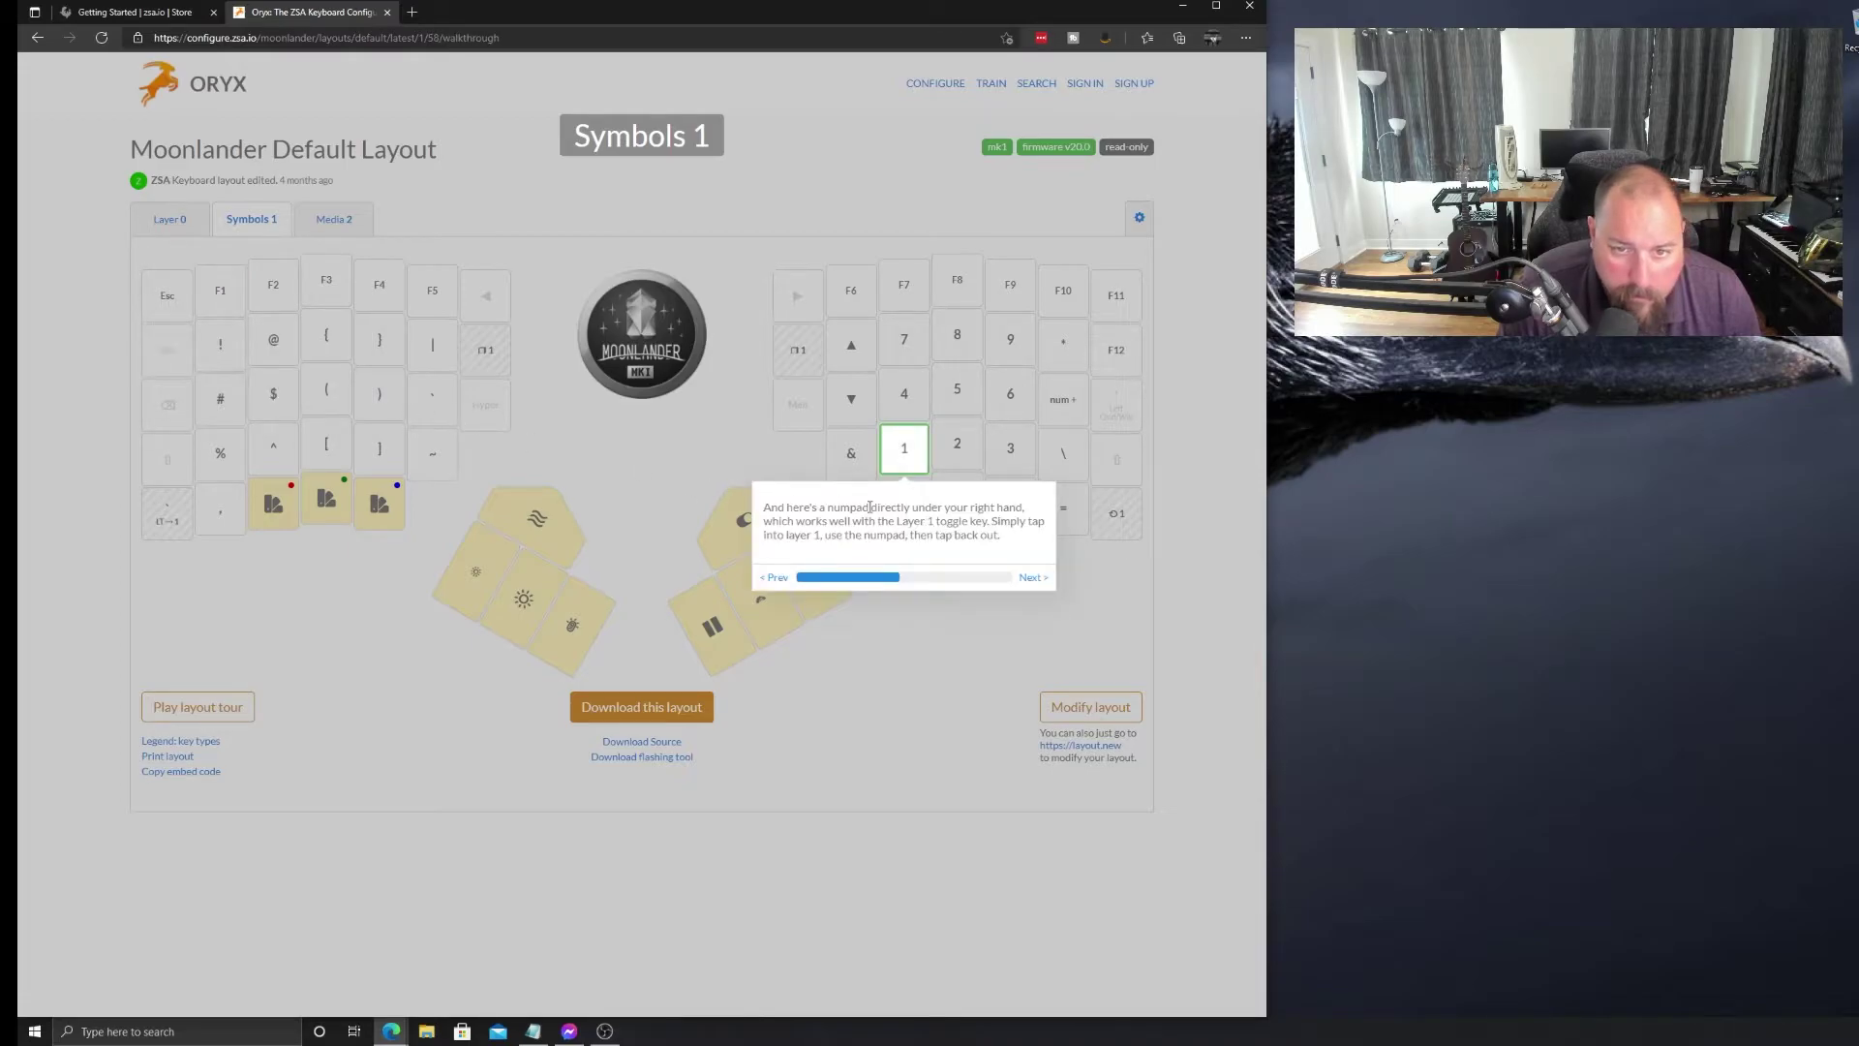
left_click(1031, 577)
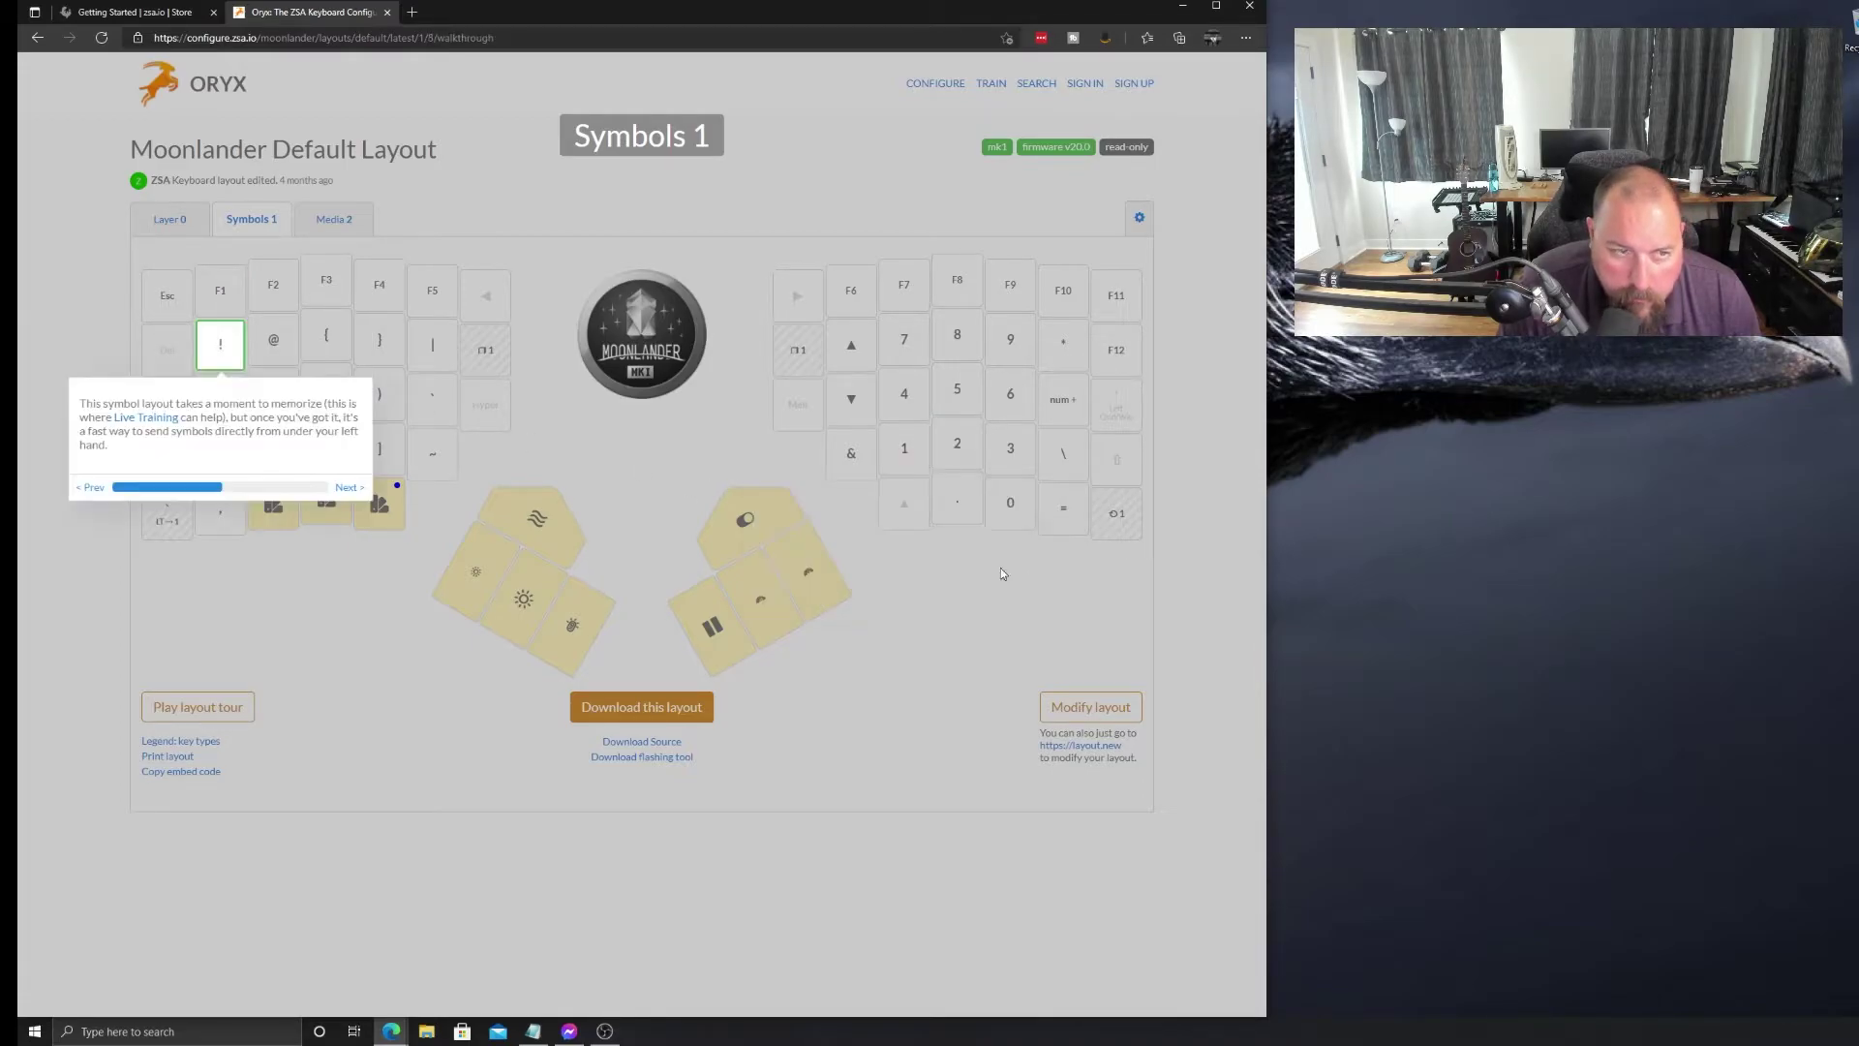
left_click_drag(164, 403, 305, 407)
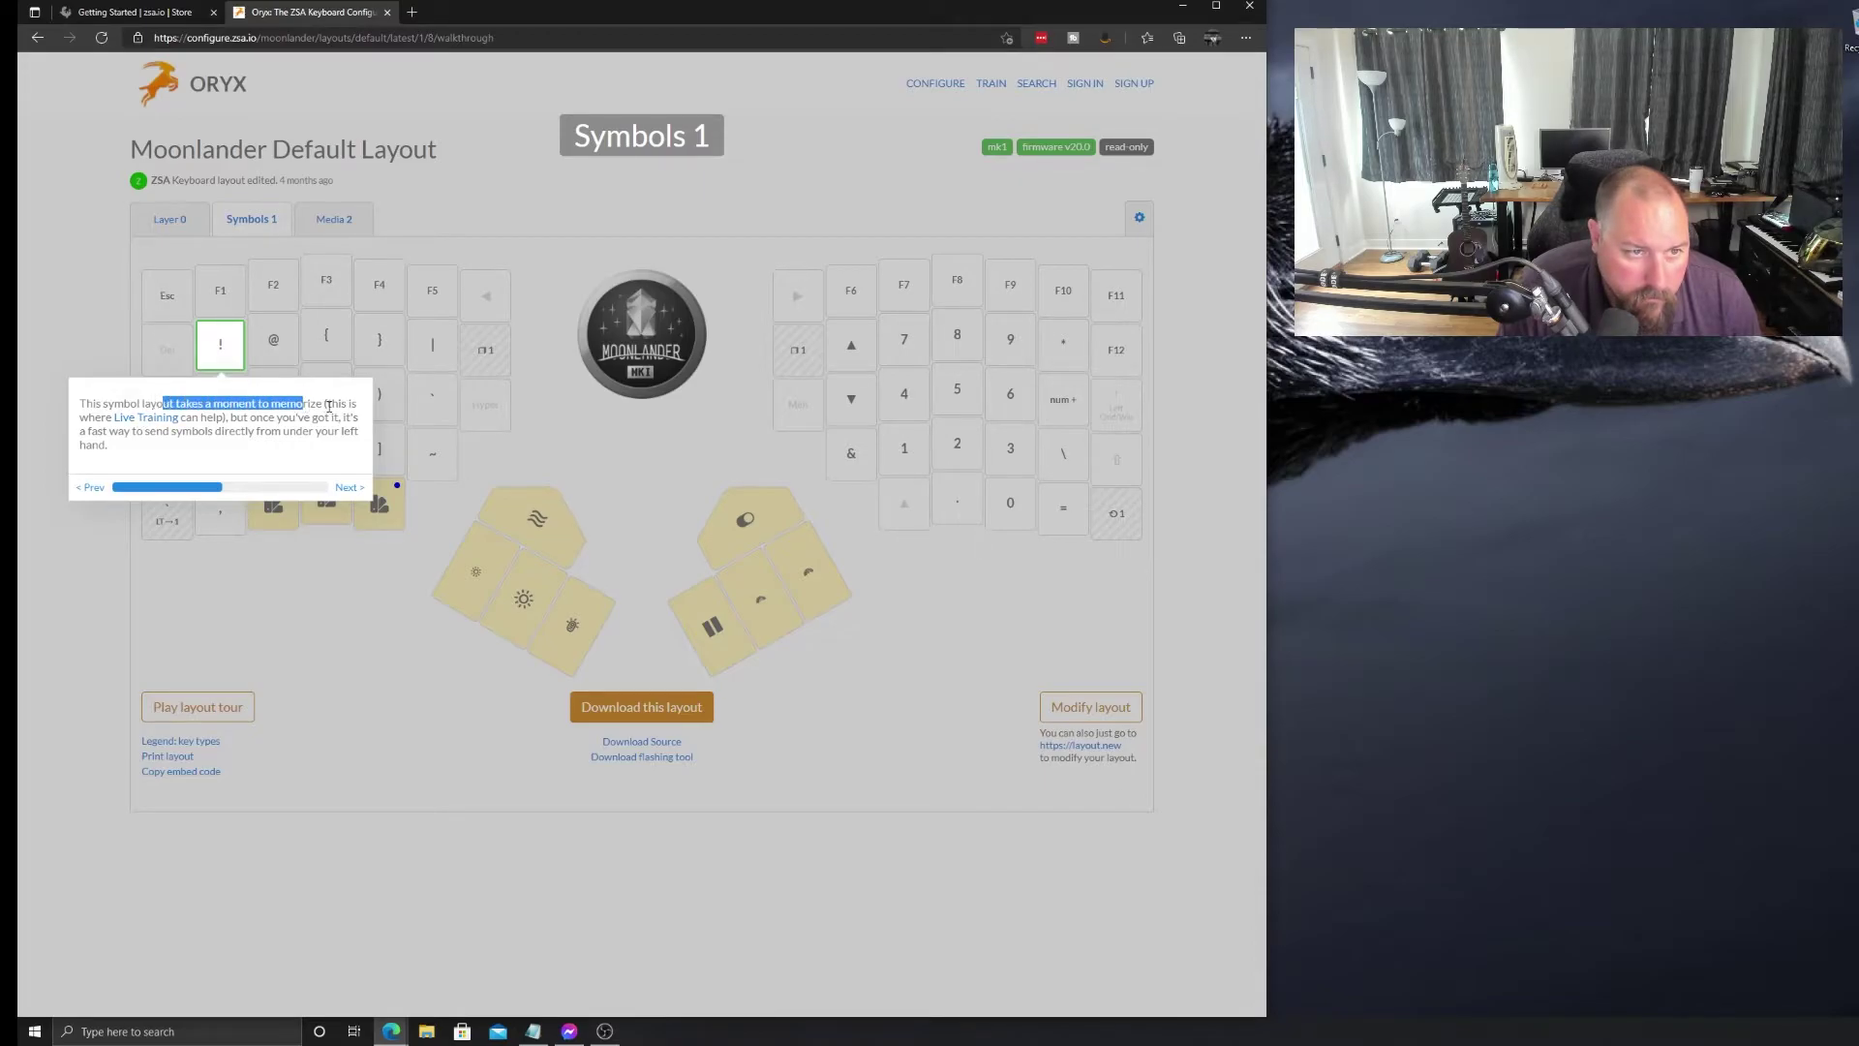
Advance through the lighting toggle, animation mode and brightness tips to the hue-shifting tip
left_click(351, 489)
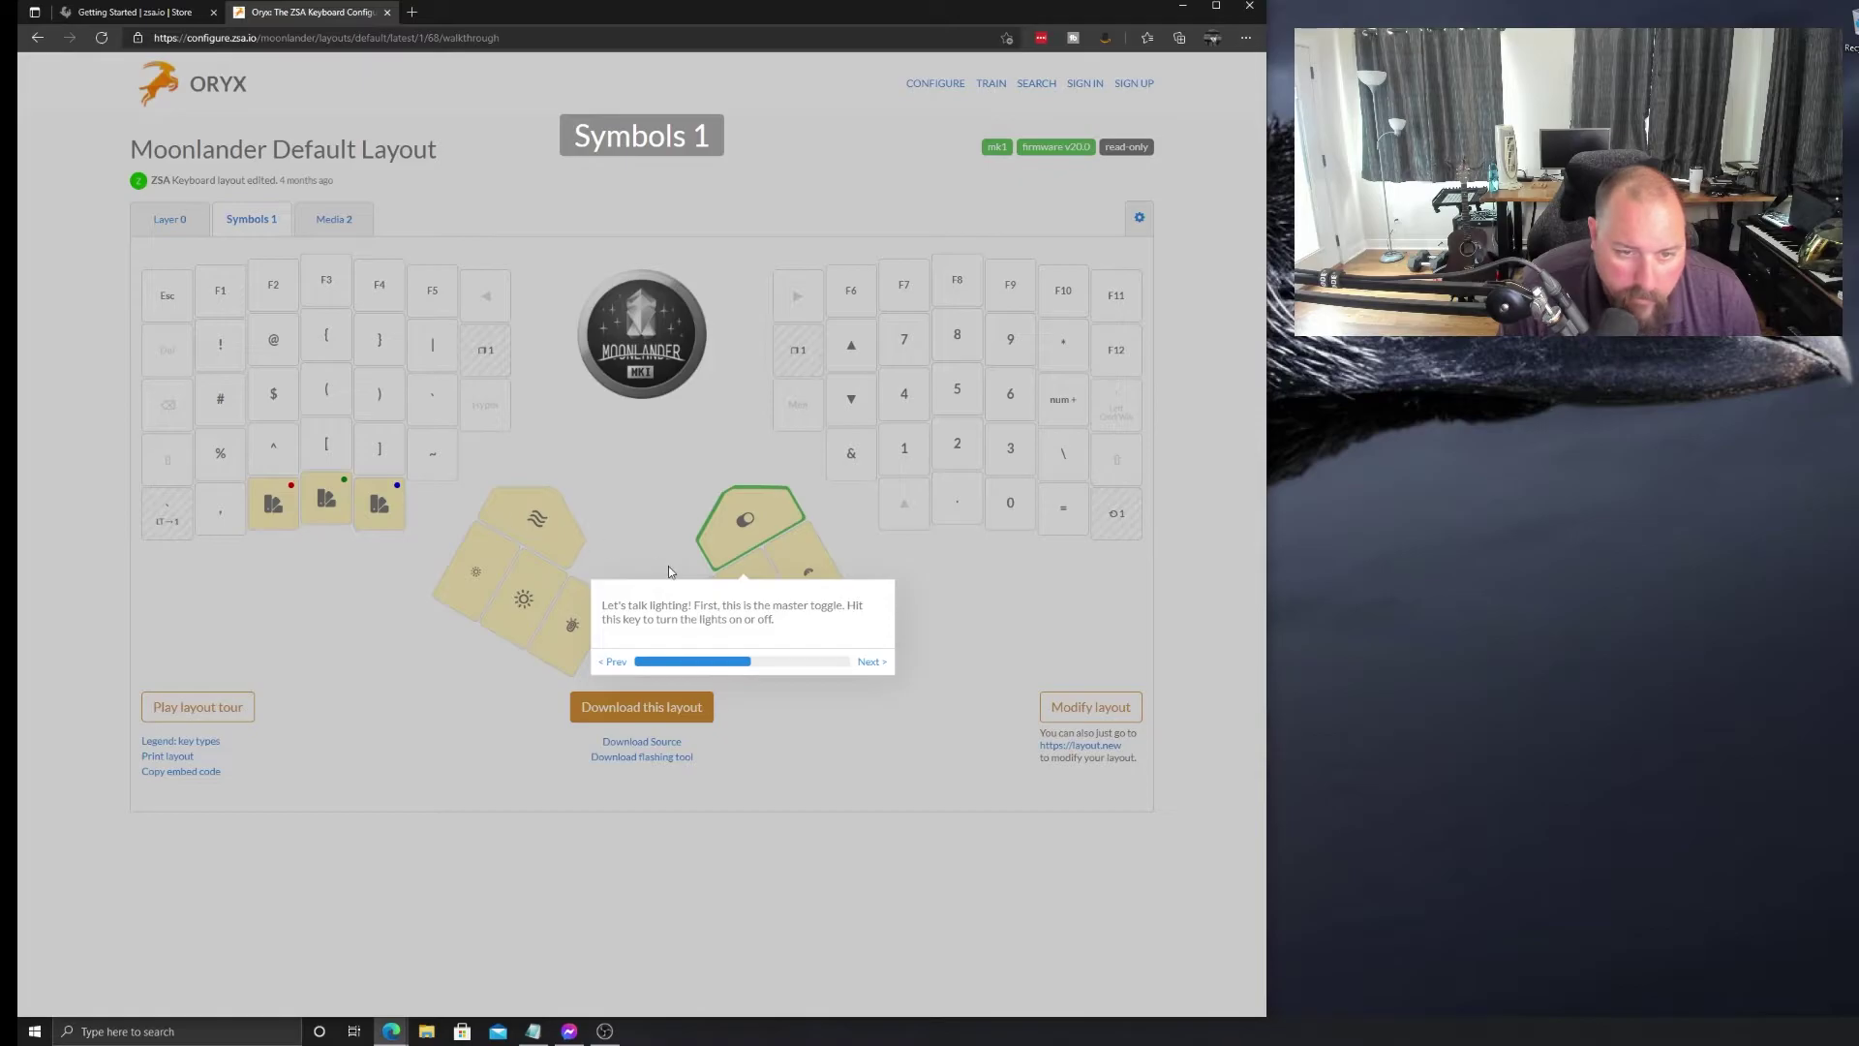
left_click_drag(638, 605, 794, 610)
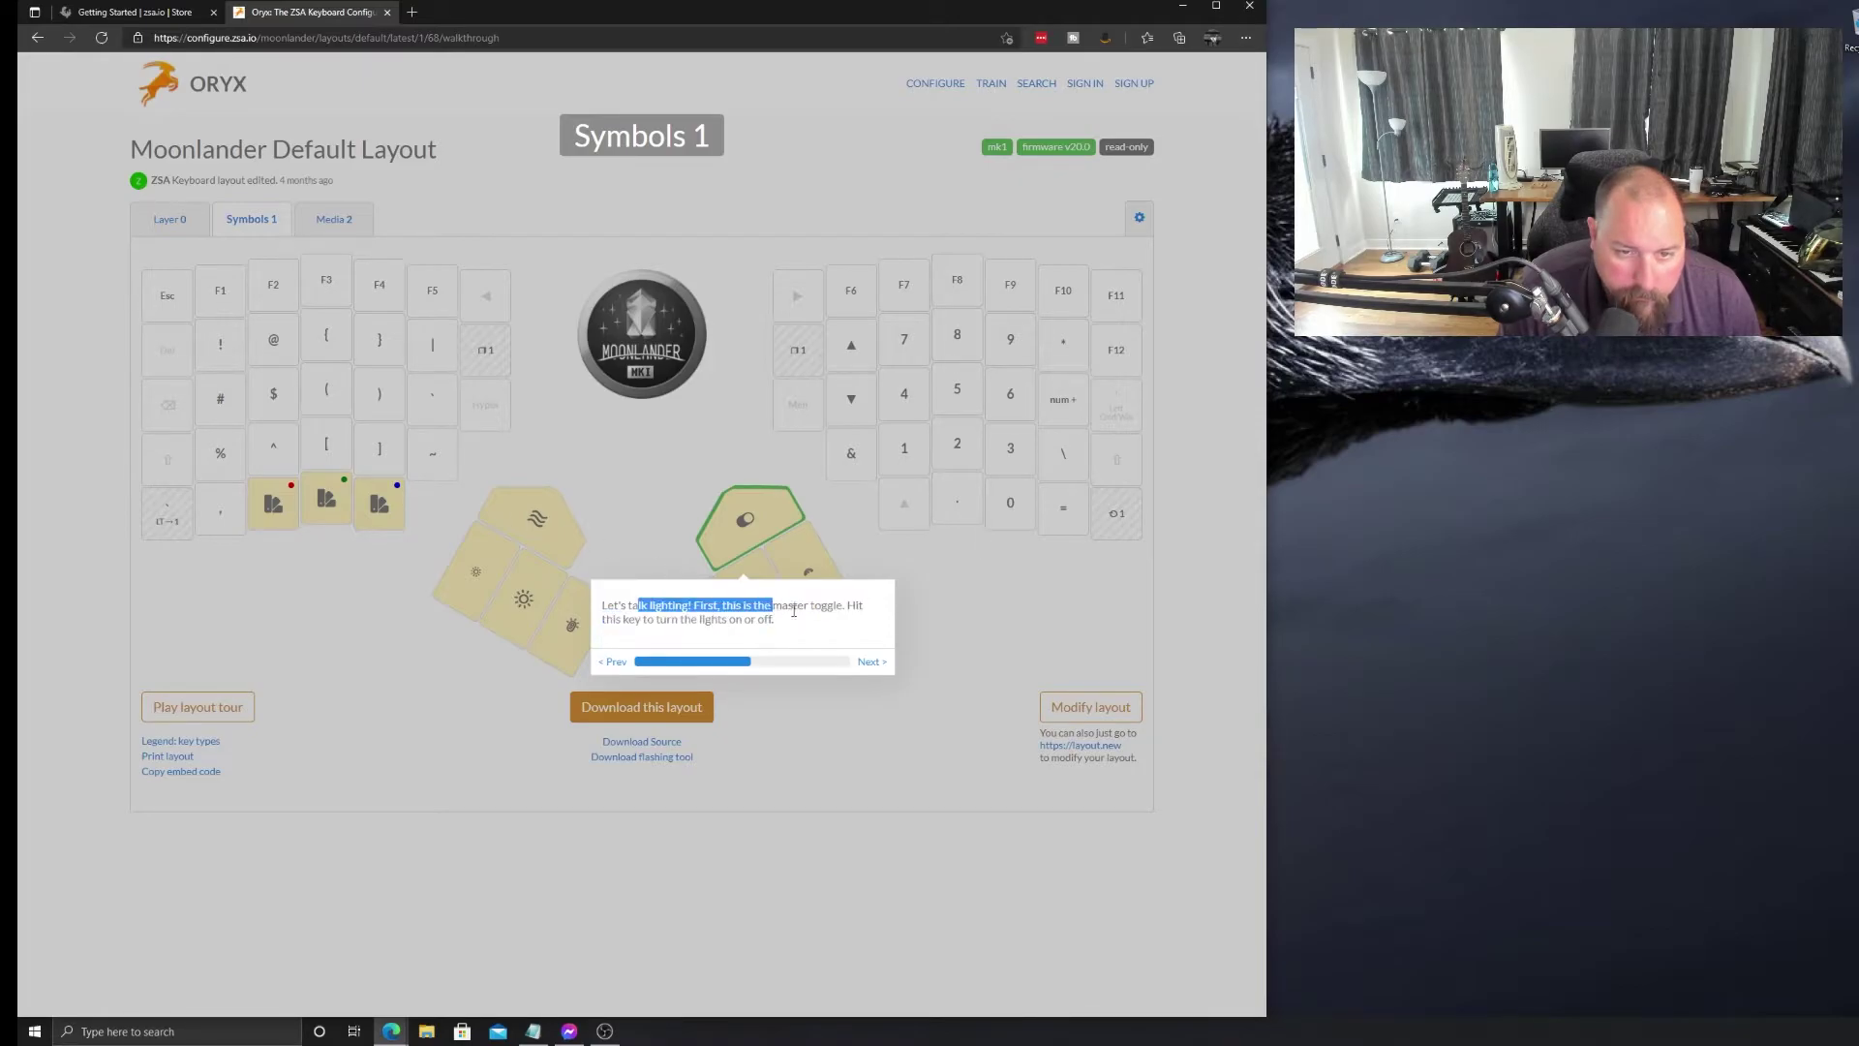
left_click_drag(631, 618, 788, 623)
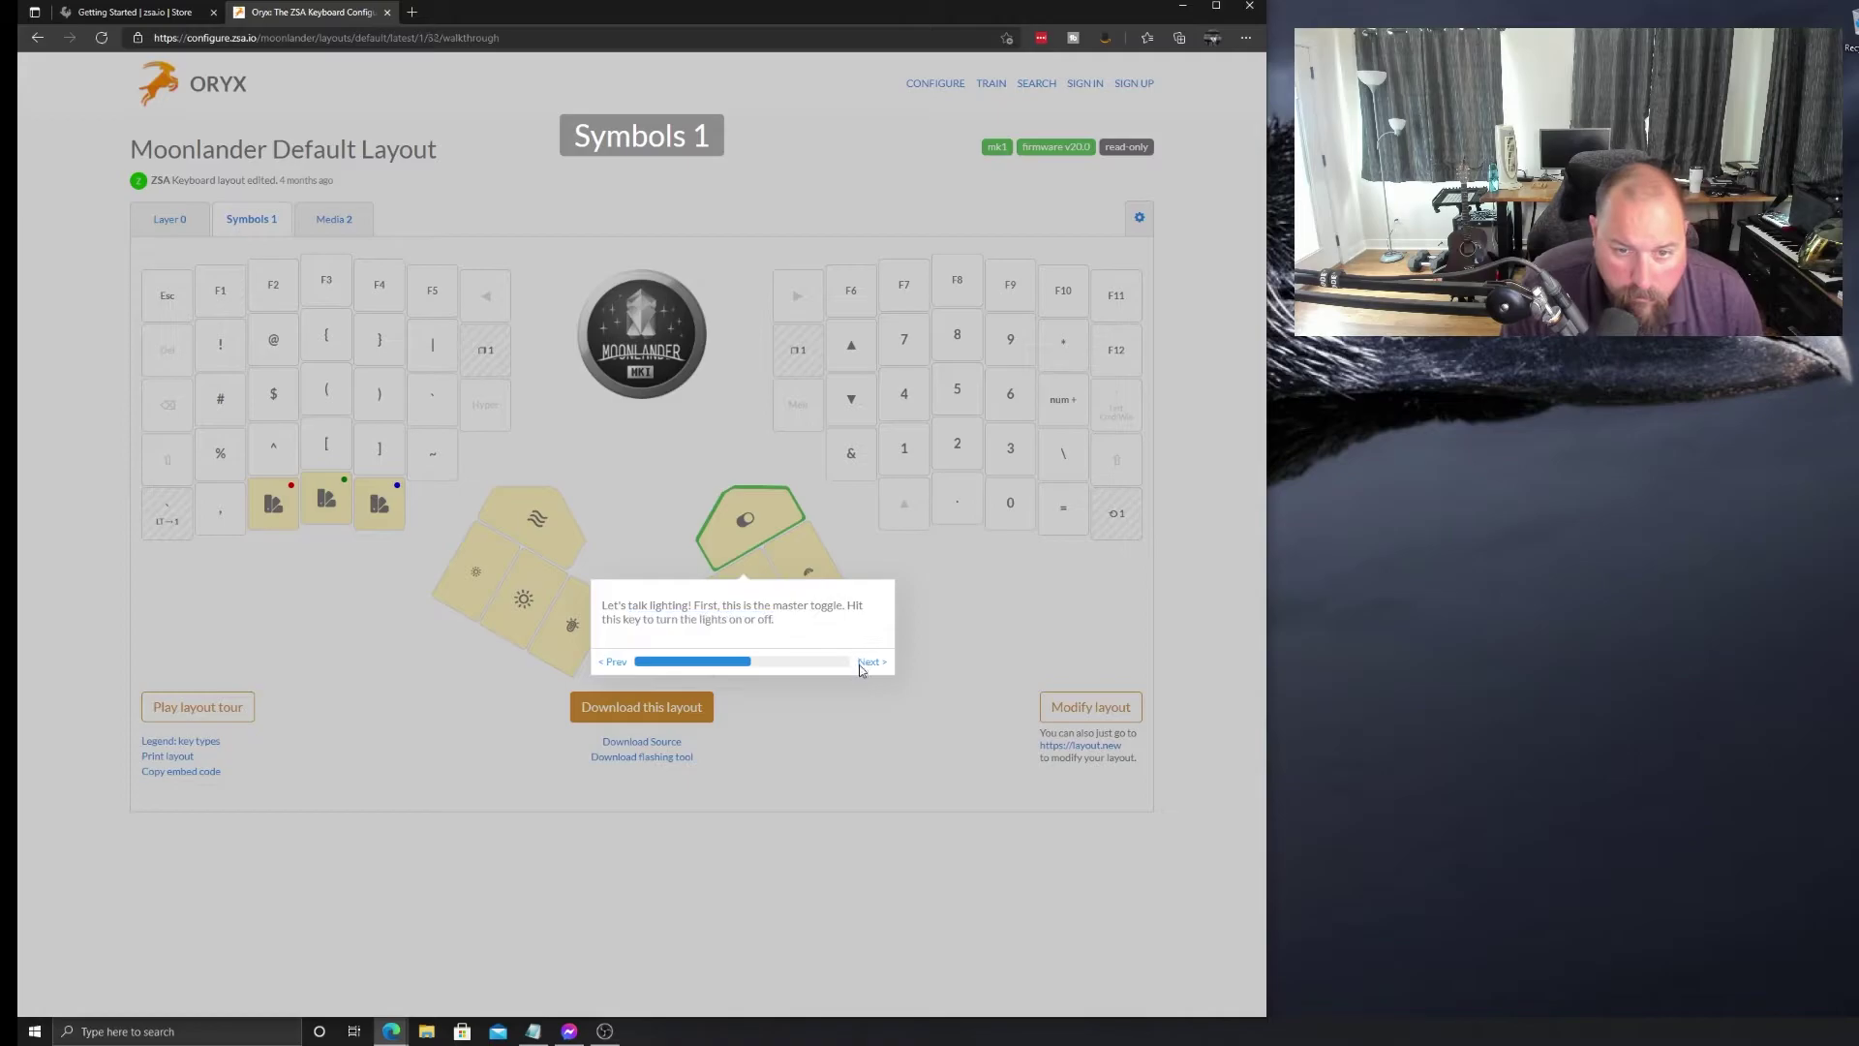
left_click(858, 664)
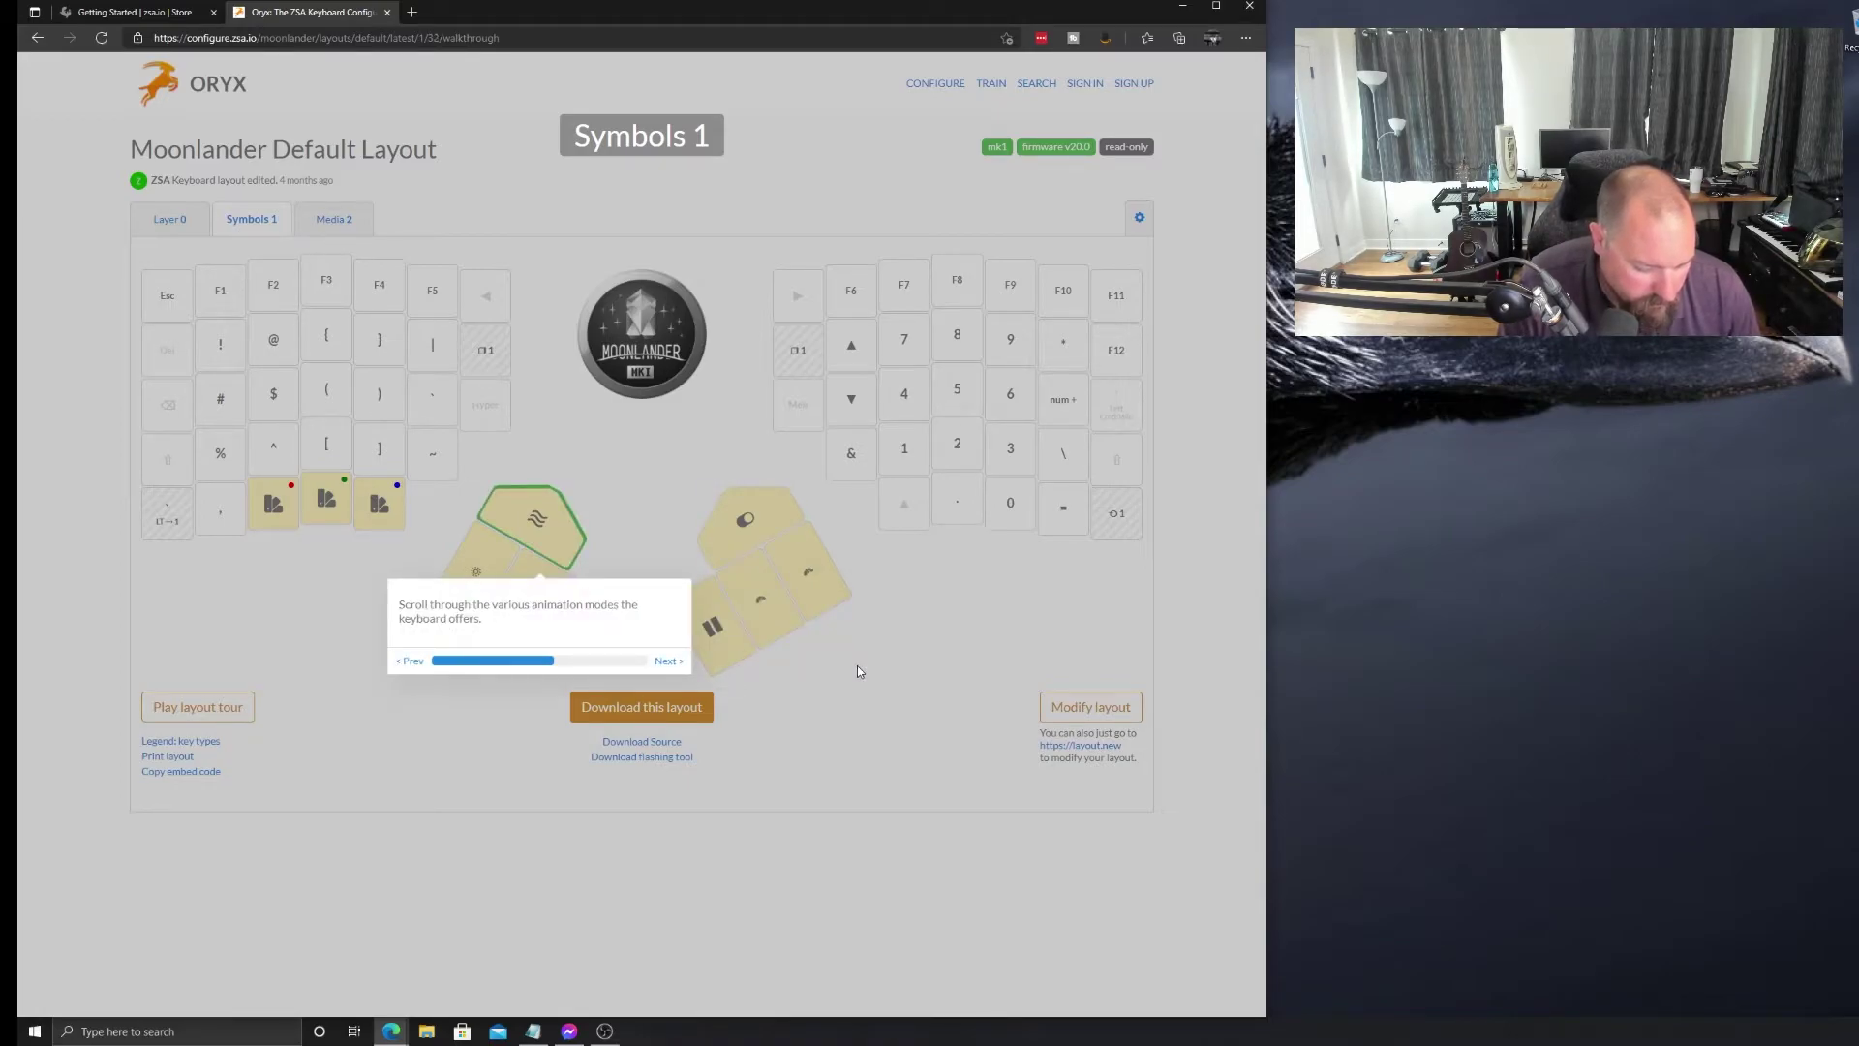
left_click(667, 661)
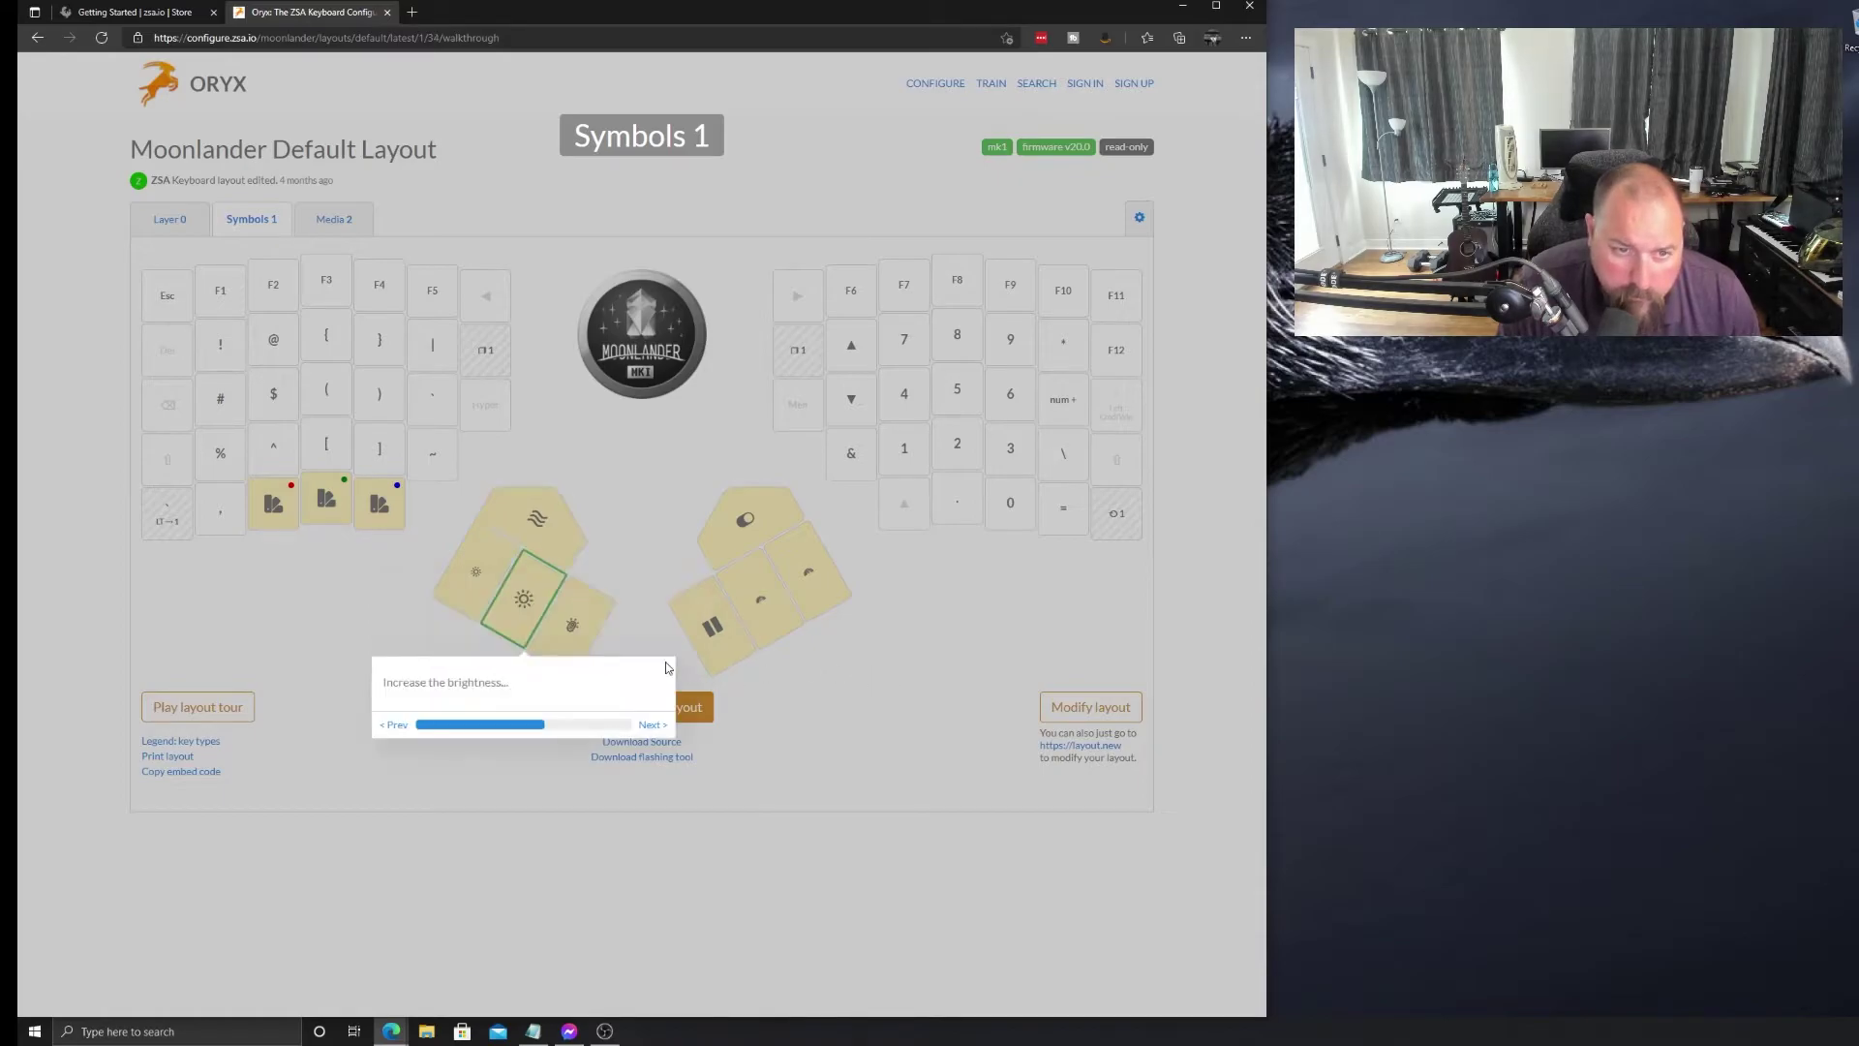
left_click(650, 725)
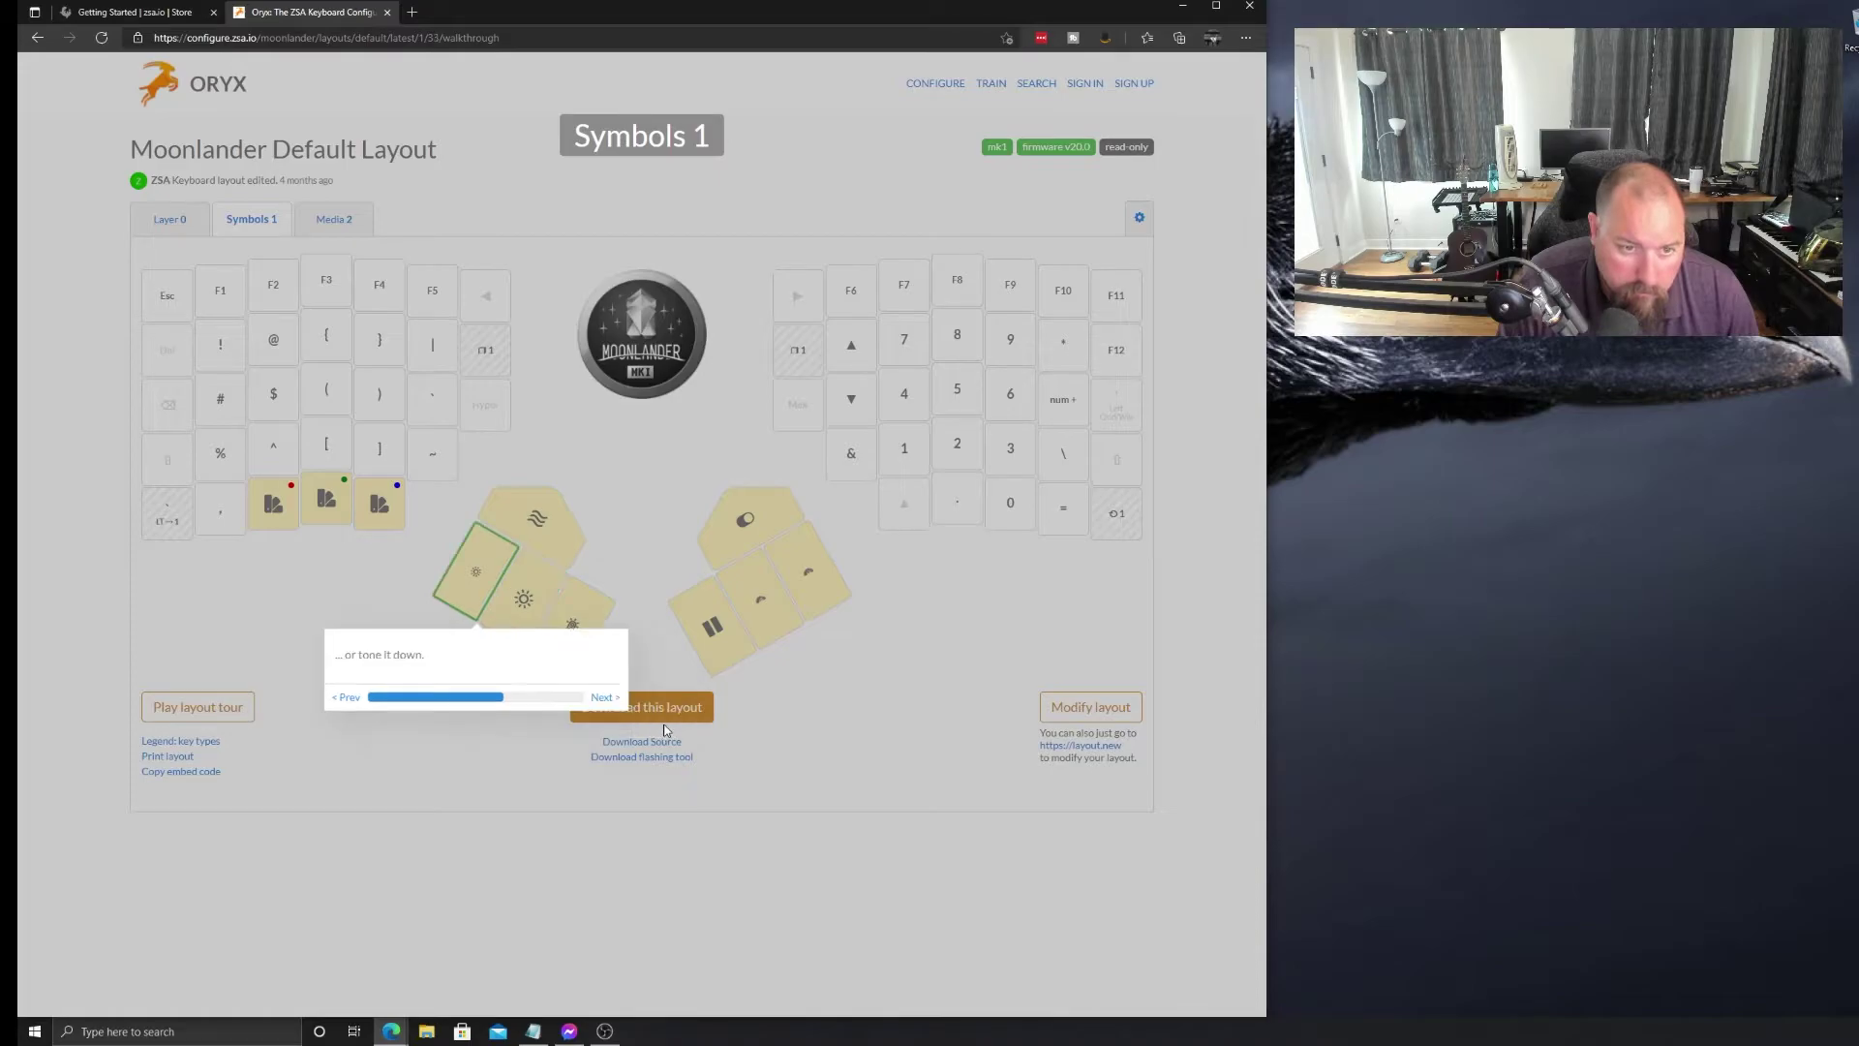
left_click(607, 705)
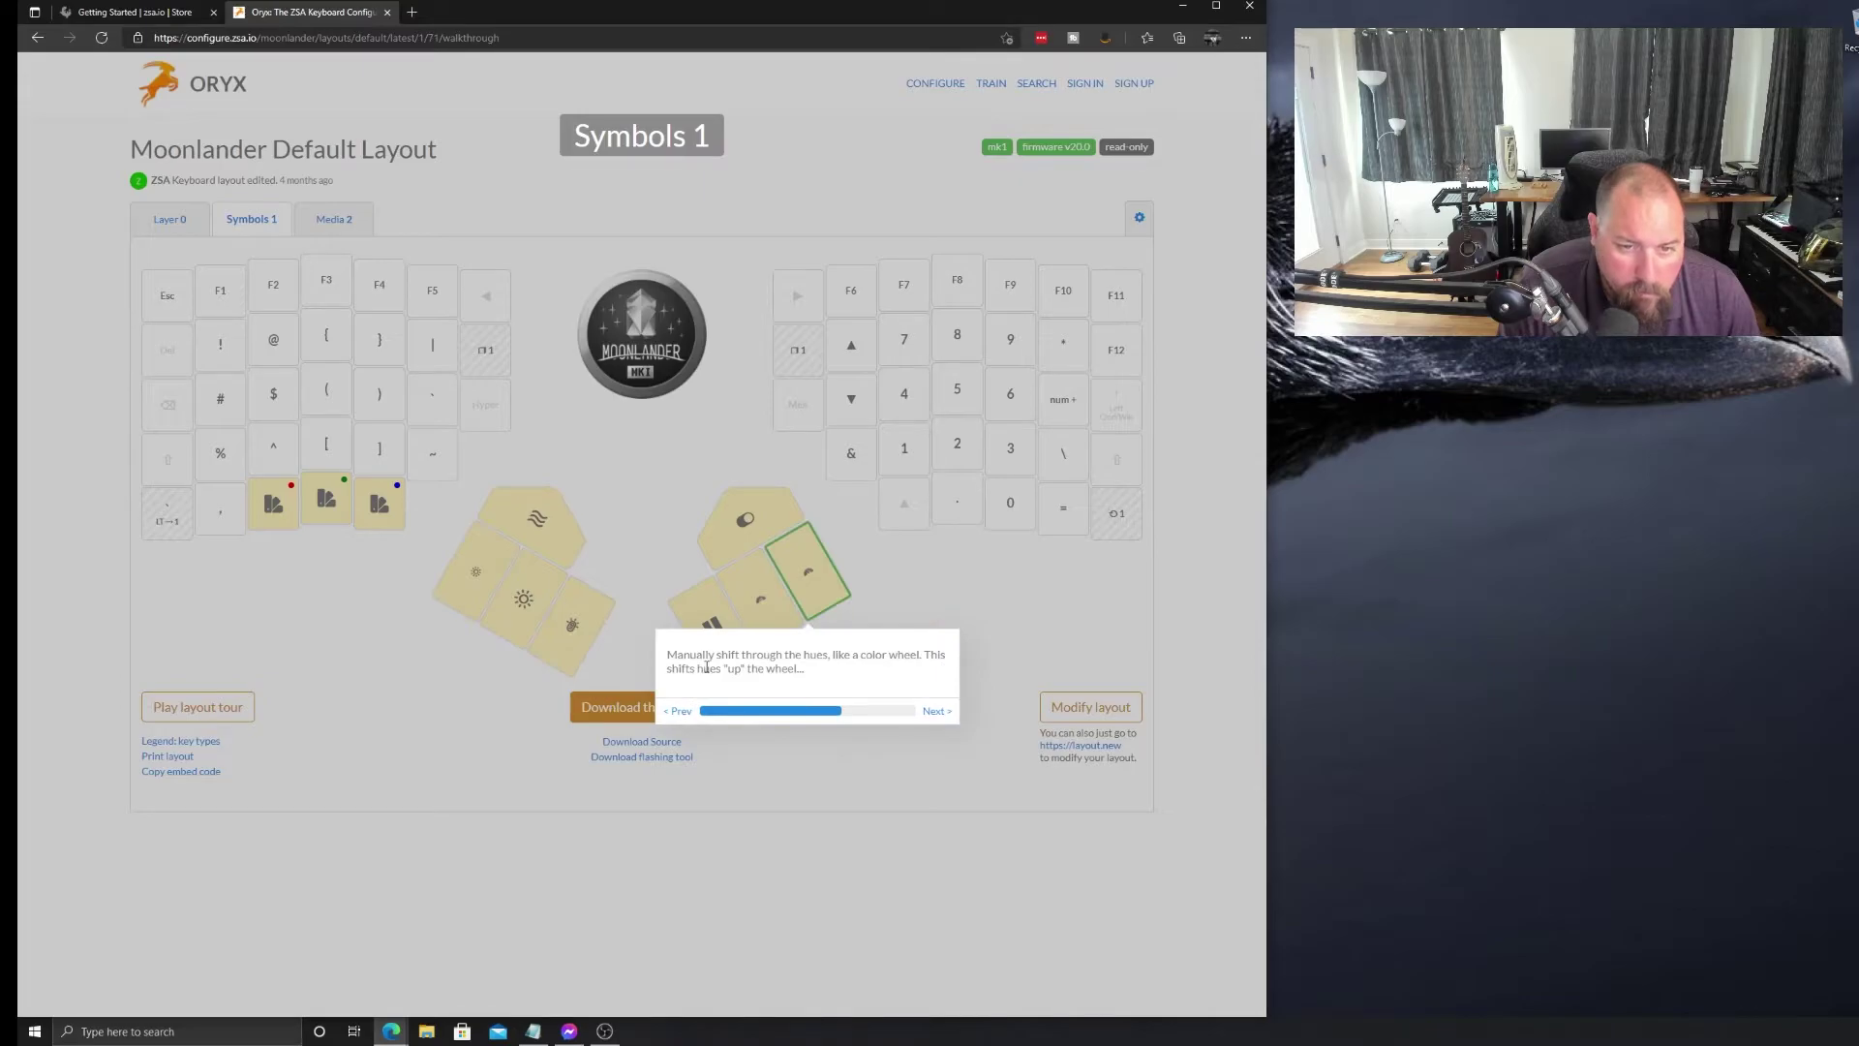
Read the hue and keyboard colour tips, pass Toggle Layer Colors, and continue back to Layer 0
left_click_drag(689, 655, 862, 658)
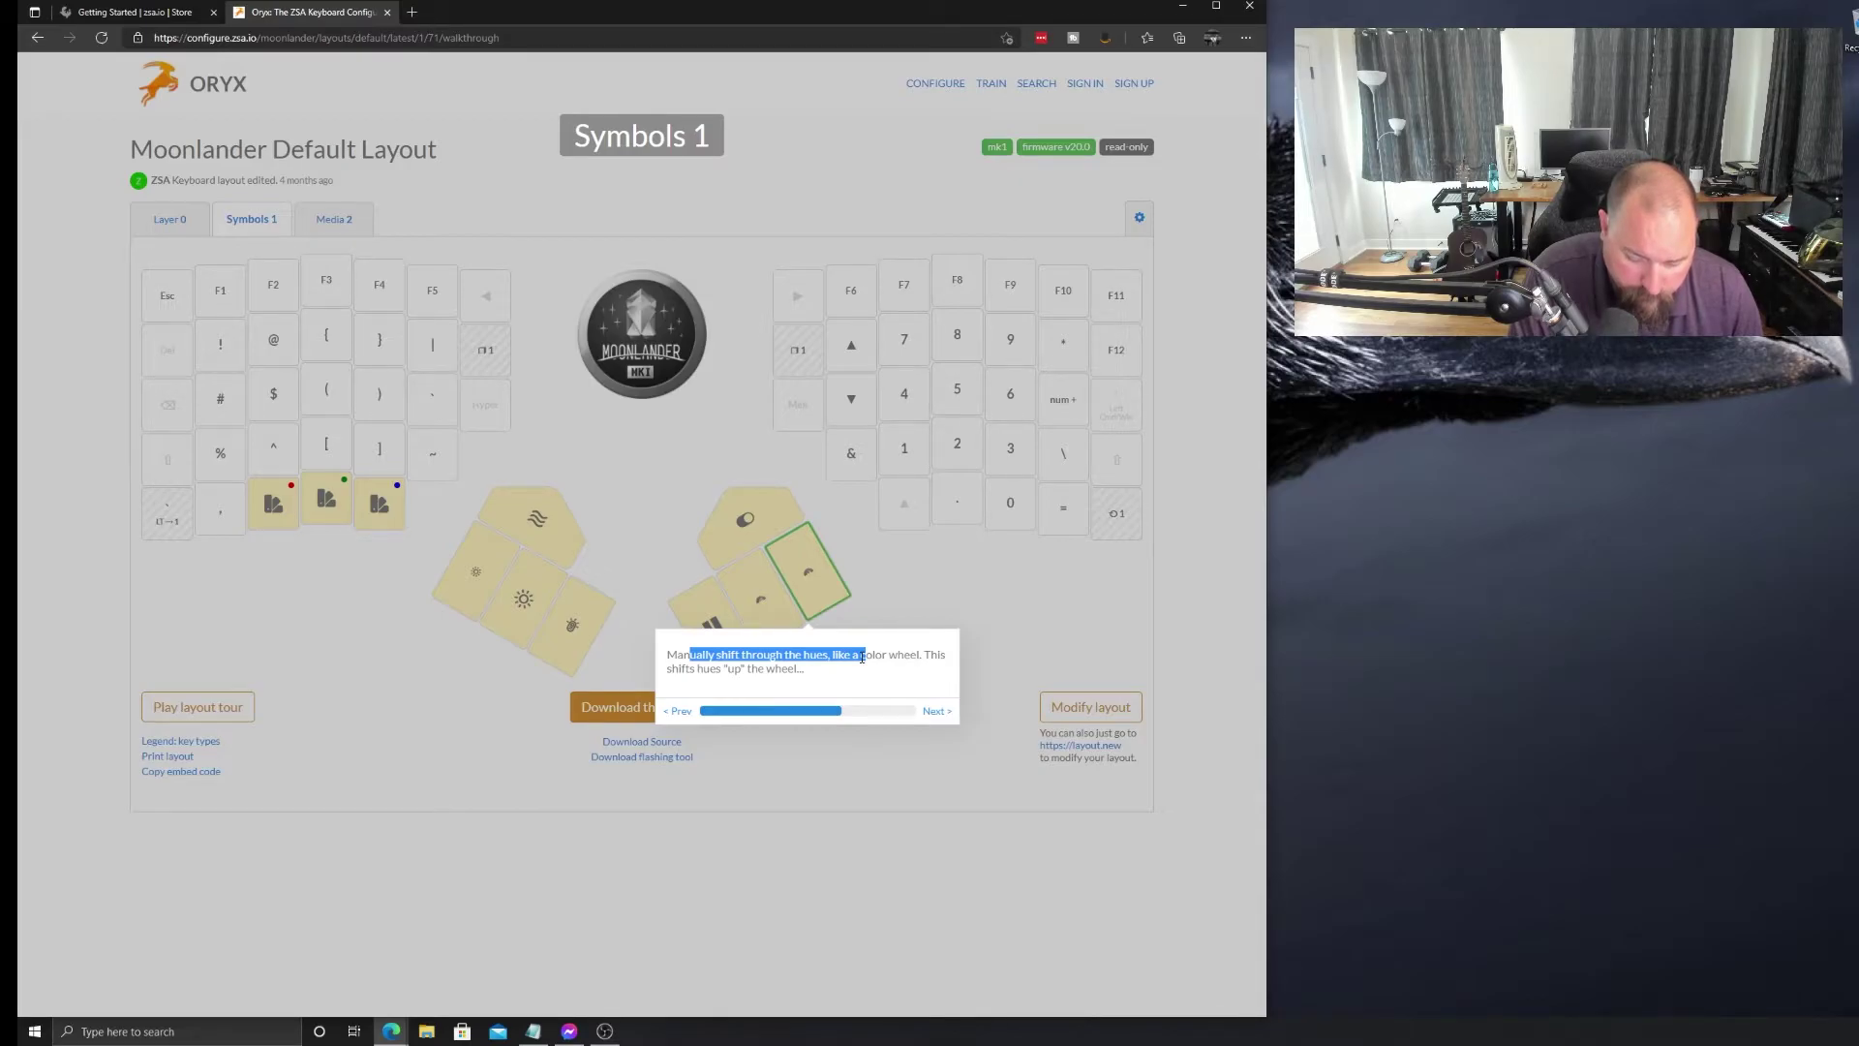
left_click(935, 712)
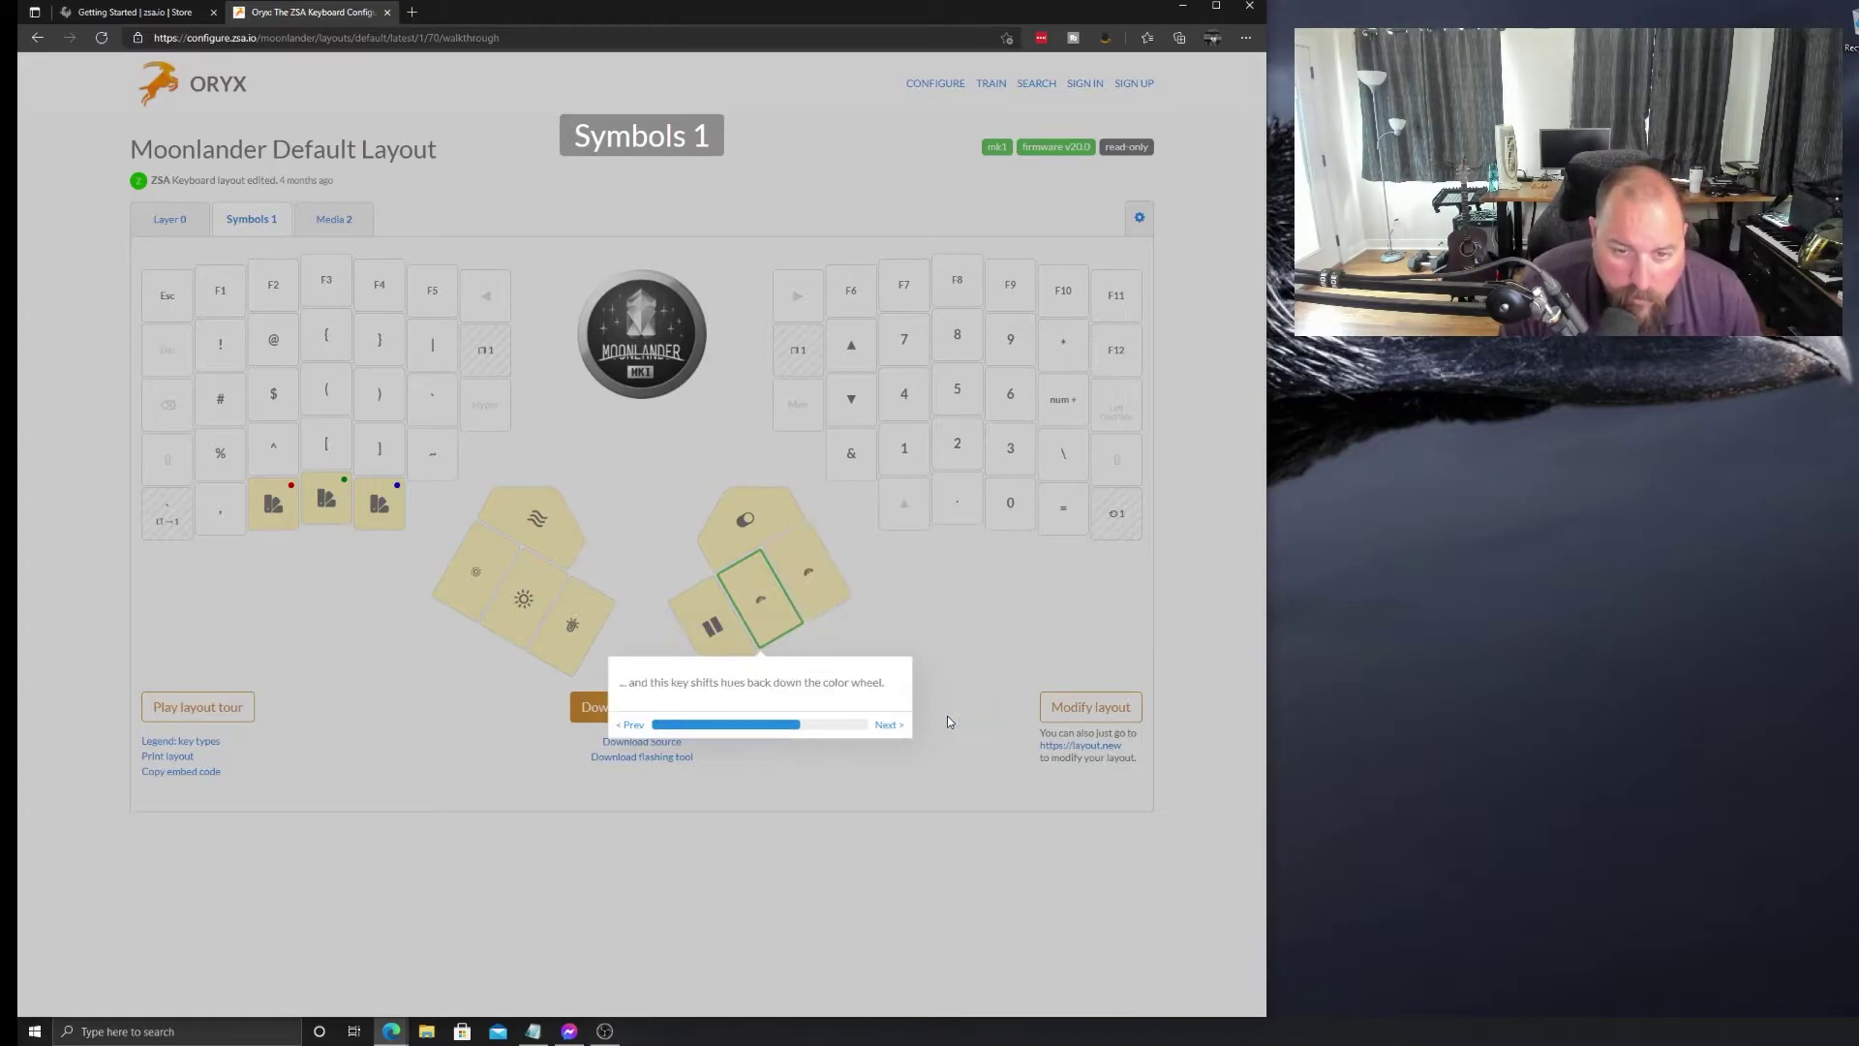
left_click(891, 726)
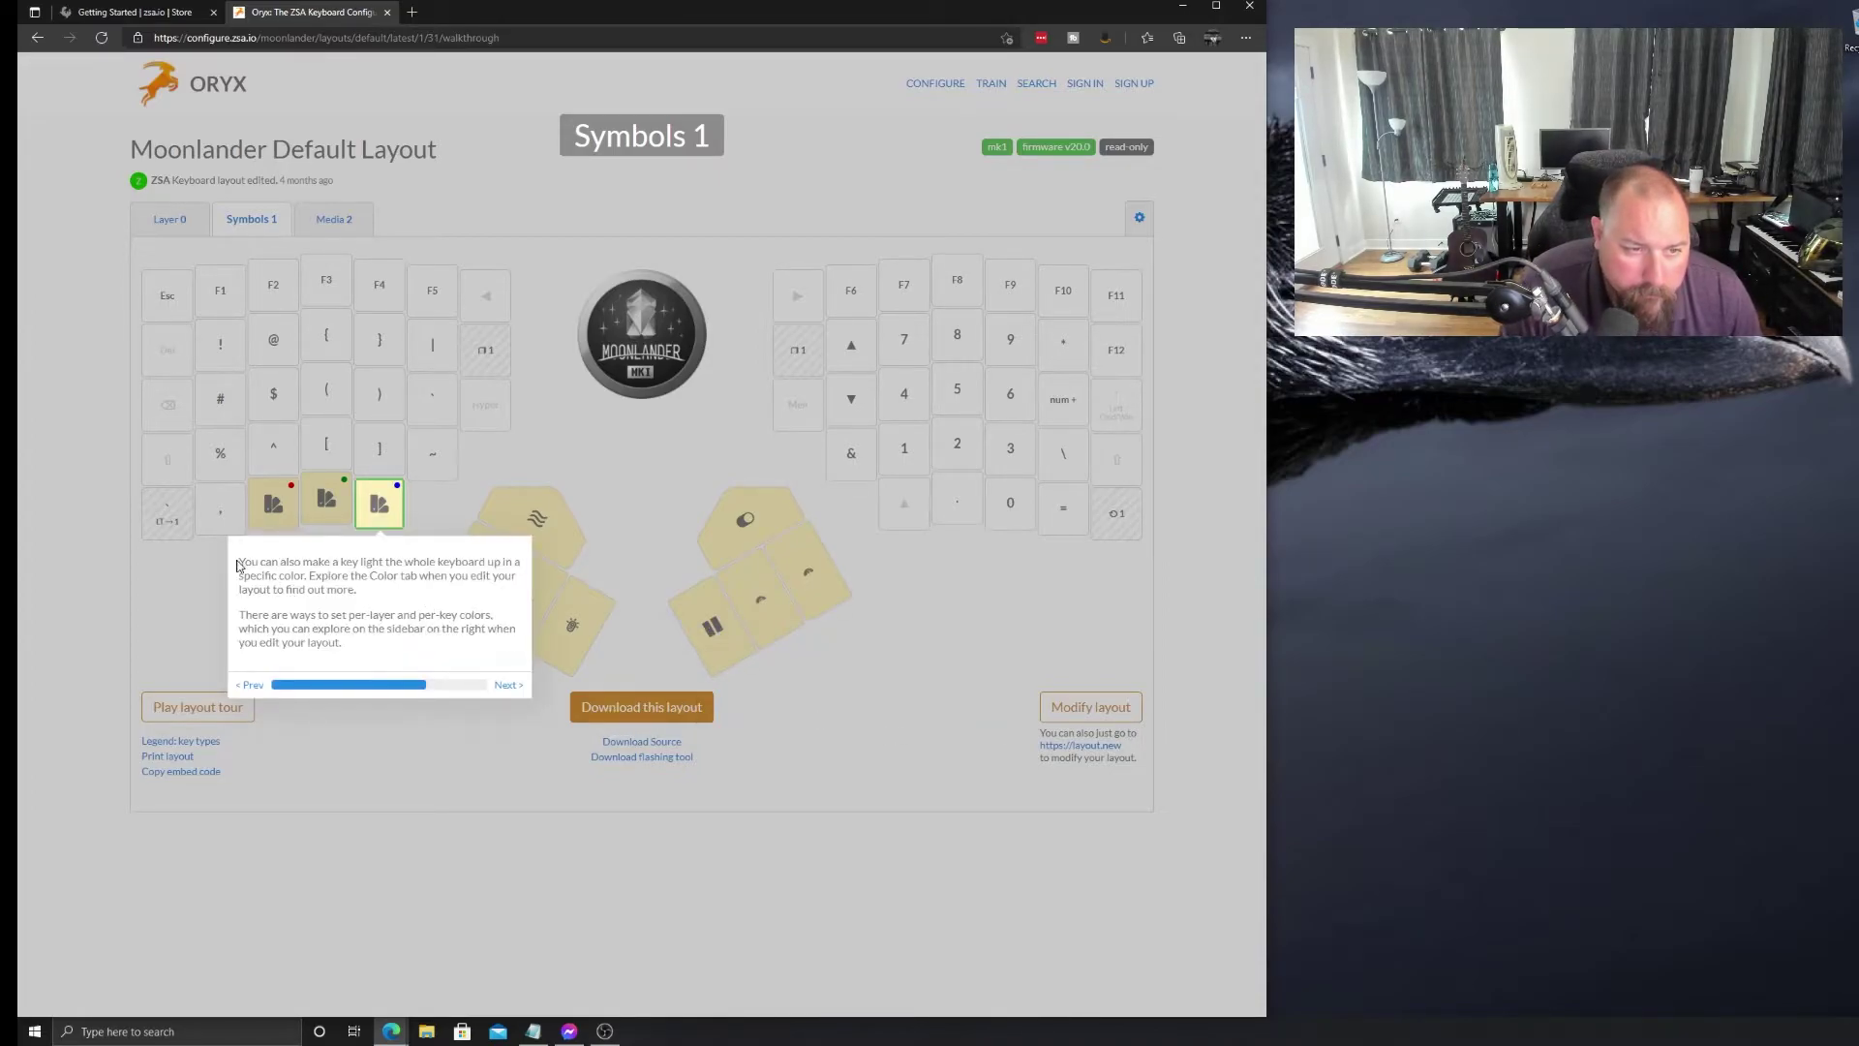
left_click_drag(242, 562, 387, 590)
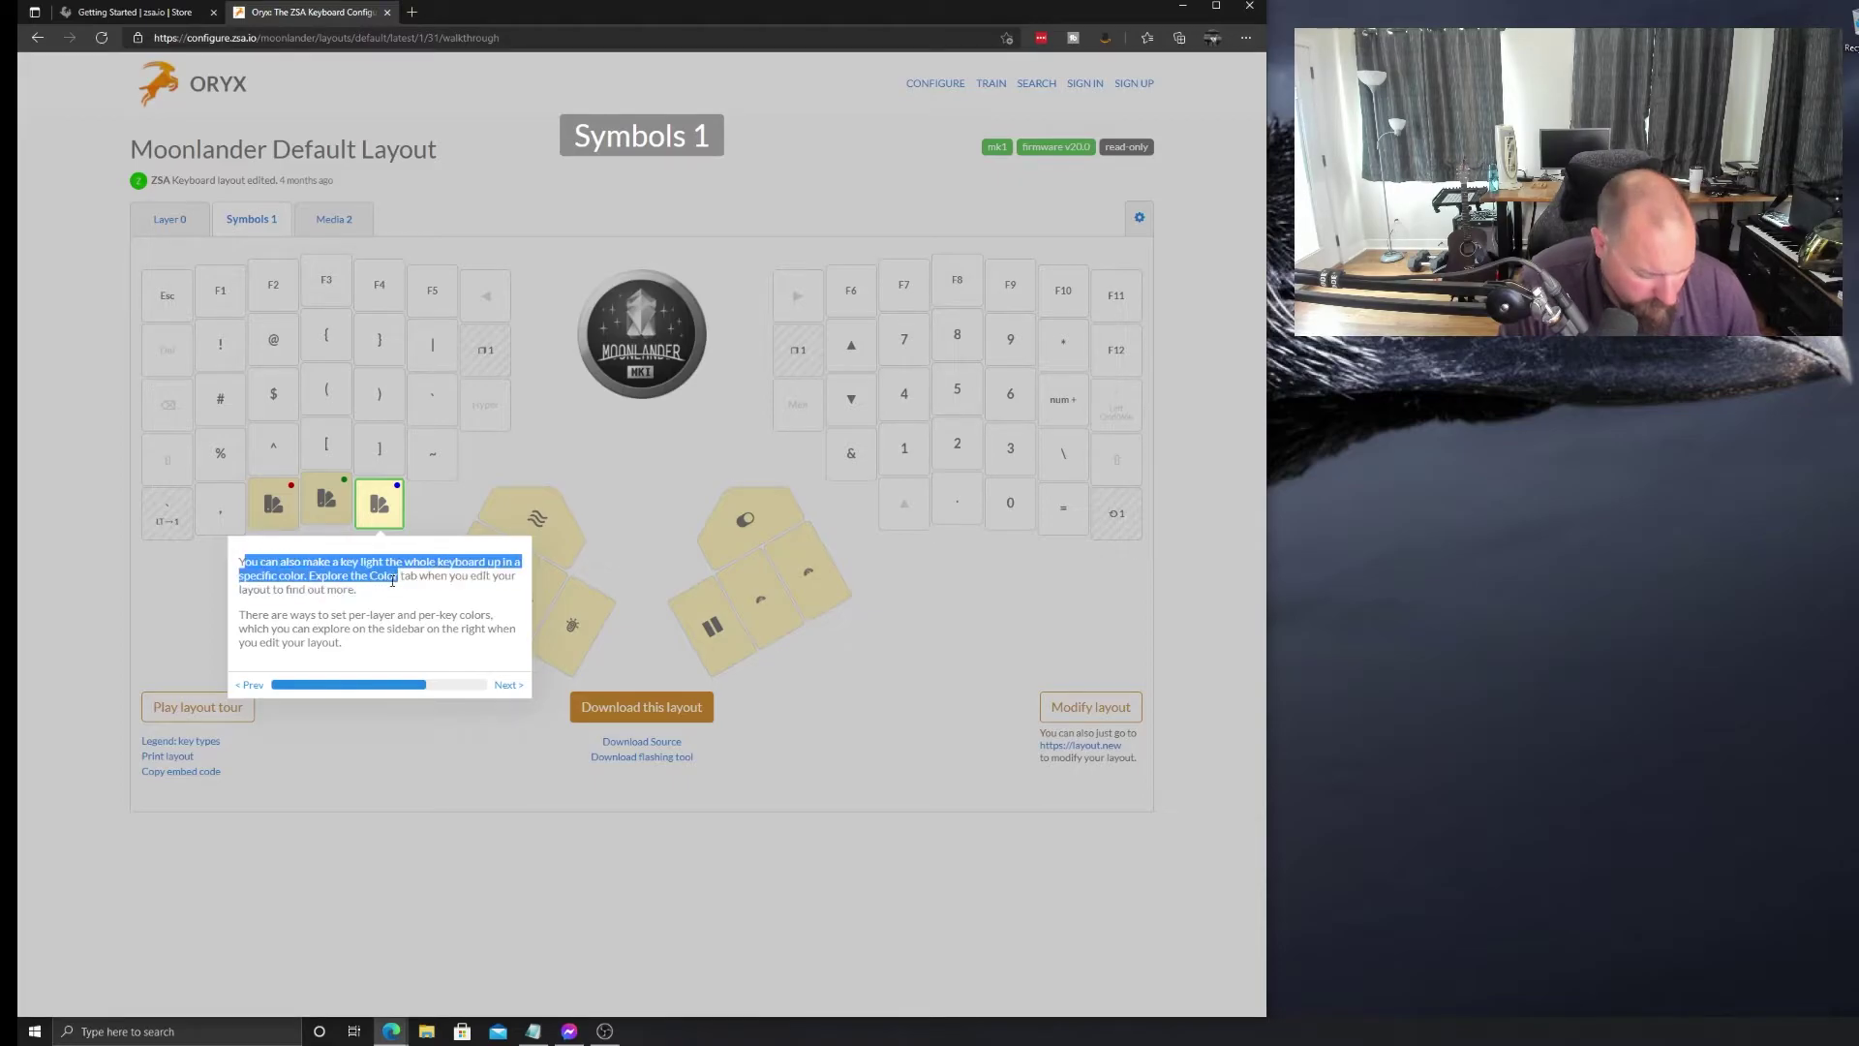
key("Right")
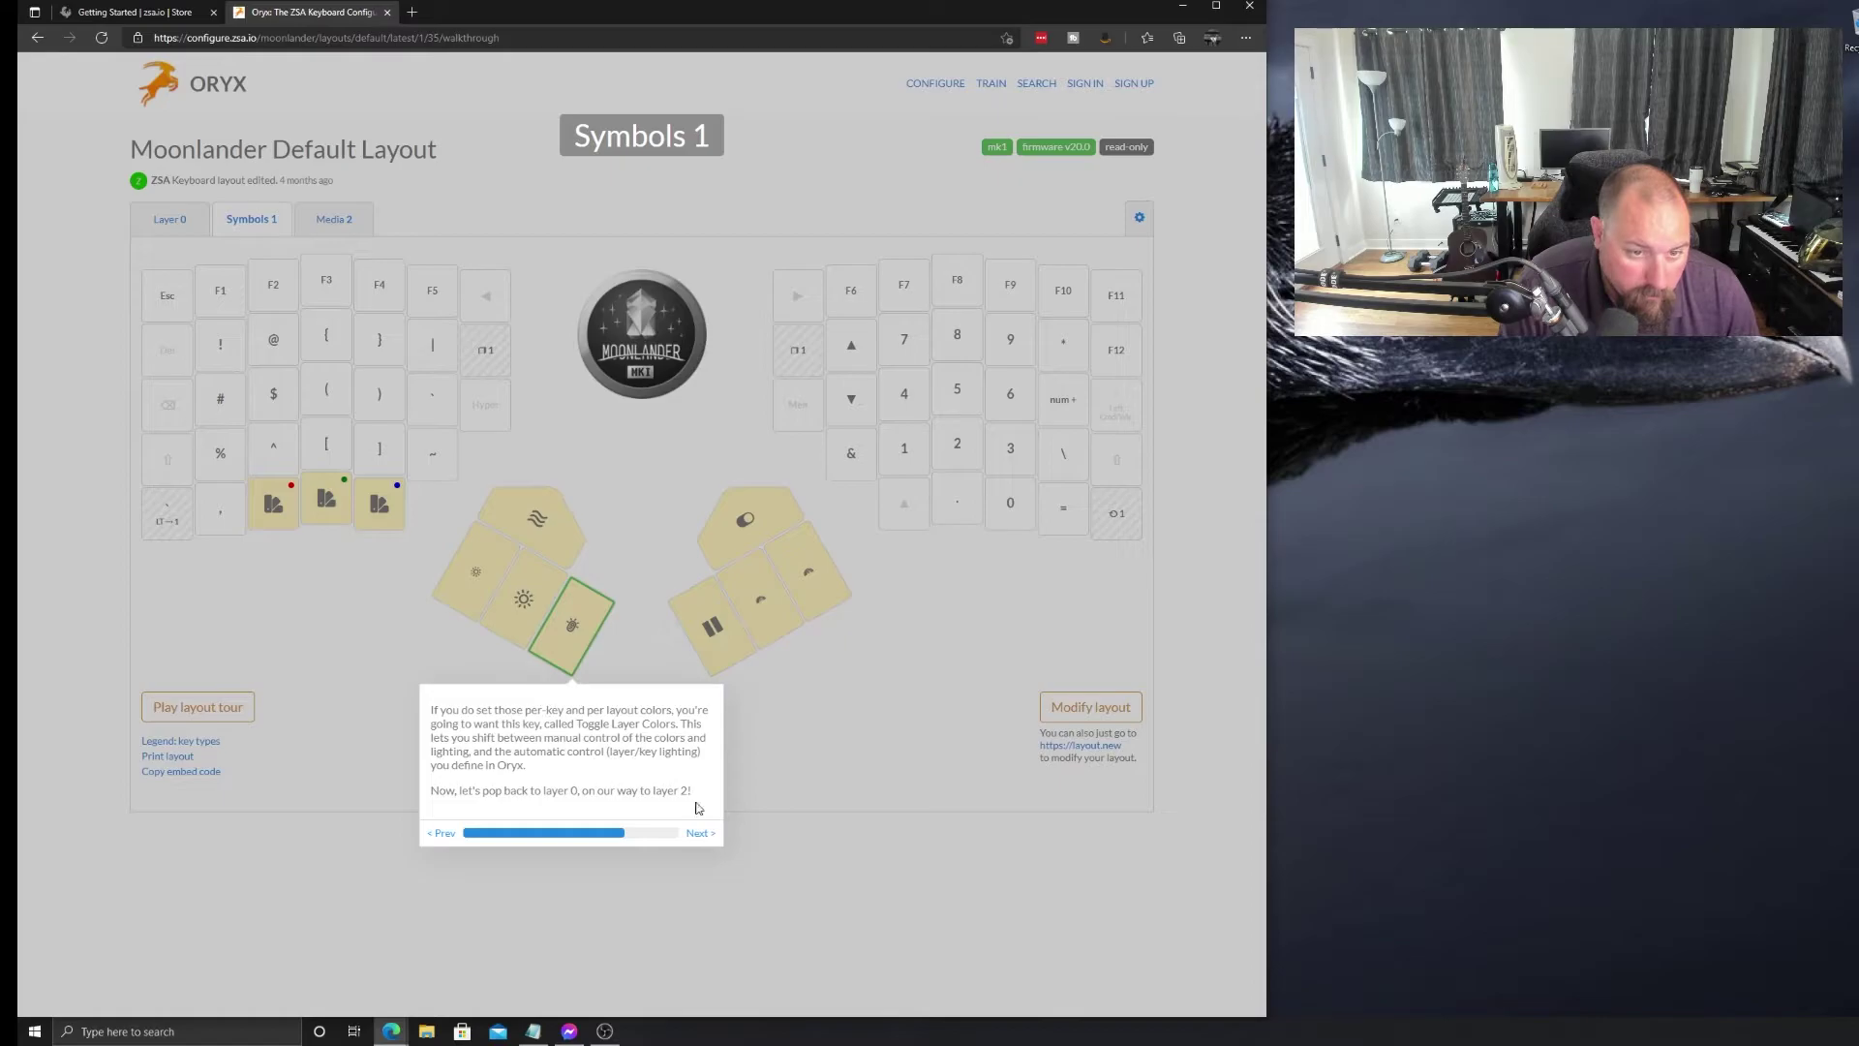
left_click(699, 833)
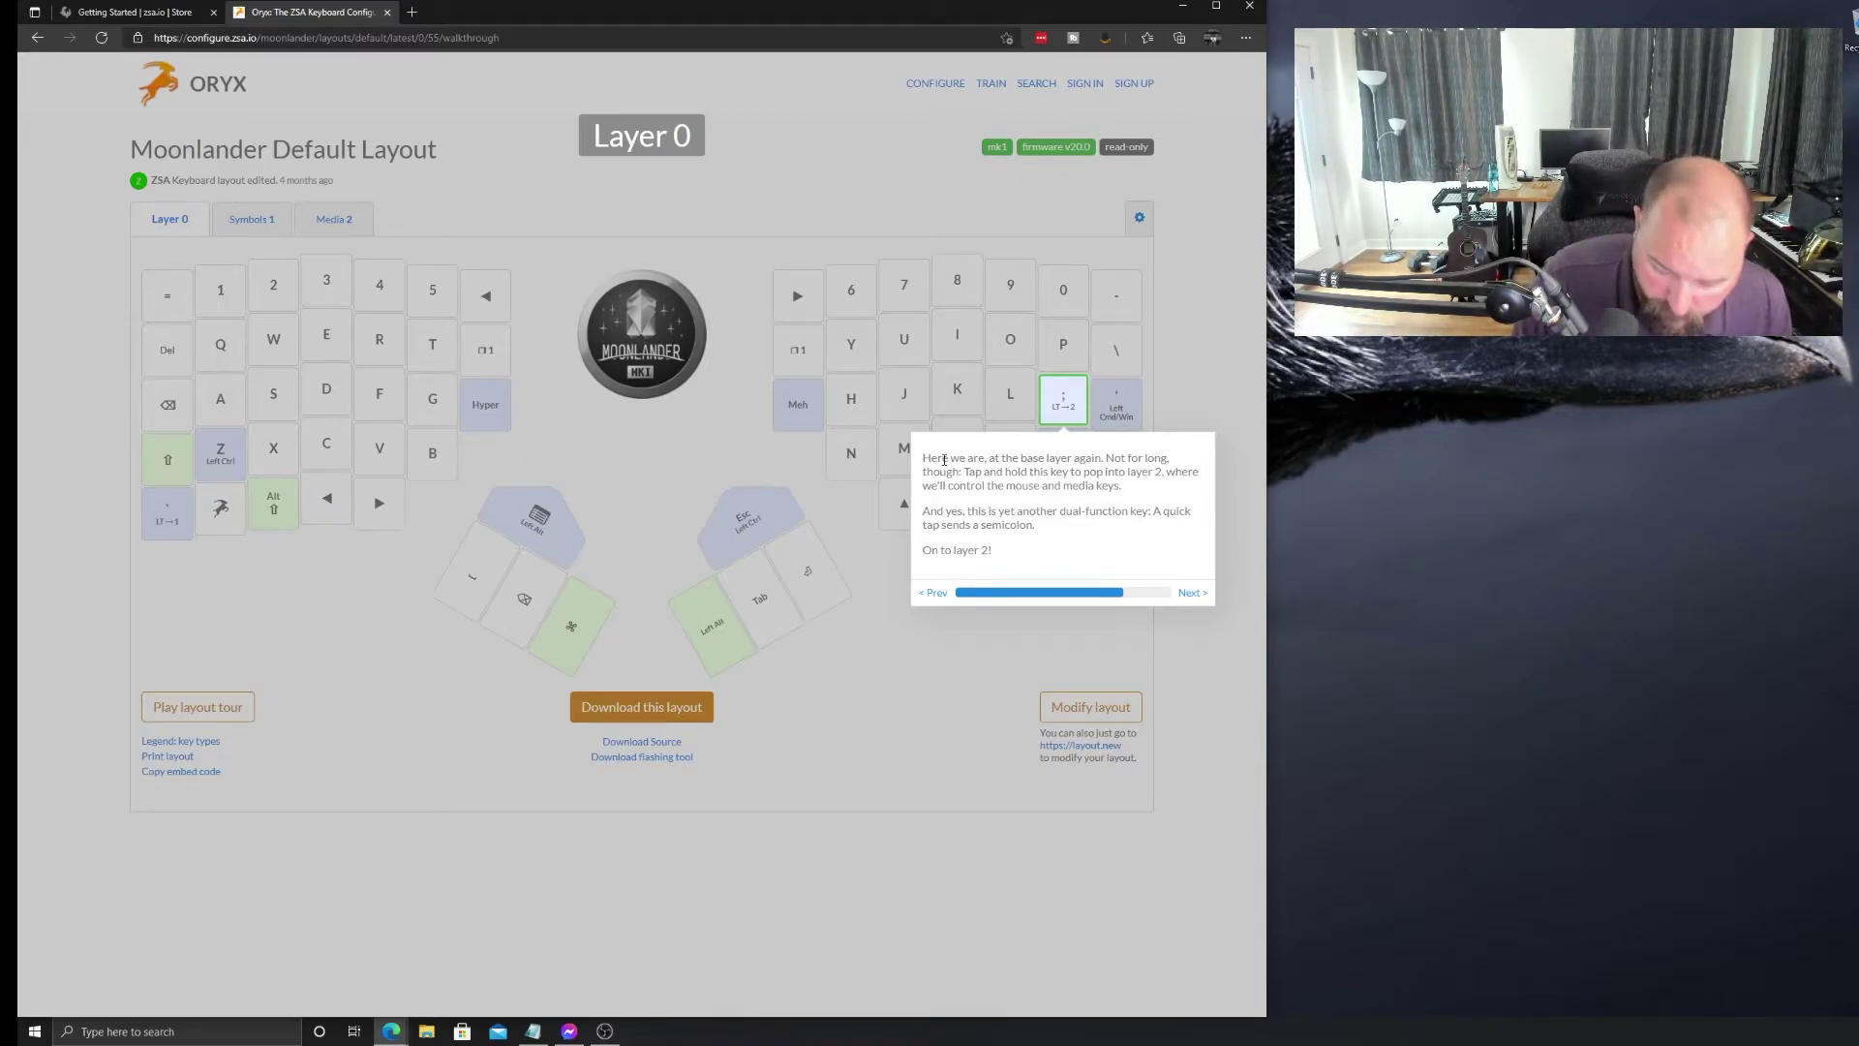
Advance from the Layer 0 semicolon-key tip to the Media 2 audio toggle tip
left_click(1190, 592)
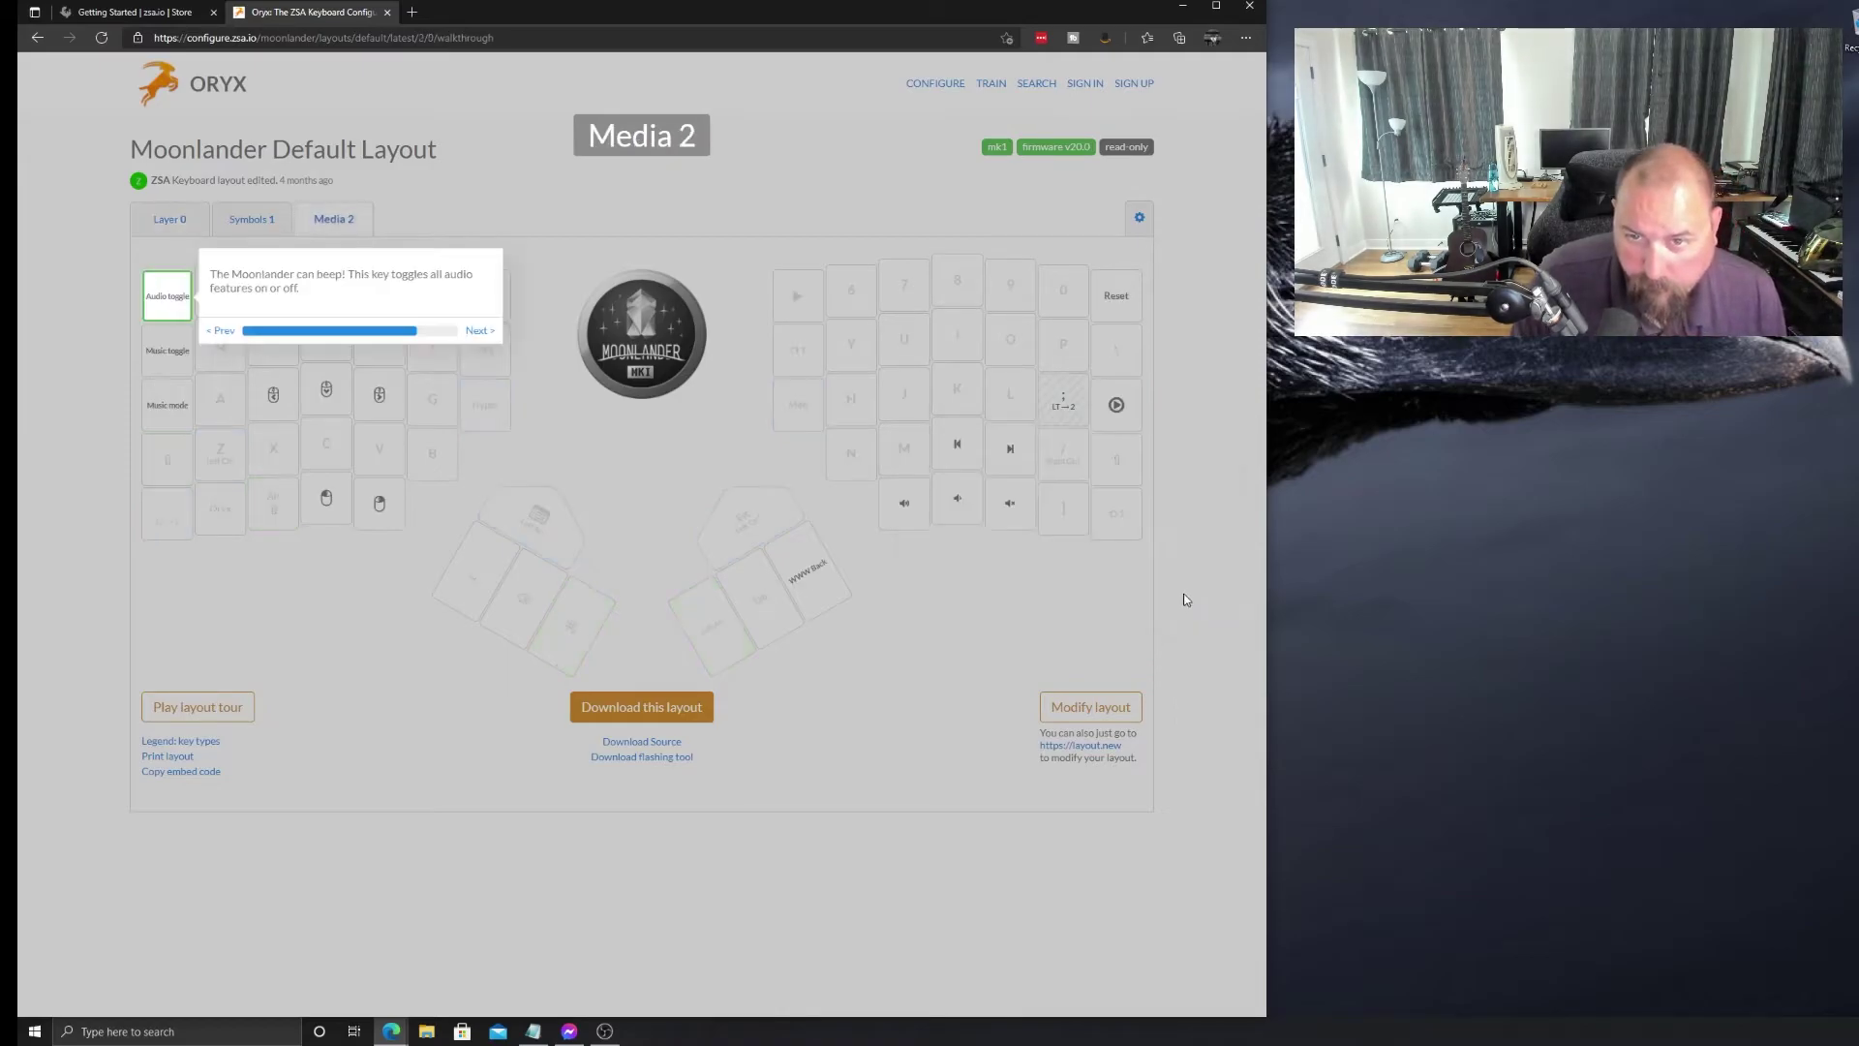
Advance through the Music, mouse-key, Play/Pause and Reset key tips, then close the tour
left_click(478, 331)
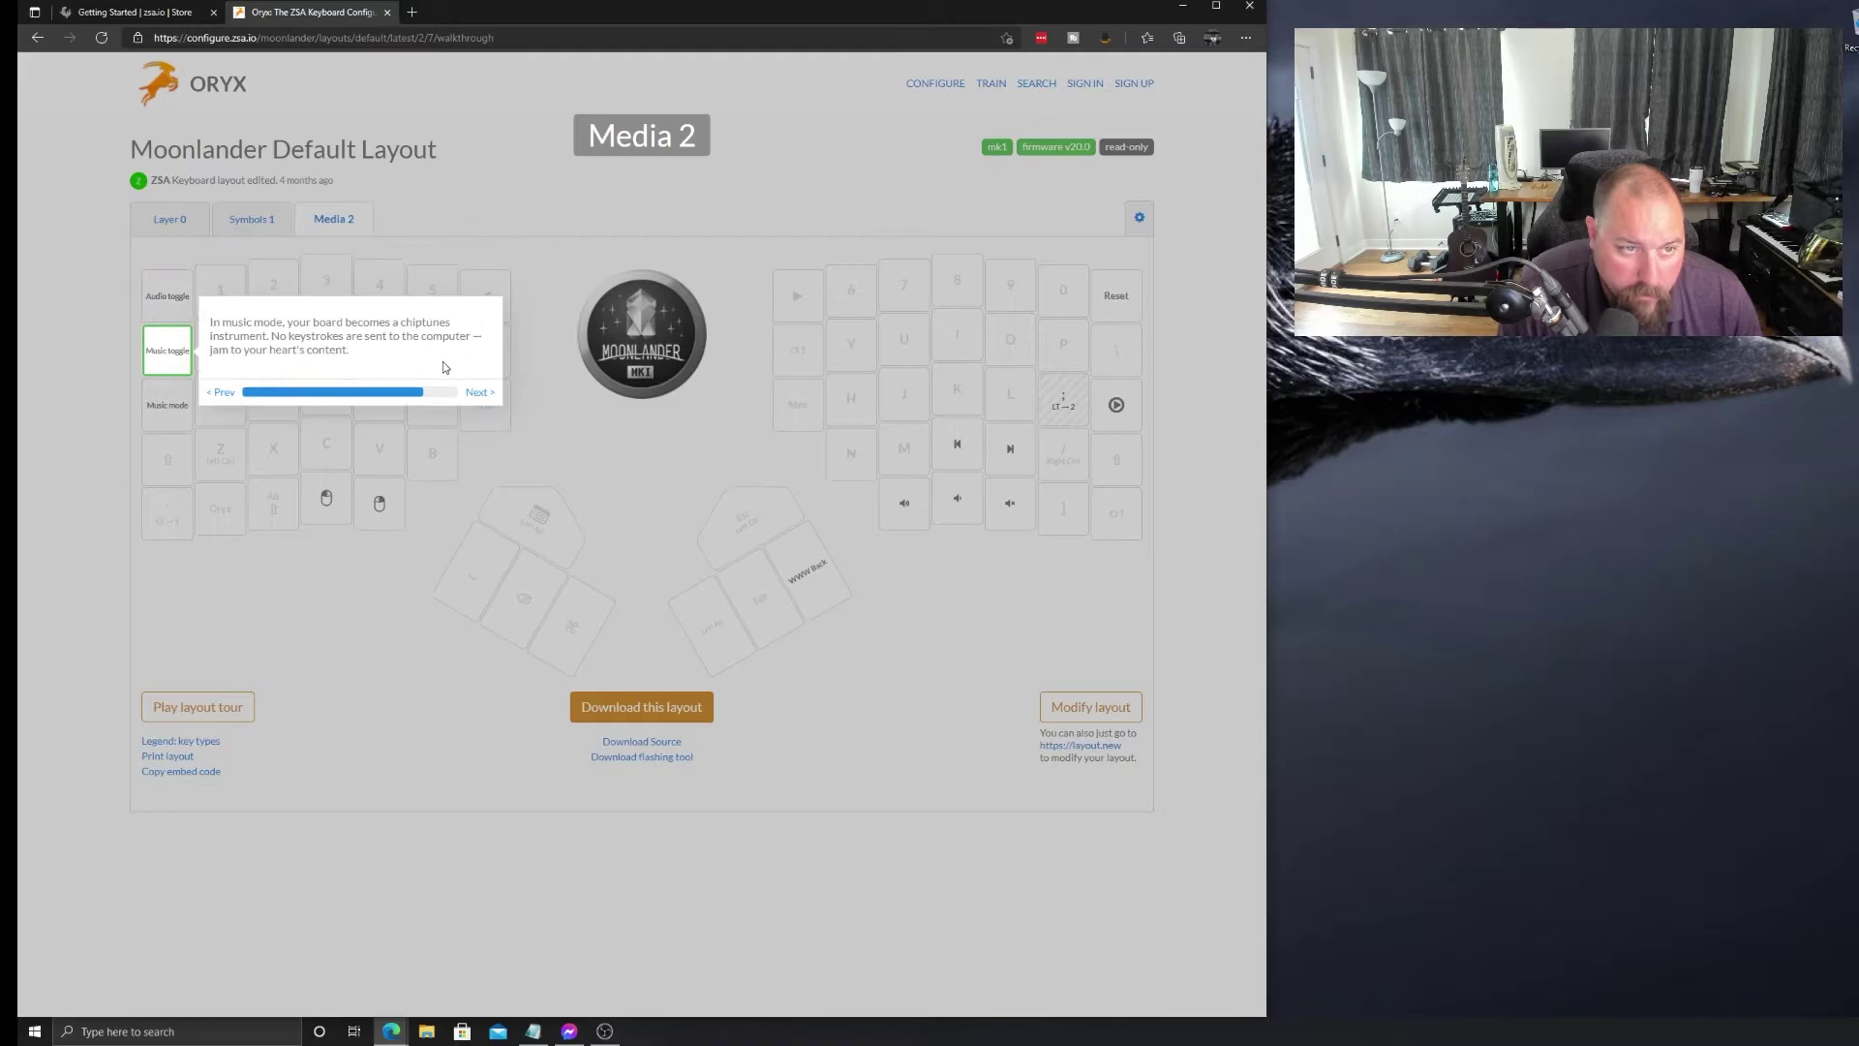
left_click_drag(281, 323, 438, 322)
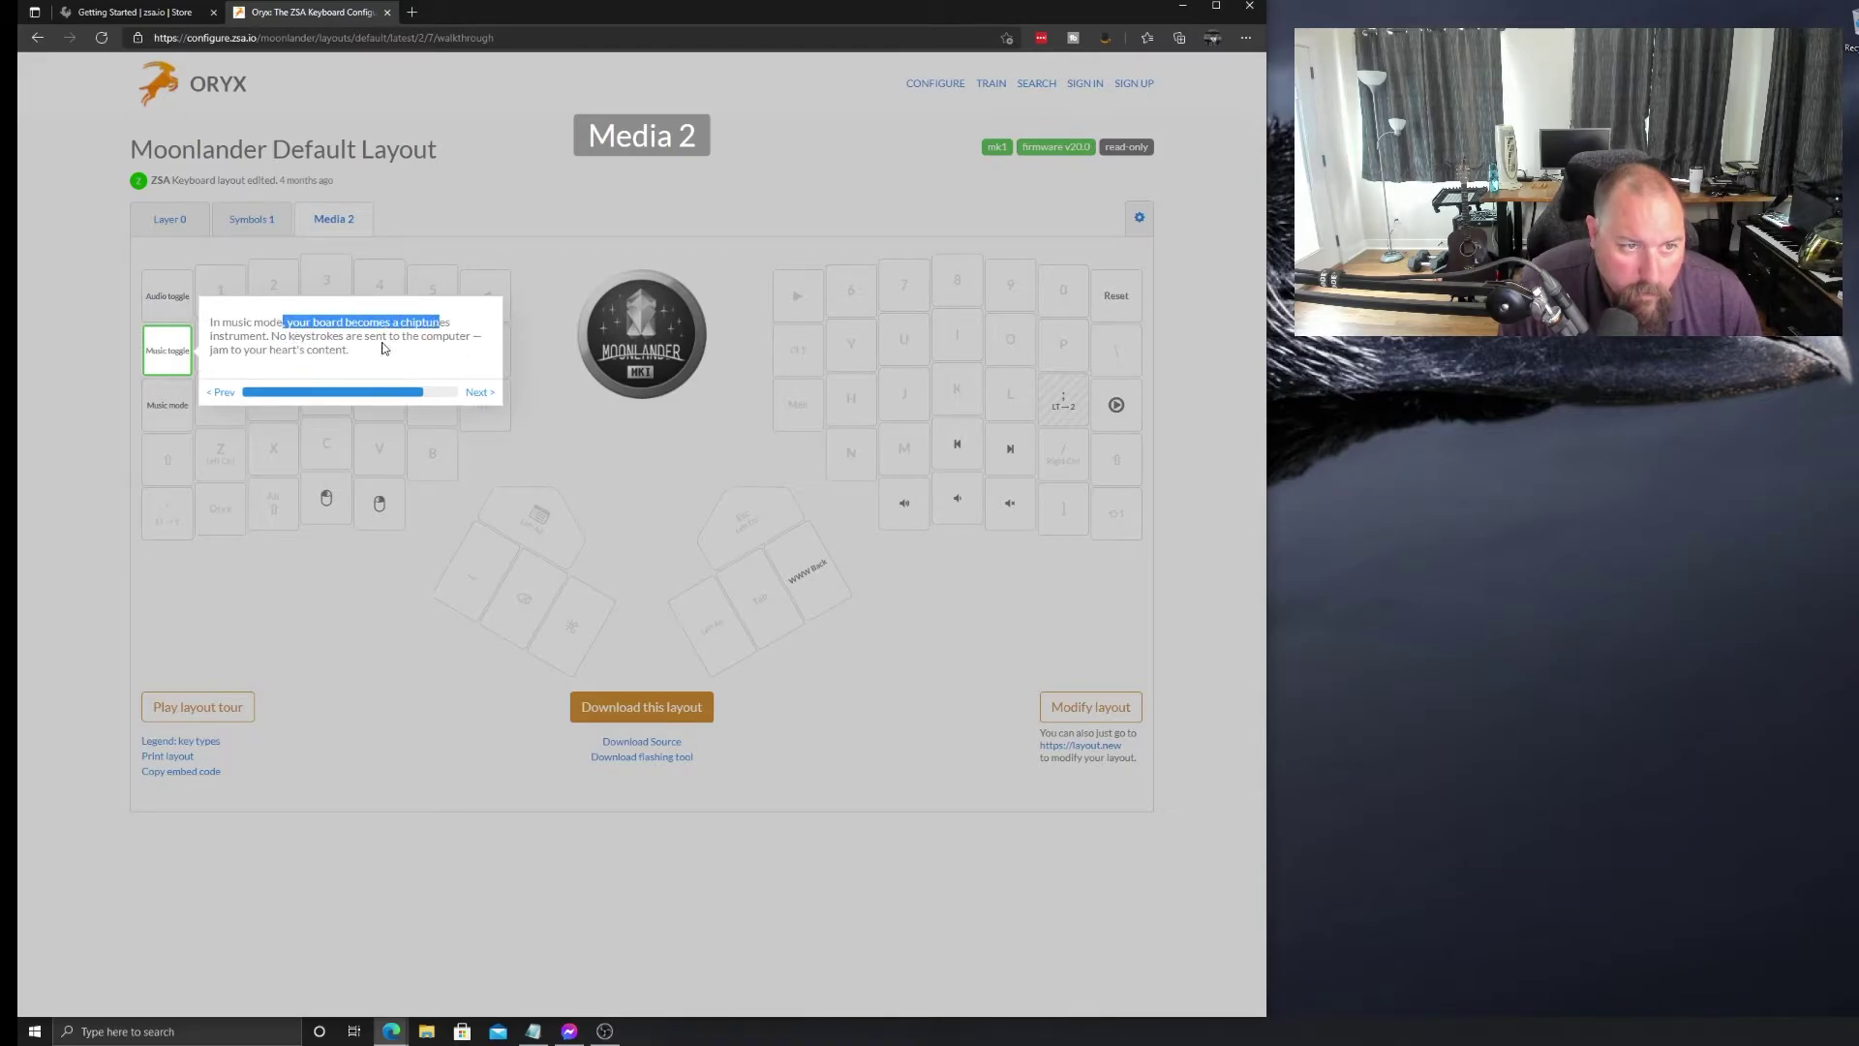
left_click(479, 393)
left_click(478, 433)
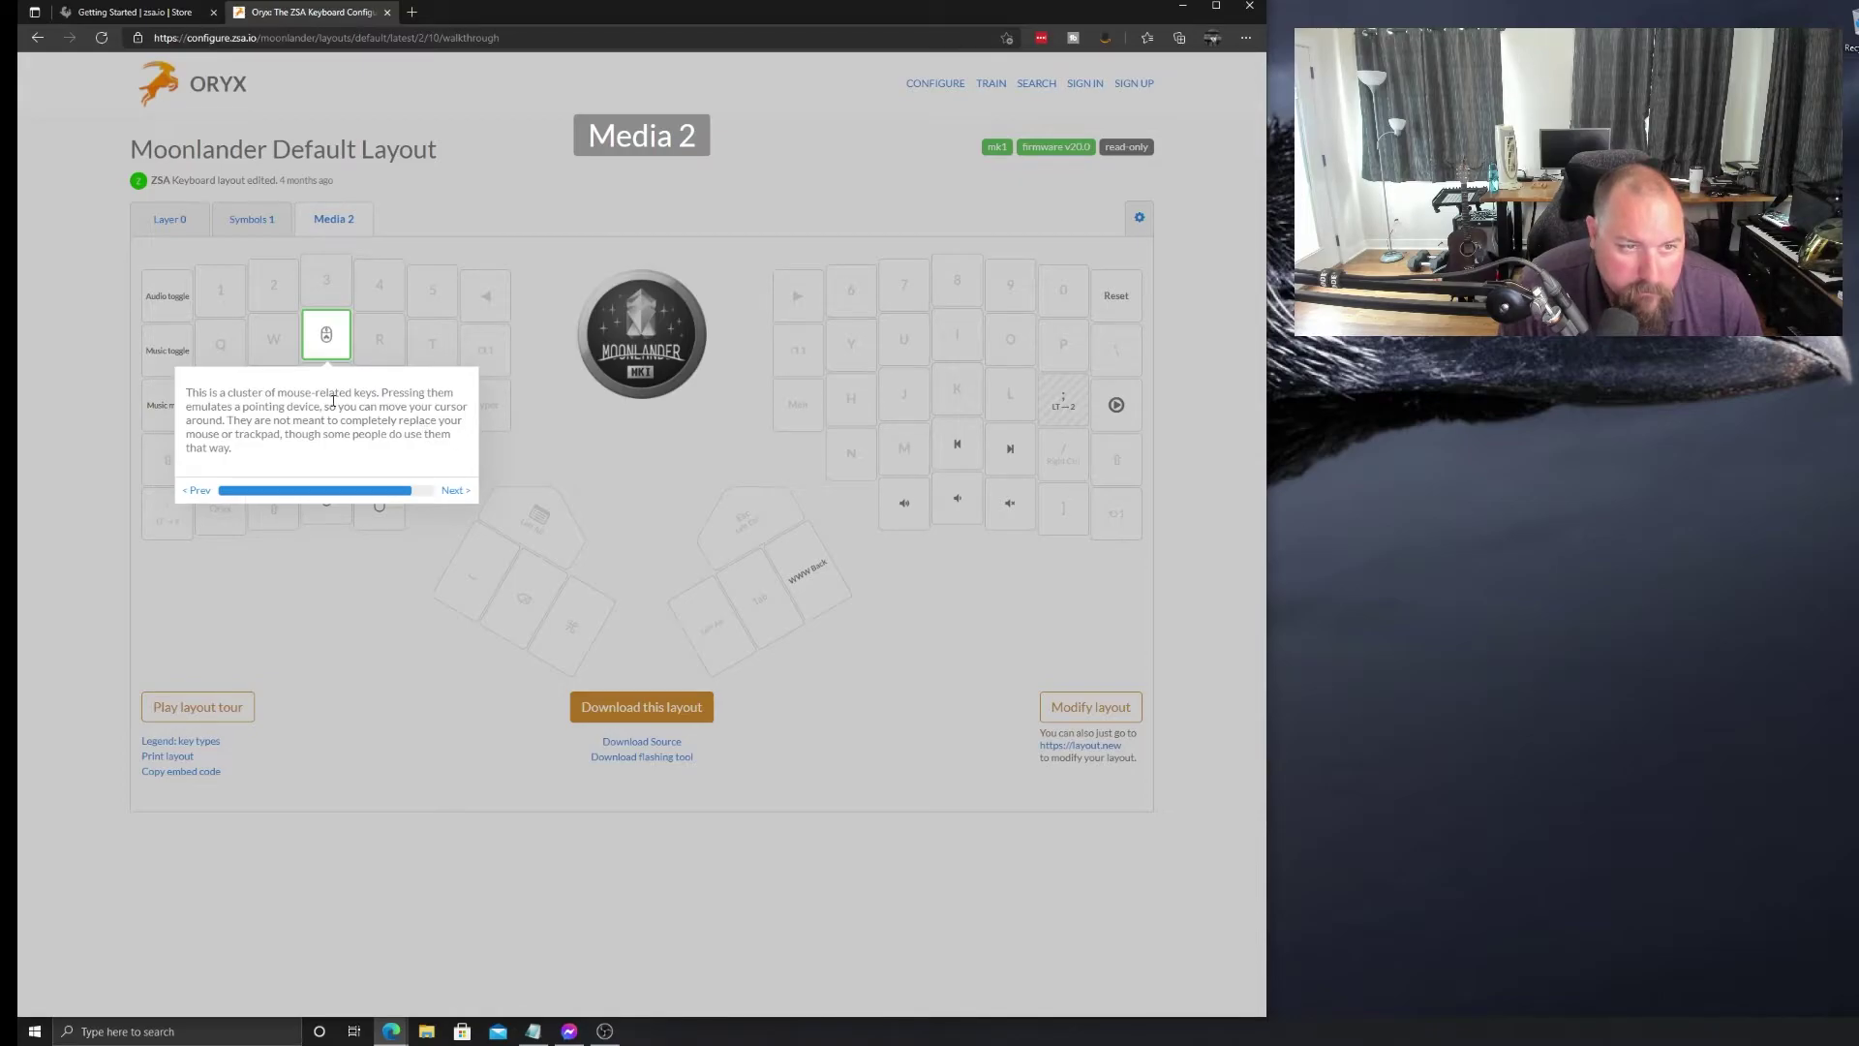
left_click_drag(319, 393, 445, 434)
left_click(447, 486)
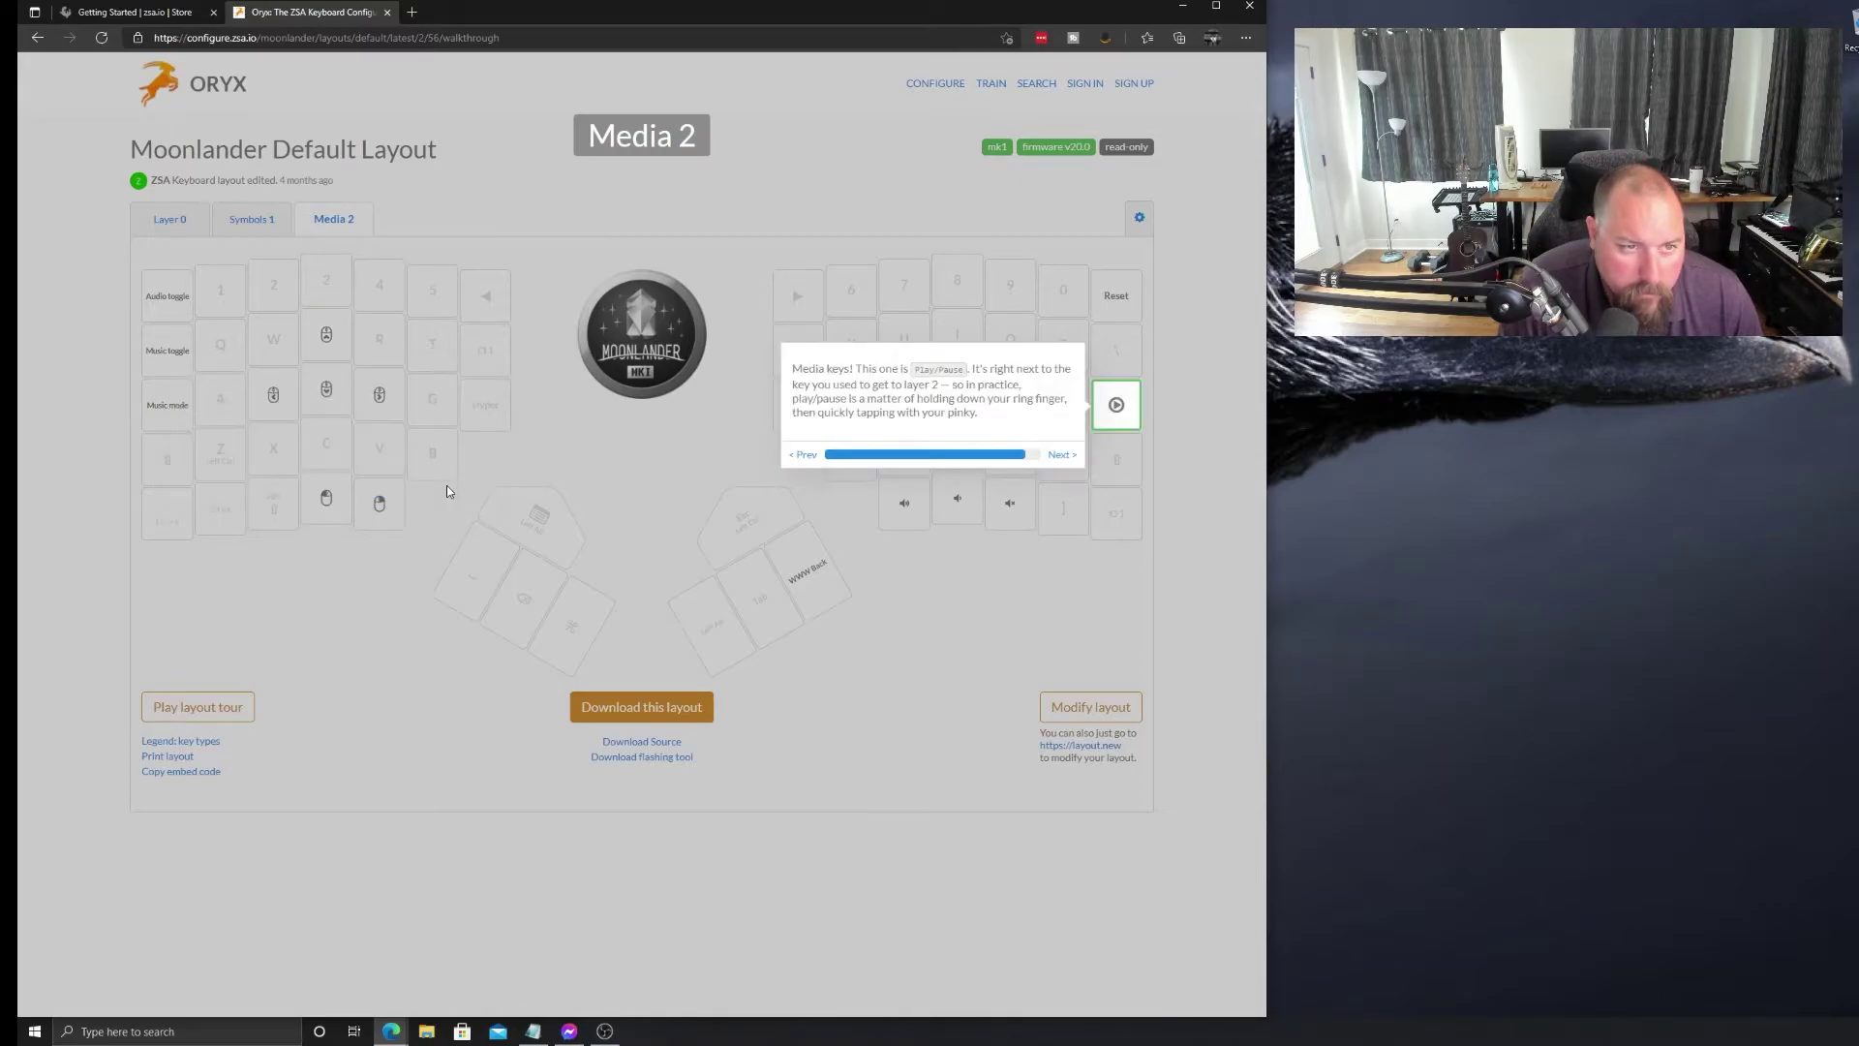
left_click(1061, 454)
left_click(1069, 568)
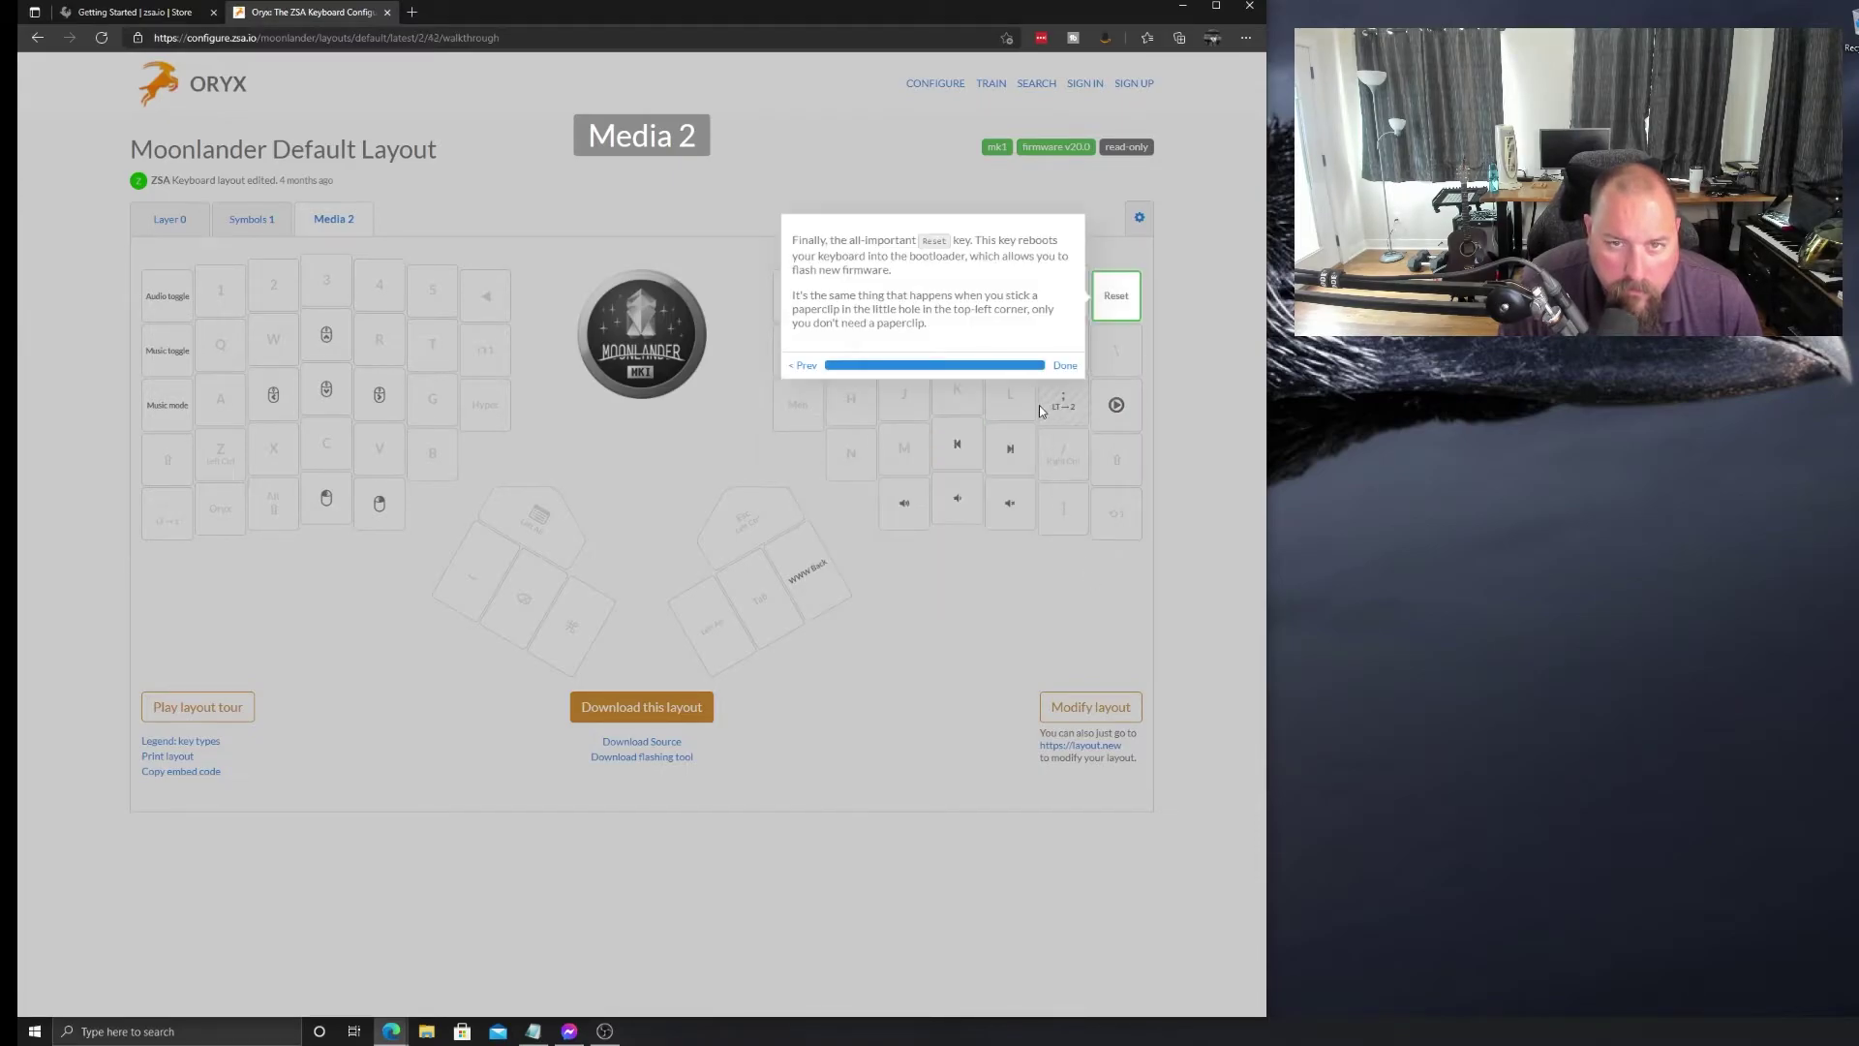
left_click(1064, 365)
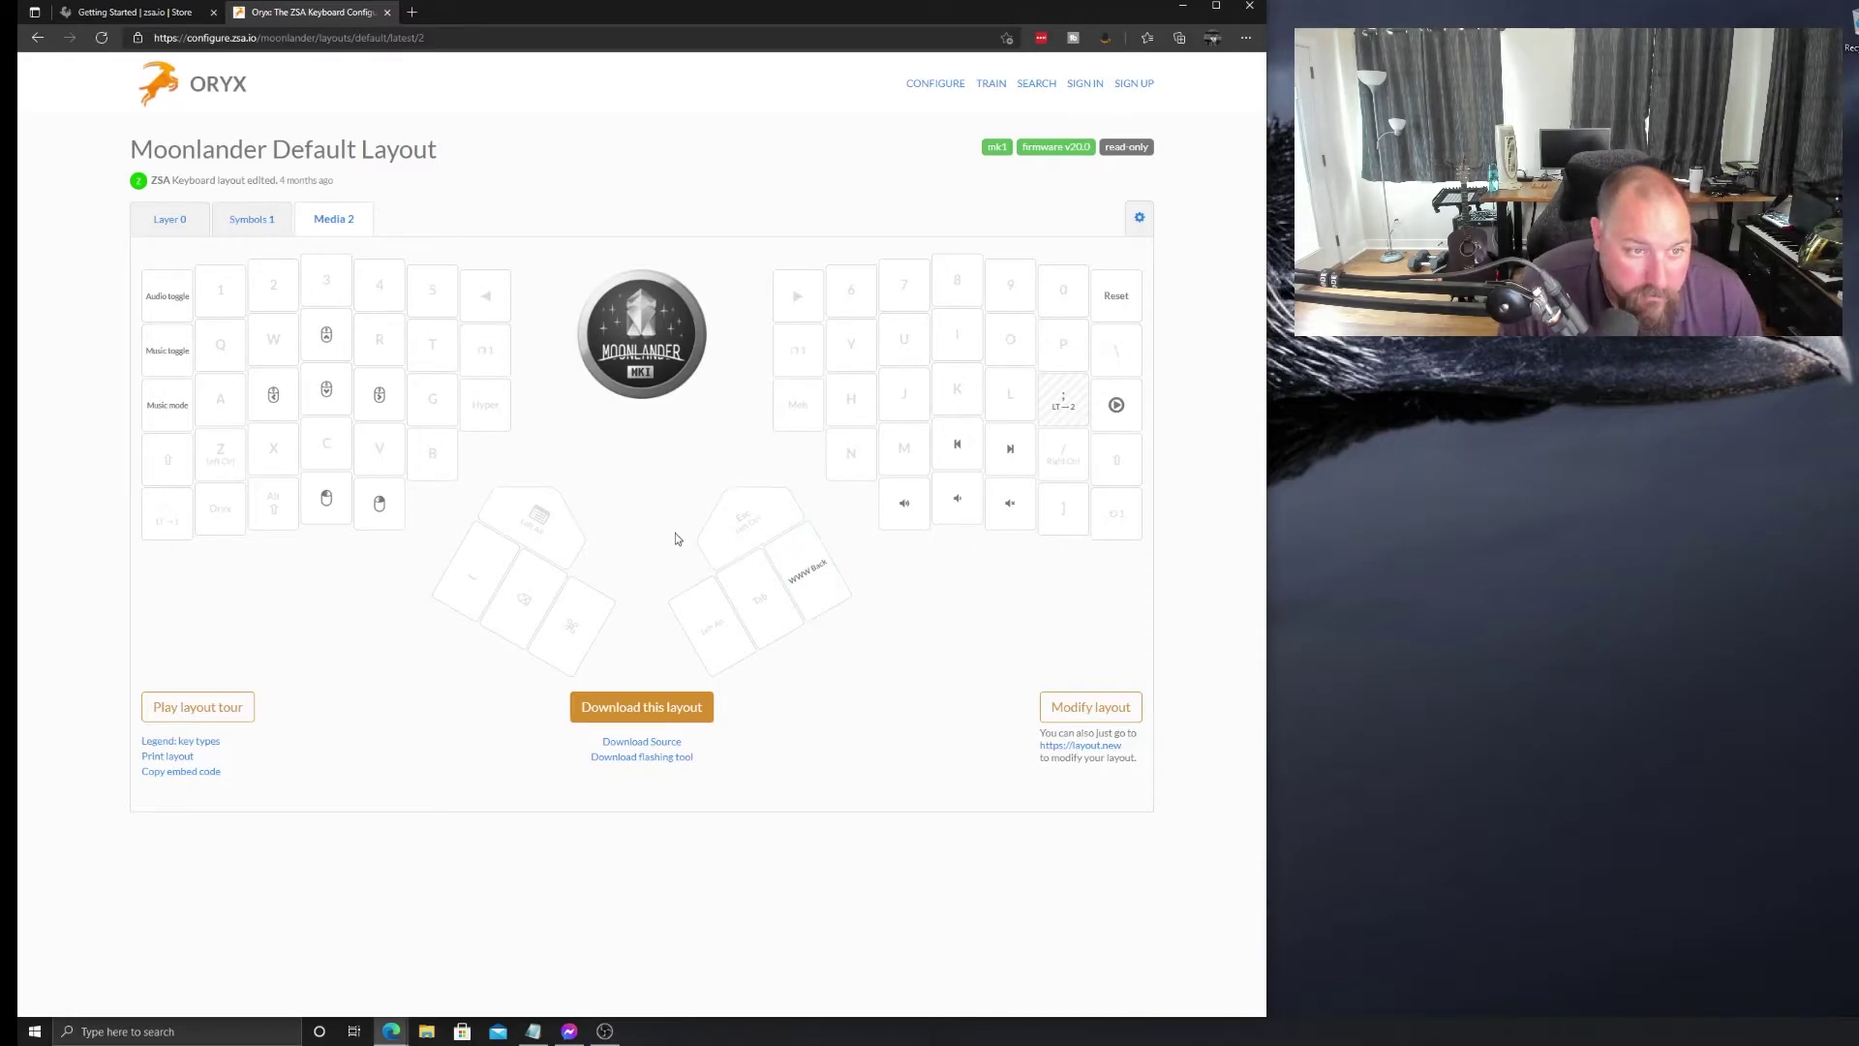
Flip through the Layer 0, Symbols 1 and Media 2 layers, finishing on Media 2's media controls
left_click(172, 222)
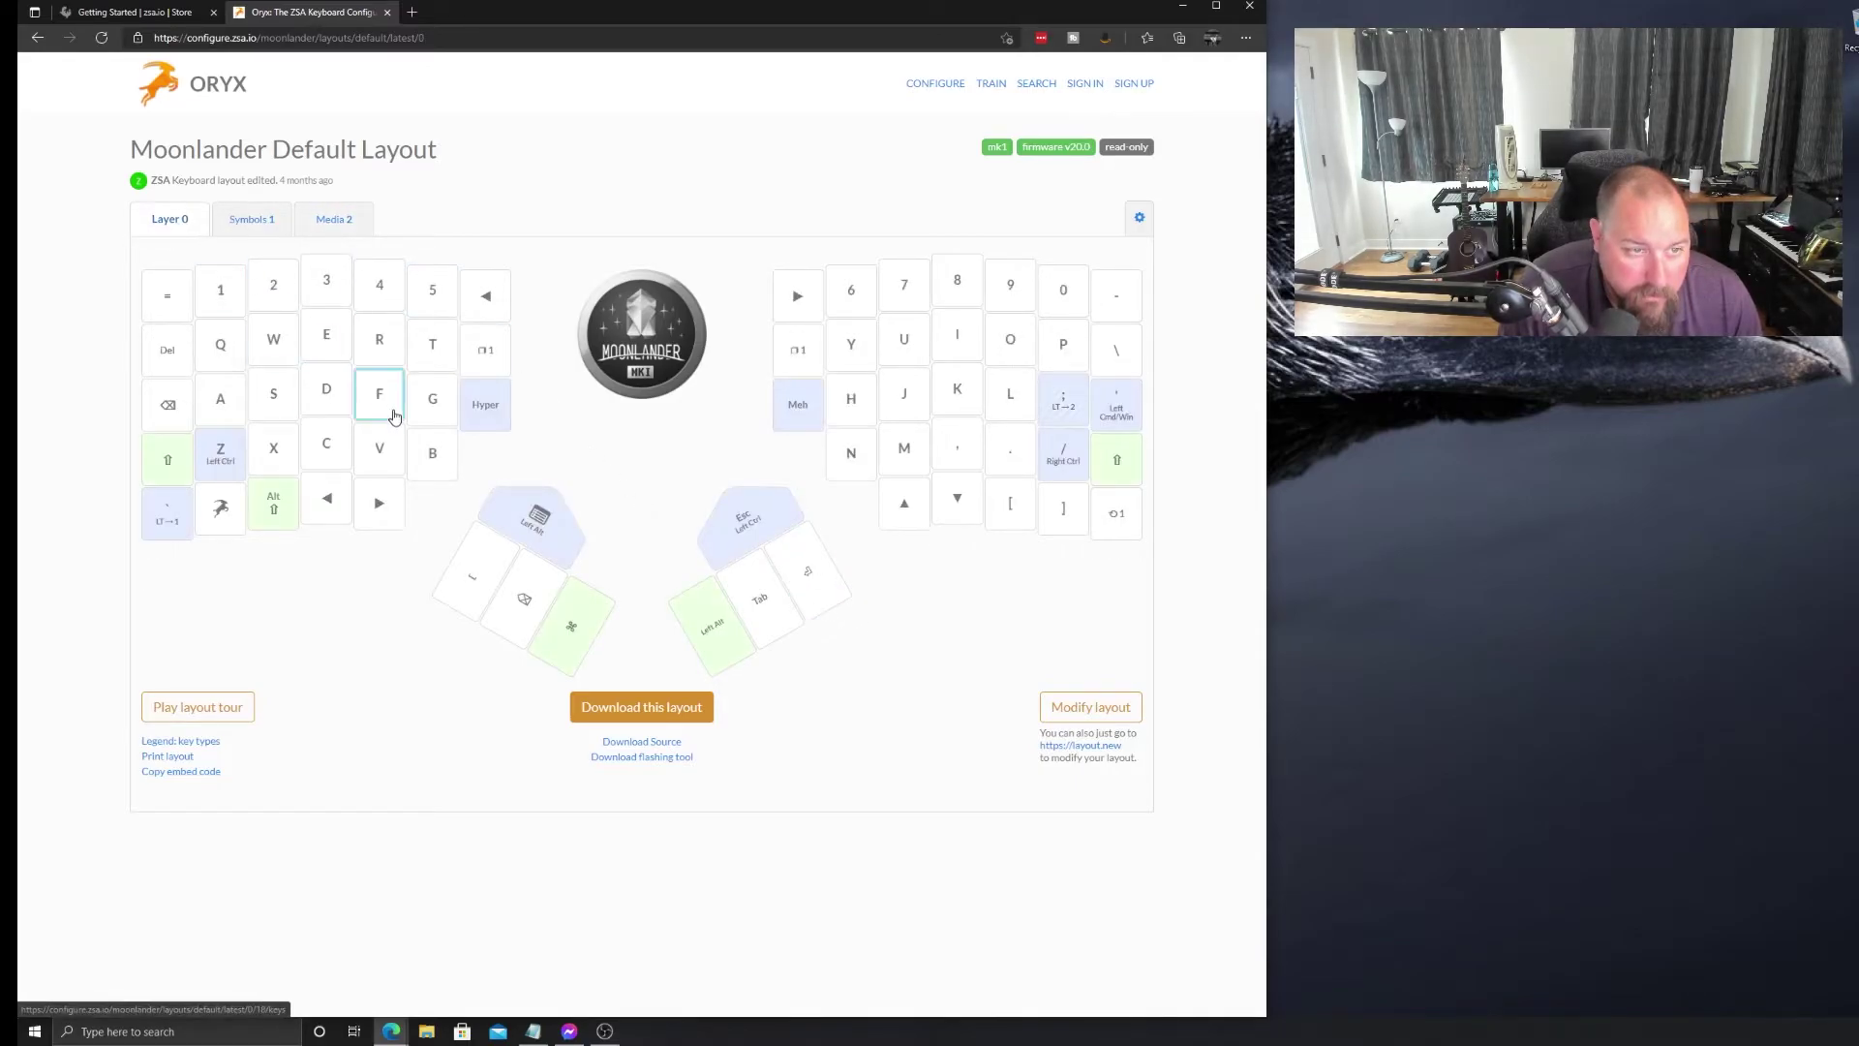
left_click(264, 225)
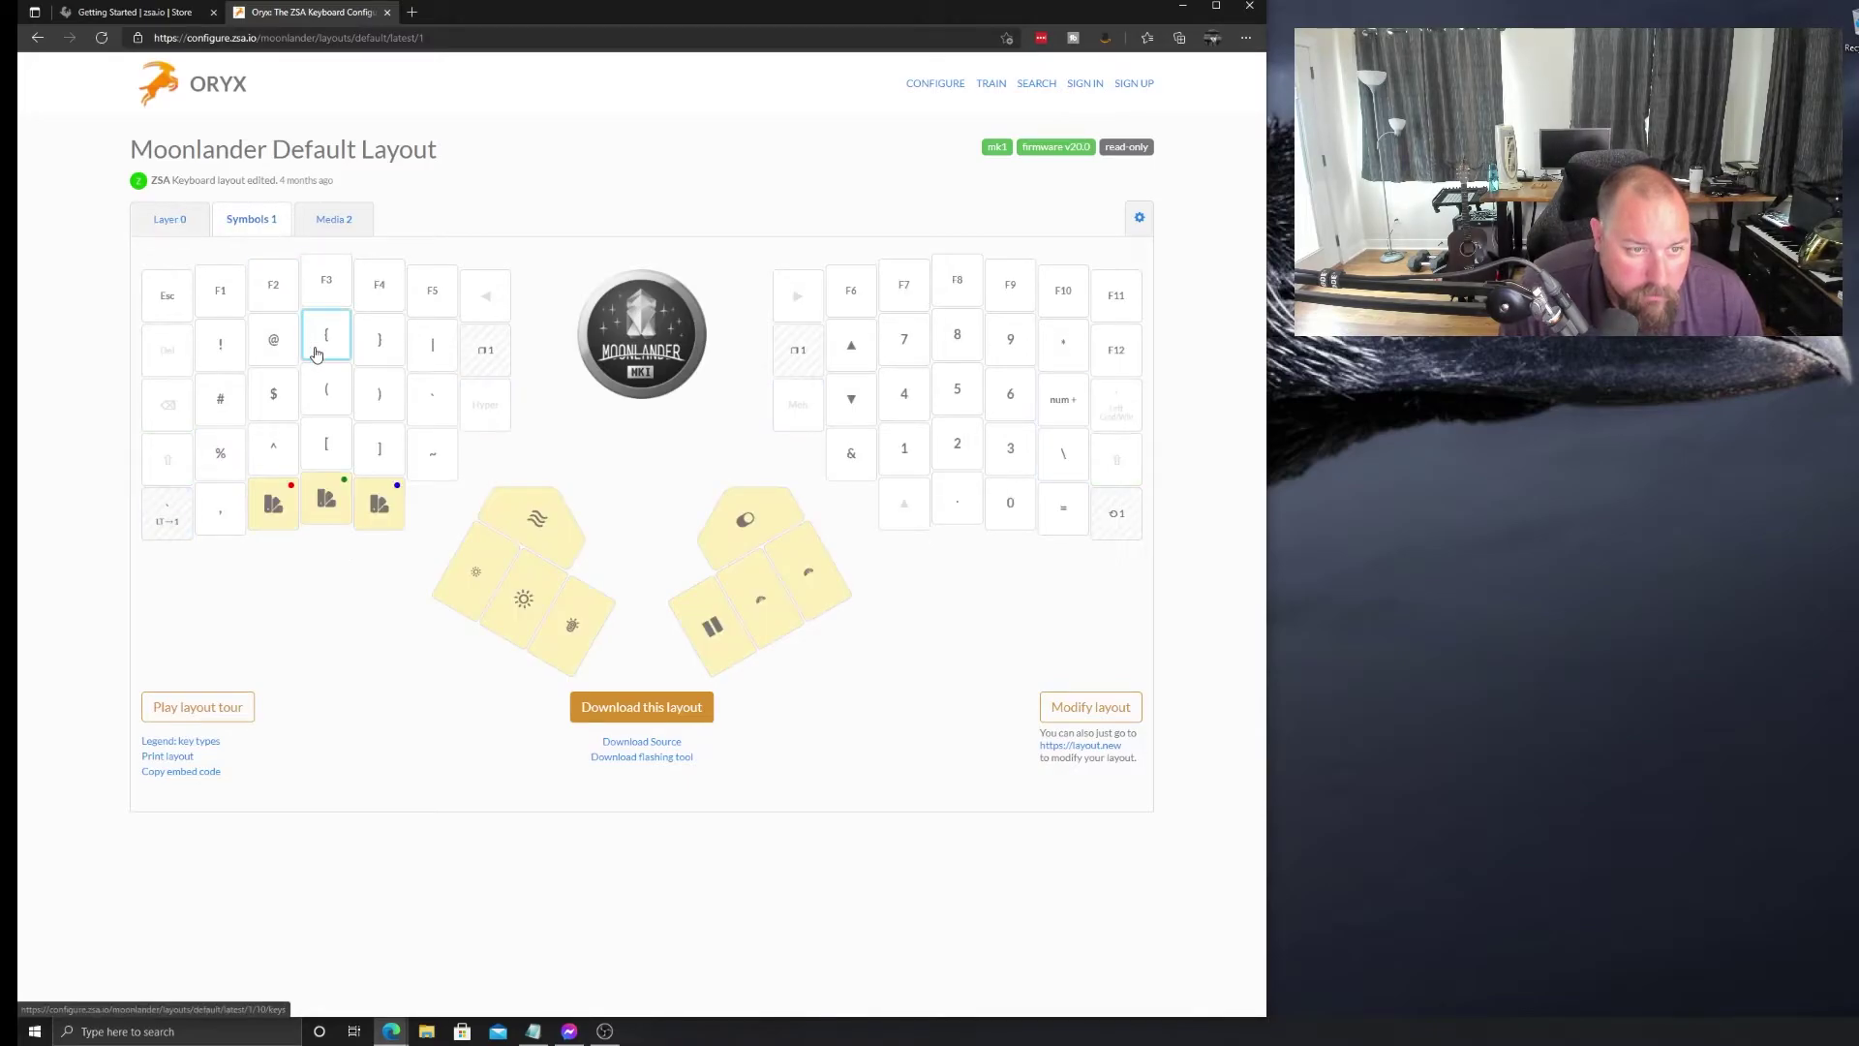
left_click(332, 222)
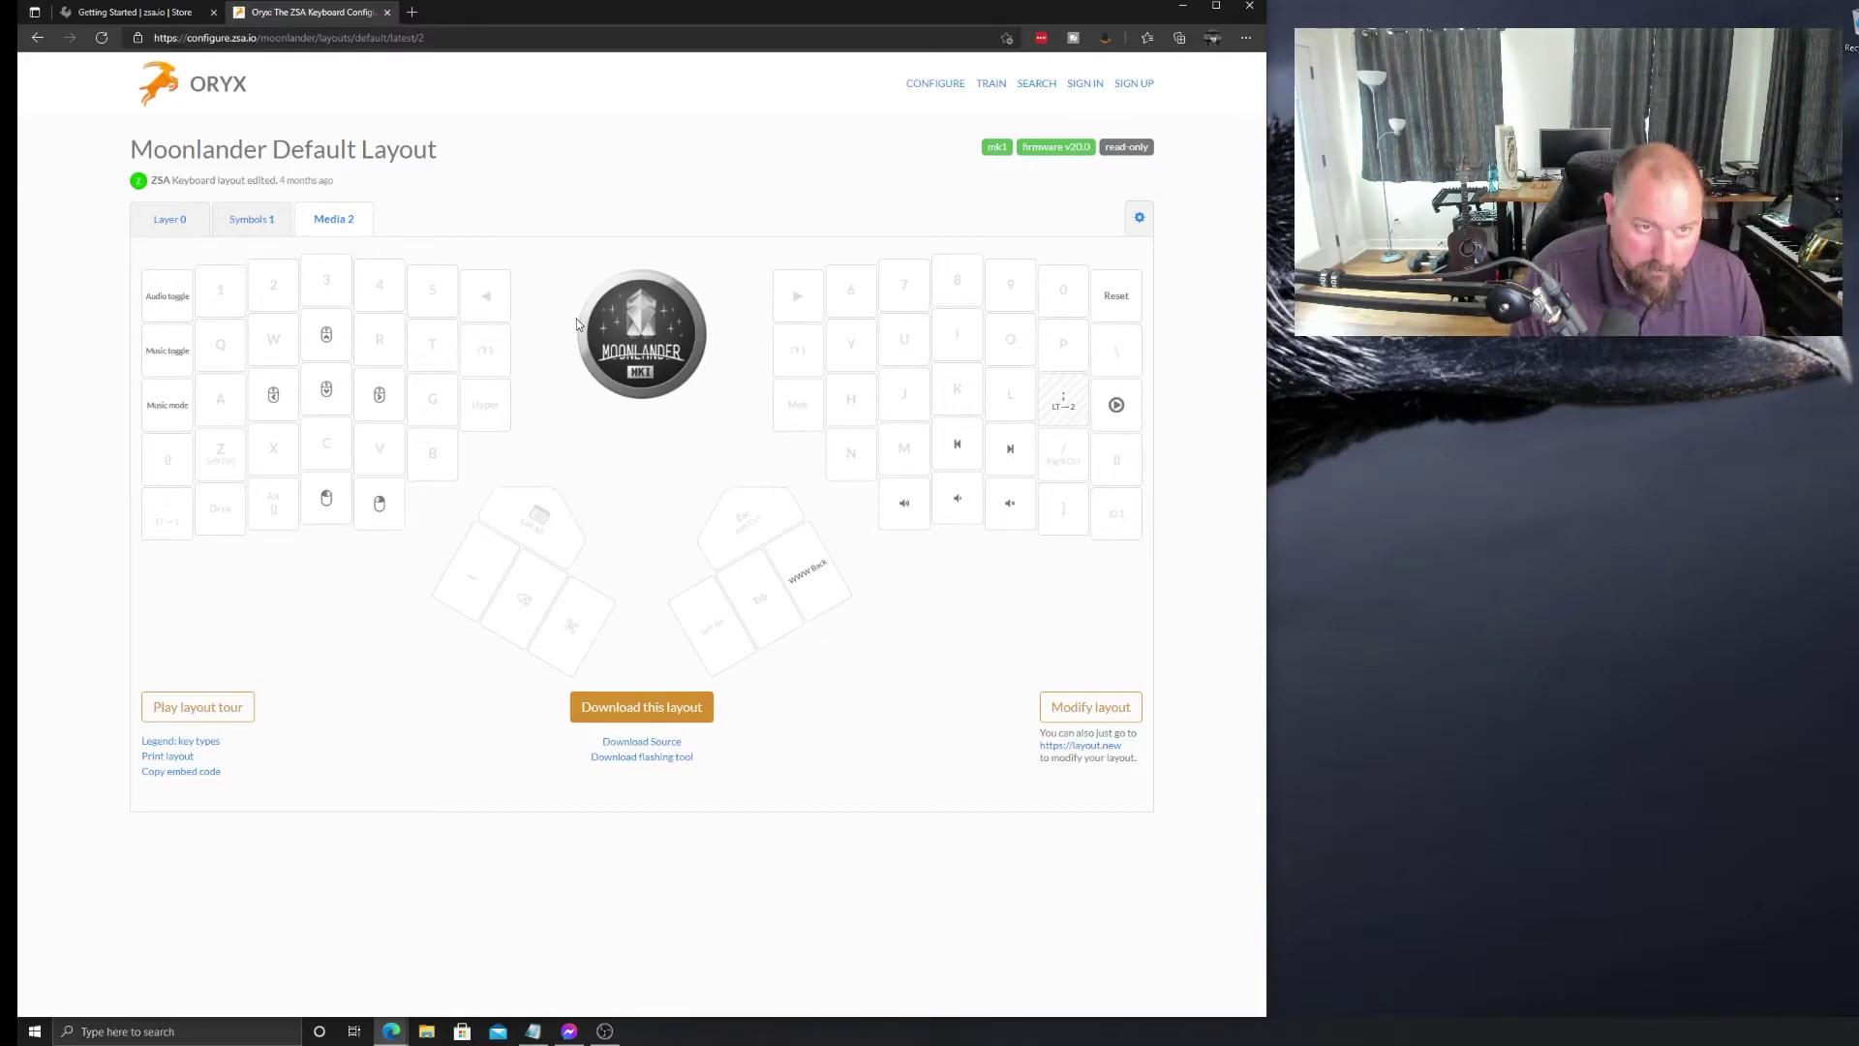
left_click(34, 1031)
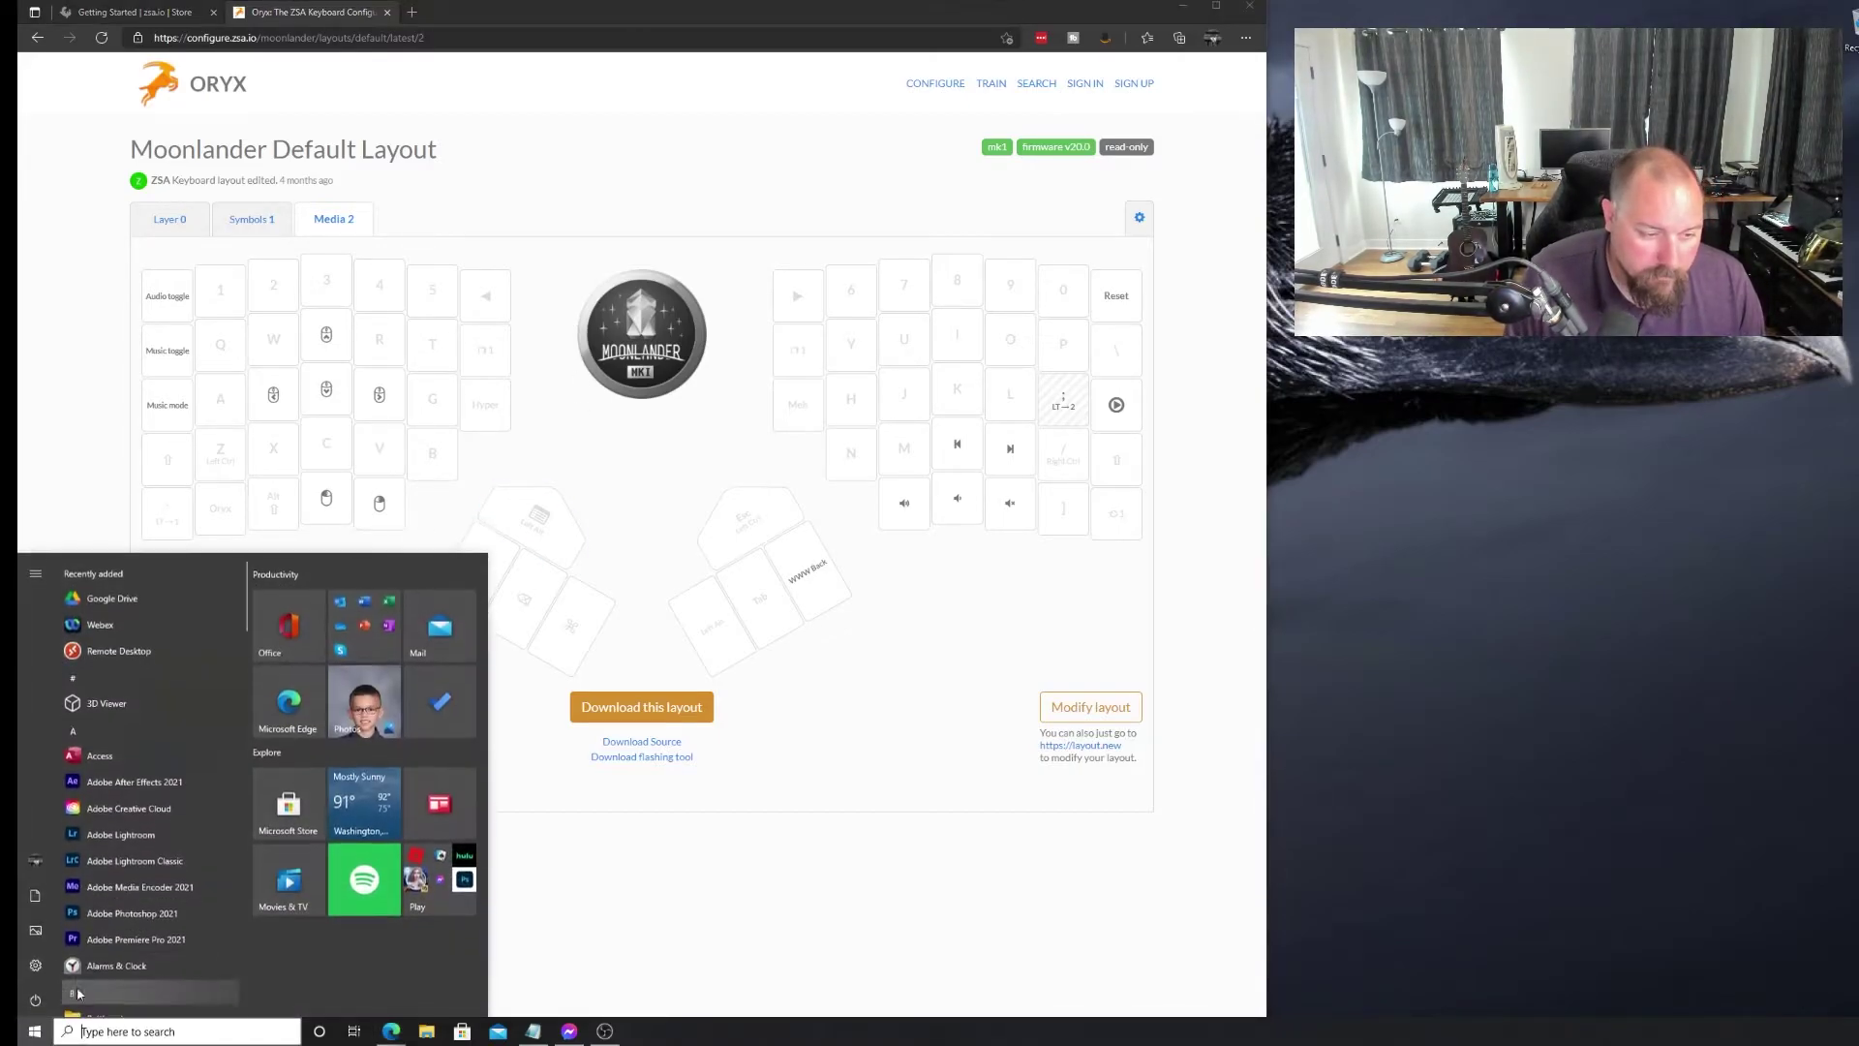
left_click(110, 1024)
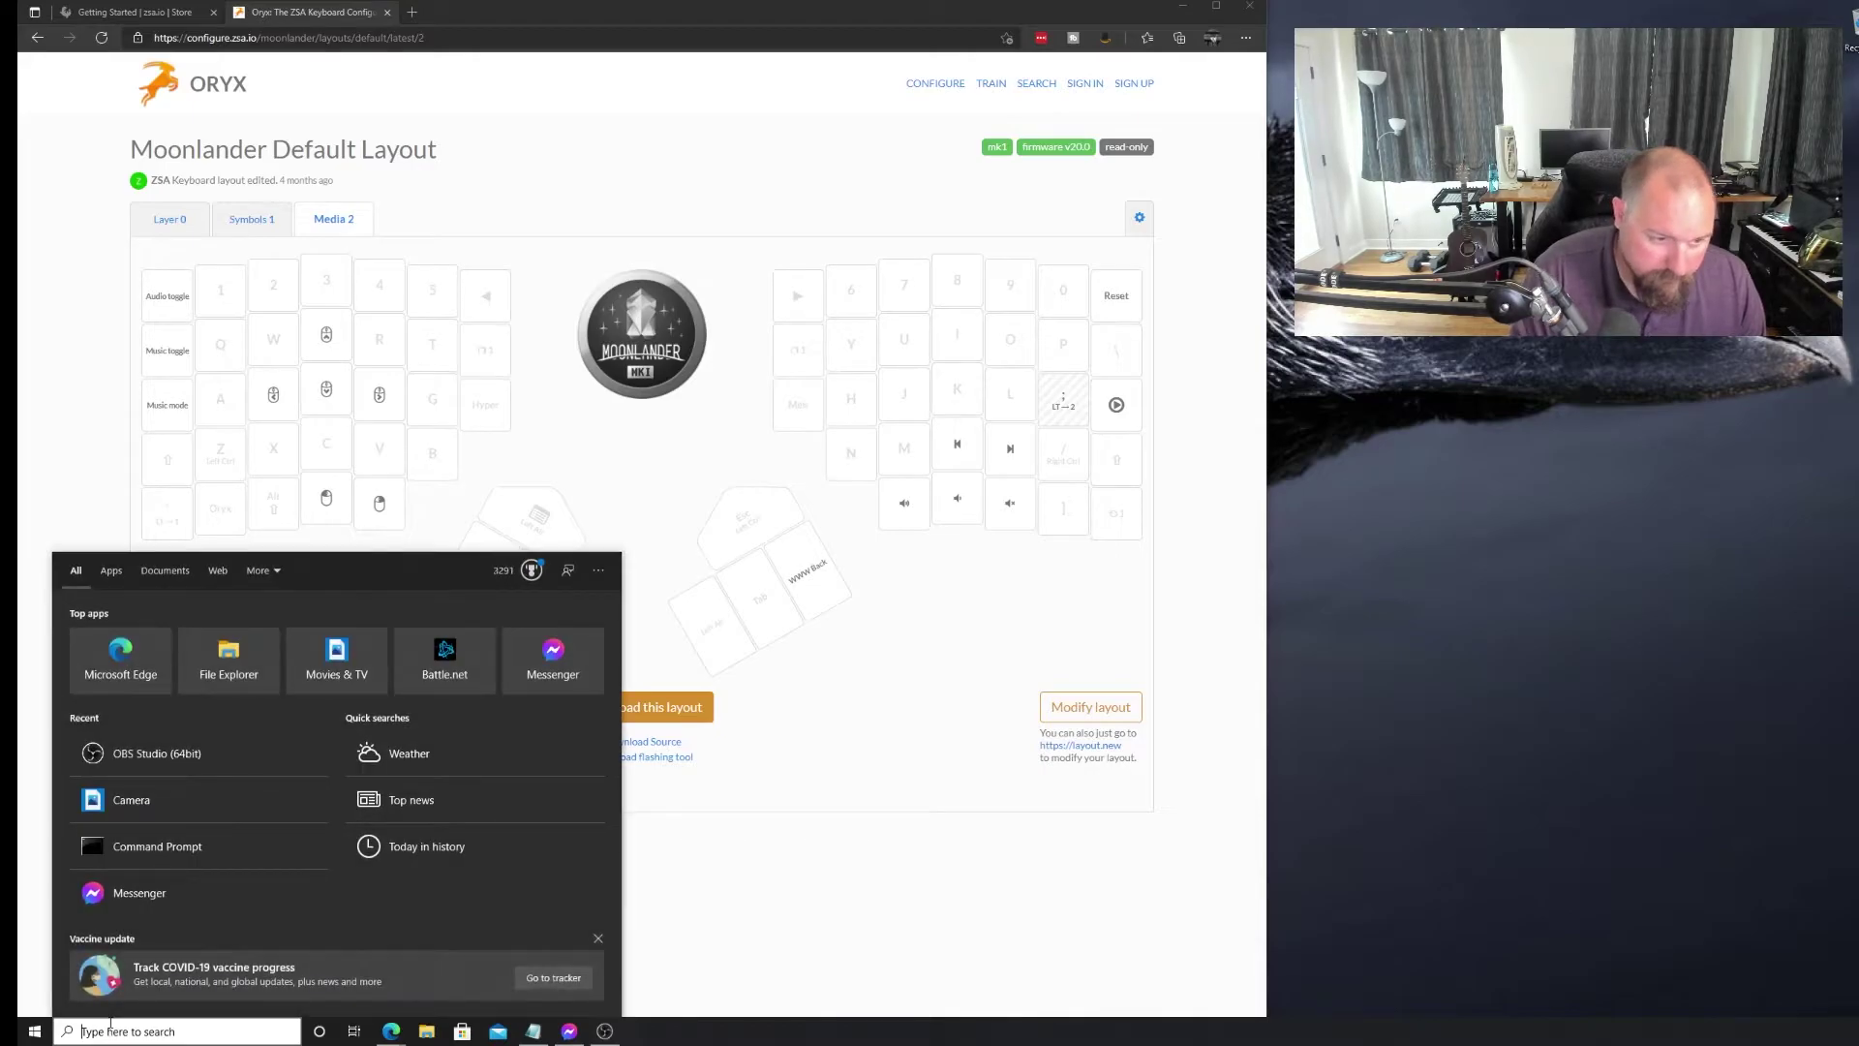
type("&8")
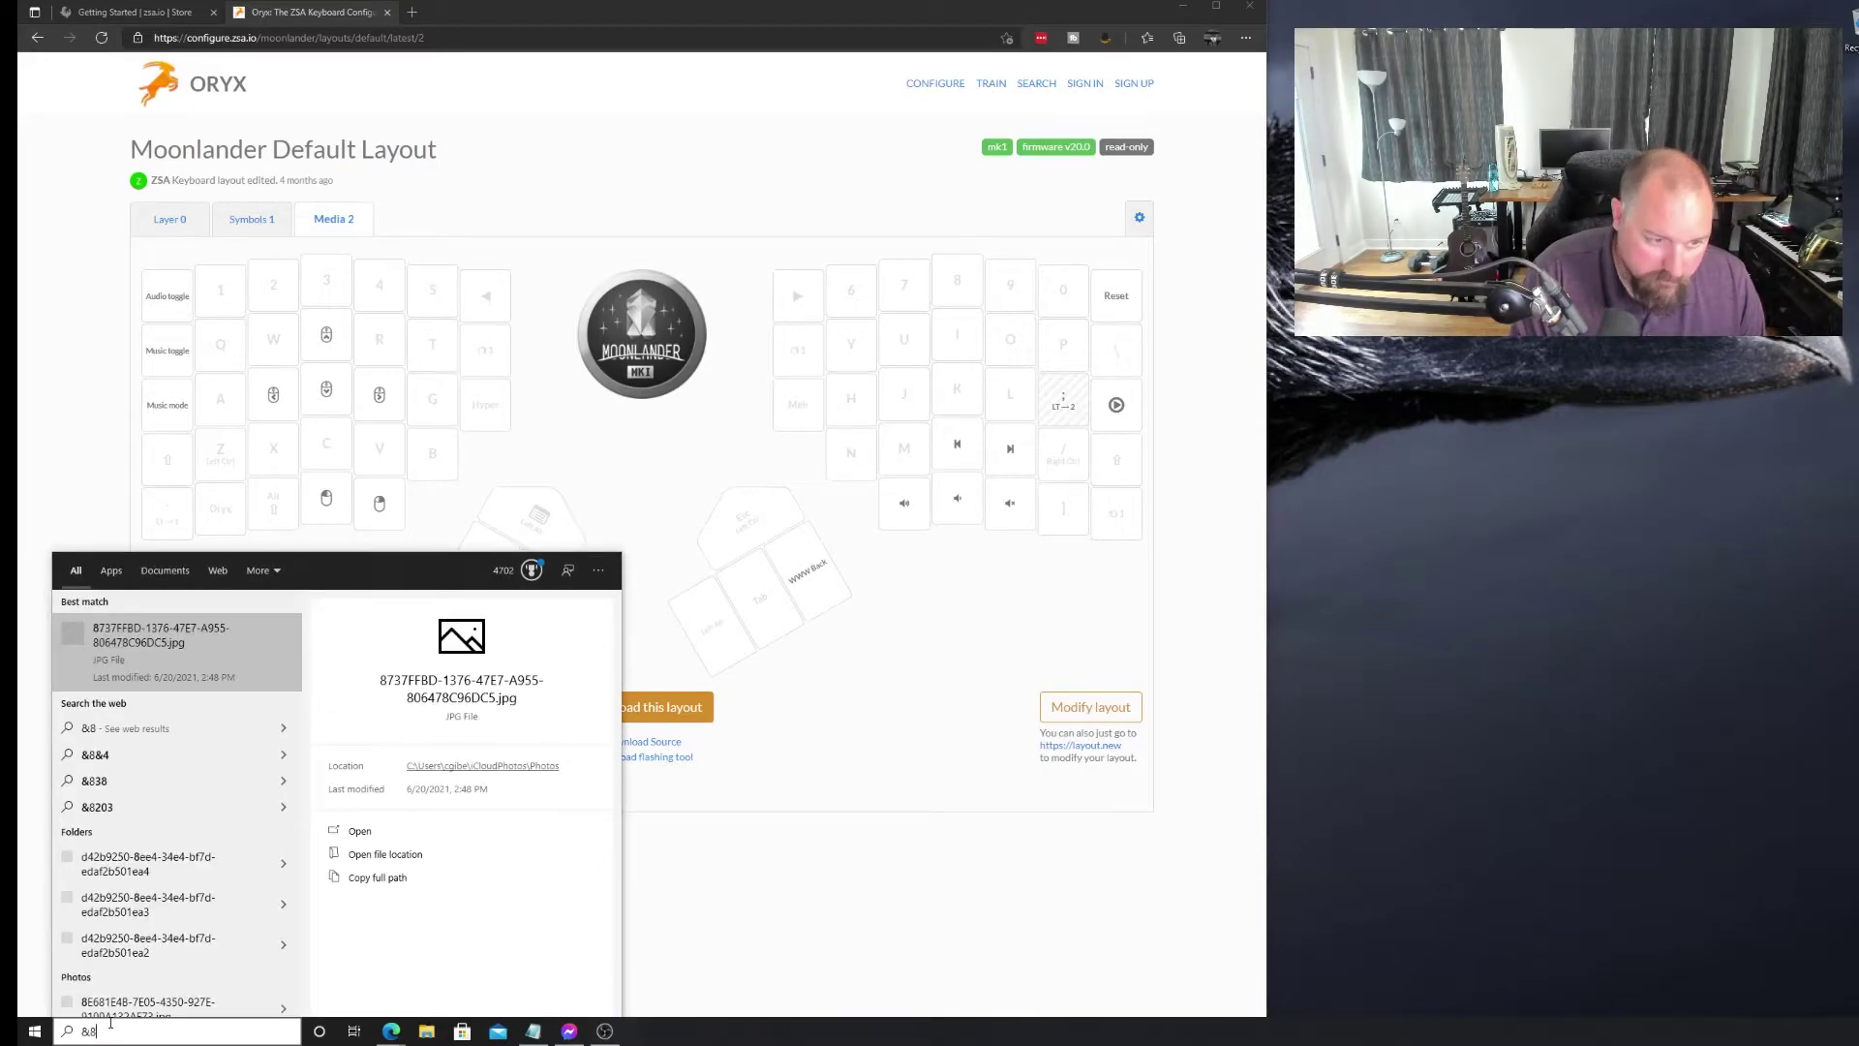
type("5454")
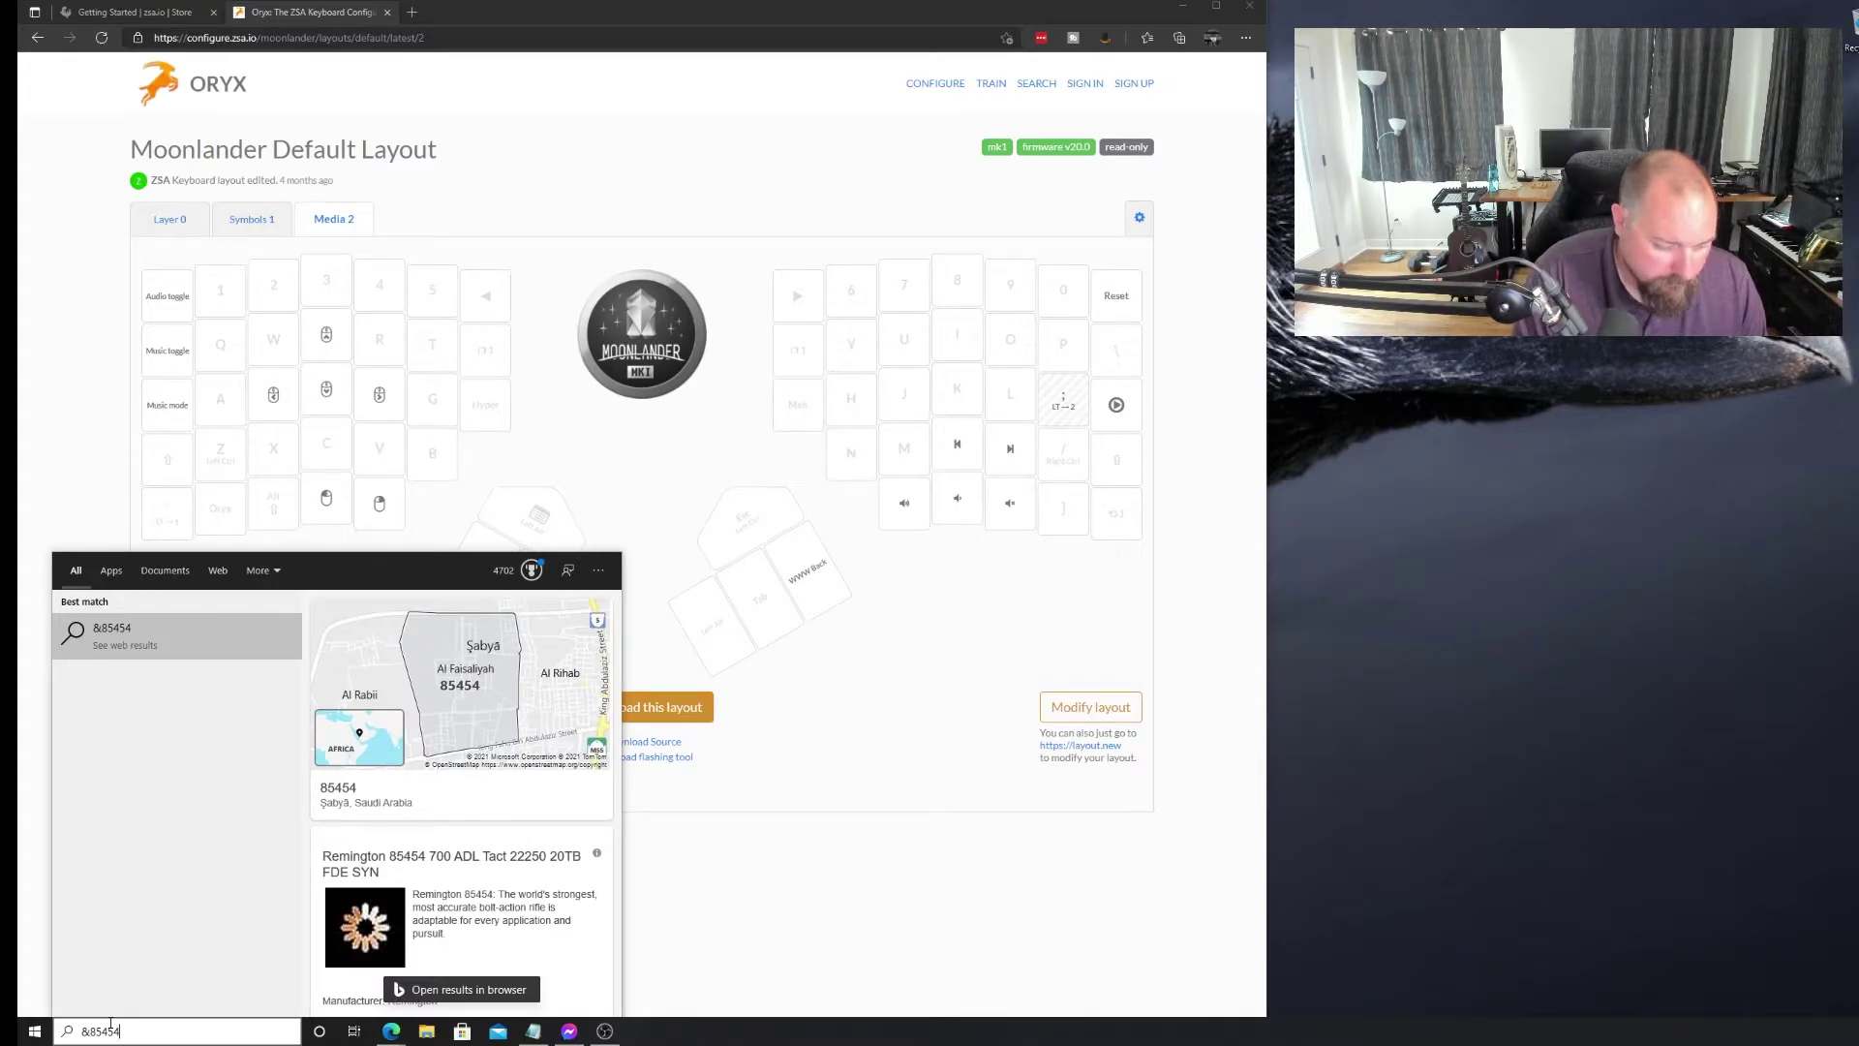
left_click(786, 806)
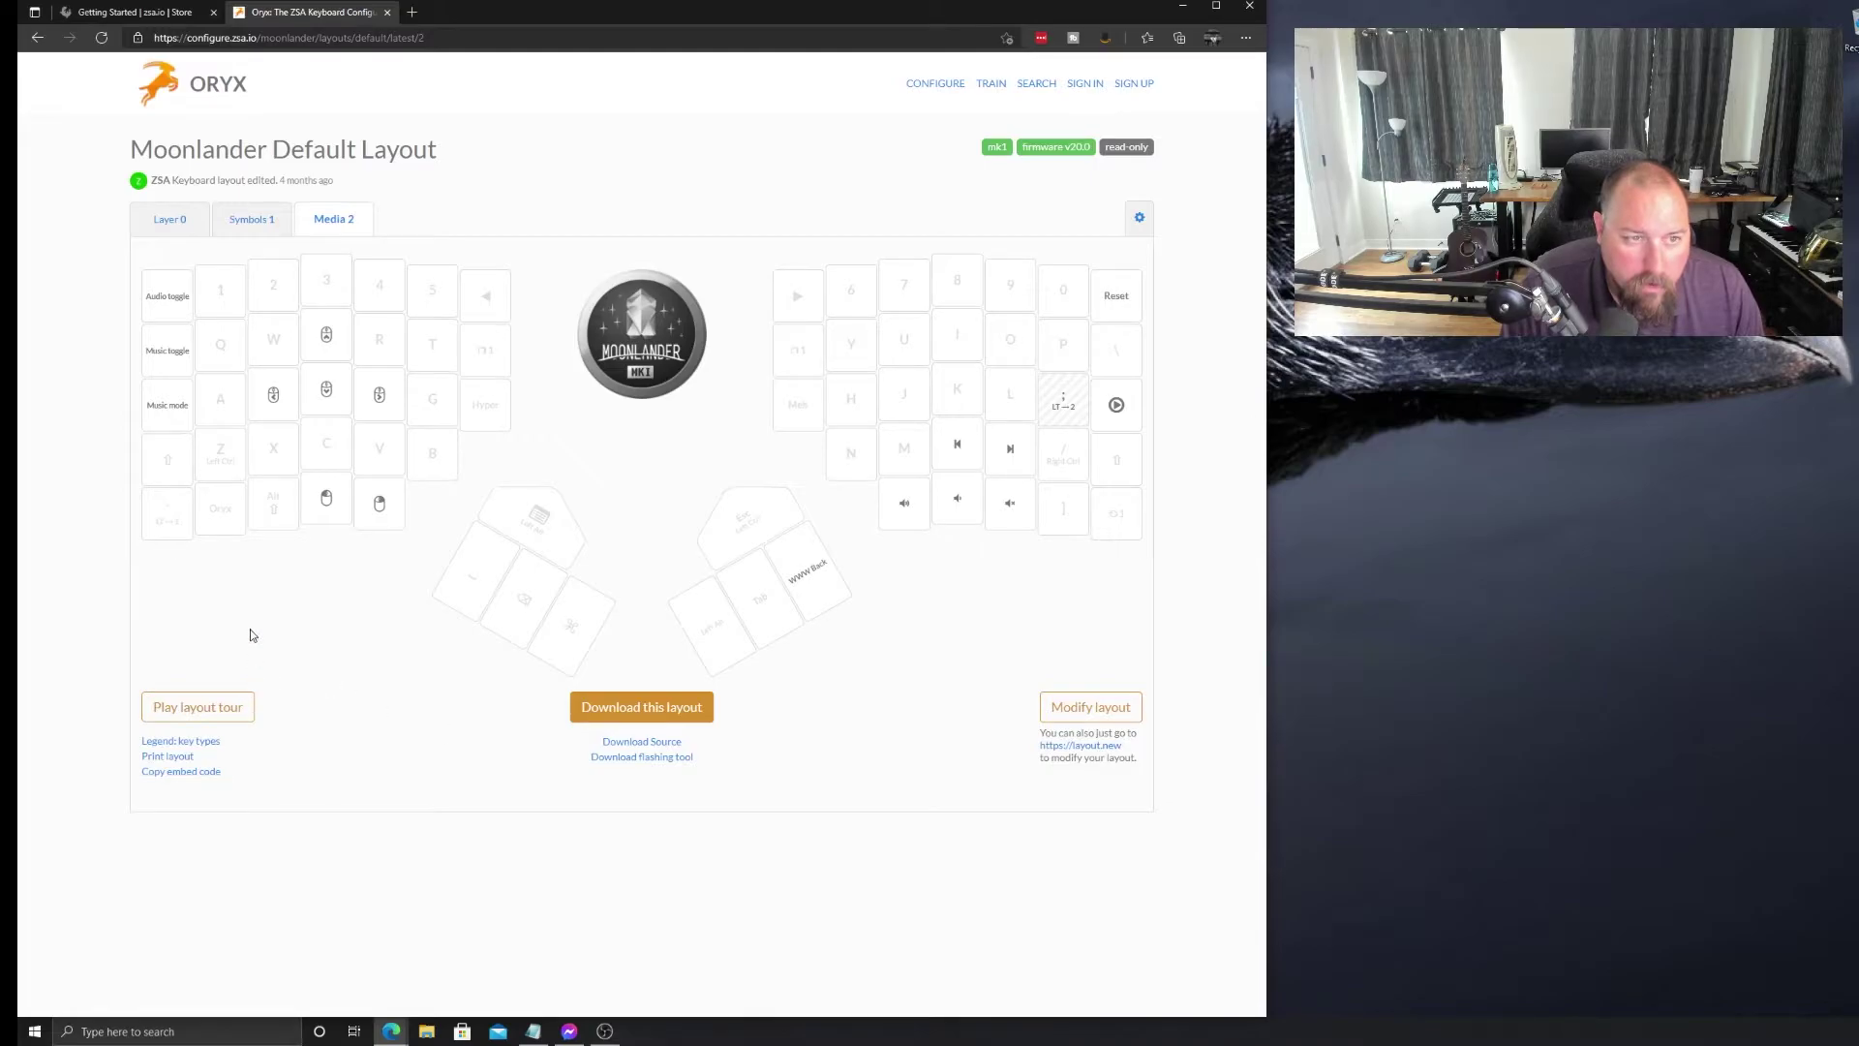
Toggle between Layer 0 and Symbols 1, settling on Symbols 1
left_click(173, 221)
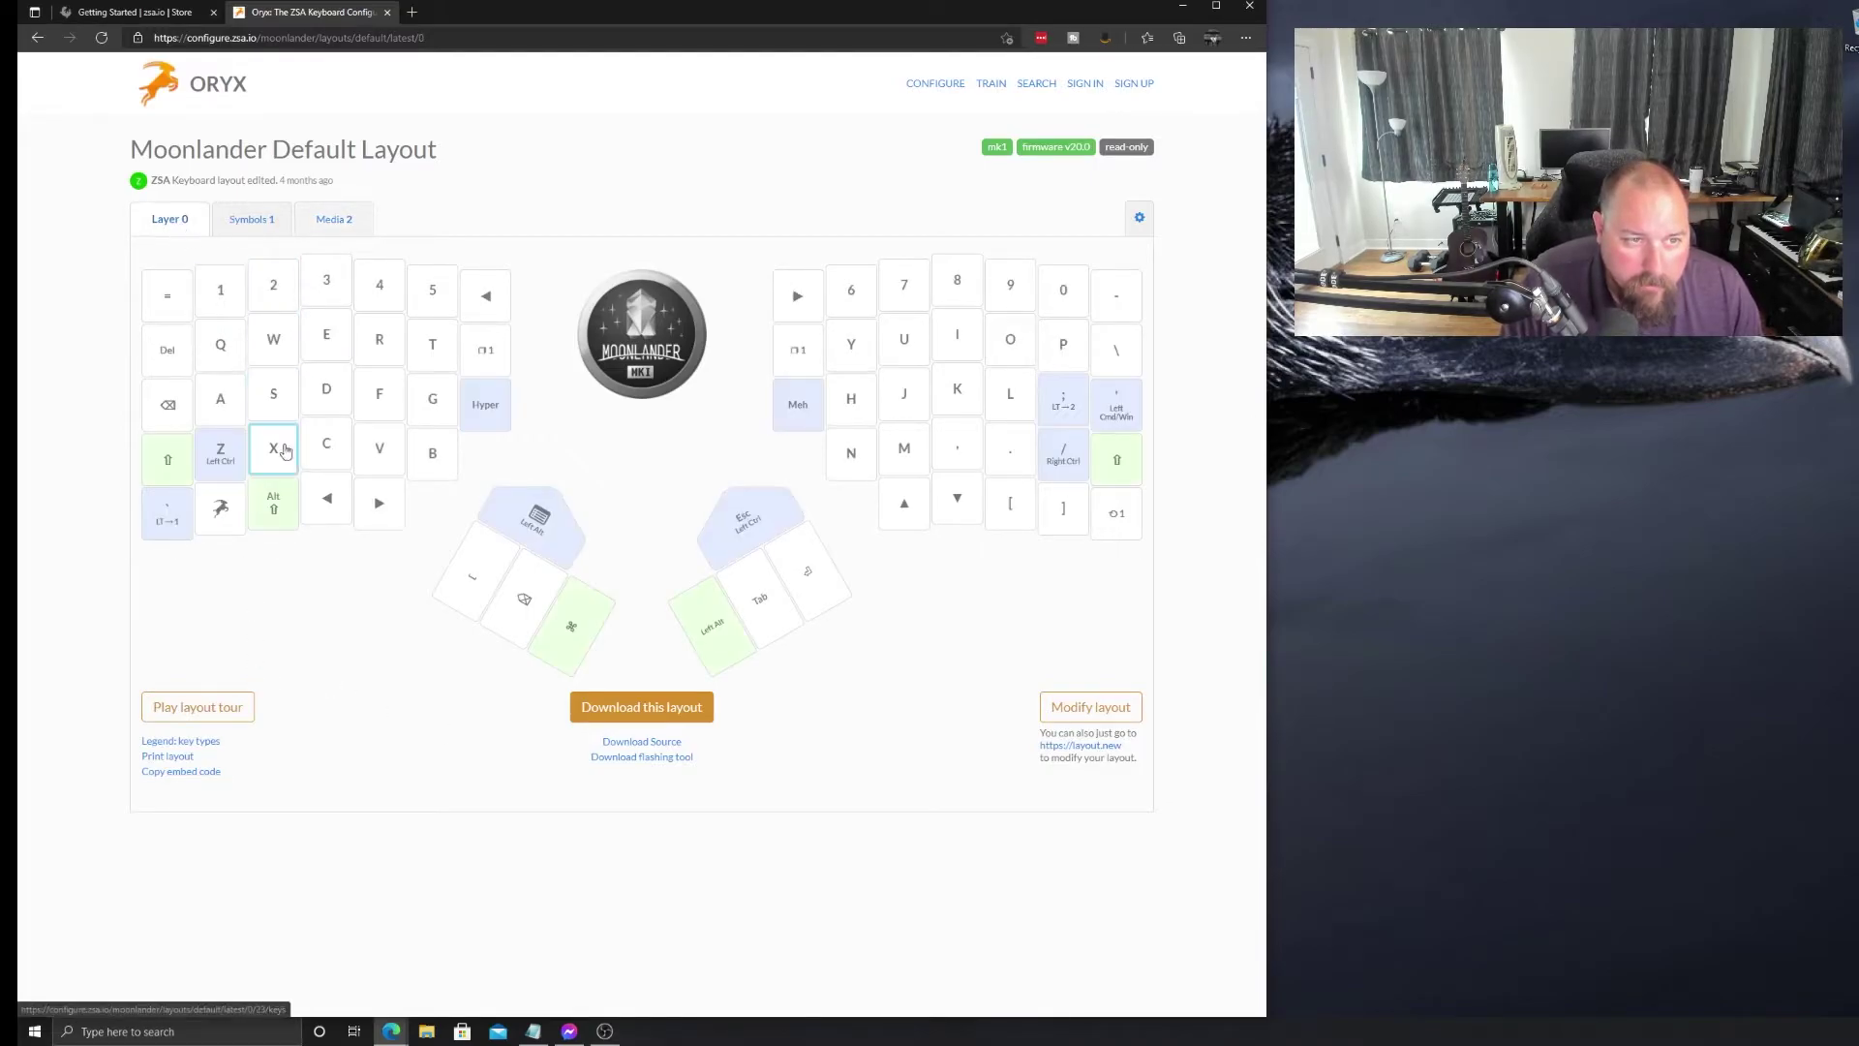
left_click(258, 221)
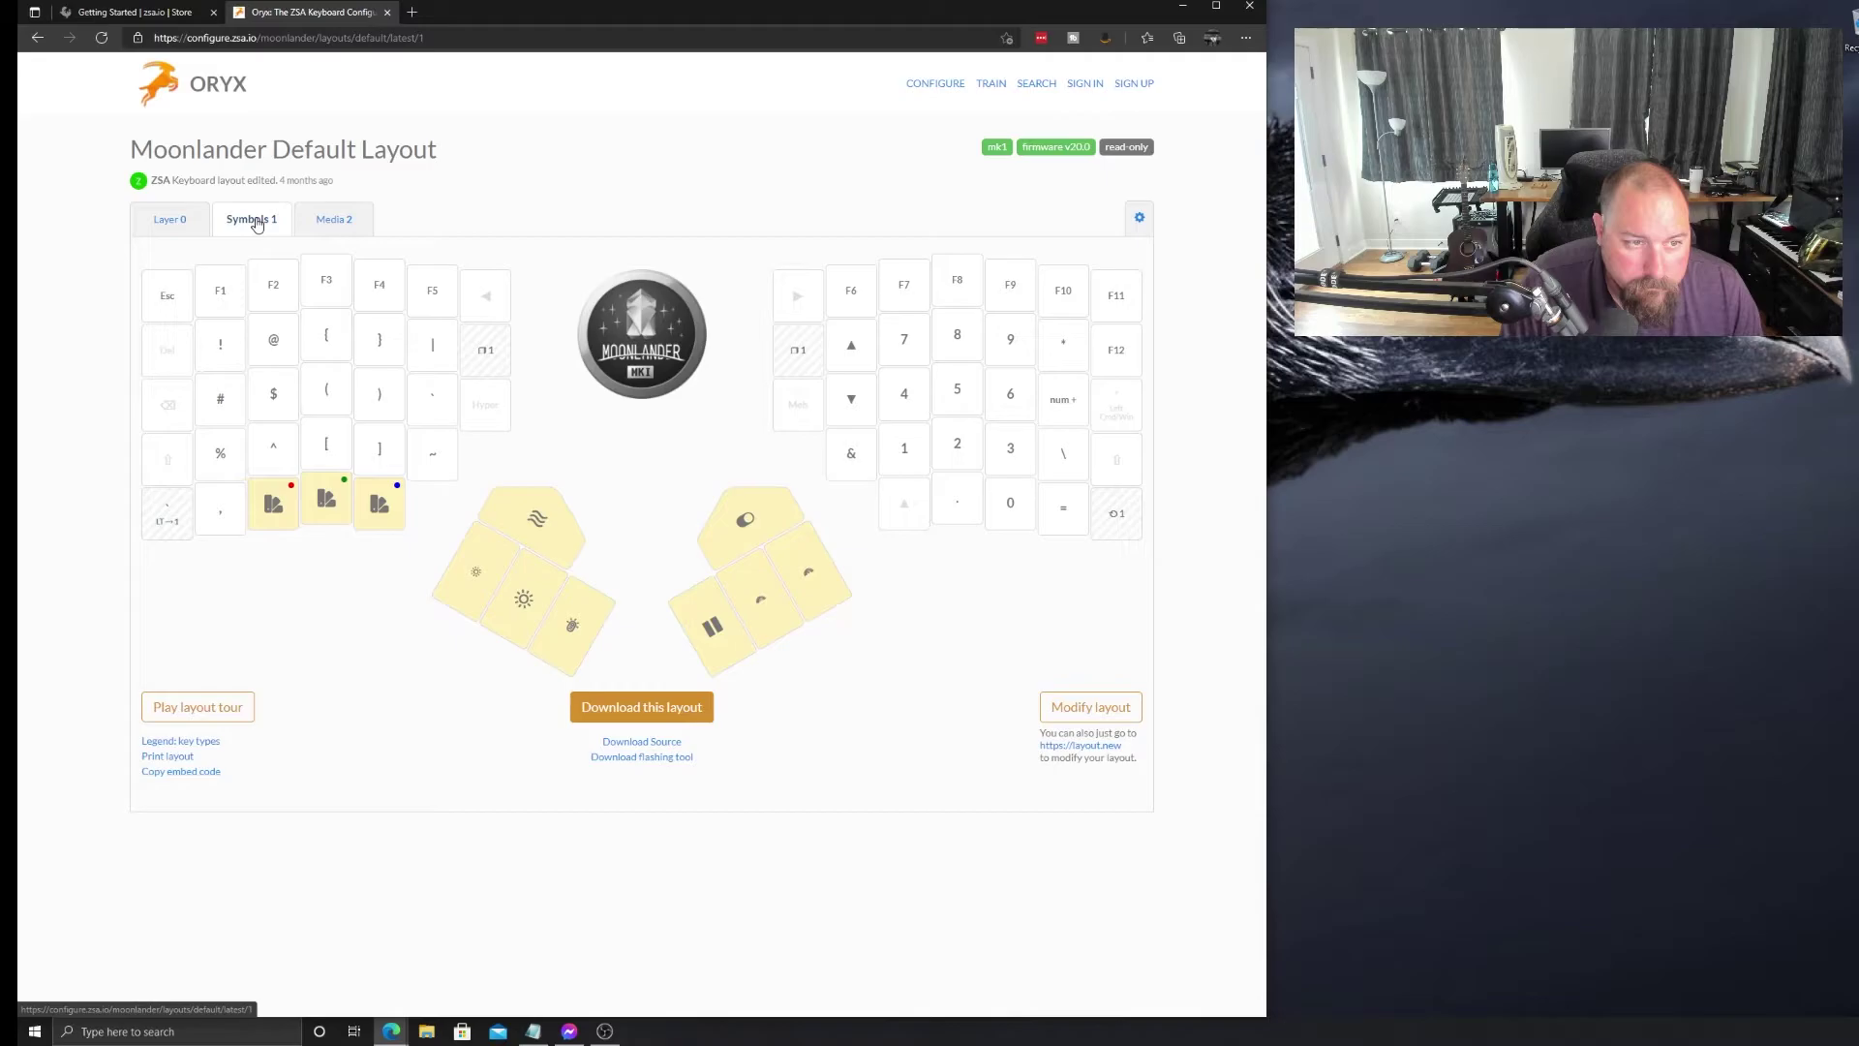
left_click(178, 221)
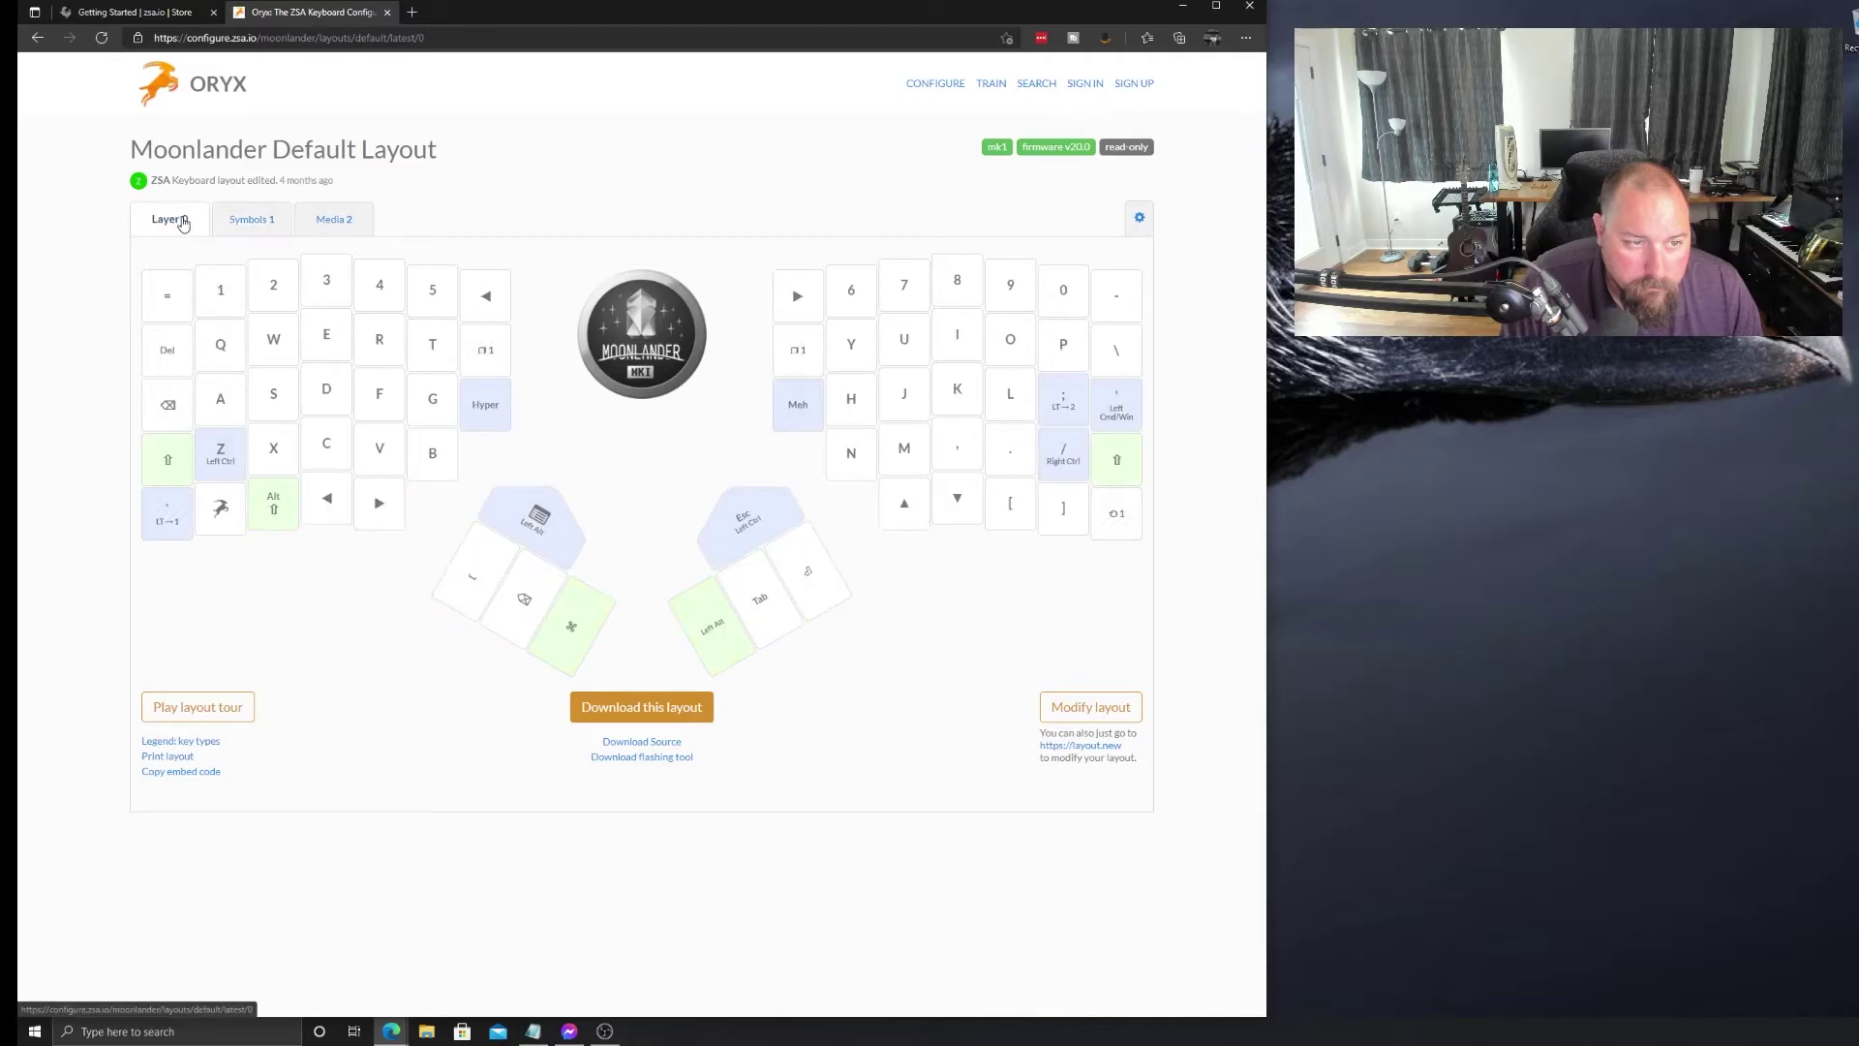
left_click(256, 223)
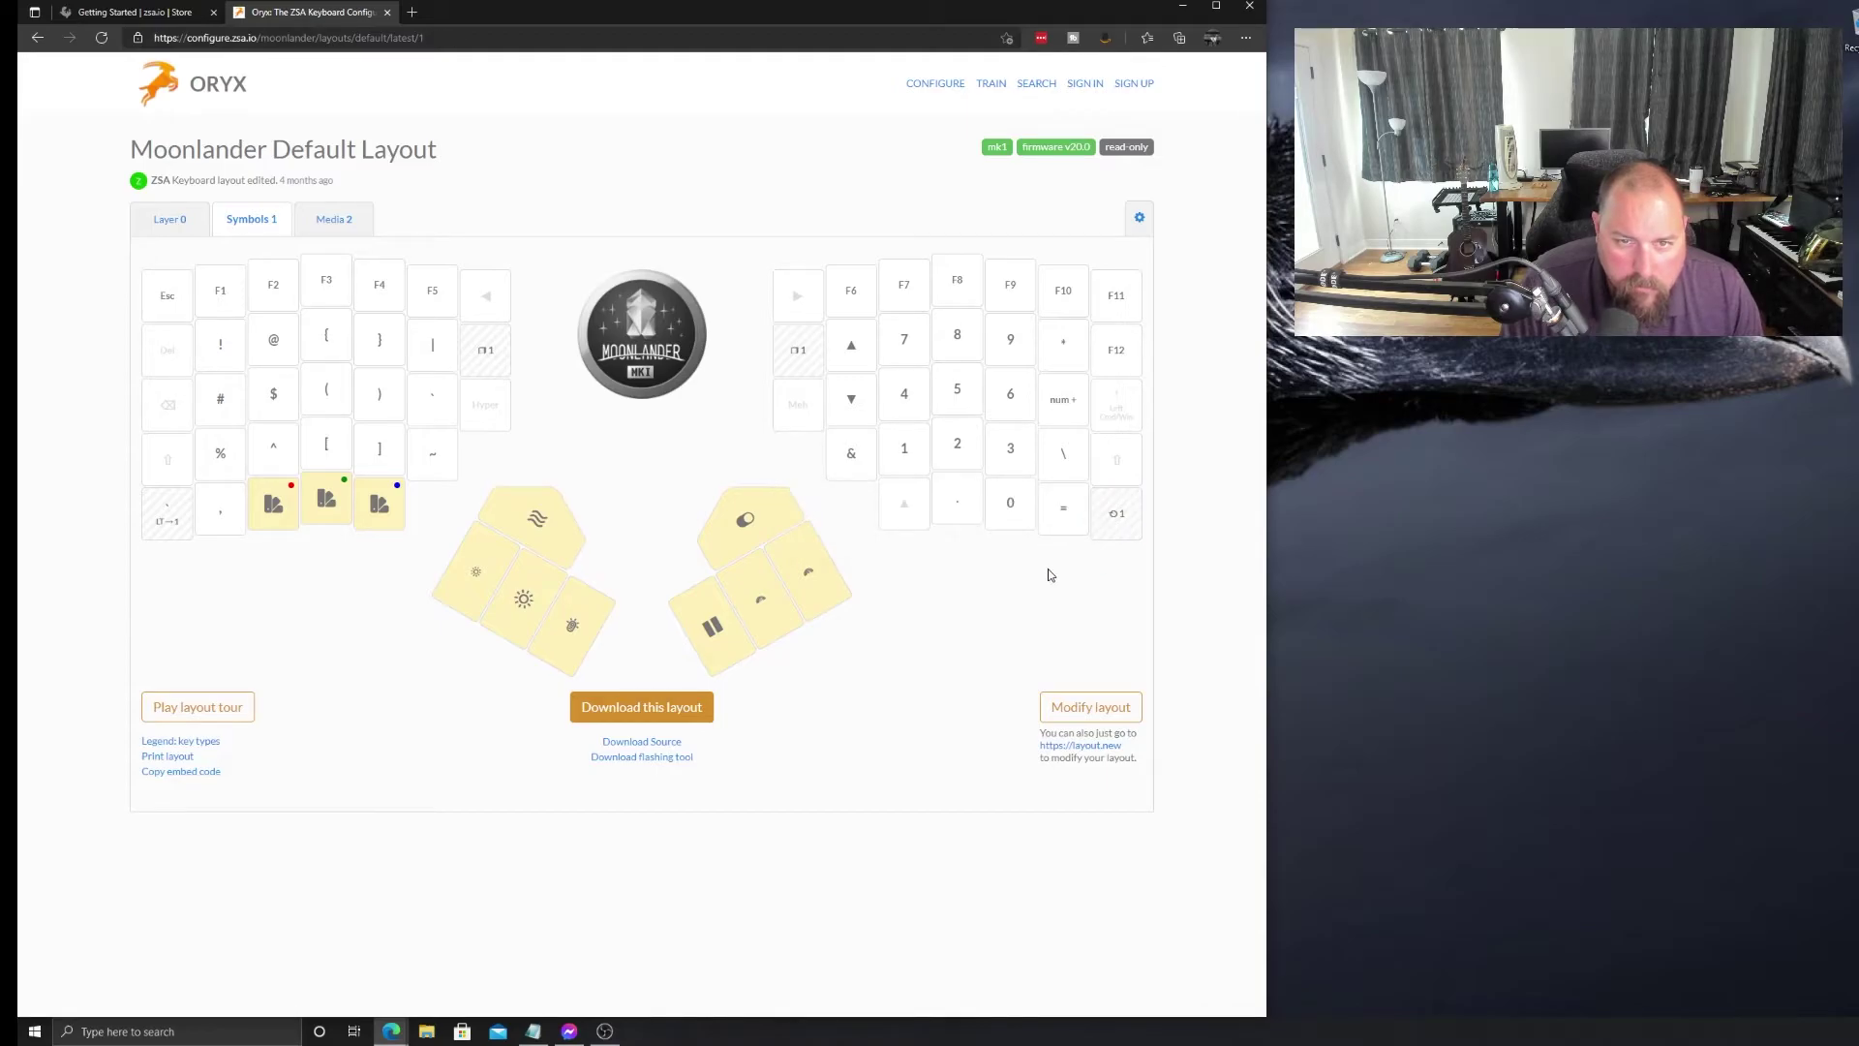
Read why the right-hand layer key and the LT→1 key are disabled, then dismiss the popups
left_click(811, 359)
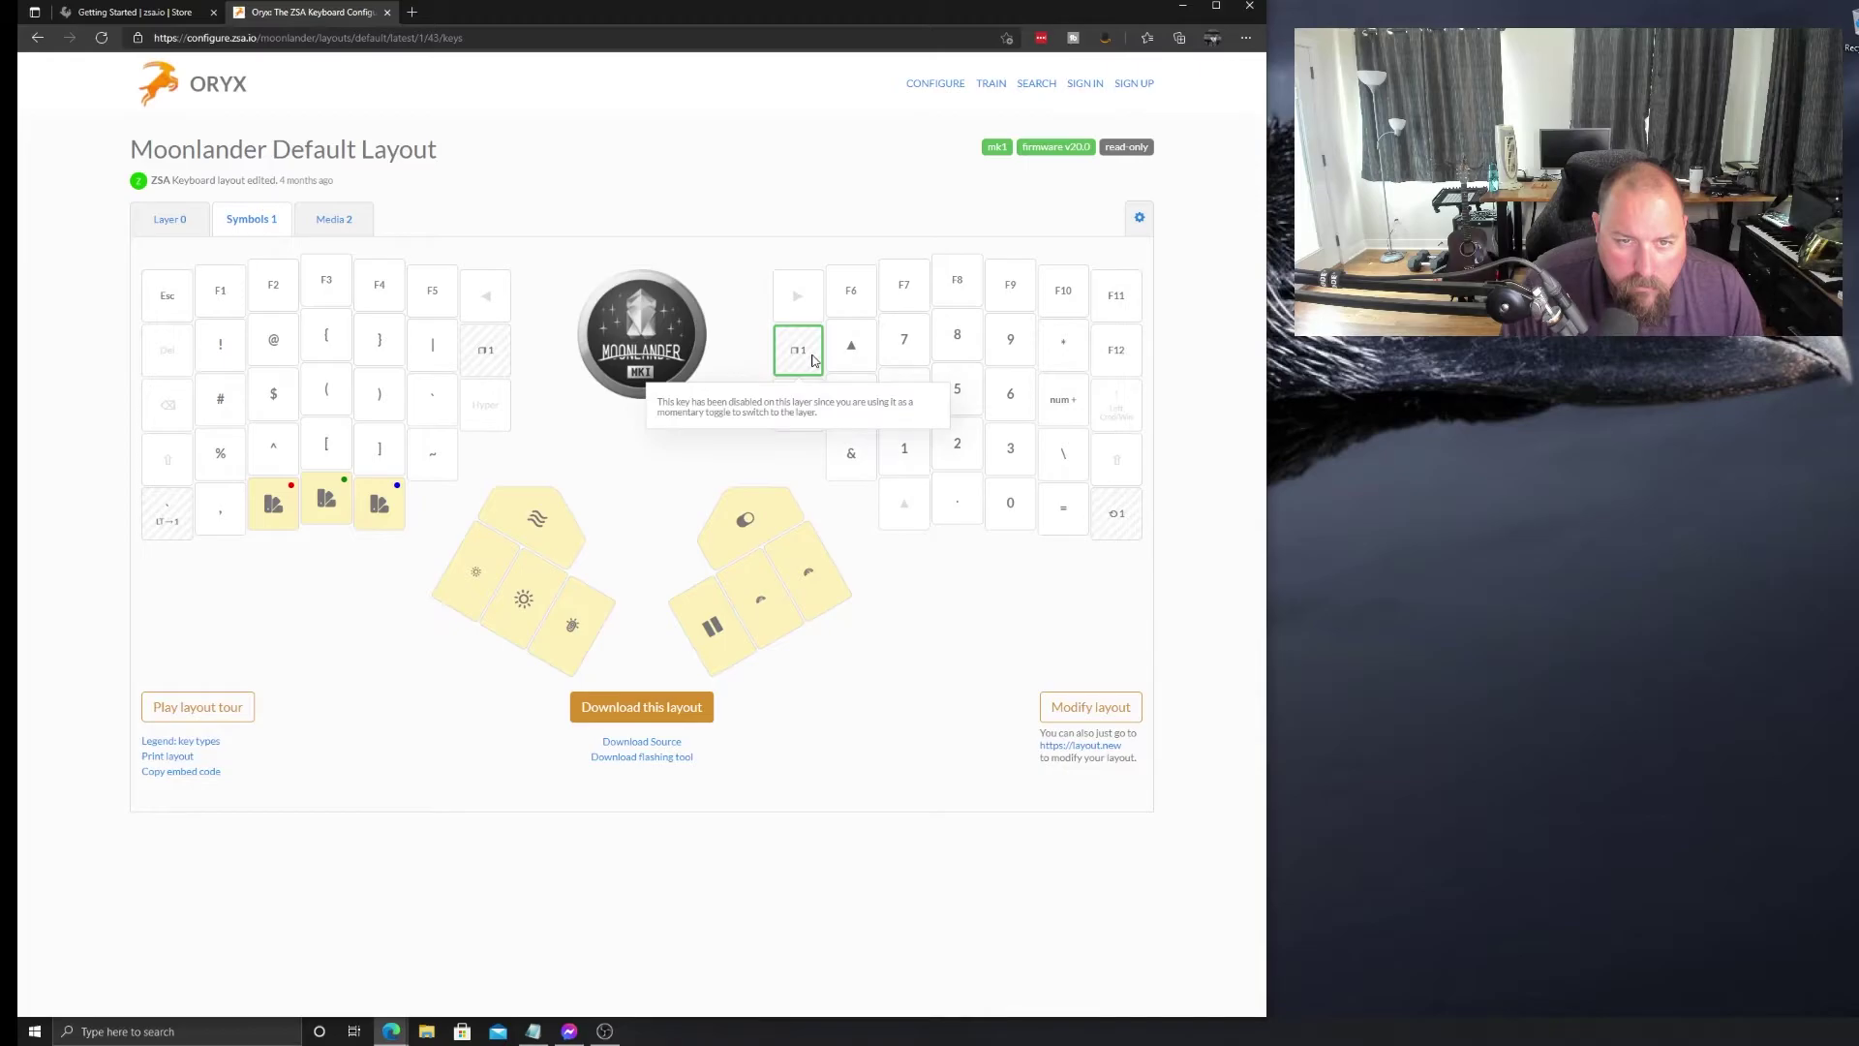
left_click(487, 350)
left_click(281, 575)
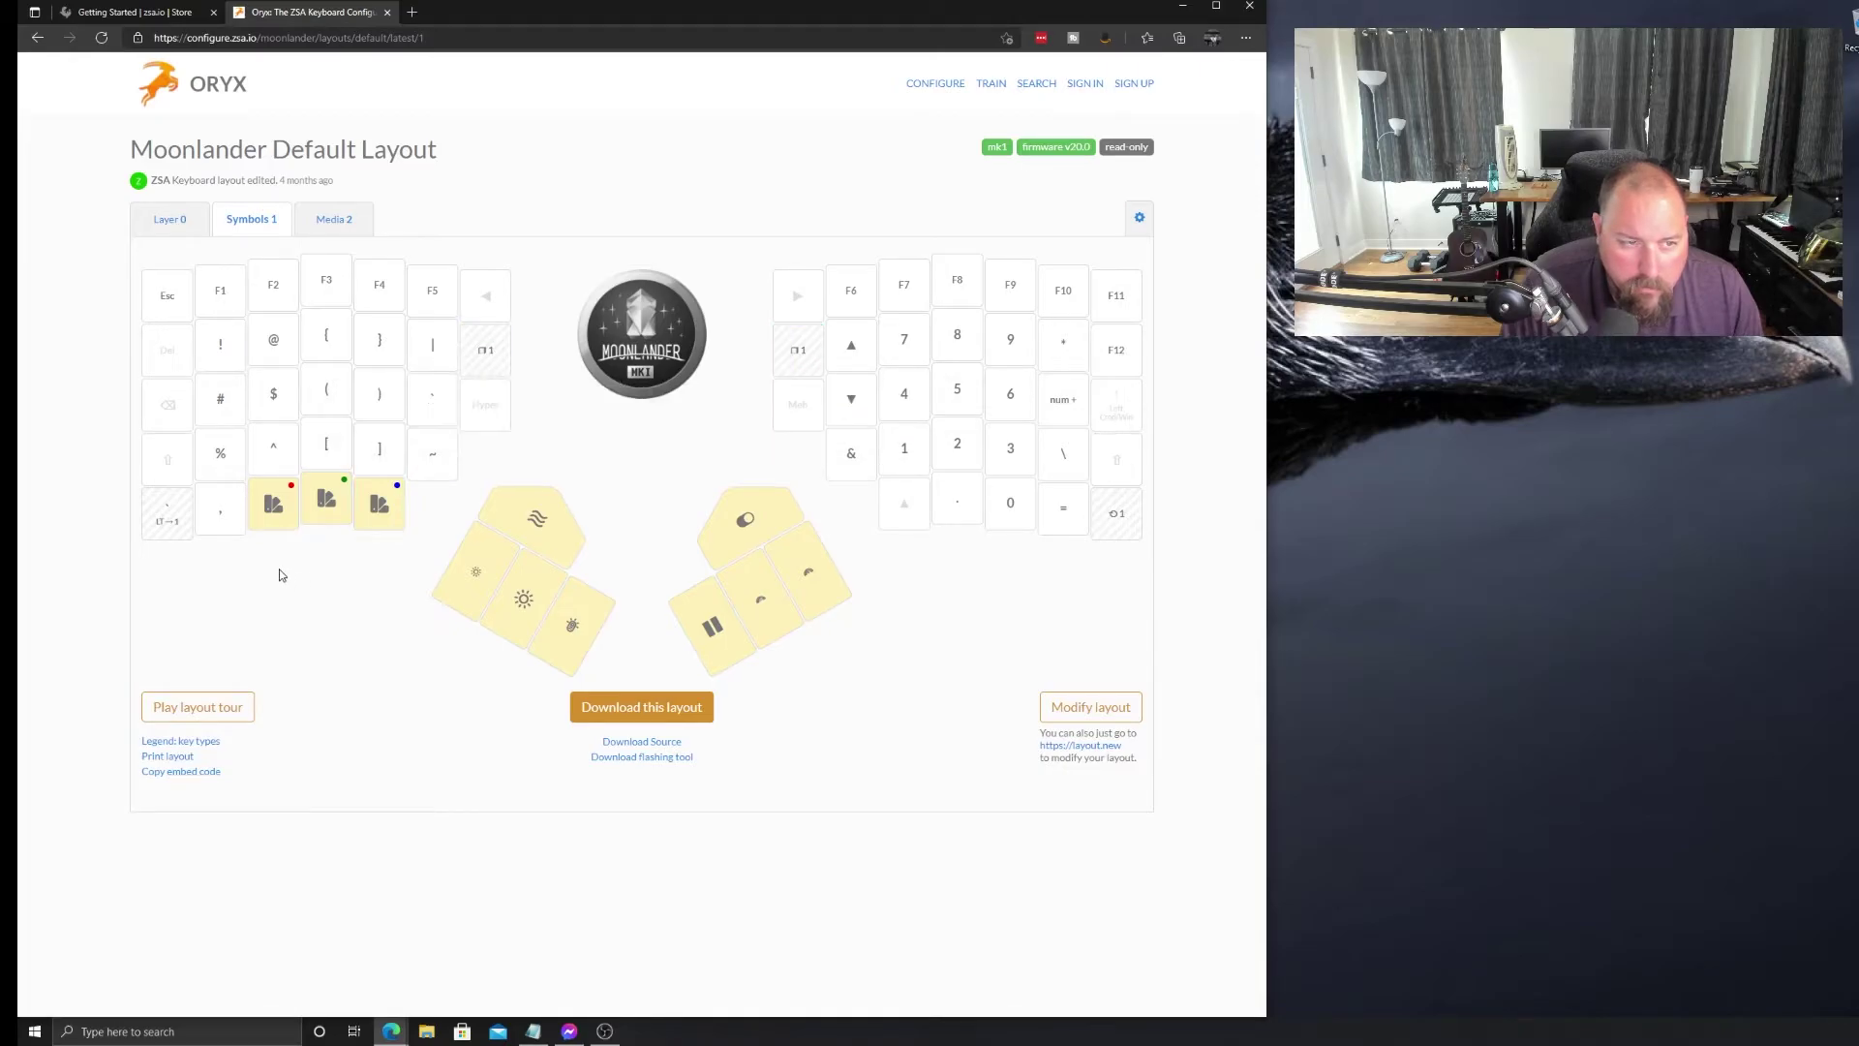
left_click(166, 530)
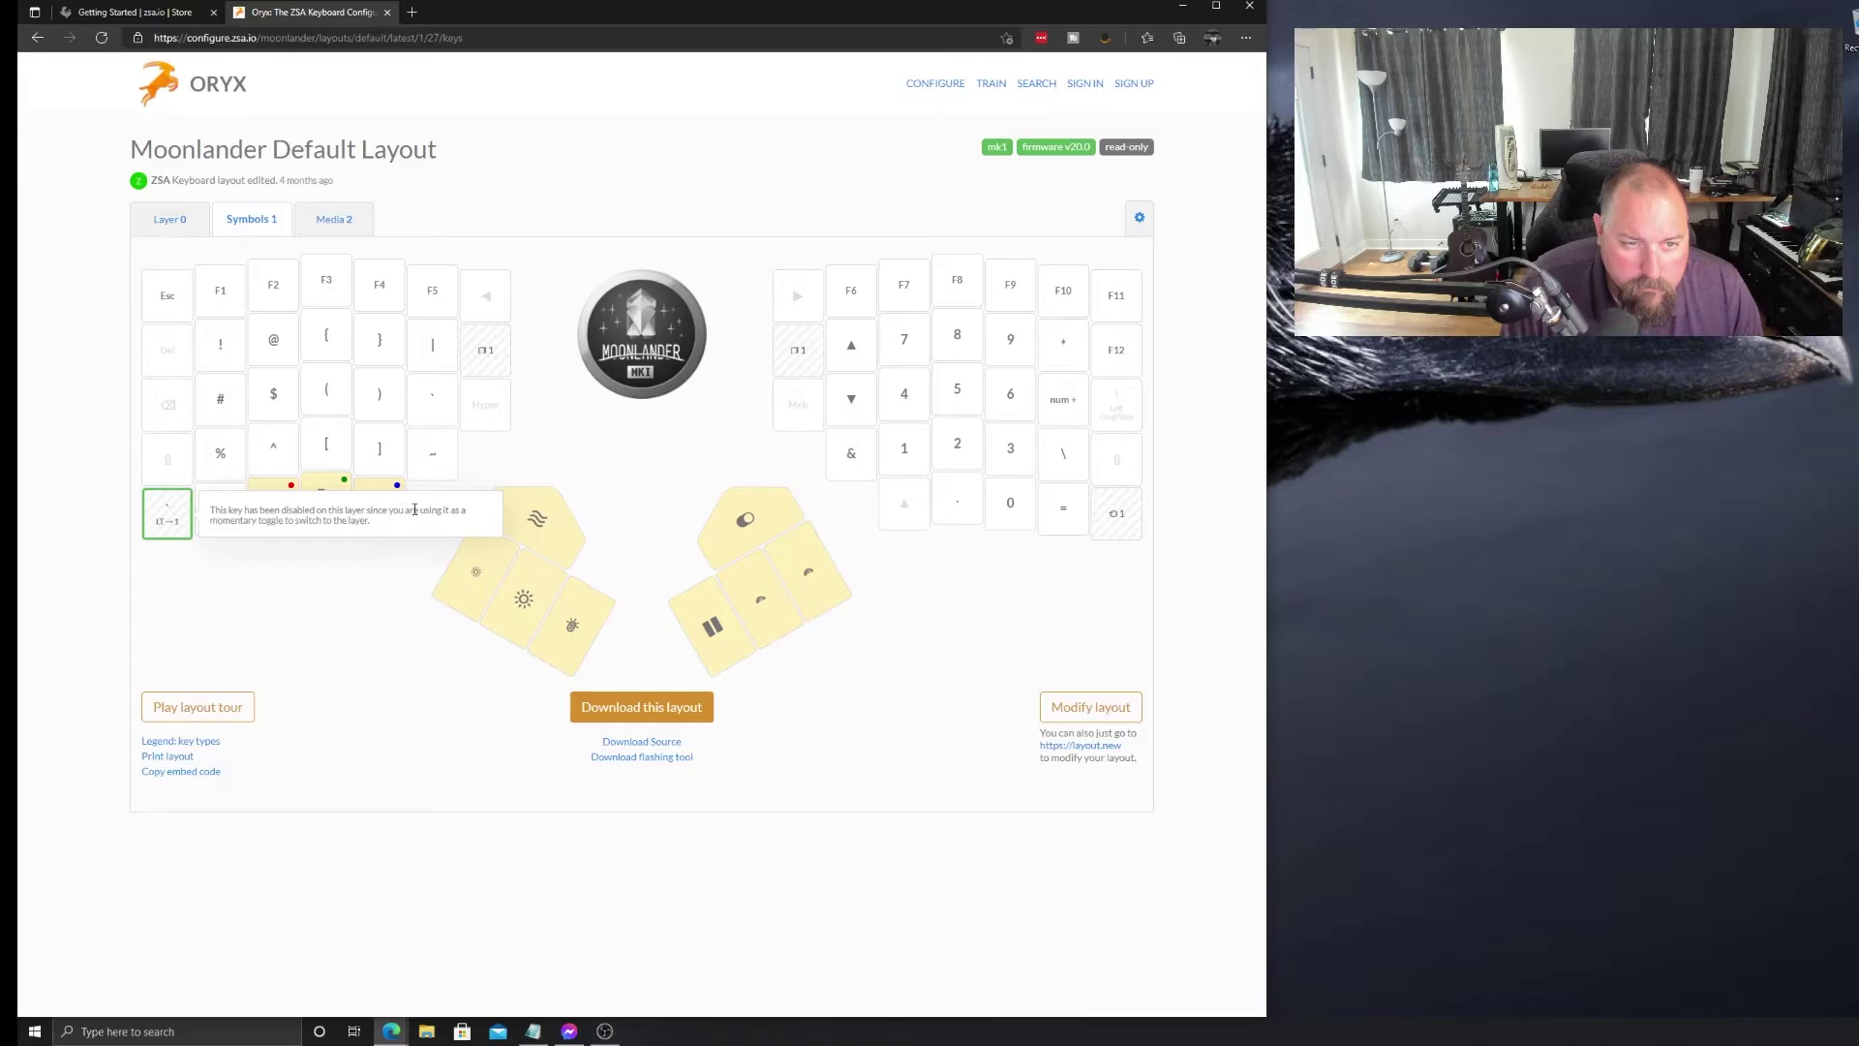
left_click(269, 581)
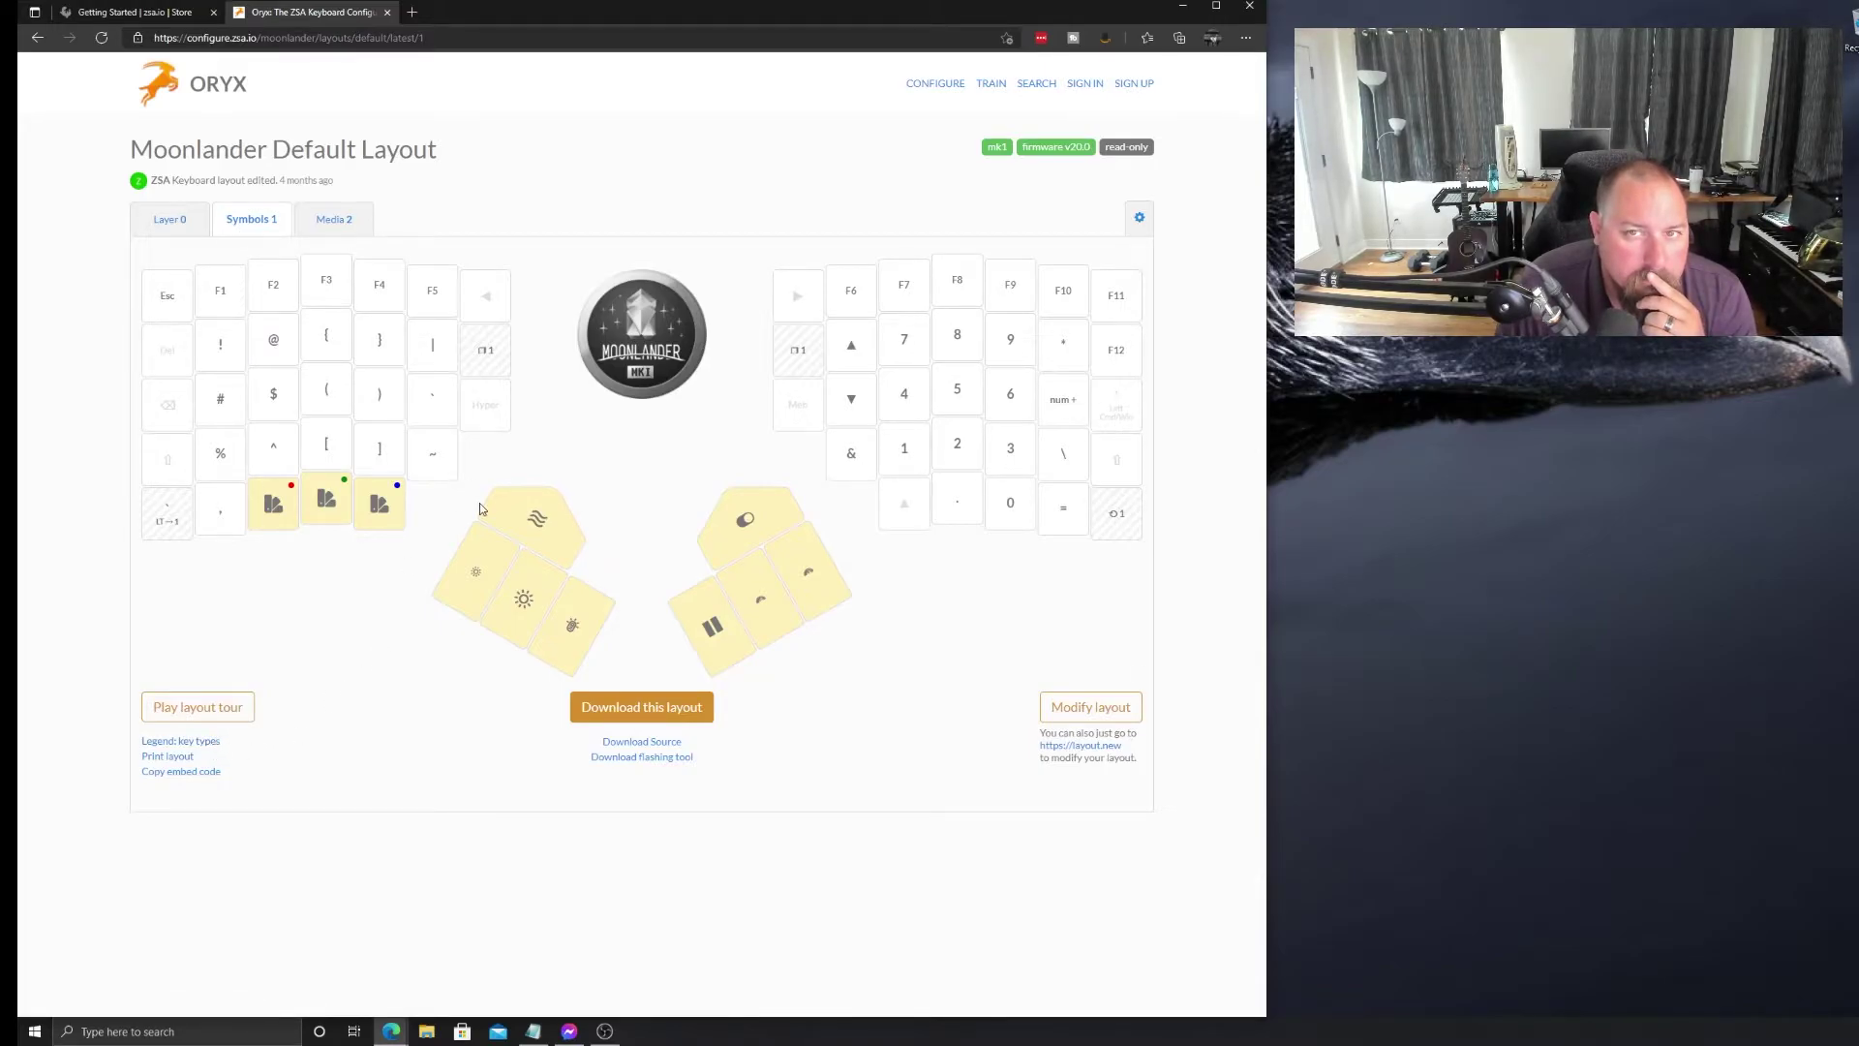
Return to Symbols 1 via Layer 0 and check why the TO1 key is disabled
left_click(184, 222)
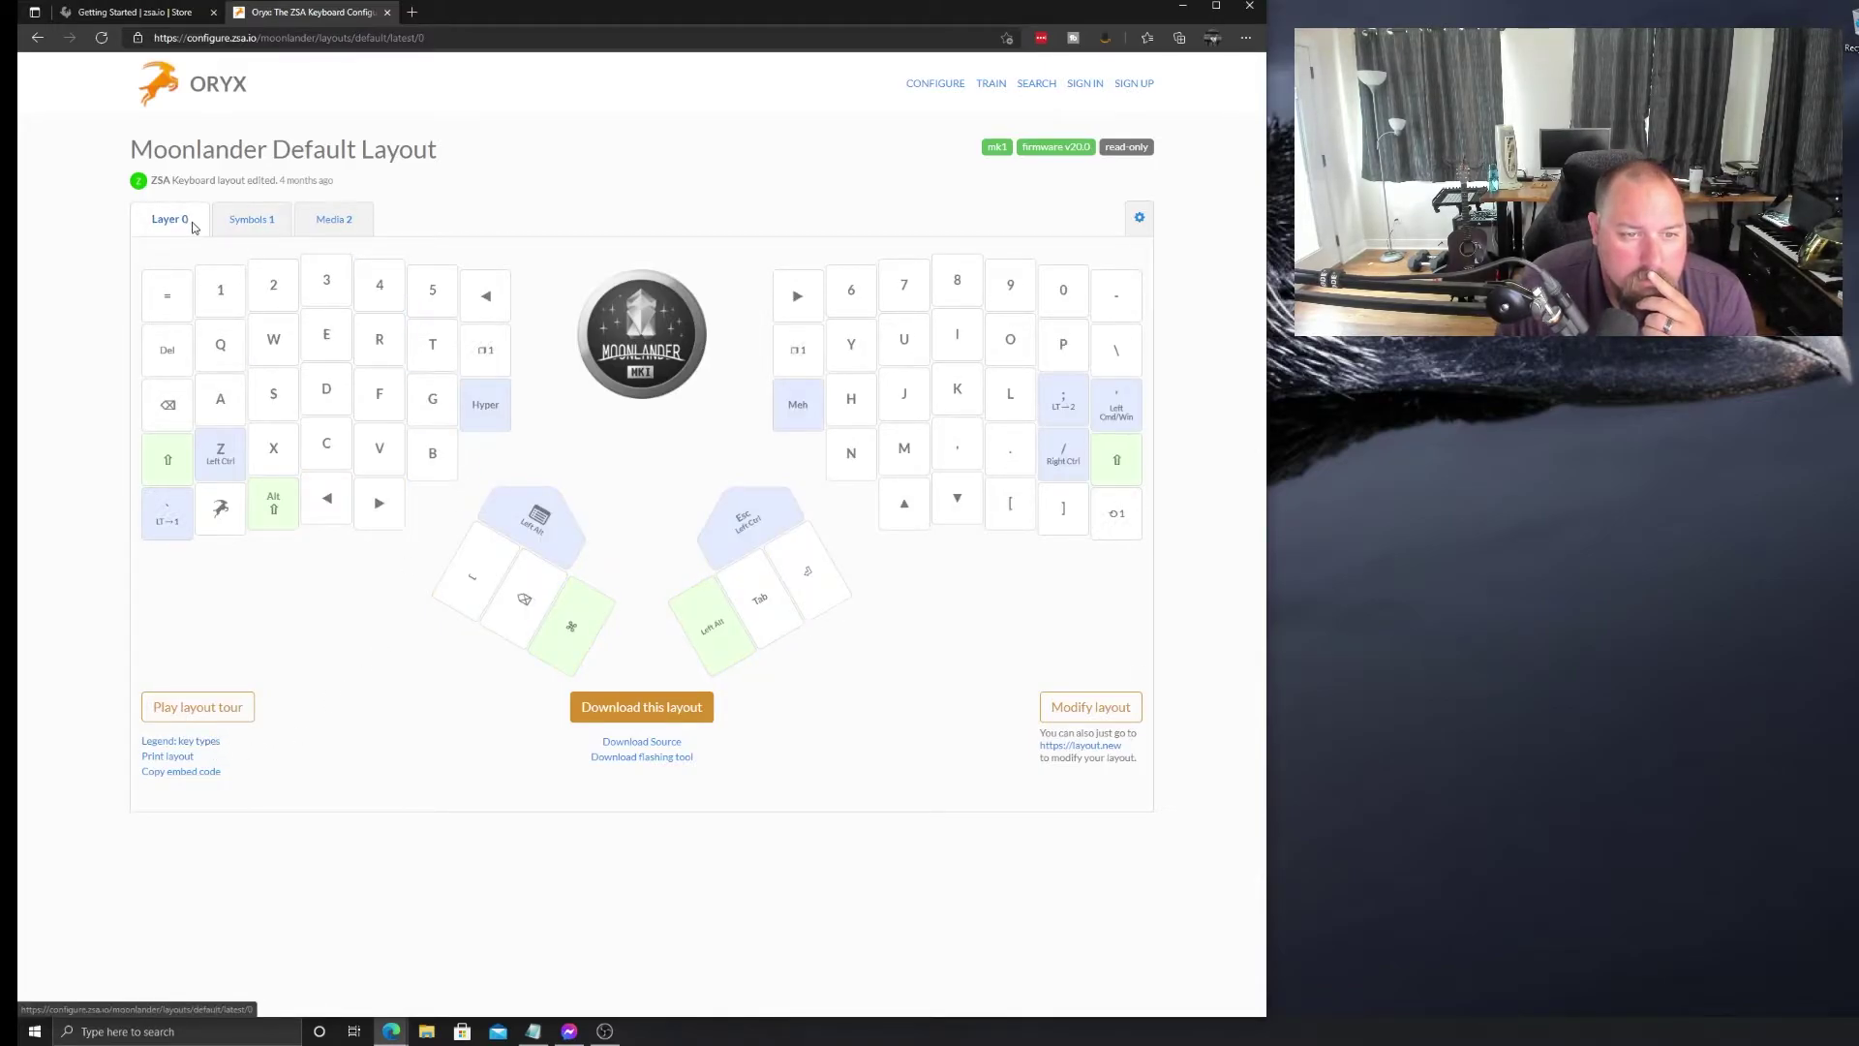
left_click(269, 222)
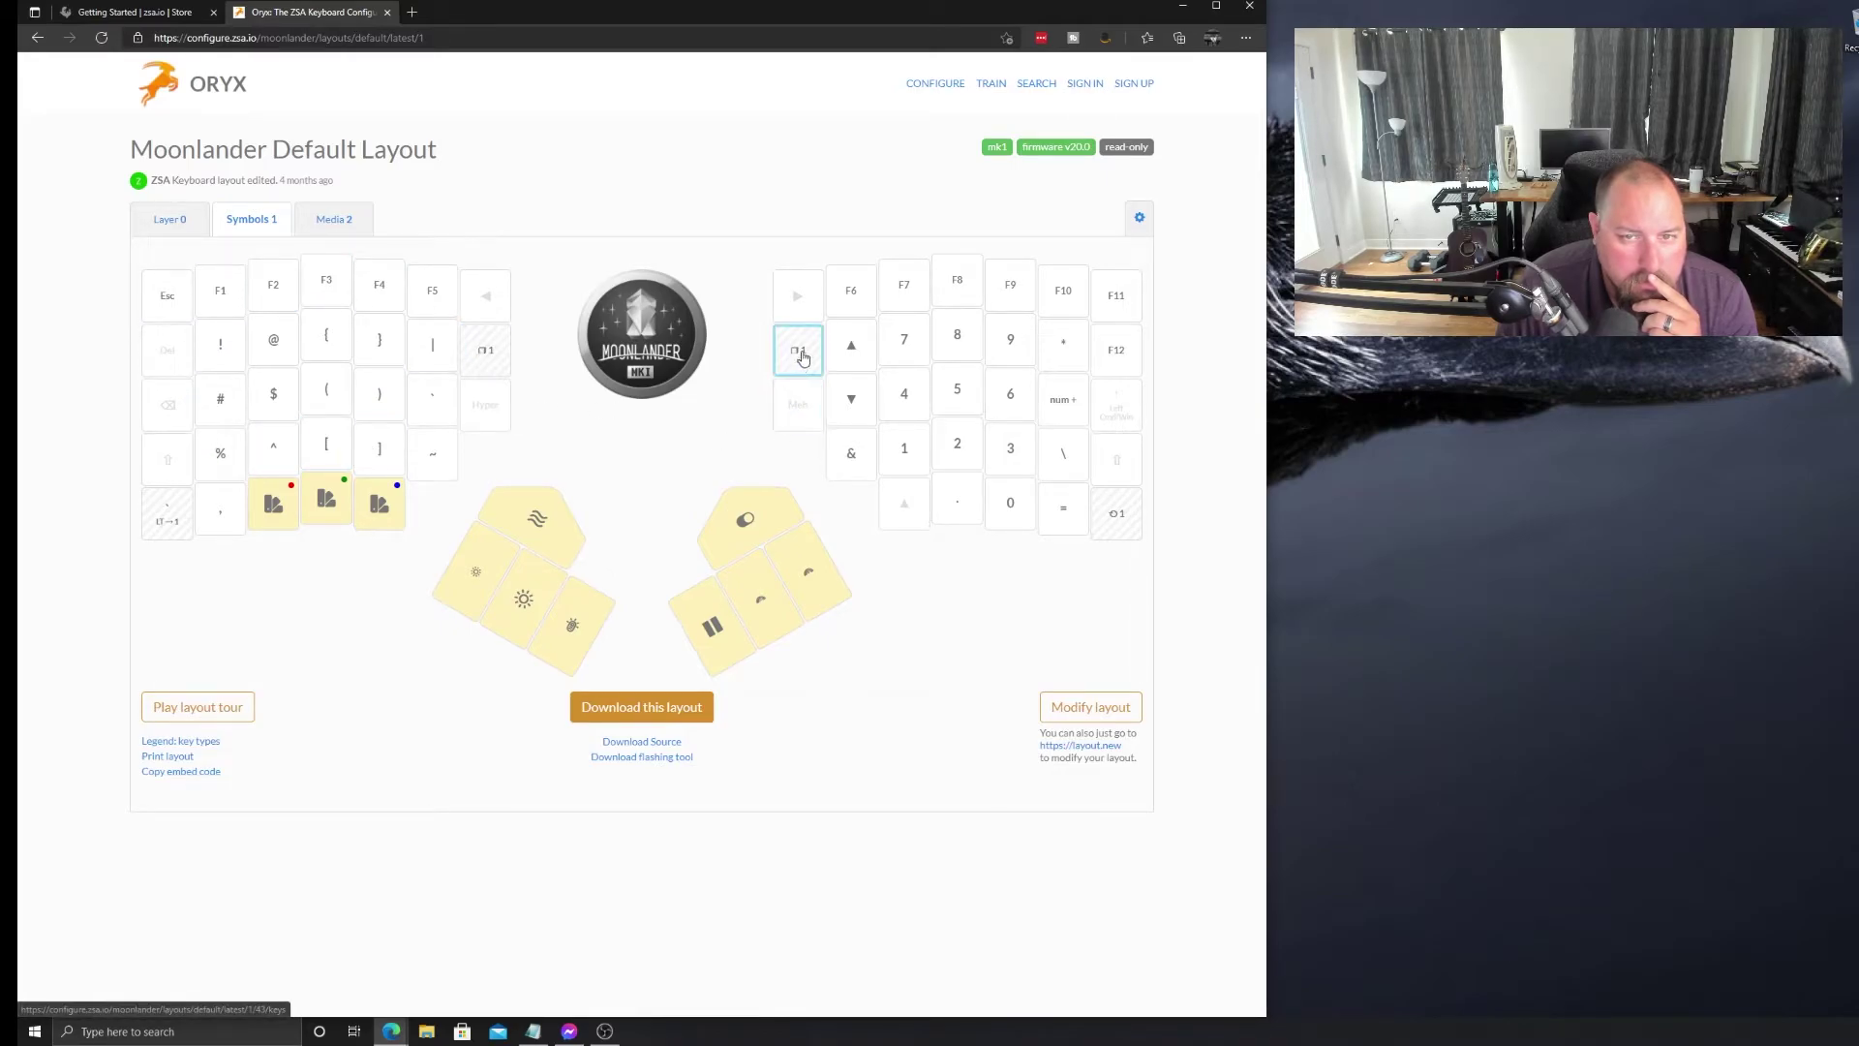
left_click(1129, 527)
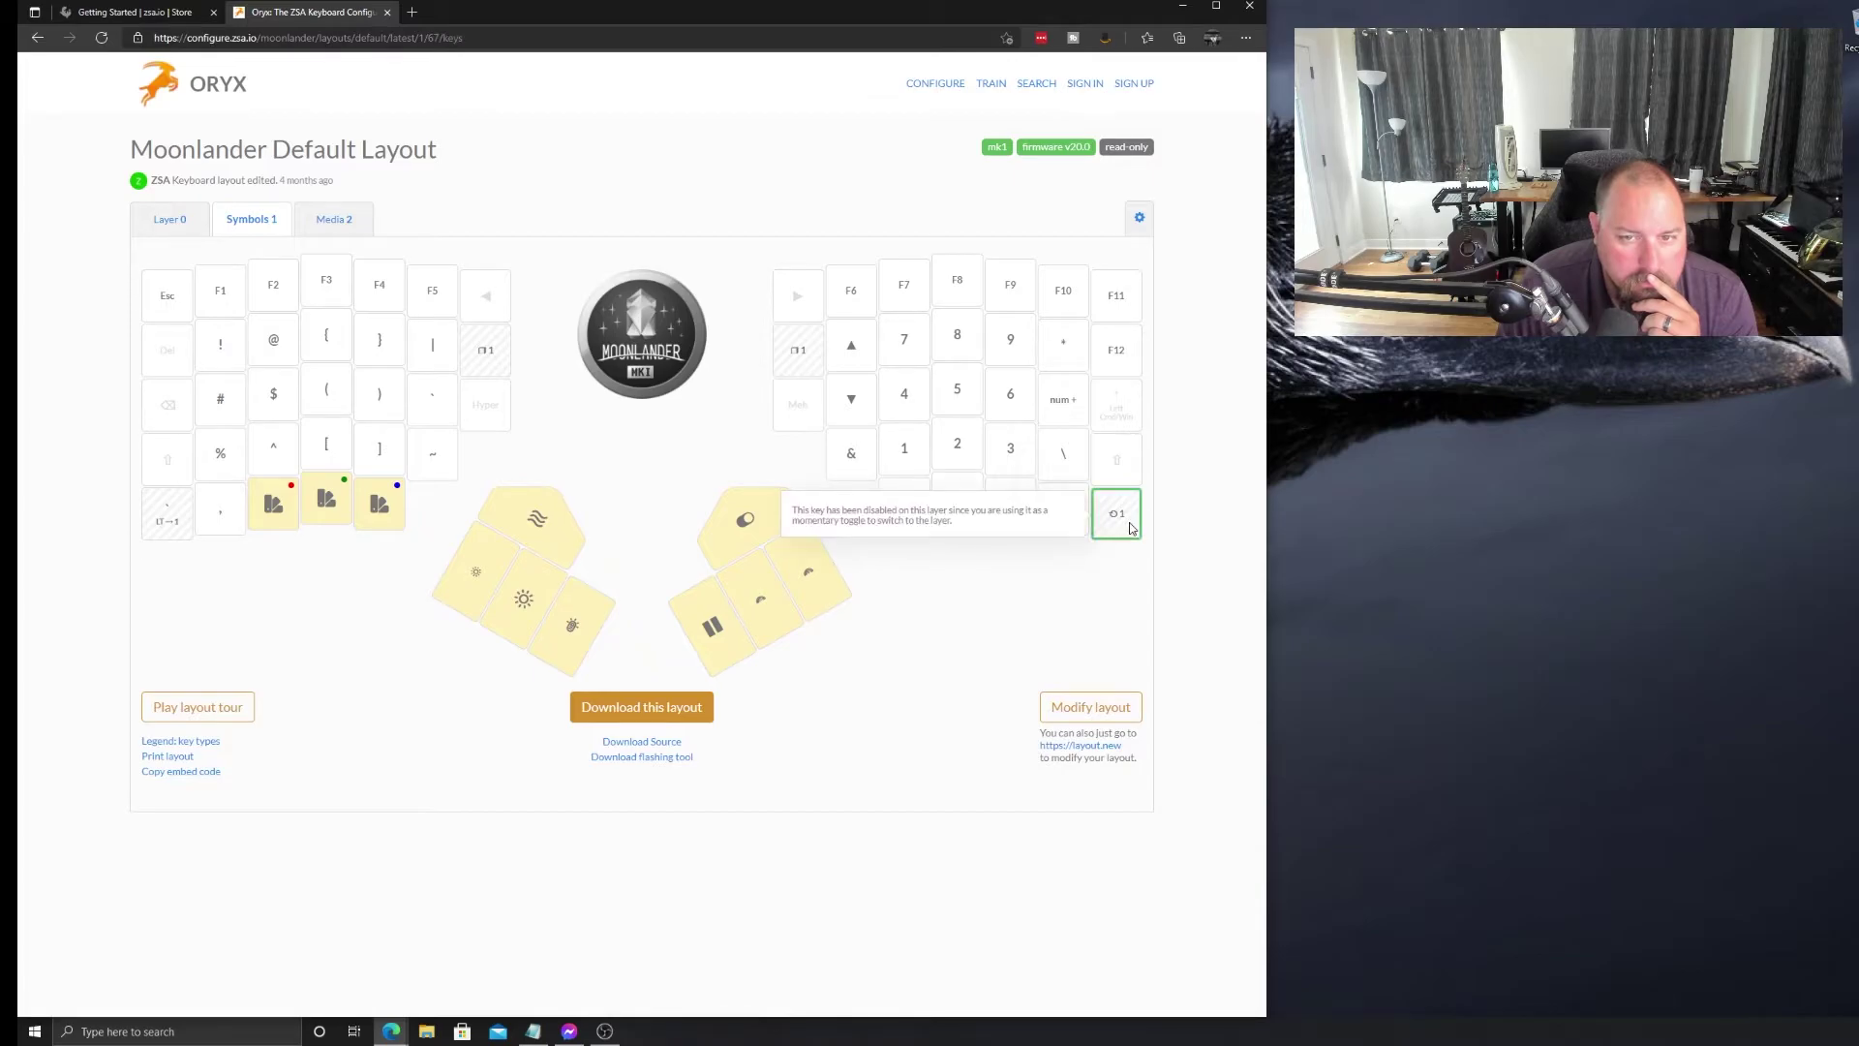
left_click(1076, 577)
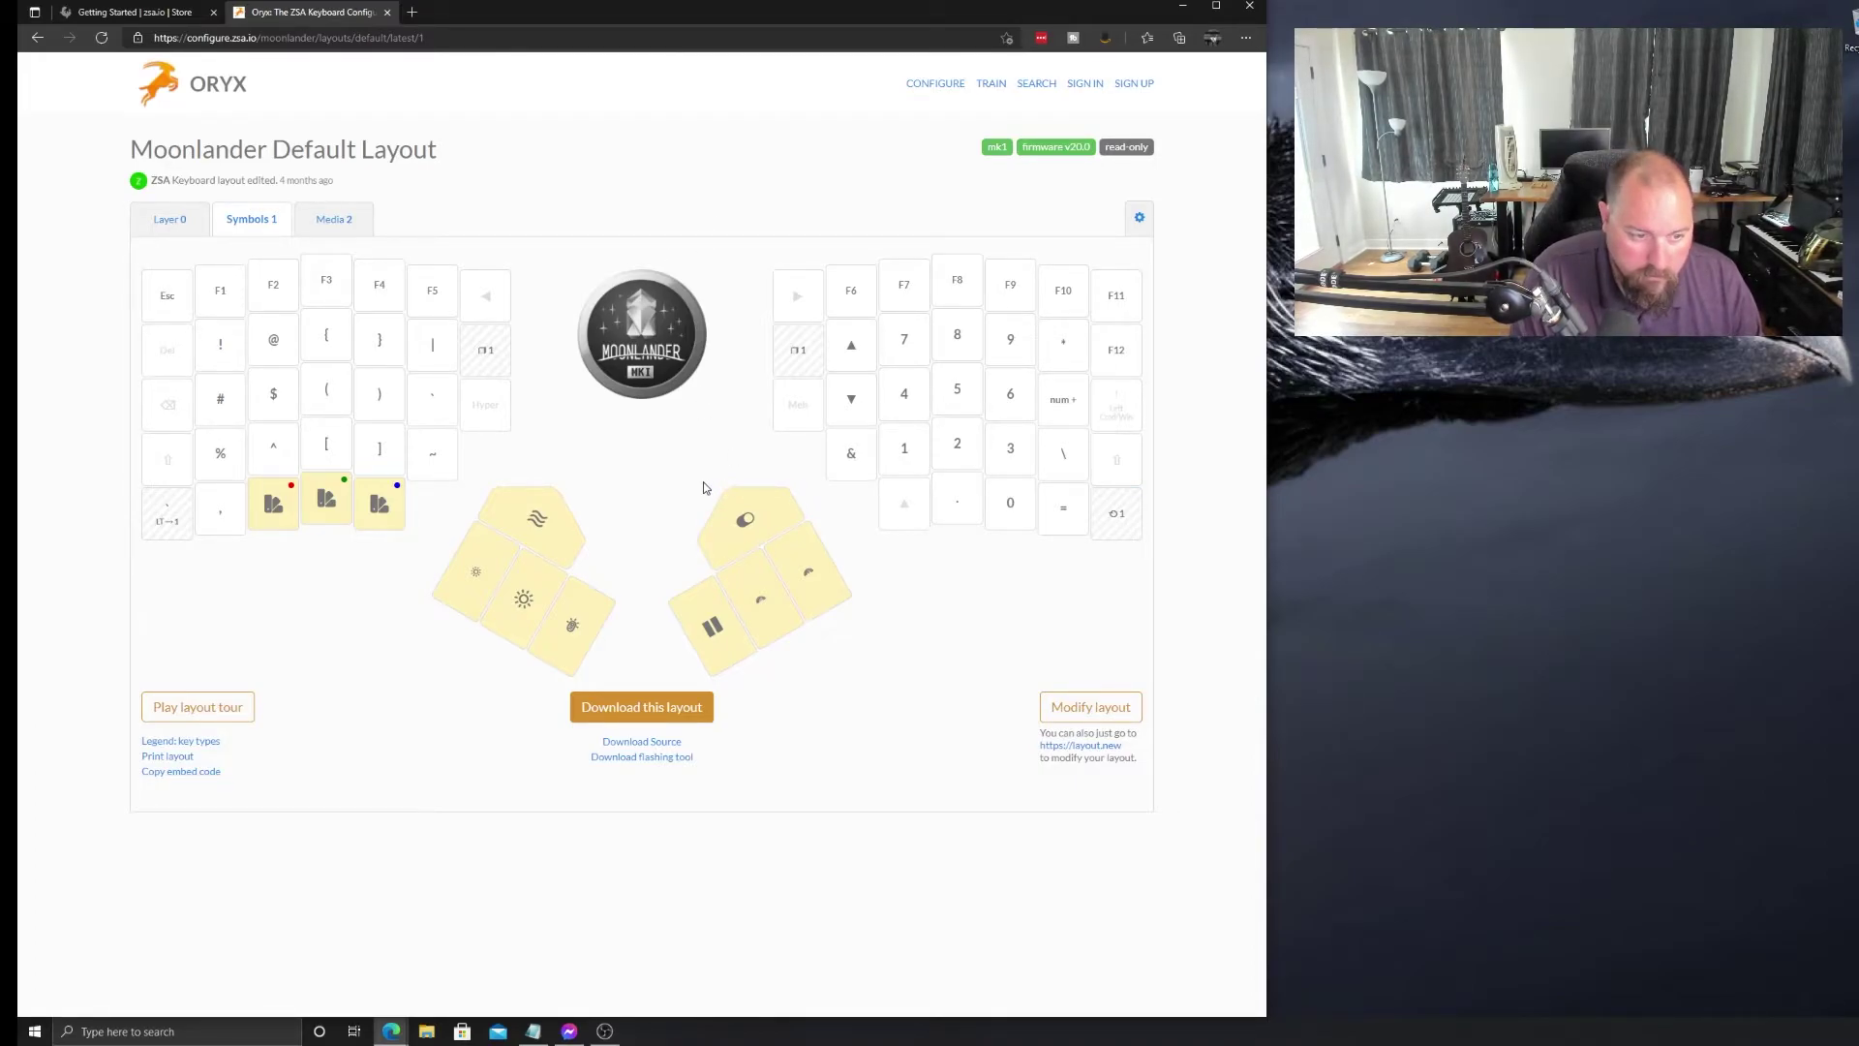
key("Tab")
key("Tab")
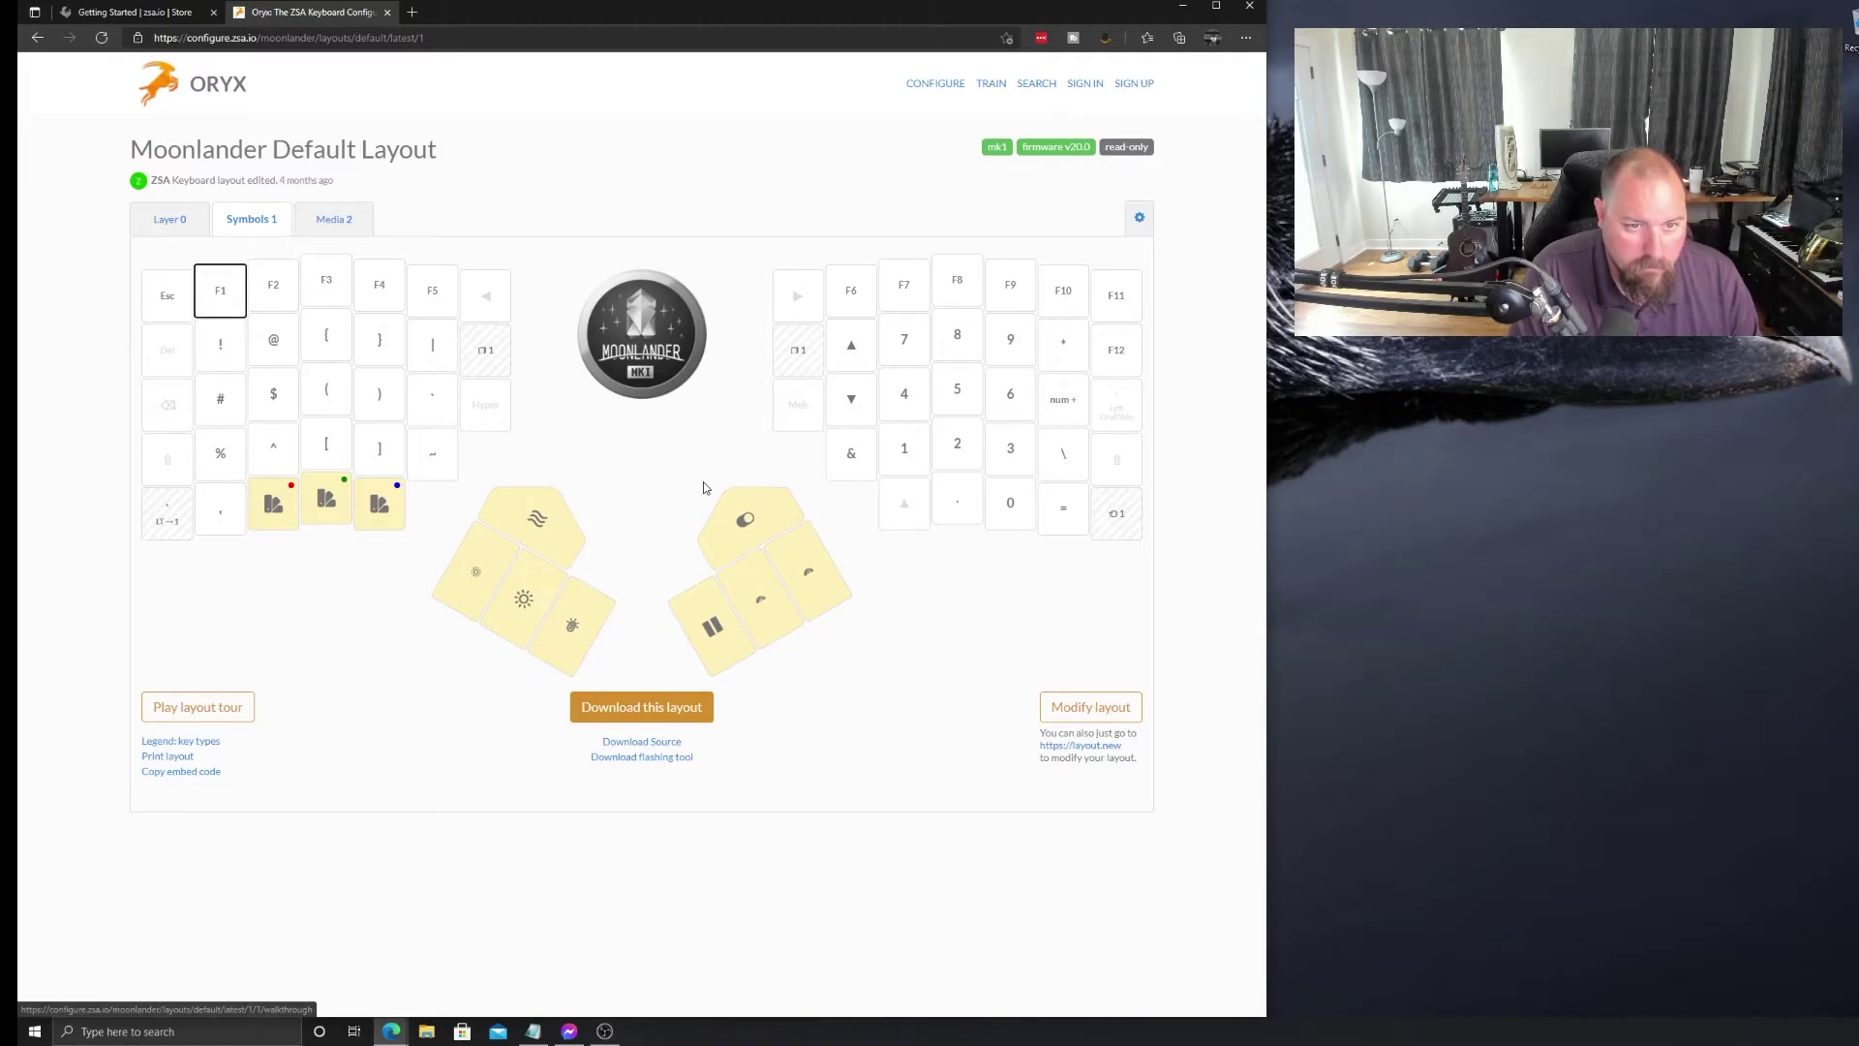
key("super")
key("super")
key("super")
key("super")
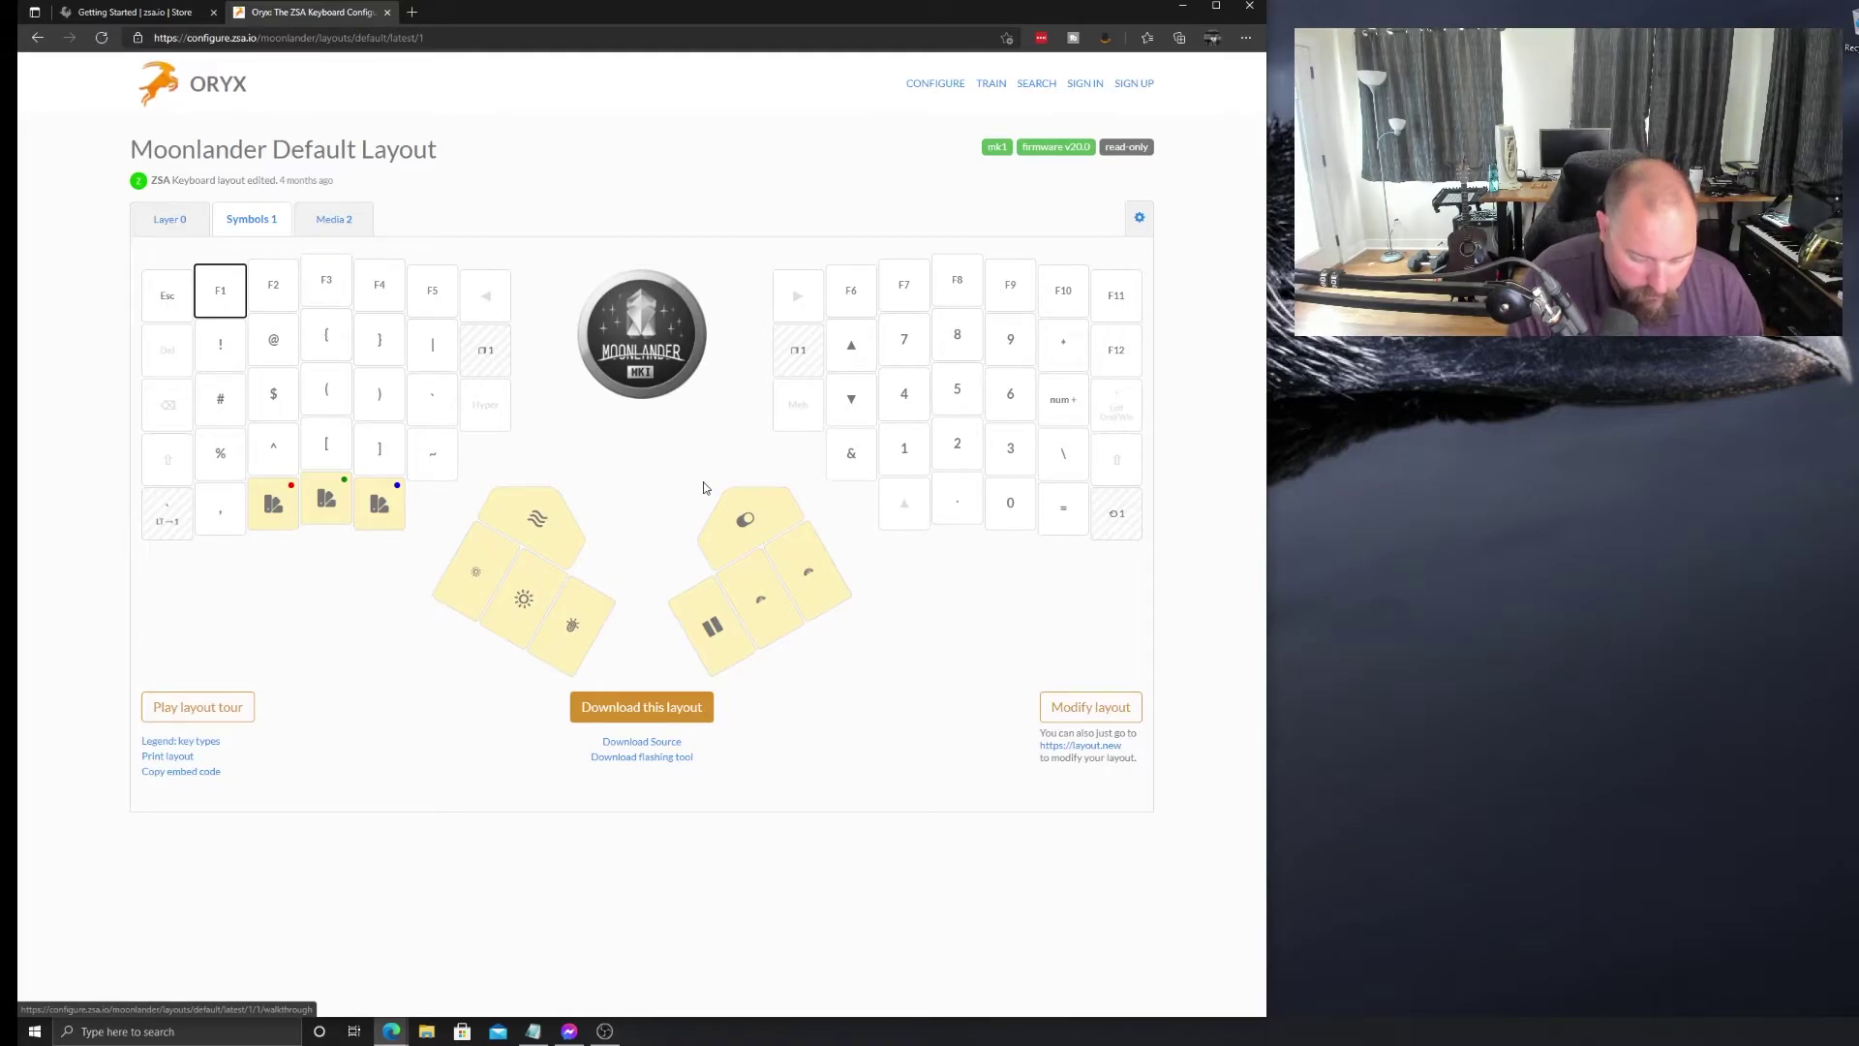
Launch Notepad from the Win+R Run dialog, correcting typos in the program name
key("super+r")
type("NITEO")
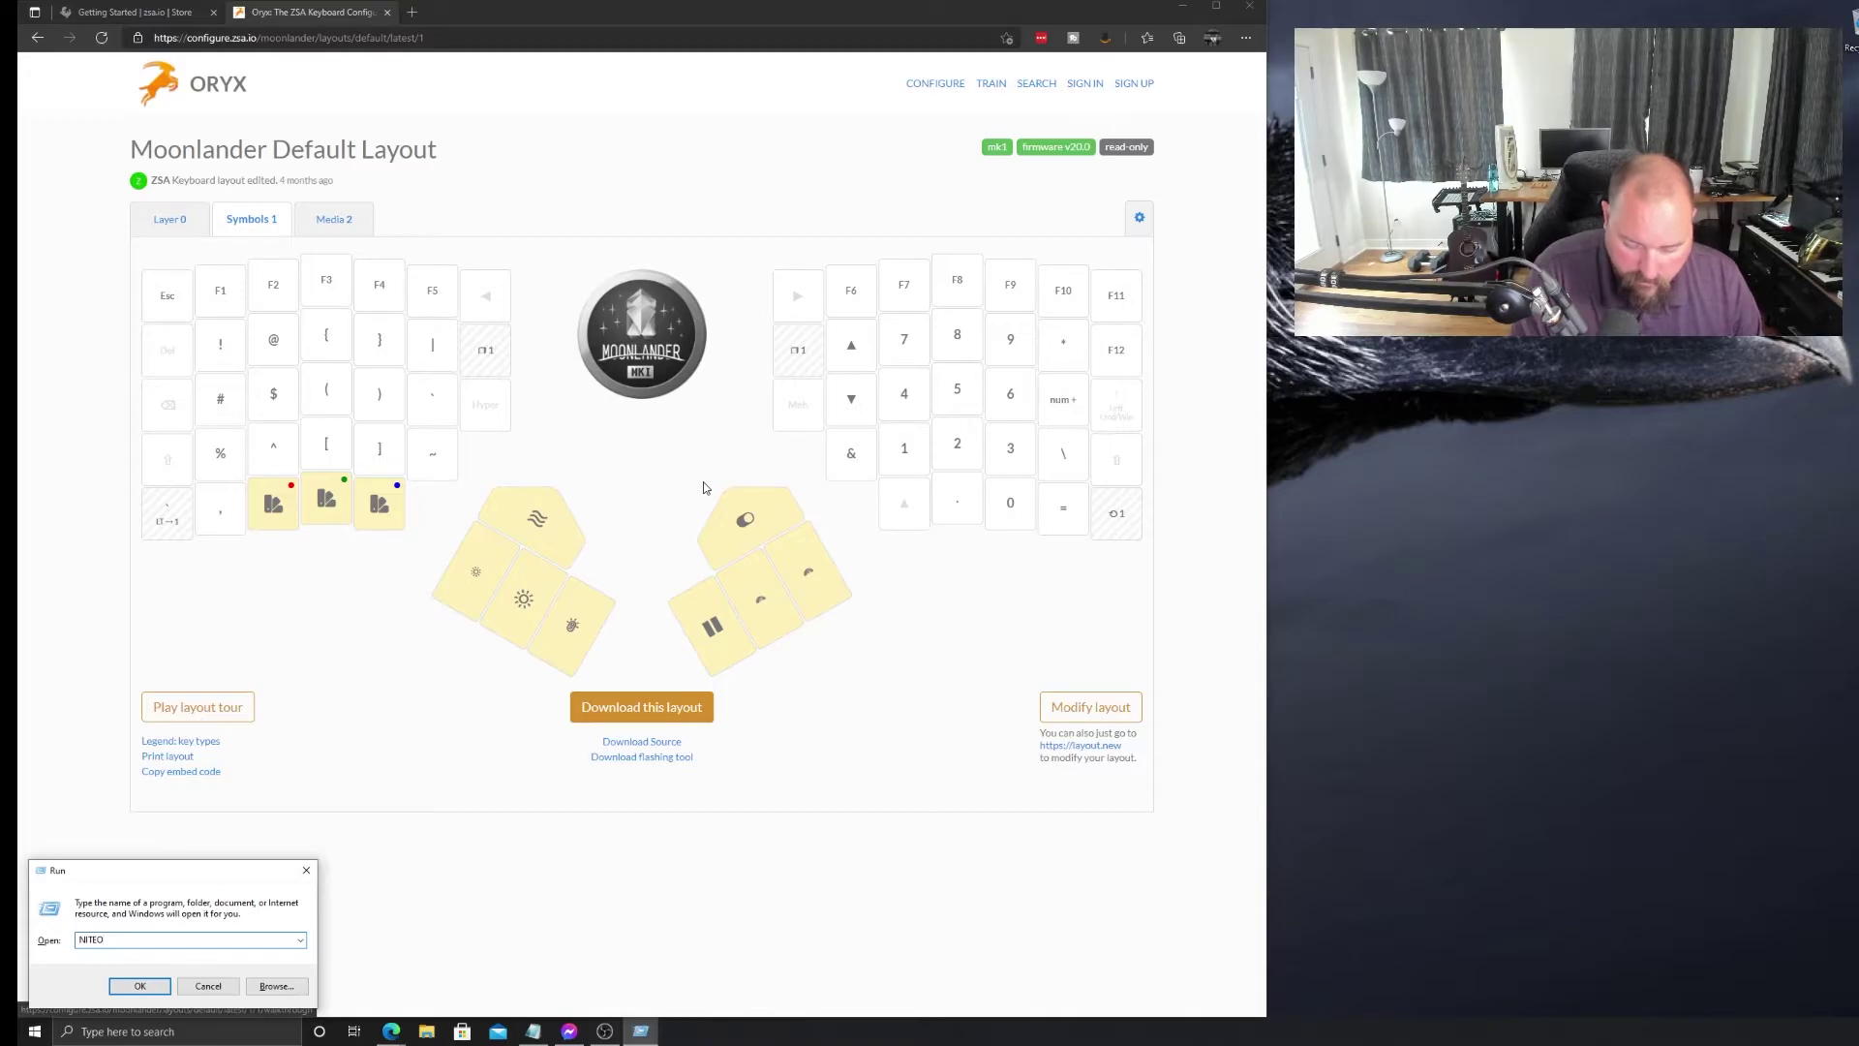
key("BackSpace")
key("BackSpace")
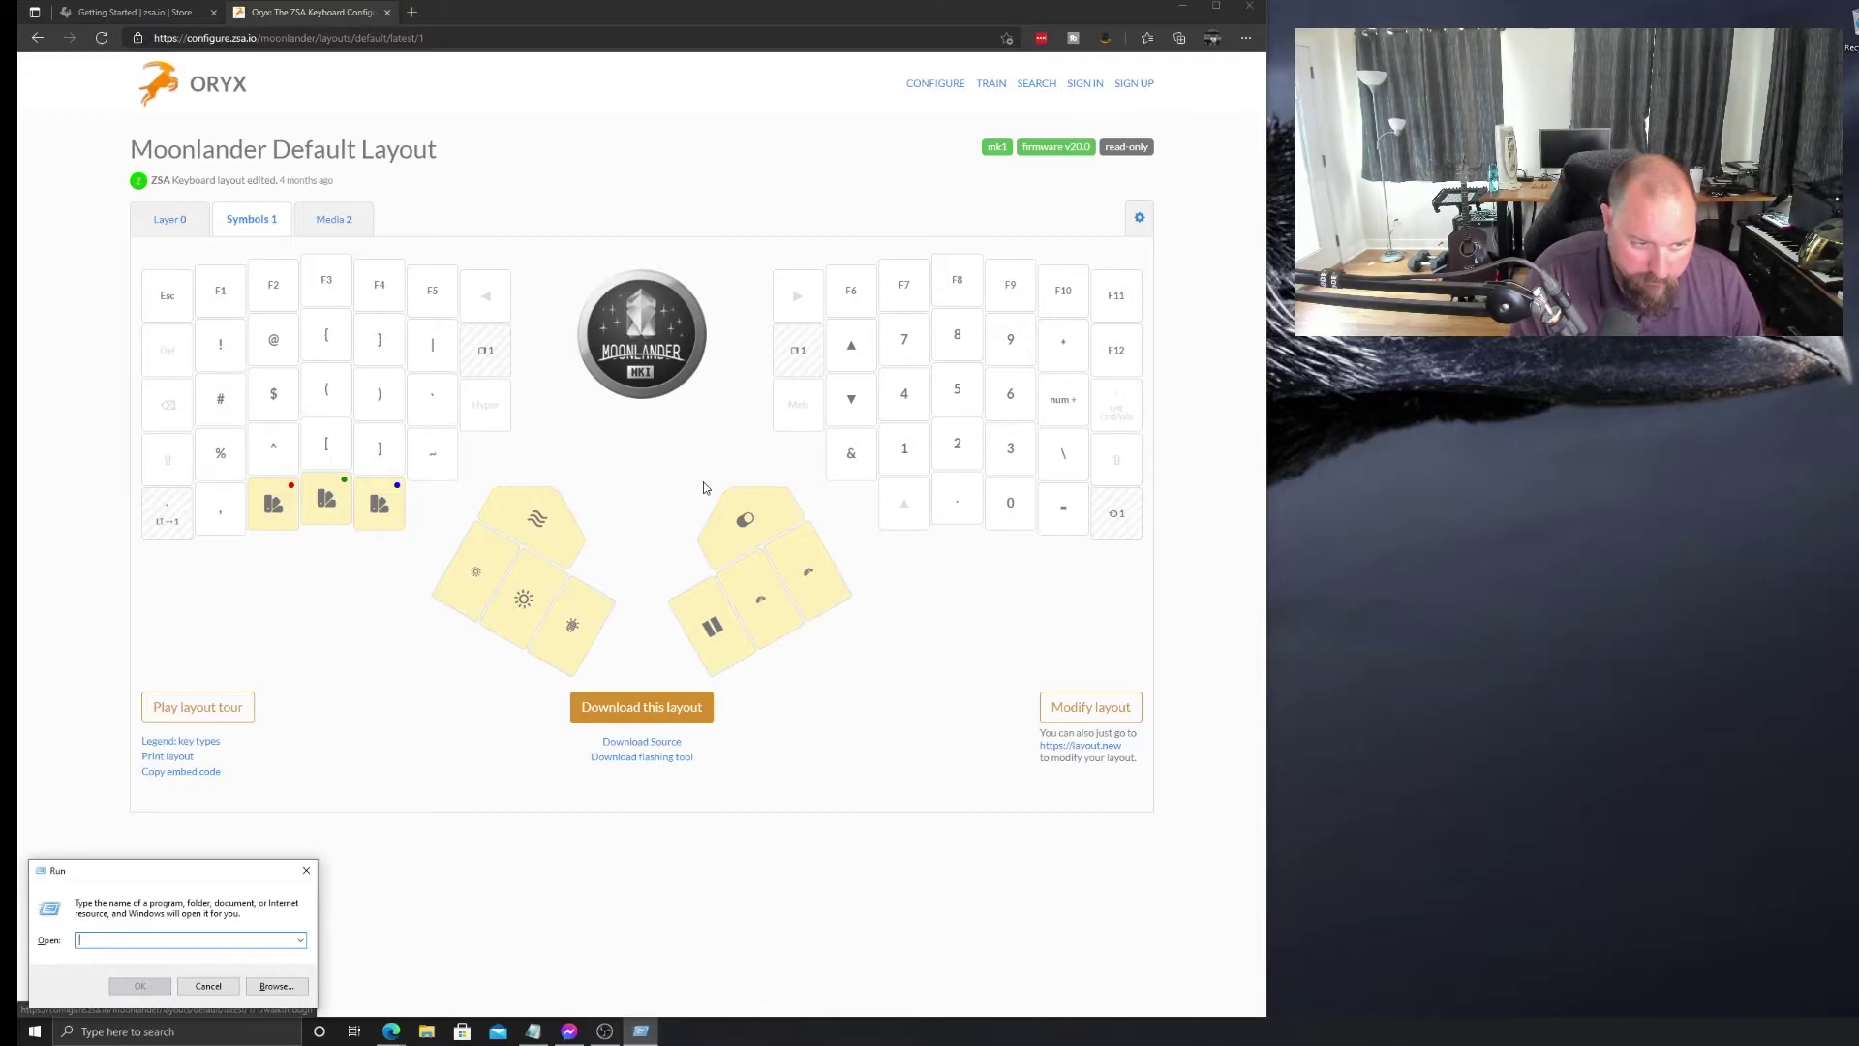
type("NI")
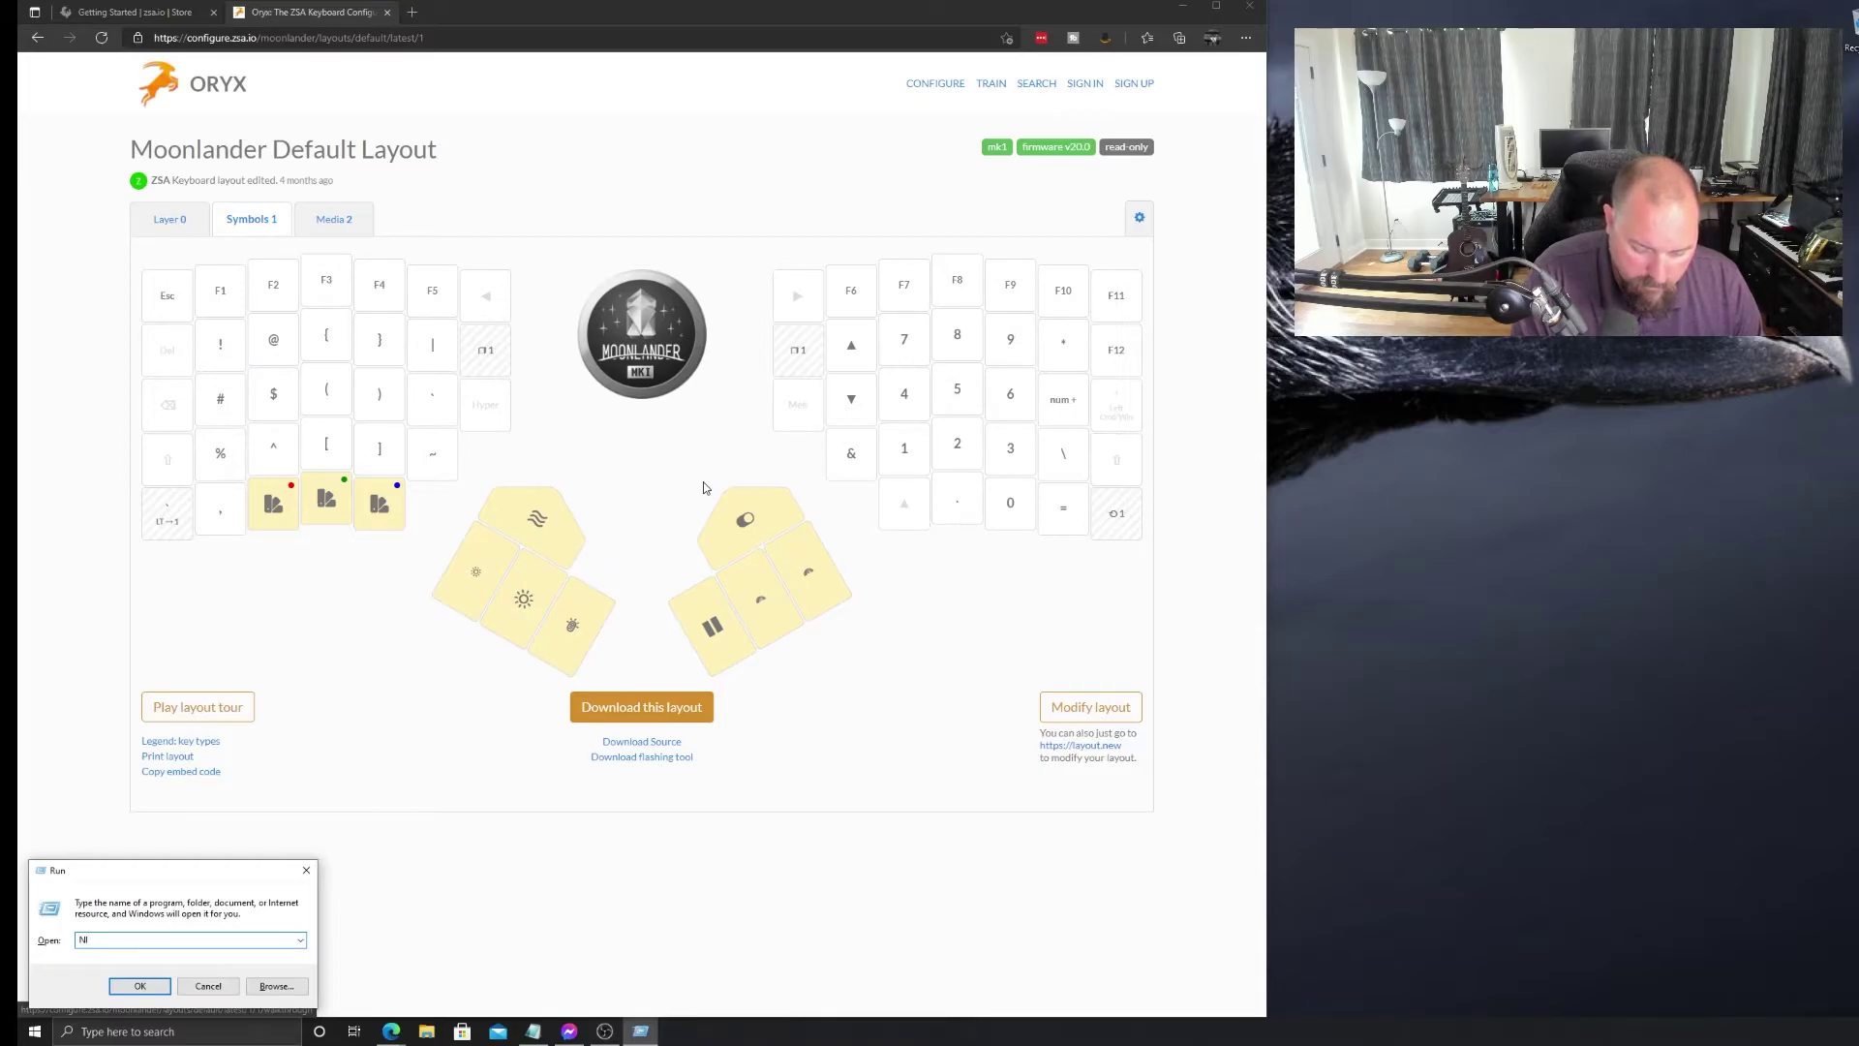
key("BackSpace")
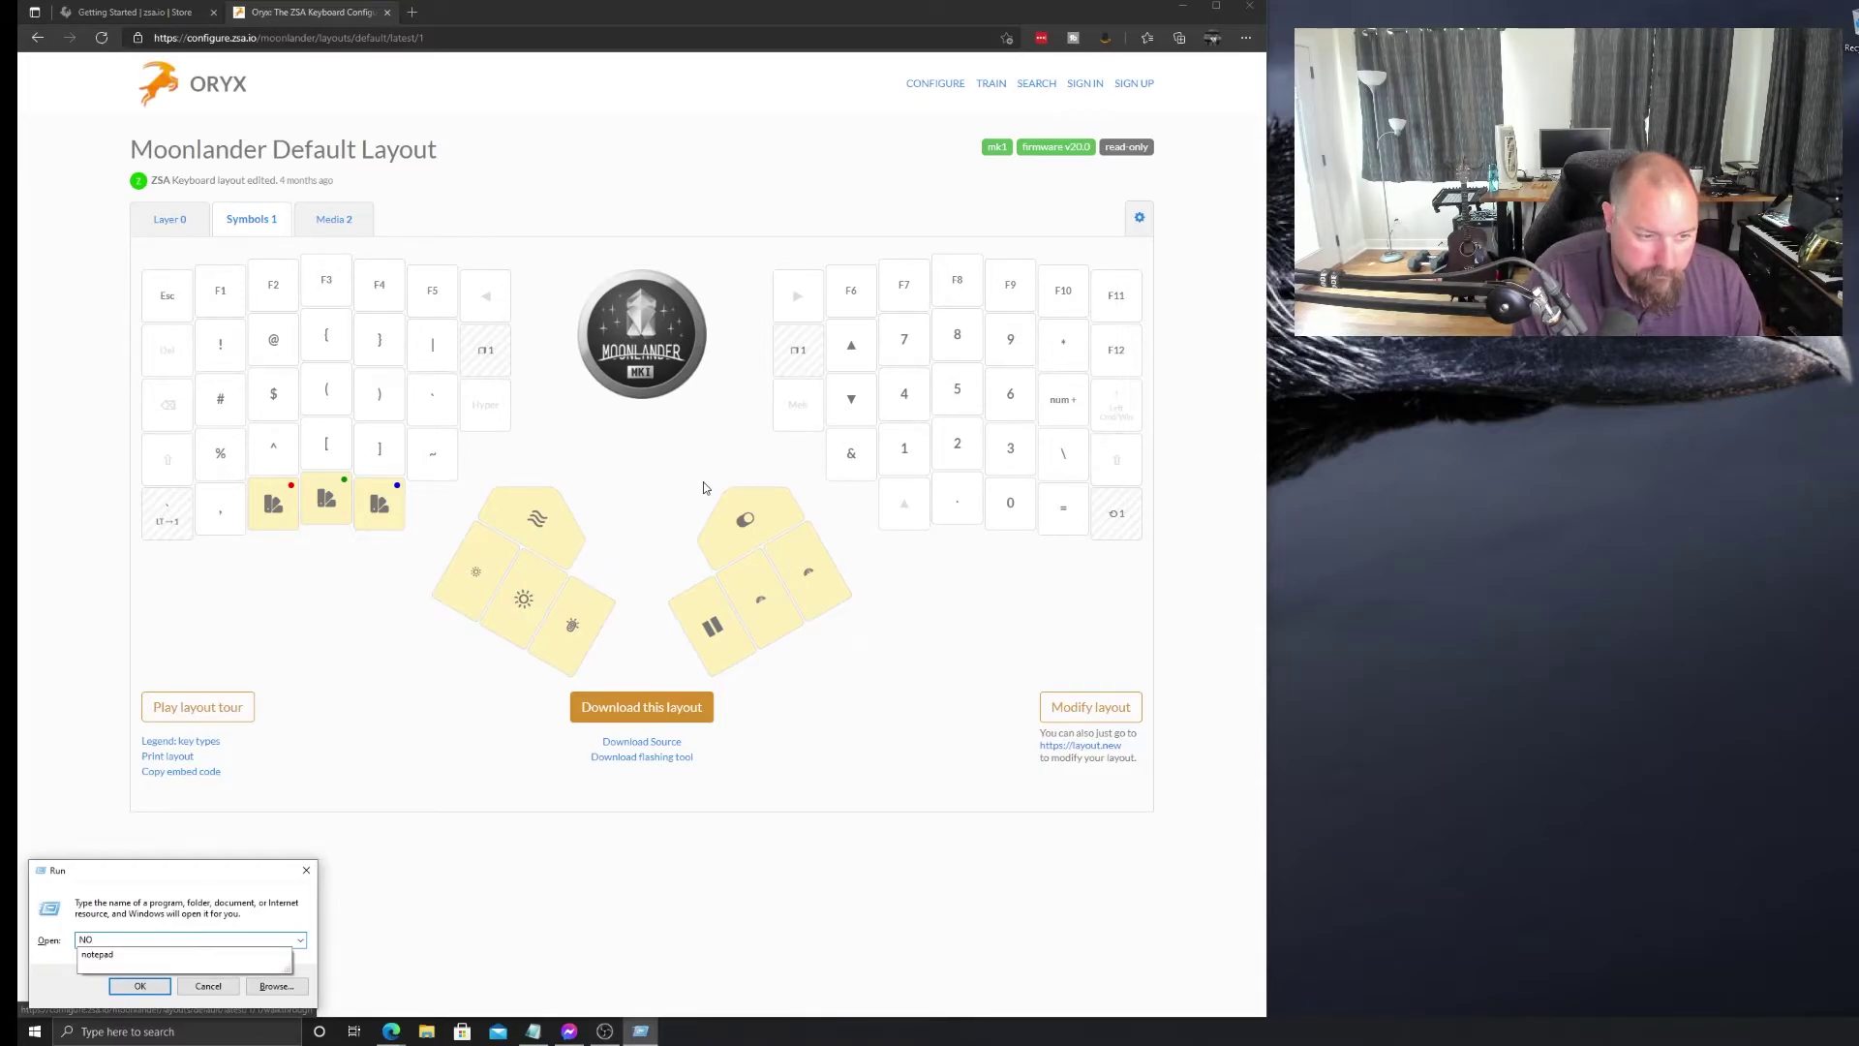
type("OTEPAD")
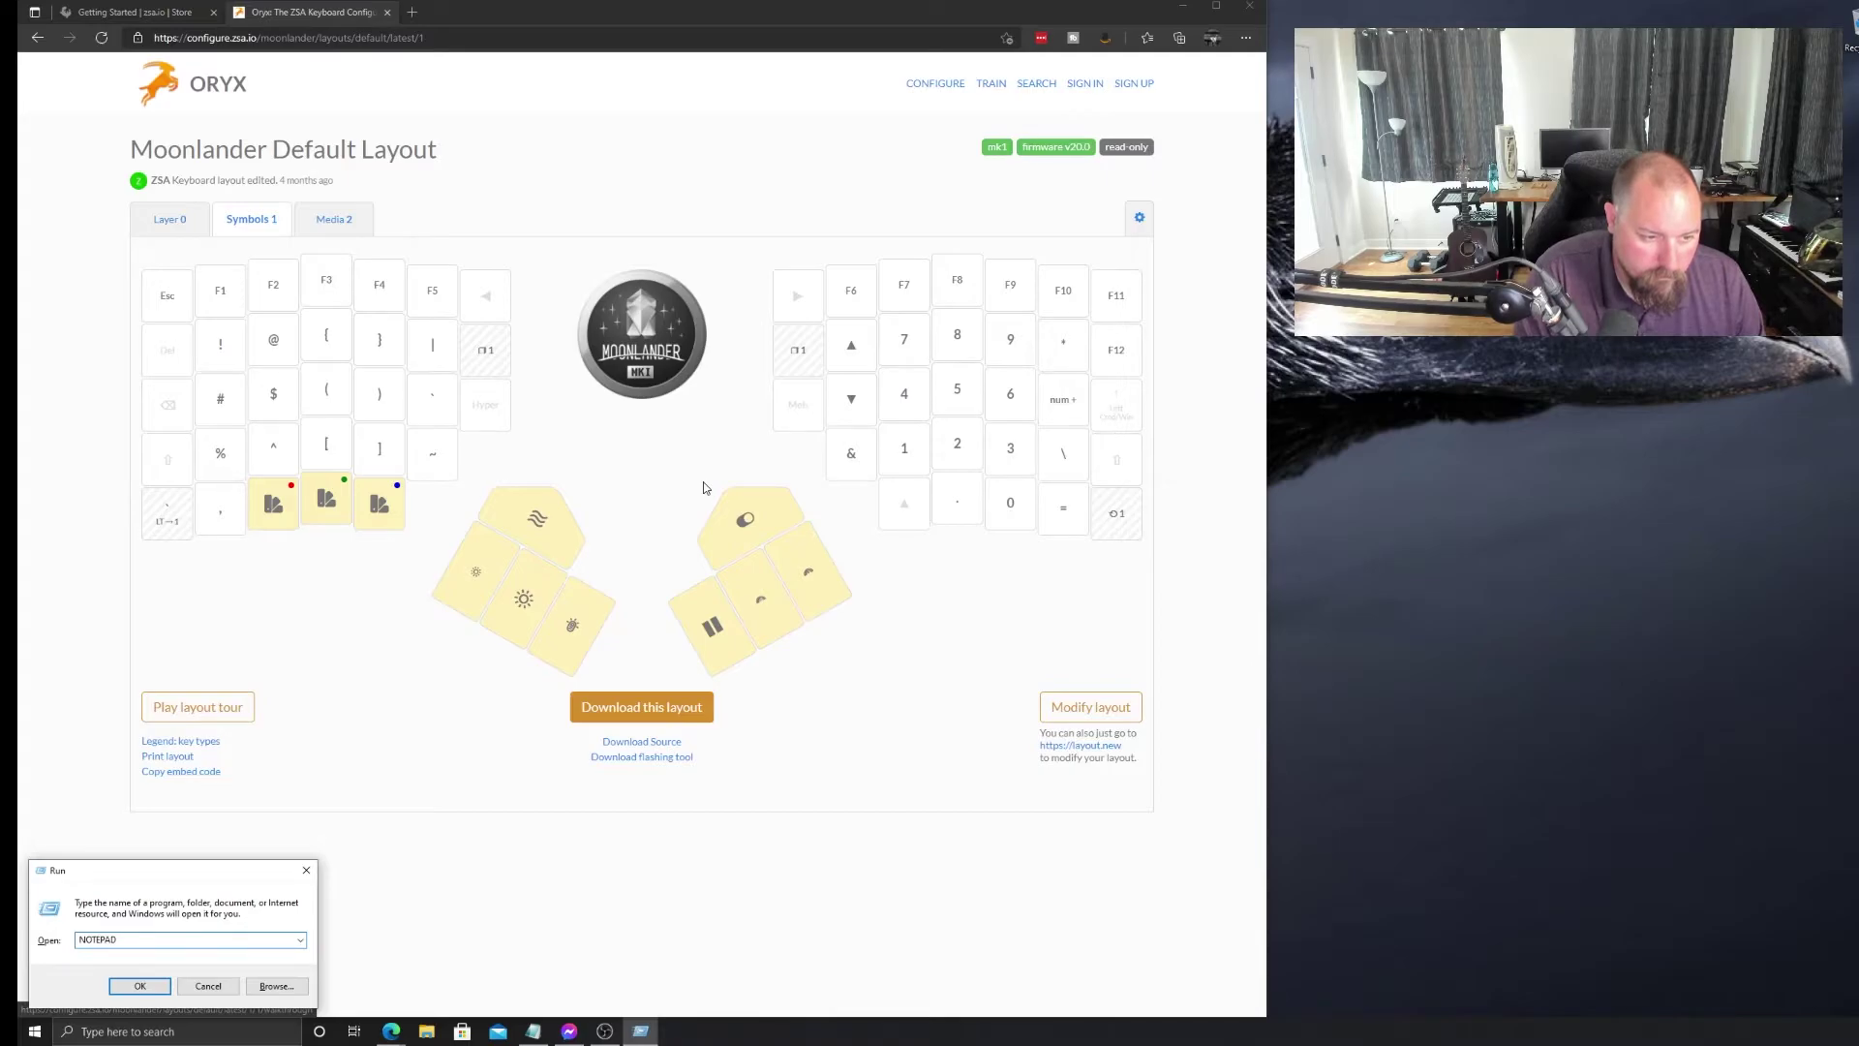
key("Return")
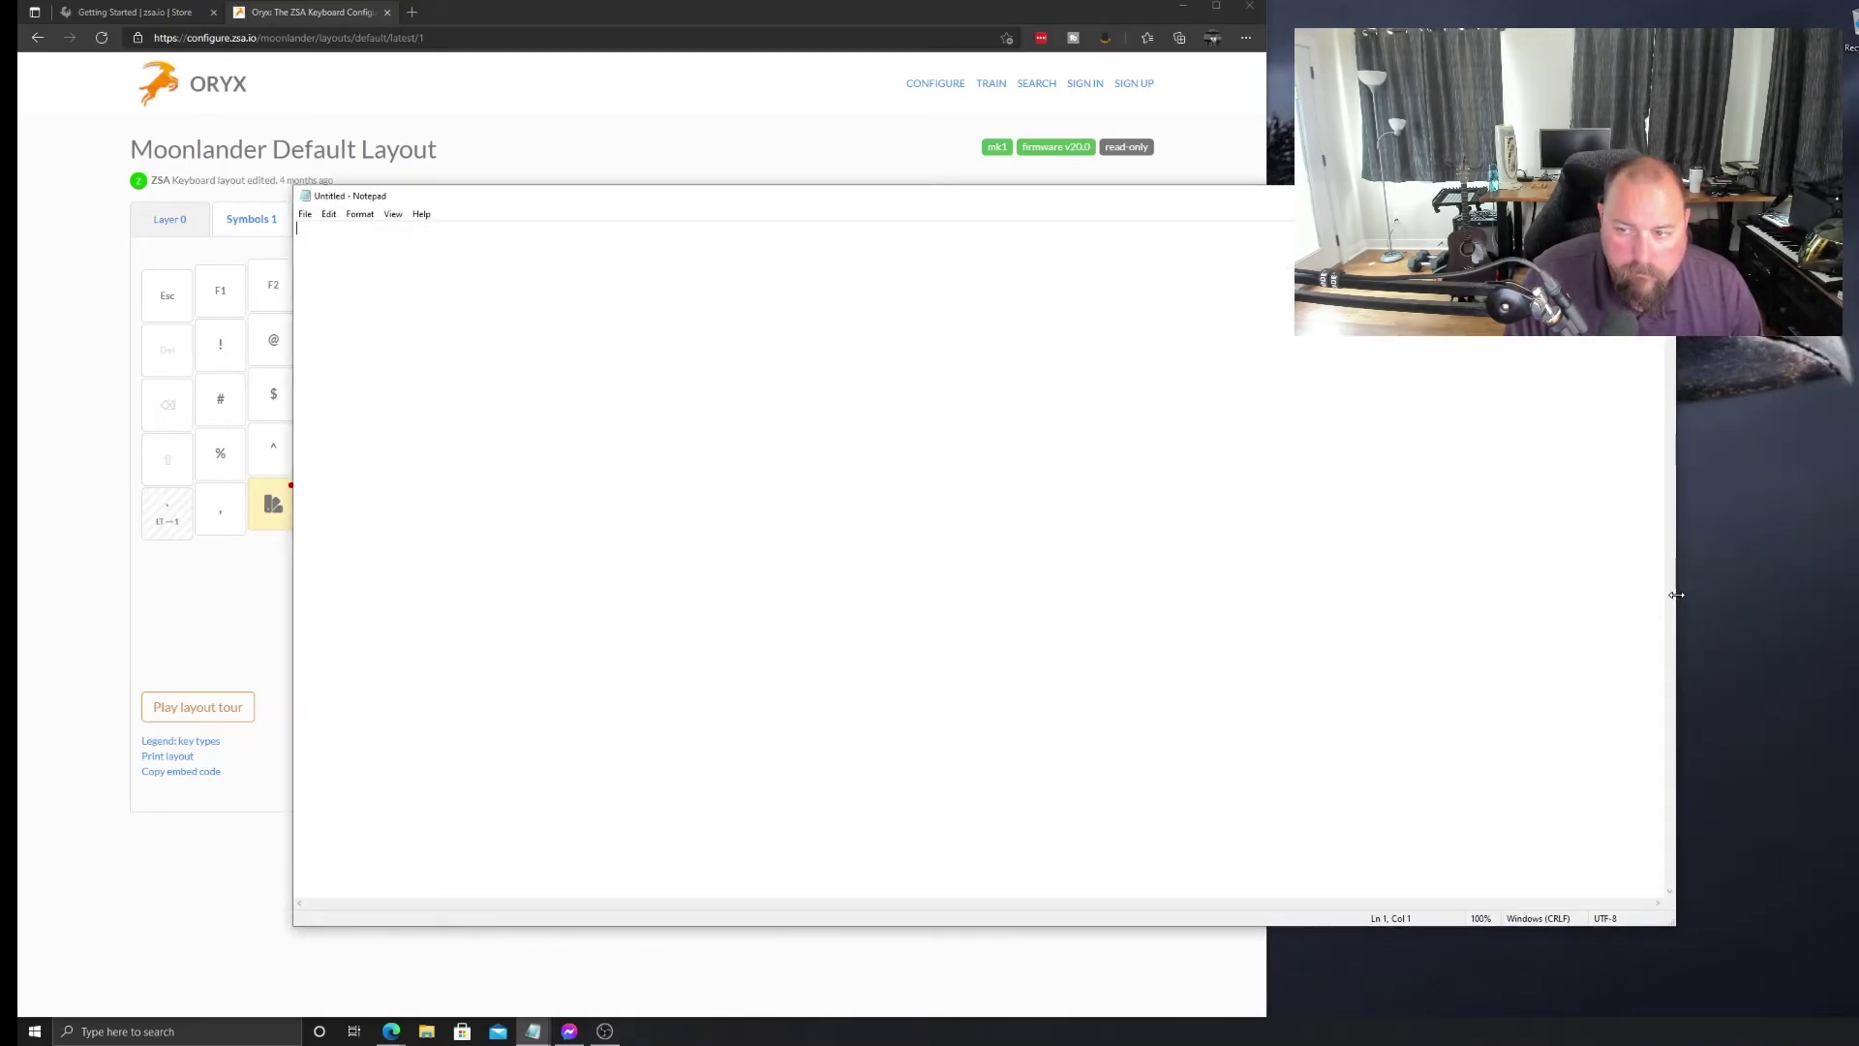
Narrow the Notepad window and move it to the right of the Oryx page
left_click_drag(1676, 595, 1005, 594)
left_click_drag(756, 201, 1678, 345)
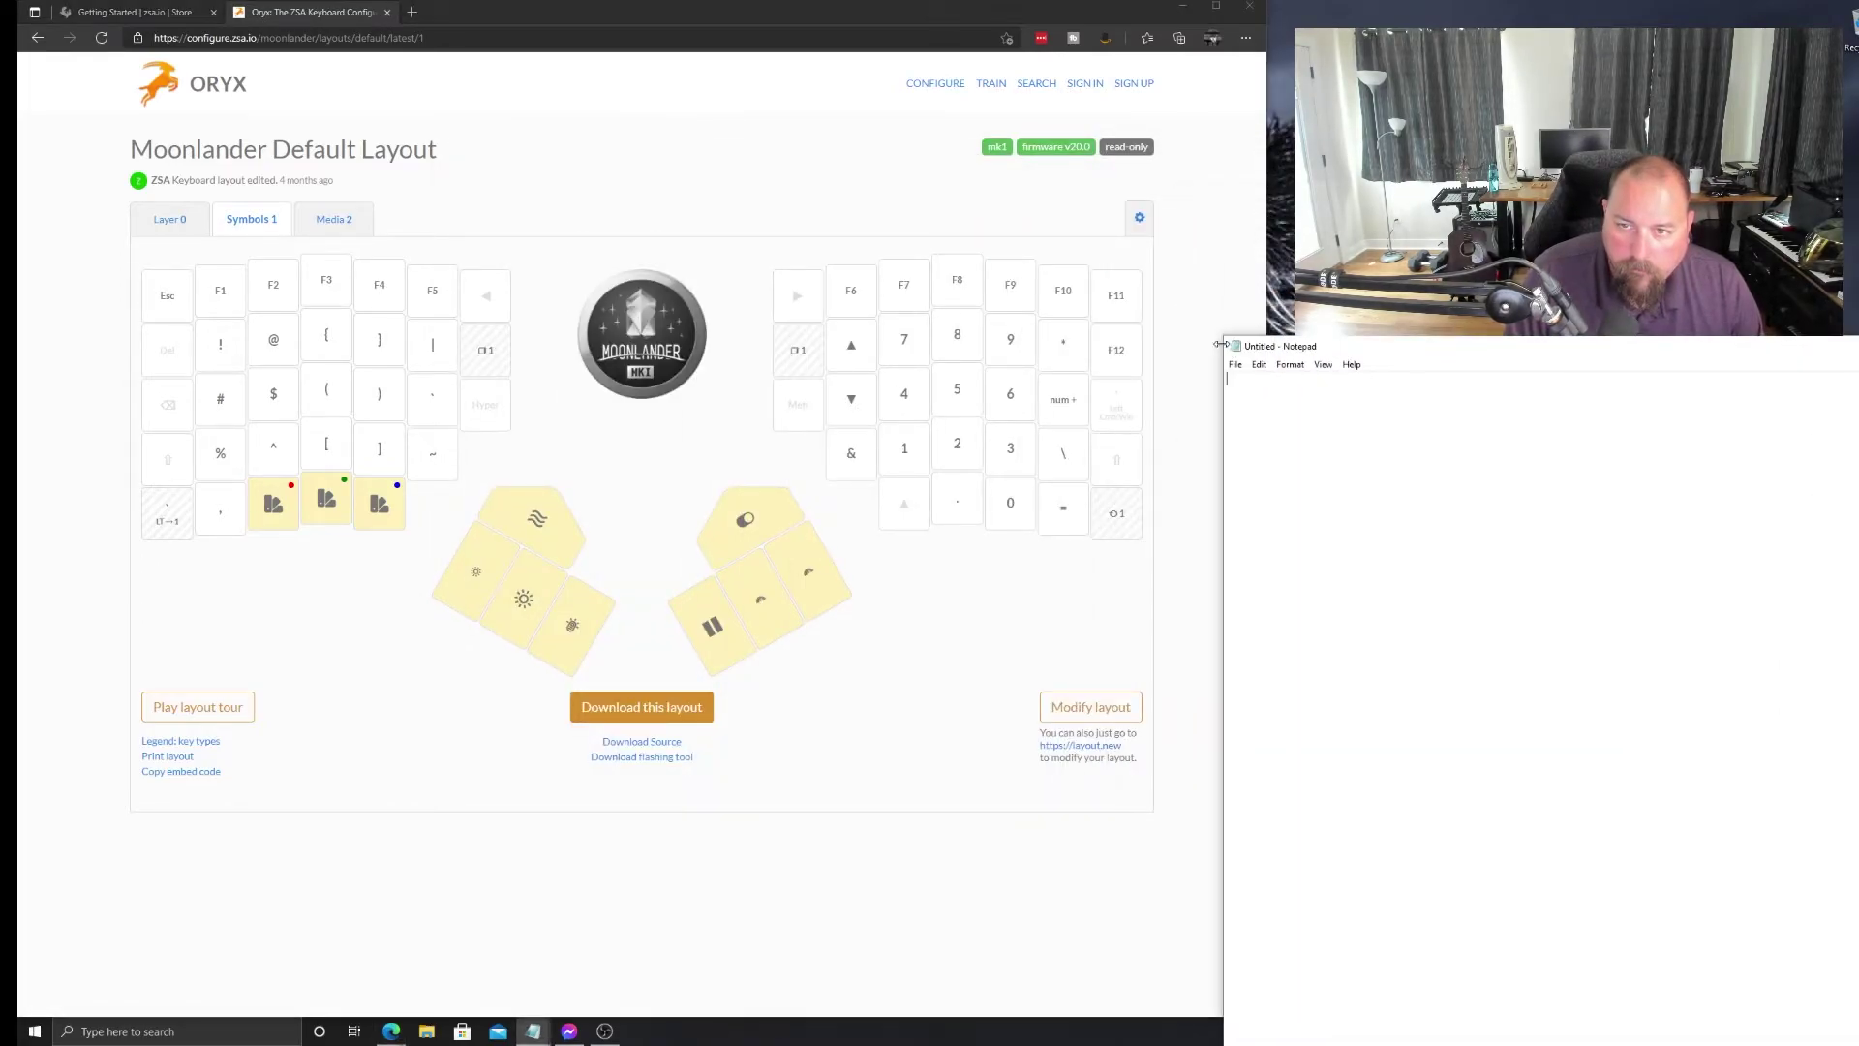
left_click_drag(1221, 339, 1519, 506)
left_click_drag(1660, 529, 1462, 372)
Type test letters 'DFADFADJFHLAJHDLFJ' in Notepad, then erase them all
type("DFADFADJFHLAJHDLFJHJ")
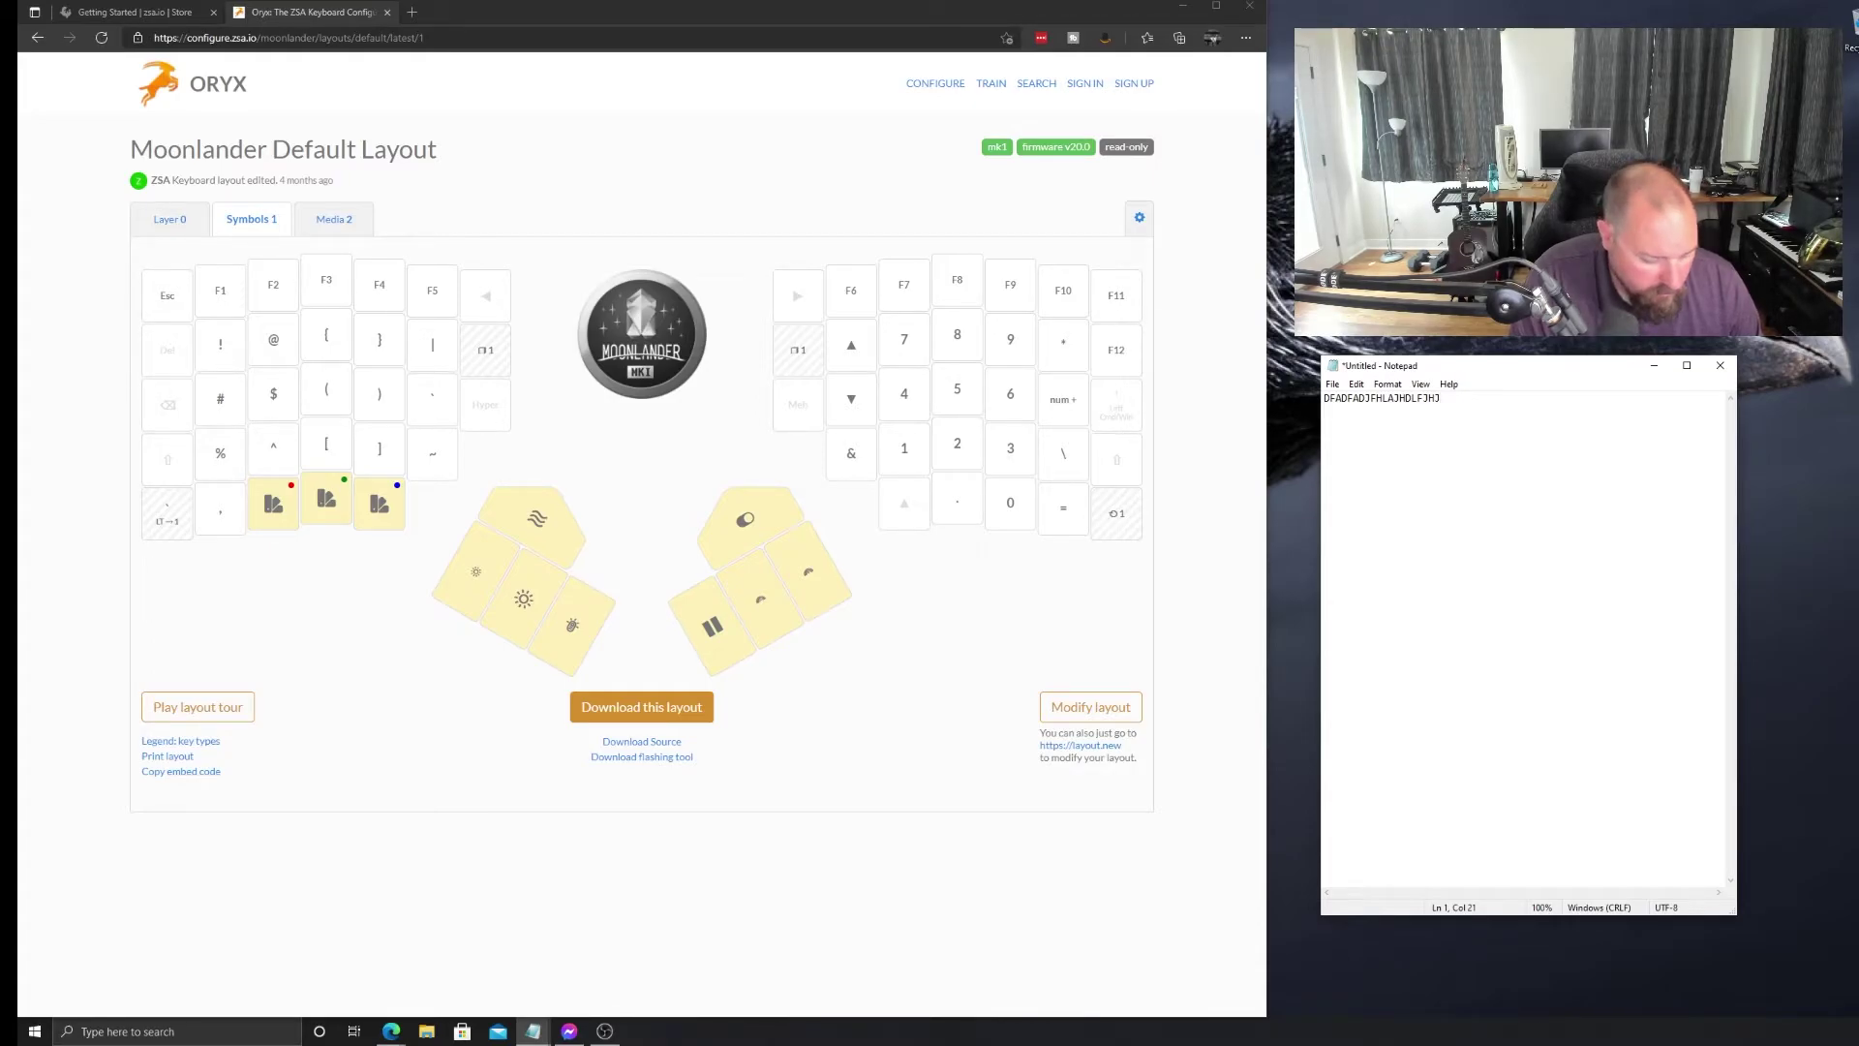
key("BackSpace")
key("BackSpace")
key("BackSpace")
key("BackSpace")
key("BackSpace")
key("BackSpace")
key("BackSpace")
key("BackSpace")
key("BackSpace")
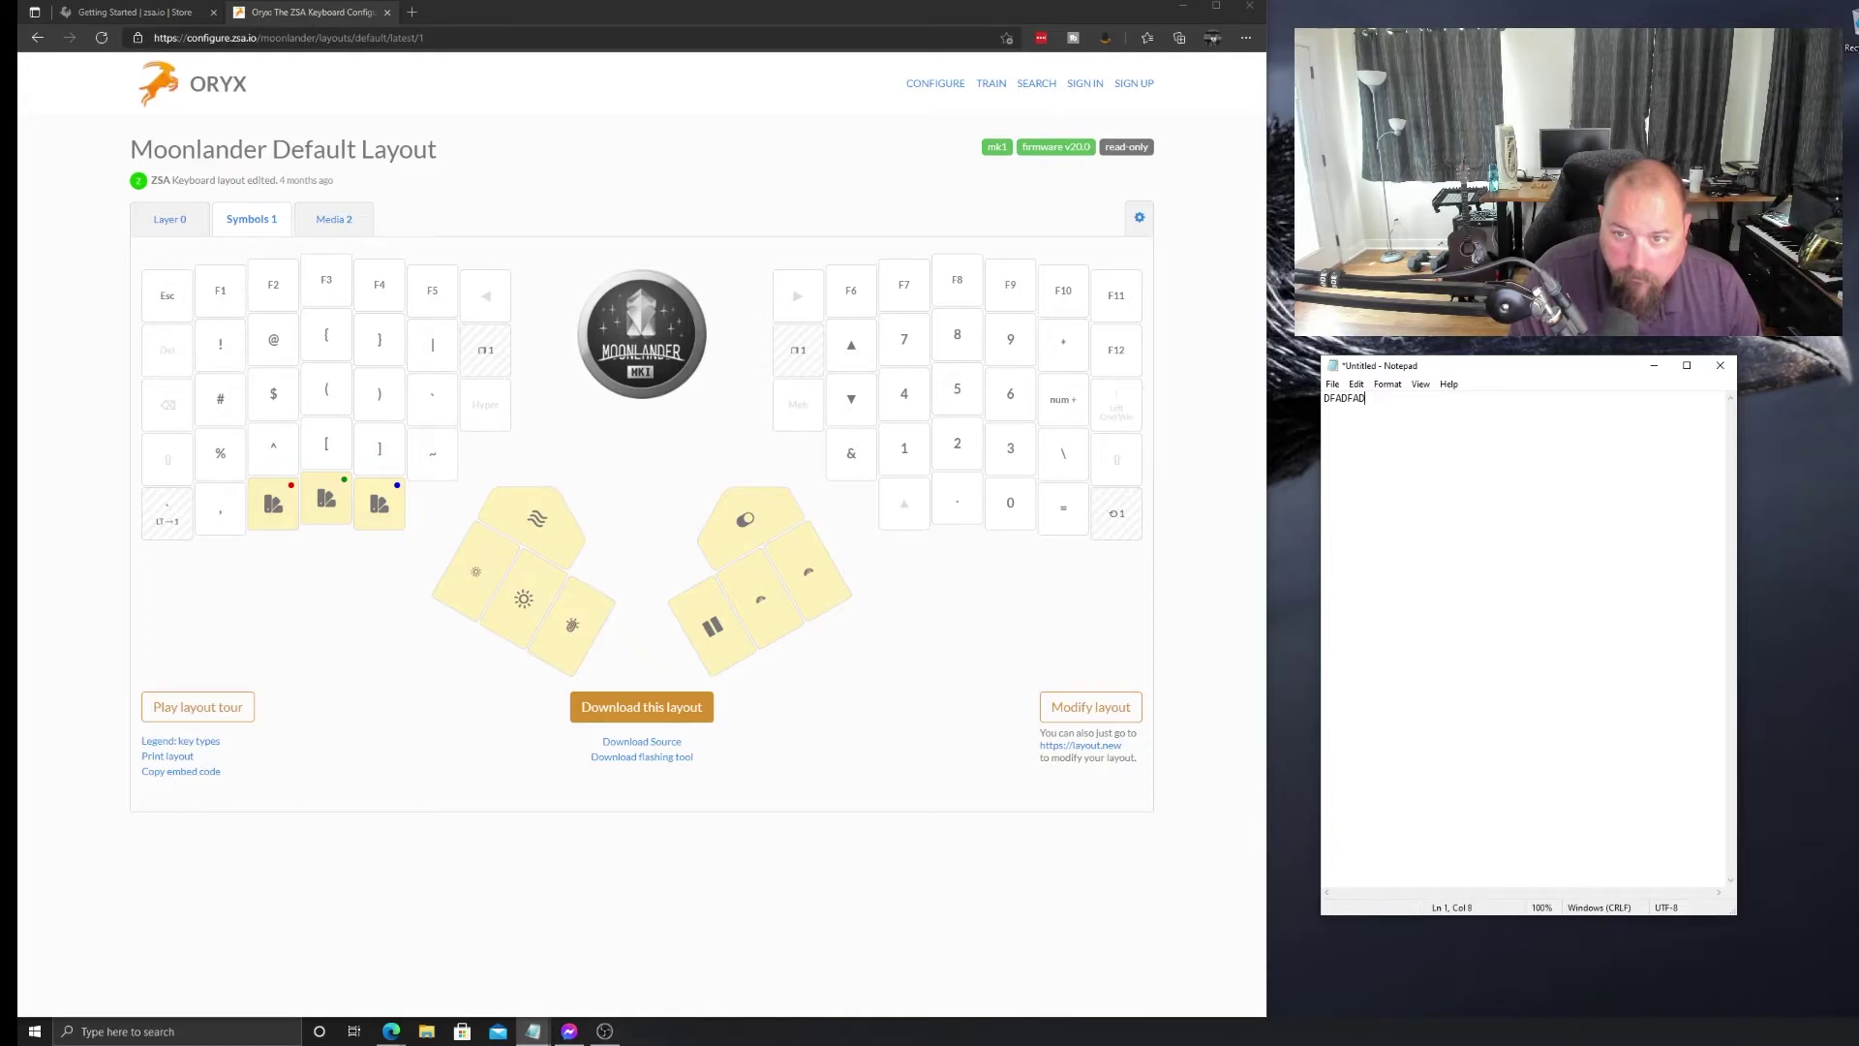
key("BackSpace")
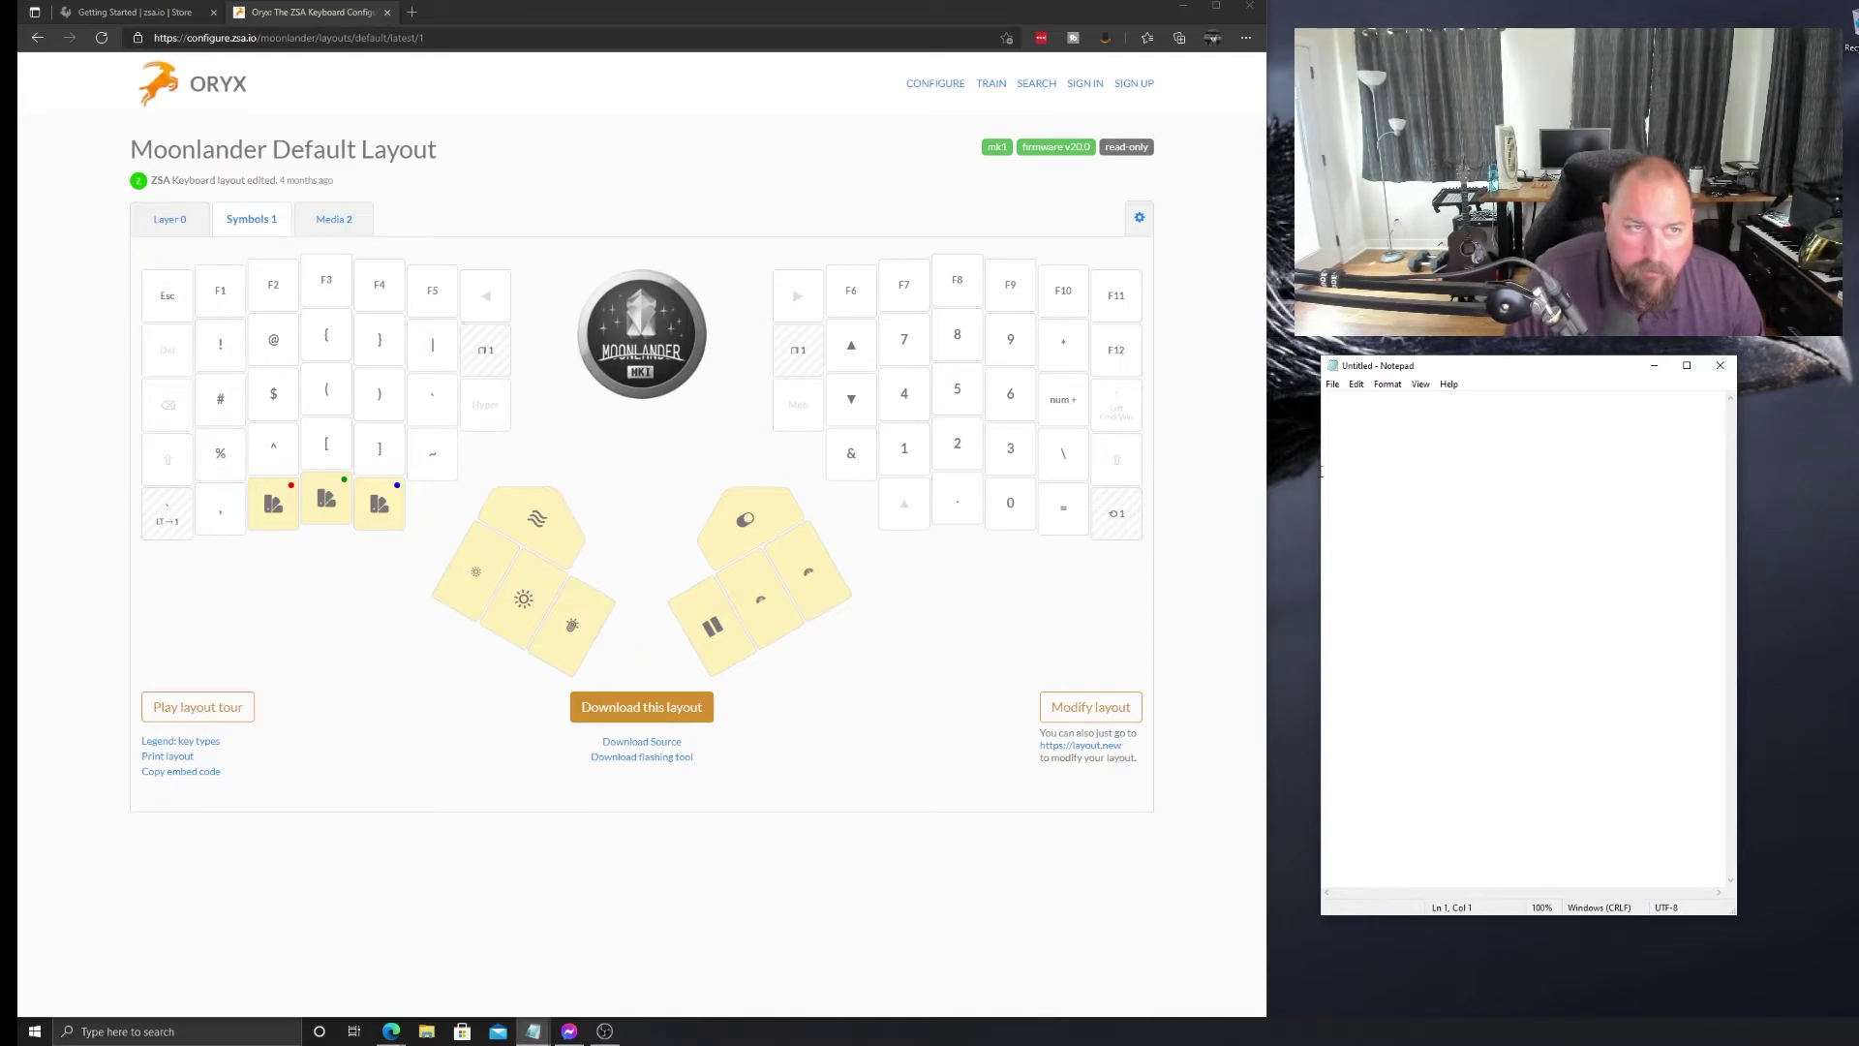
Show Layer 0 in Oryx, then type and erase test letters 'DFJH' and 'dfdkfjk' in Notepad
left_click(153, 218)
left_click(170, 219)
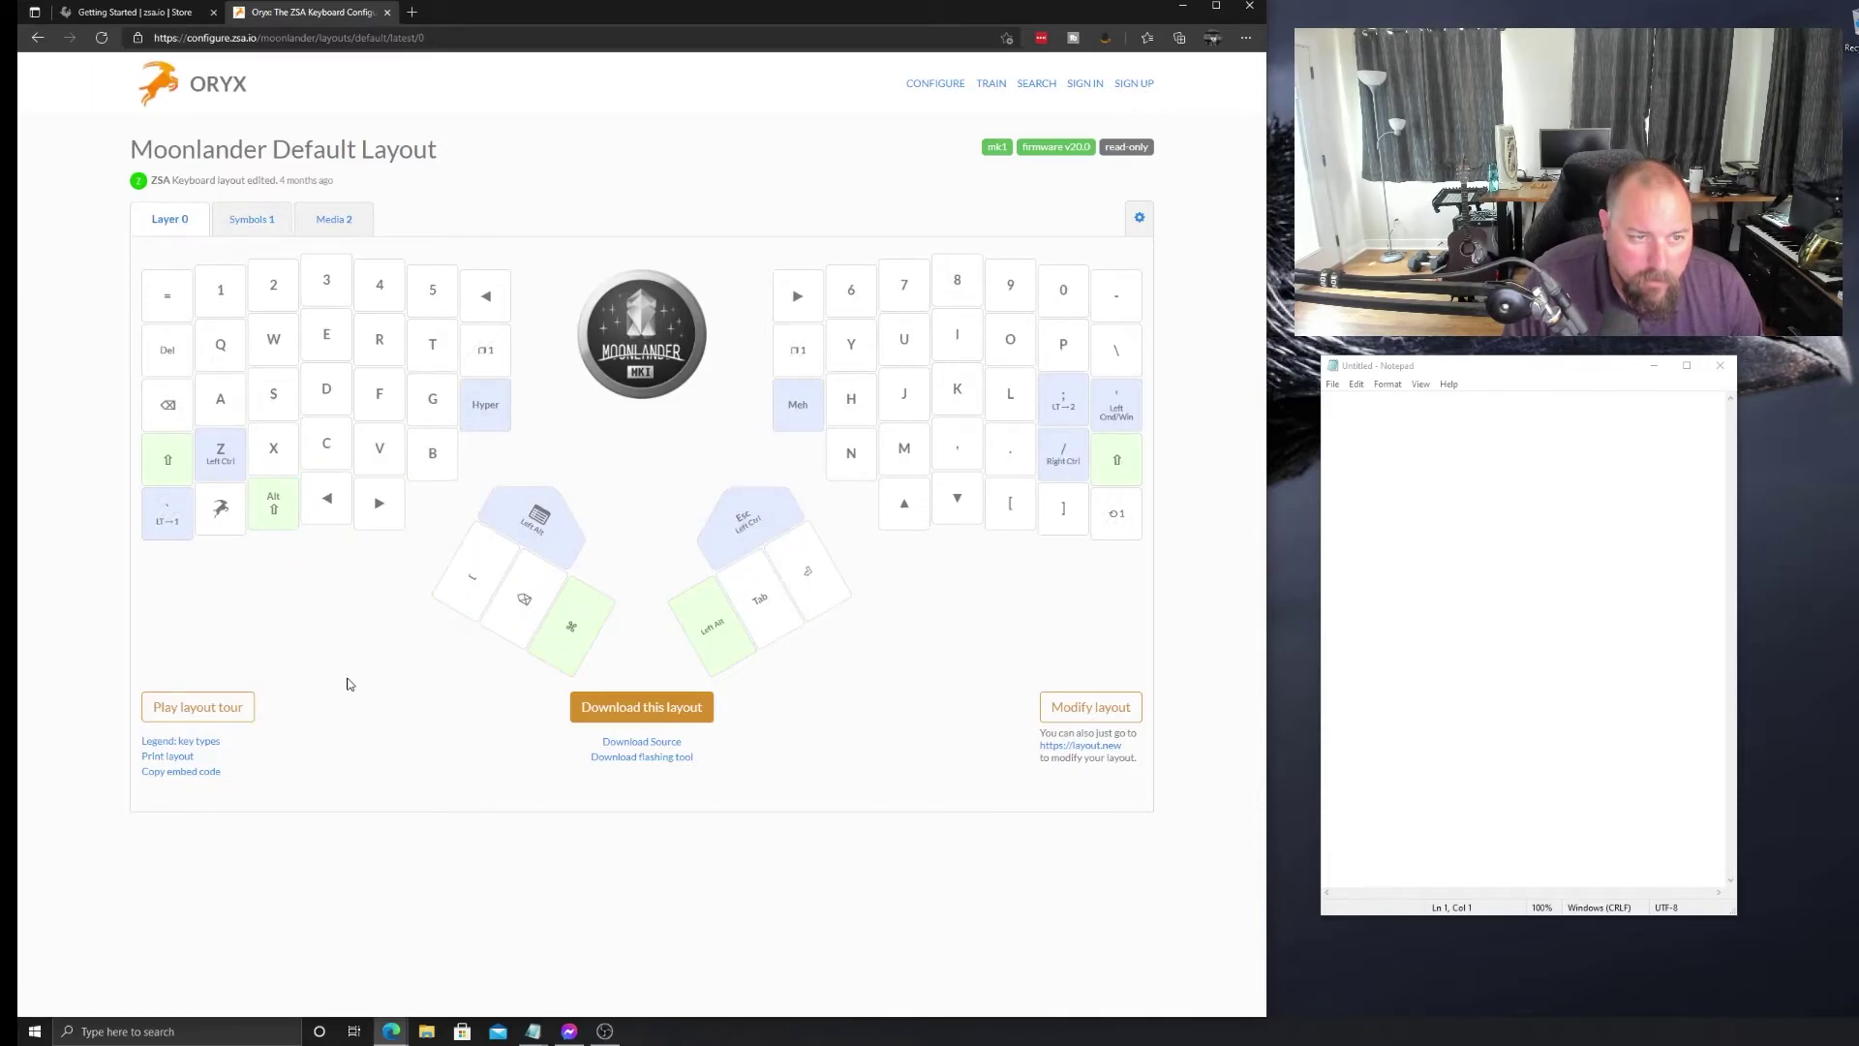
left_click(1373, 543)
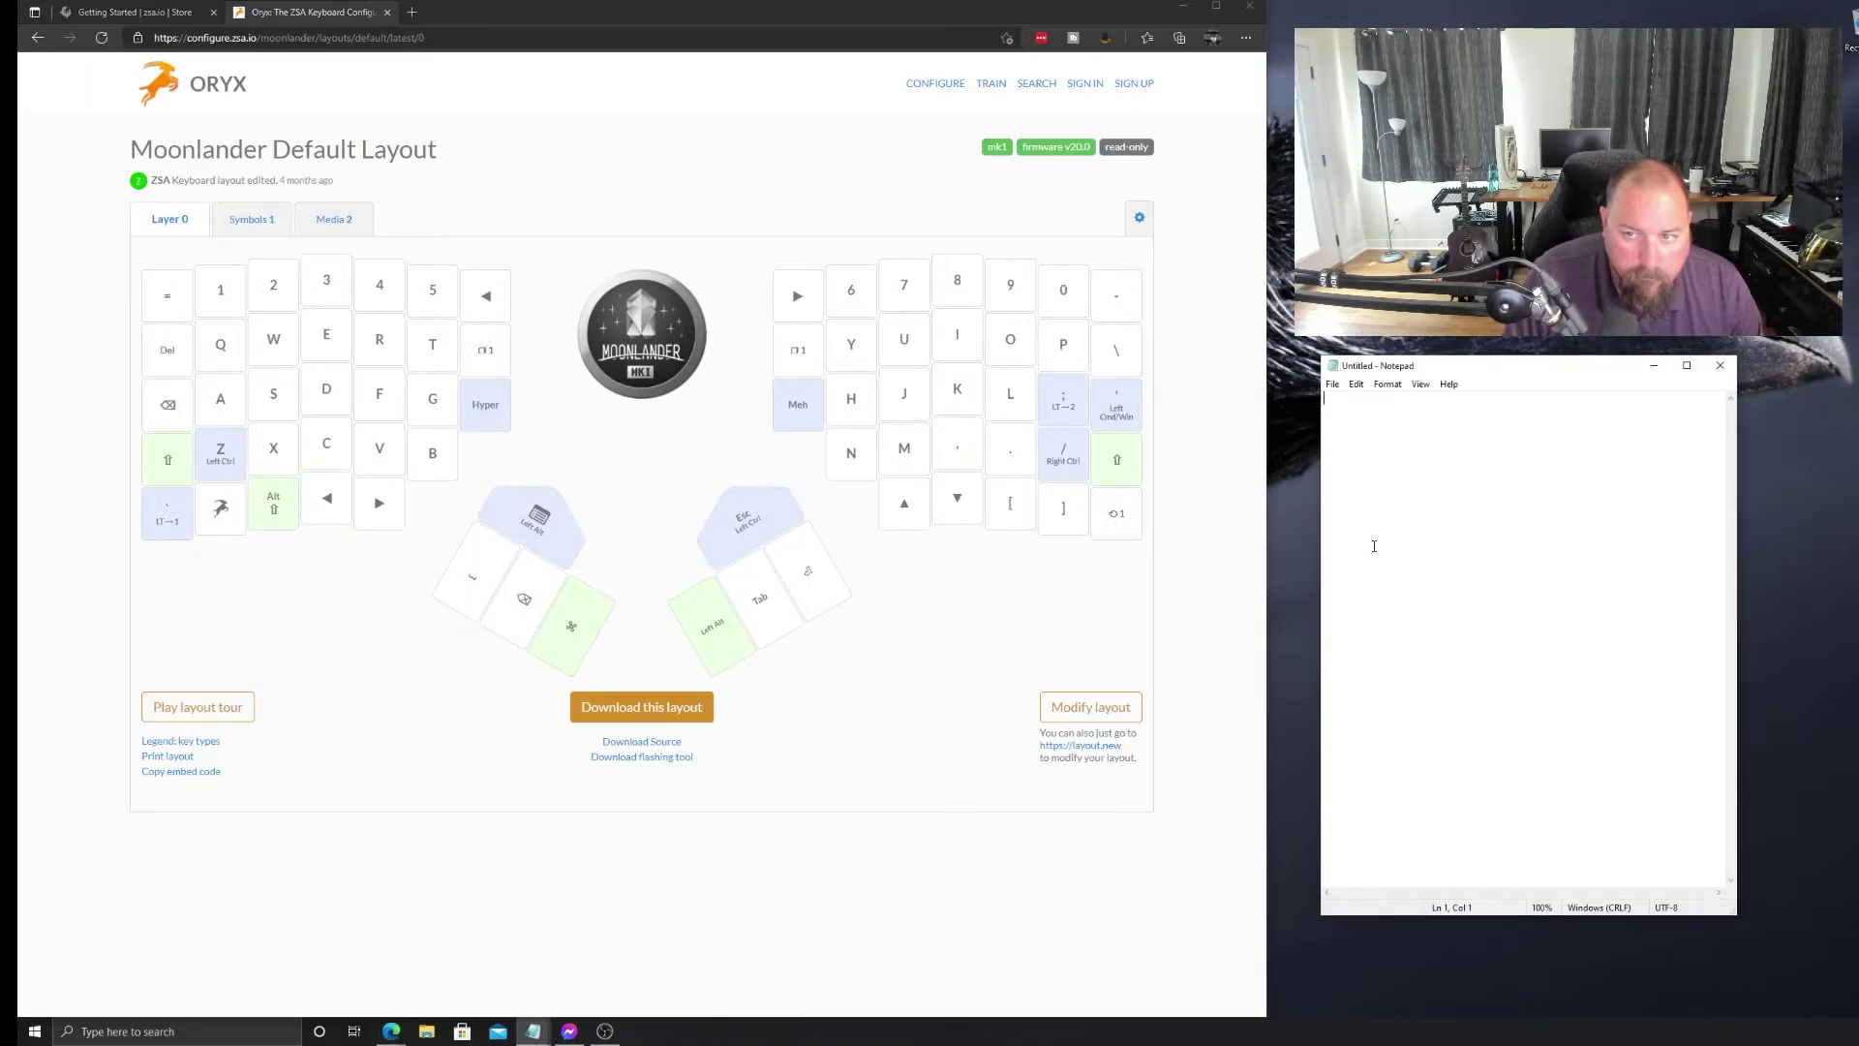
type("DFJH")
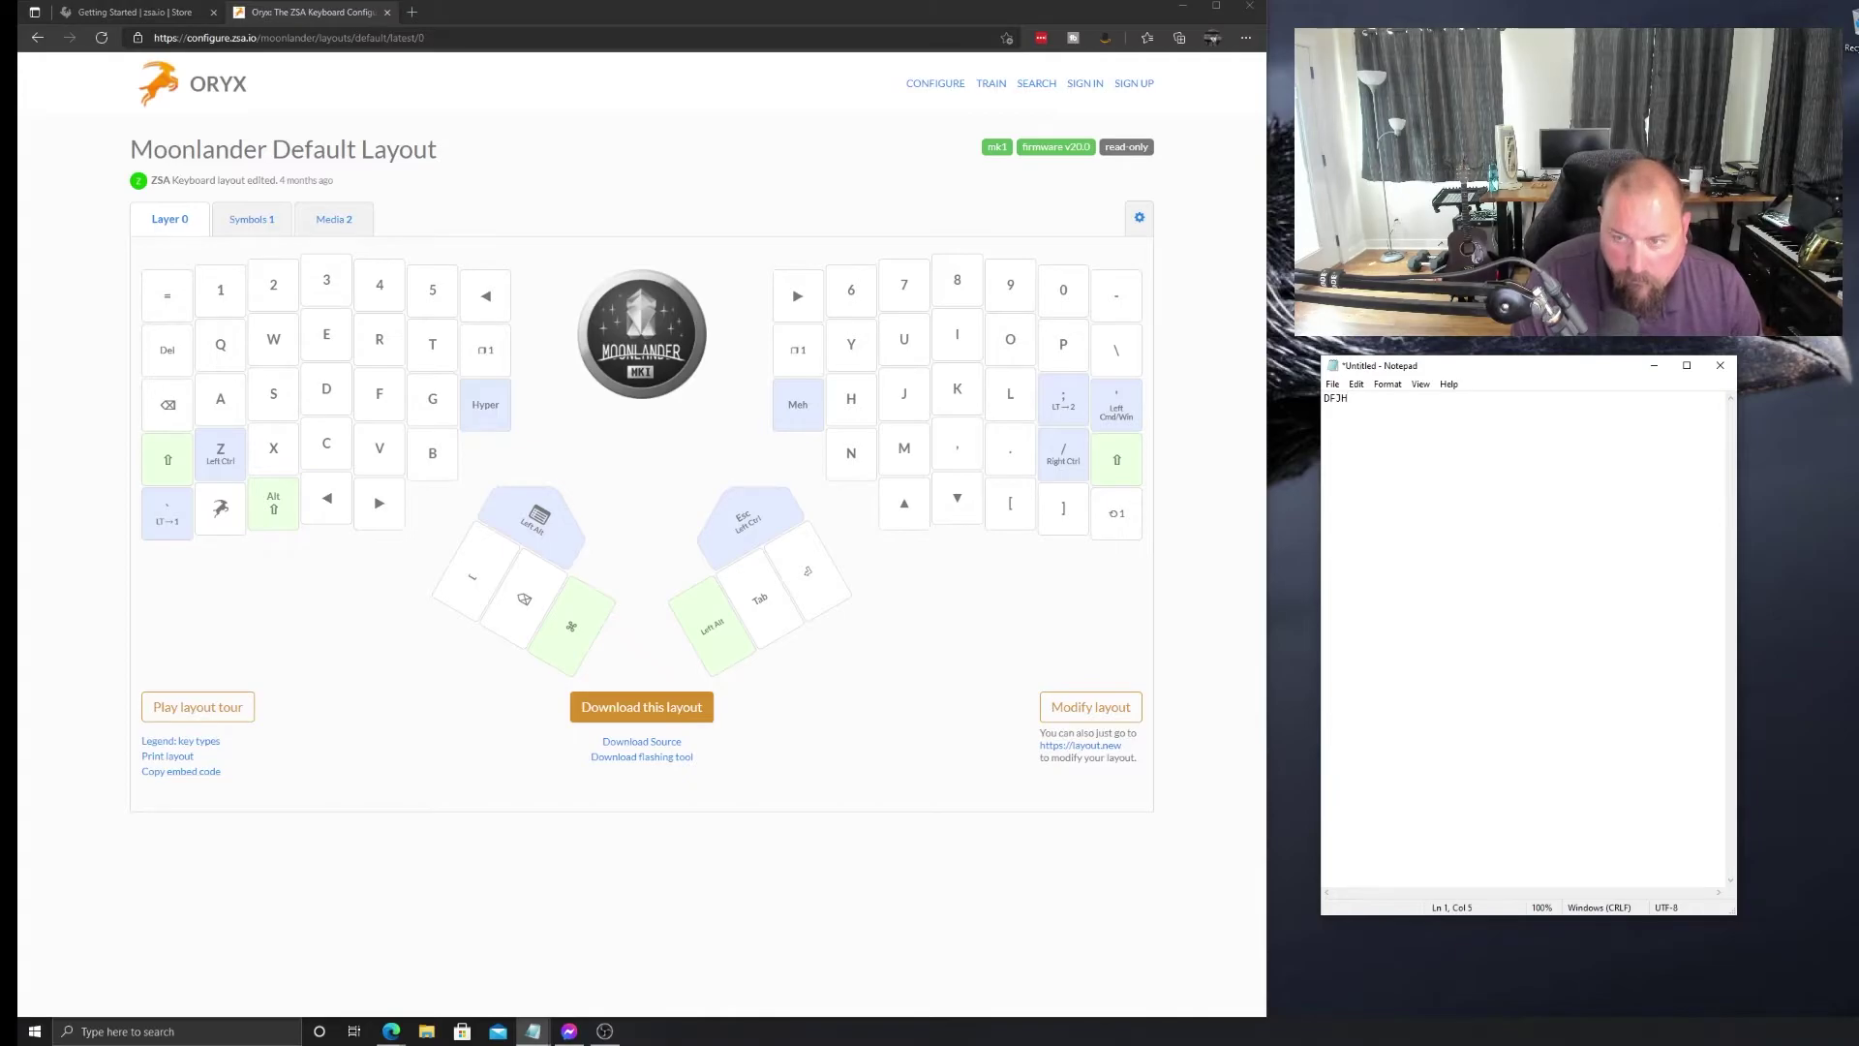
key("BackSpace")
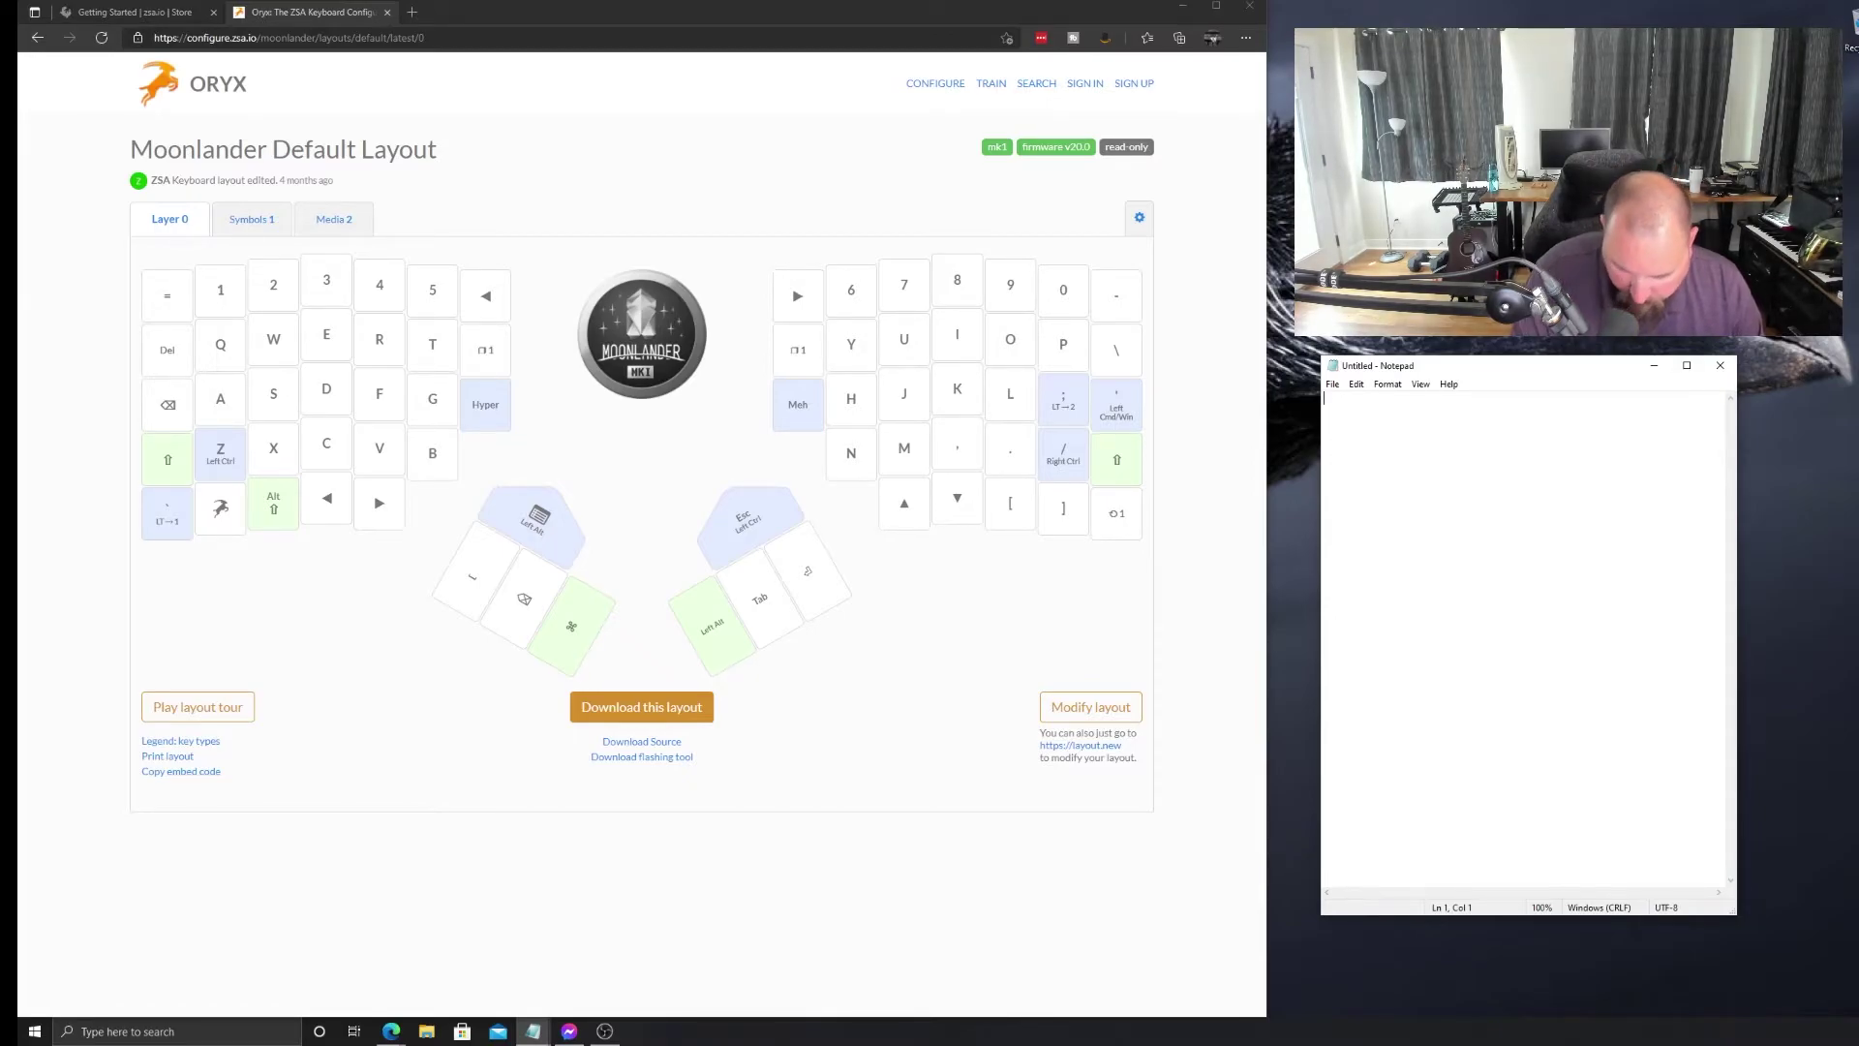
type("dfdkfjkj")
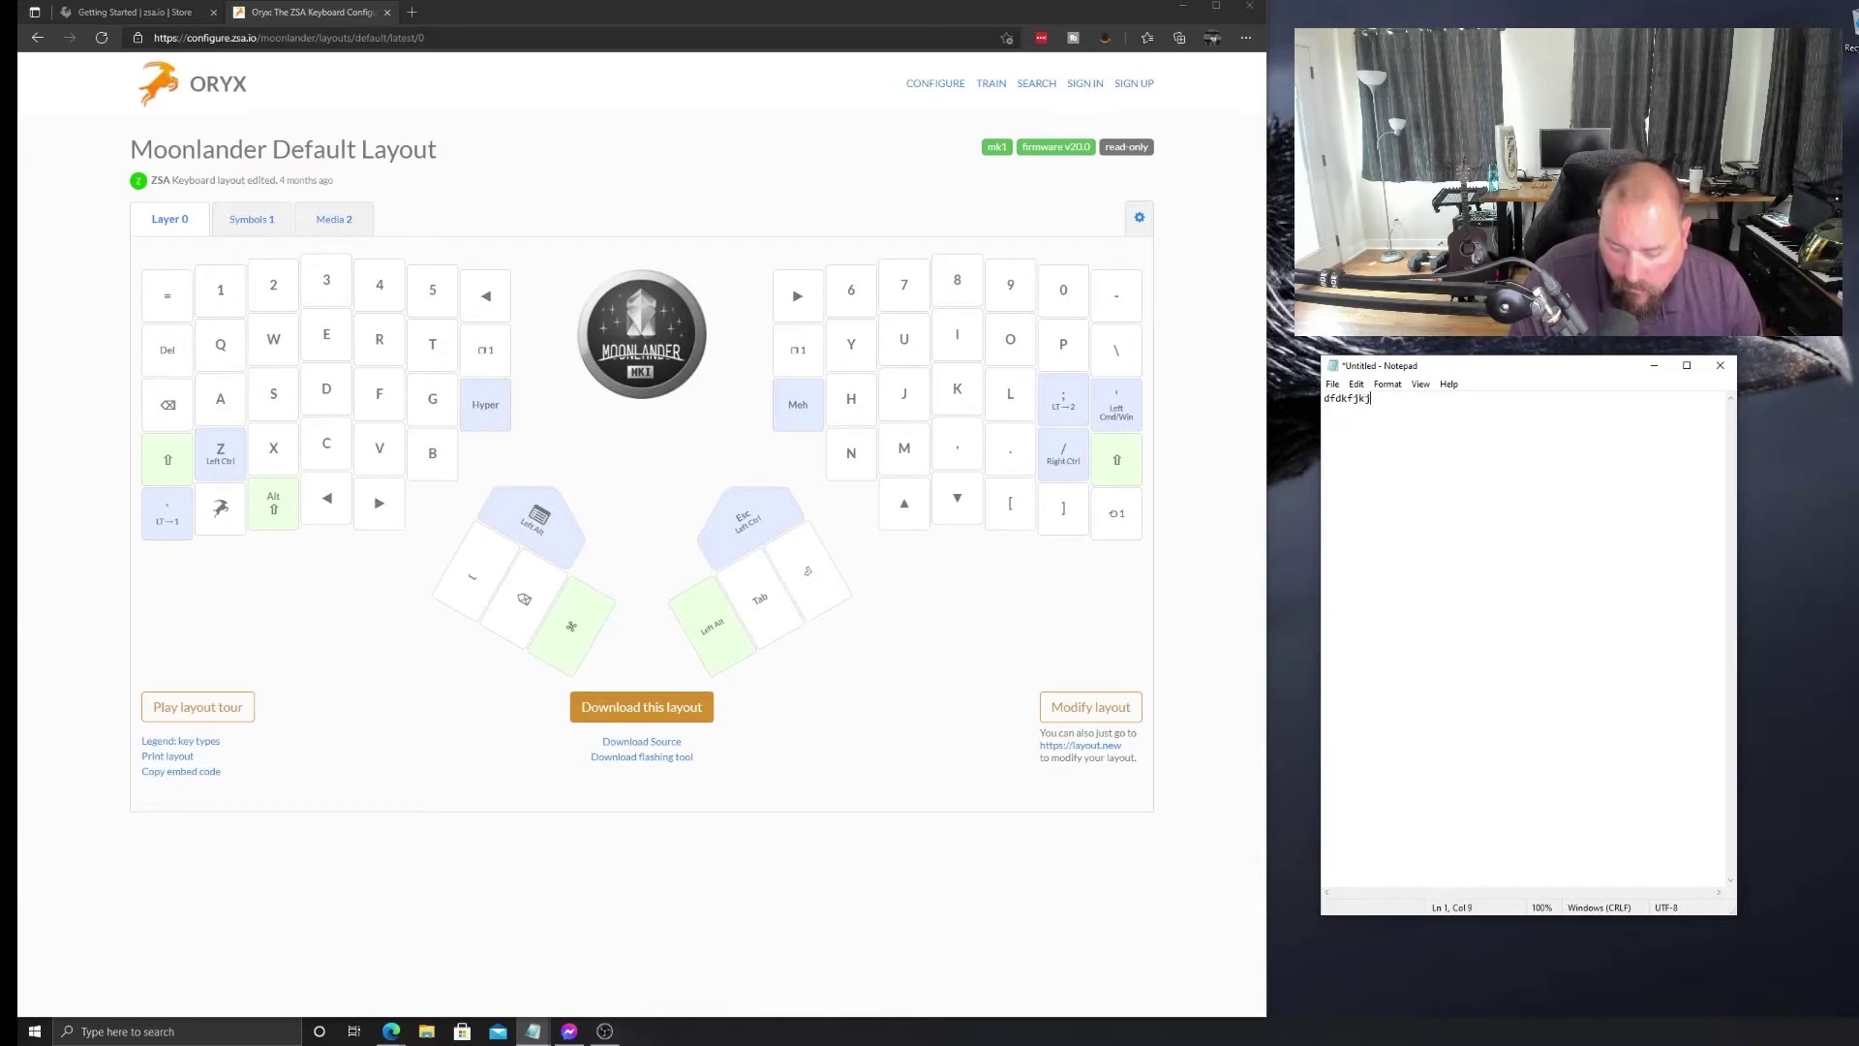
key("BackSpace")
key("BackSpace")
key("BackSpace")
key("BackSpace")
key("BackSpace")
key("BackSpace")
key("BackSpace")
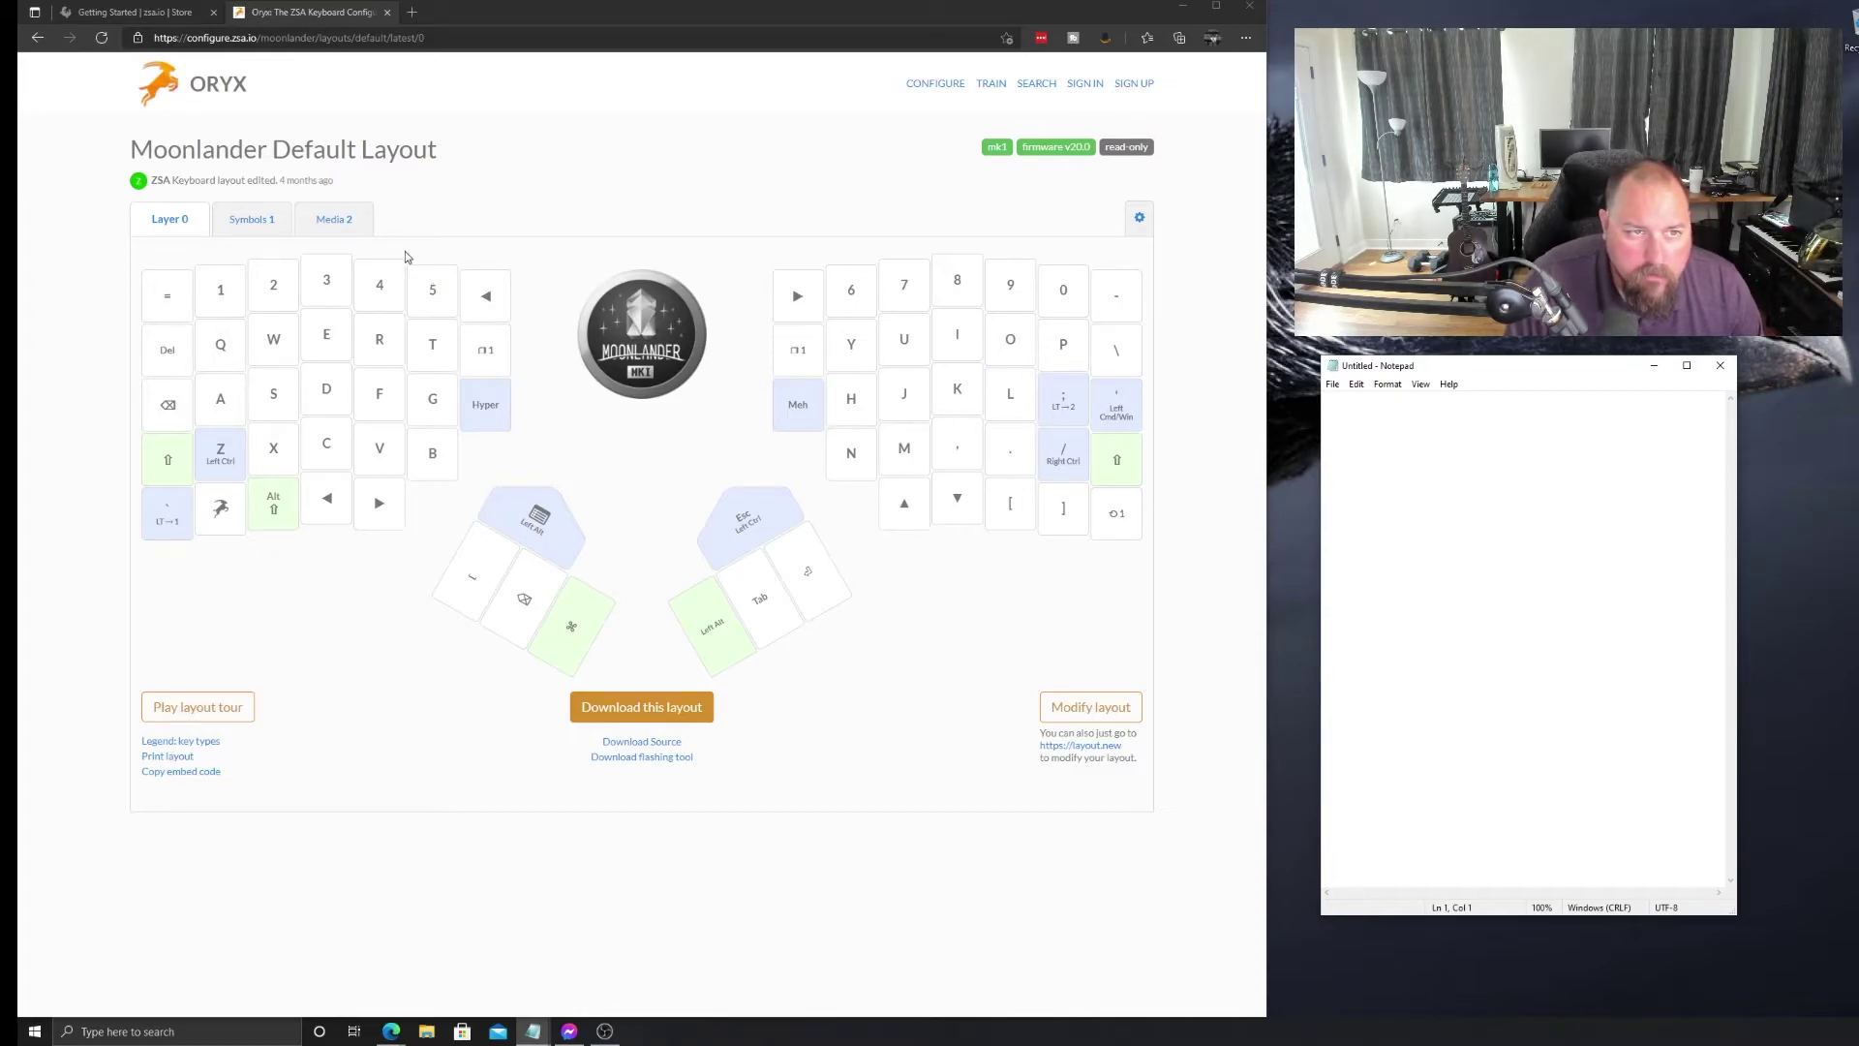
Cycle through the Media 2 and Symbols 1 layers, returning to Layer 0
left_click(370, 225)
left_click(334, 218)
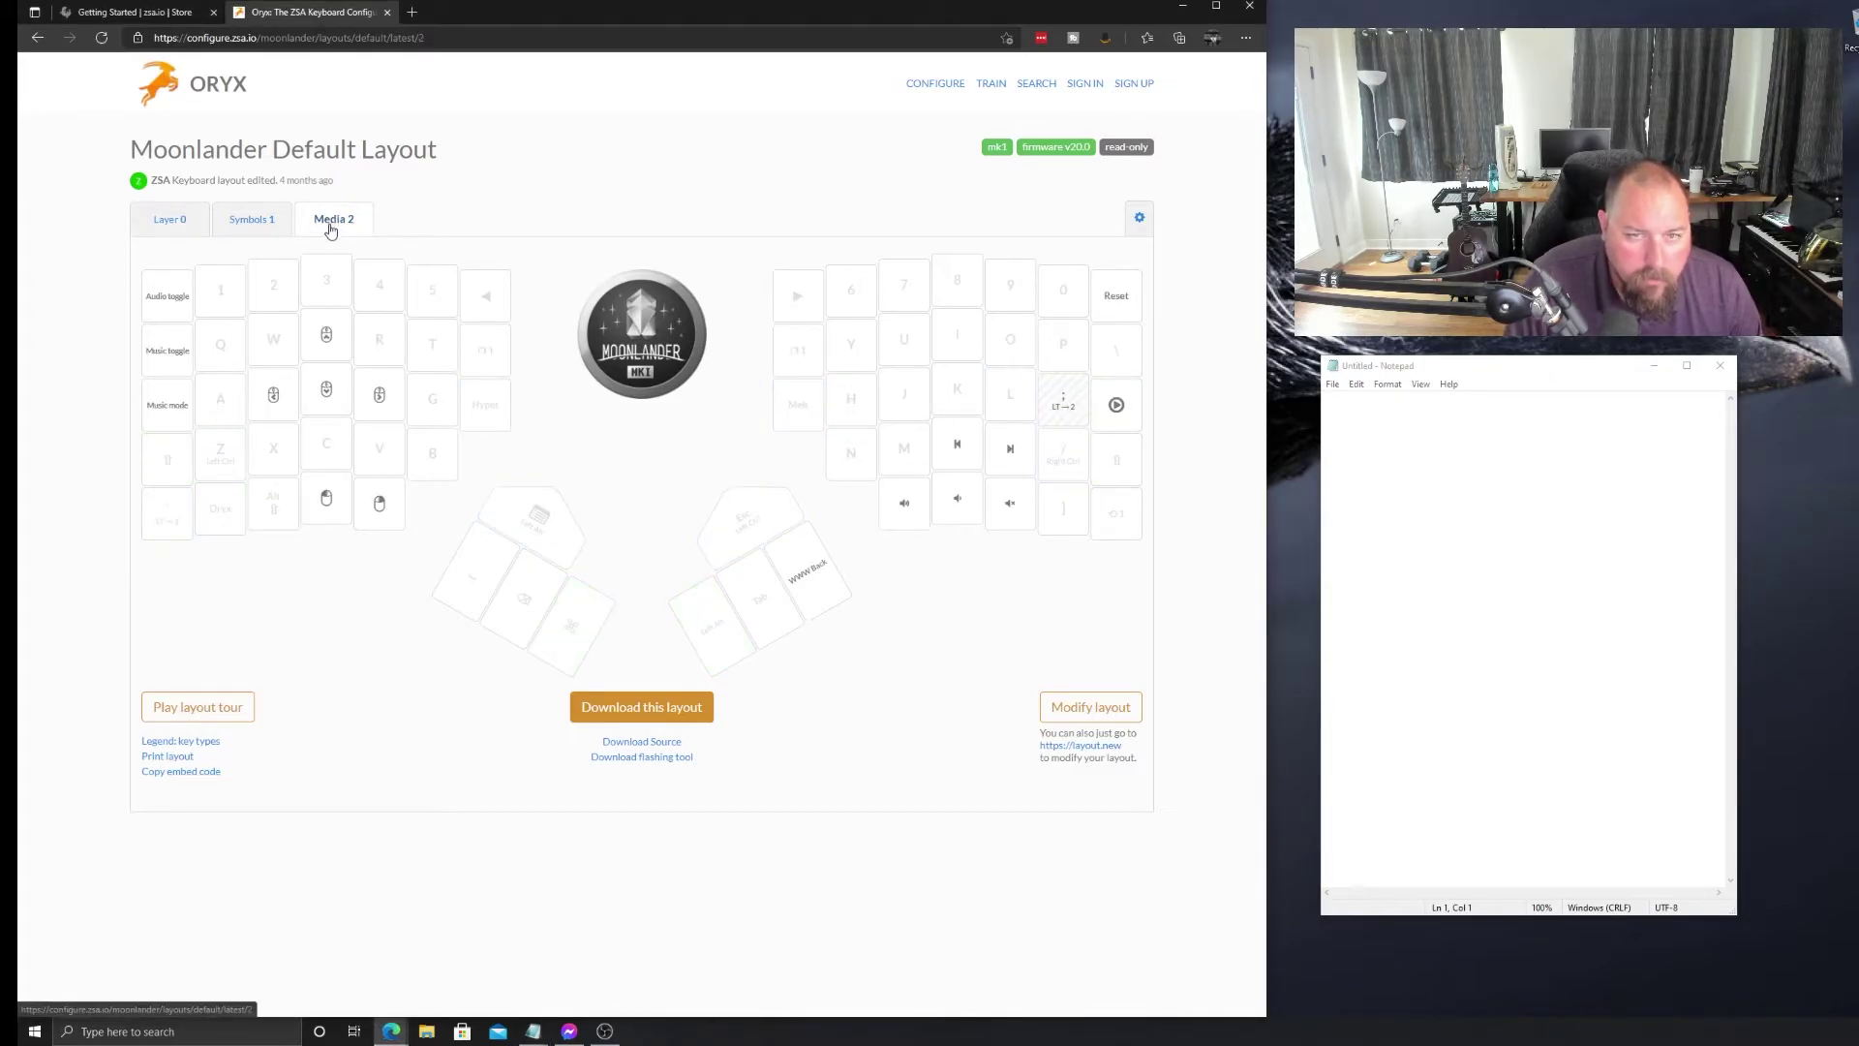
left_click(244, 223)
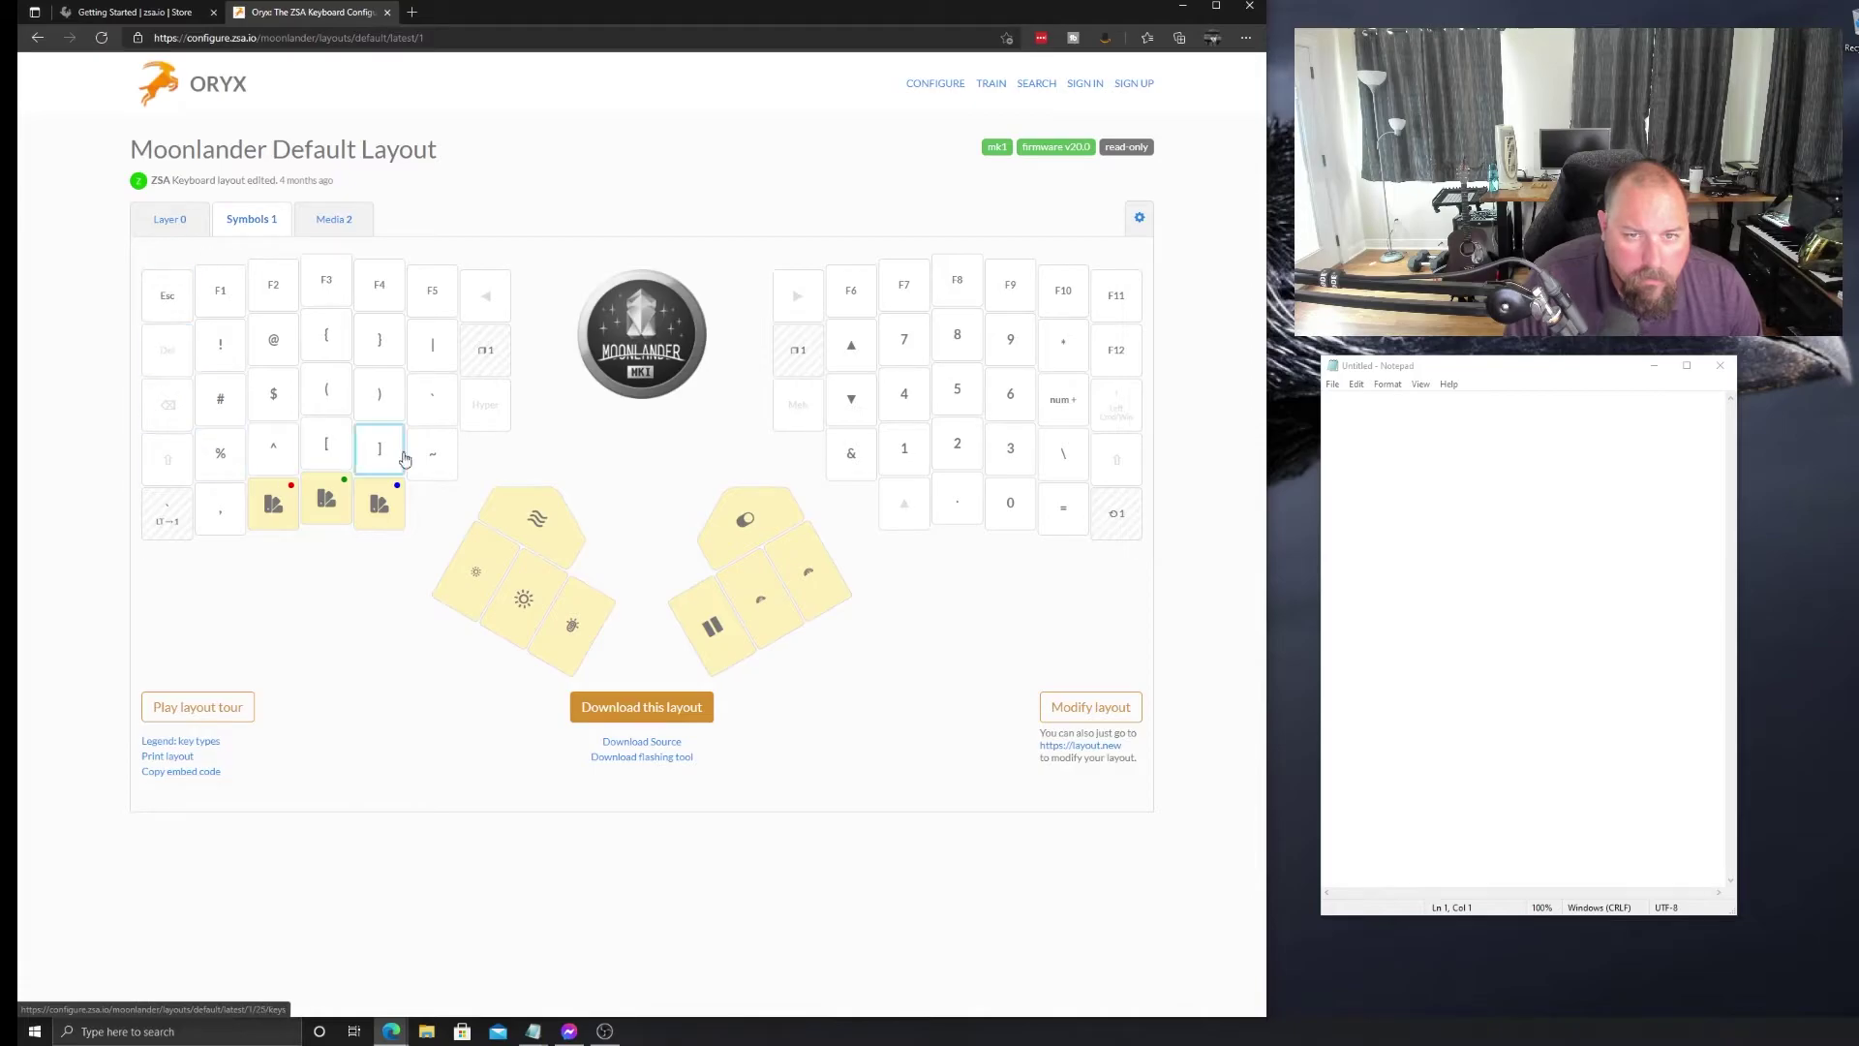
left_click(193, 223)
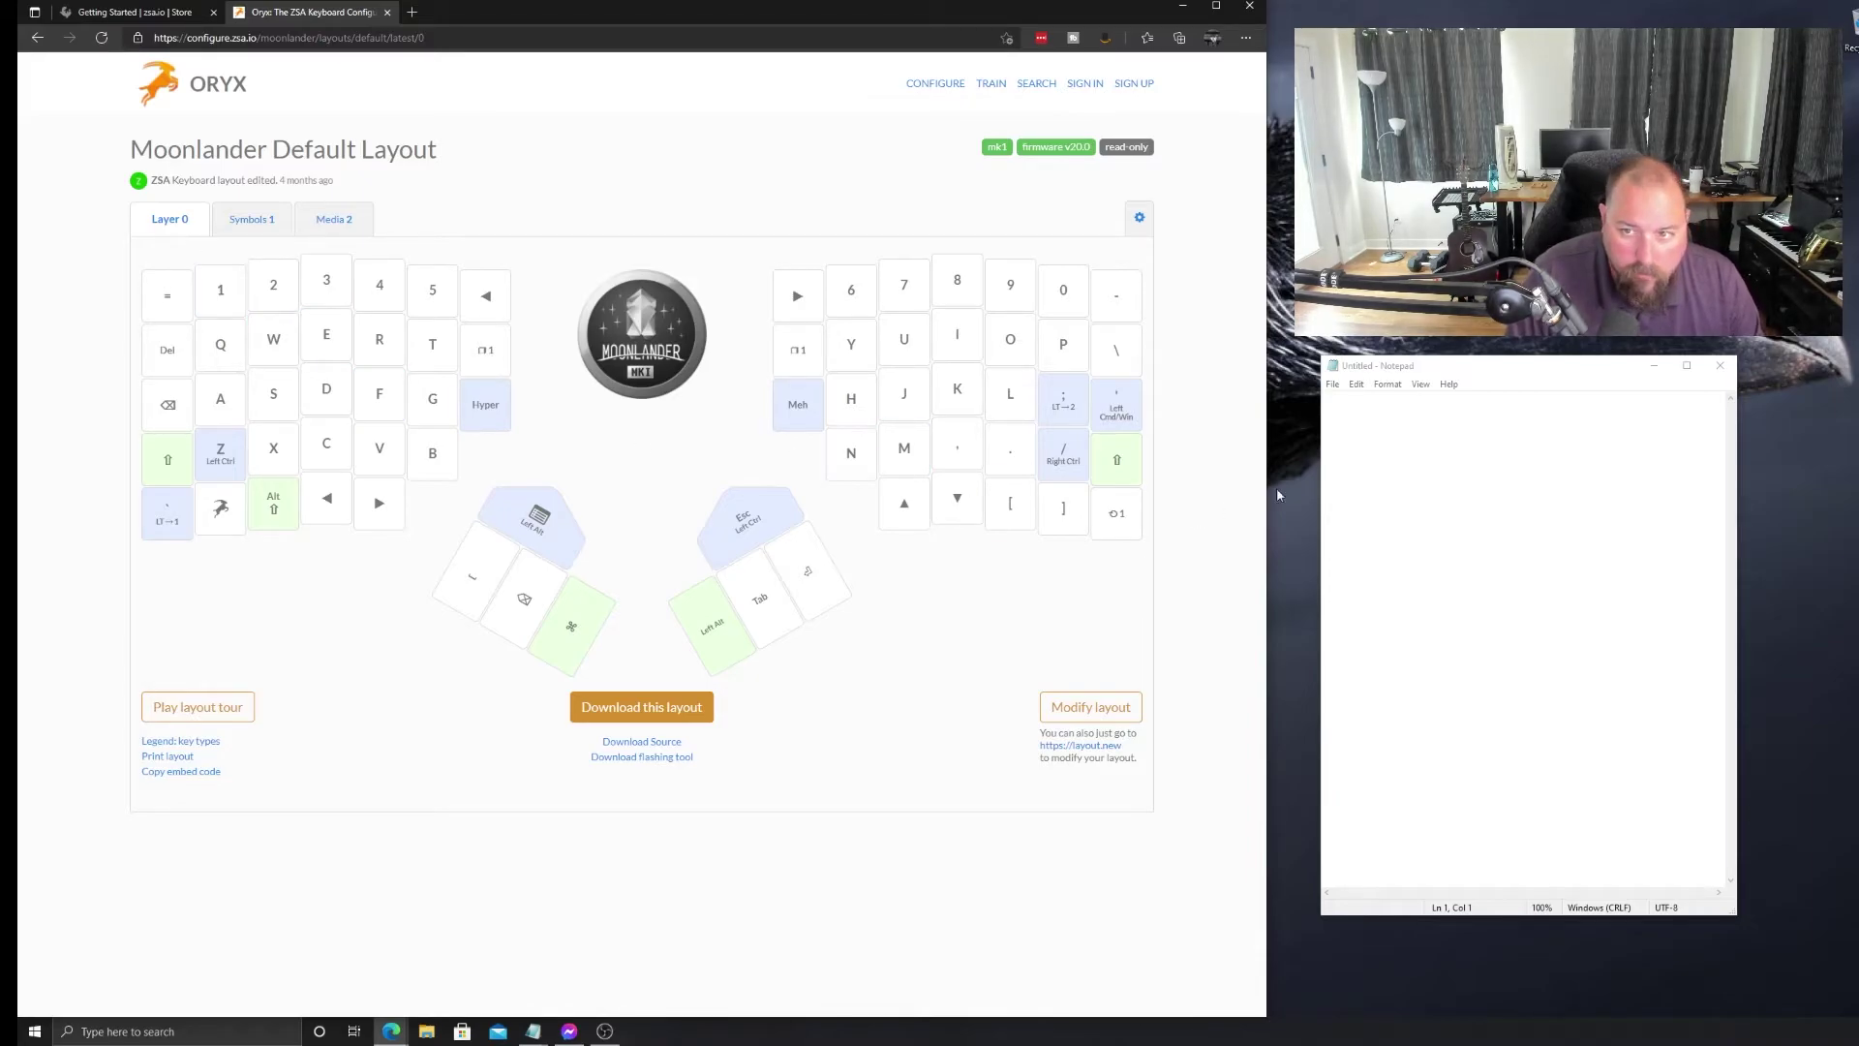
Test number and symbol keys by typing '54()' in Notepad, then clear the note
left_click(1427, 469)
type("54654654()#")
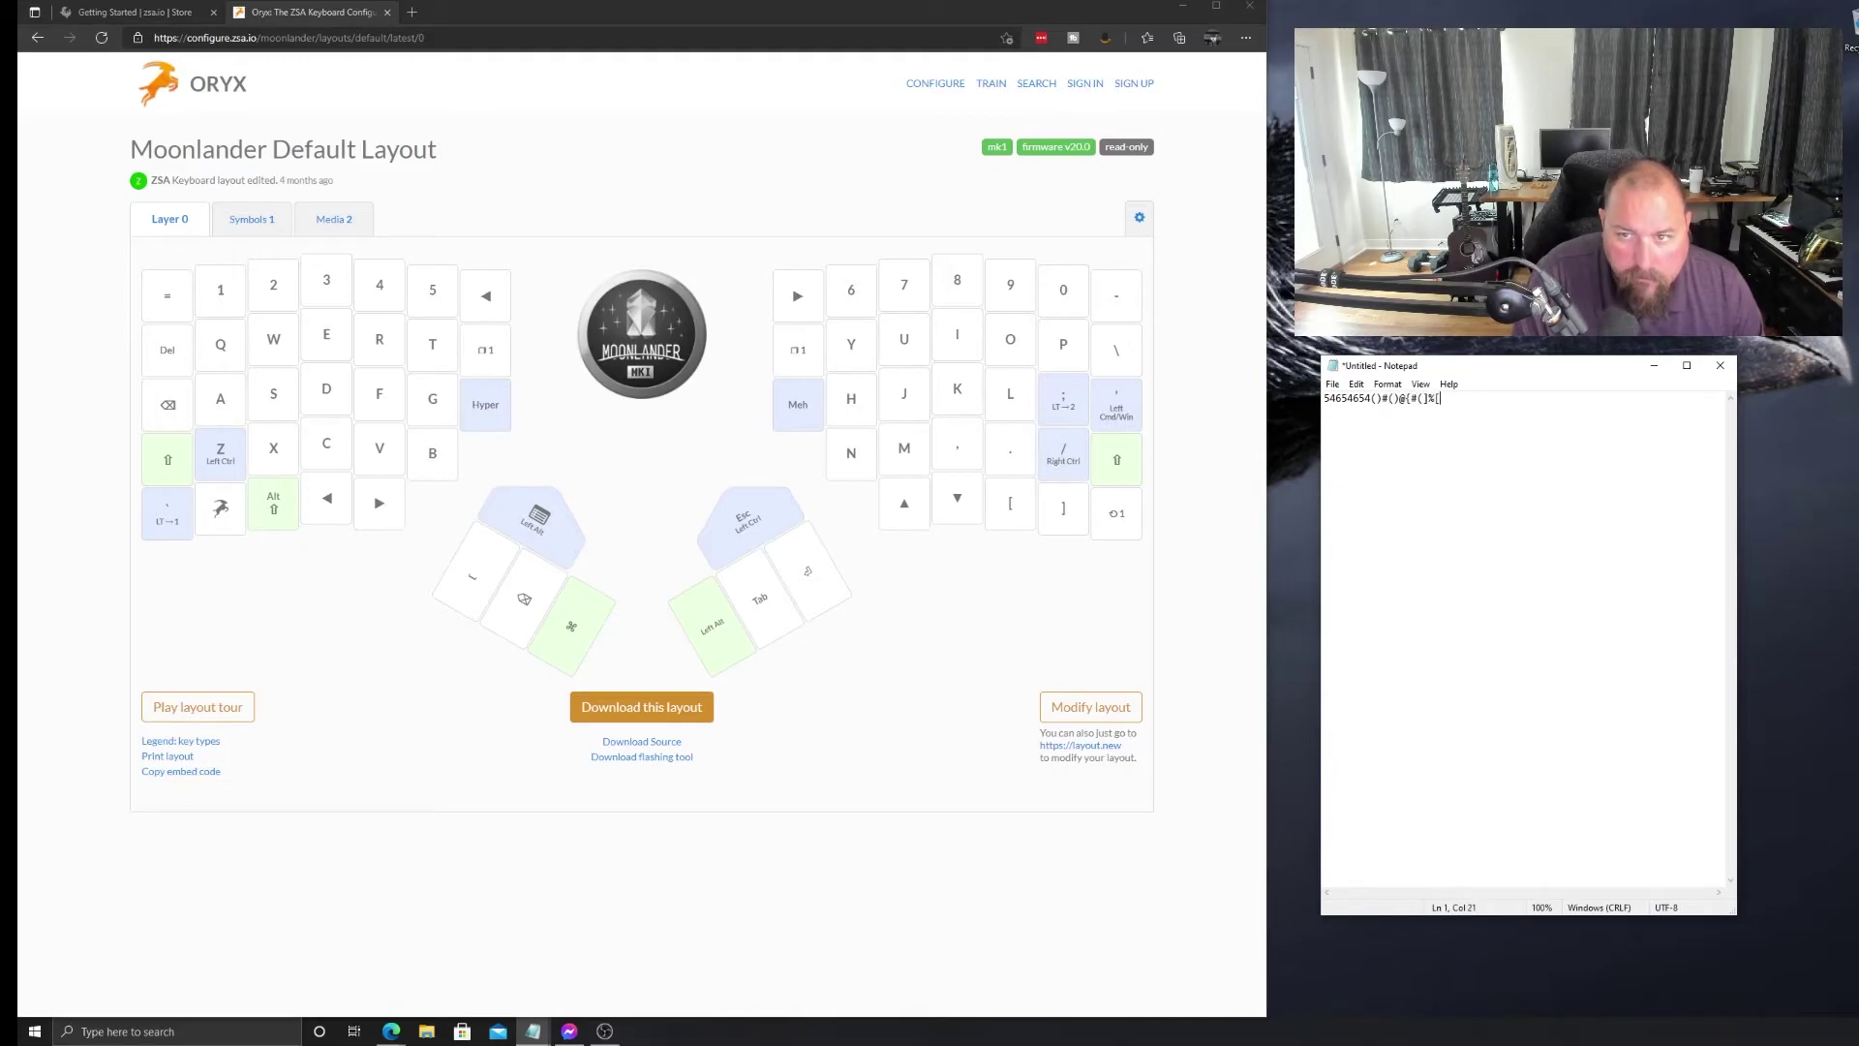
type("()")
left_click(288, 233)
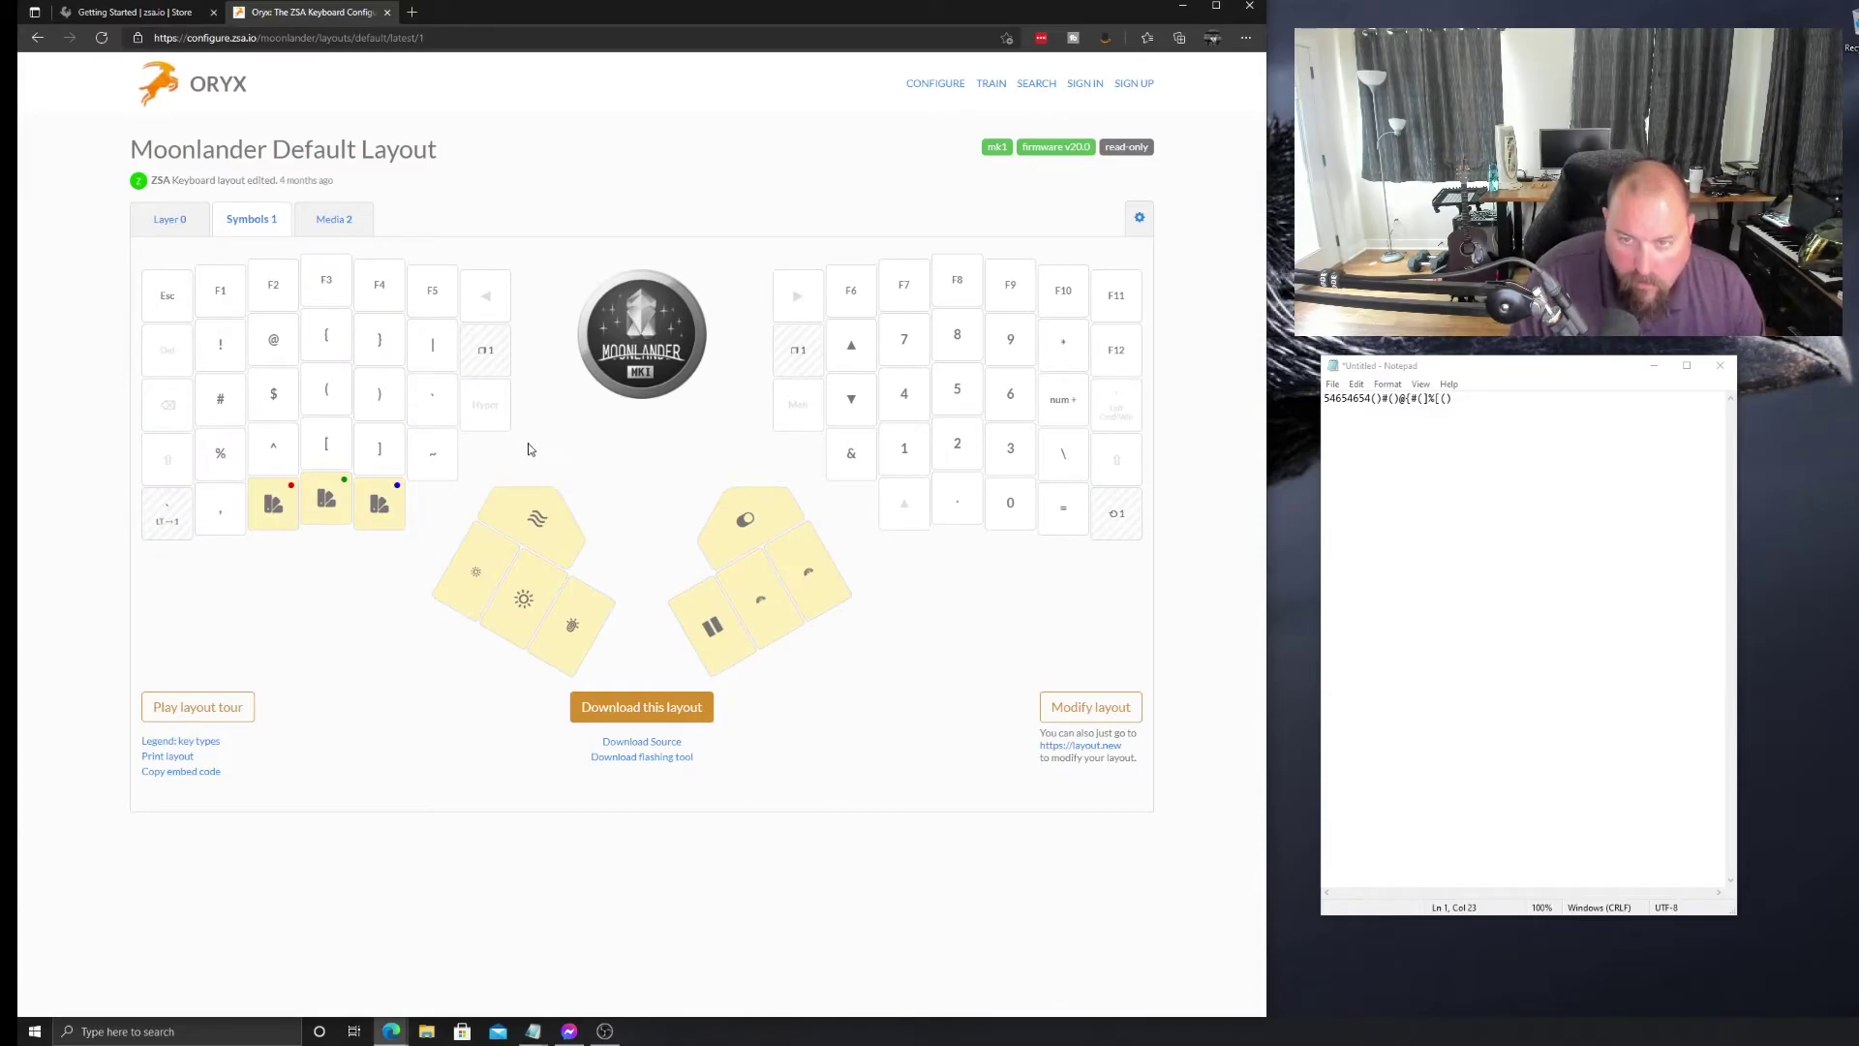
left_click(1431, 527)
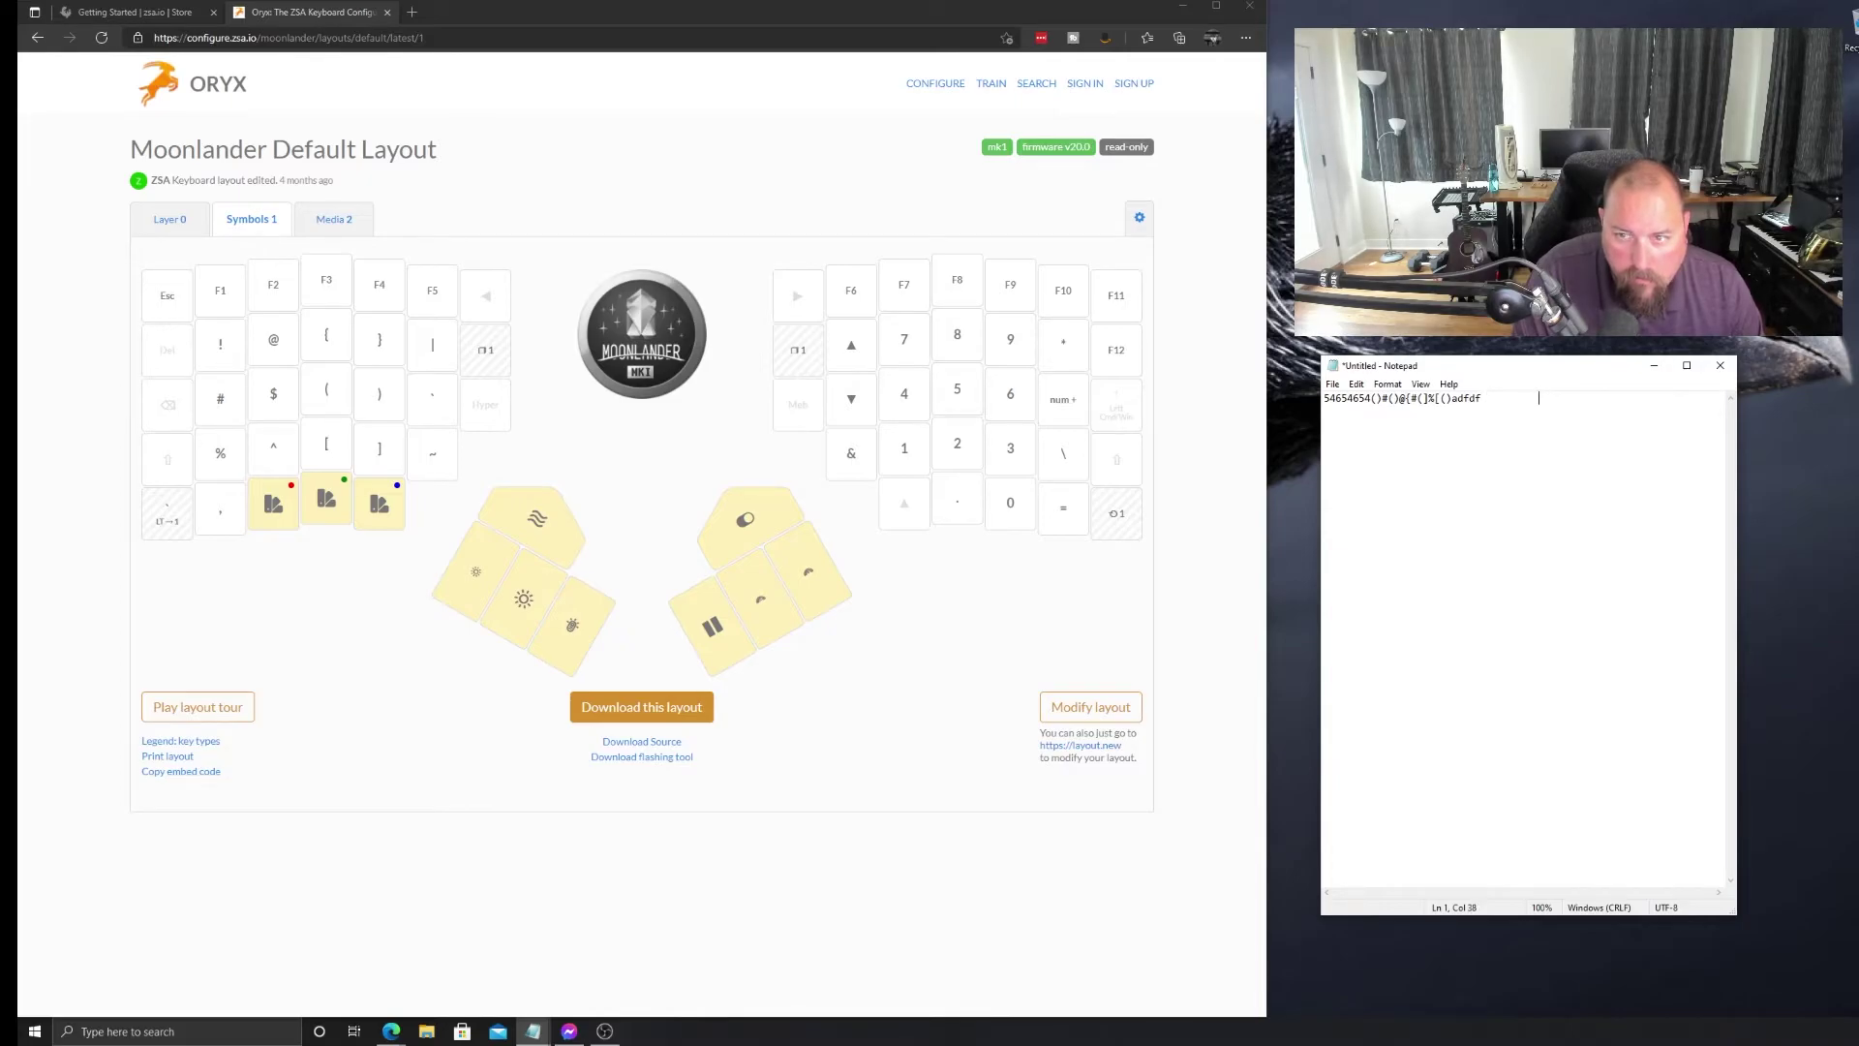
key("BackSpace")
key("BackSpace")
key("BackSpace")
key("BackSpace")
key("BackSpace")
key("BackSpace")
key("BackSpace")
key("BackSpace")
key("BackSpace")
key("BackSpace")
key("BackSpace")
key("BackSpace")
key("BackSpace")
key("BackSpace")
key("BackSpace")
key("BackSpace")
key("BackSpace")
key("BackSpace")
key("BackSpace")
key("BackSpace")
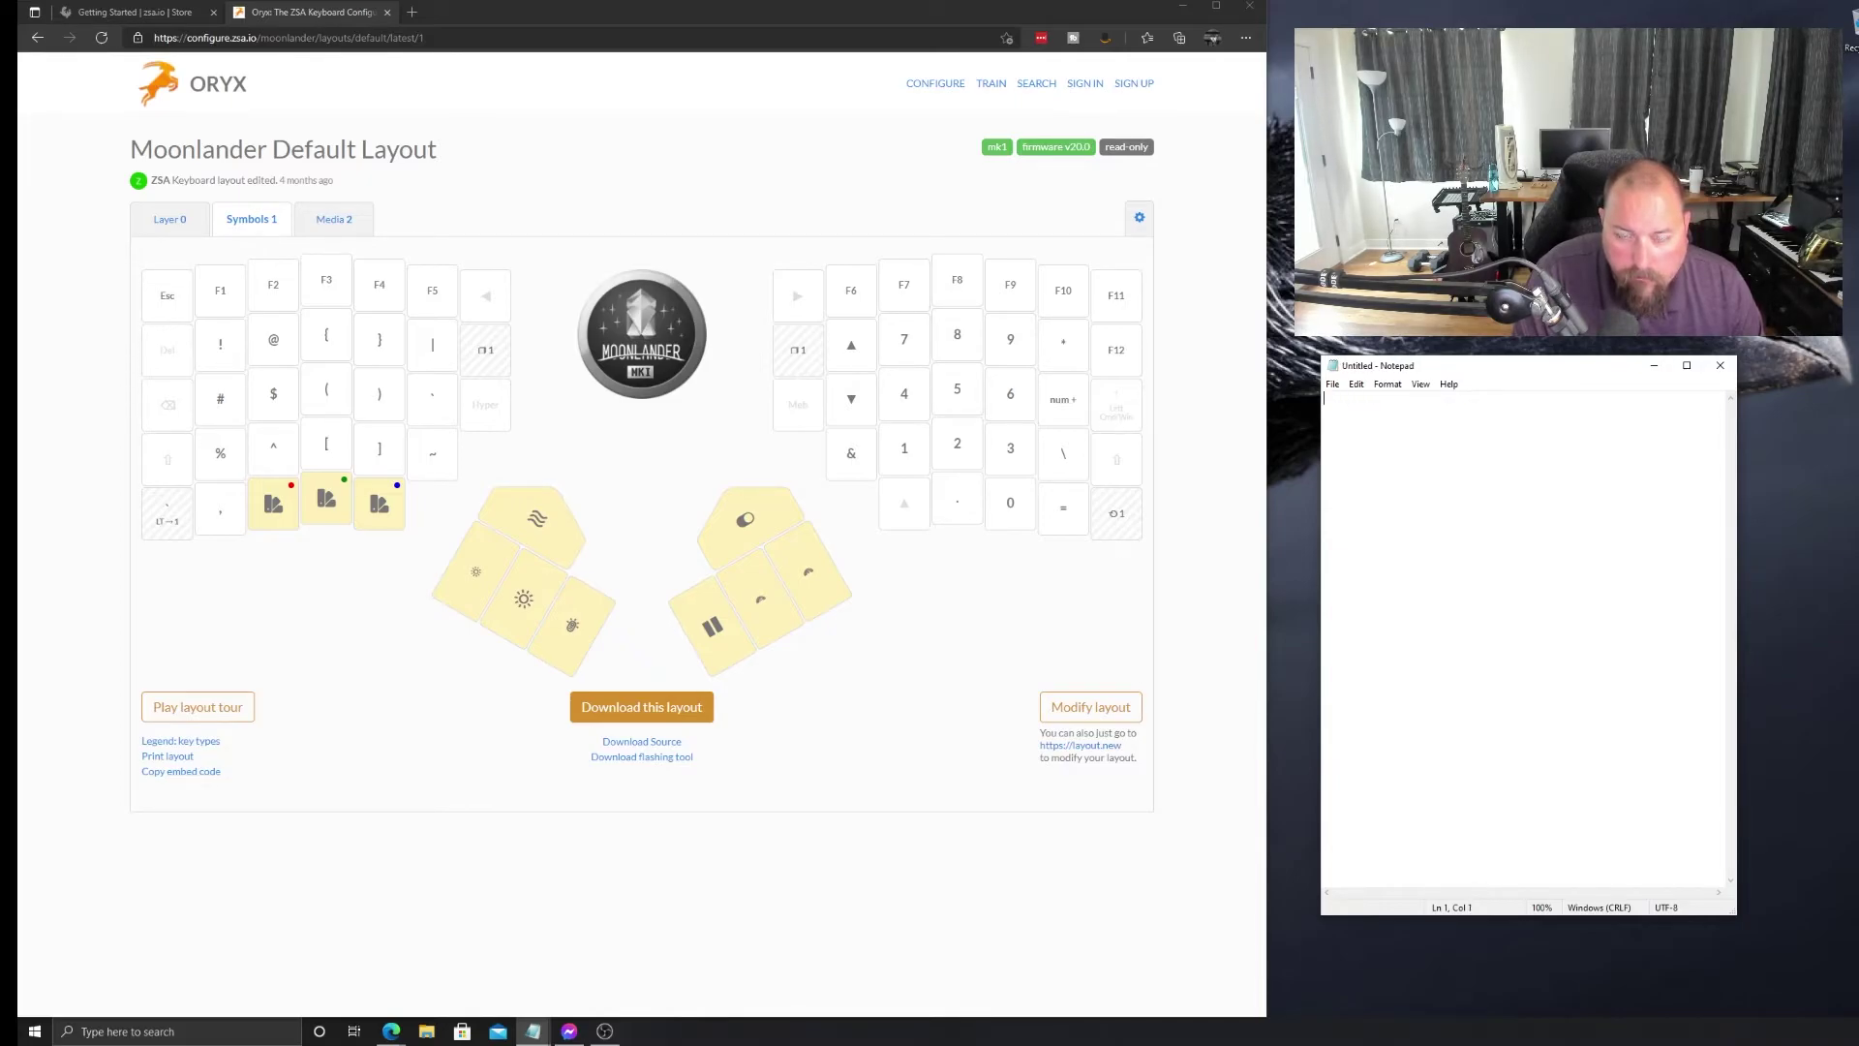
key("Return")
key("BackSpace")
key("BackSpace")
key("BackSpace")
key("Tab")
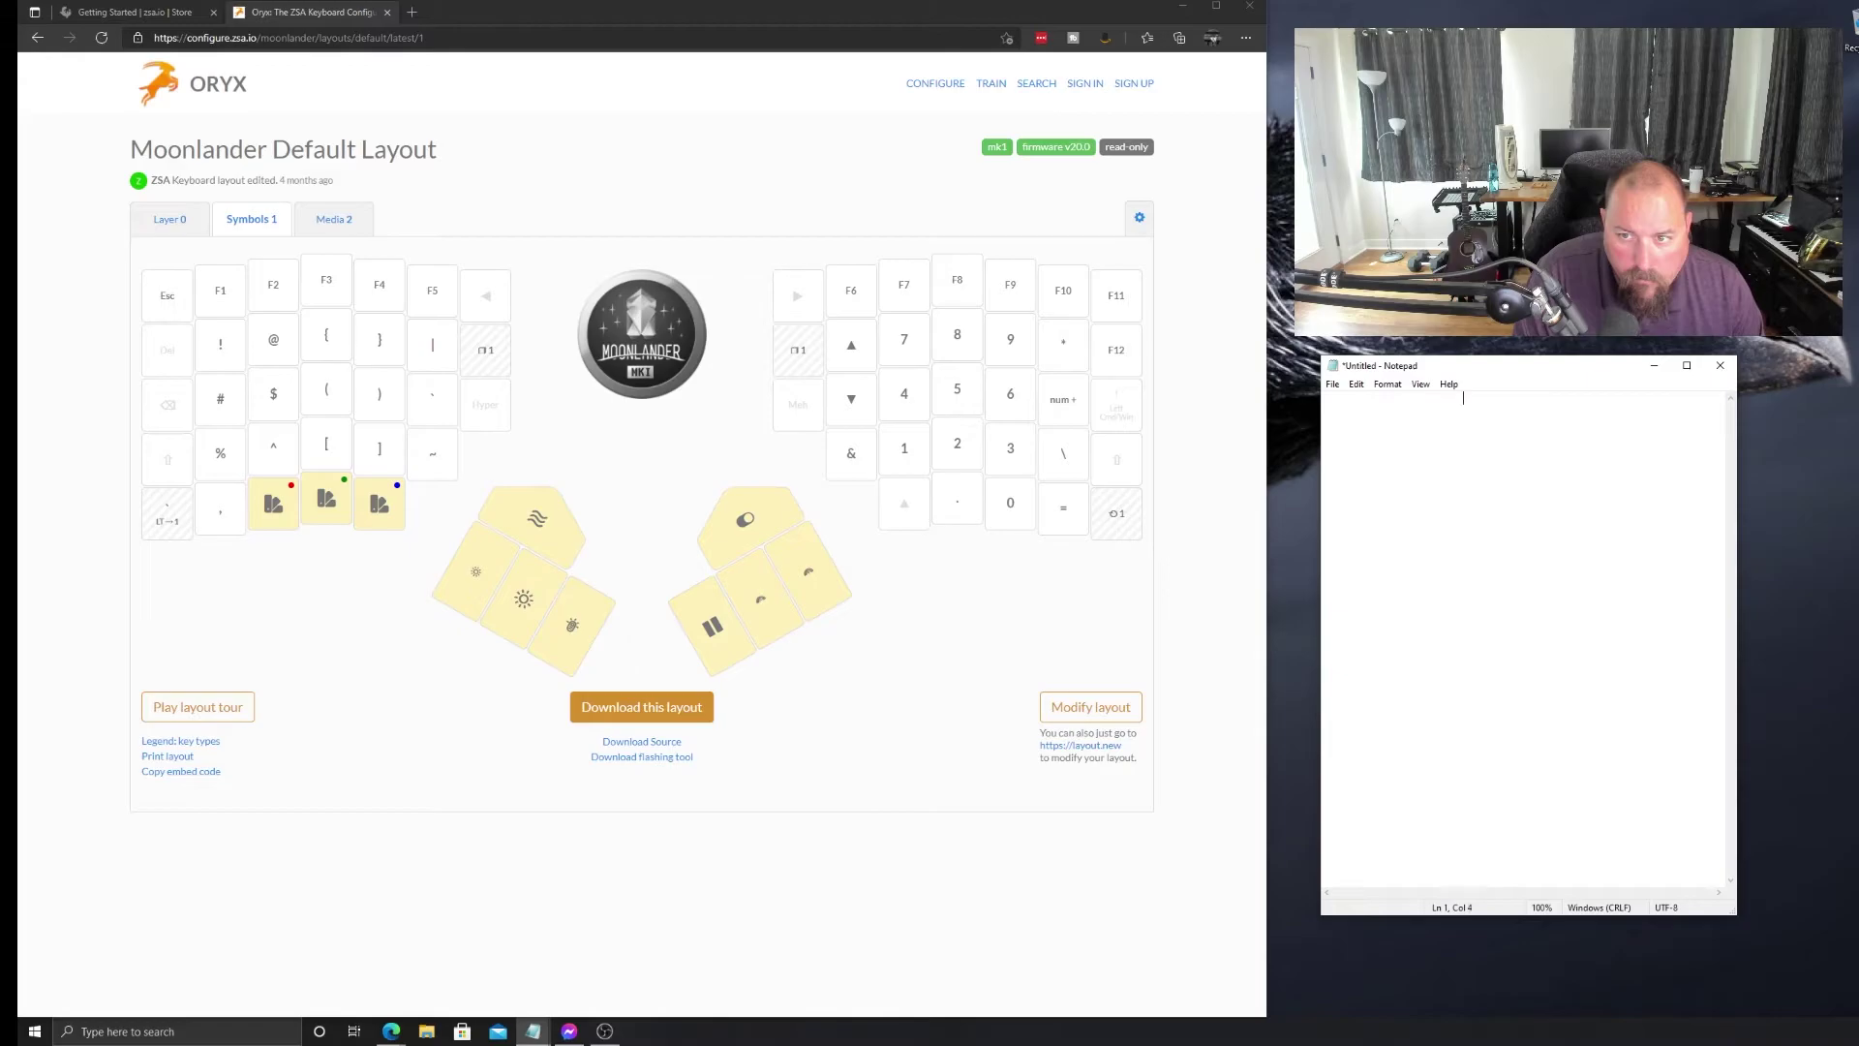
key("BackSpace")
key("BackSpace")
On Layer 0, inspect the ⟲1 key's MO layer-1 keycode and close it unchanged
left_click(198, 225)
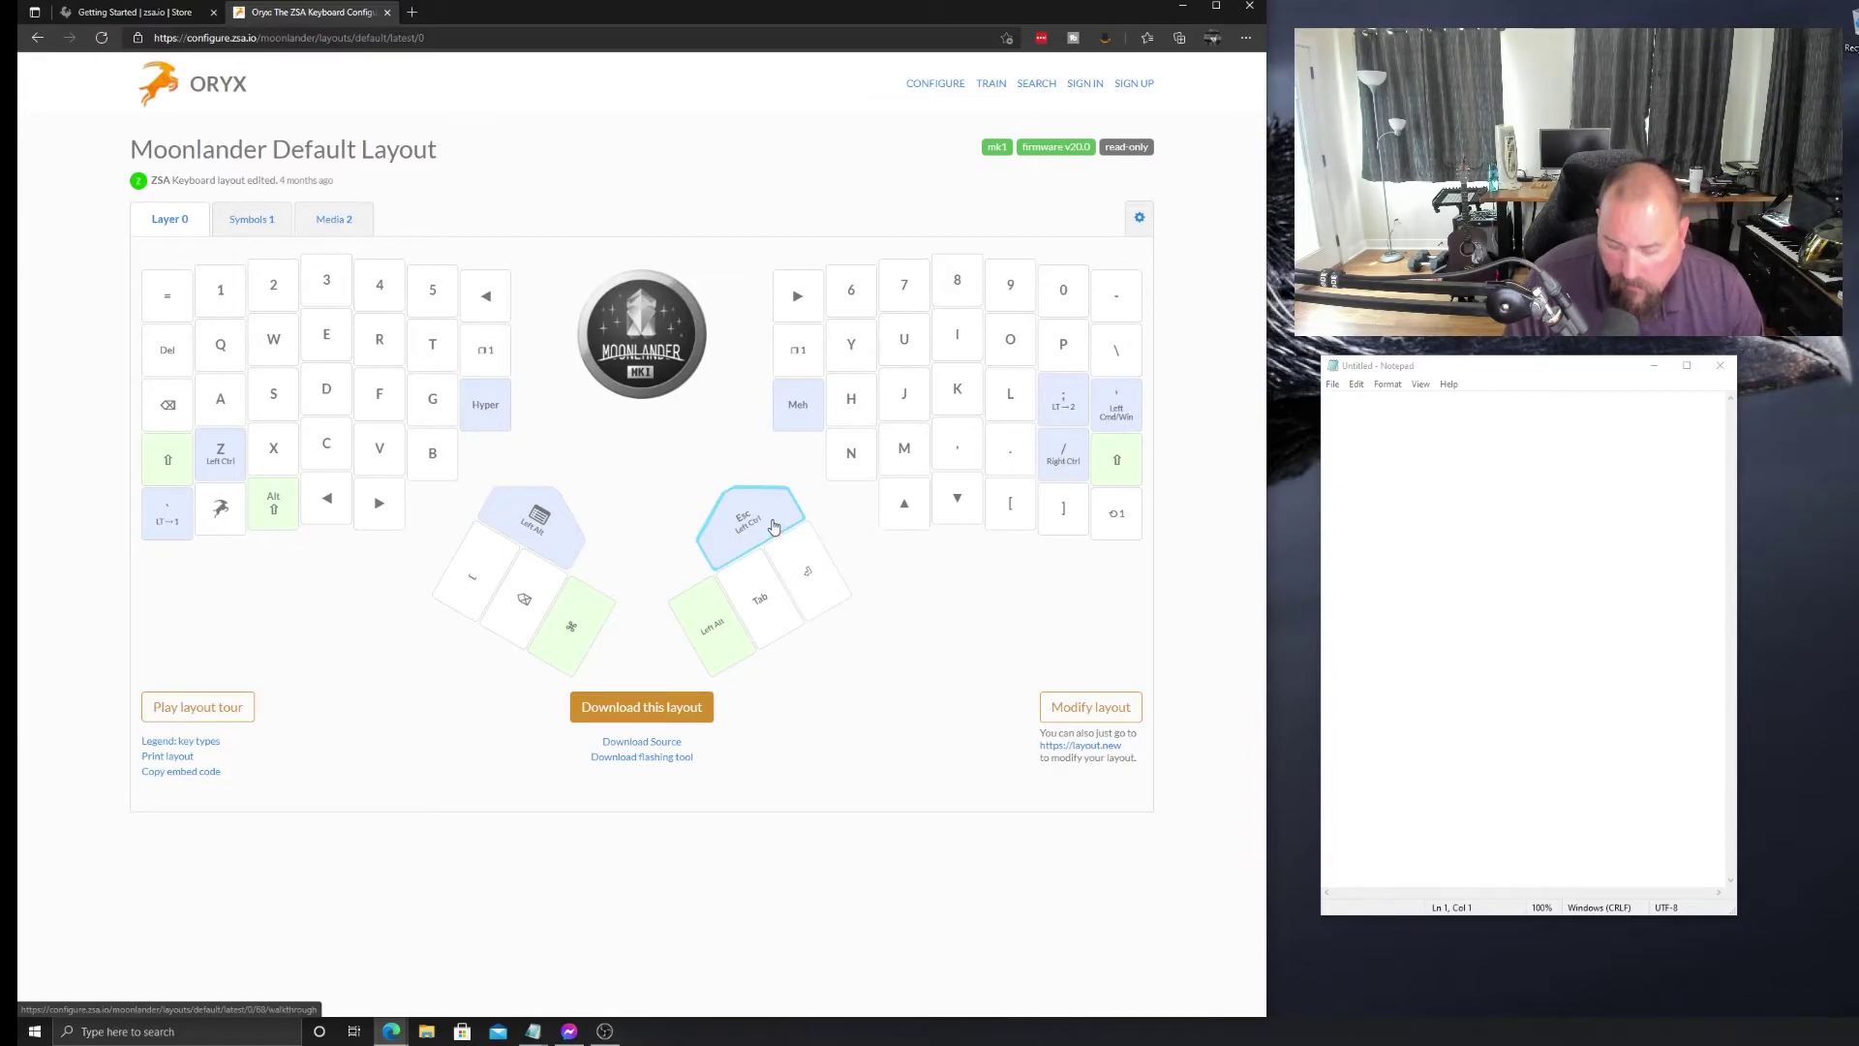
left_click(1126, 518)
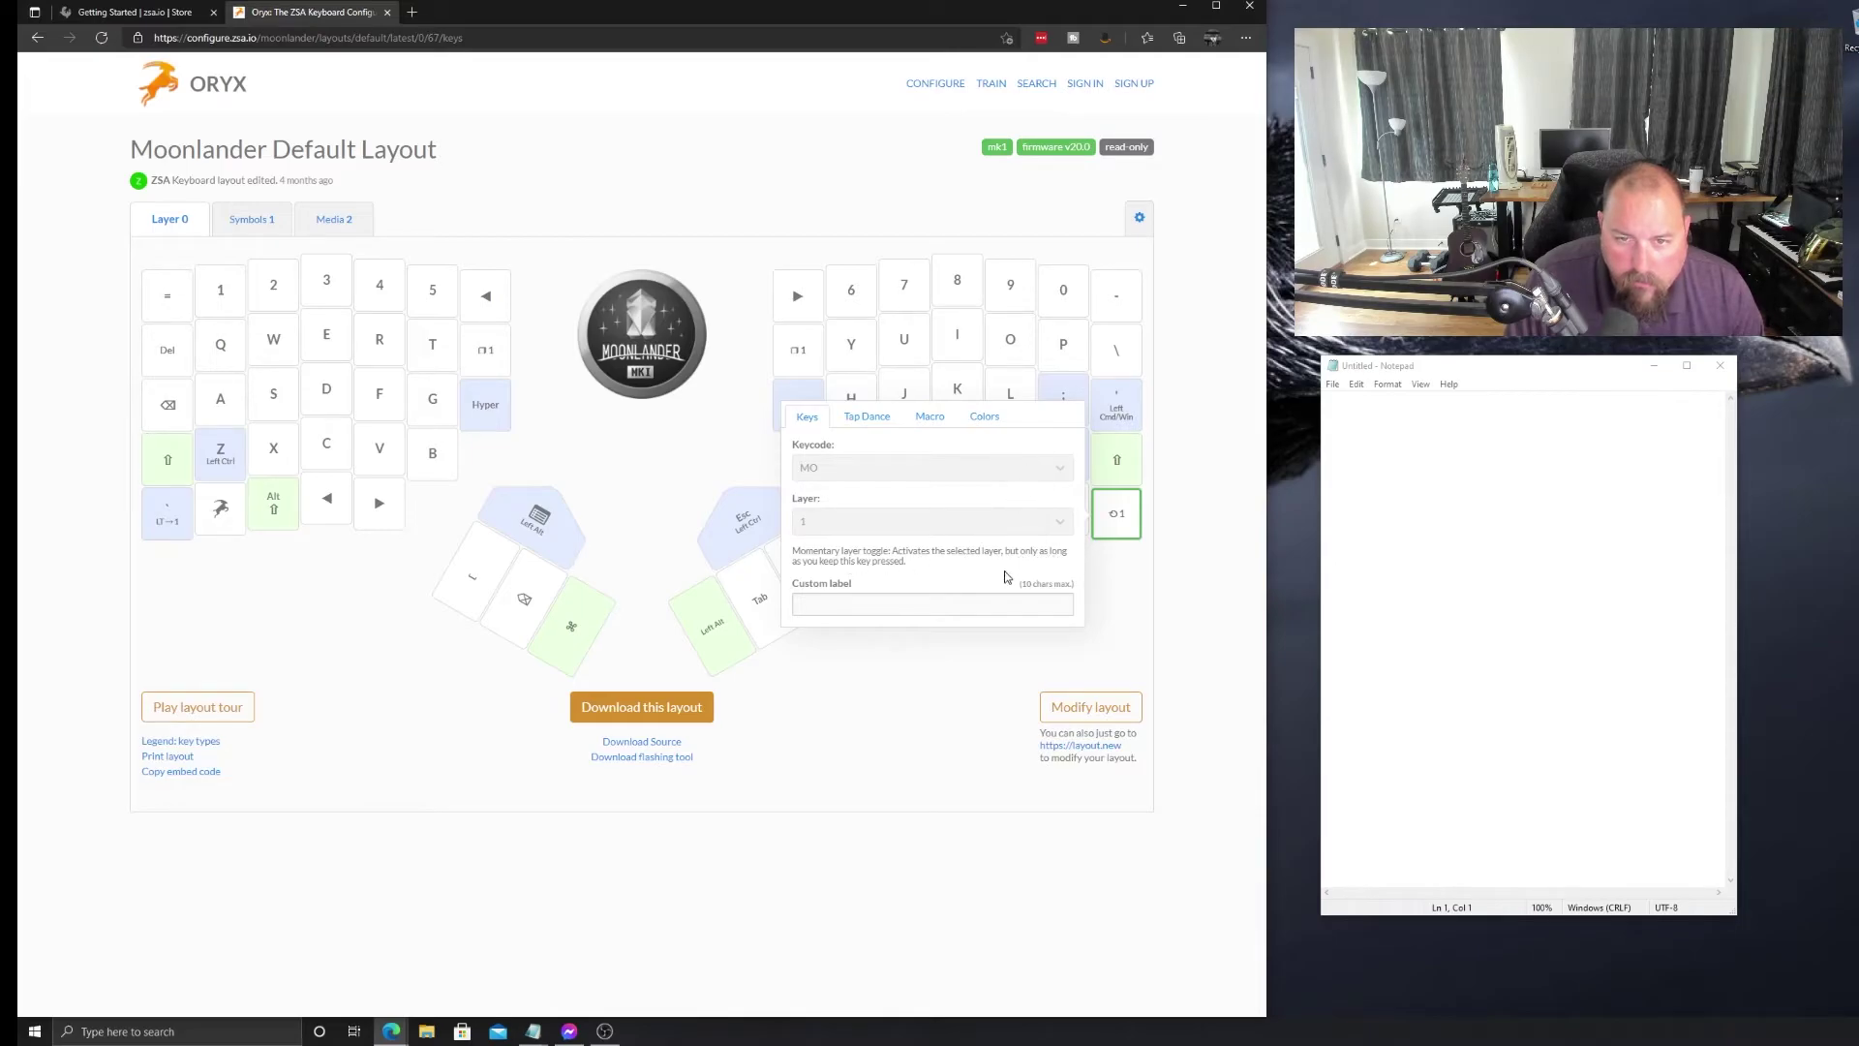
left_click(1104, 628)
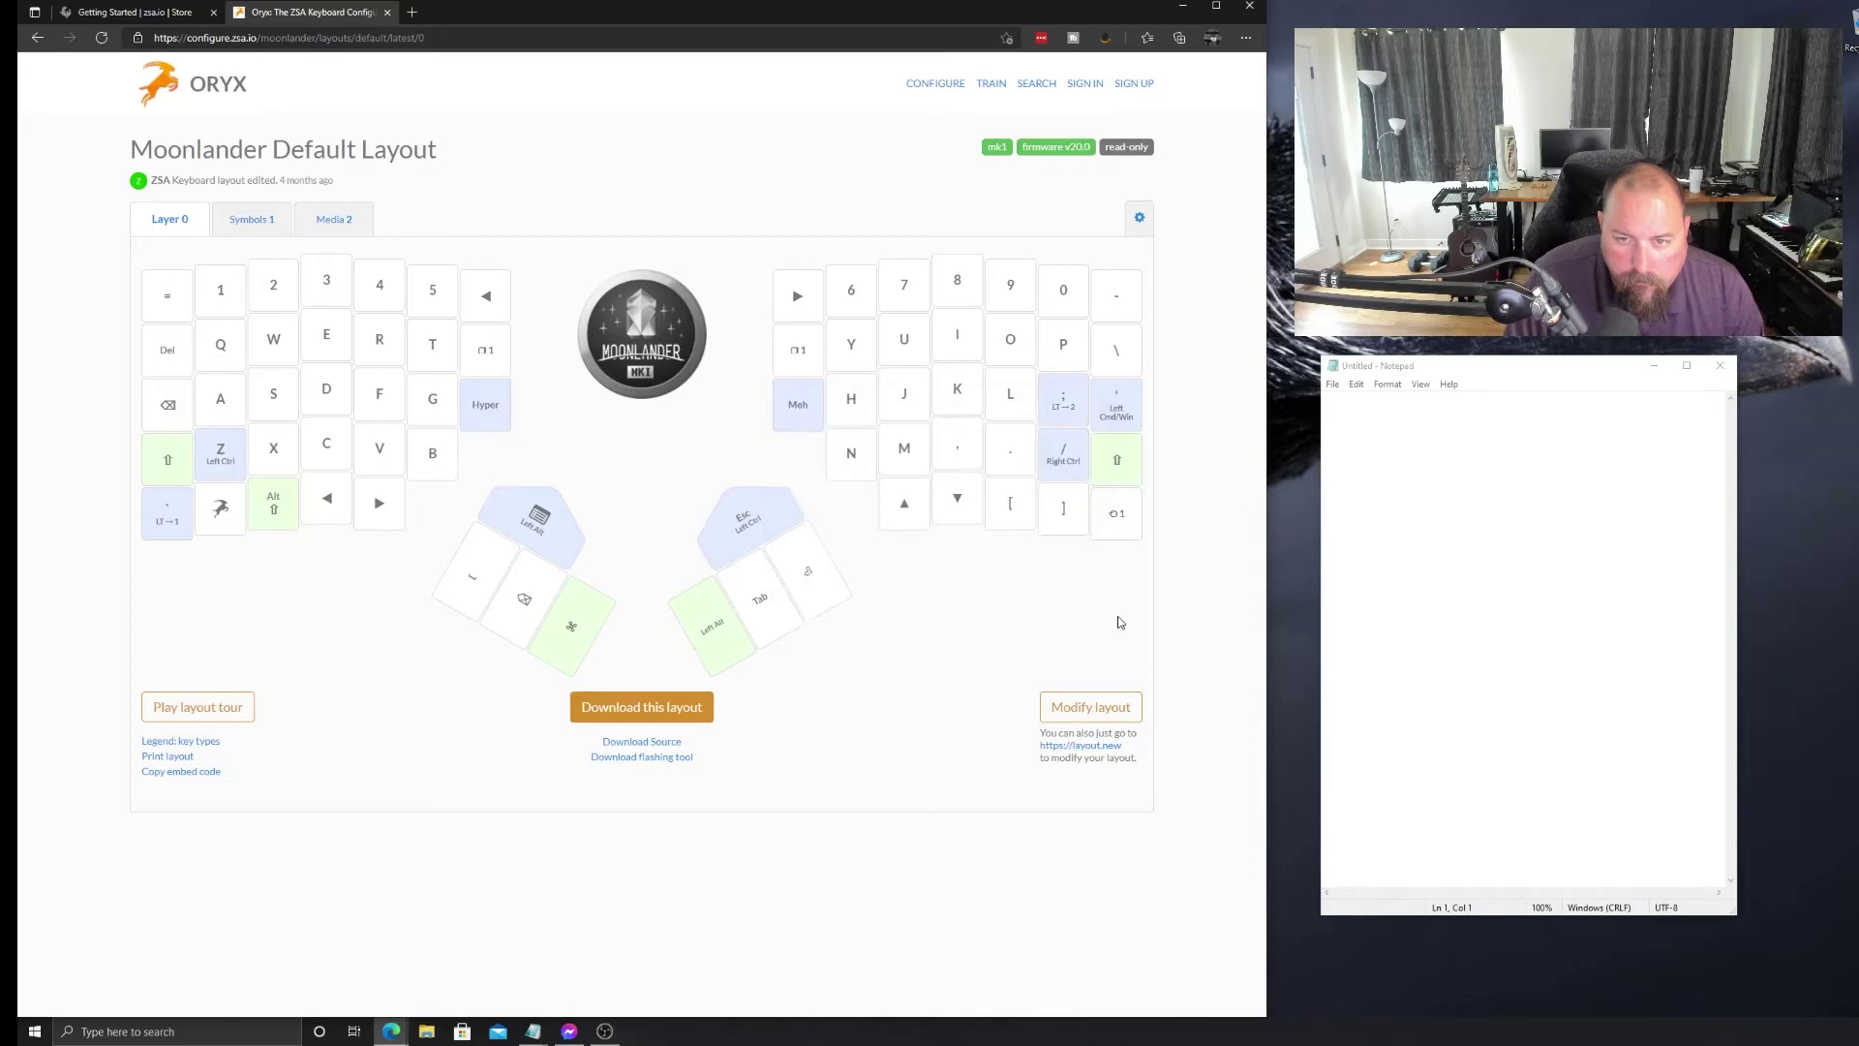
Start the layout tour, highlight its Live Training text, and follow the Live Training link
left_click(222, 710)
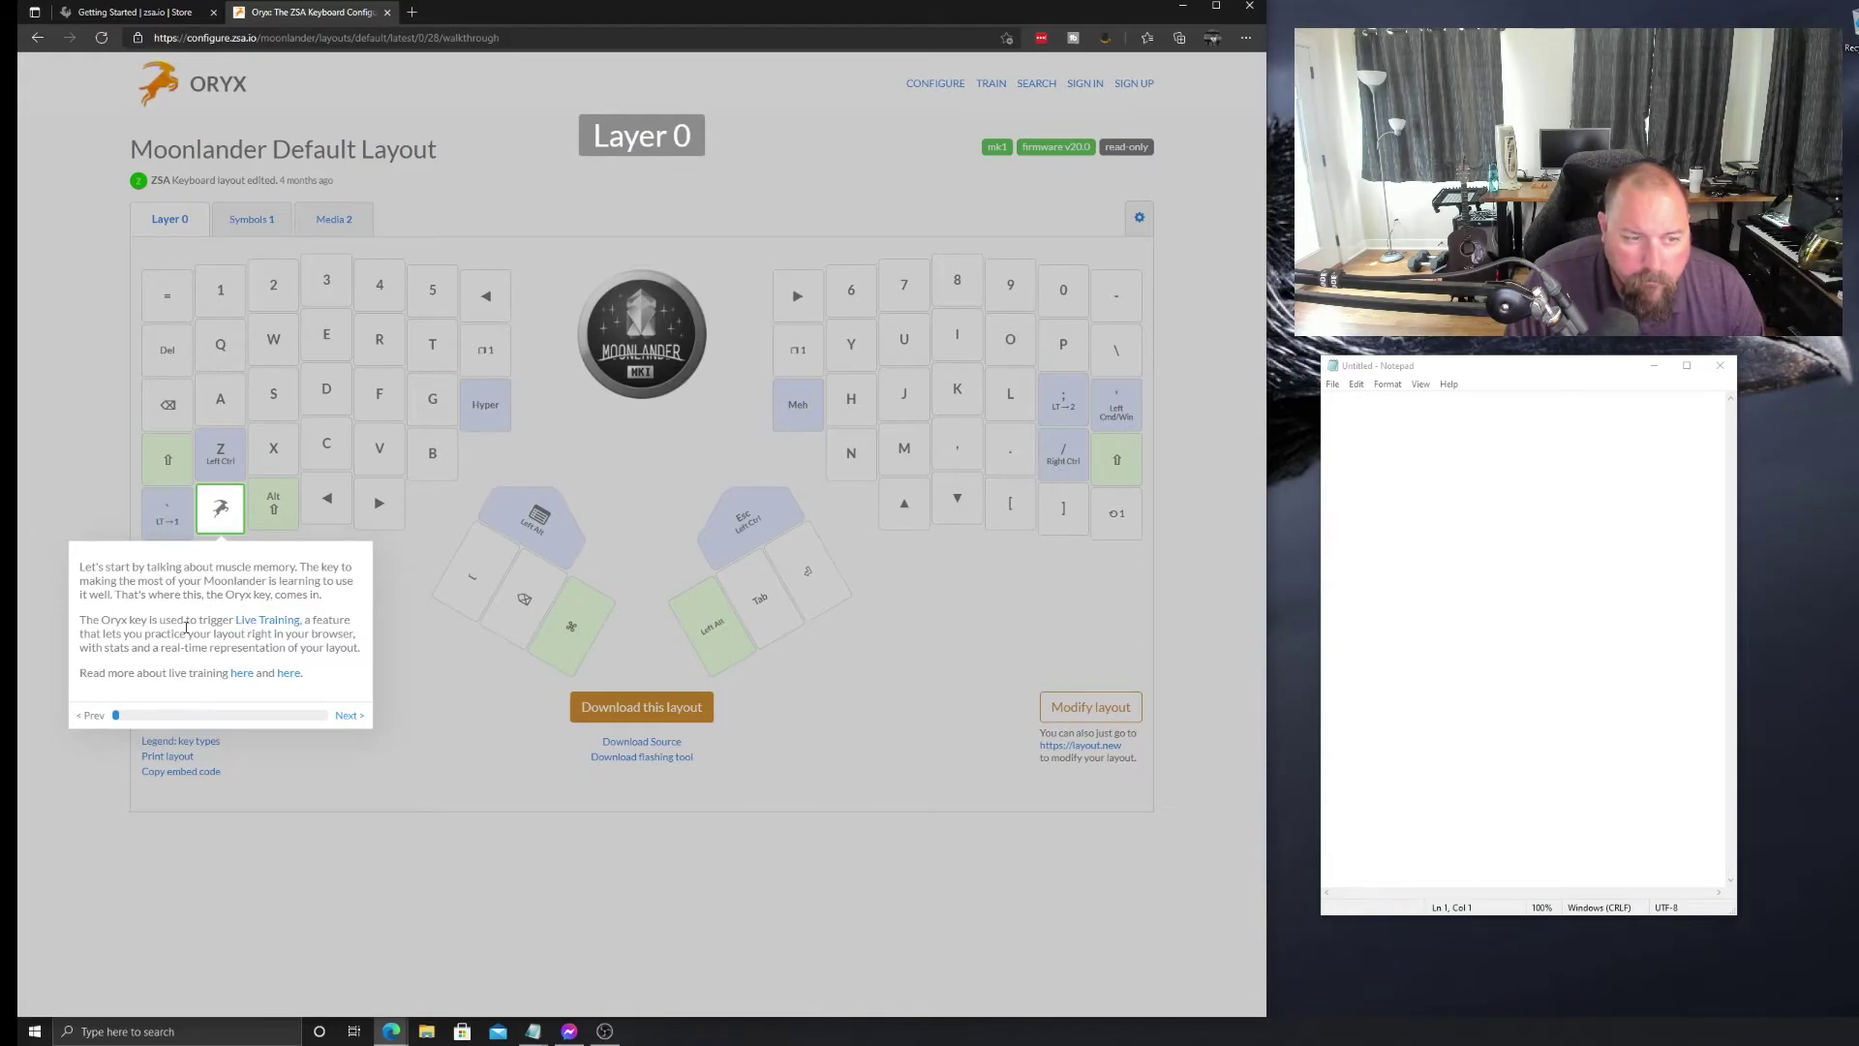
left_click_drag(197, 621, 327, 631)
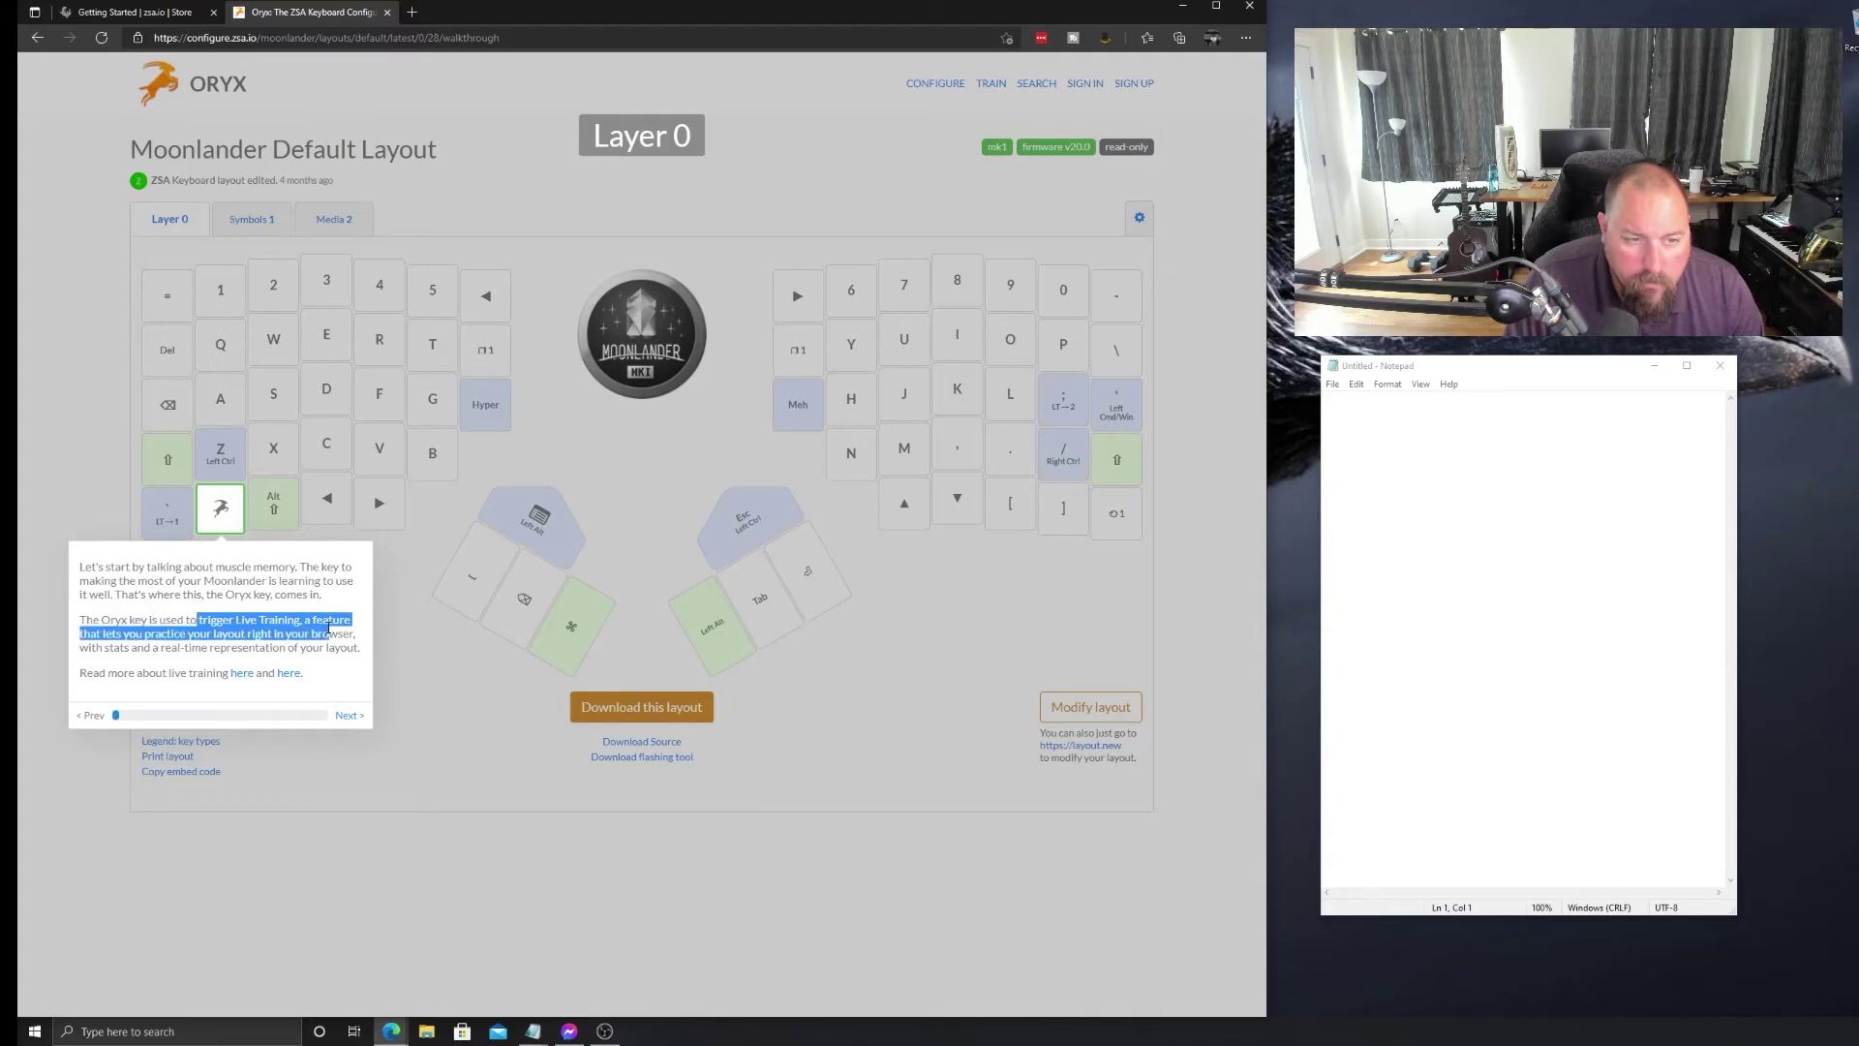
left_click(337, 634)
left_click_drag(111, 567, 295, 595)
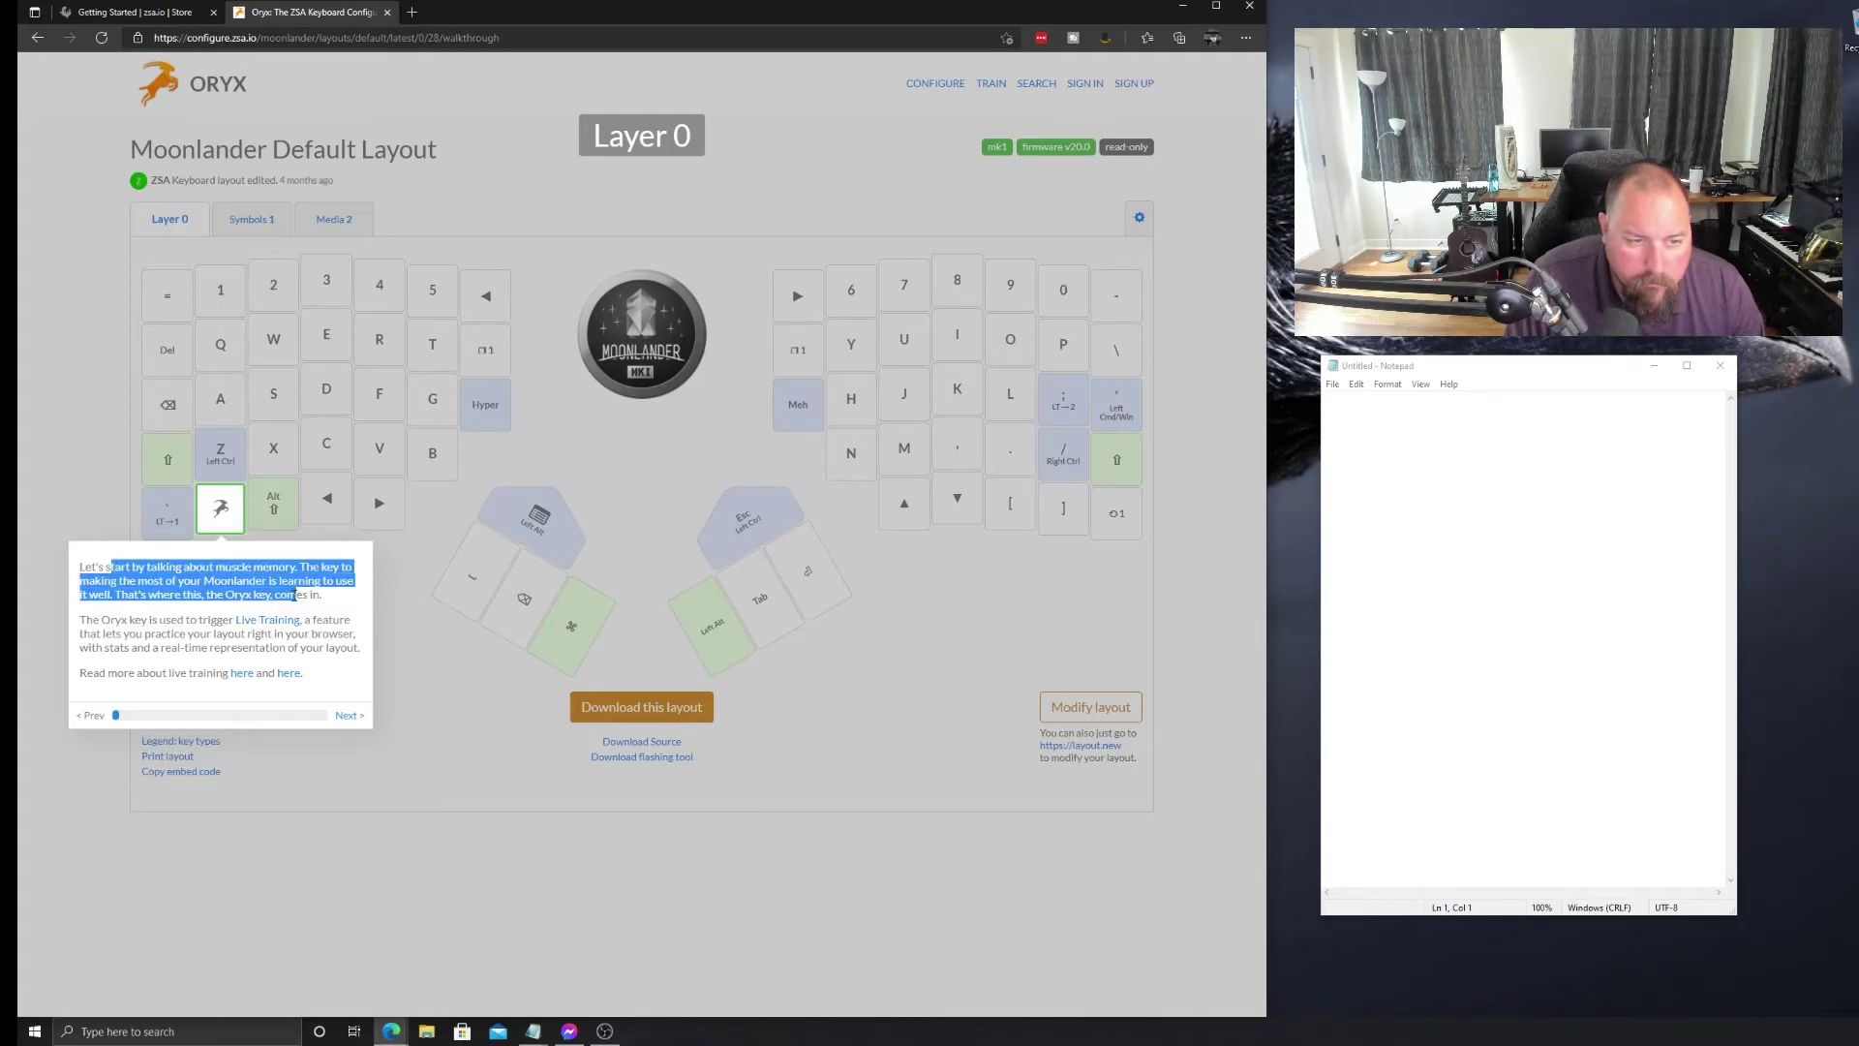
left_click(265, 620)
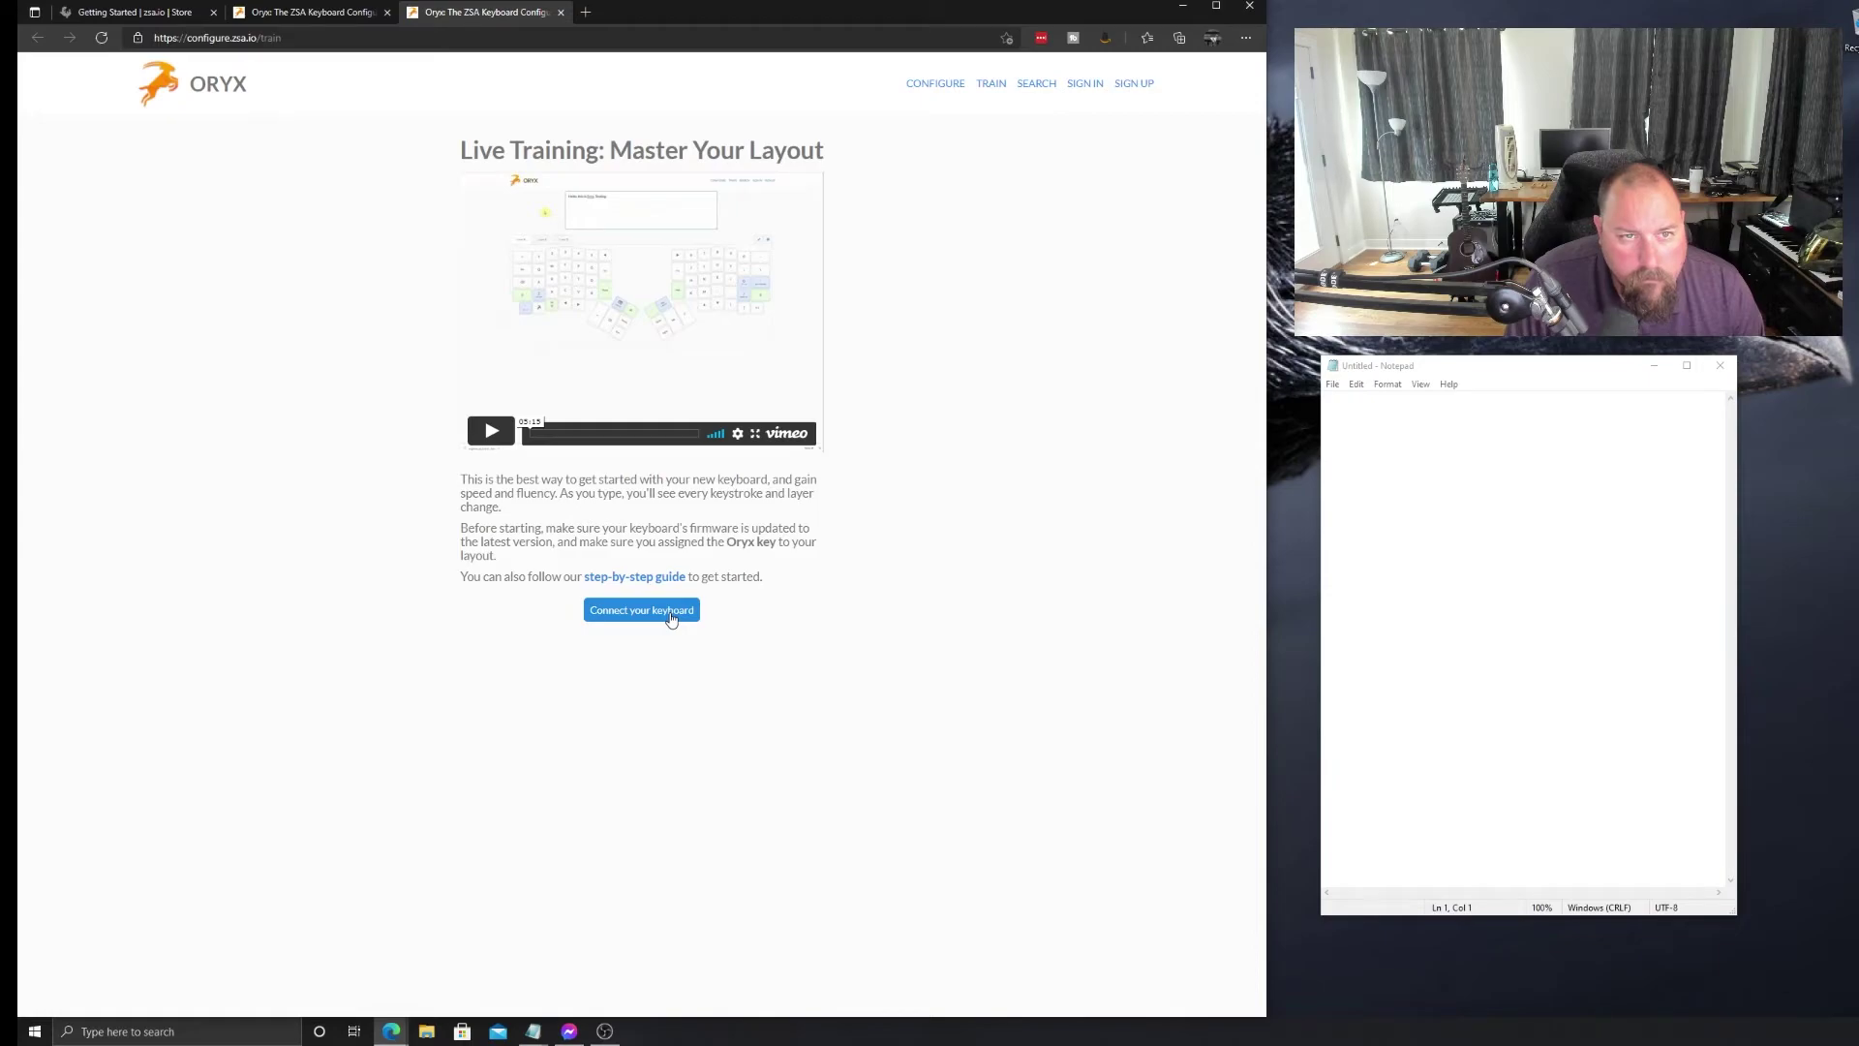
Pair the Moonlander with the browser by choosing it in the device picker
left_click(671, 618)
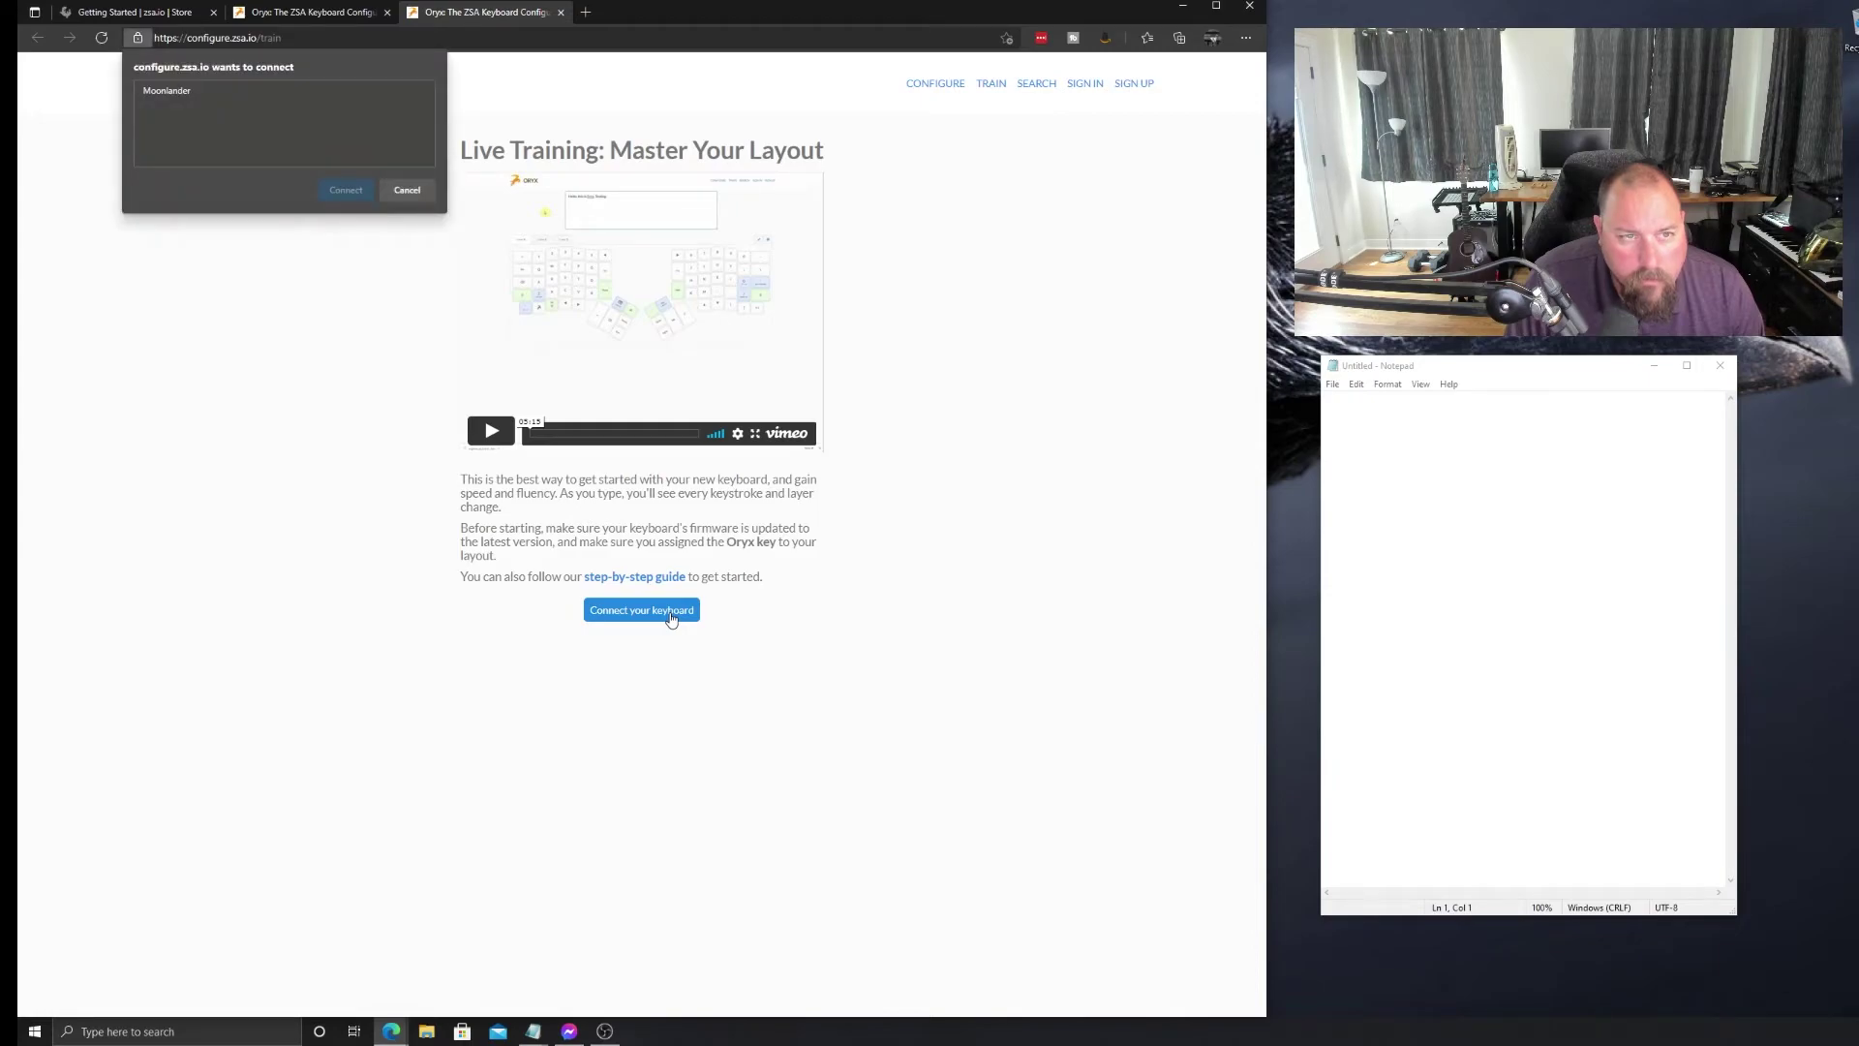
left_click(193, 90)
left_click(345, 190)
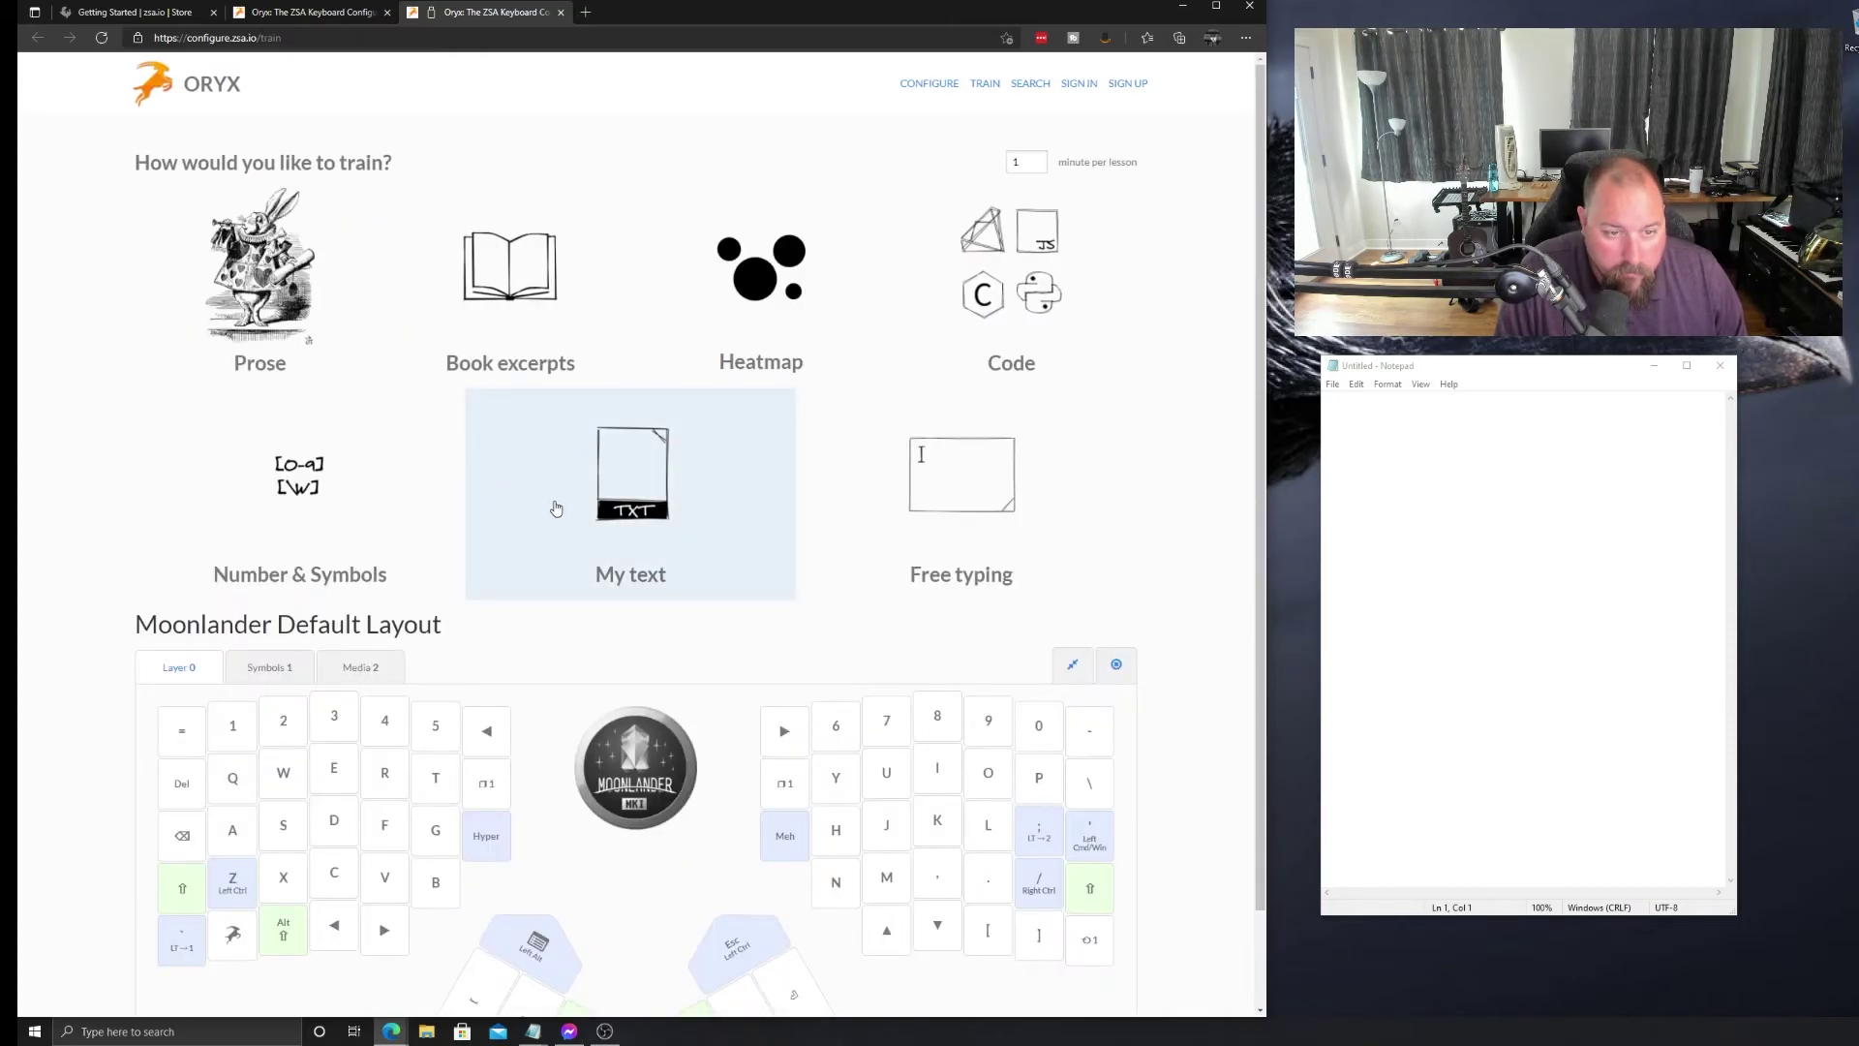
Start the Prose typing lesson in Live Training
scroll(511, 595, "down", 1)
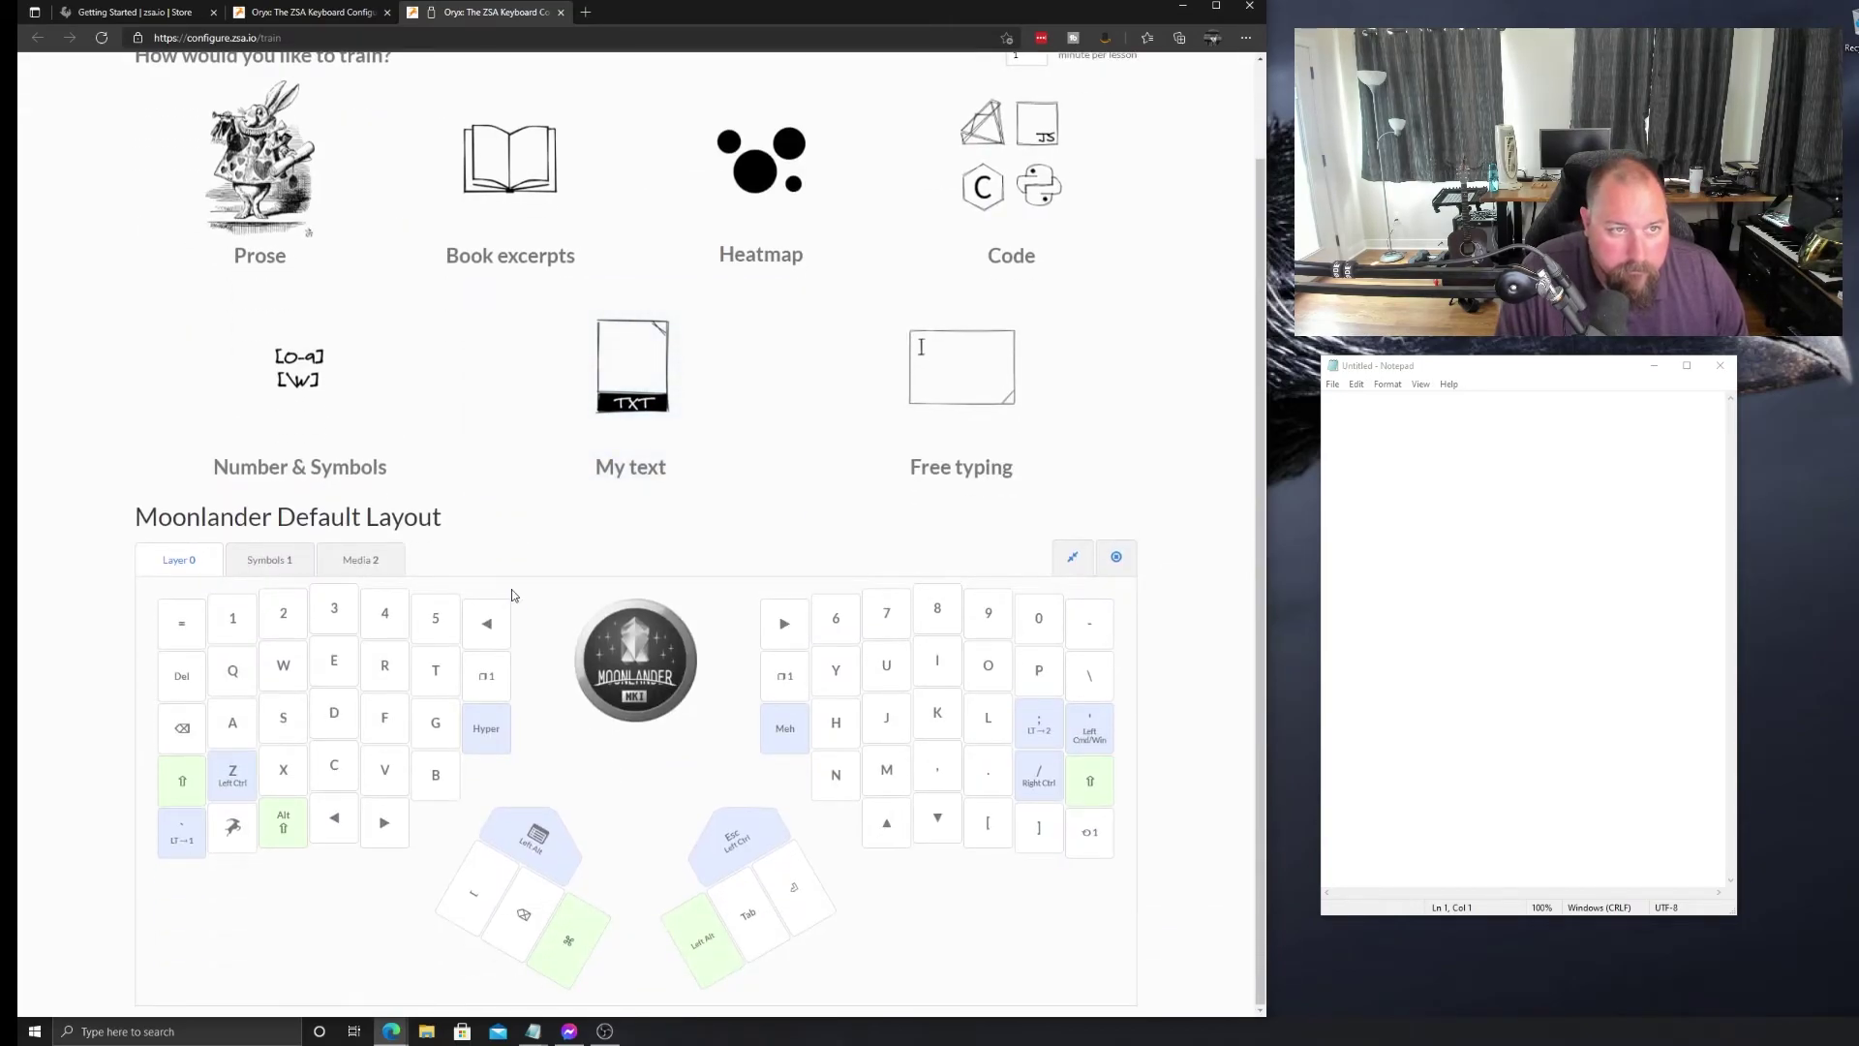
scroll(512, 594, "up", 1)
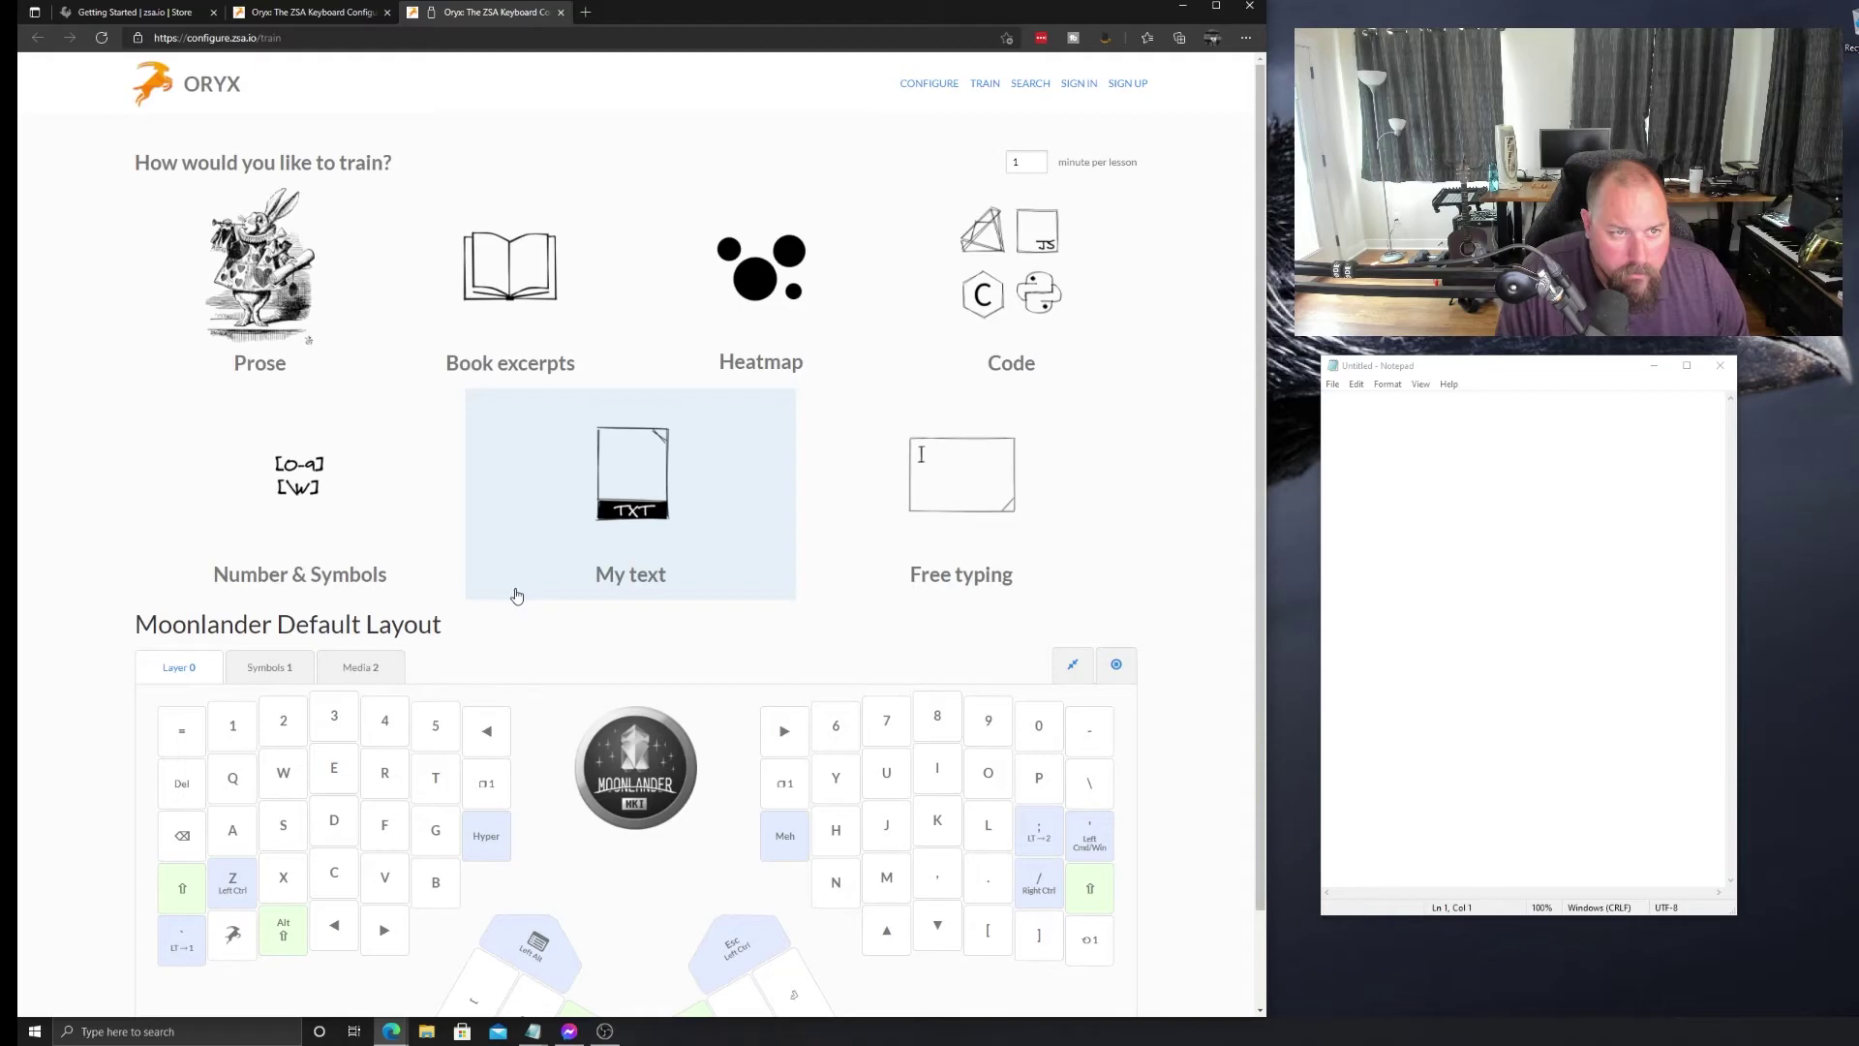
scroll(516, 596, "down", 1)
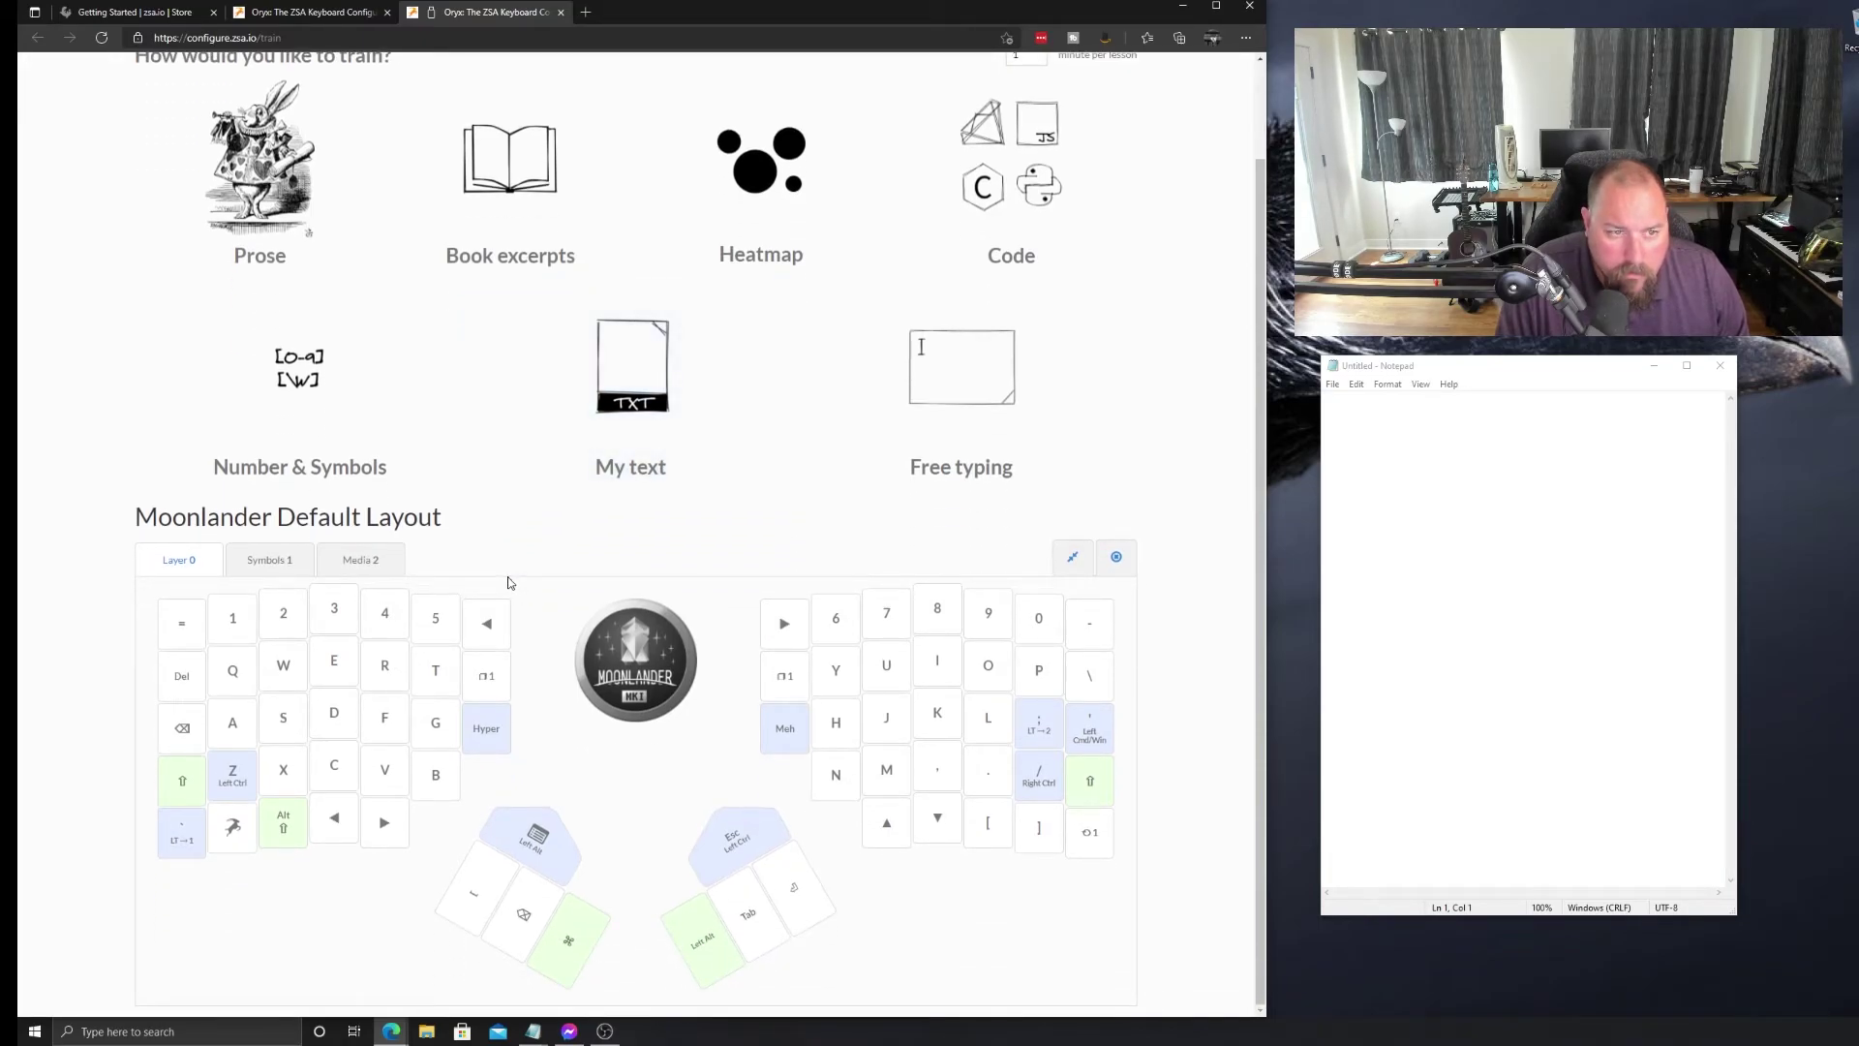
scroll(508, 582, "up", 1)
scroll(507, 582, "down", 1)
scroll(369, 487, "up", 1)
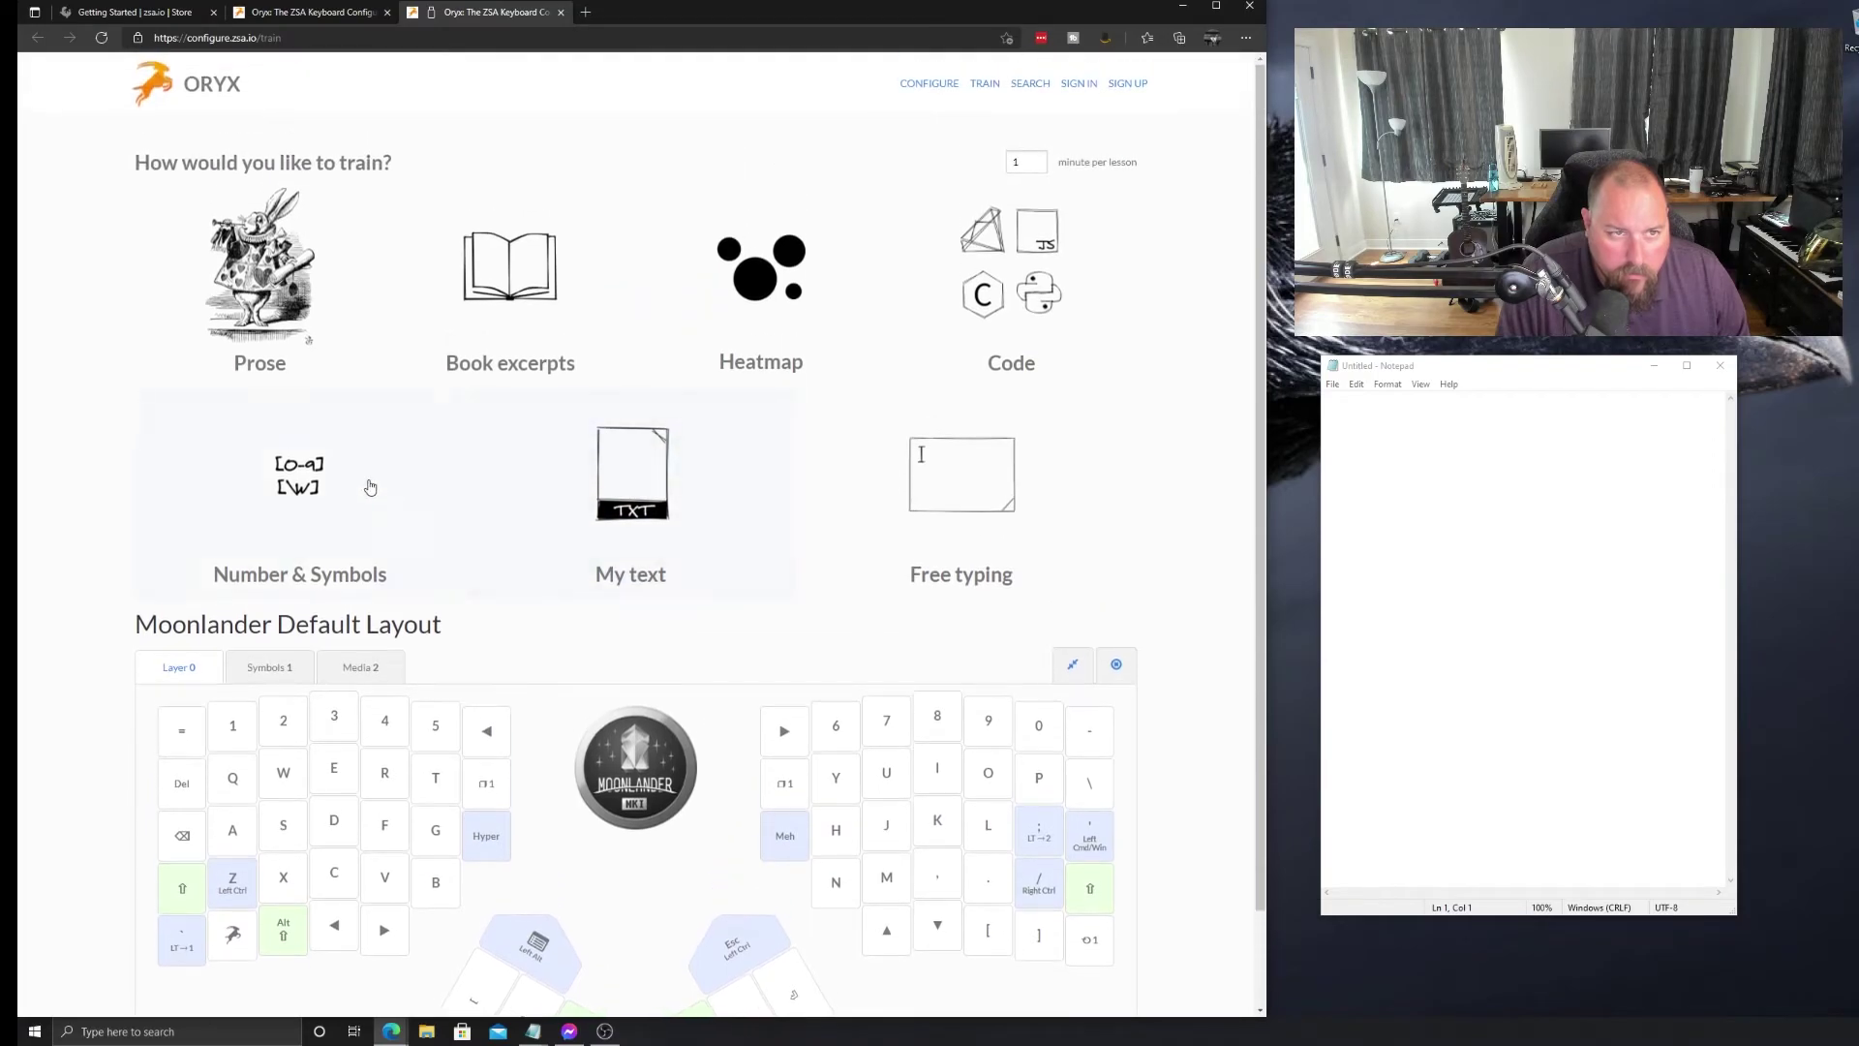
scroll(370, 487, "down", 1)
left_click(269, 186)
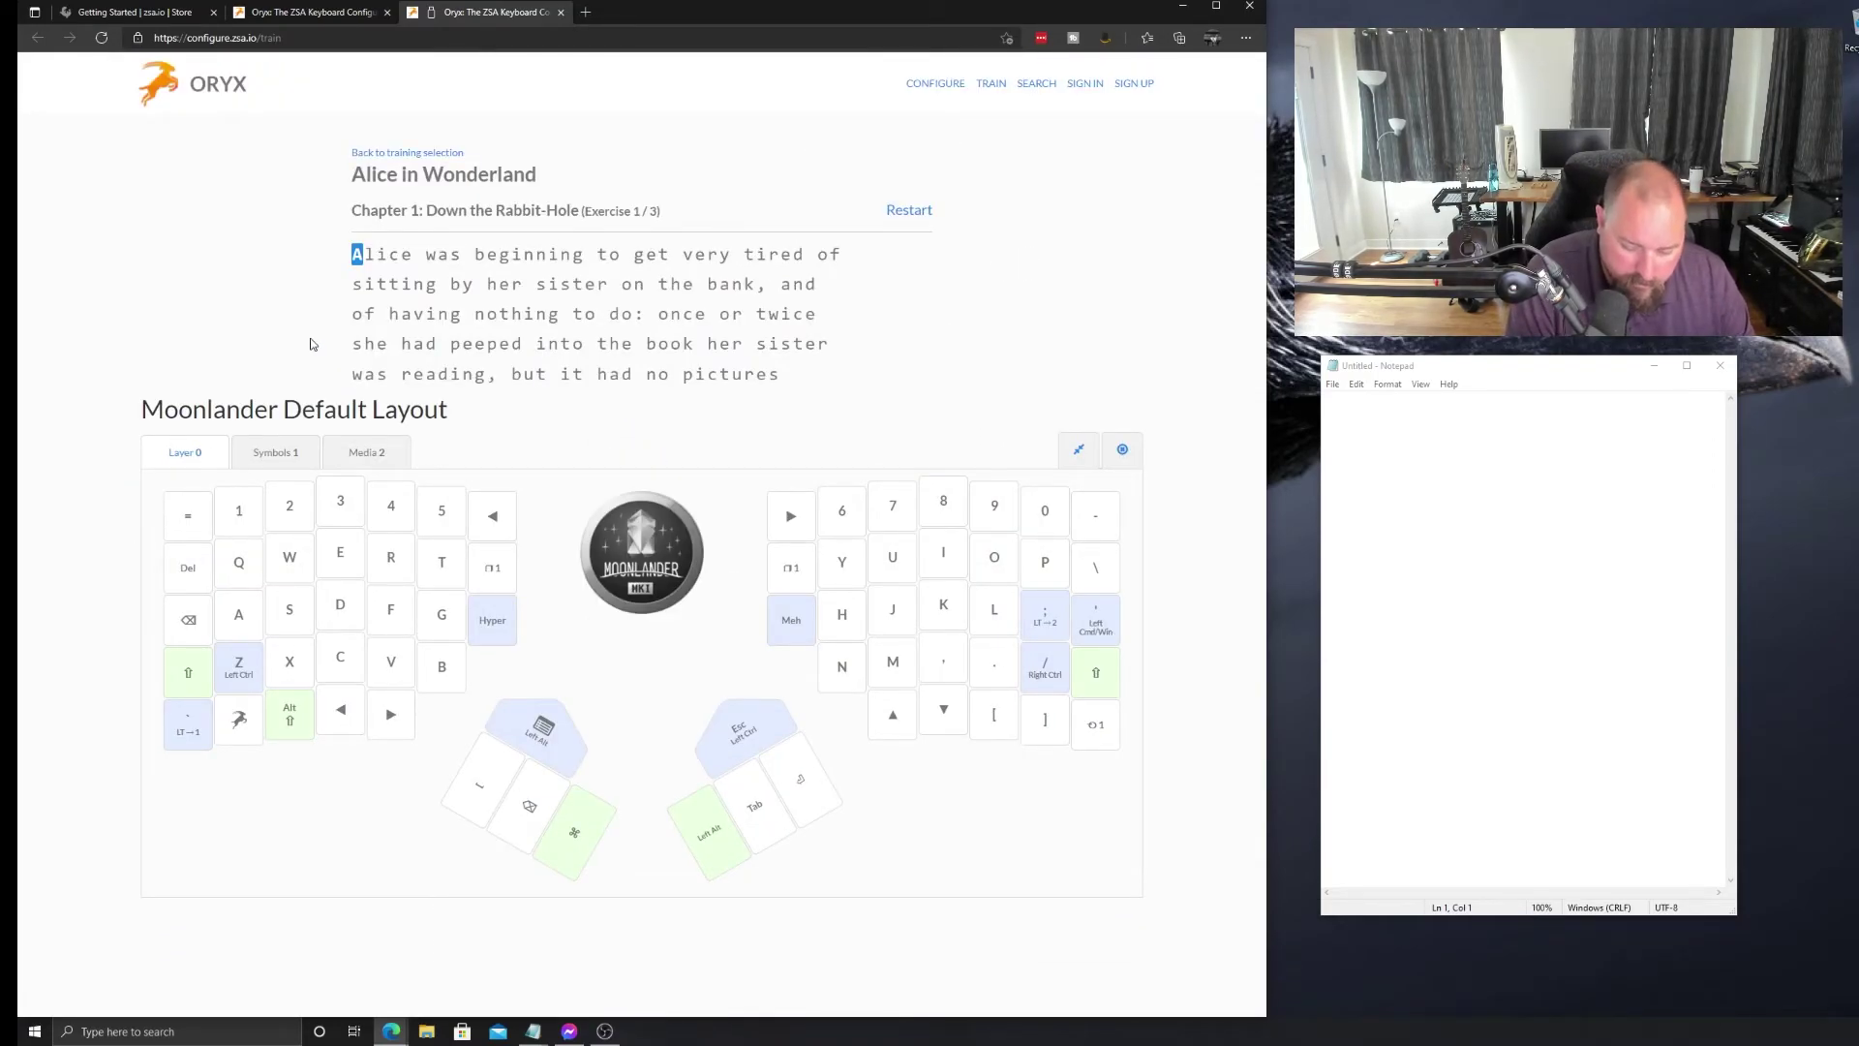
Type the Alice in Wonderland Chapter 1 excerpt until the 60-second timer runs out
key("shift")
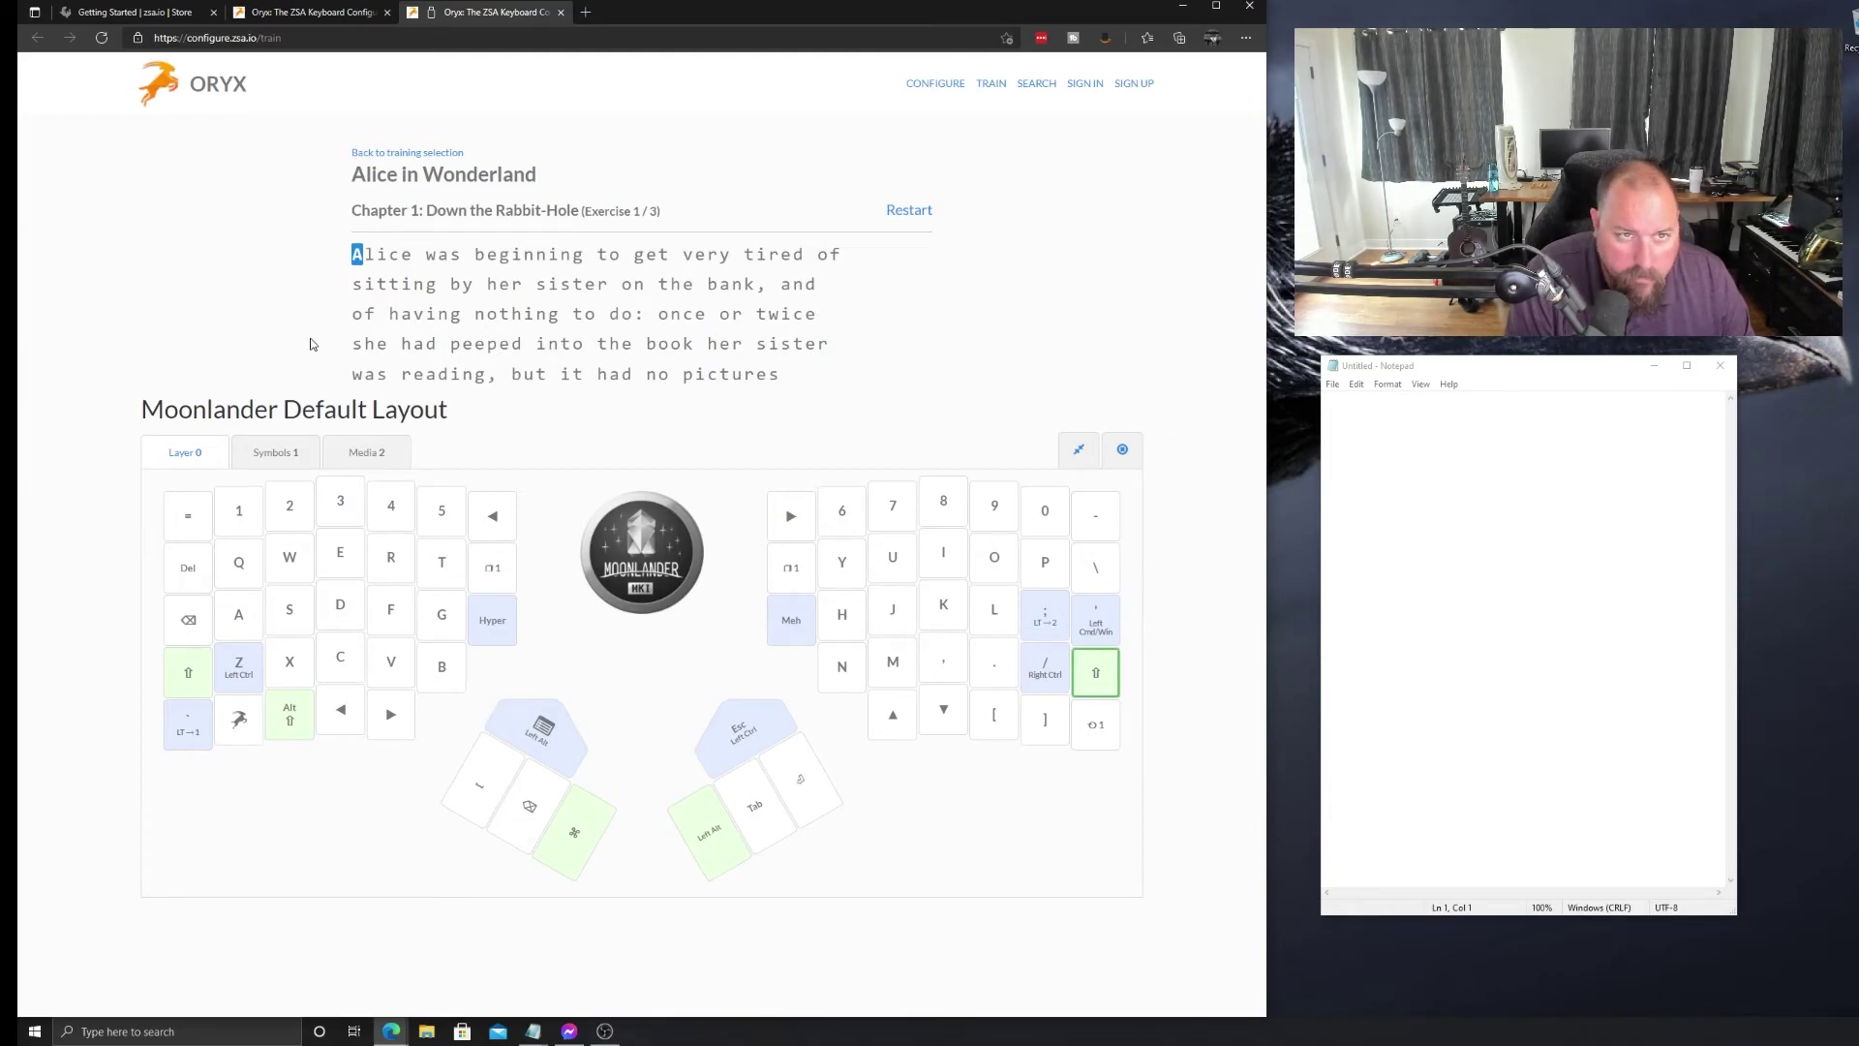
type("l")
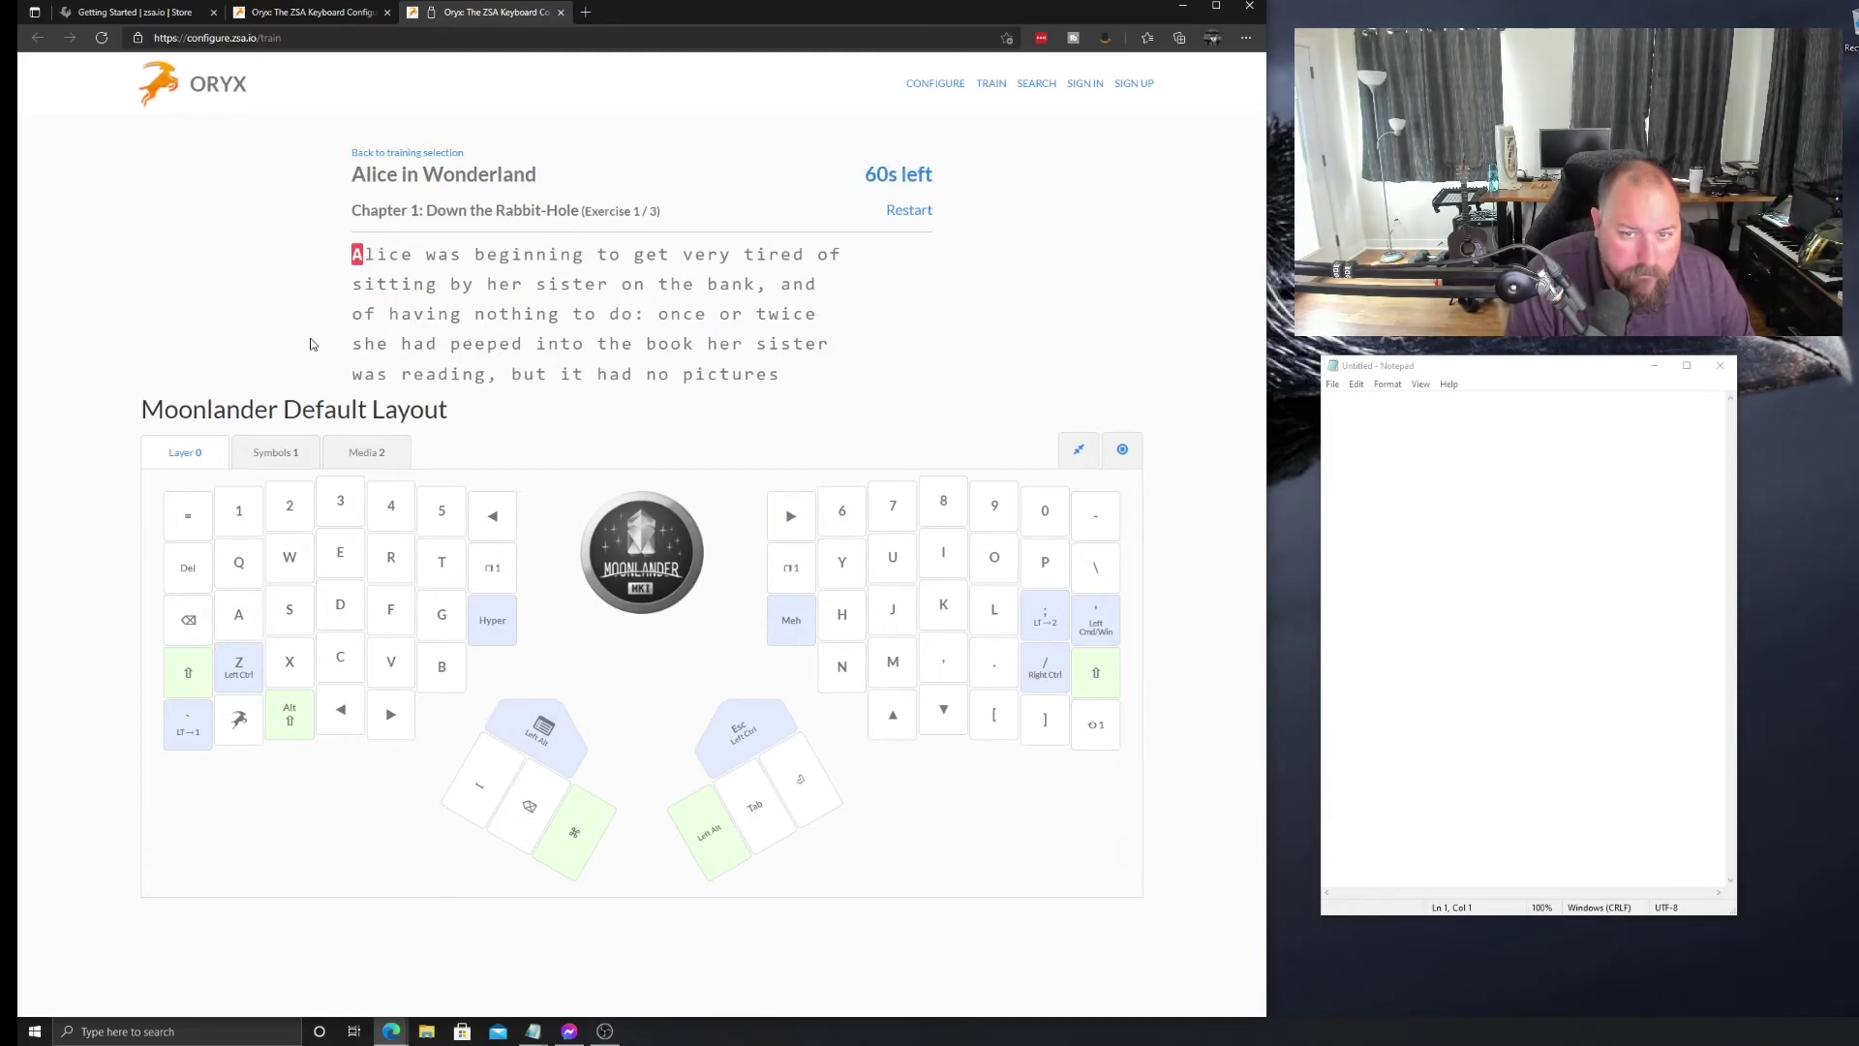
key("shift+BackSpace")
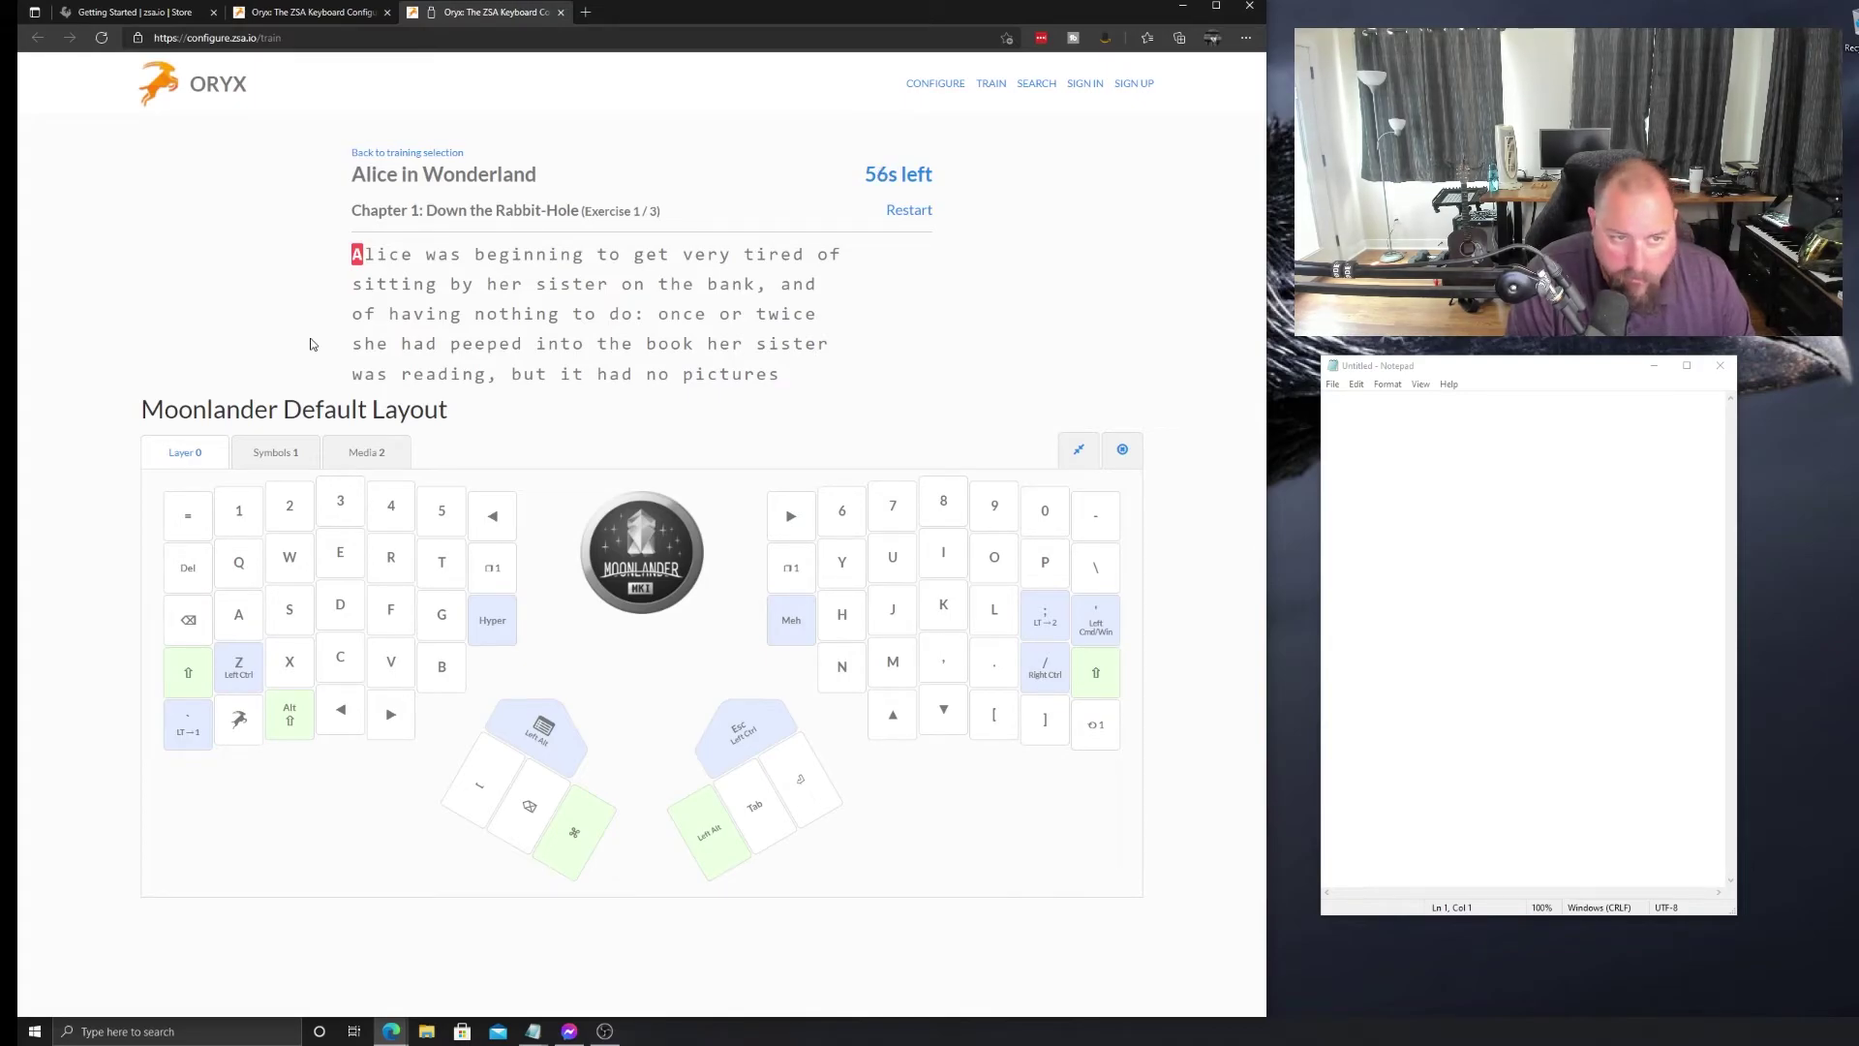
type("Alice")
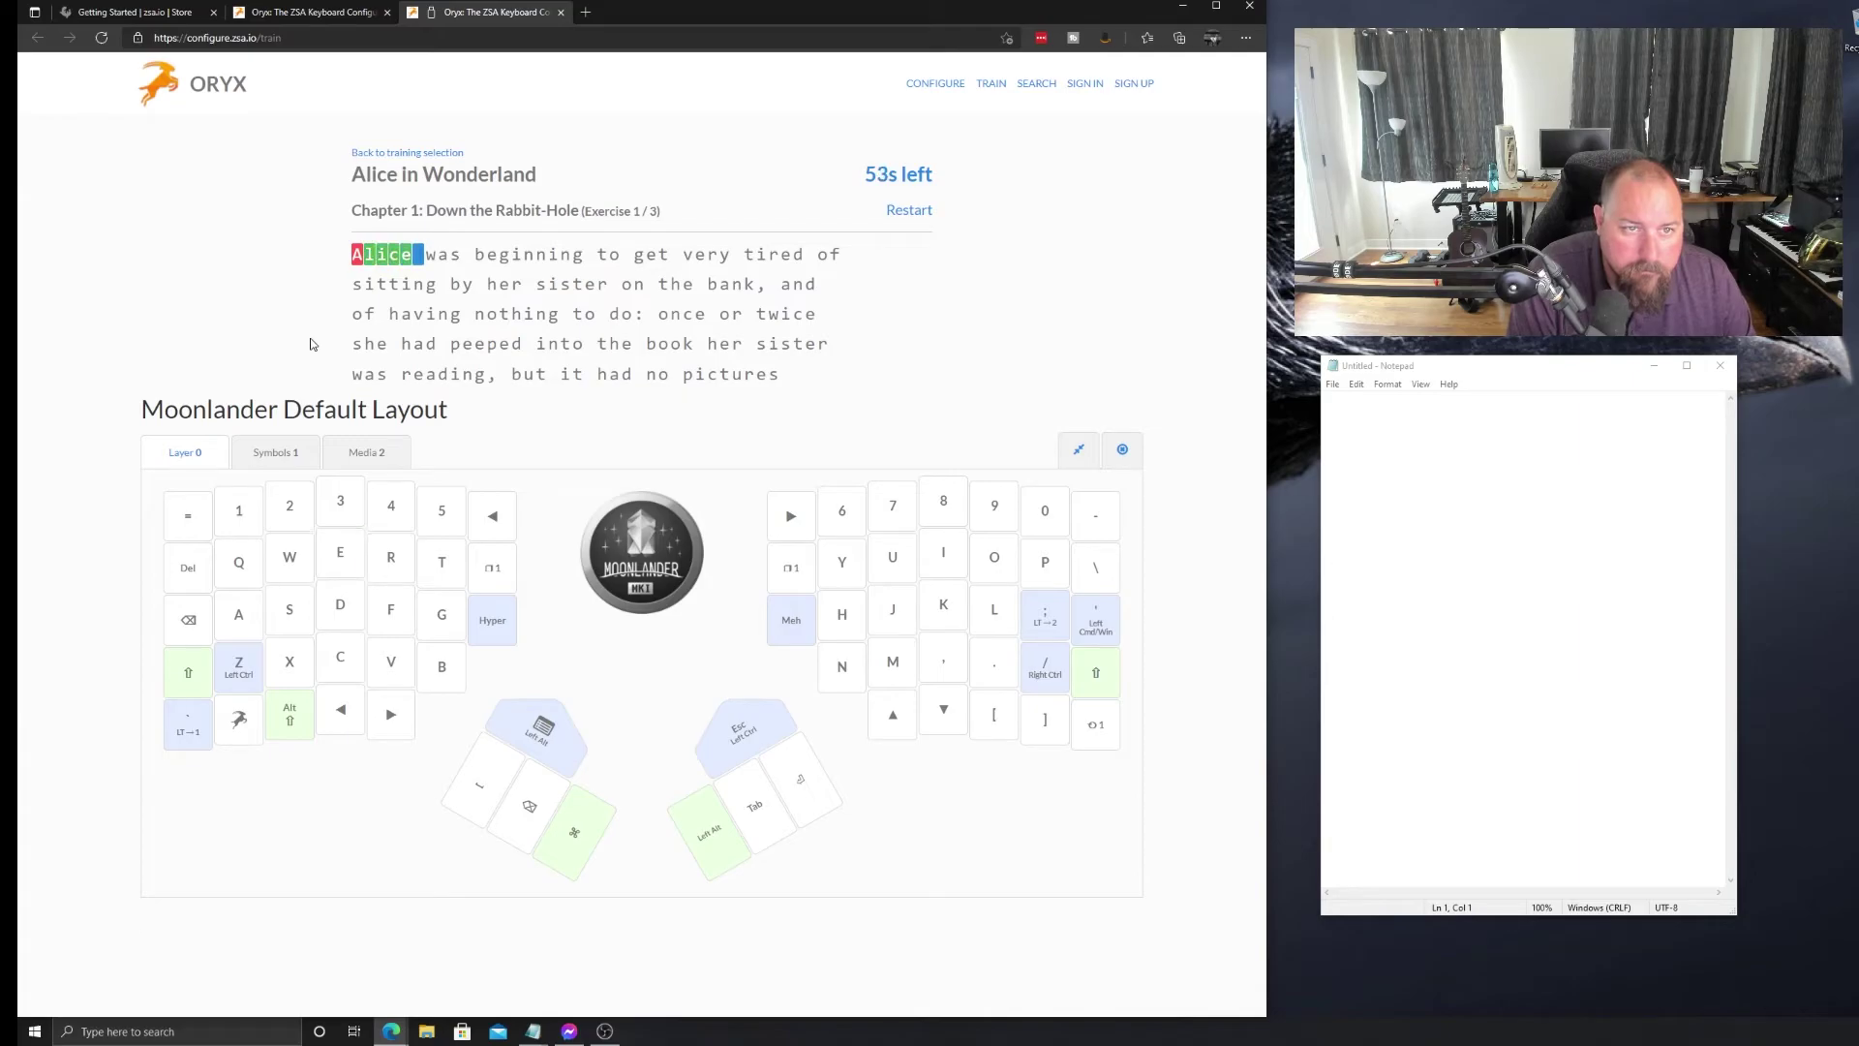
key("Return")
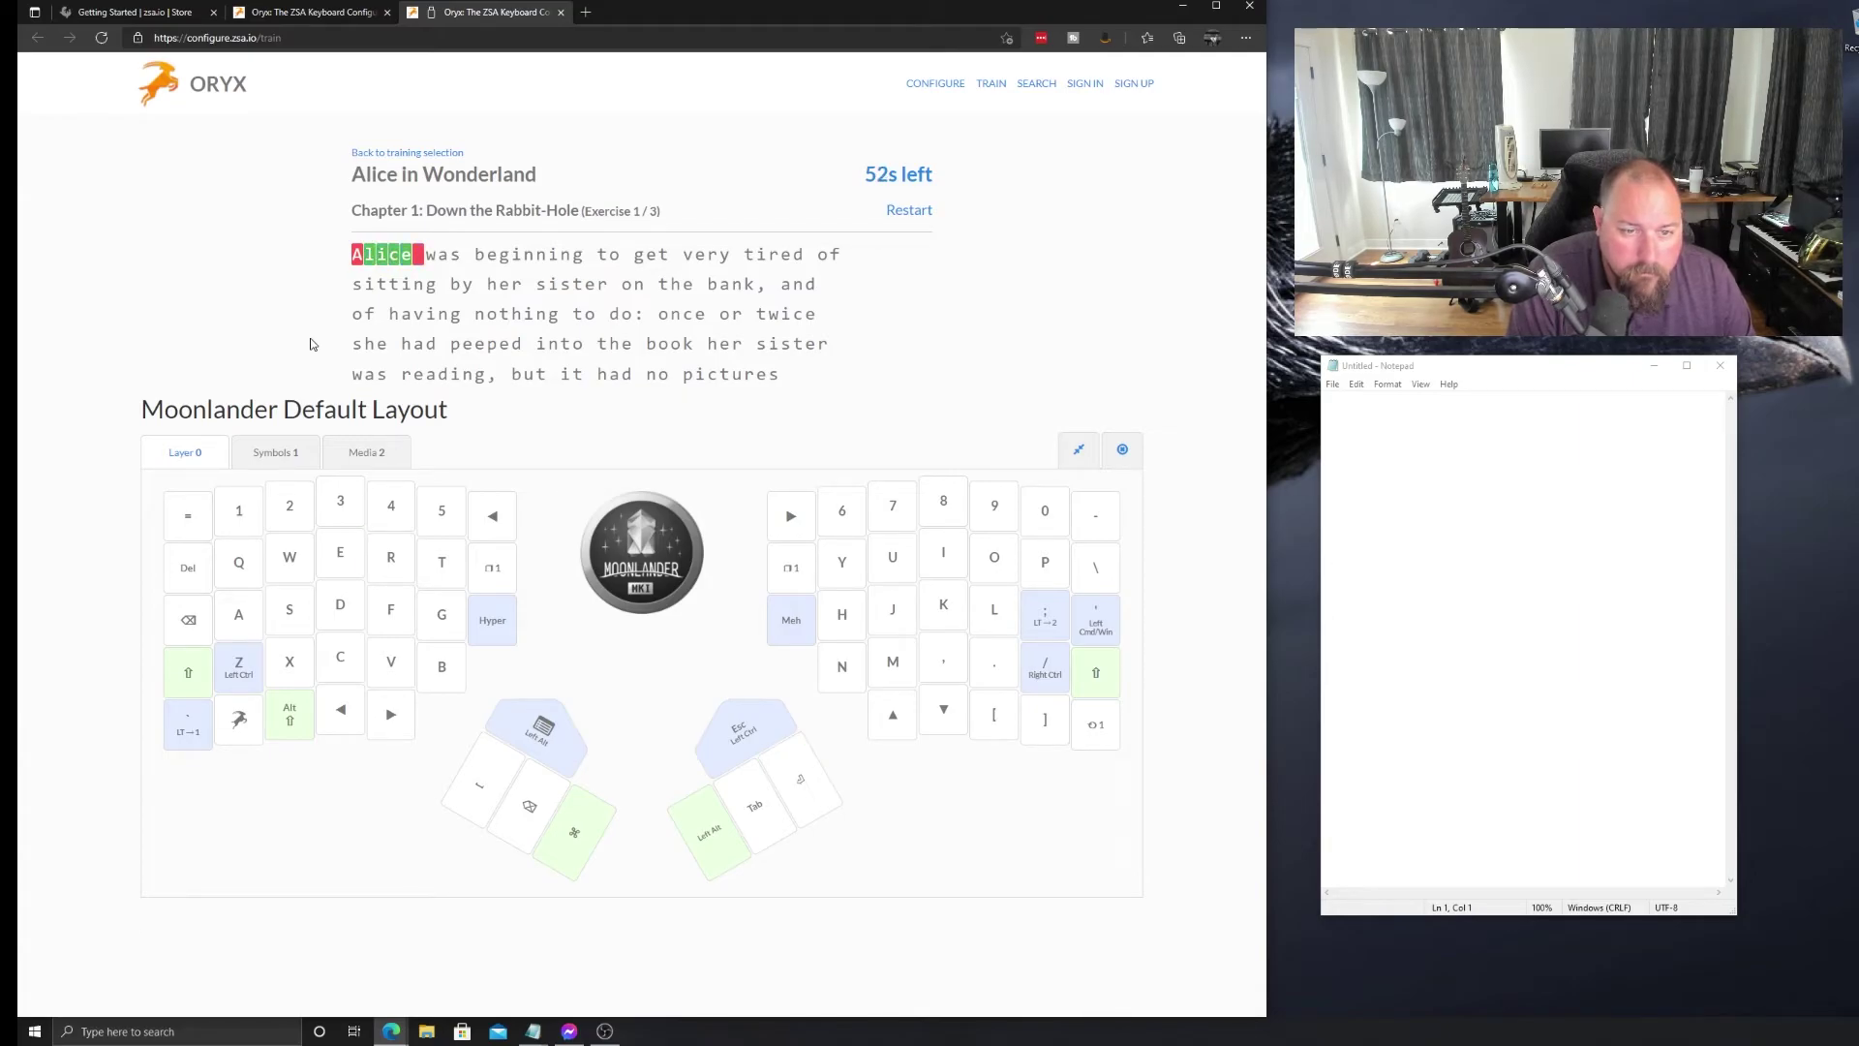
type("was ")
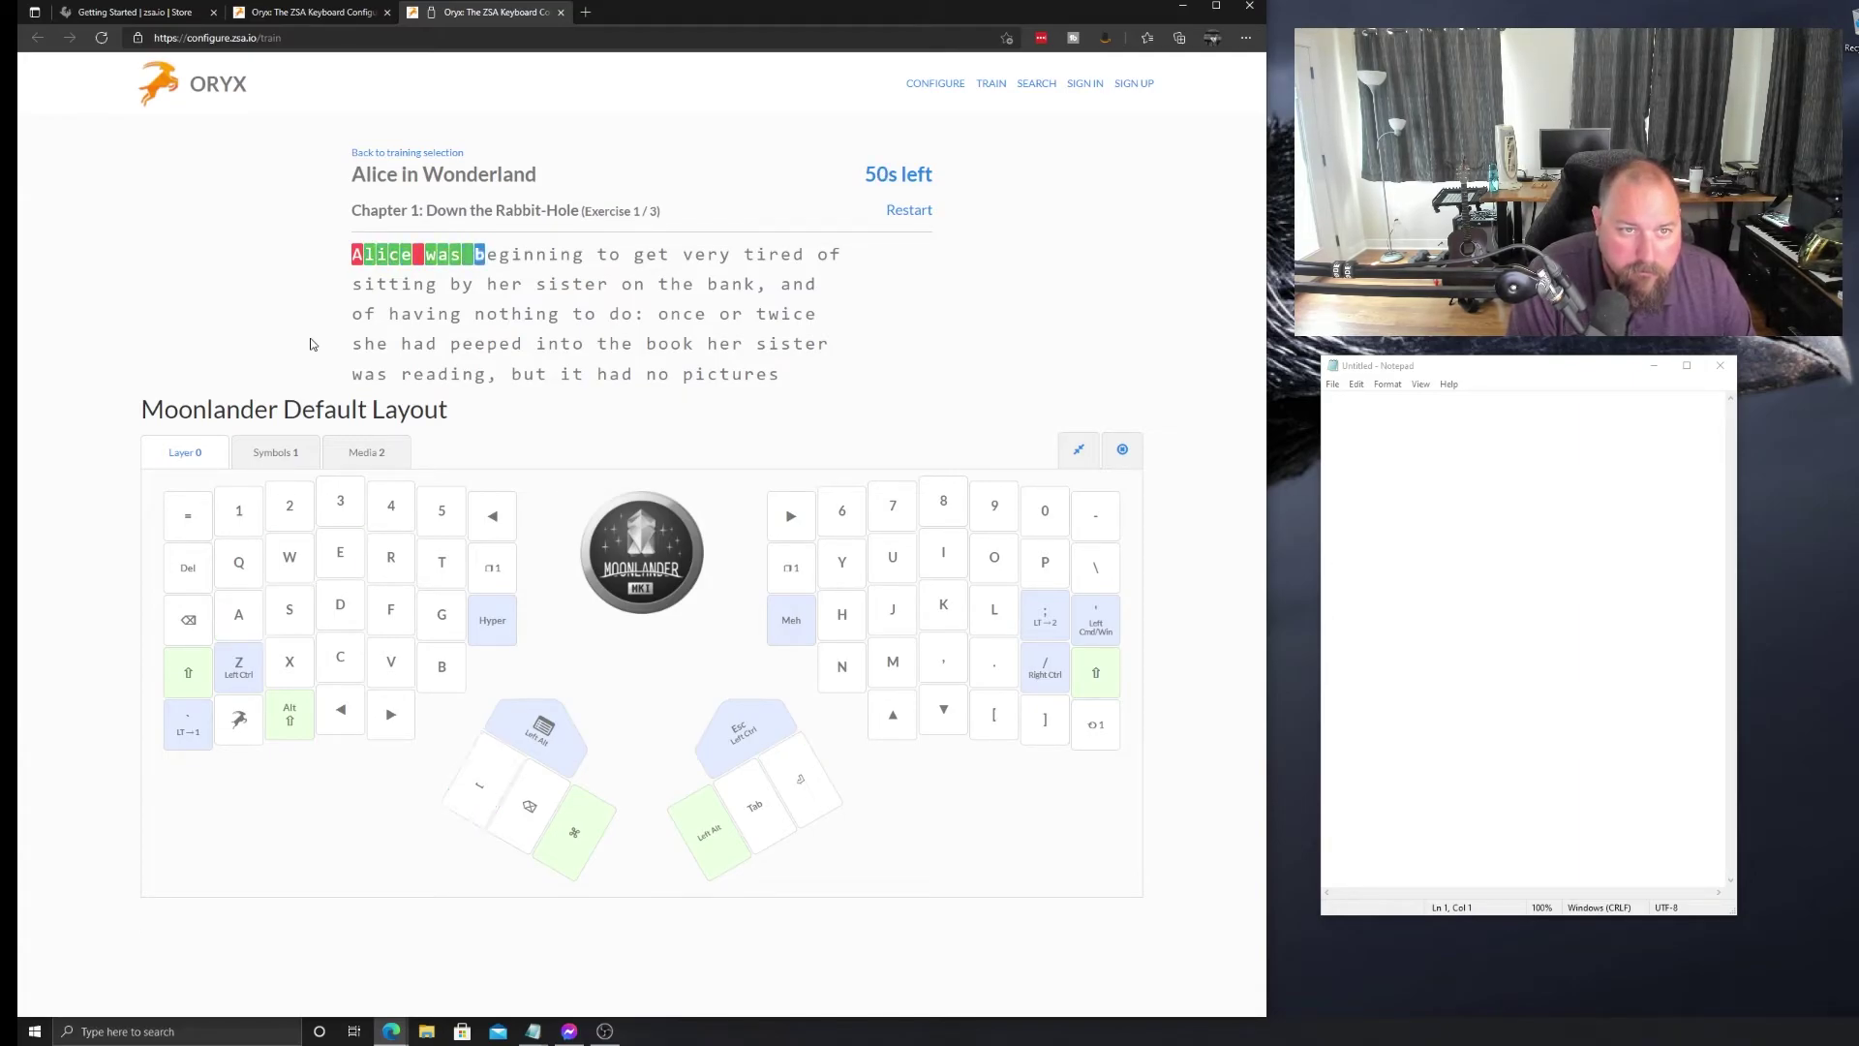
type("begi")
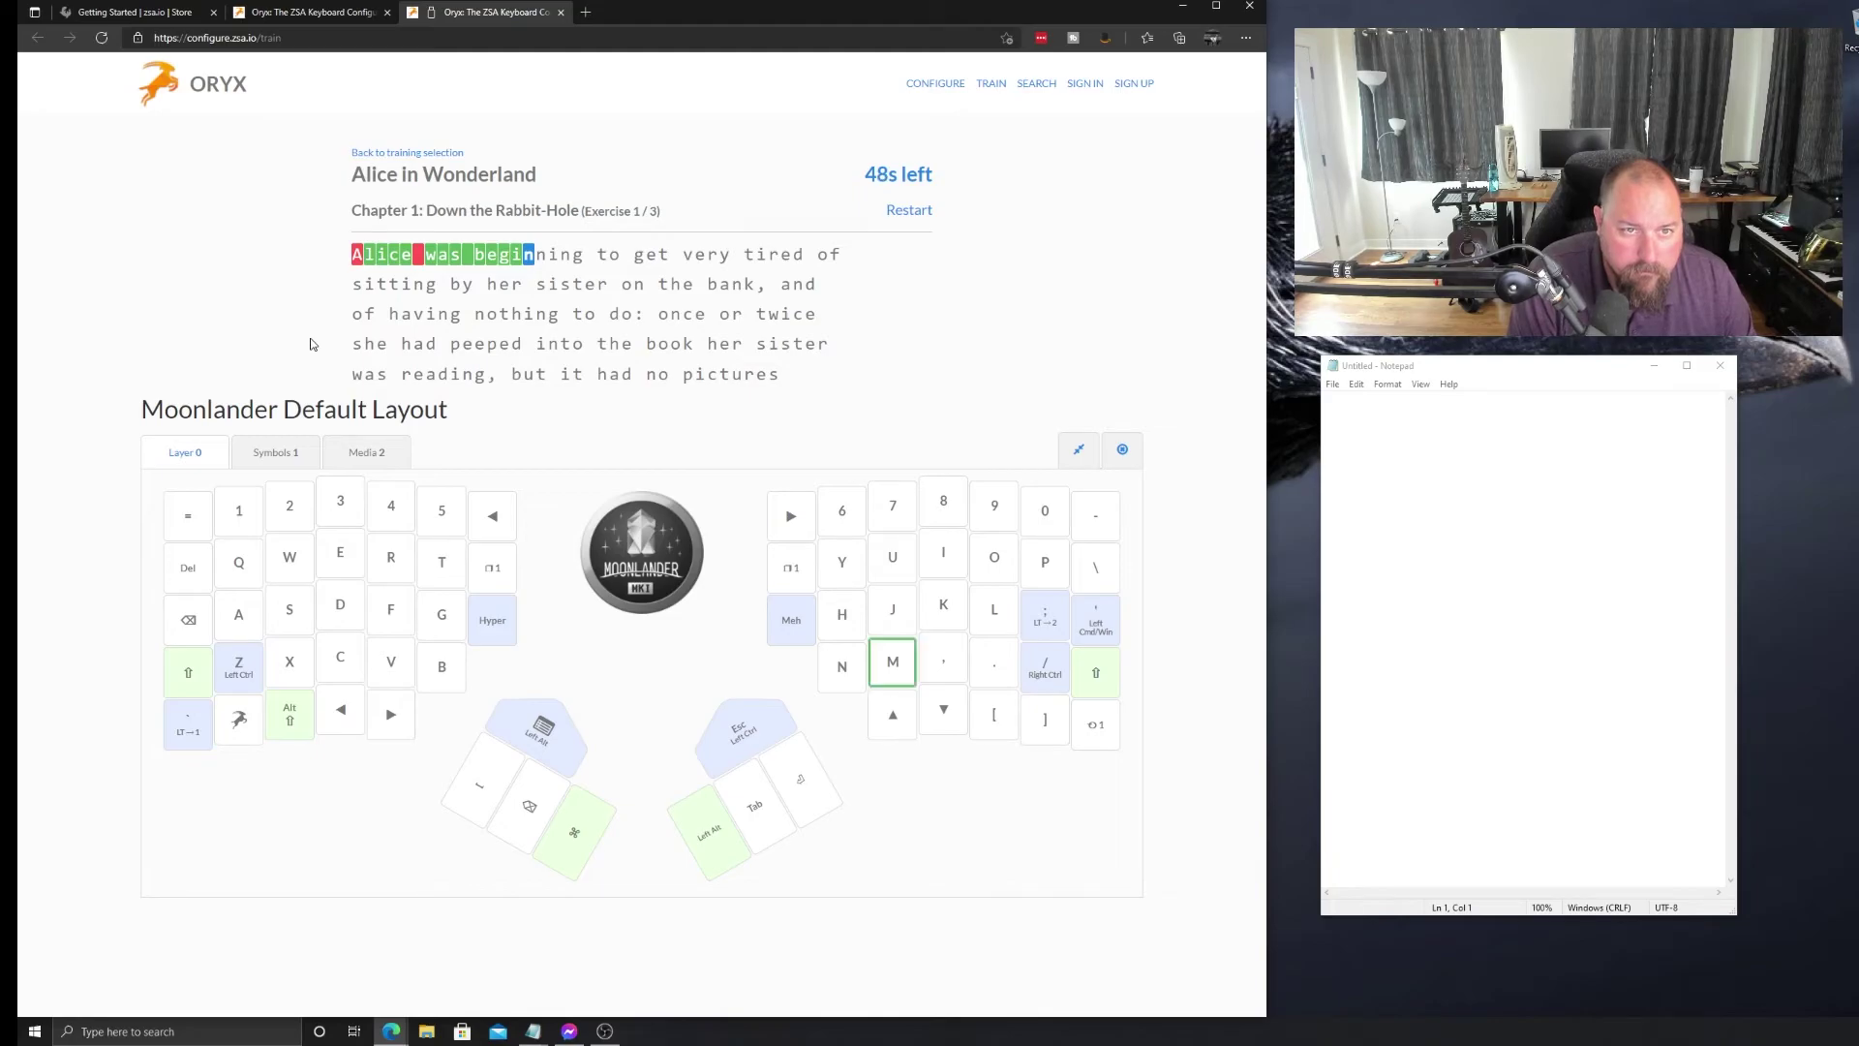
type("m")
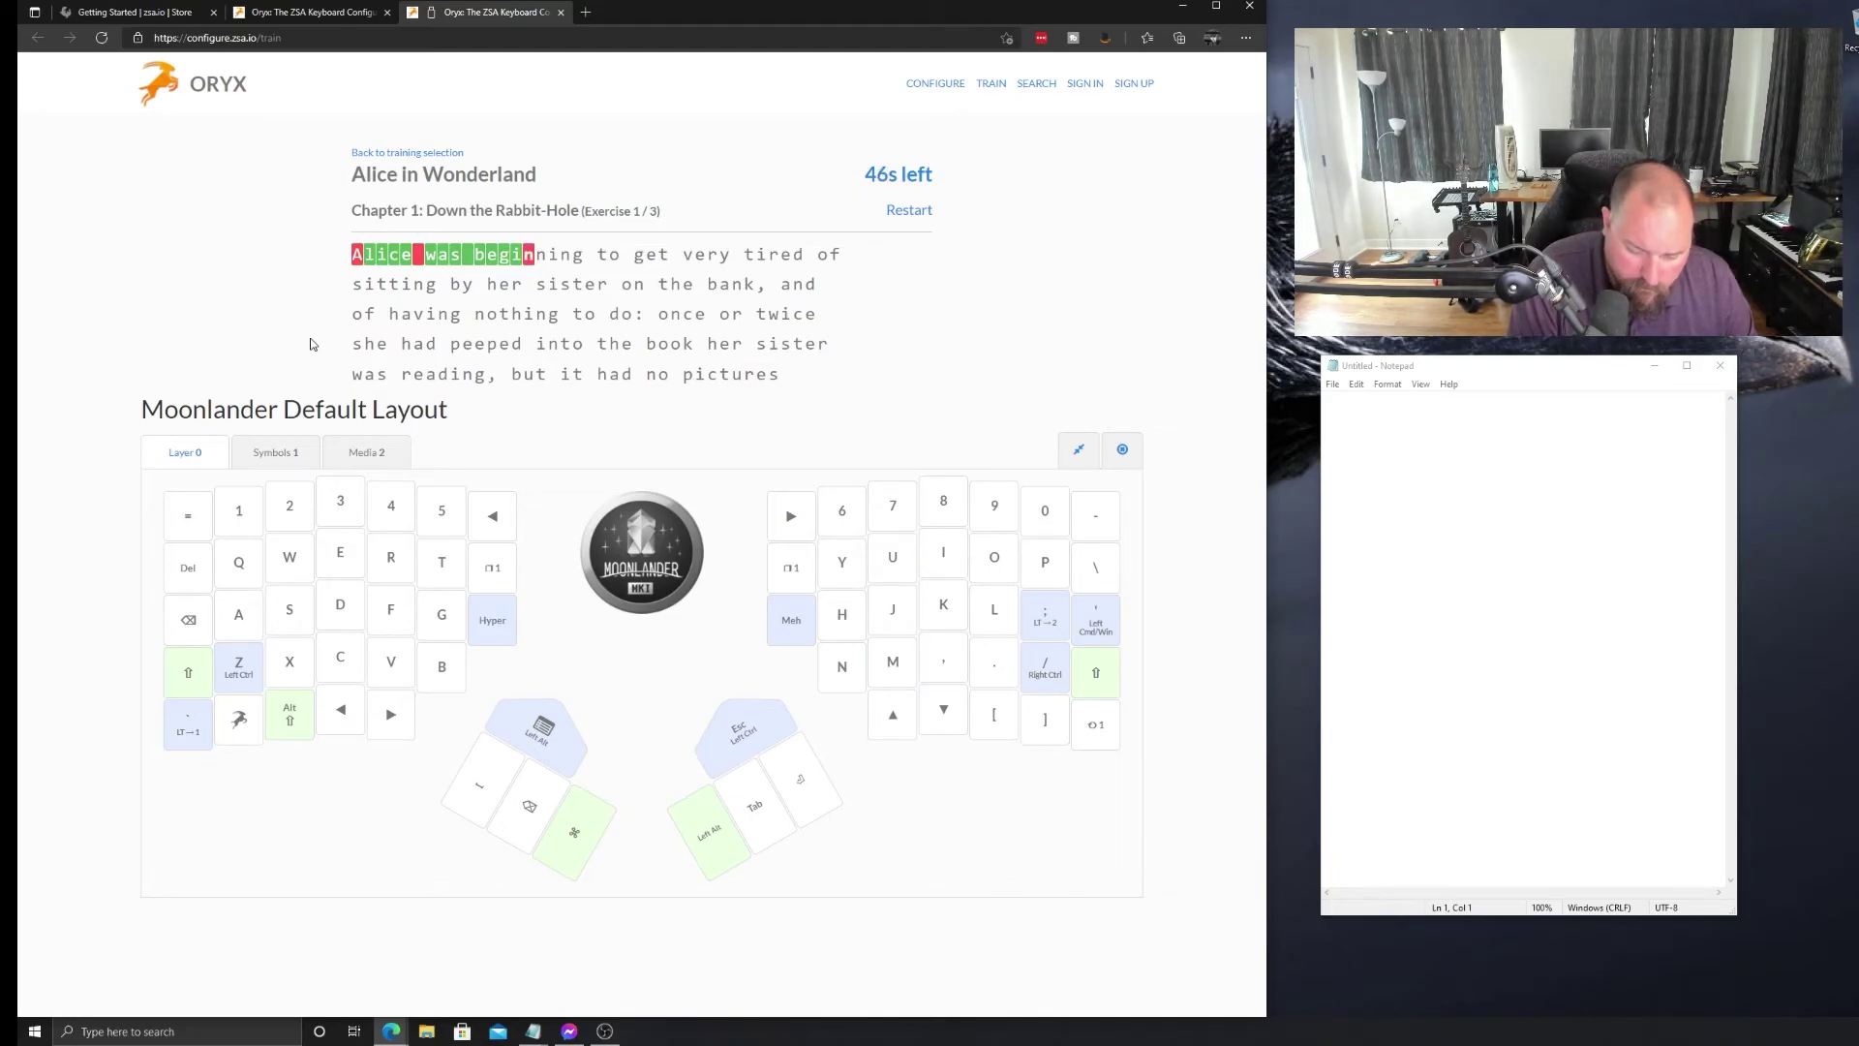
type("nning")
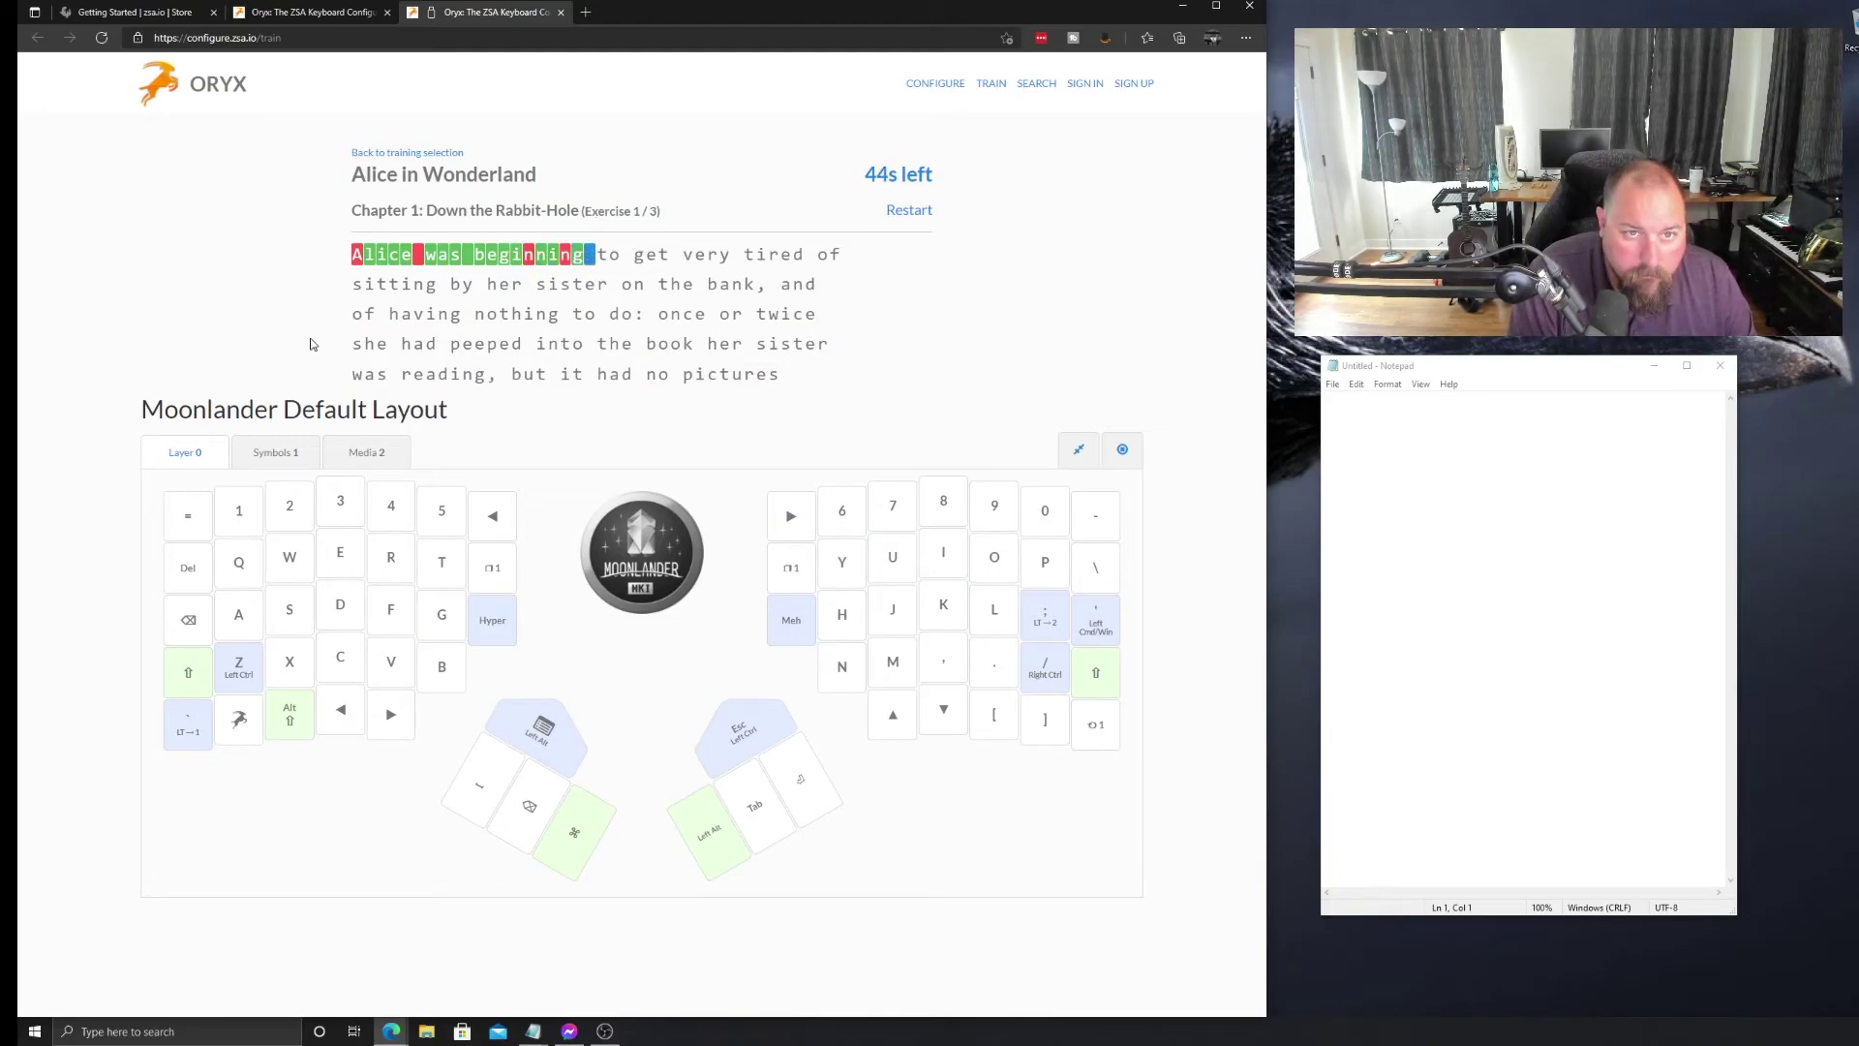
type(" to")
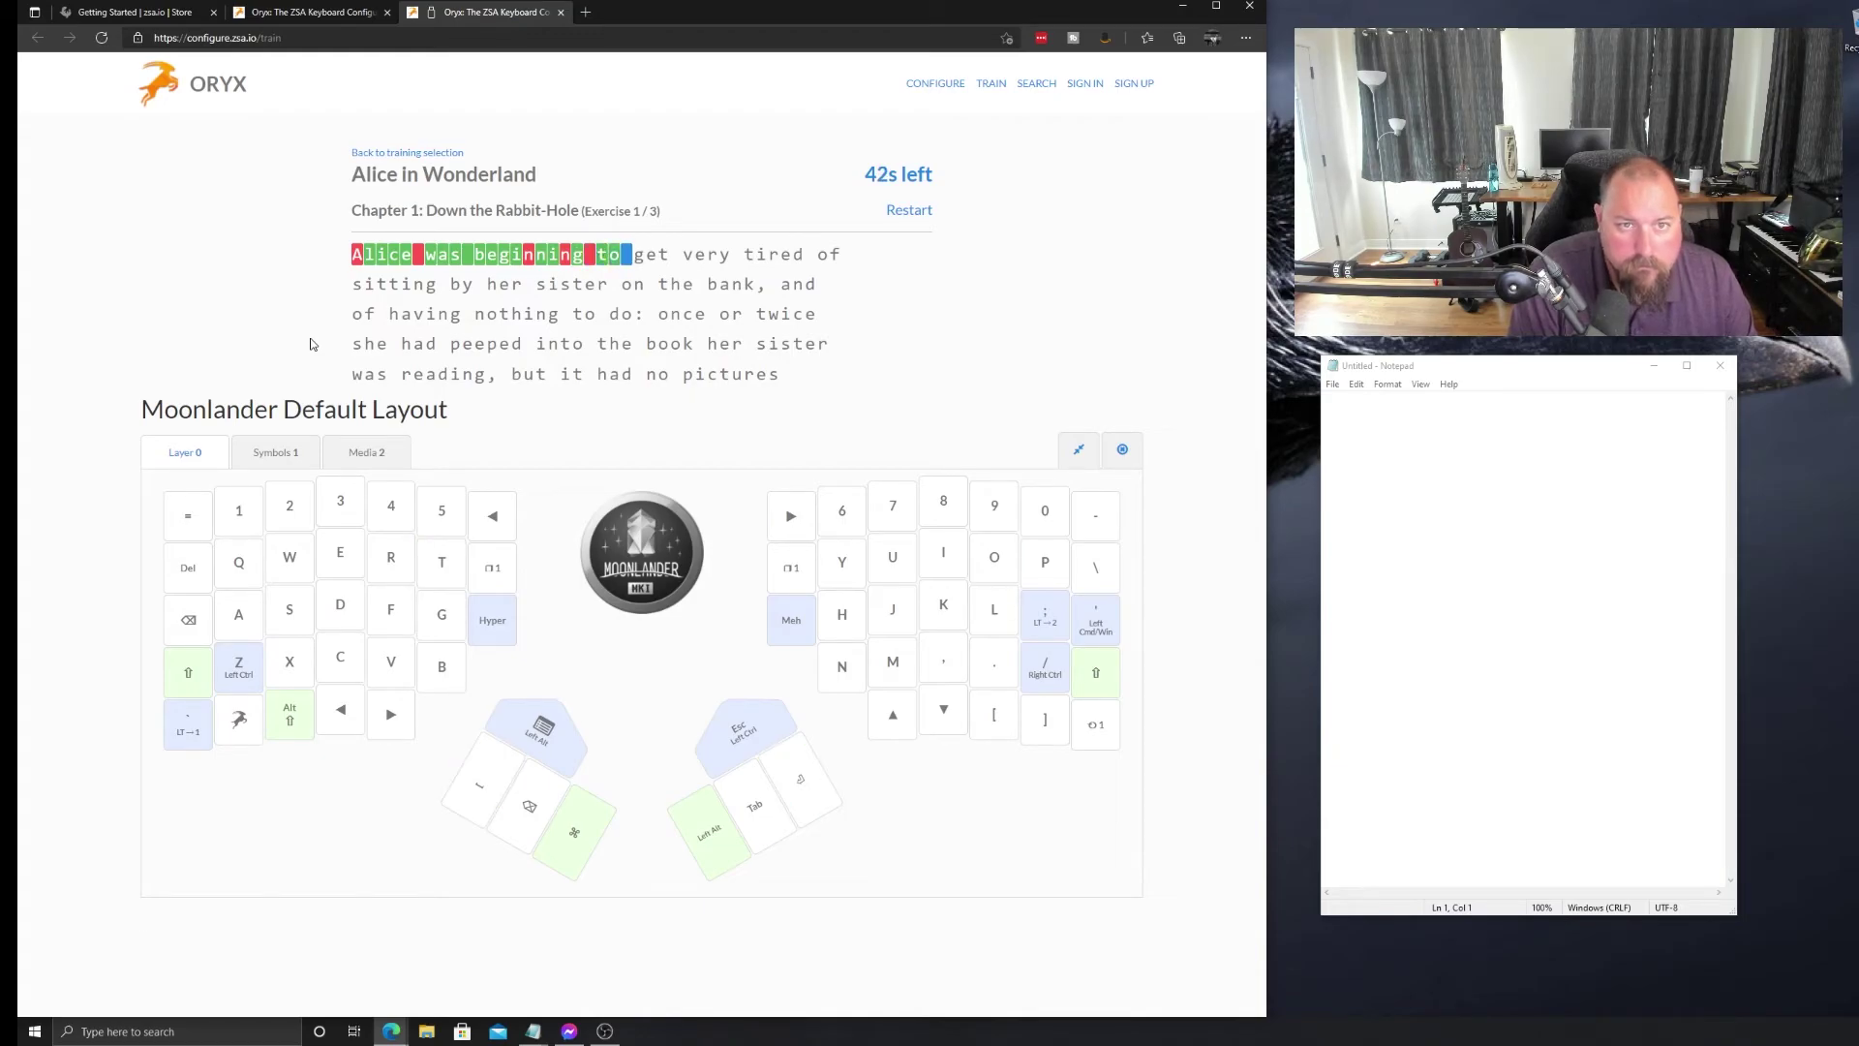
type(" get ")
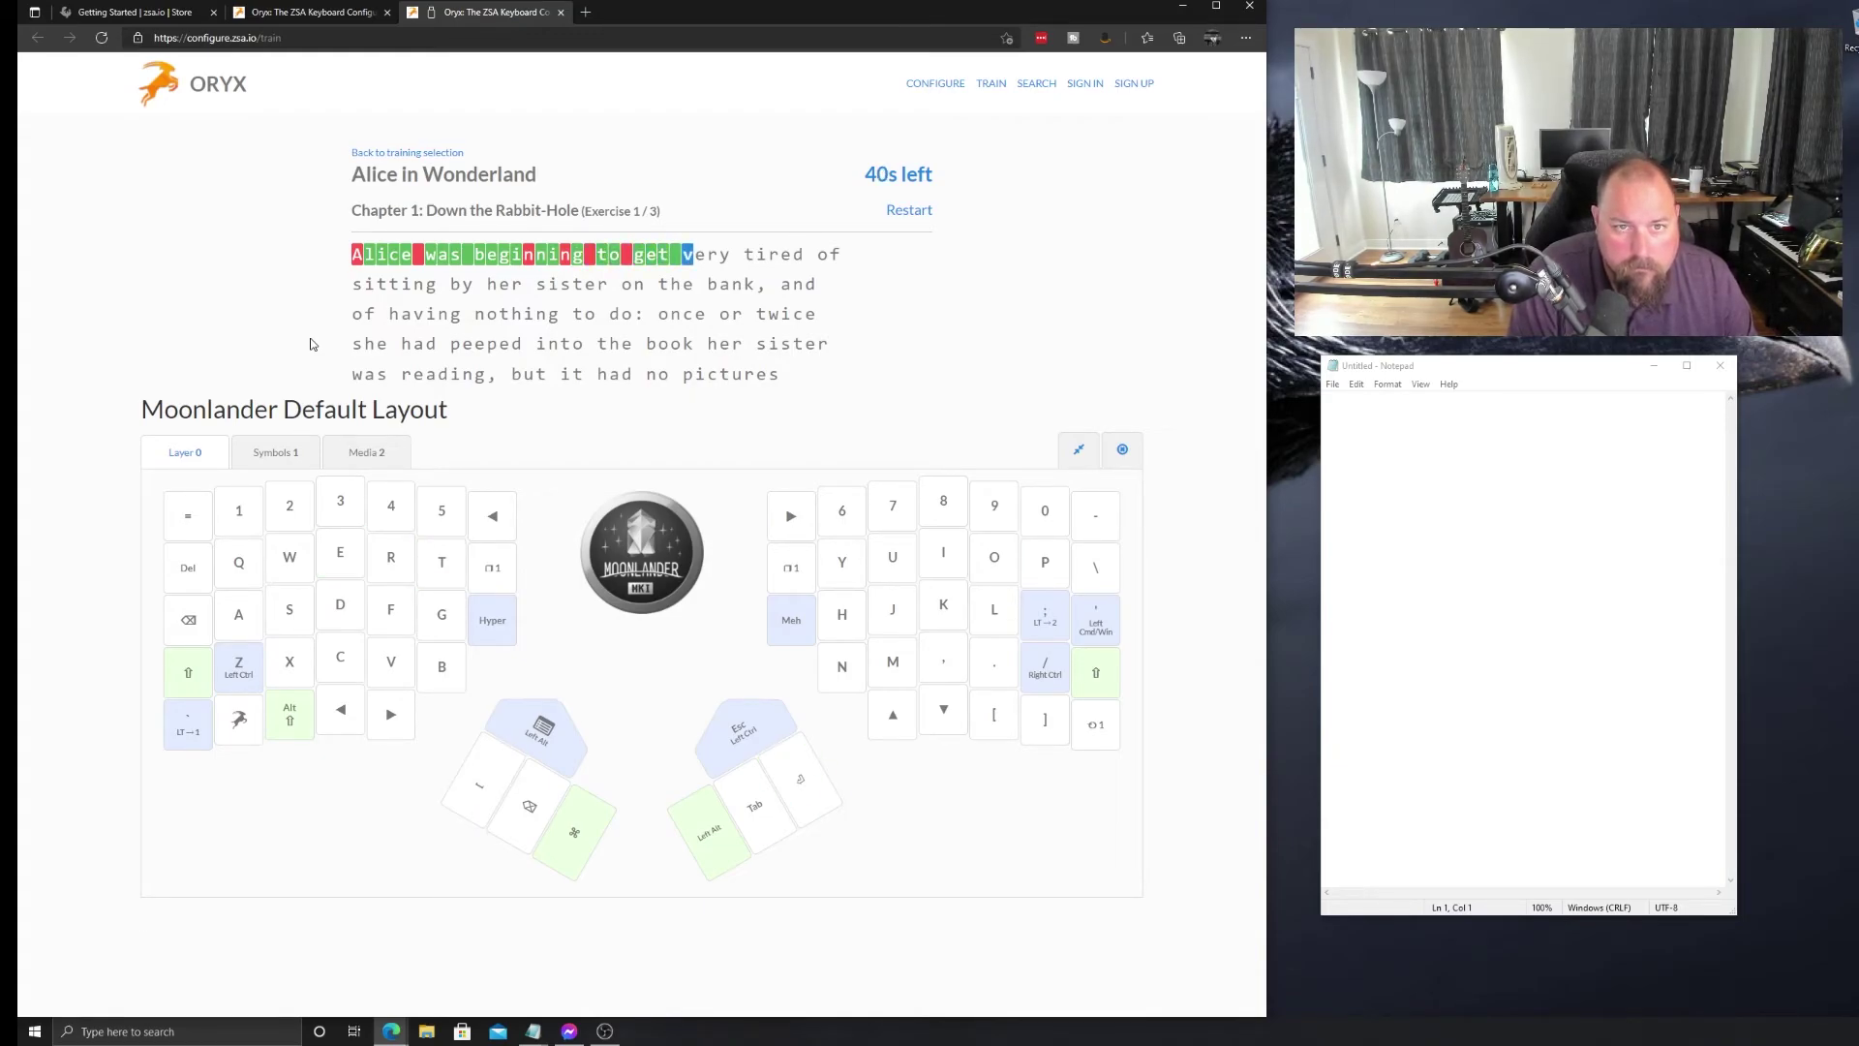
type("very tired of")
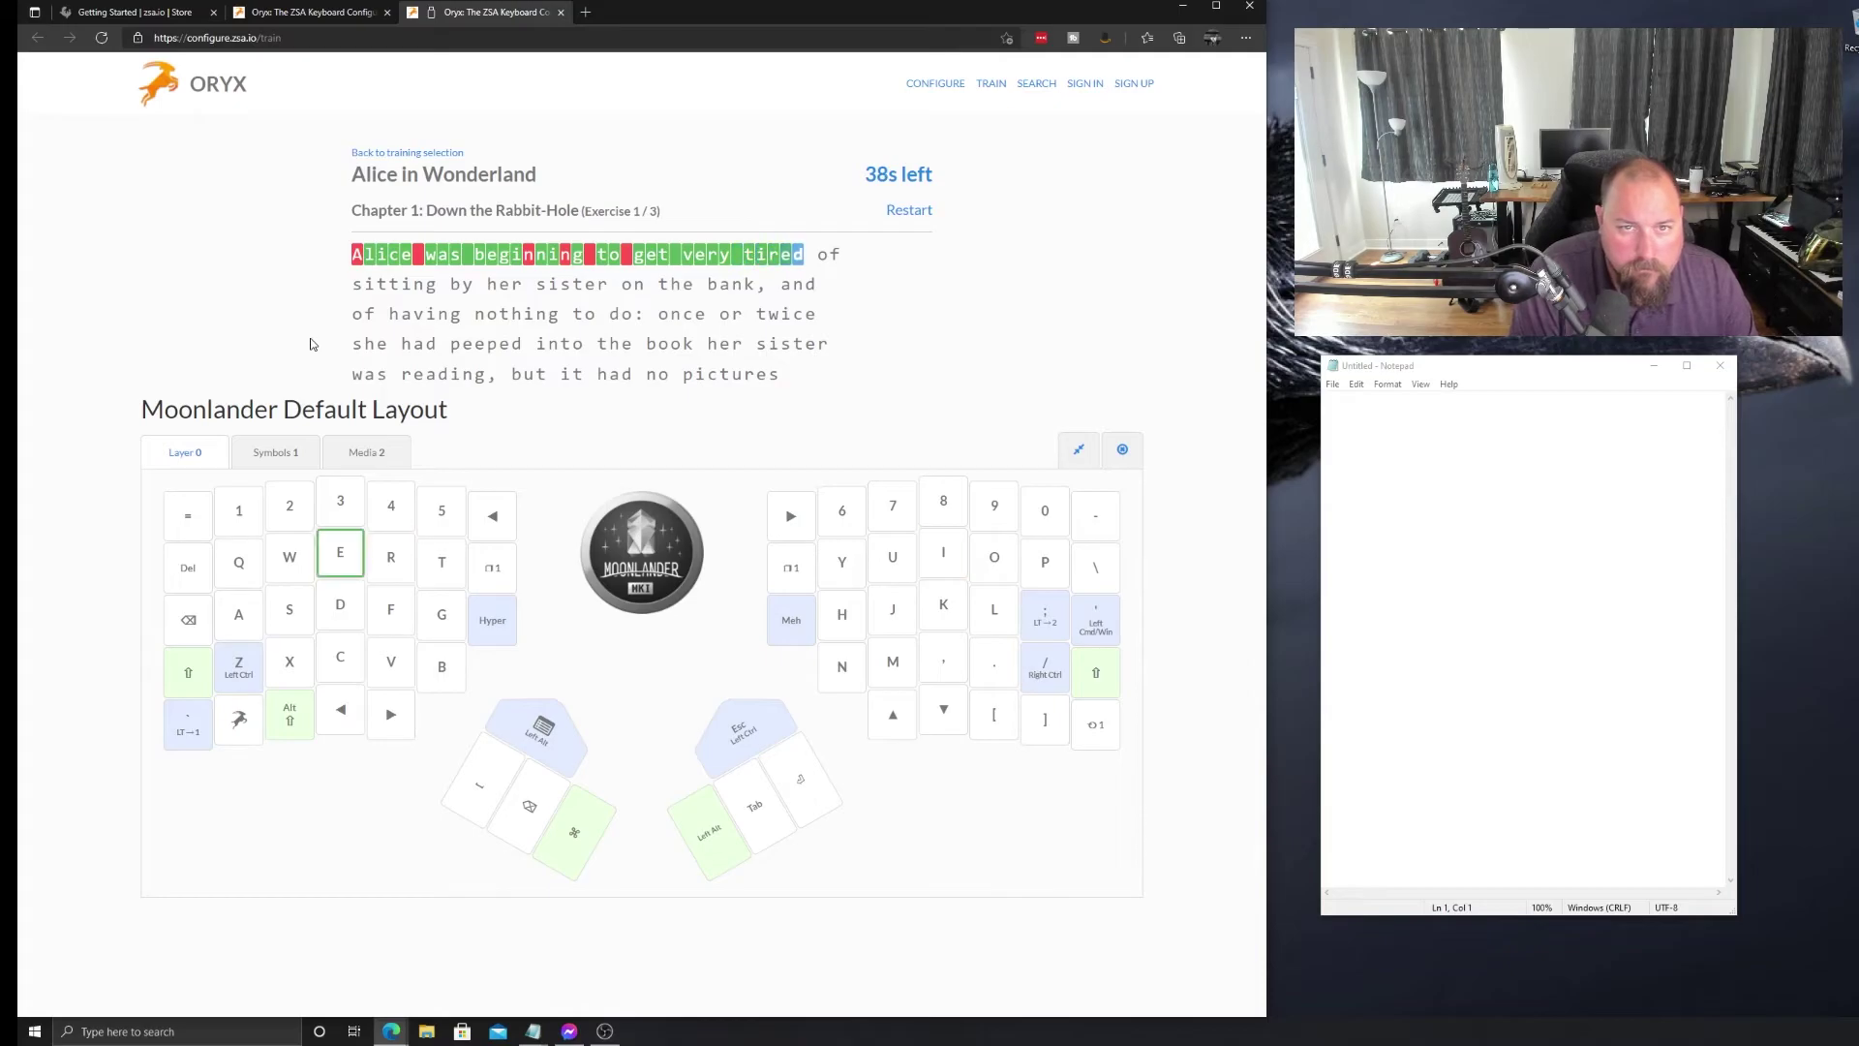
type(" sittim")
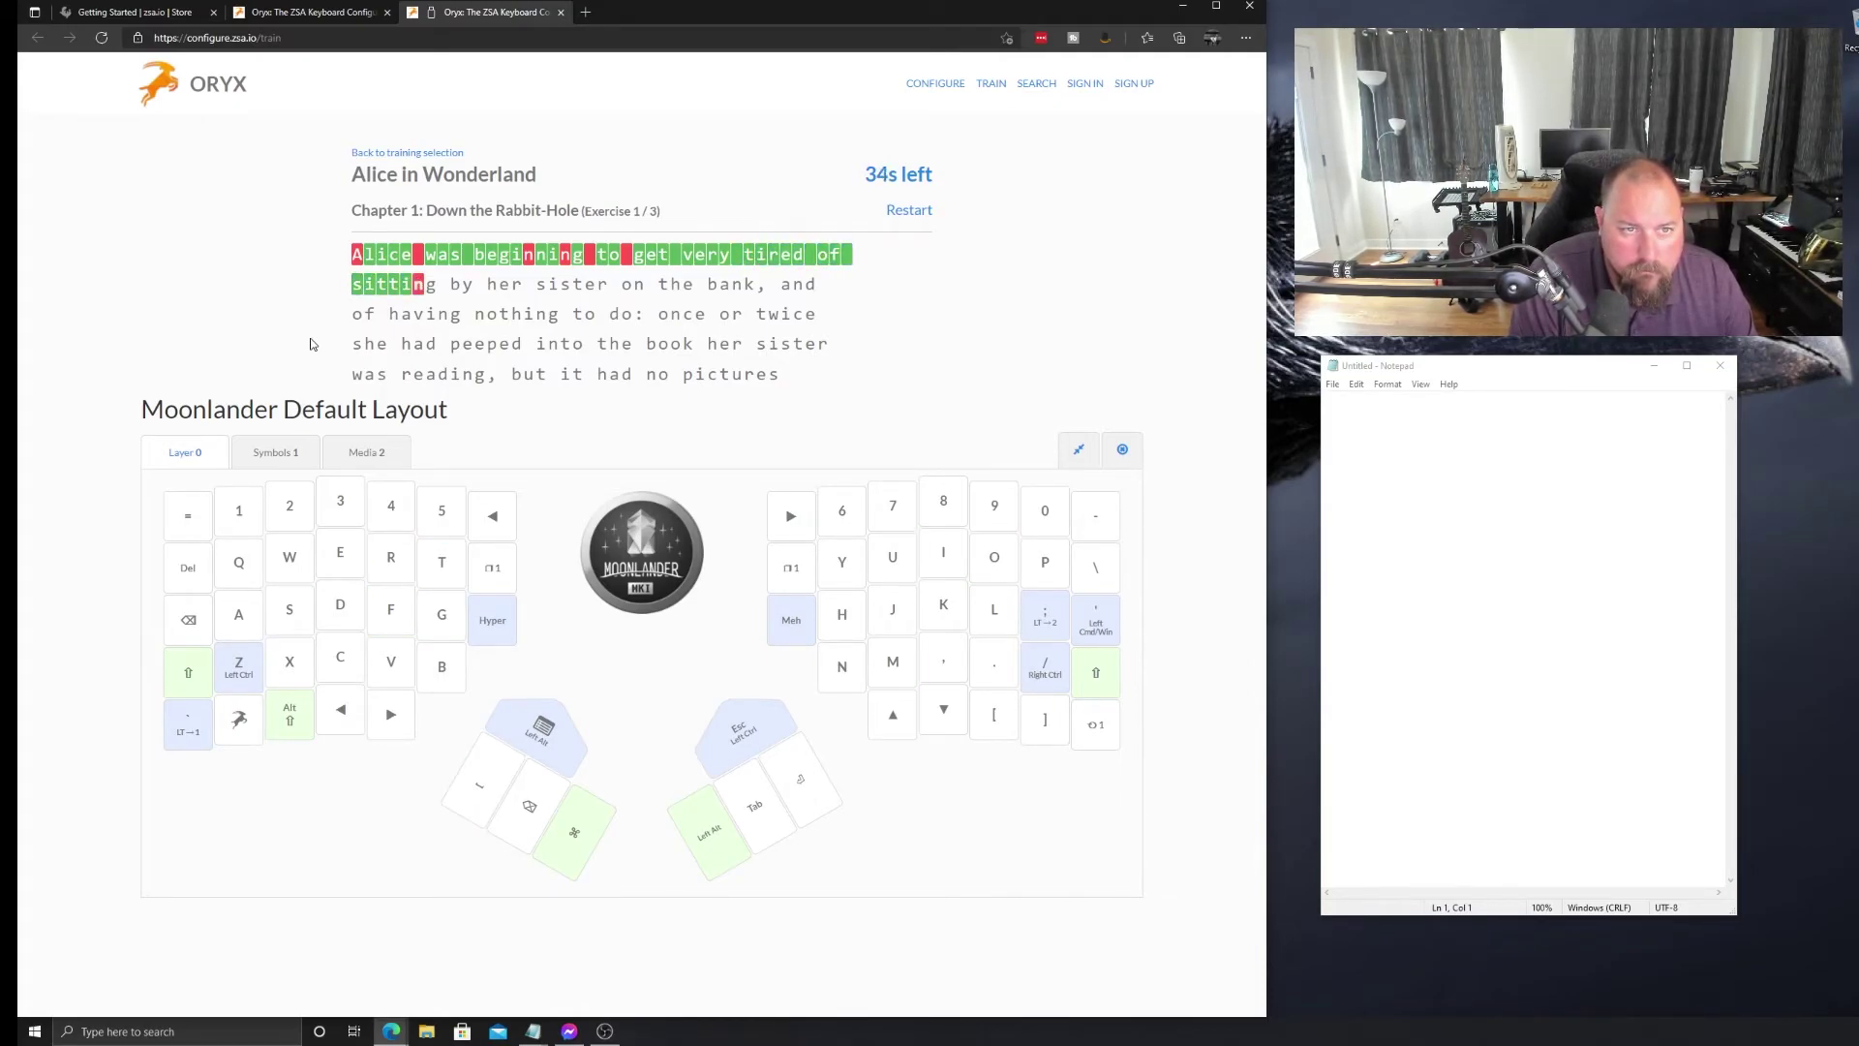
type("g b")
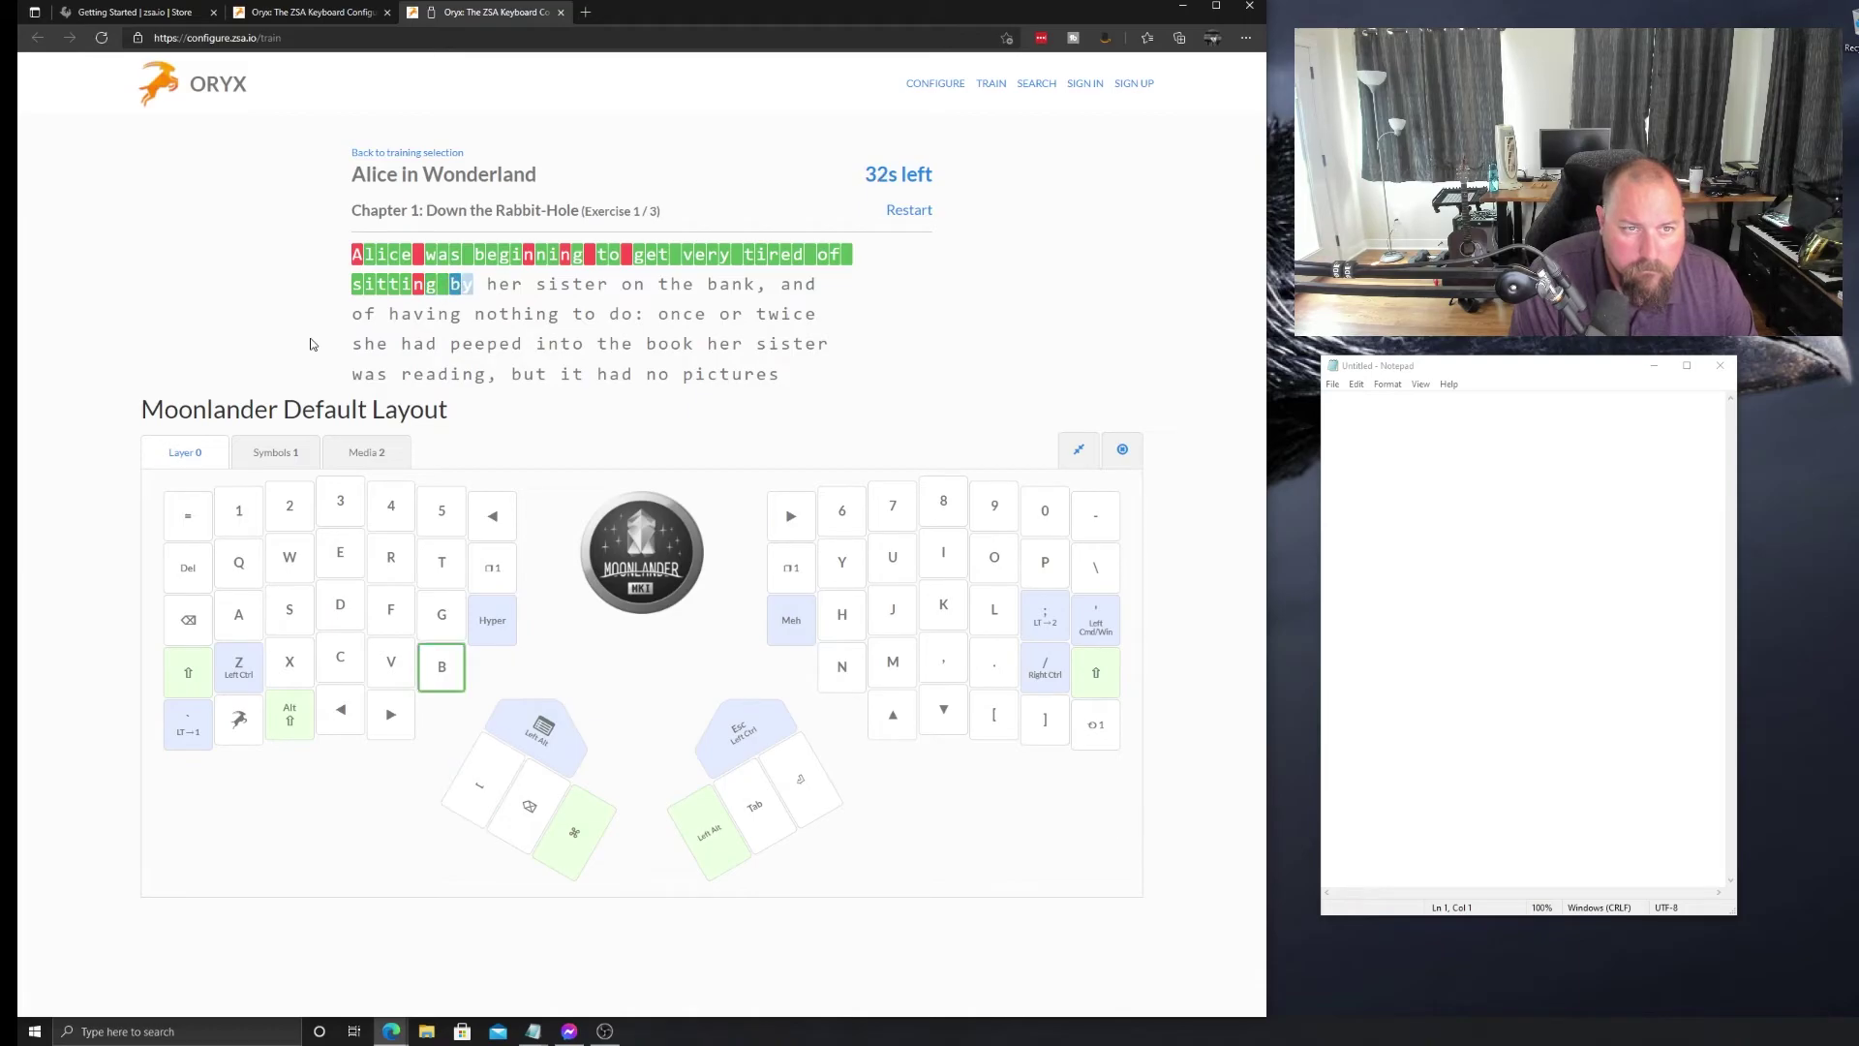
type("y her ")
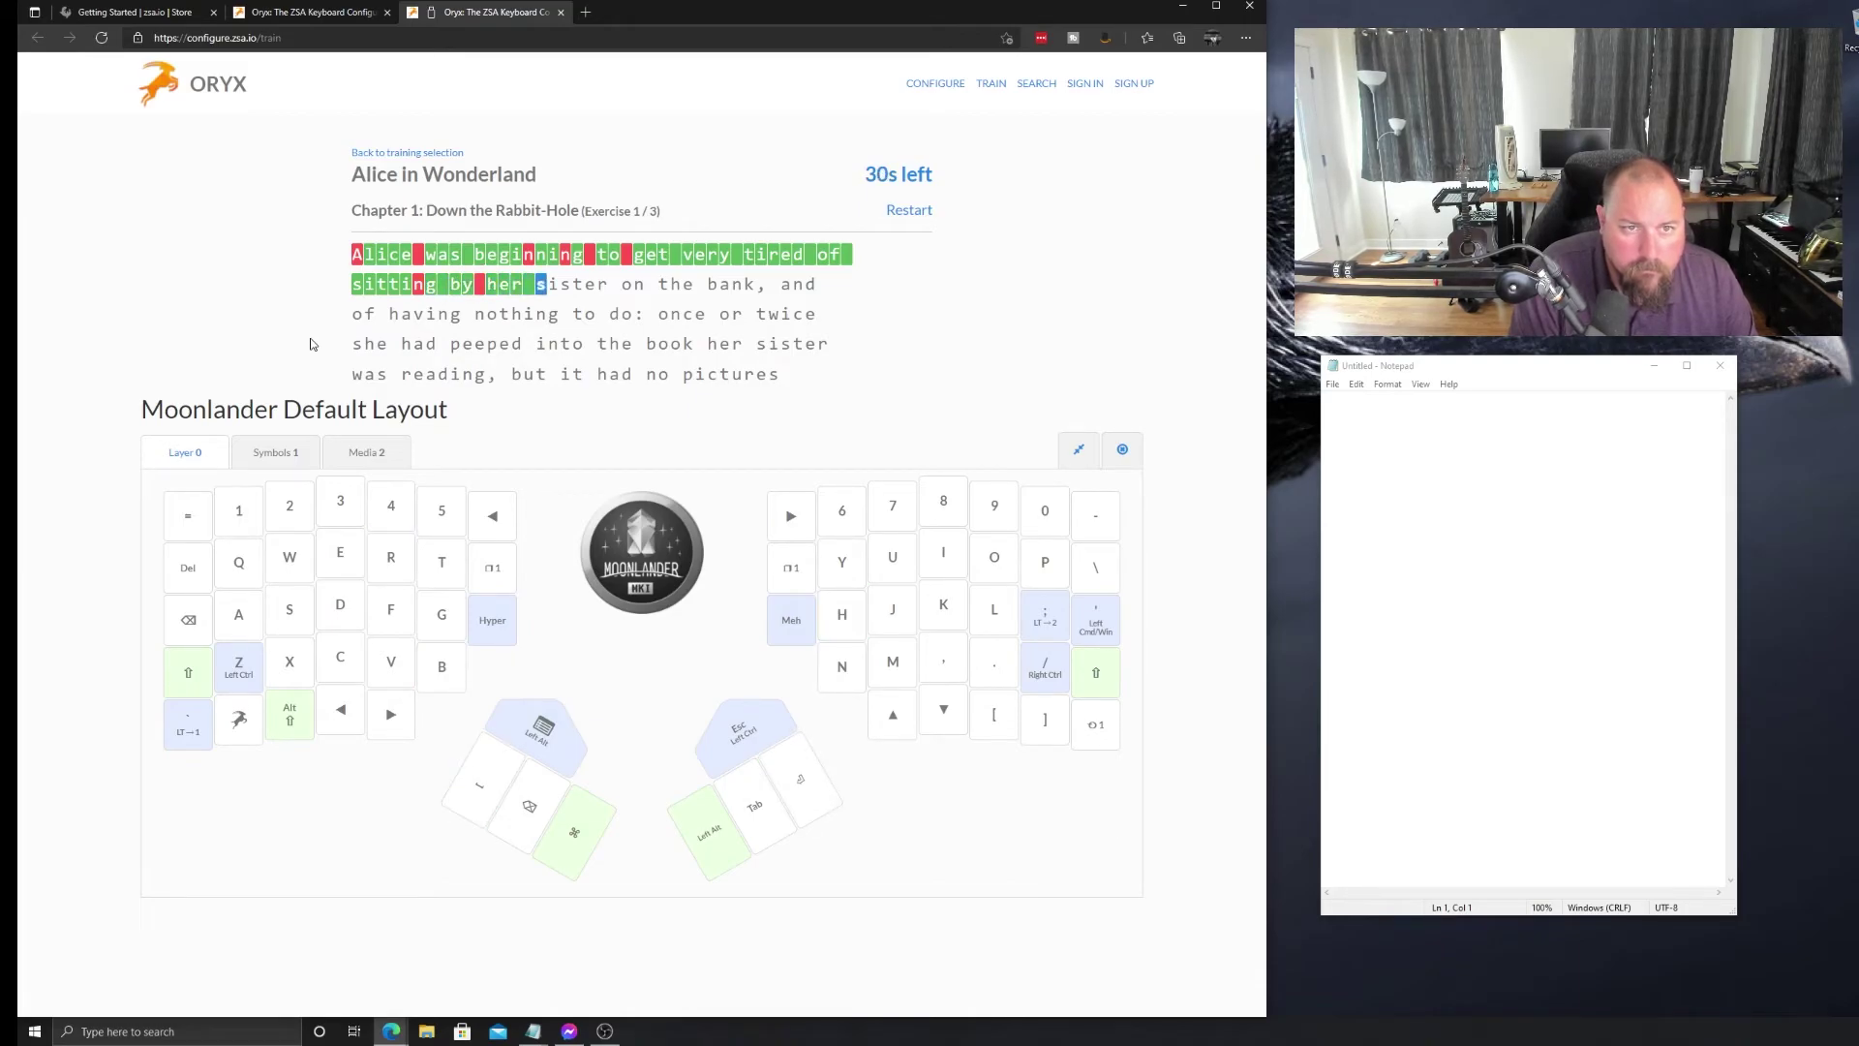
type("sister o")
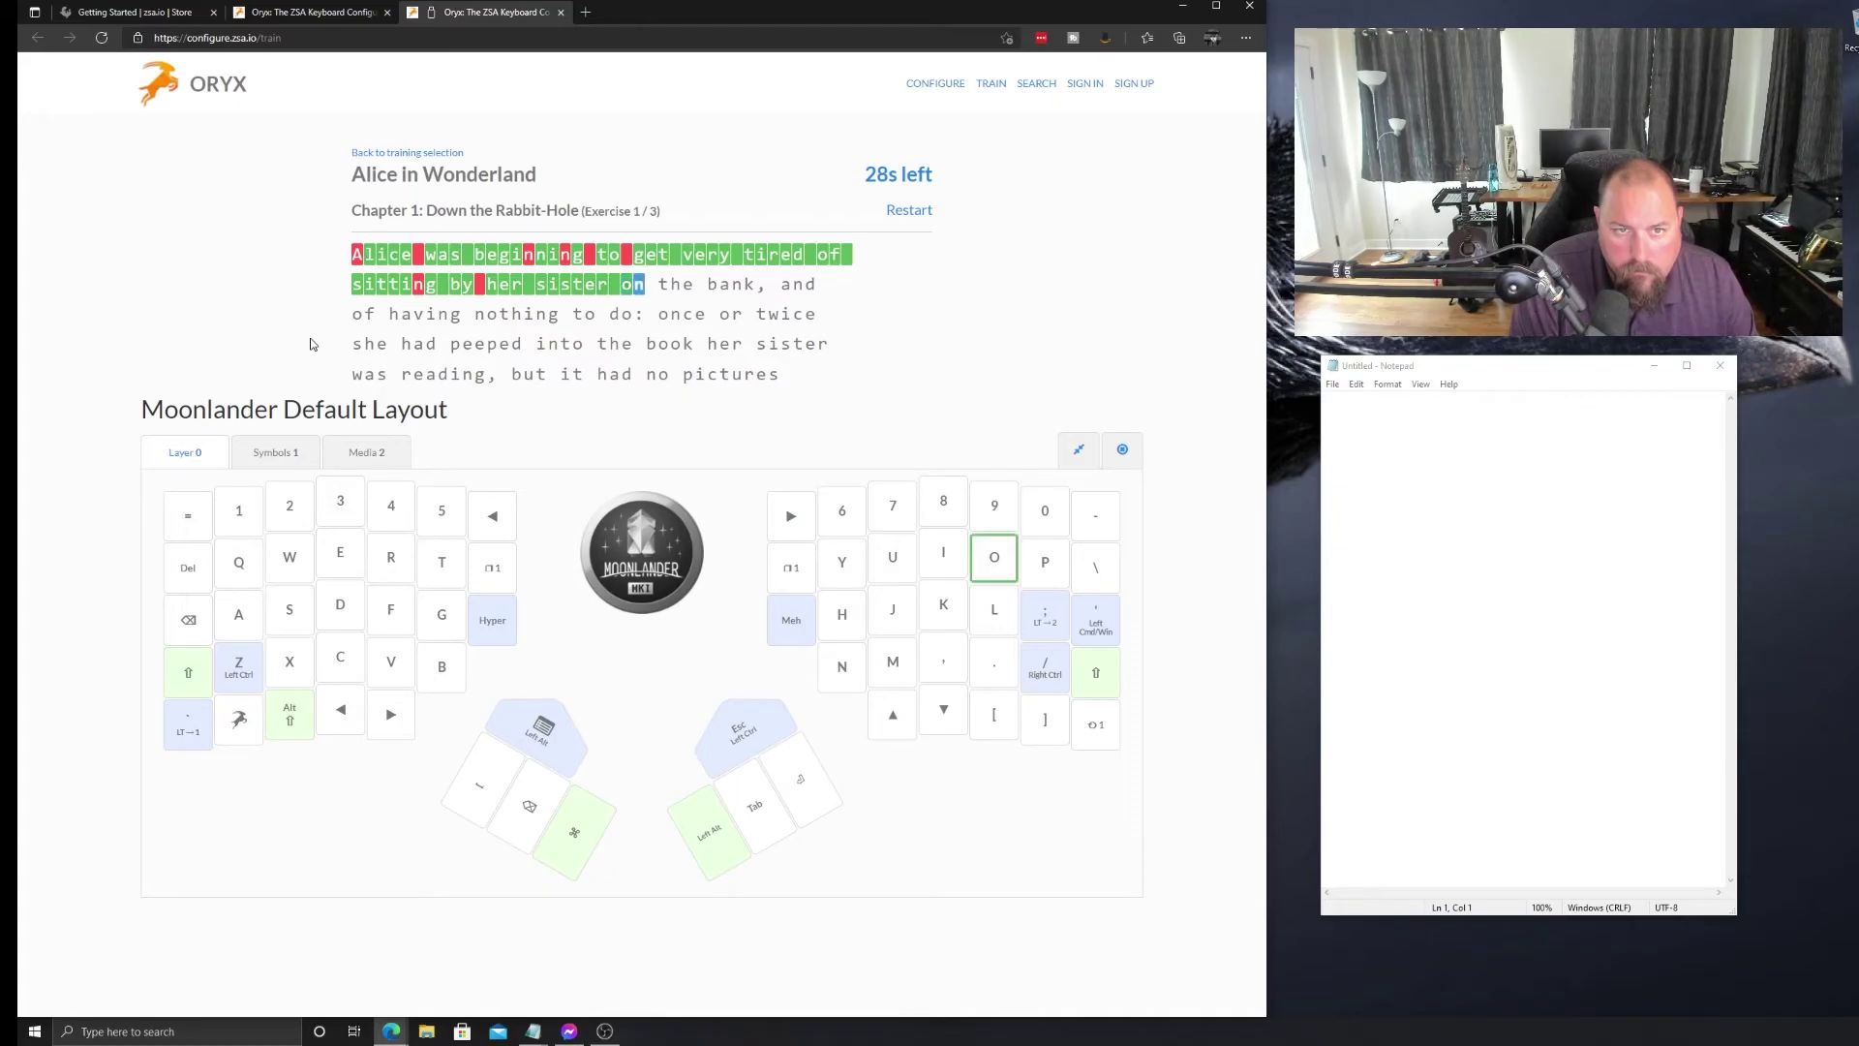
type(" n")
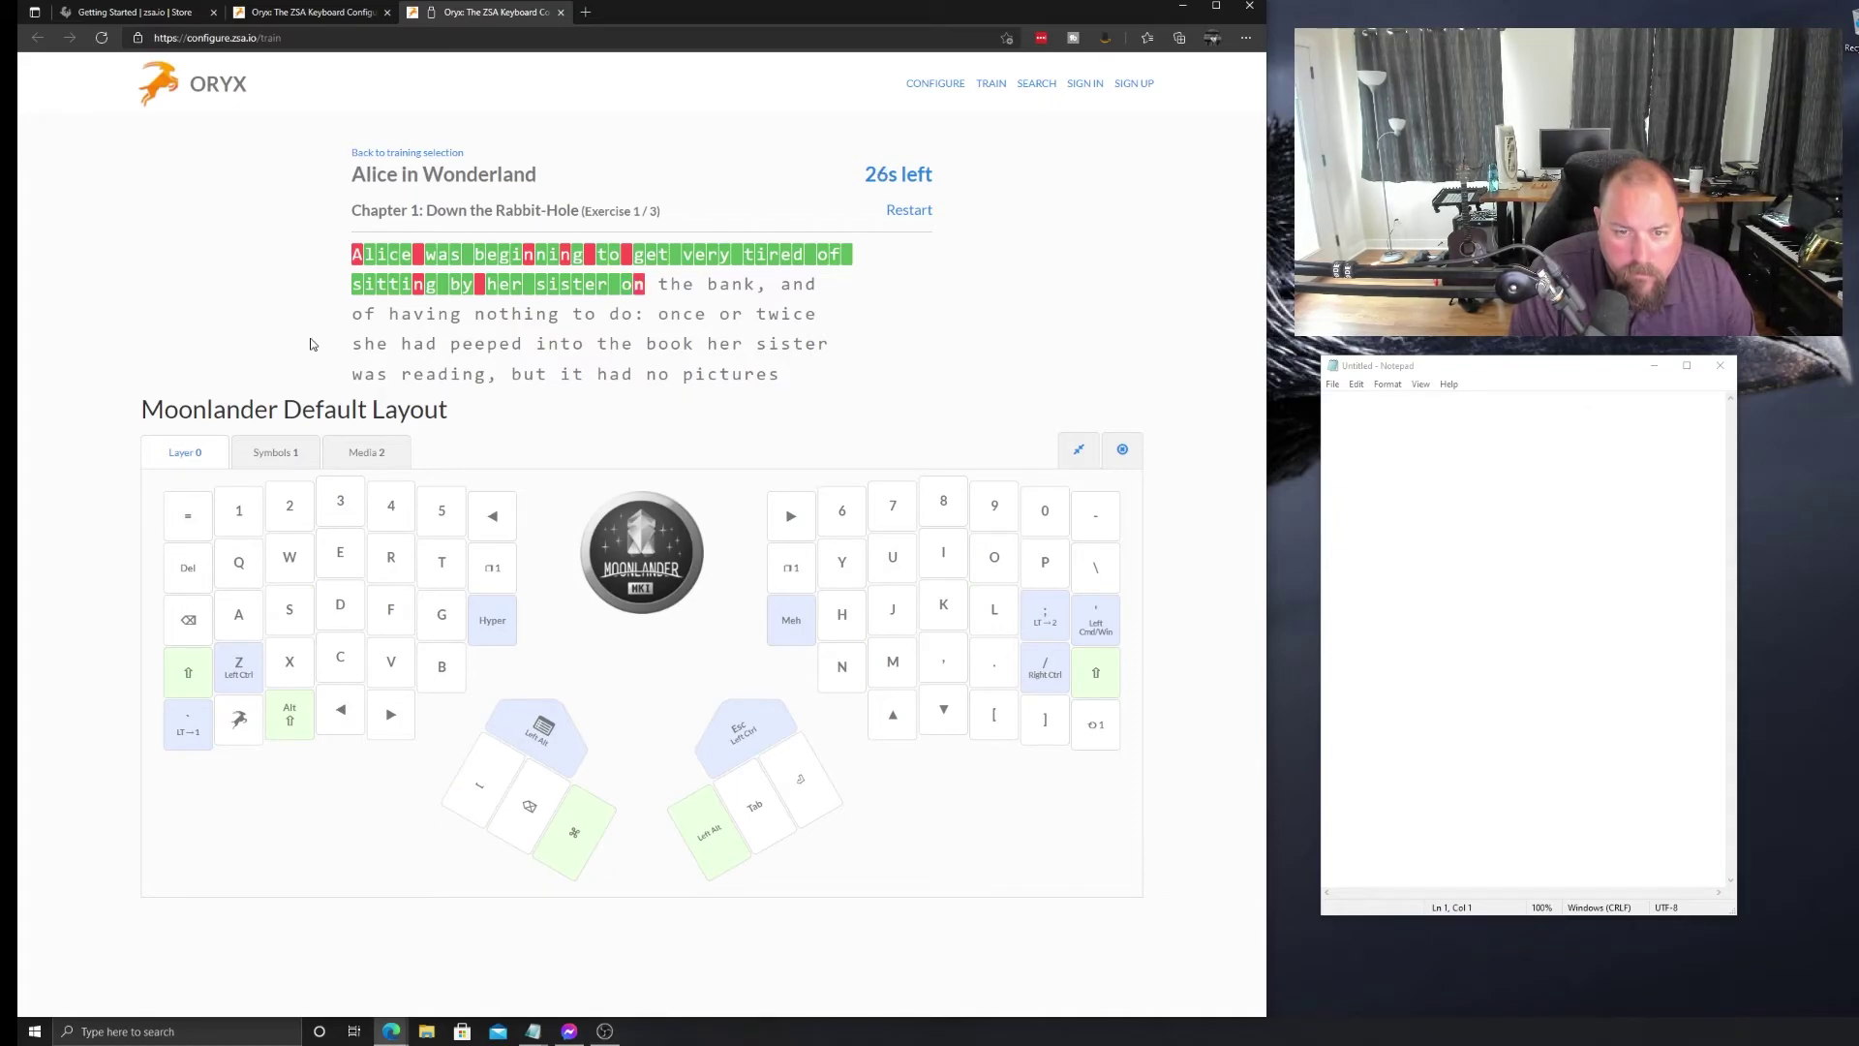
type(" the ")
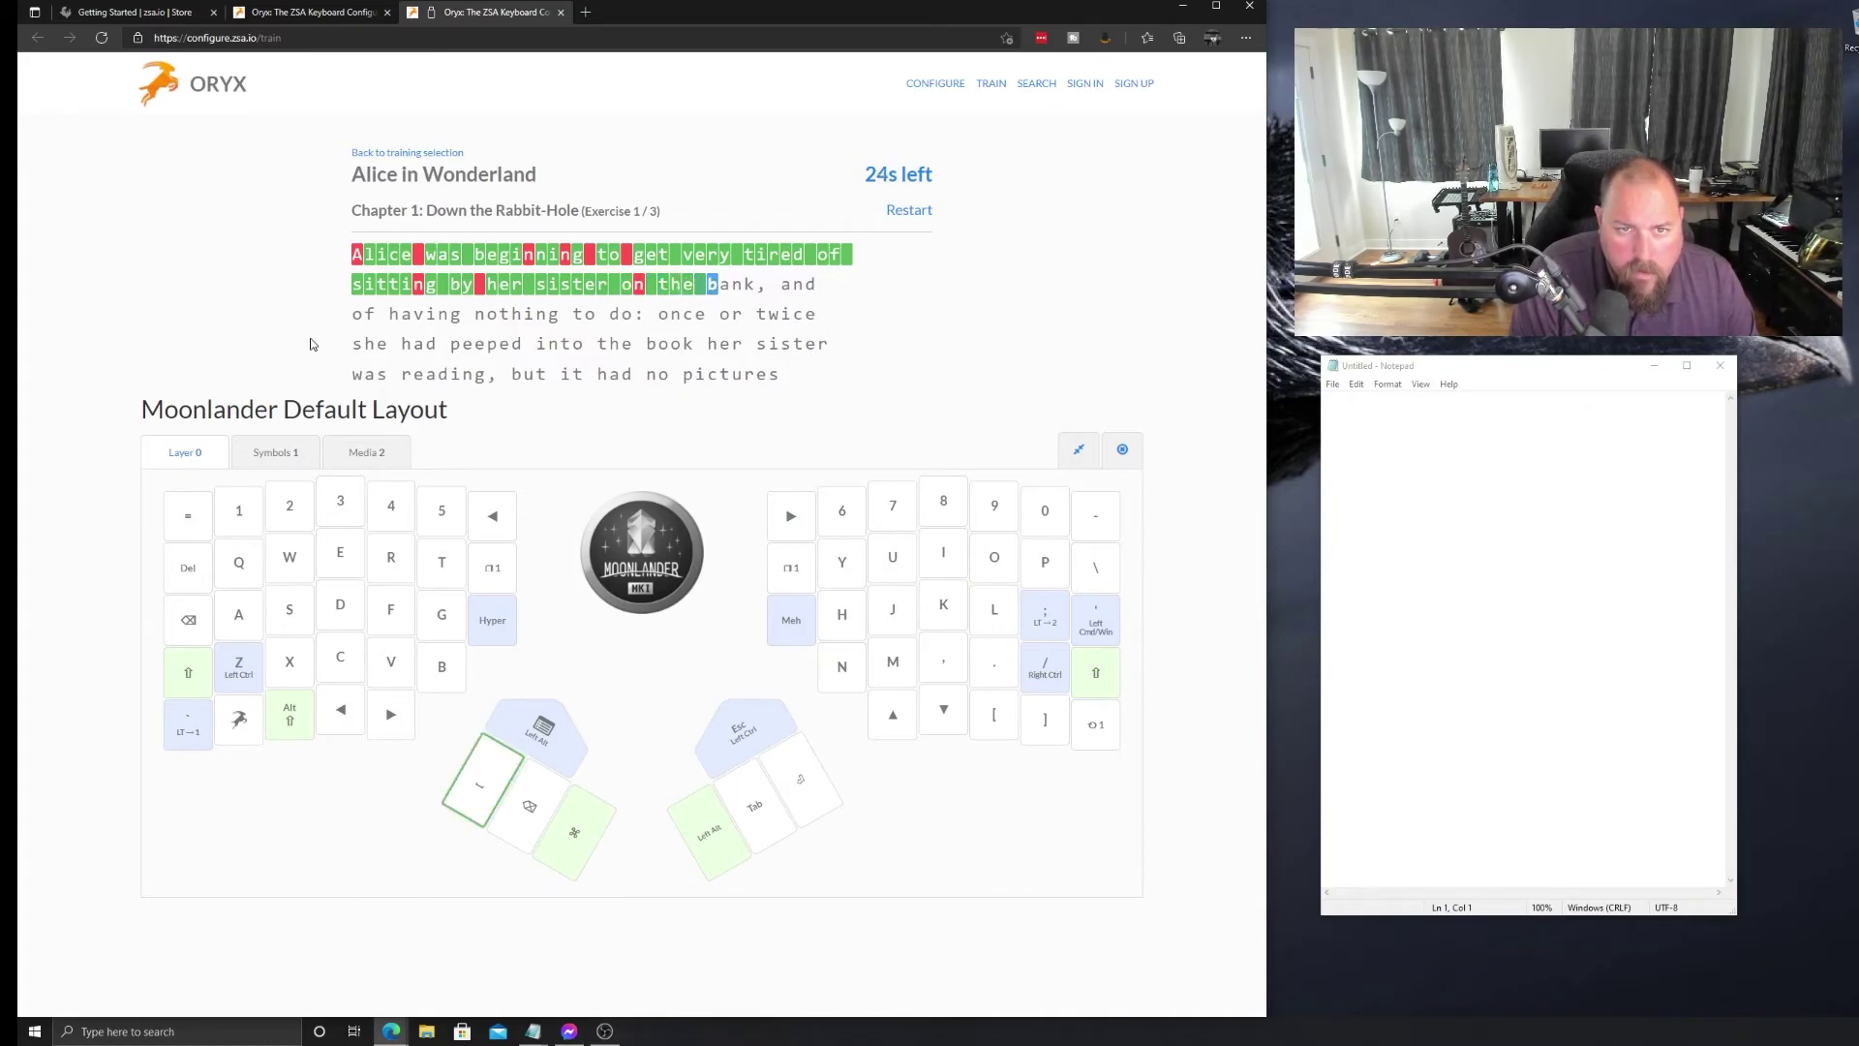
type("bank,")
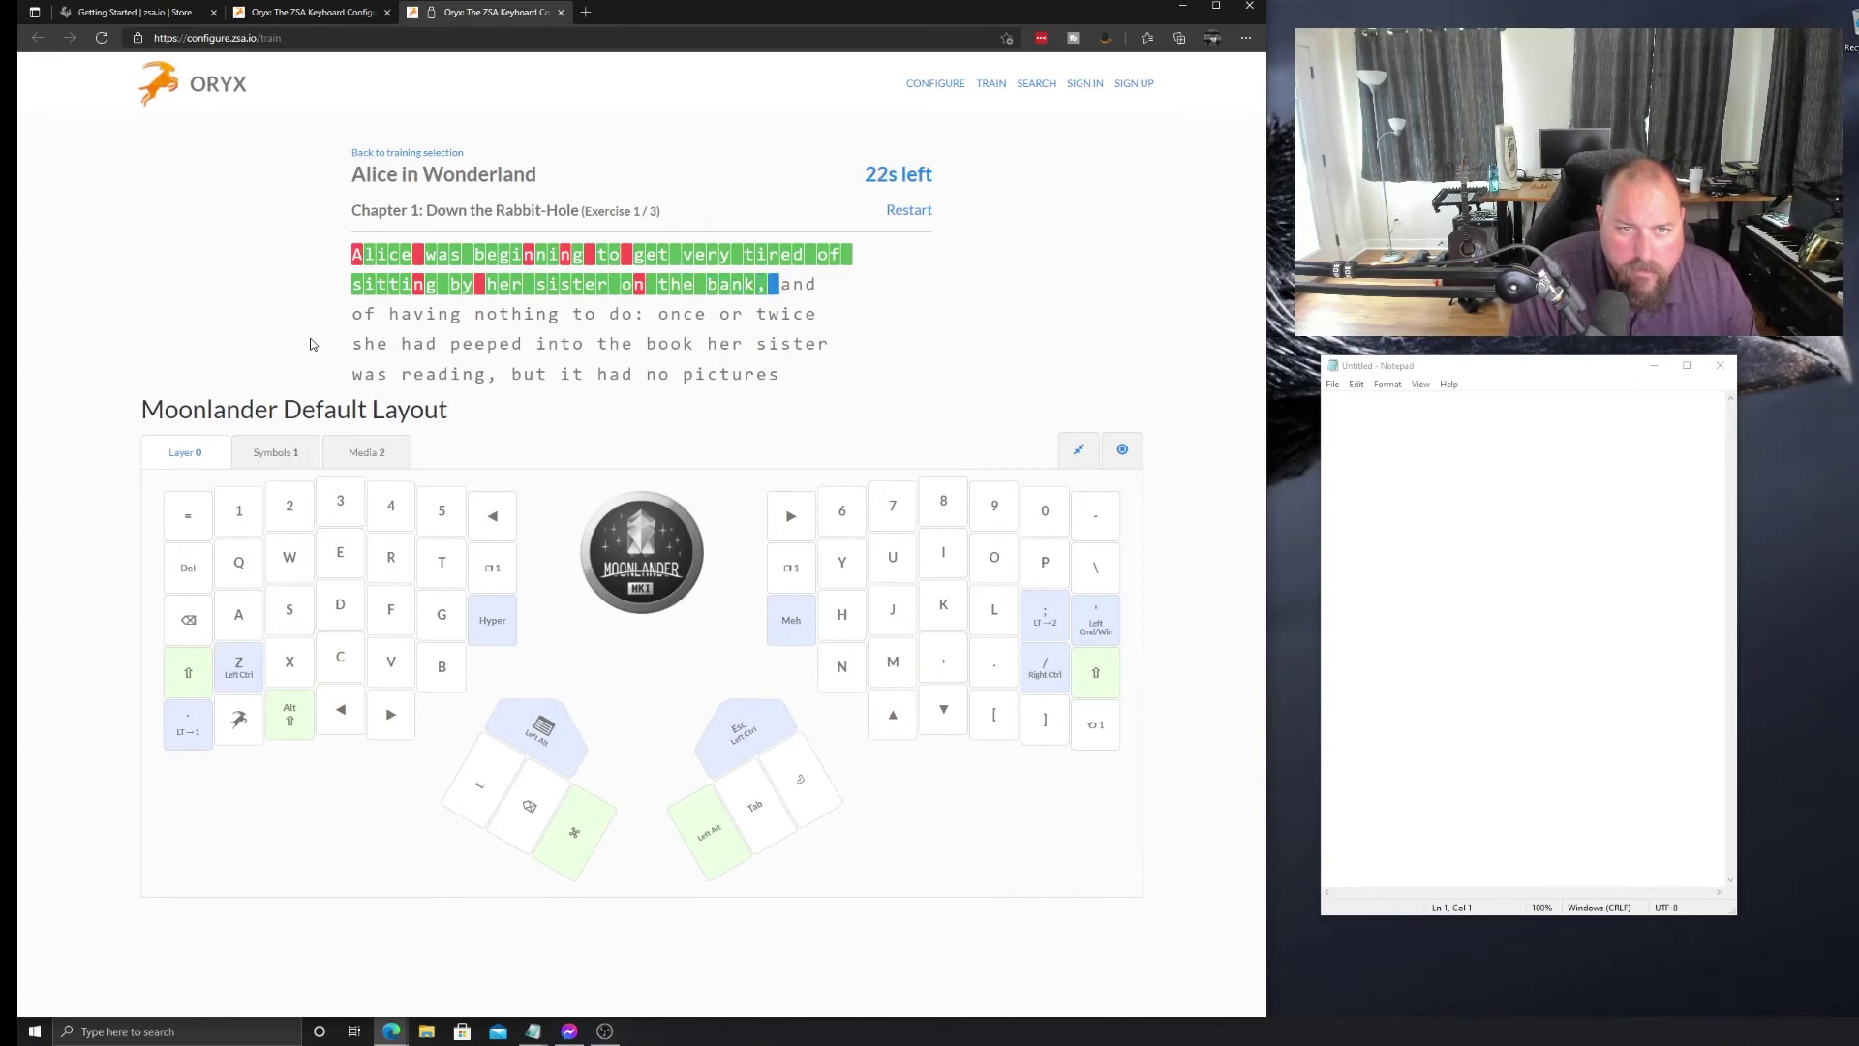
type(" anddof ")
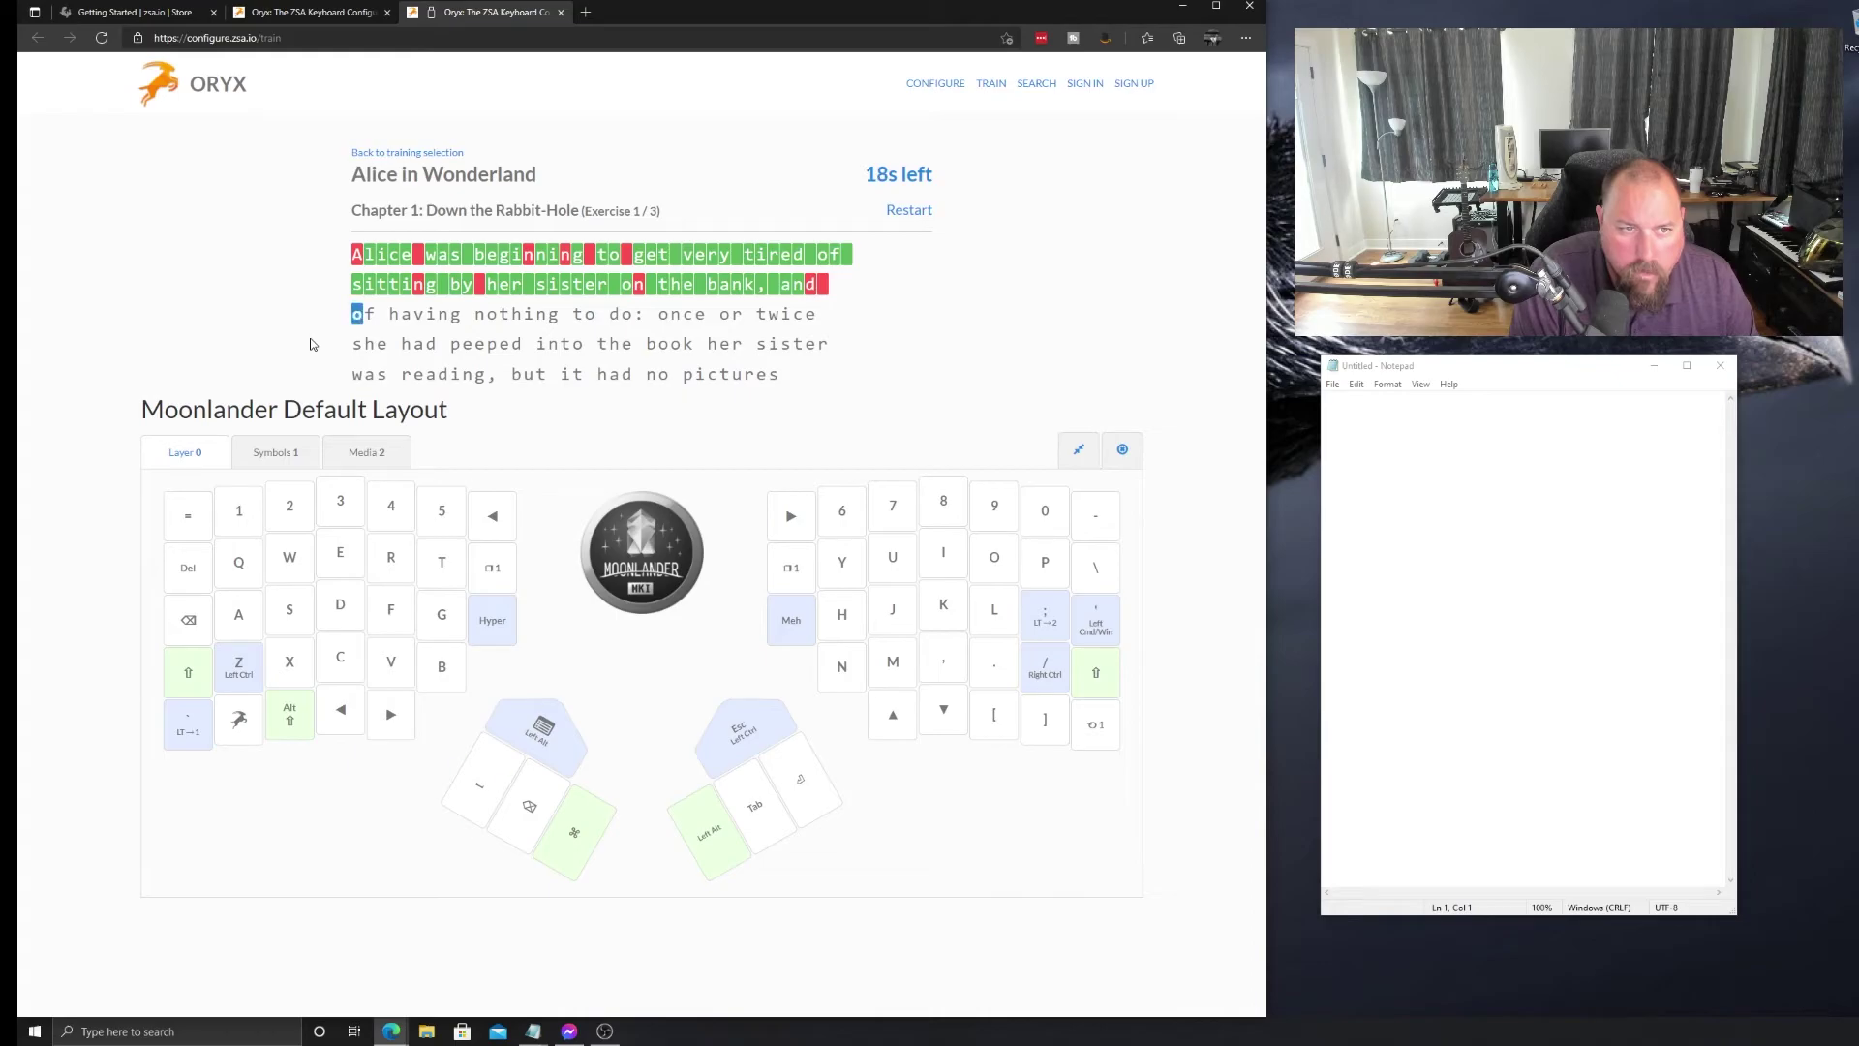
type("havinf")
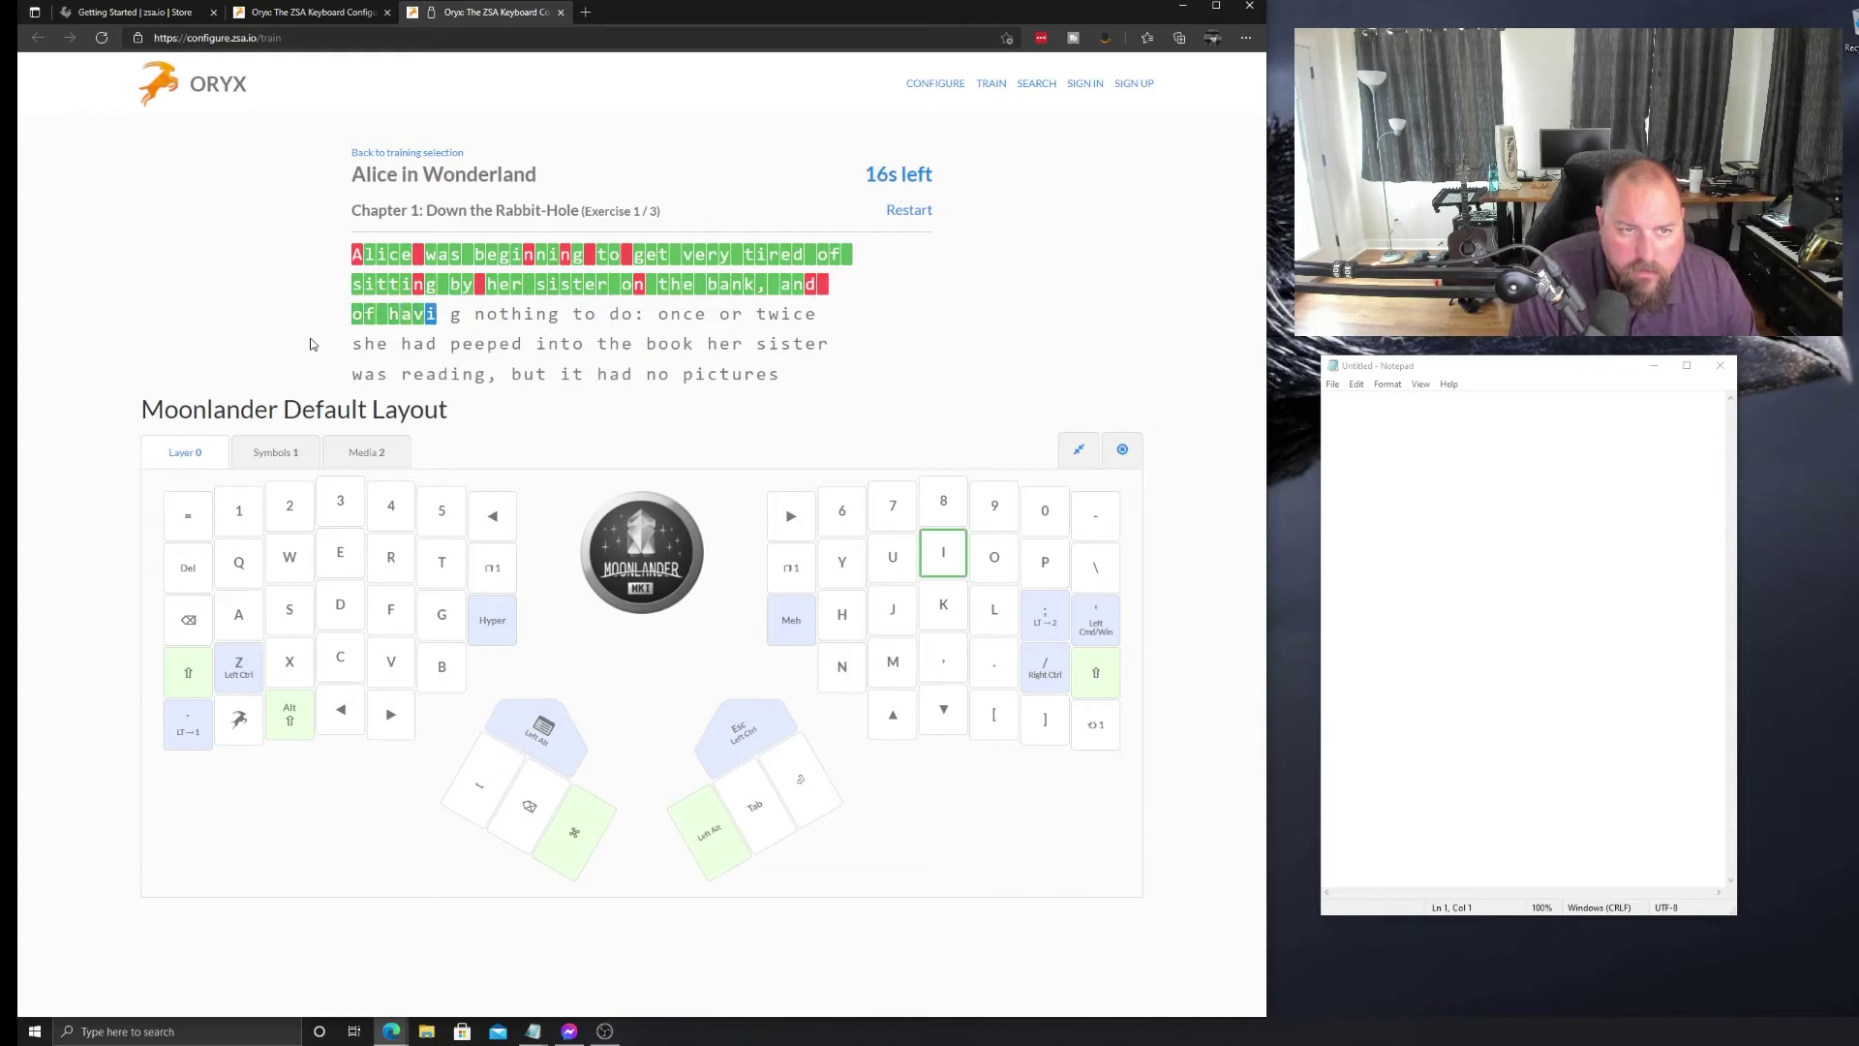
type(" nothinm")
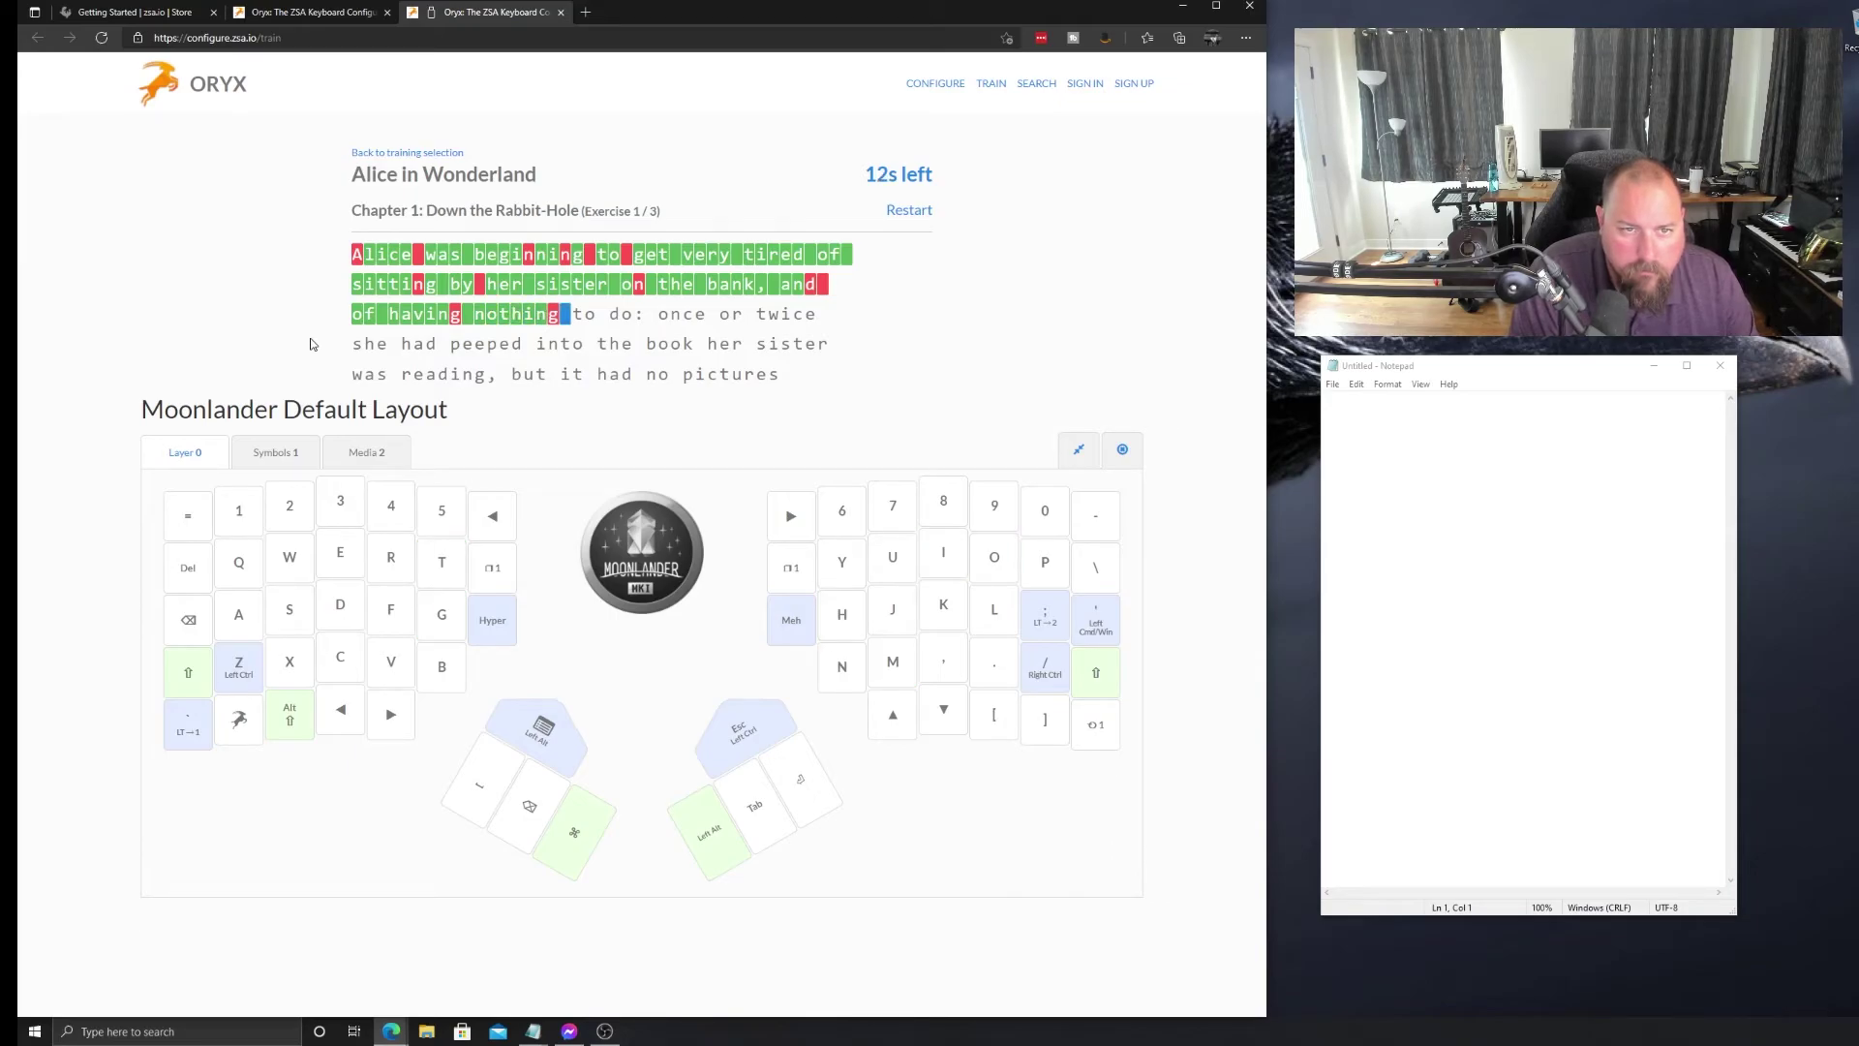
type(" to do:")
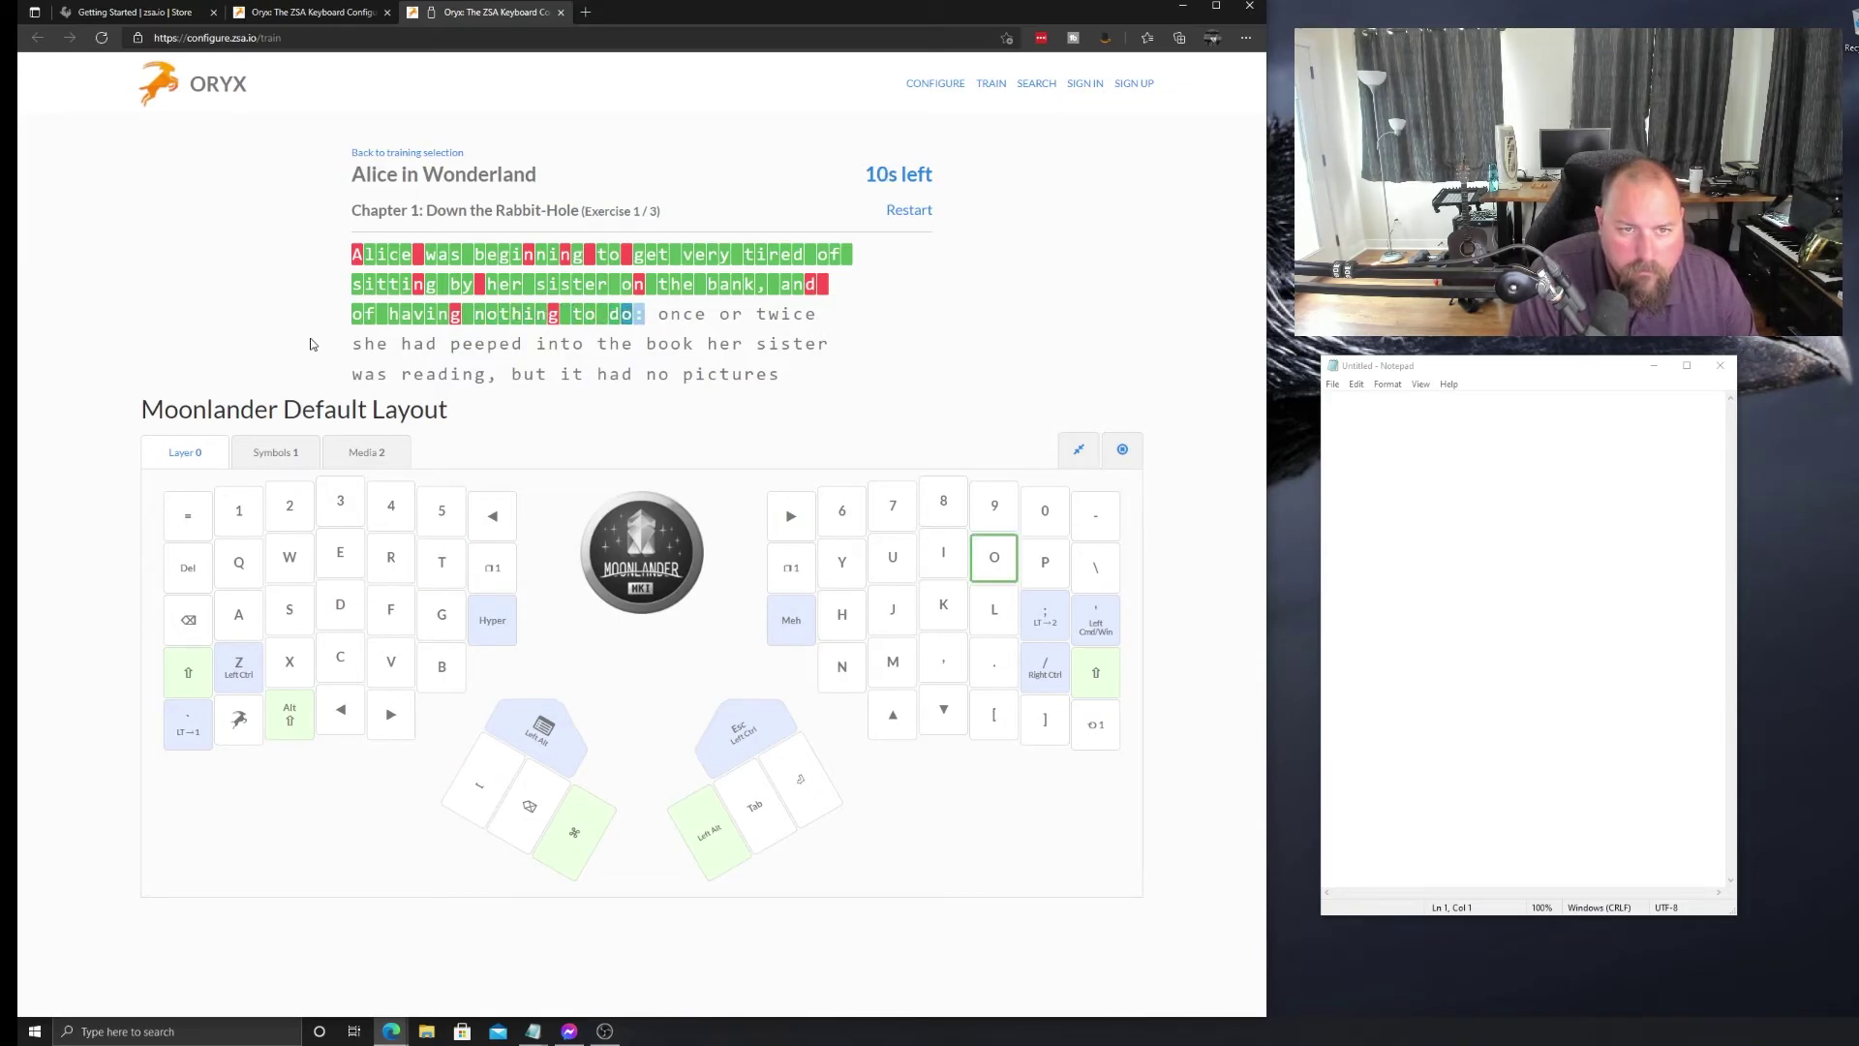
type("once or")
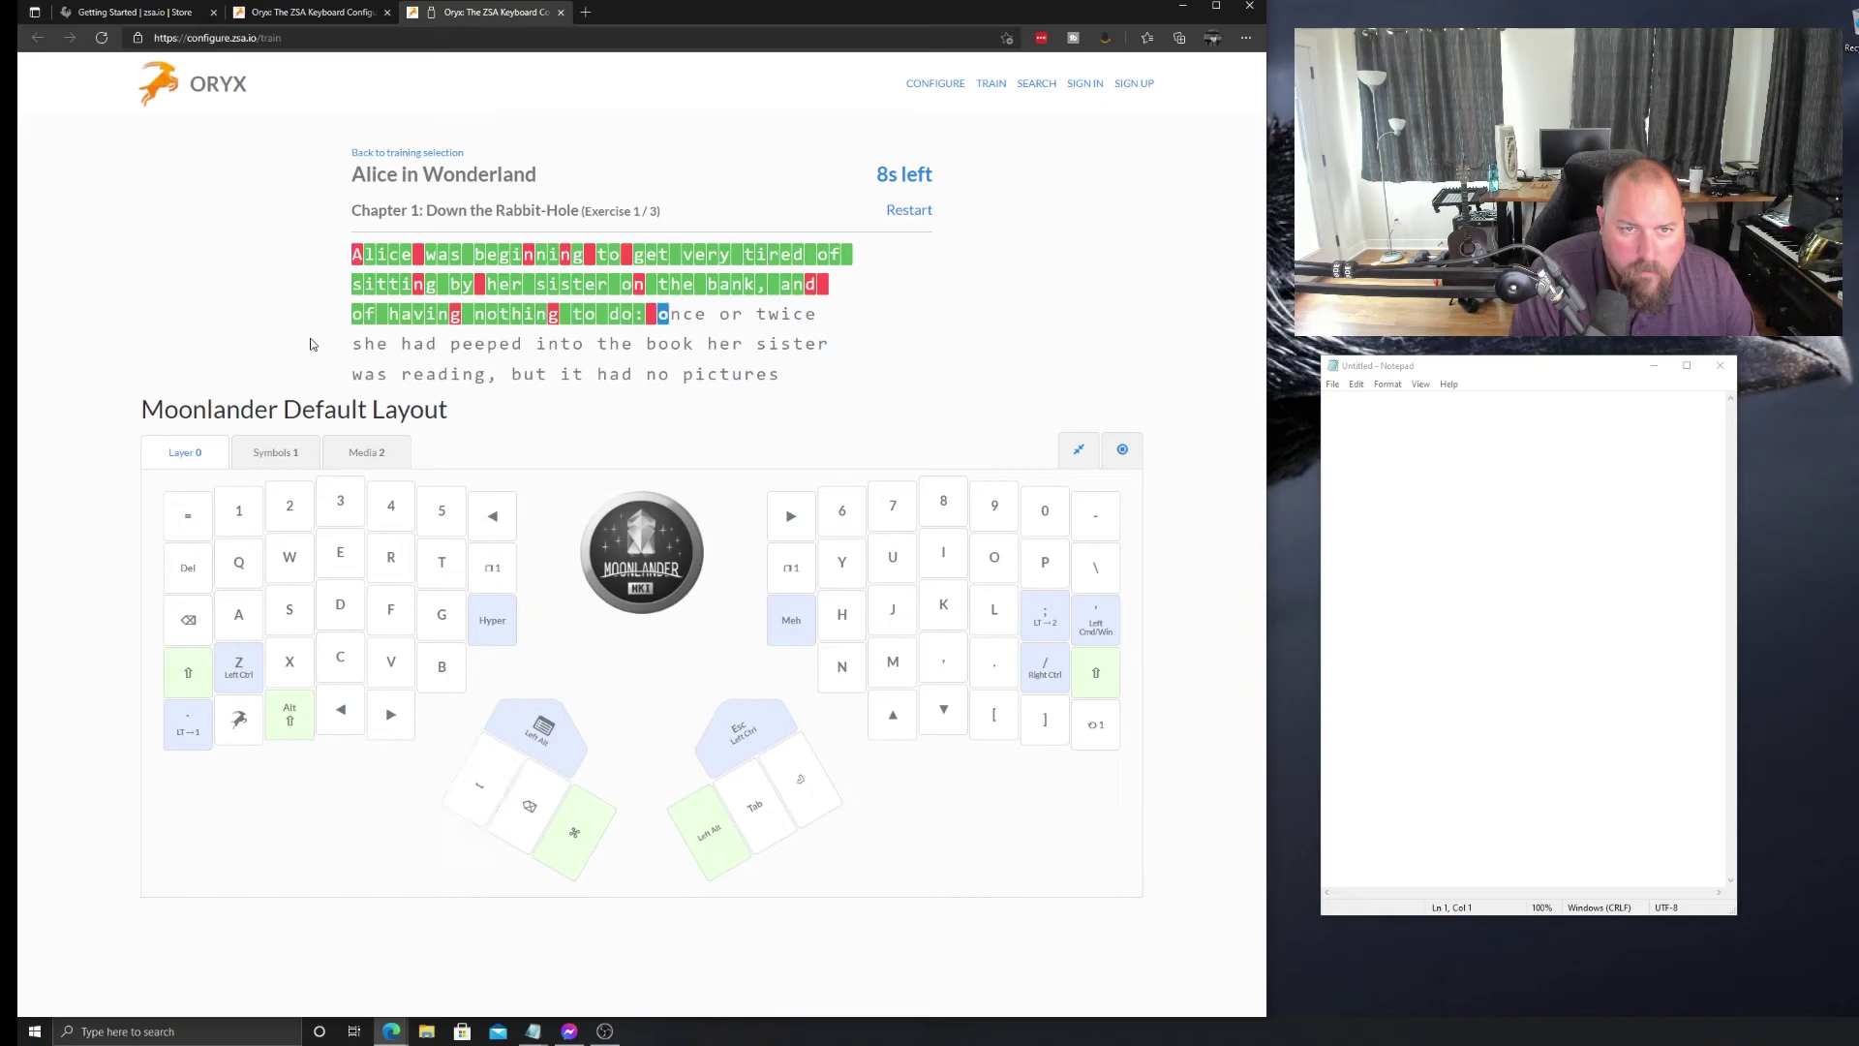
type(" twice")
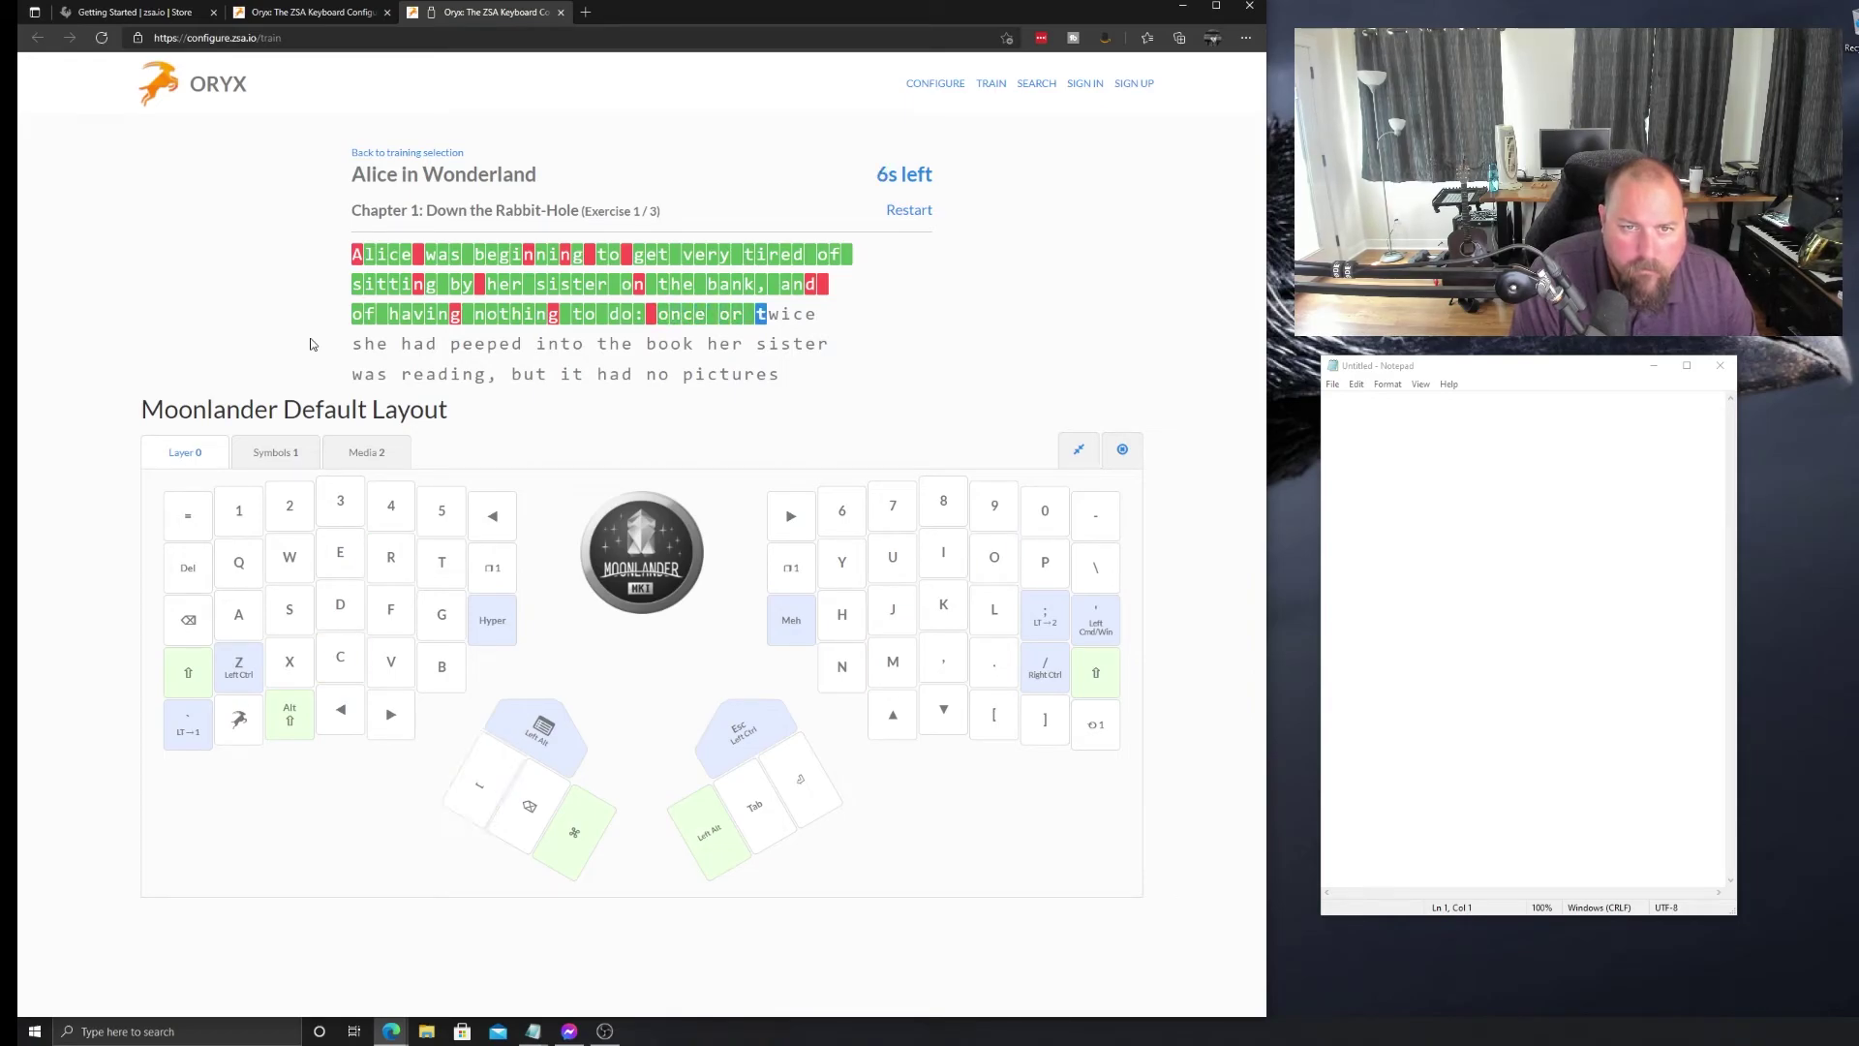
type(" she")
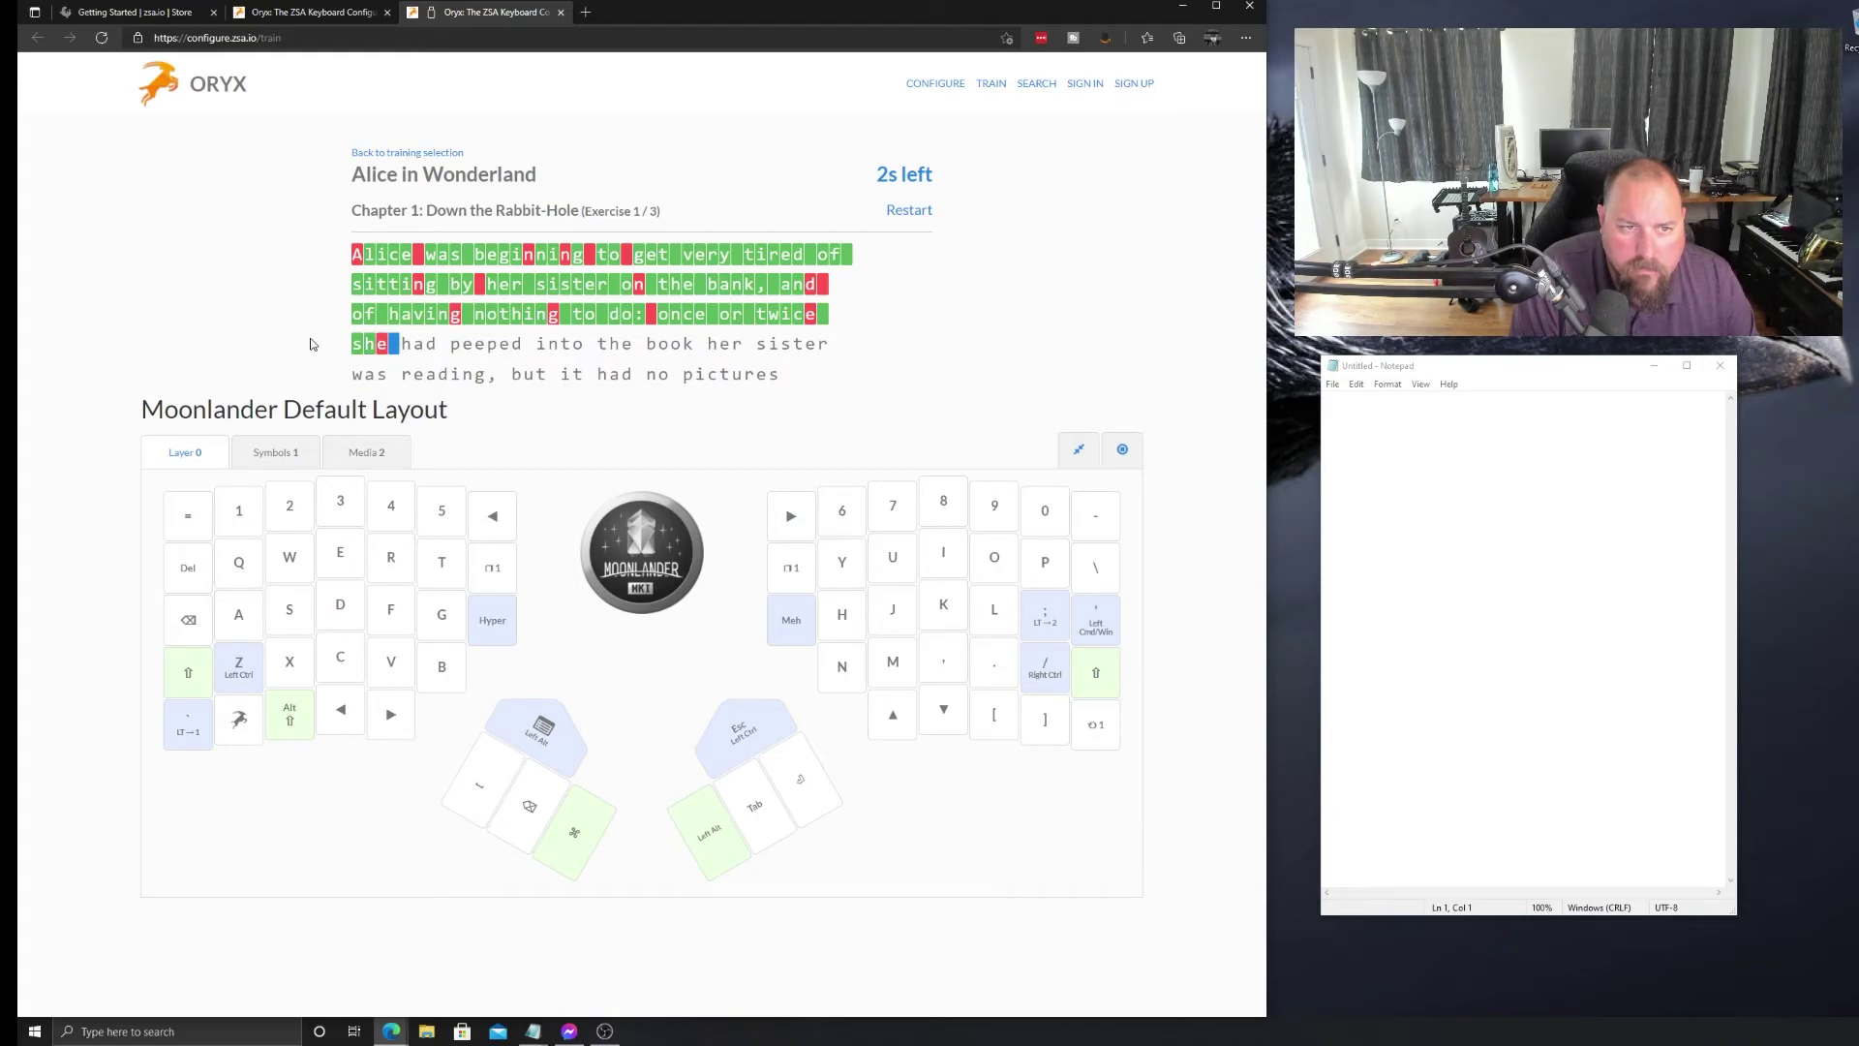
type(" had")
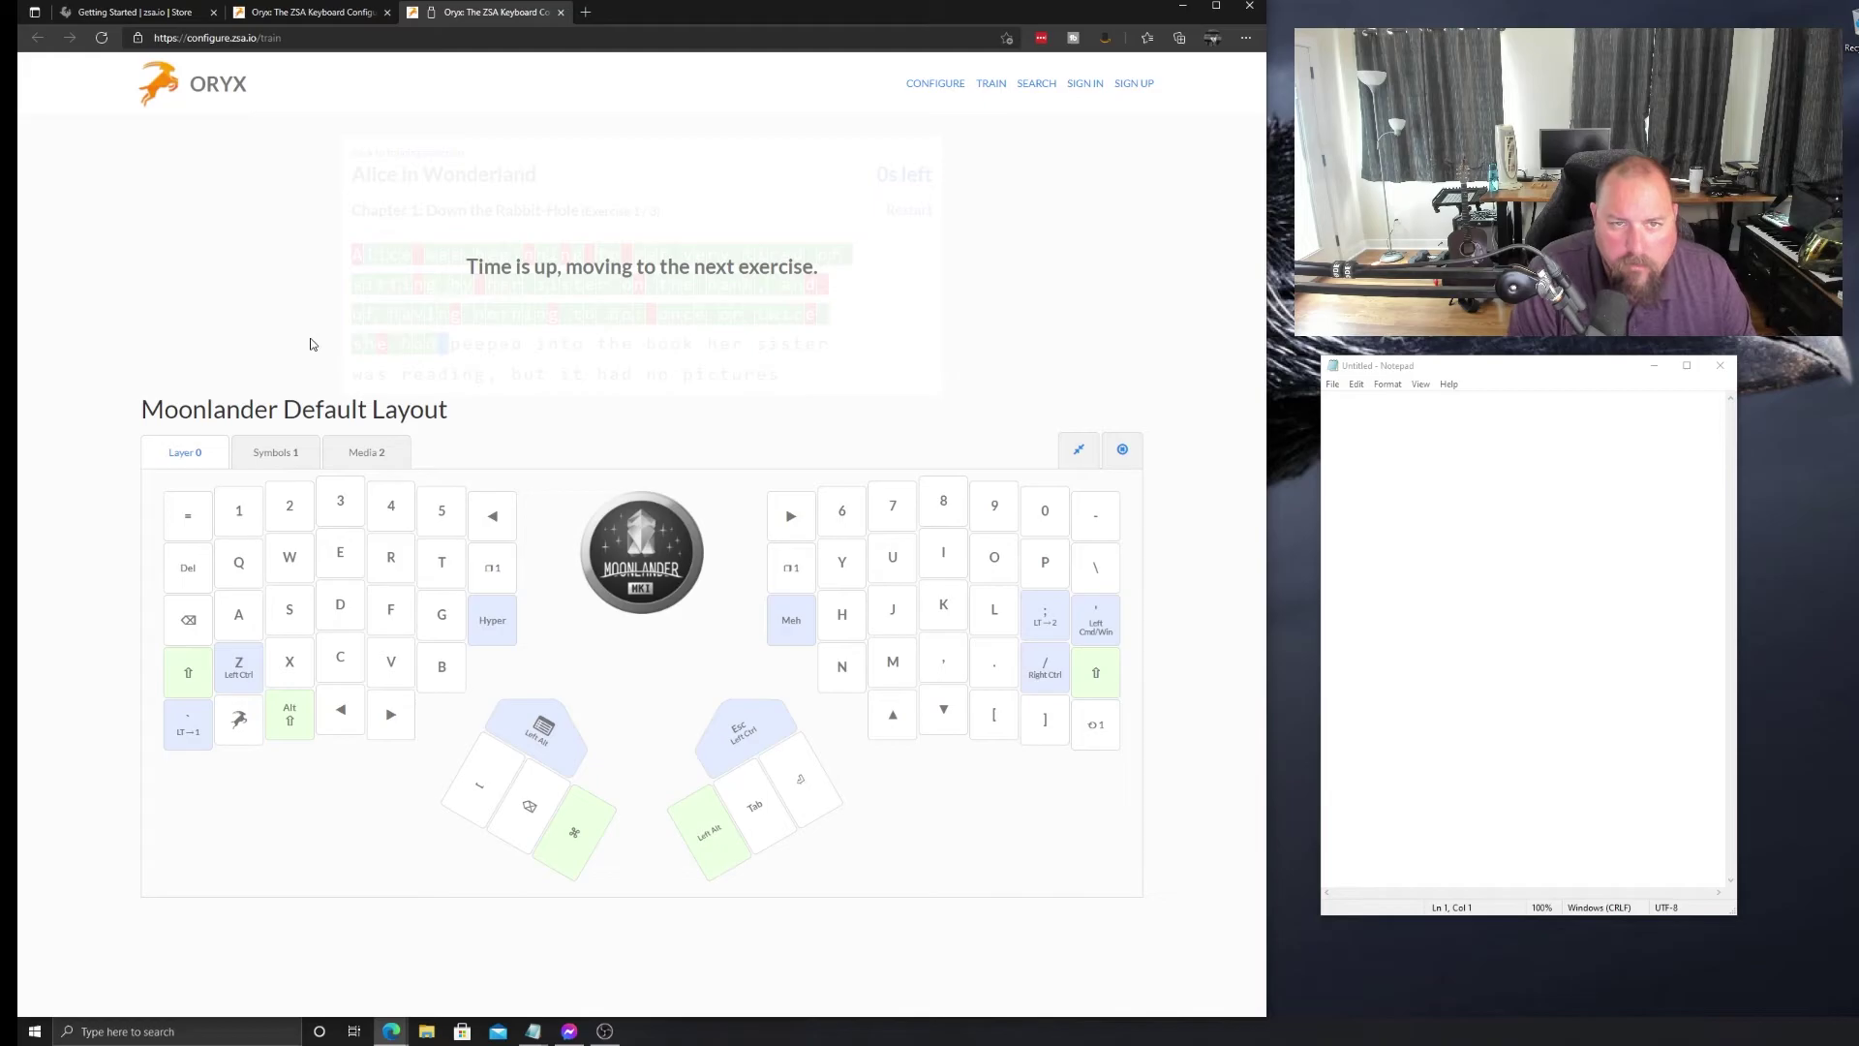
type("'W")
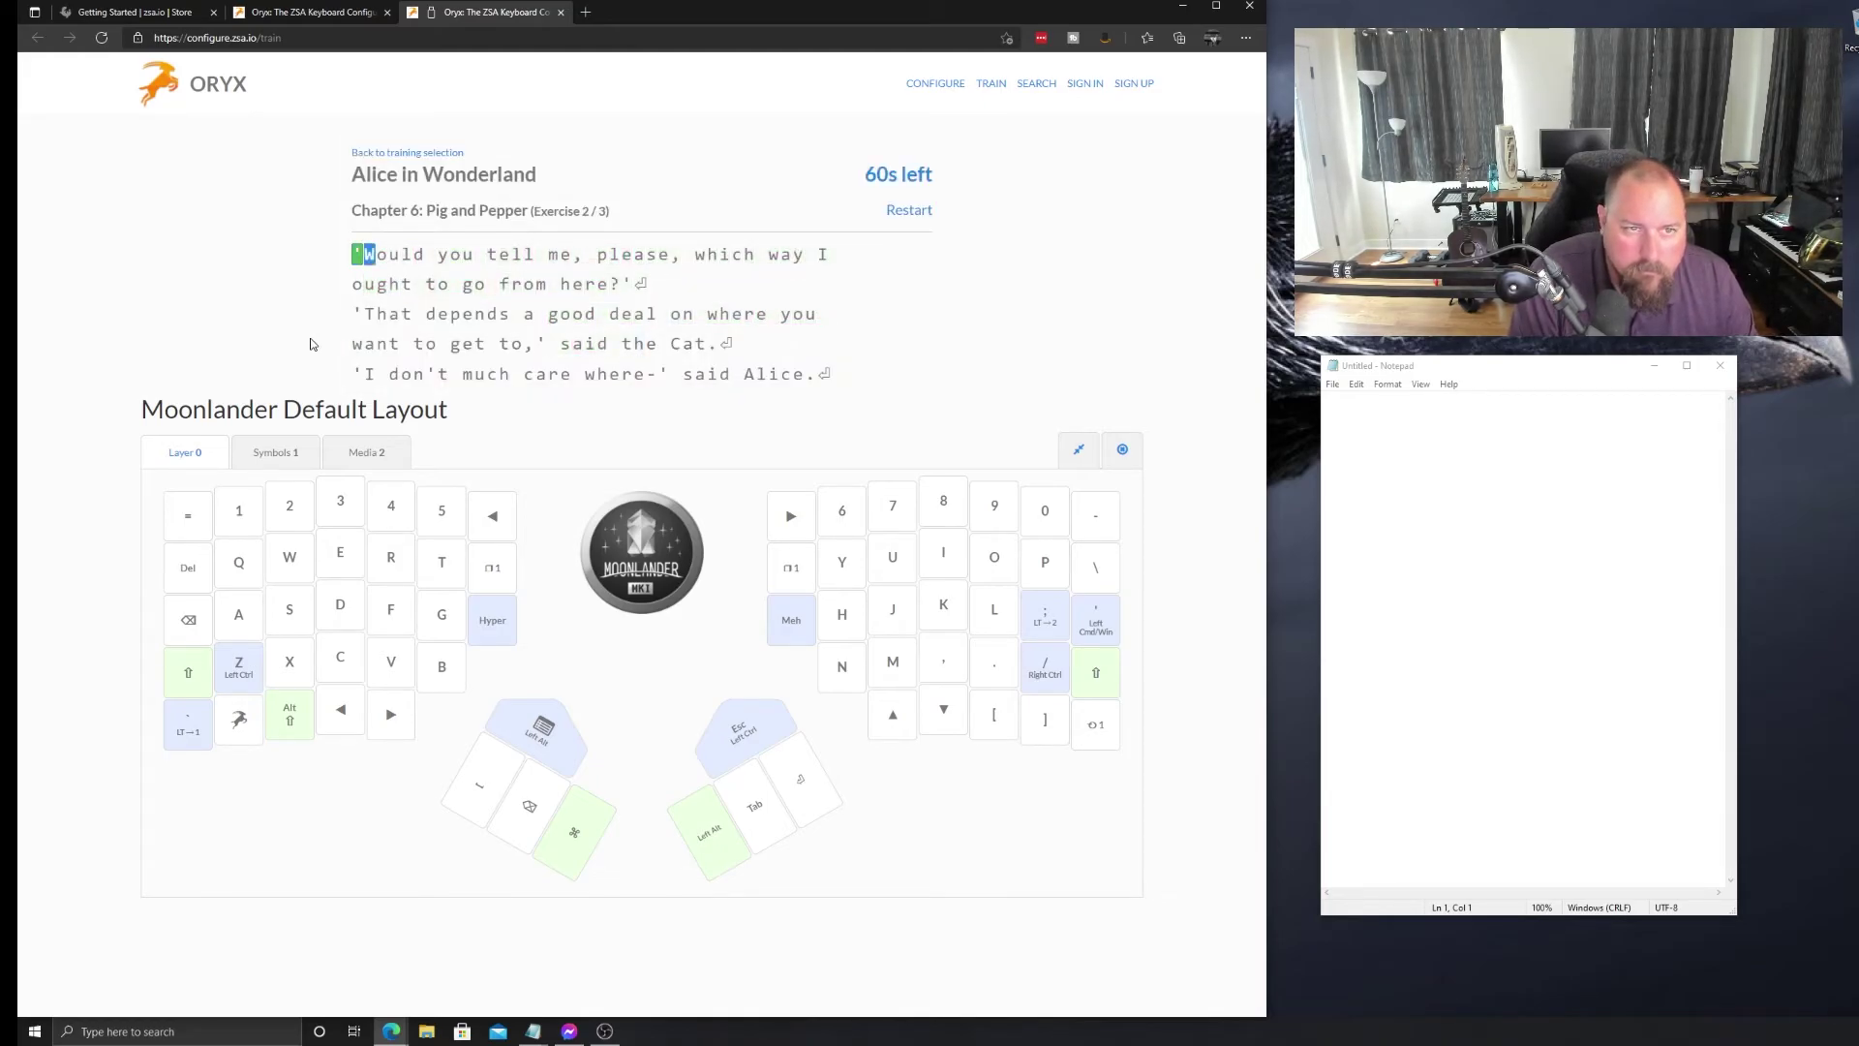
type("ould you ")
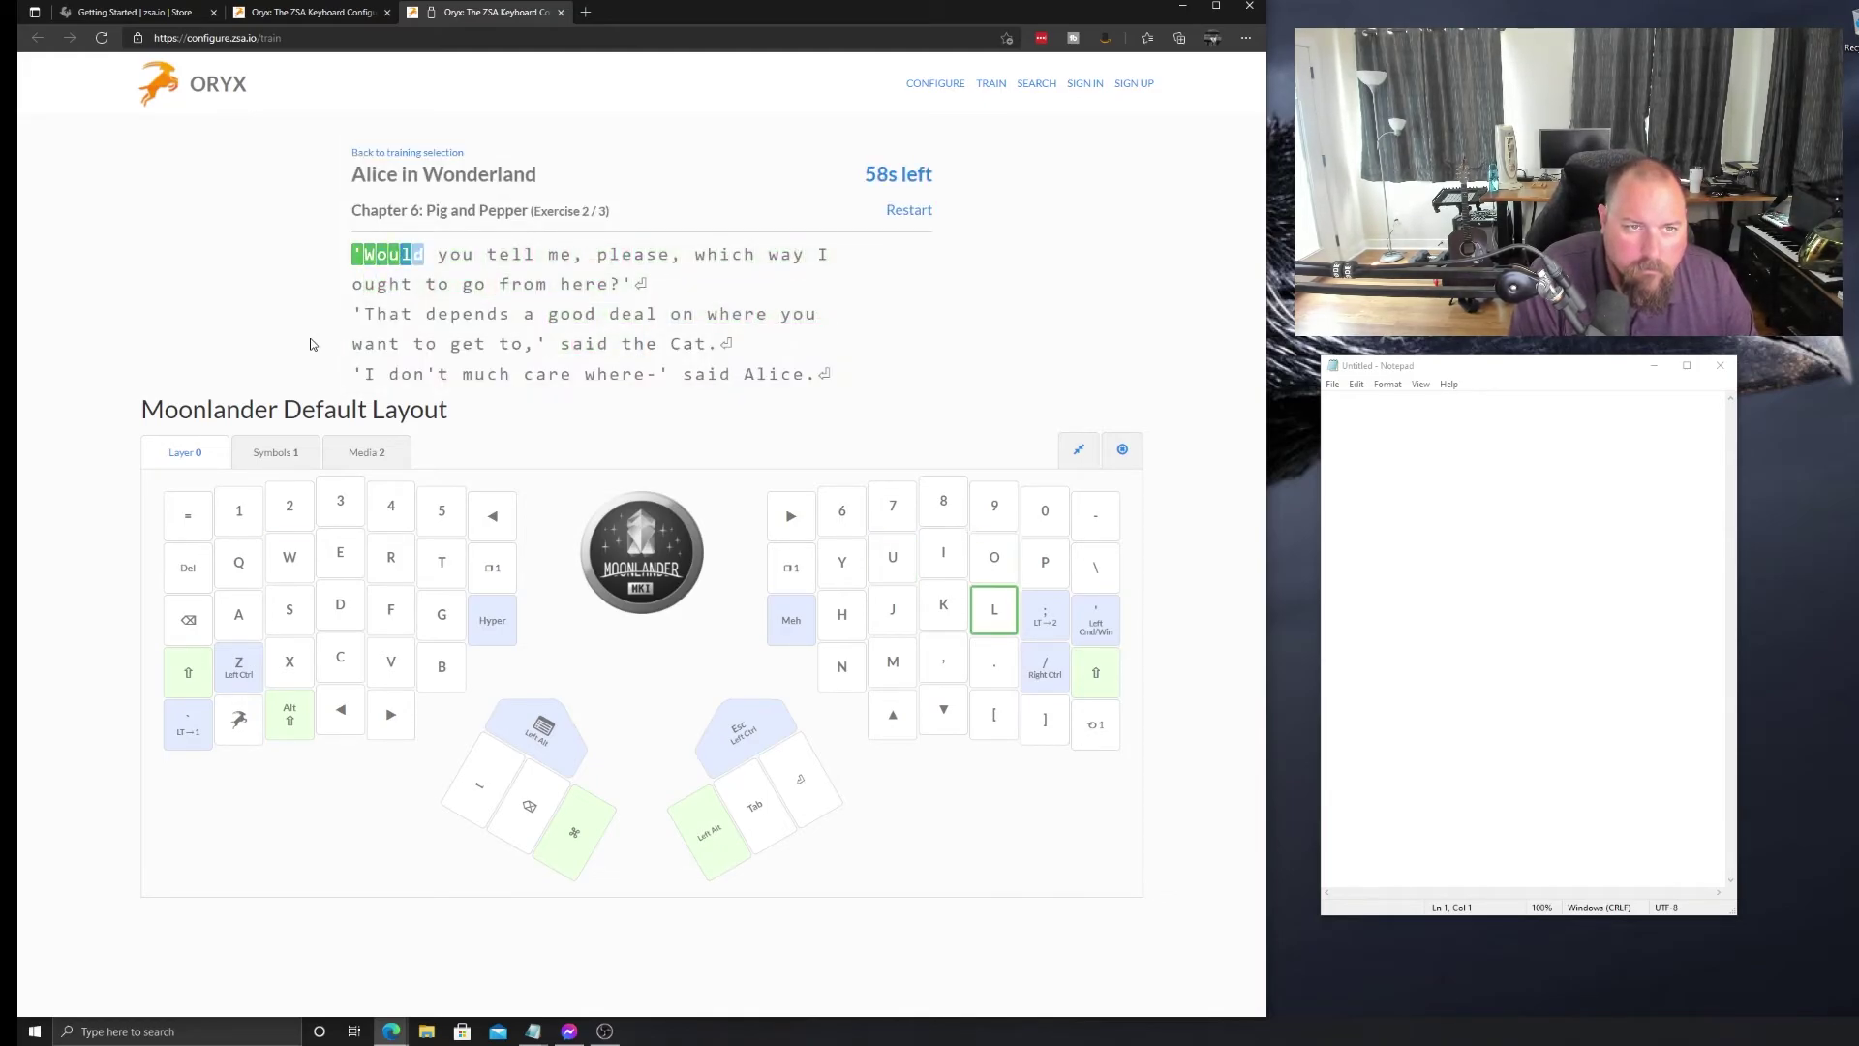
type("tell me, ")
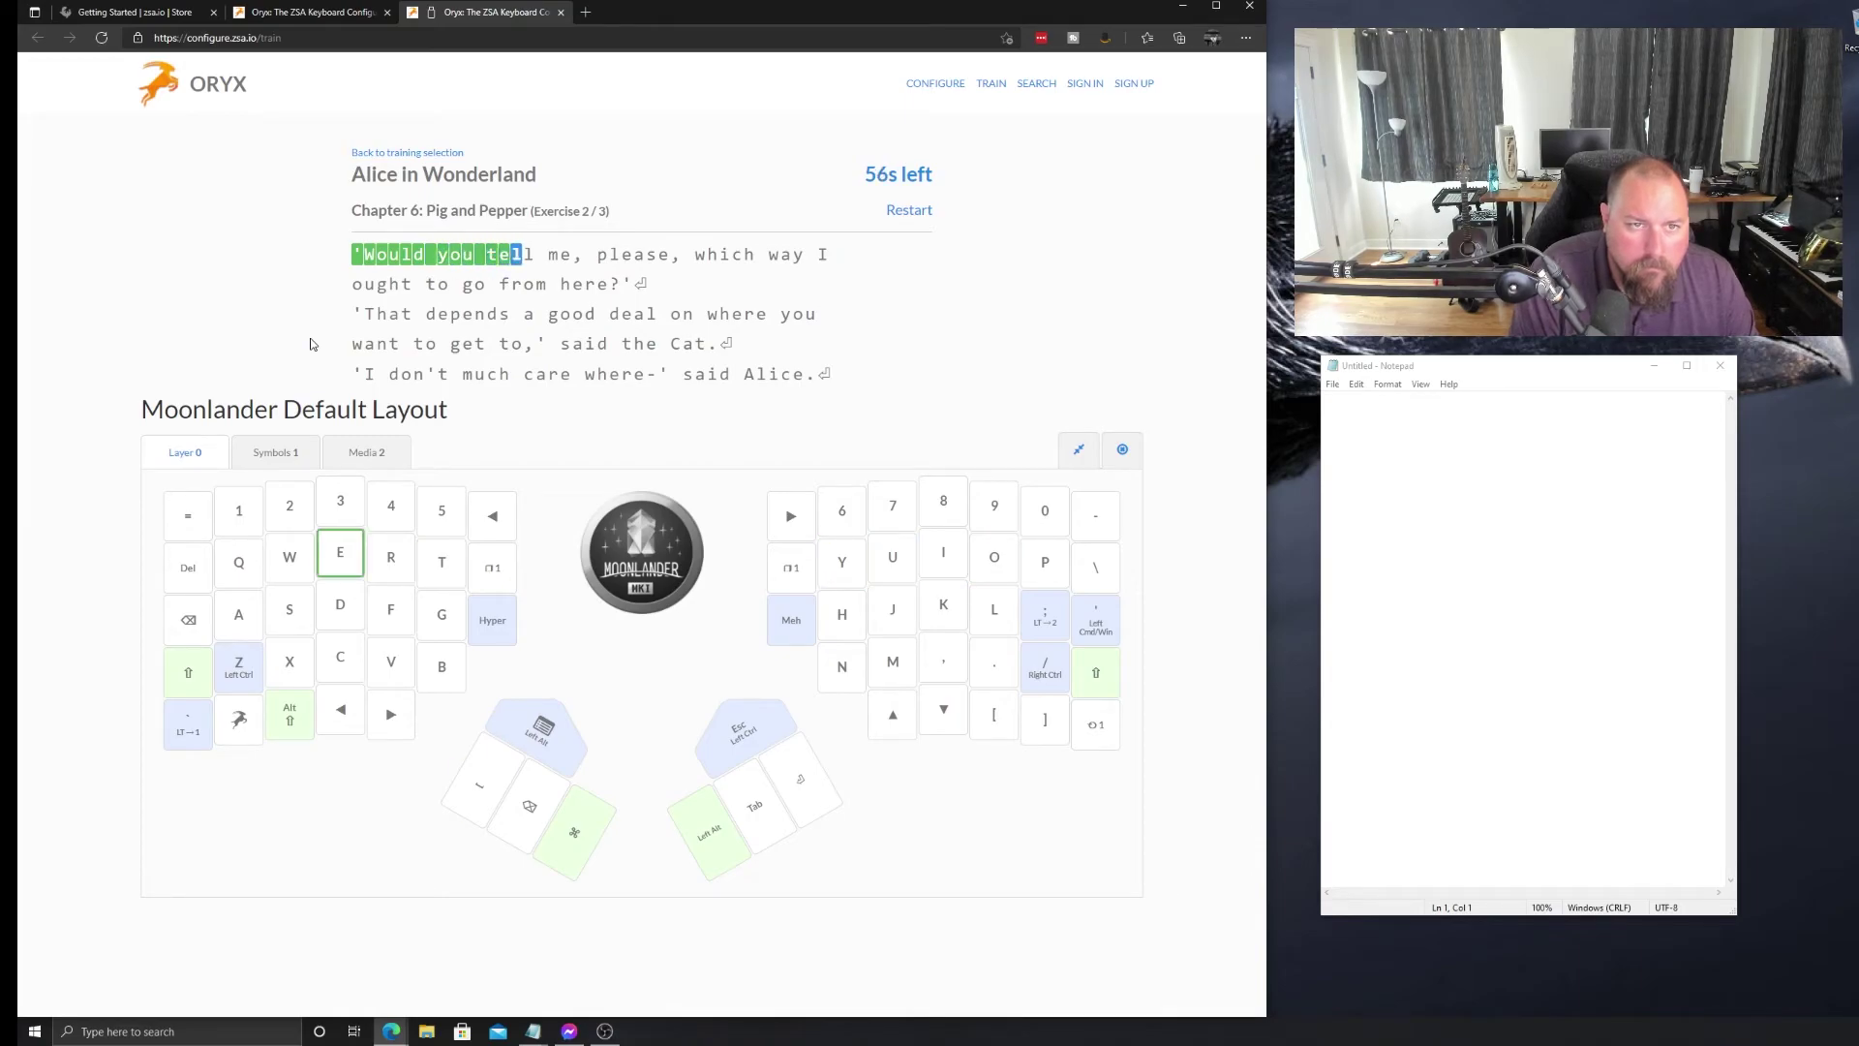
type("pl")
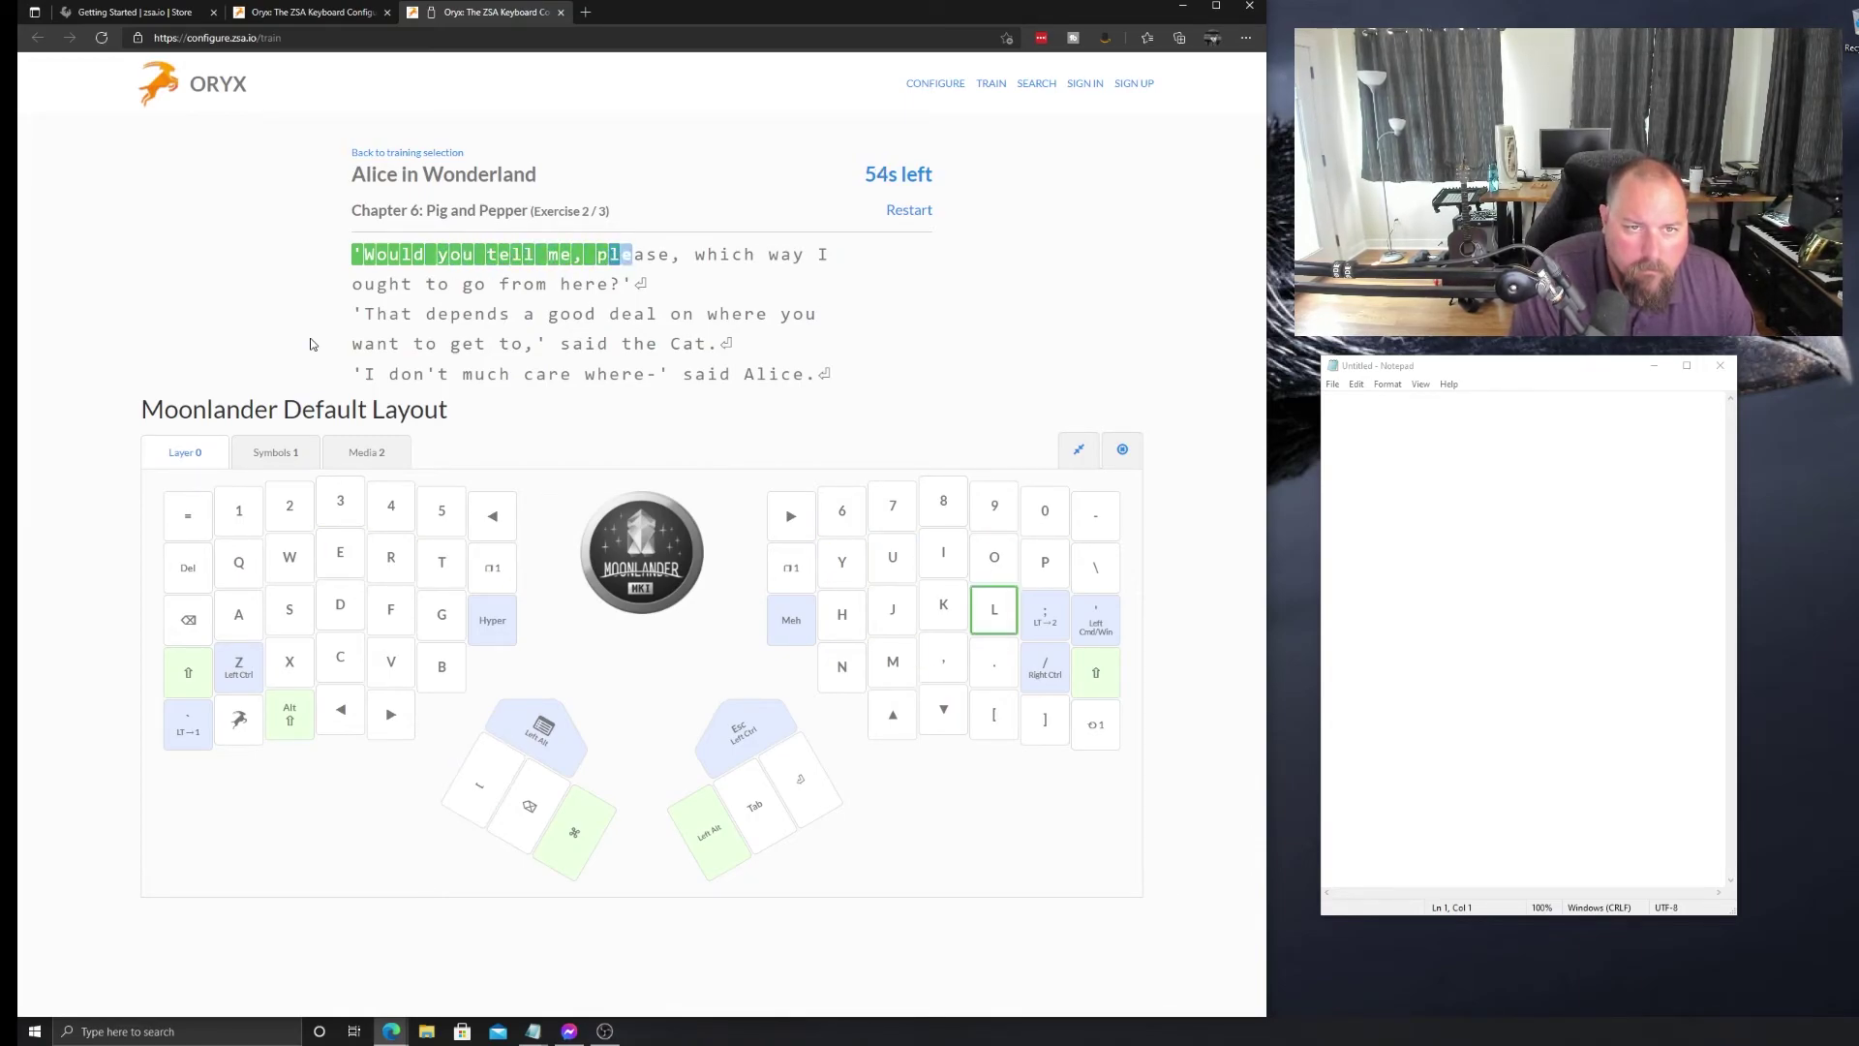
type("ease, which")
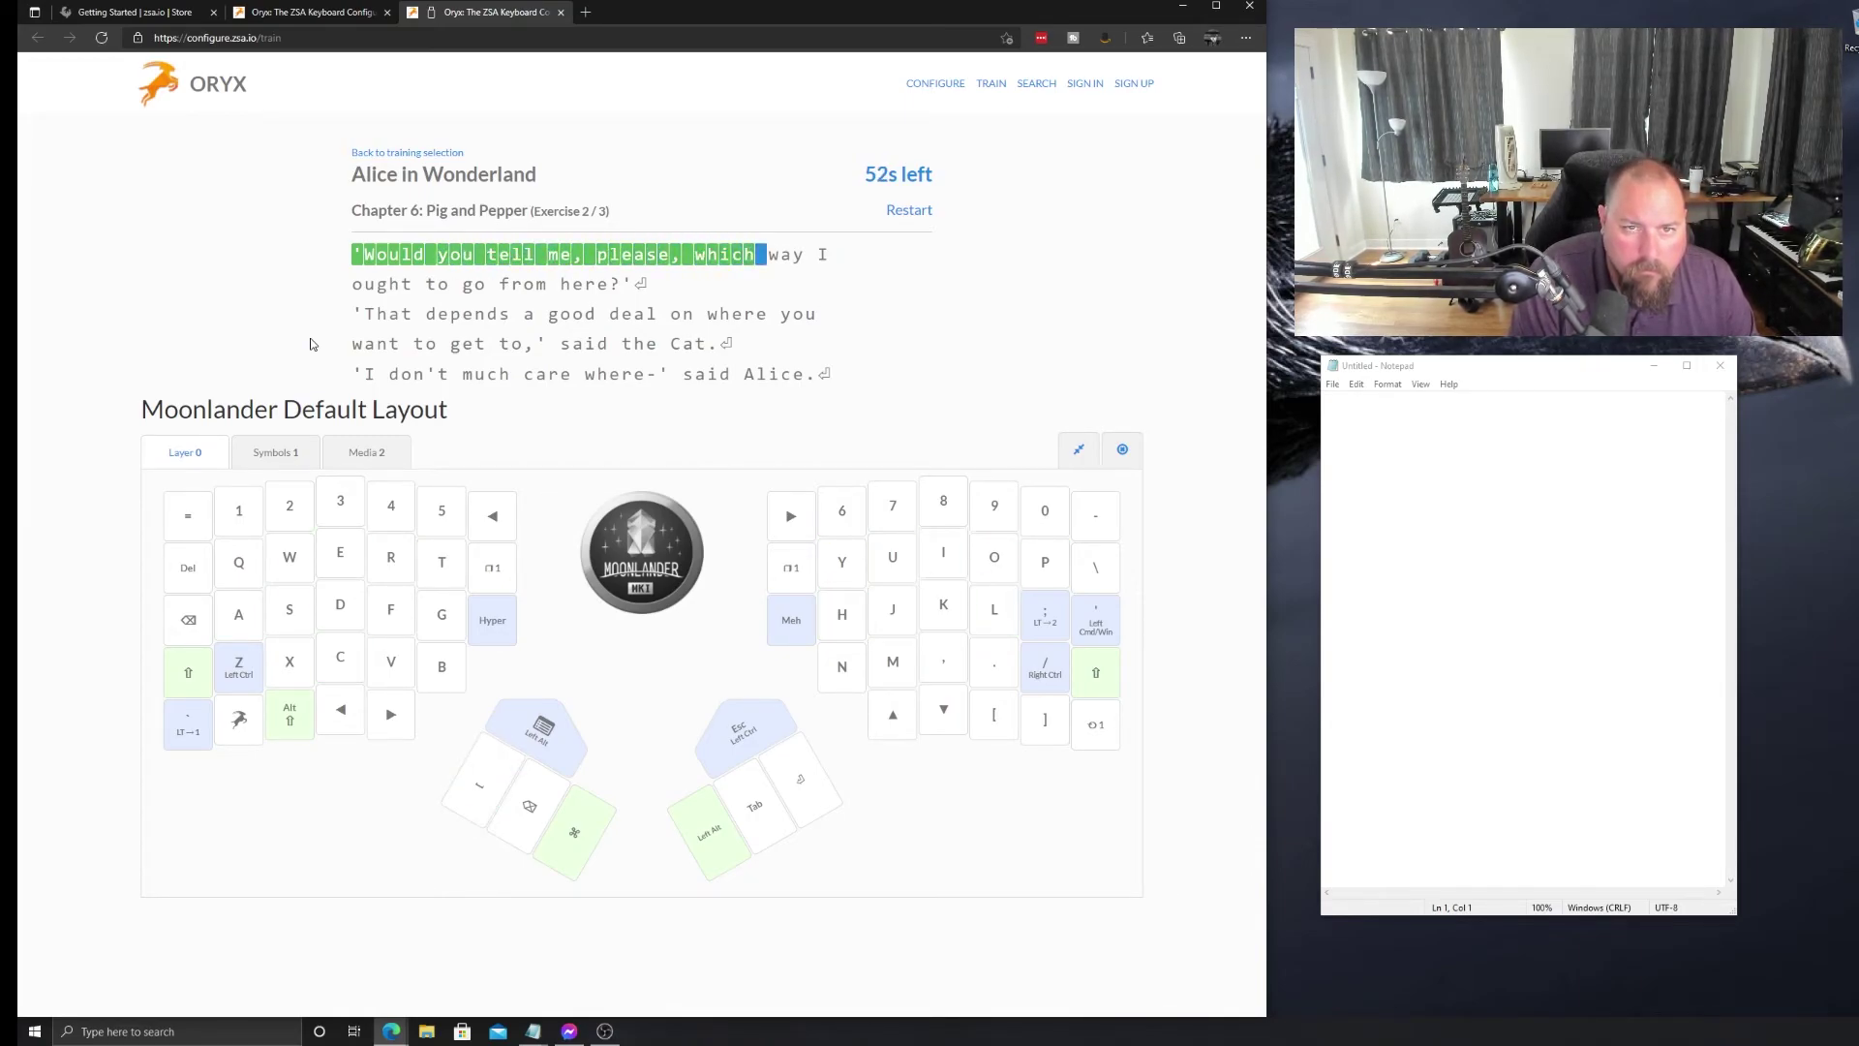
type(" way ")
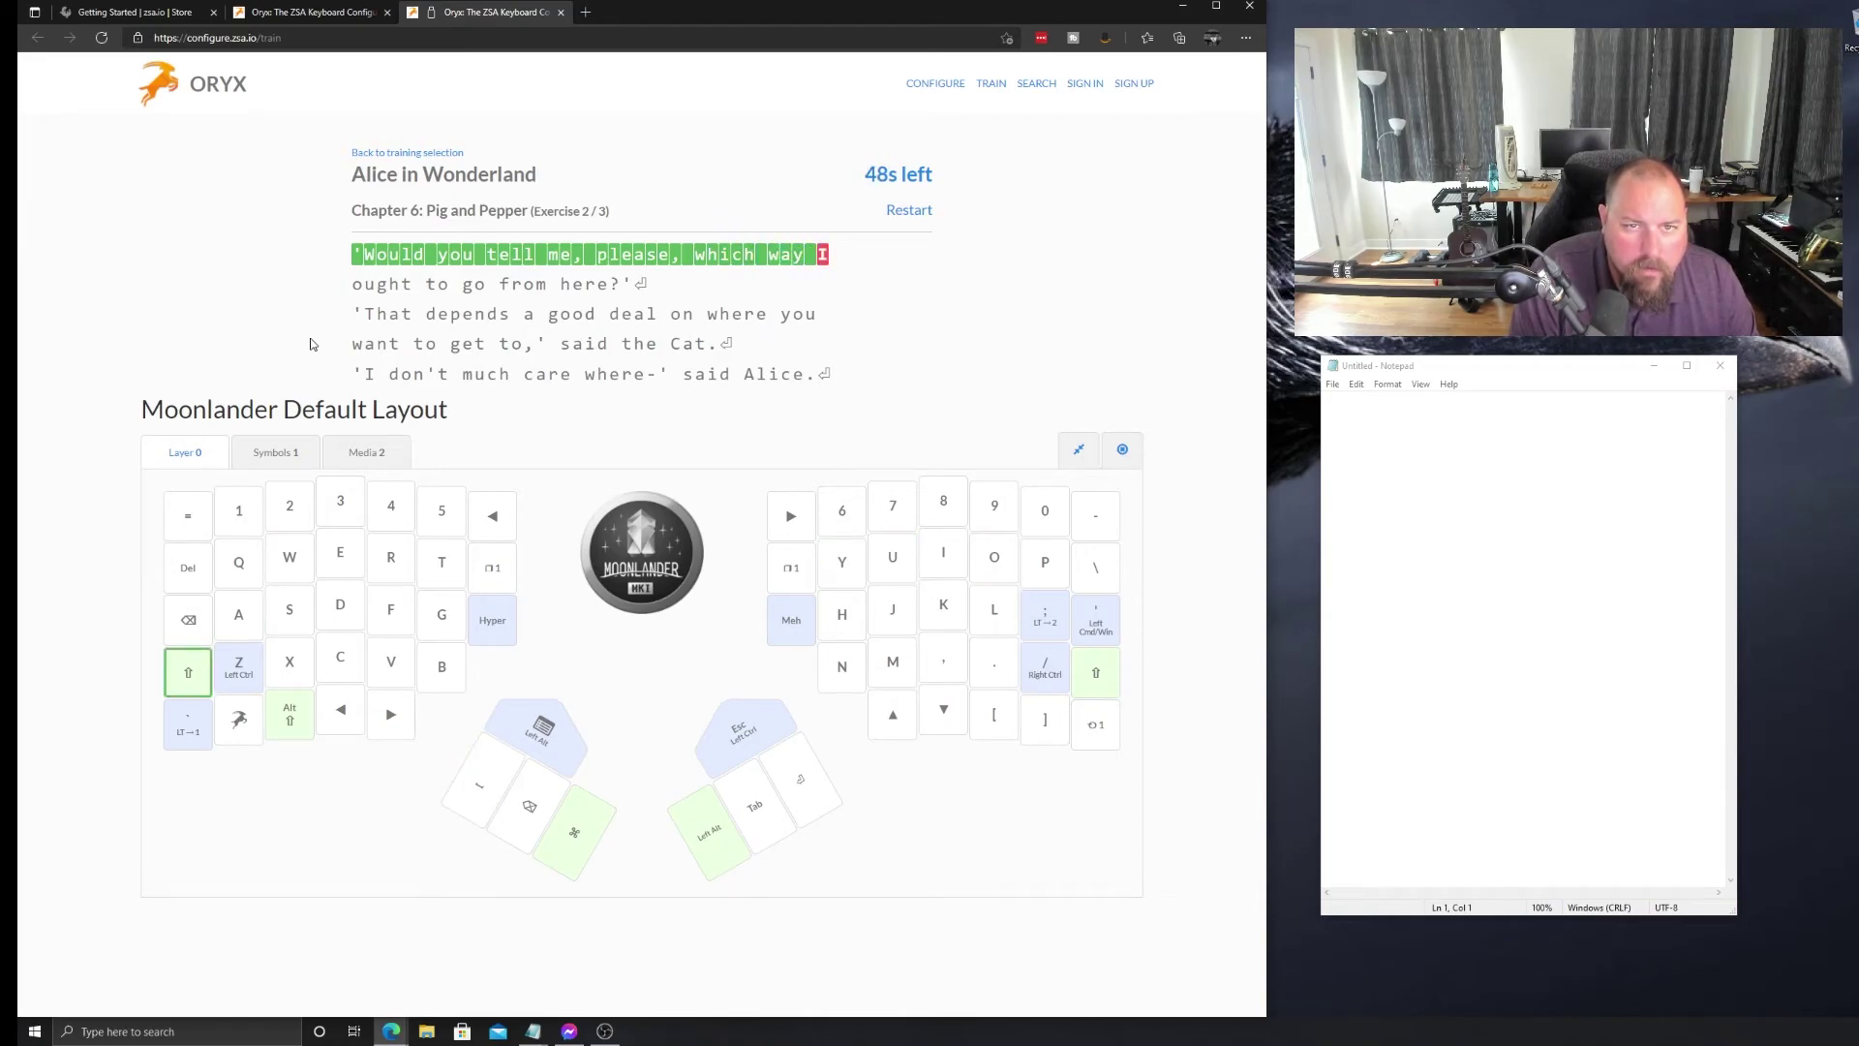
type("I ought ")
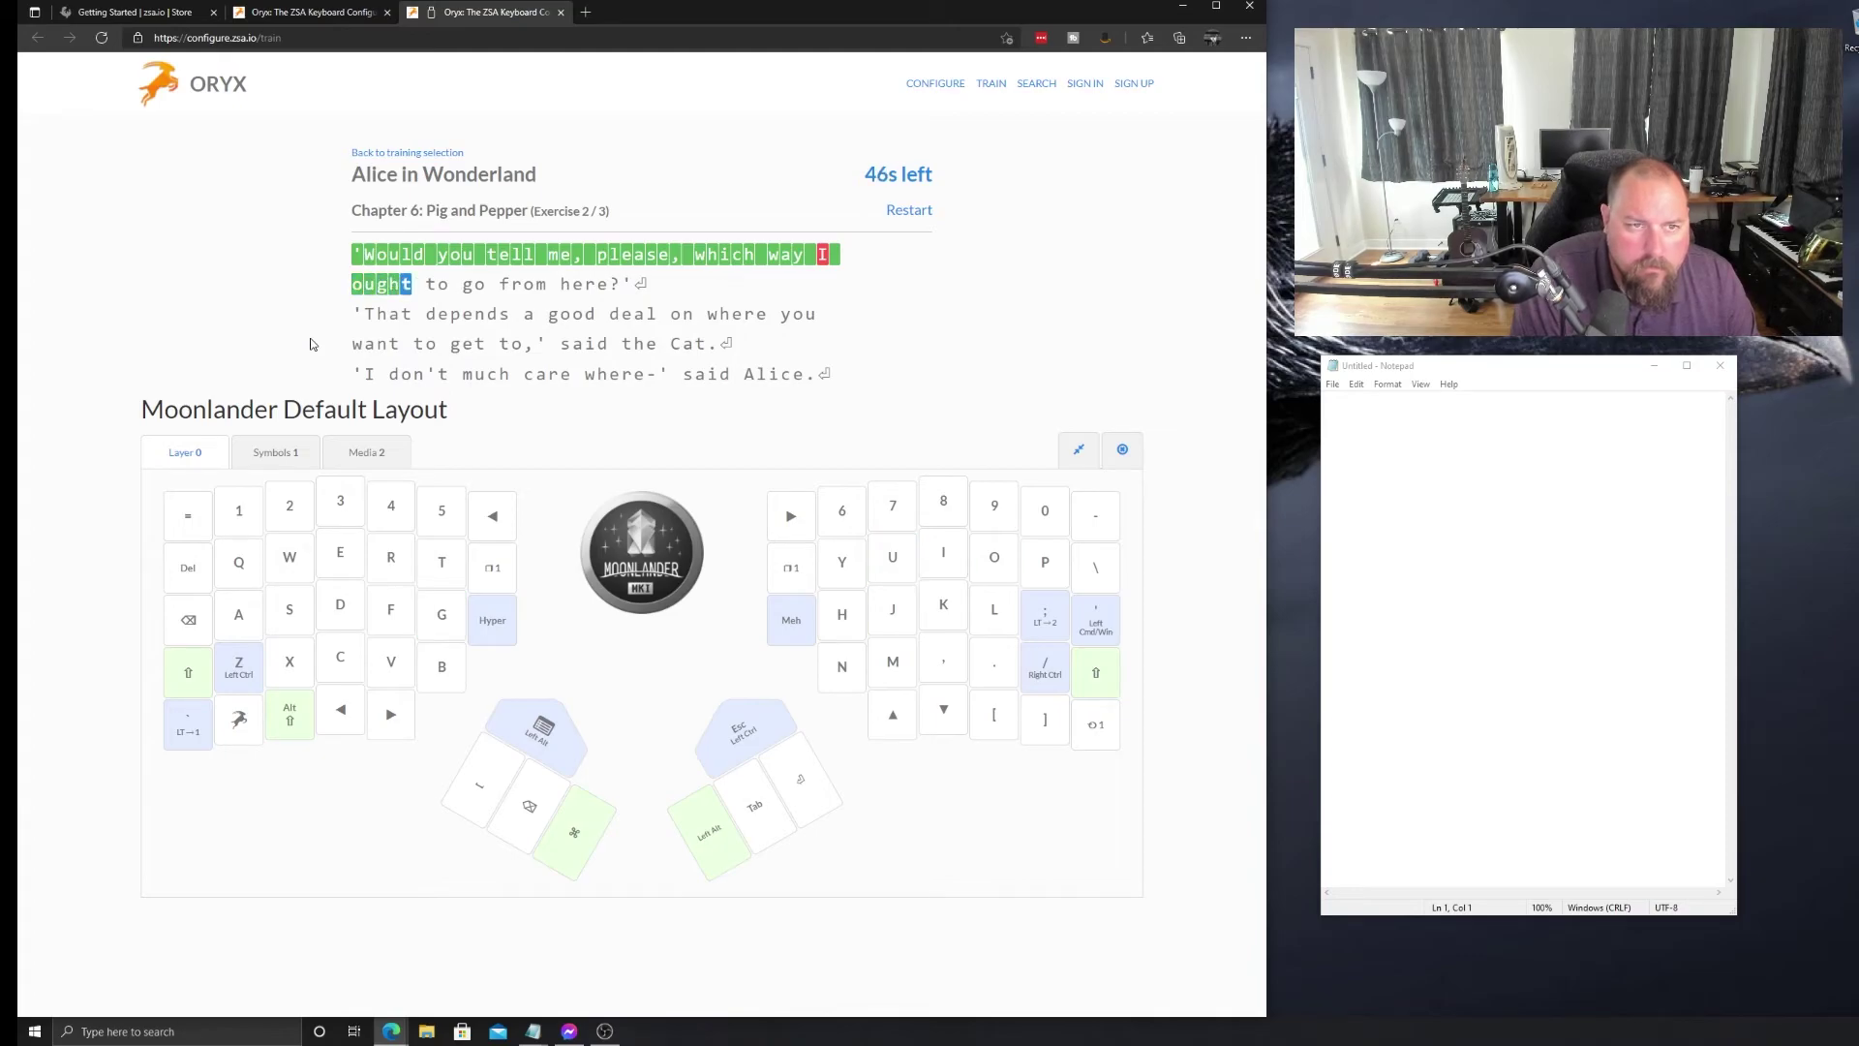
type("to go fr")
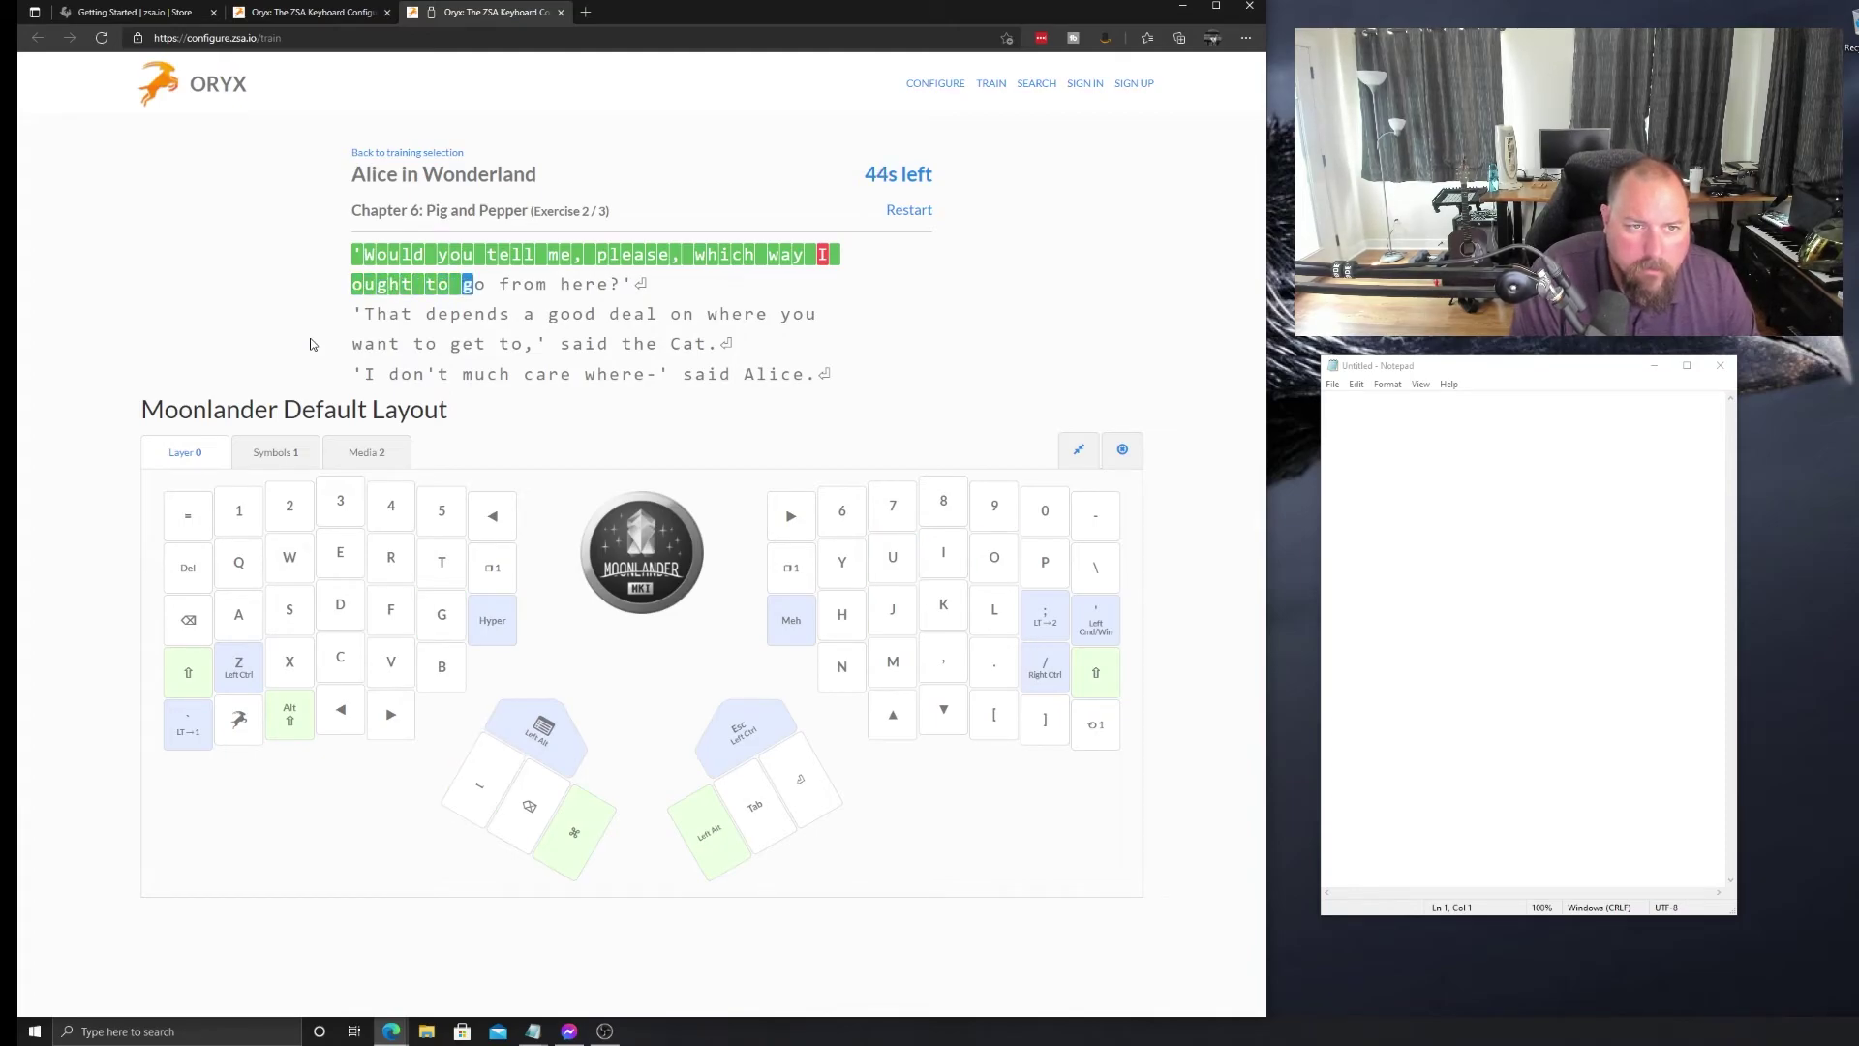
type("on")
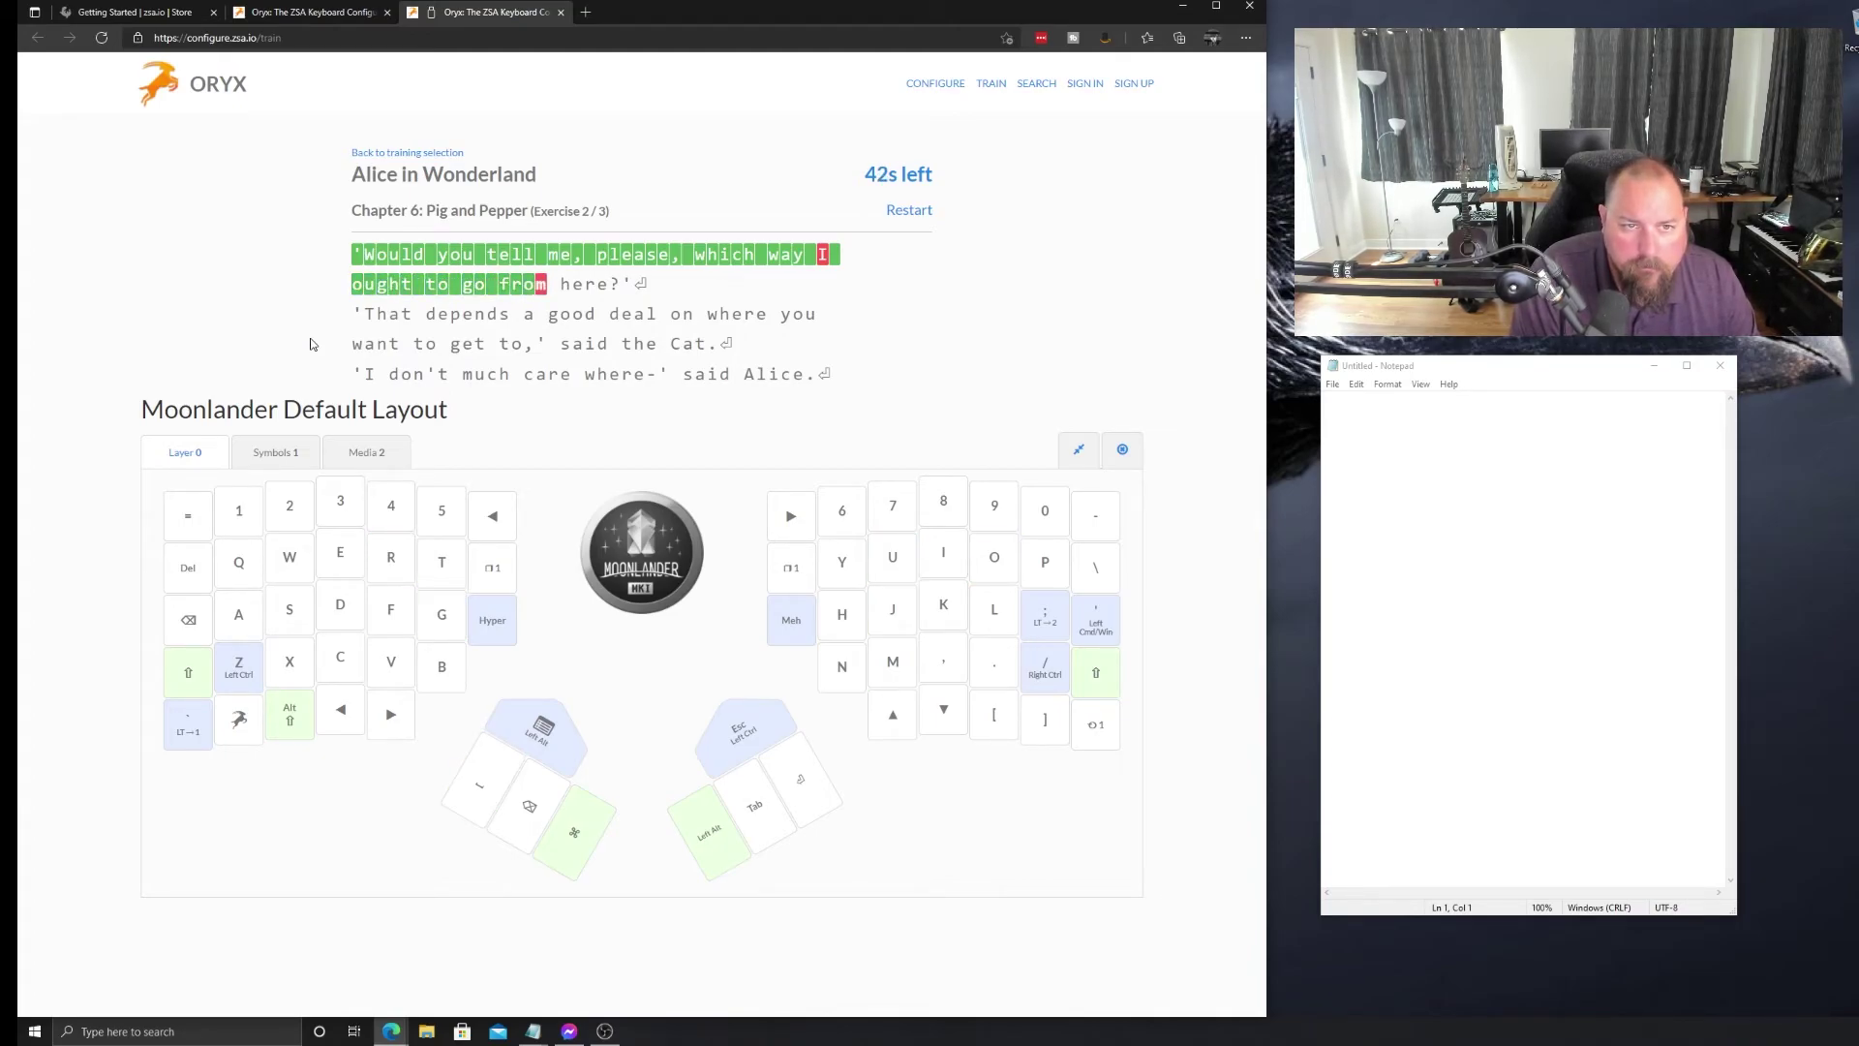
type(" her")
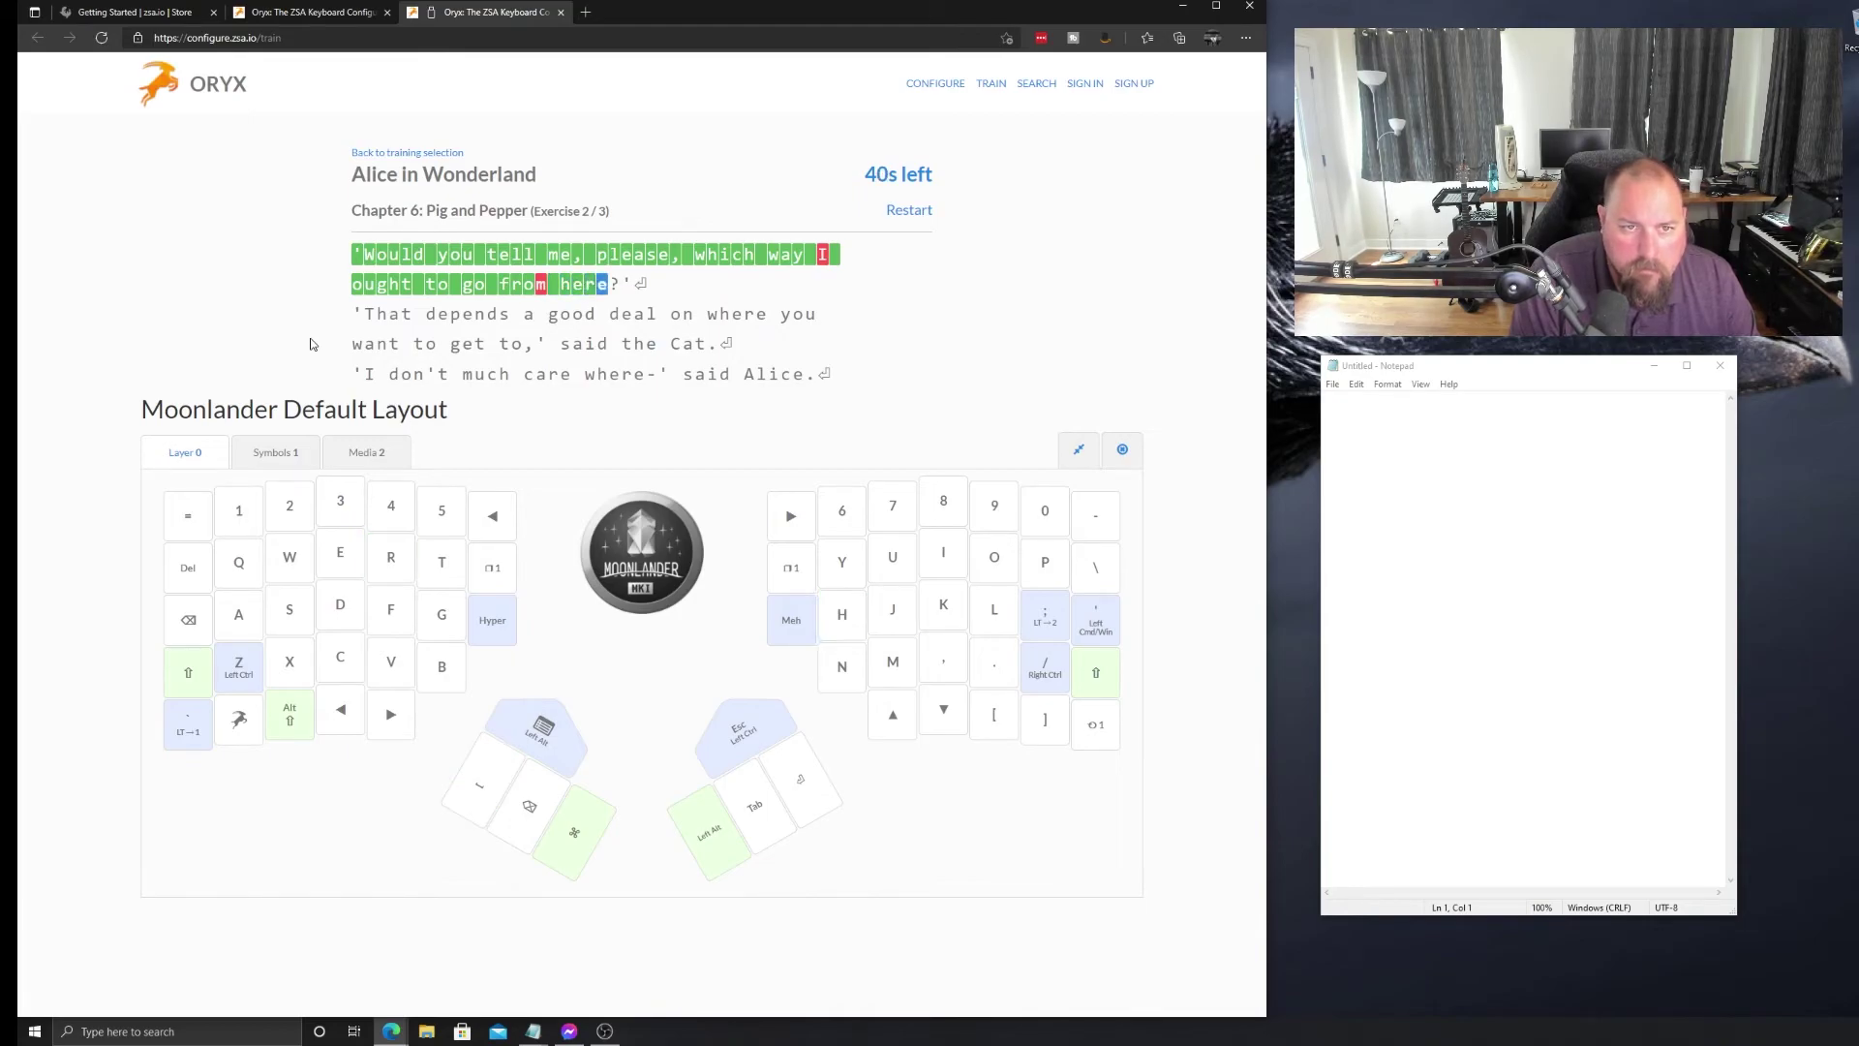
type("e?'")
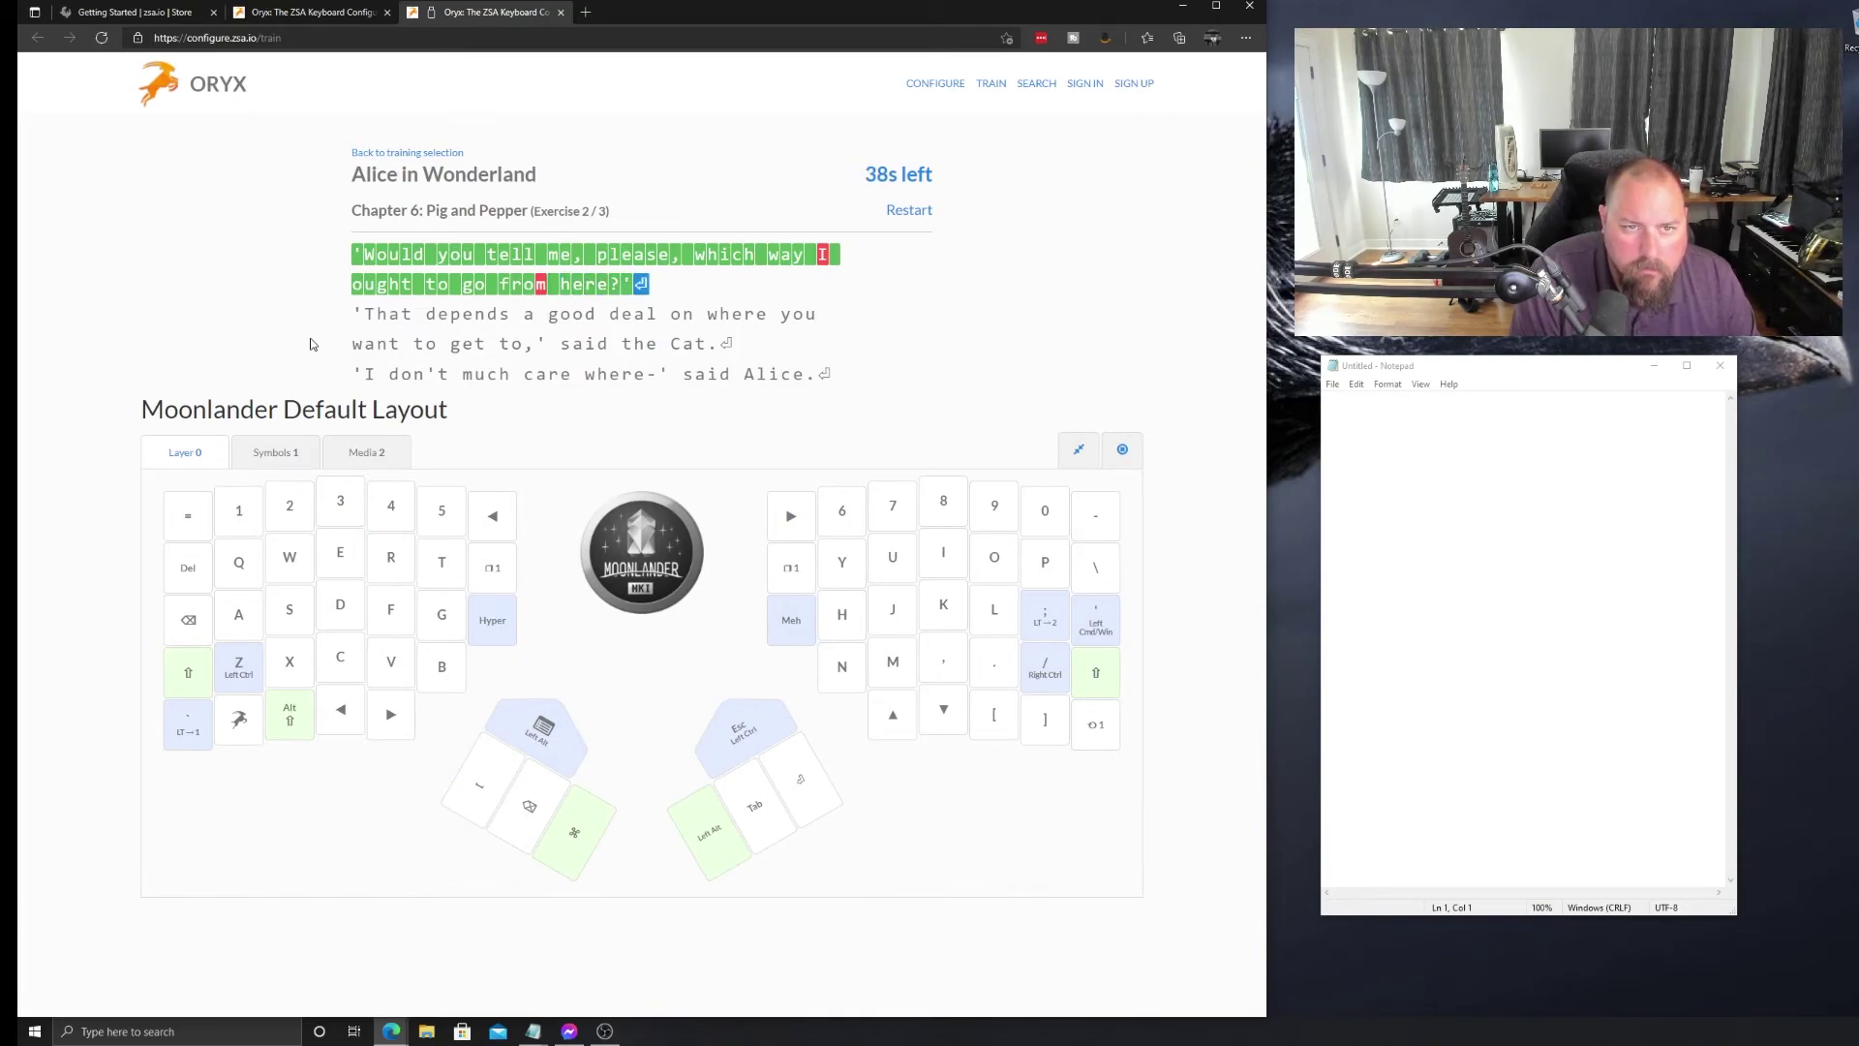
Type the Cat's and Alice's Pig and Pepper lines, ending each line, until time expires
key("Return")
type("'")
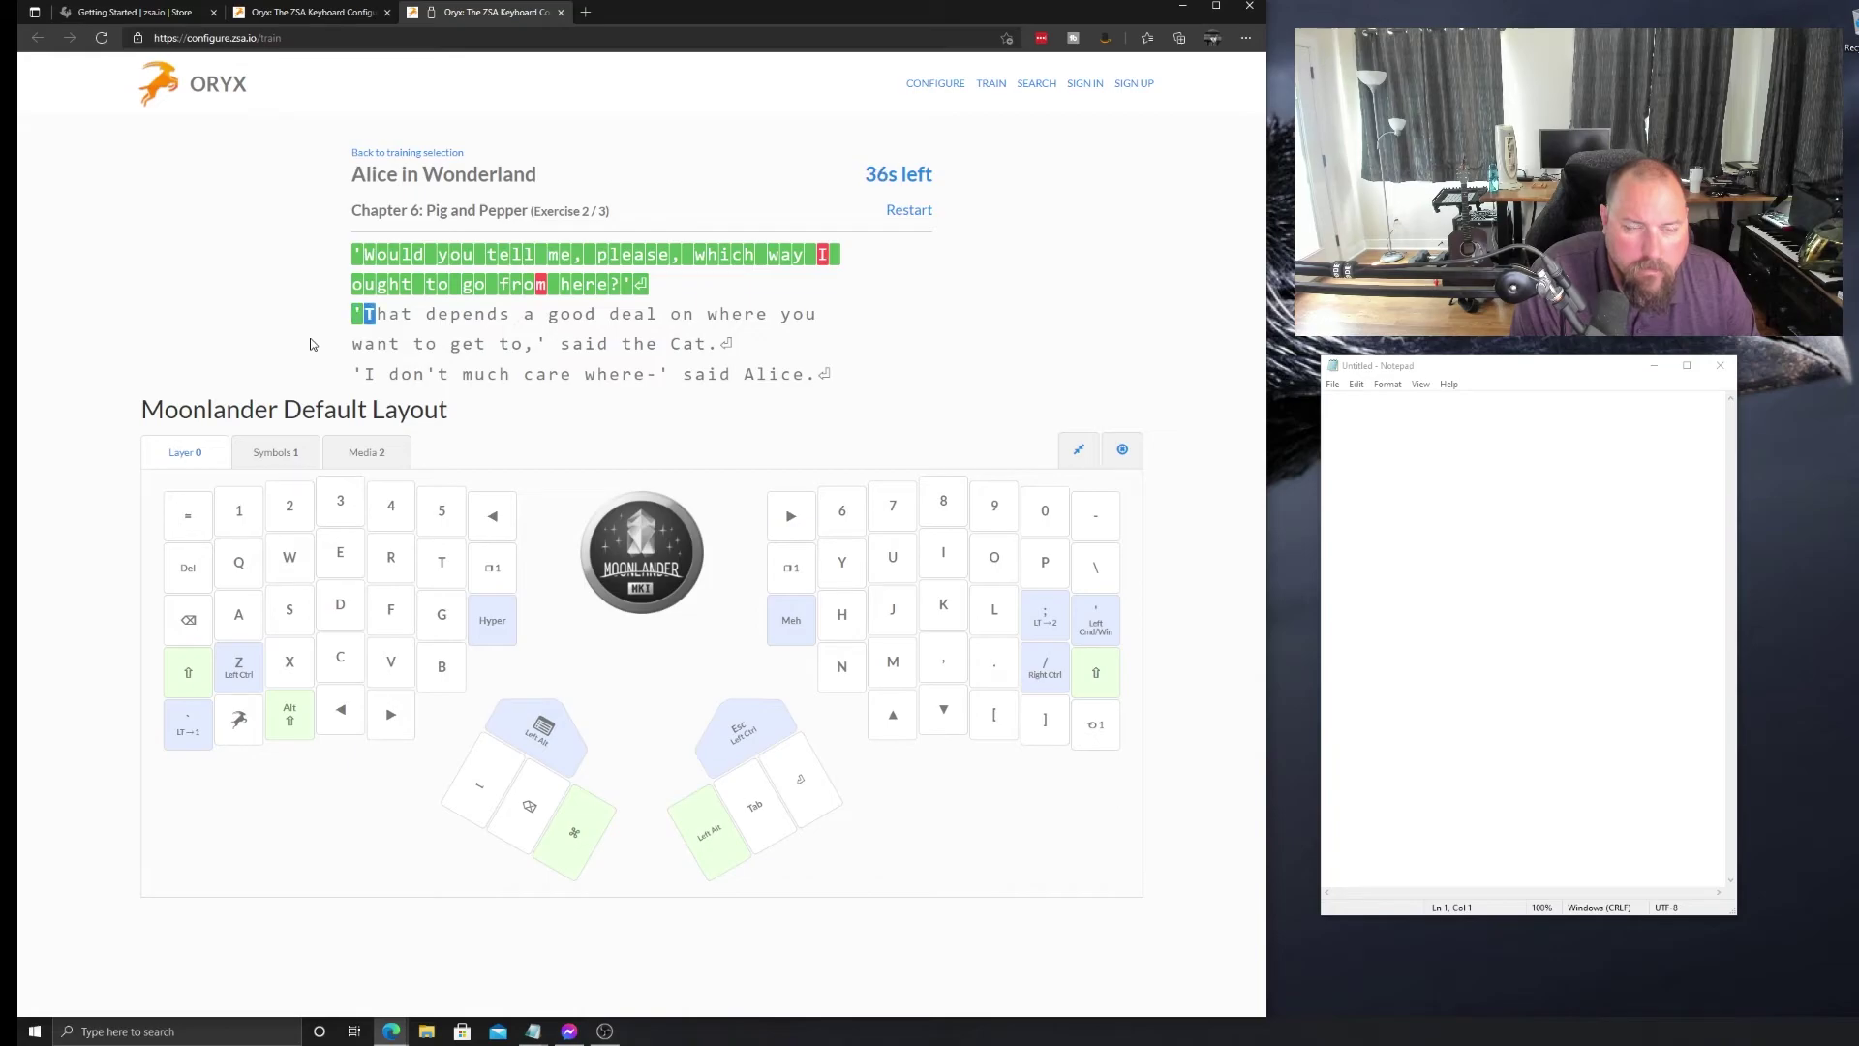
type("That depe")
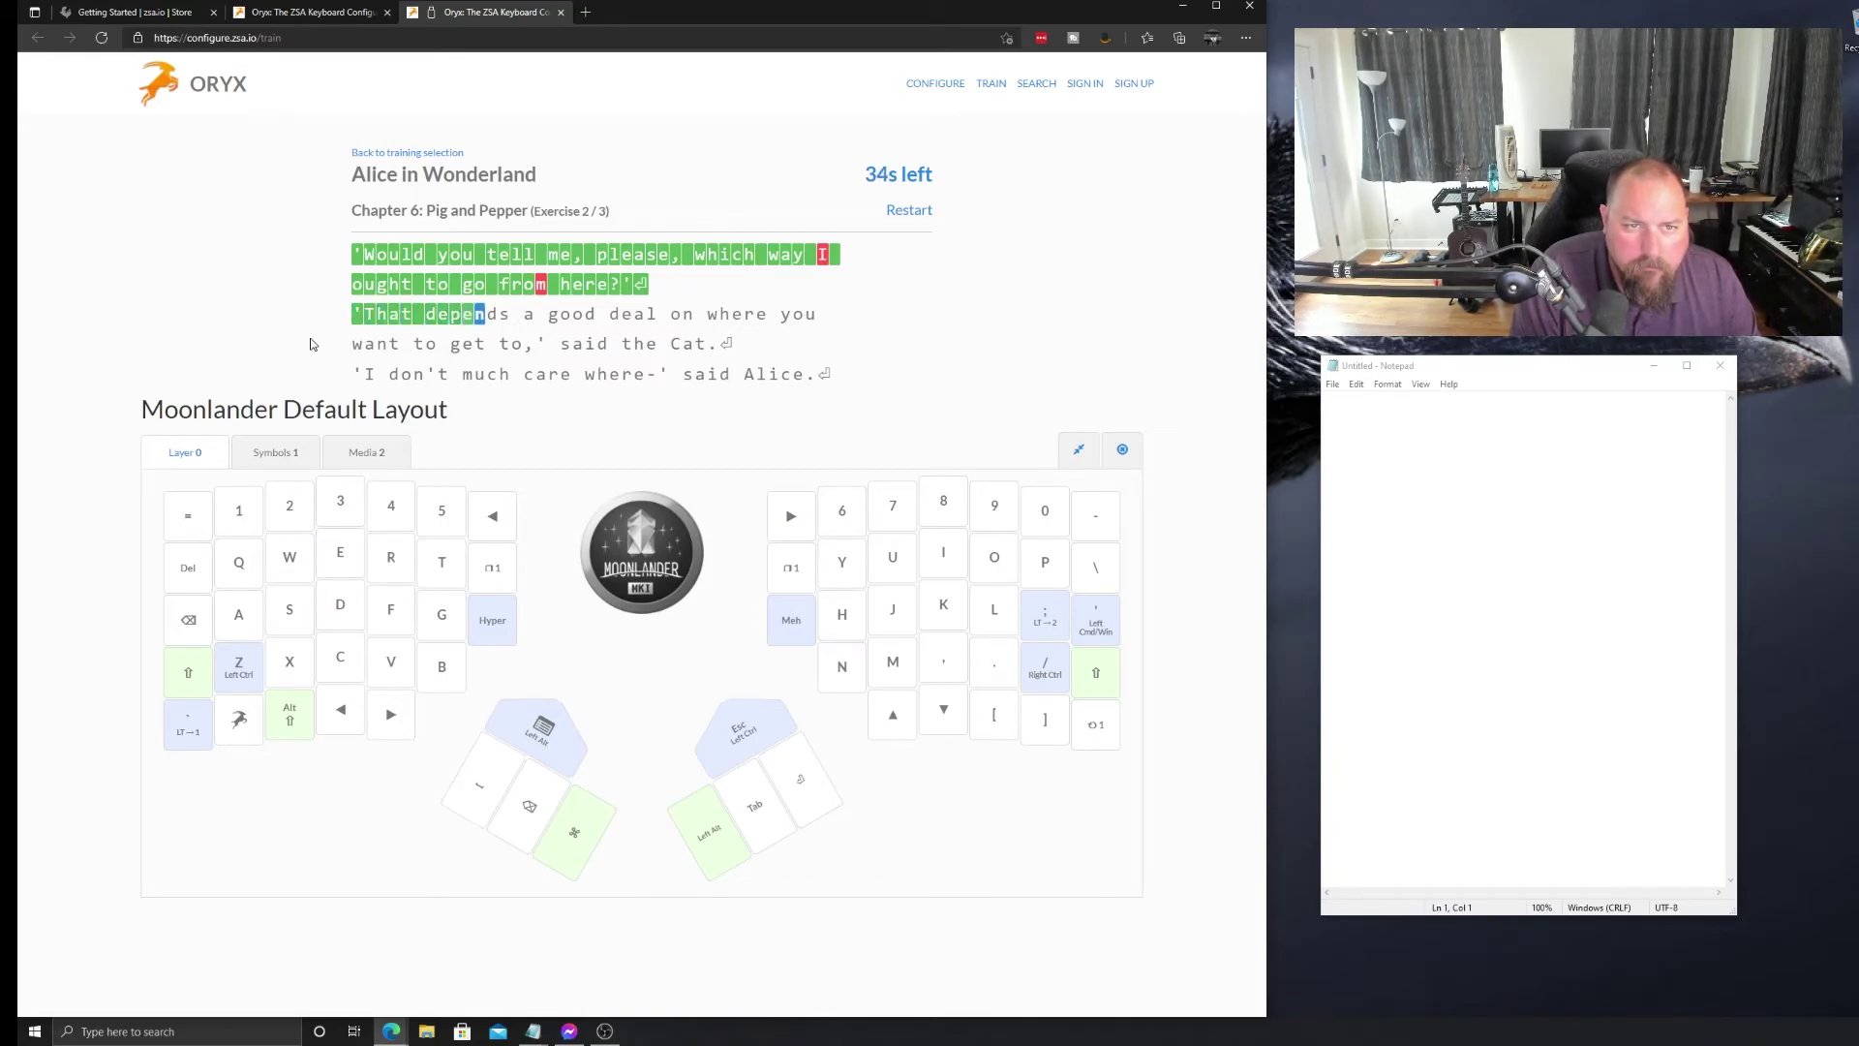
type("nds a good deal")
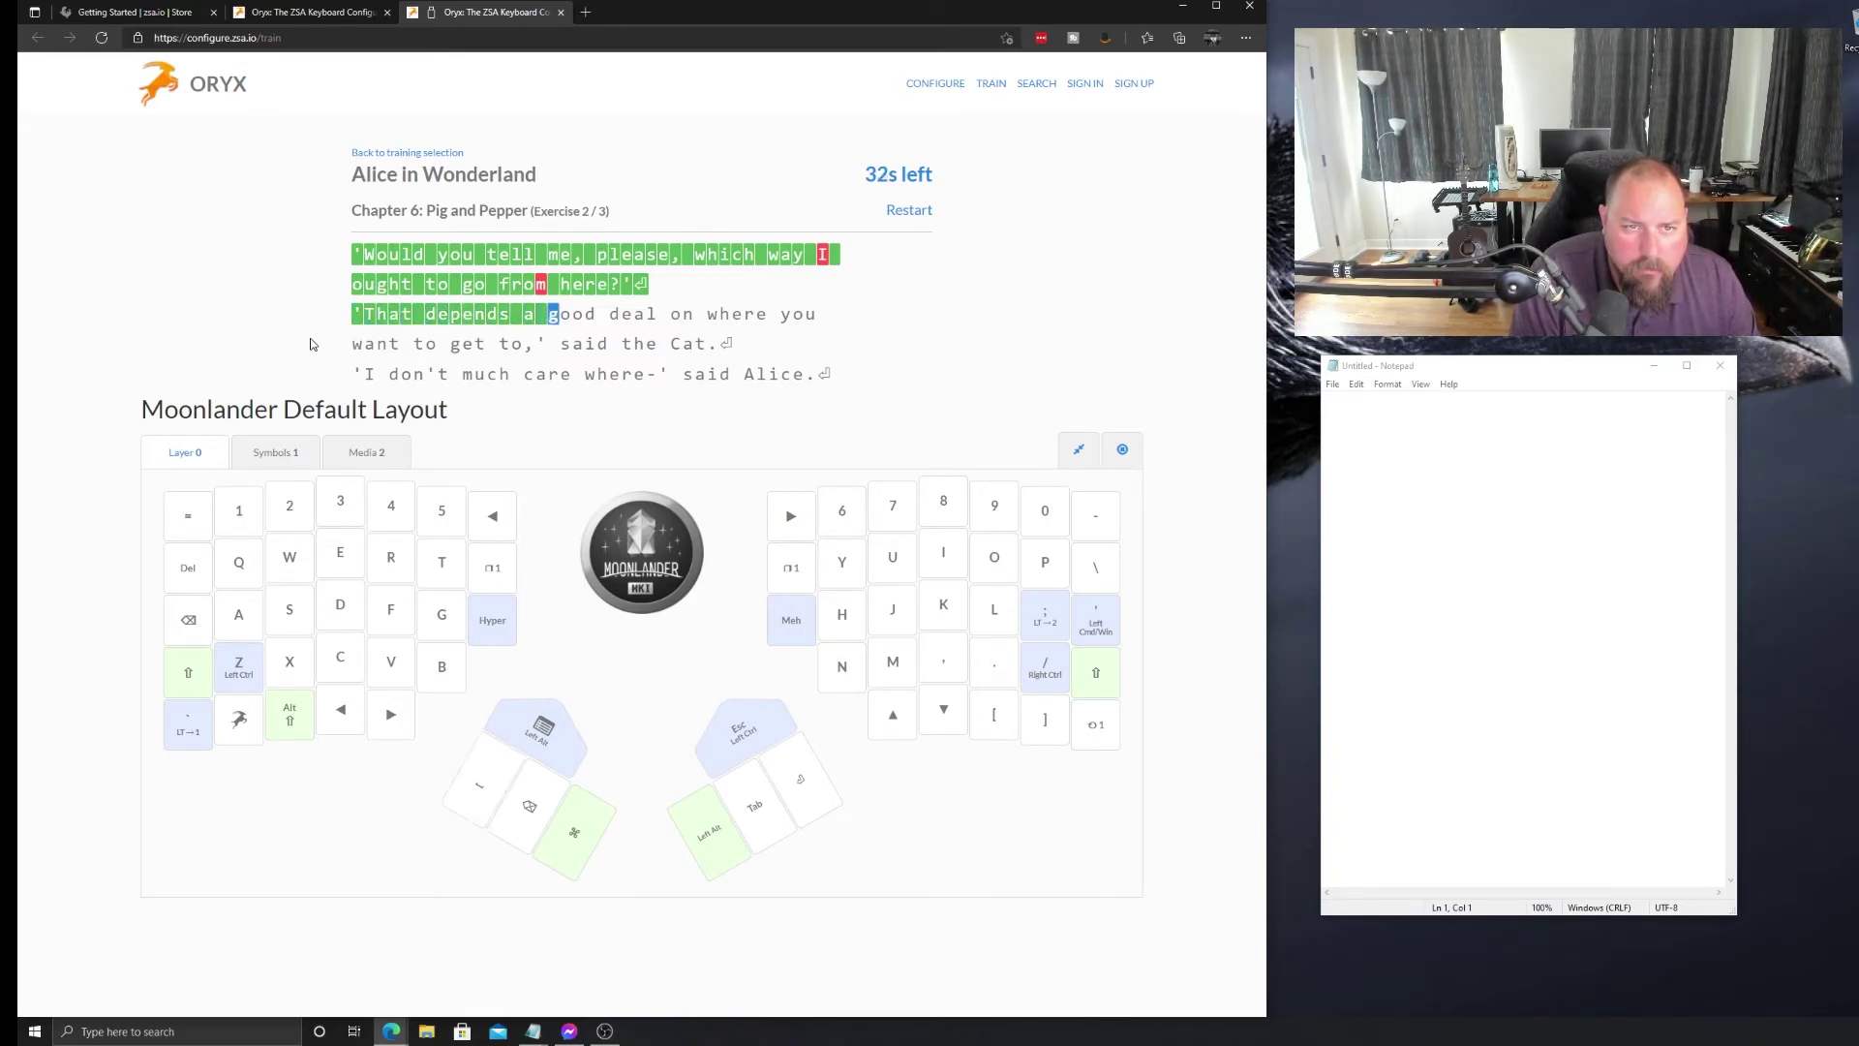
type(" on where y")
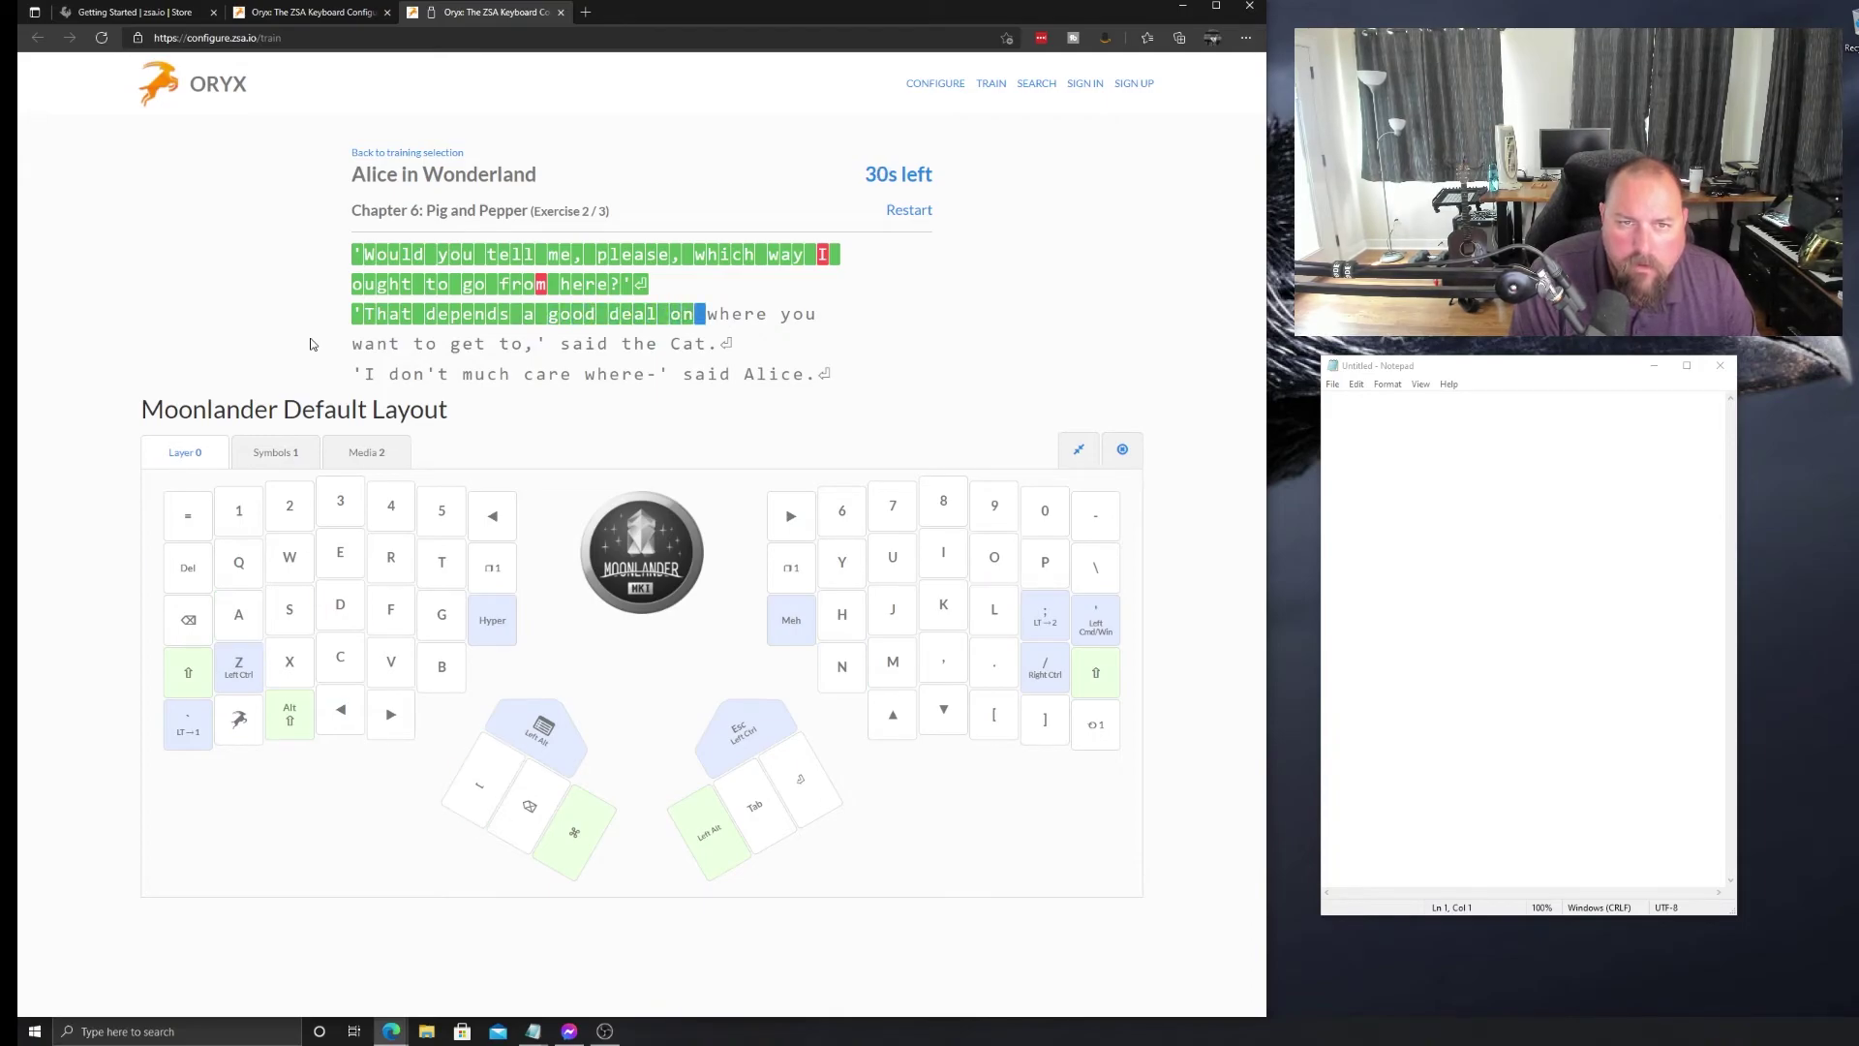
type("ou")
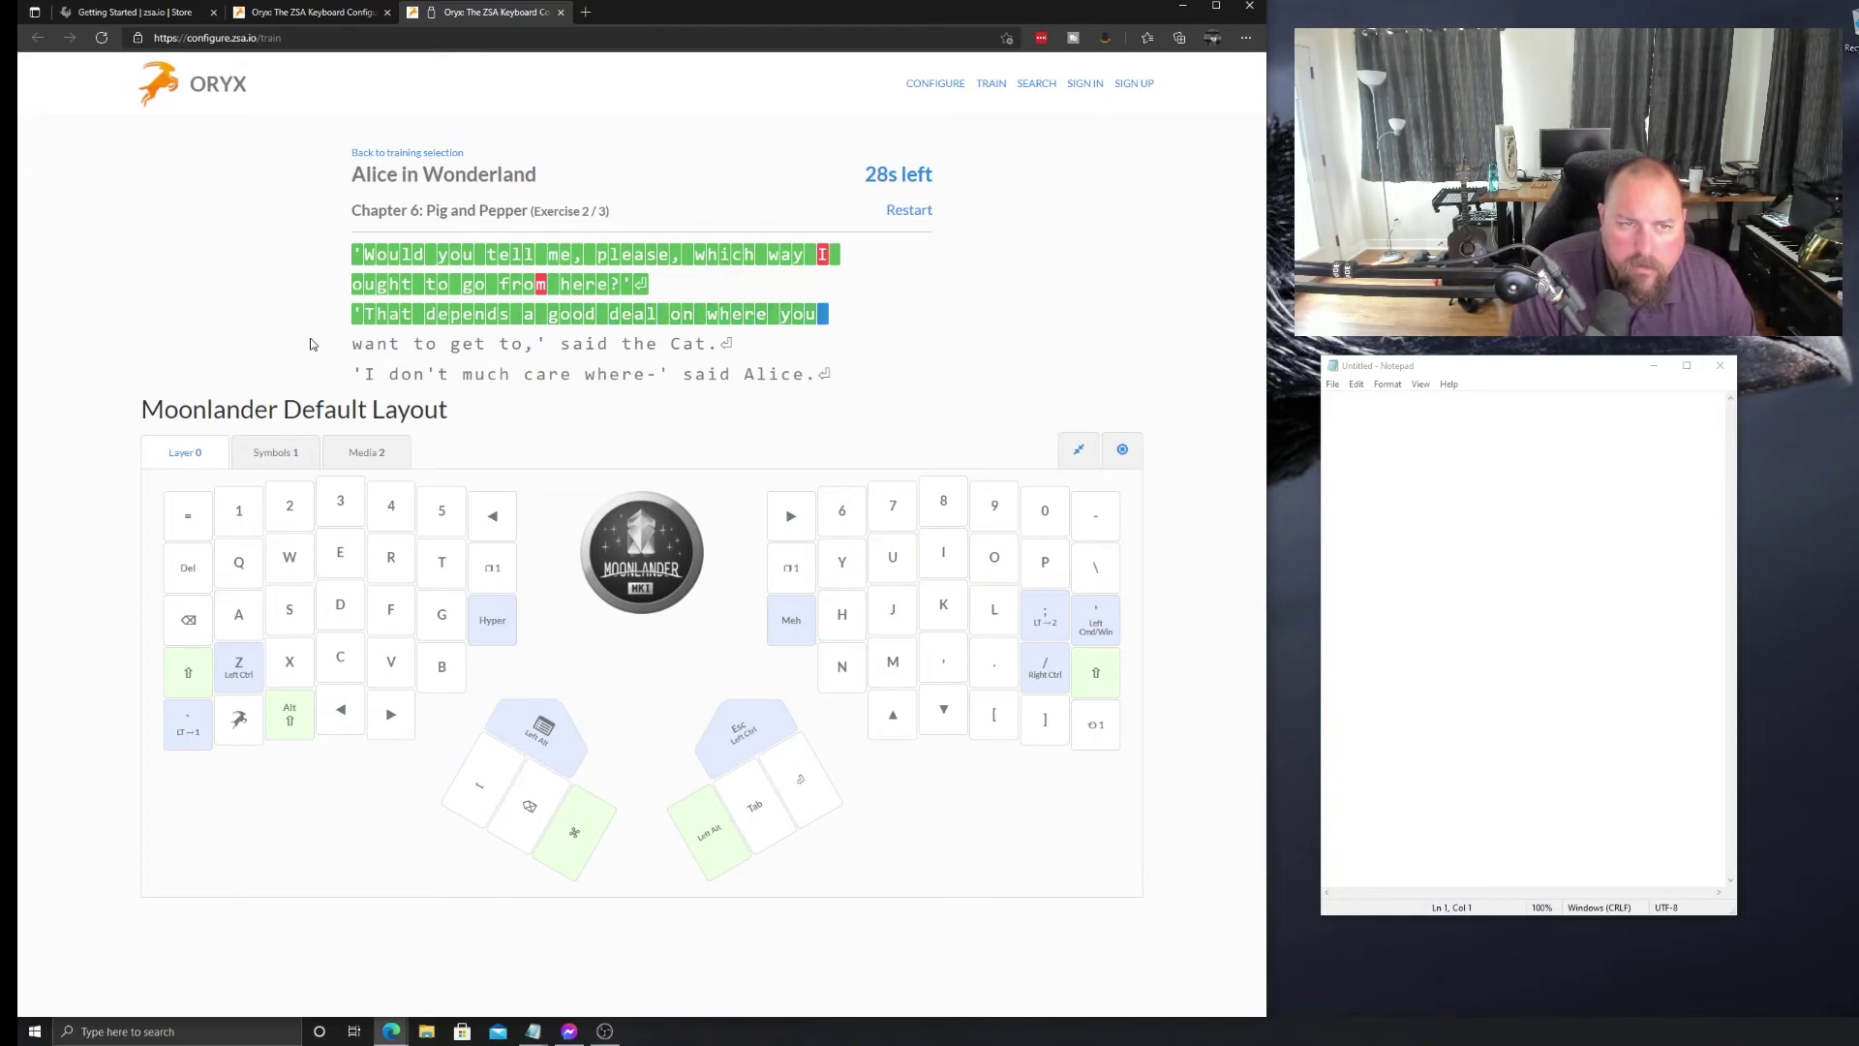
type(" want ")
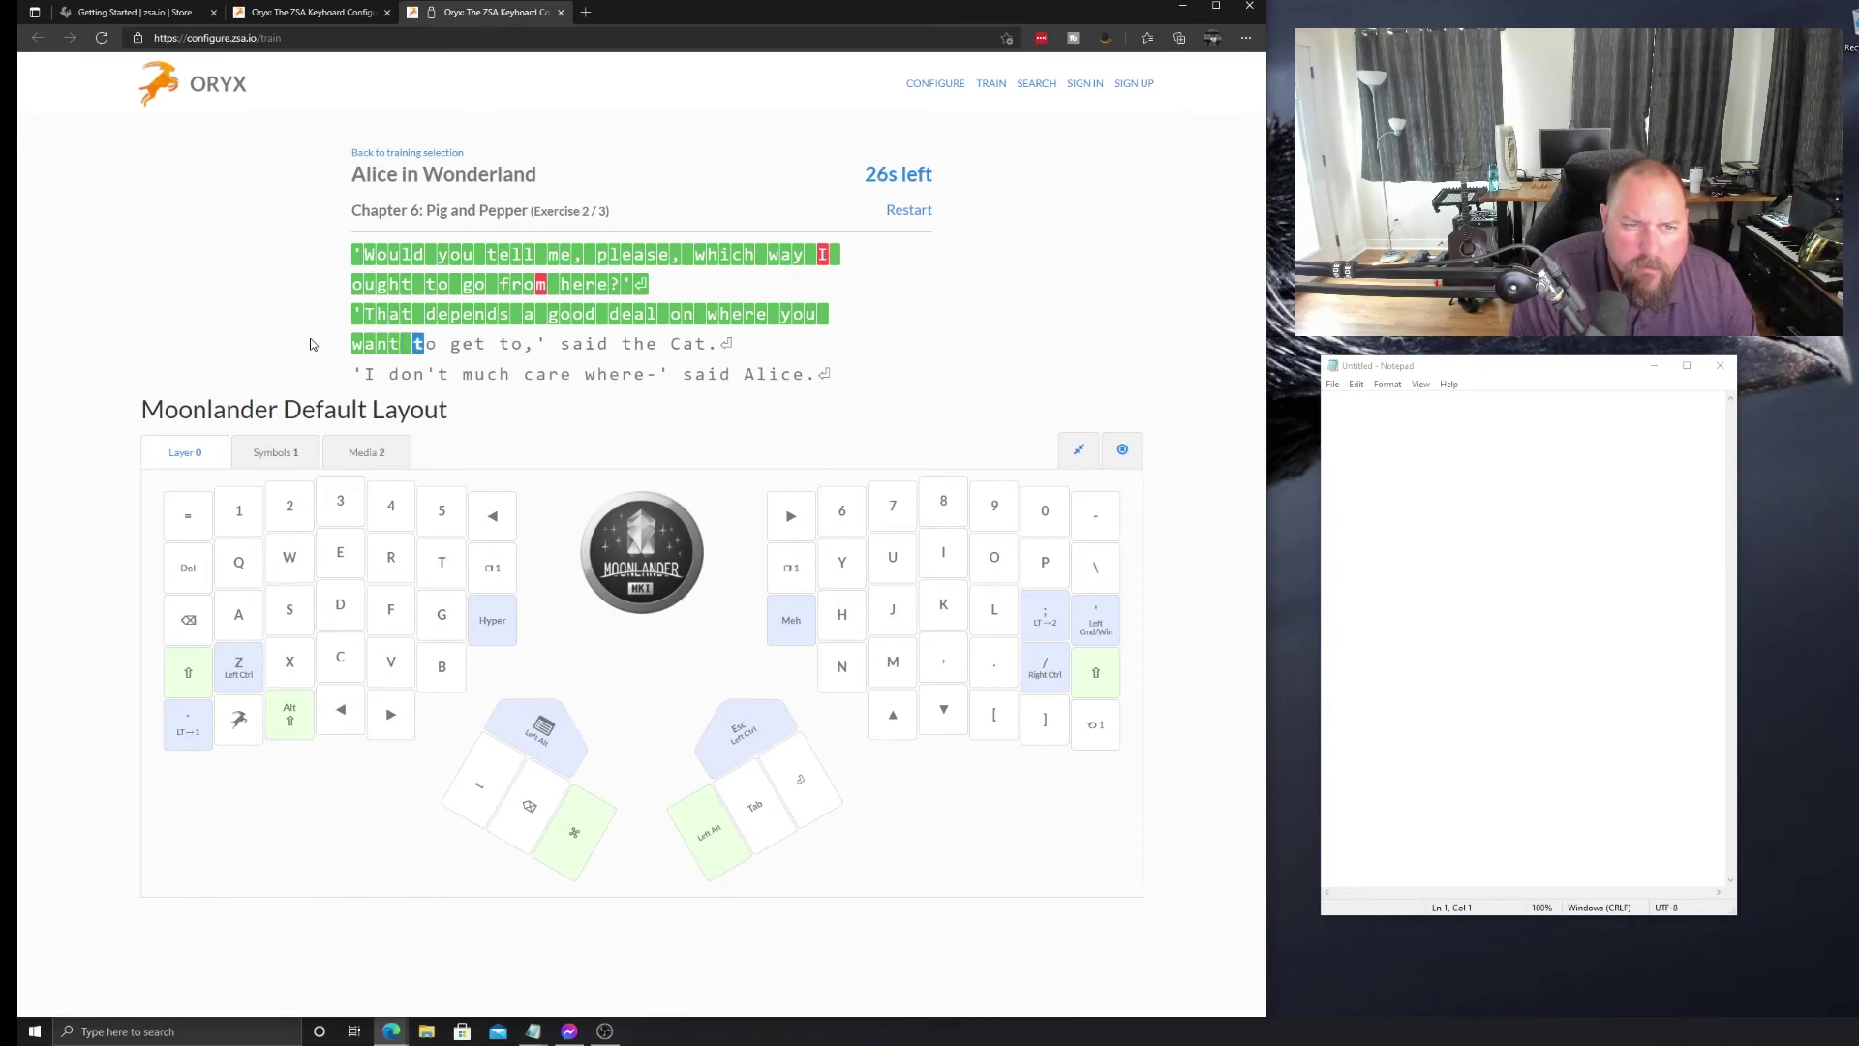
type("to get to,'")
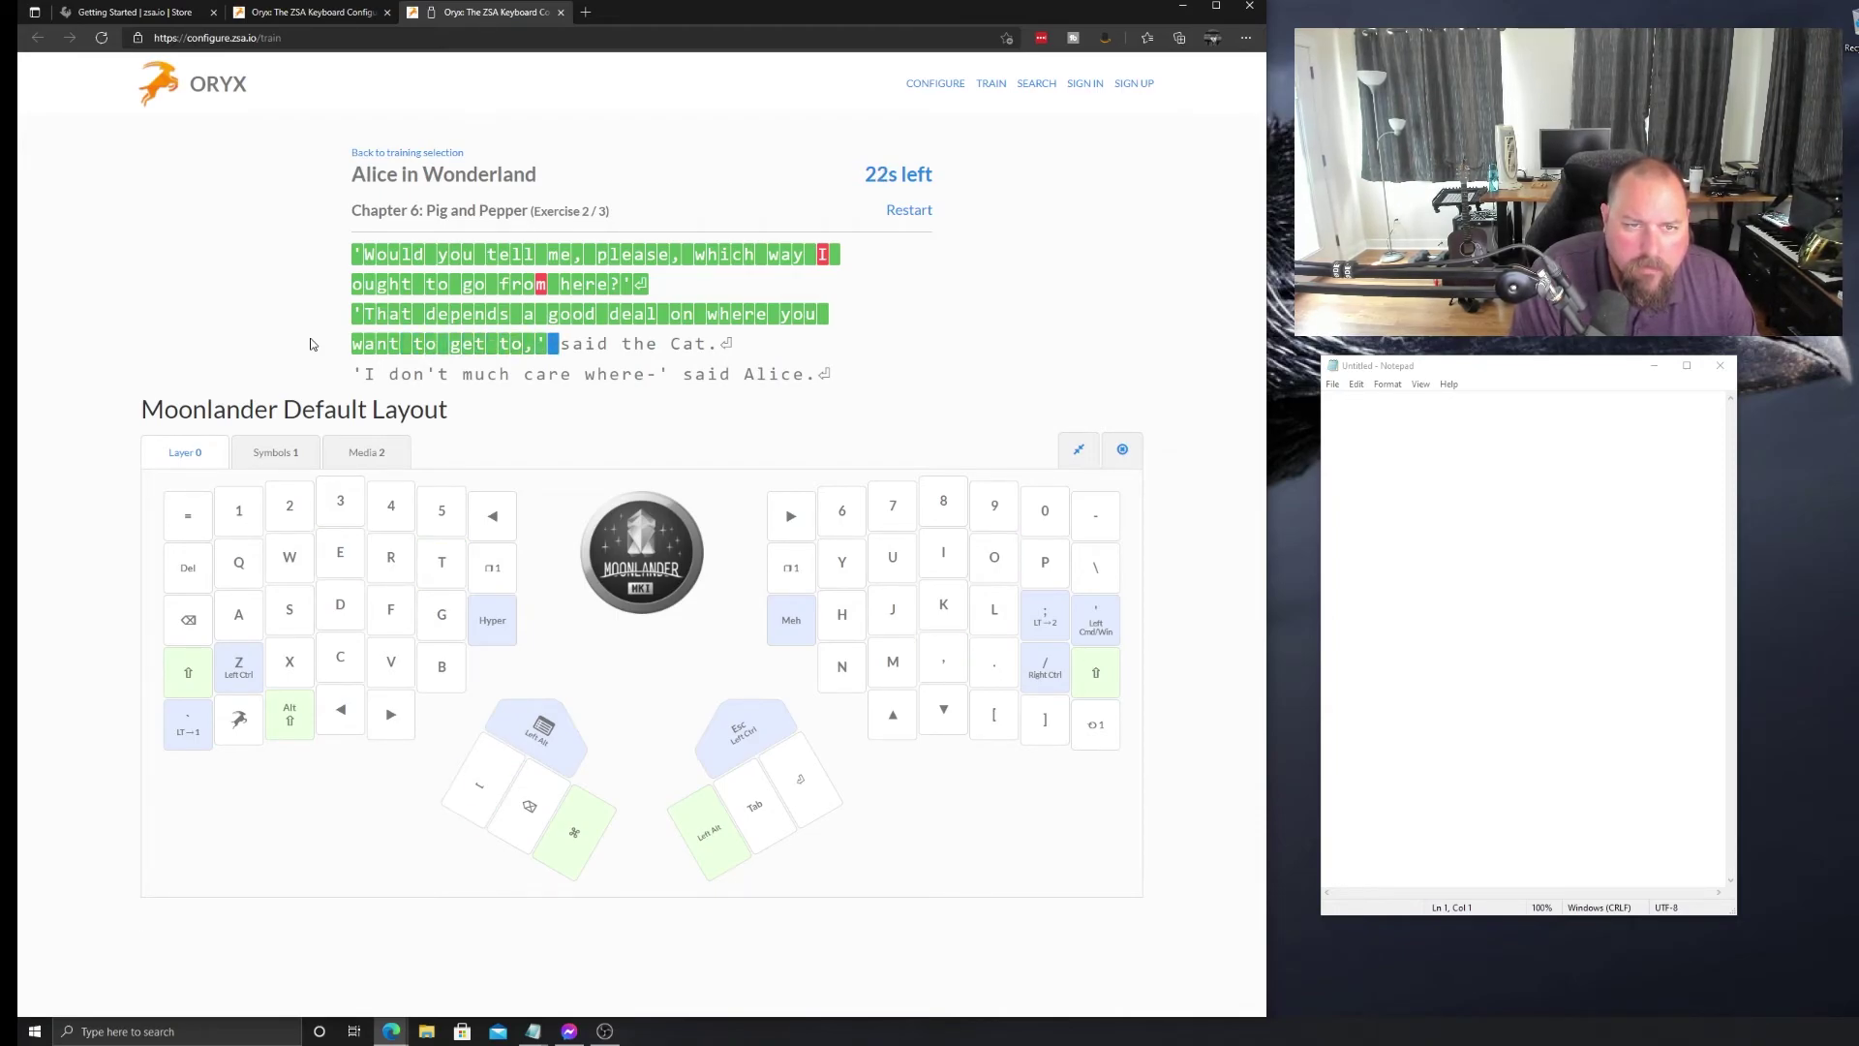
type(" said t")
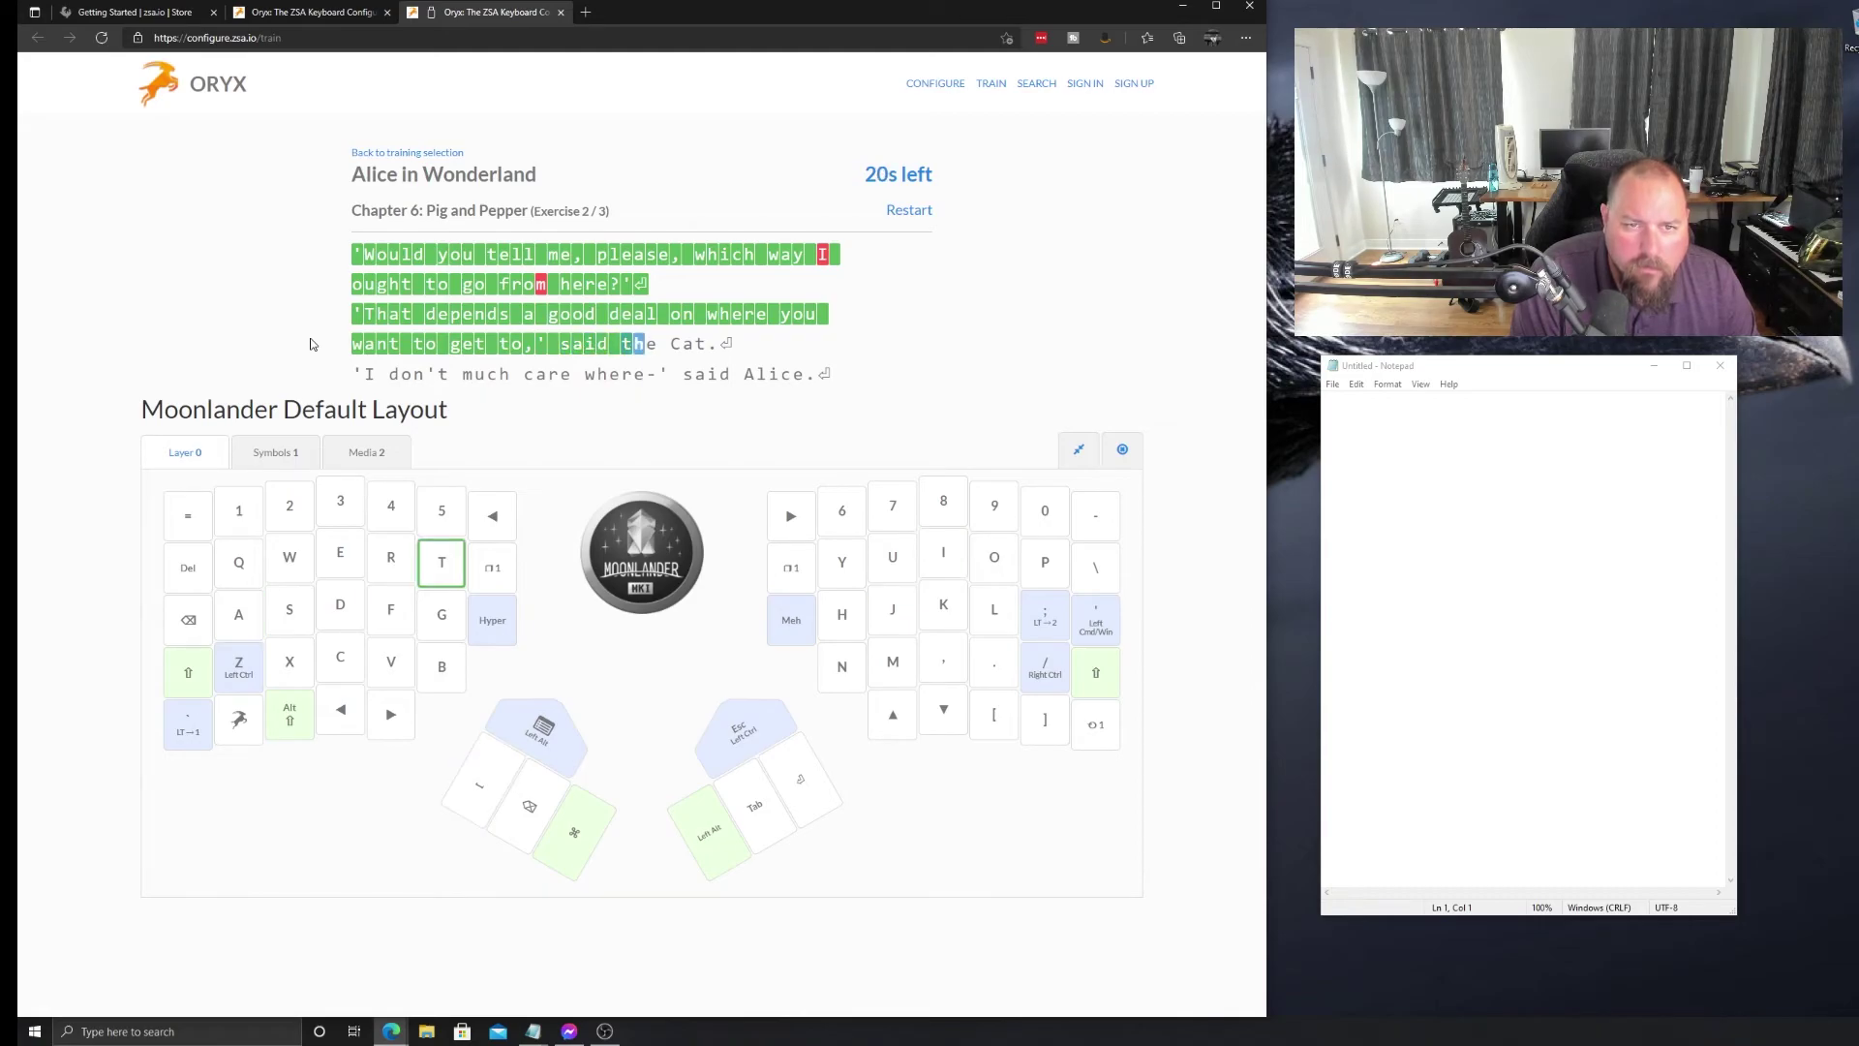
type("he Cat")
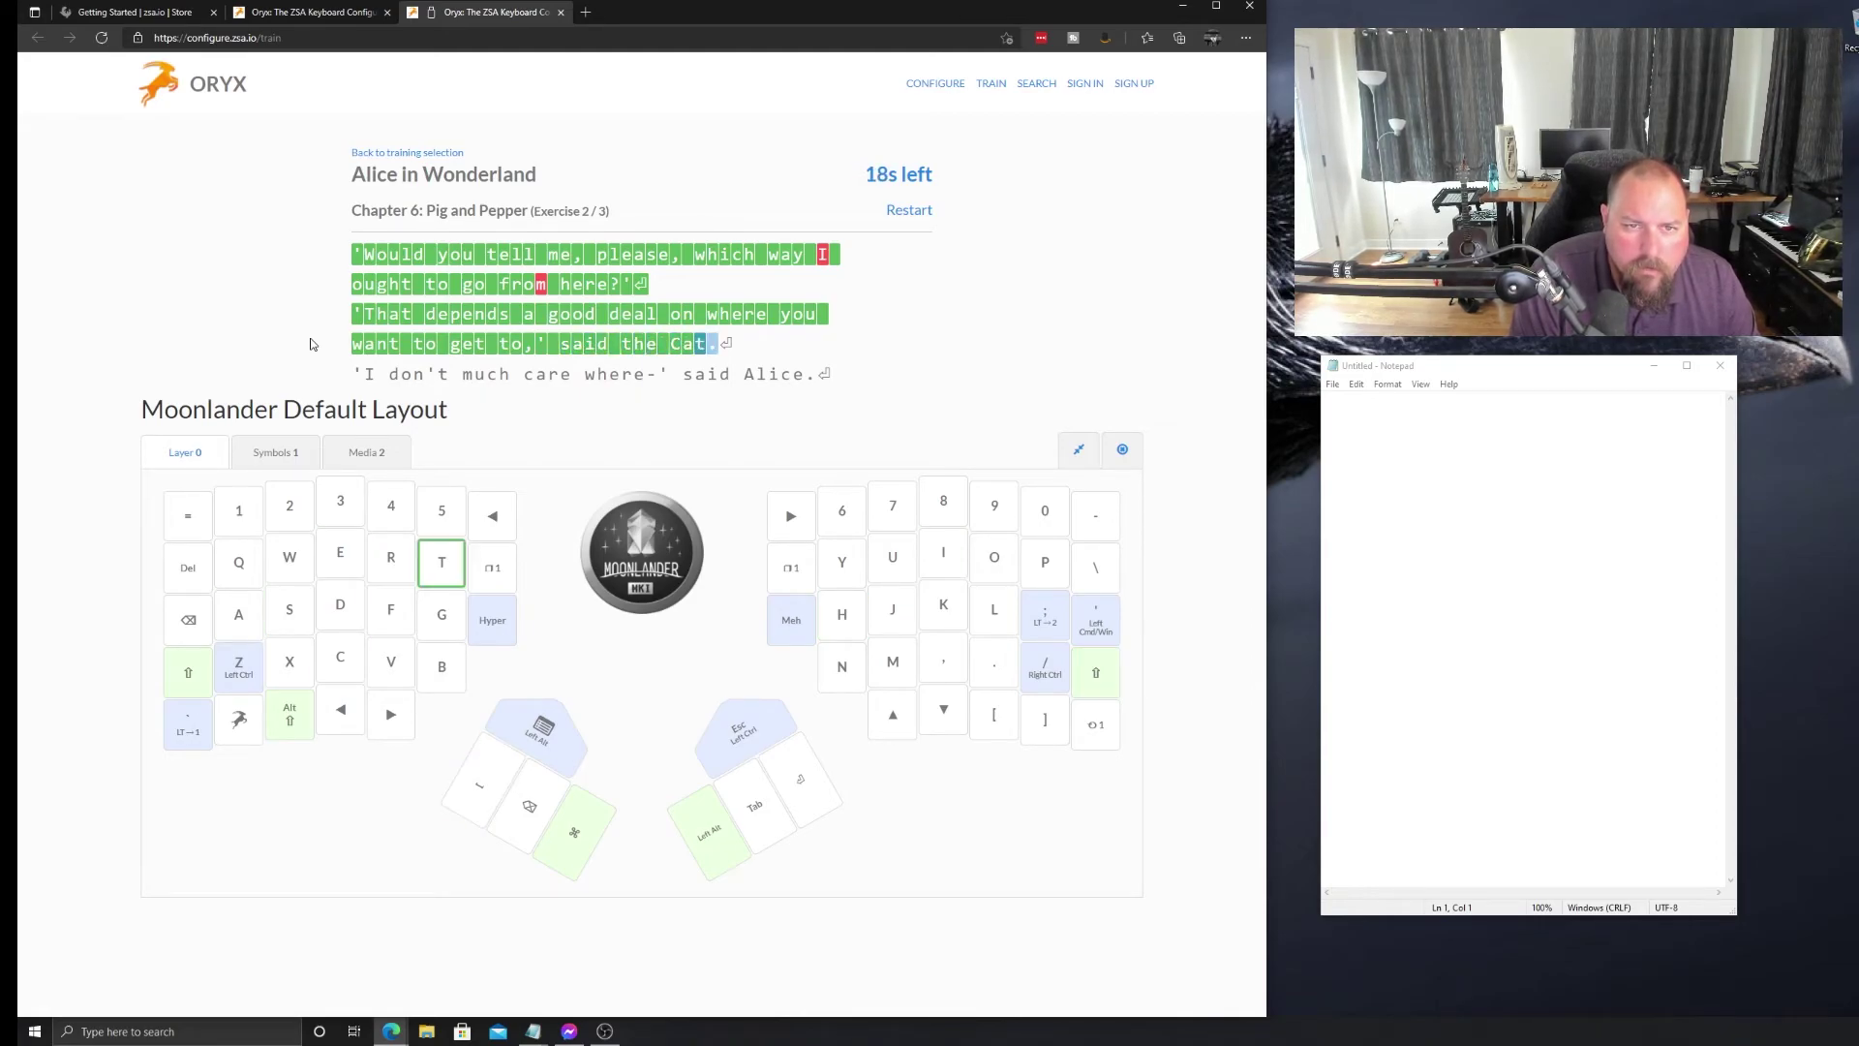
type(".")
key("Return")
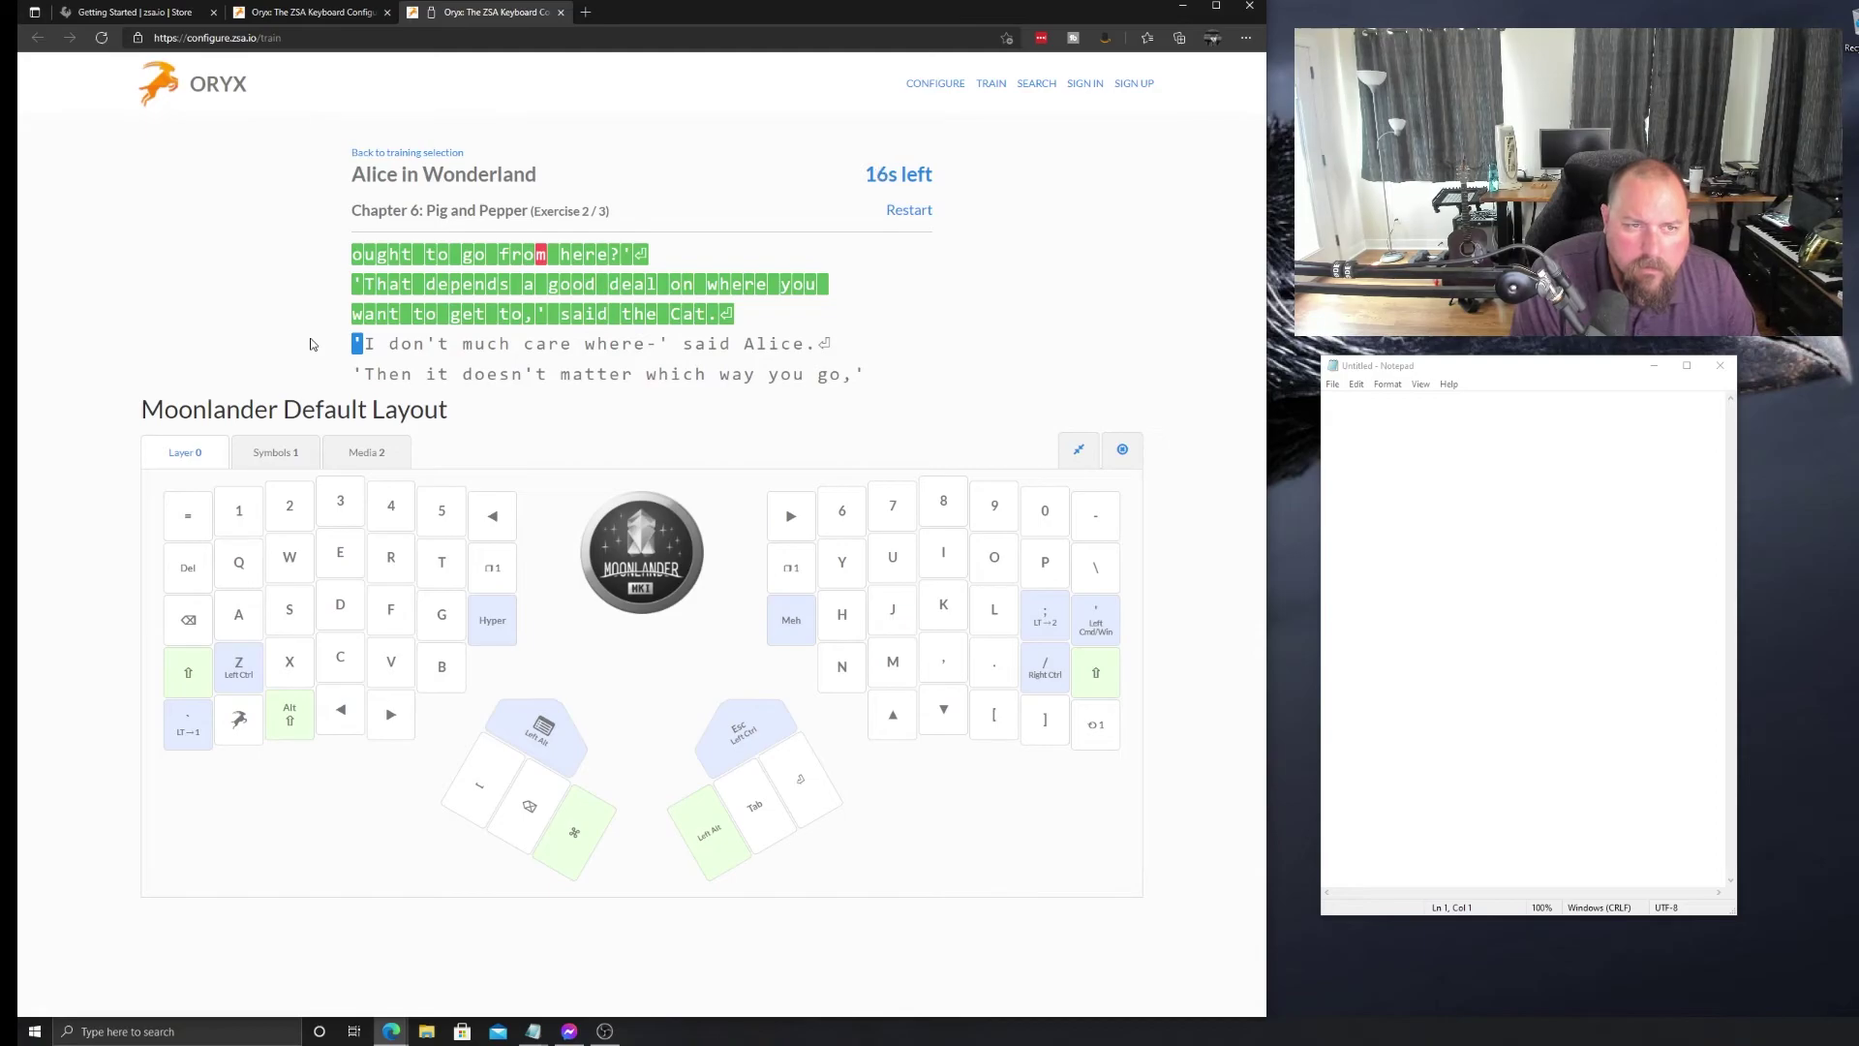
type("'I ")
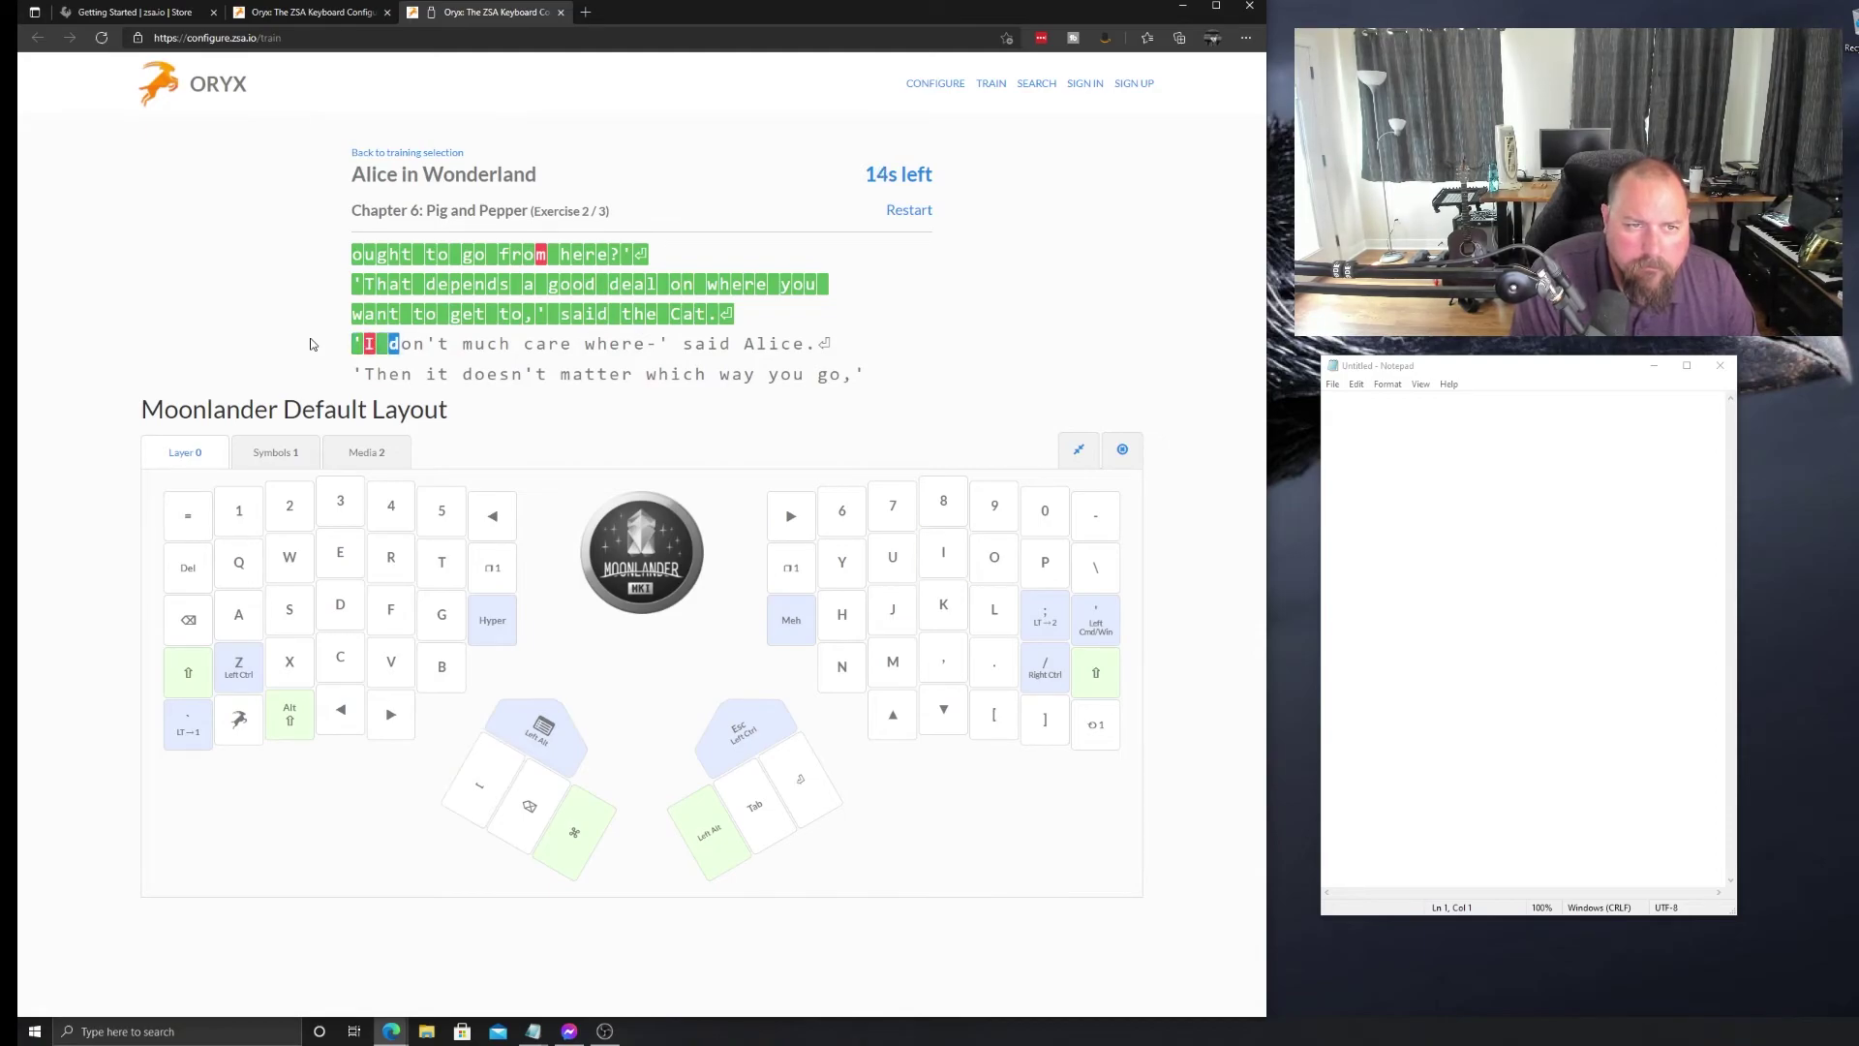
type("don'")
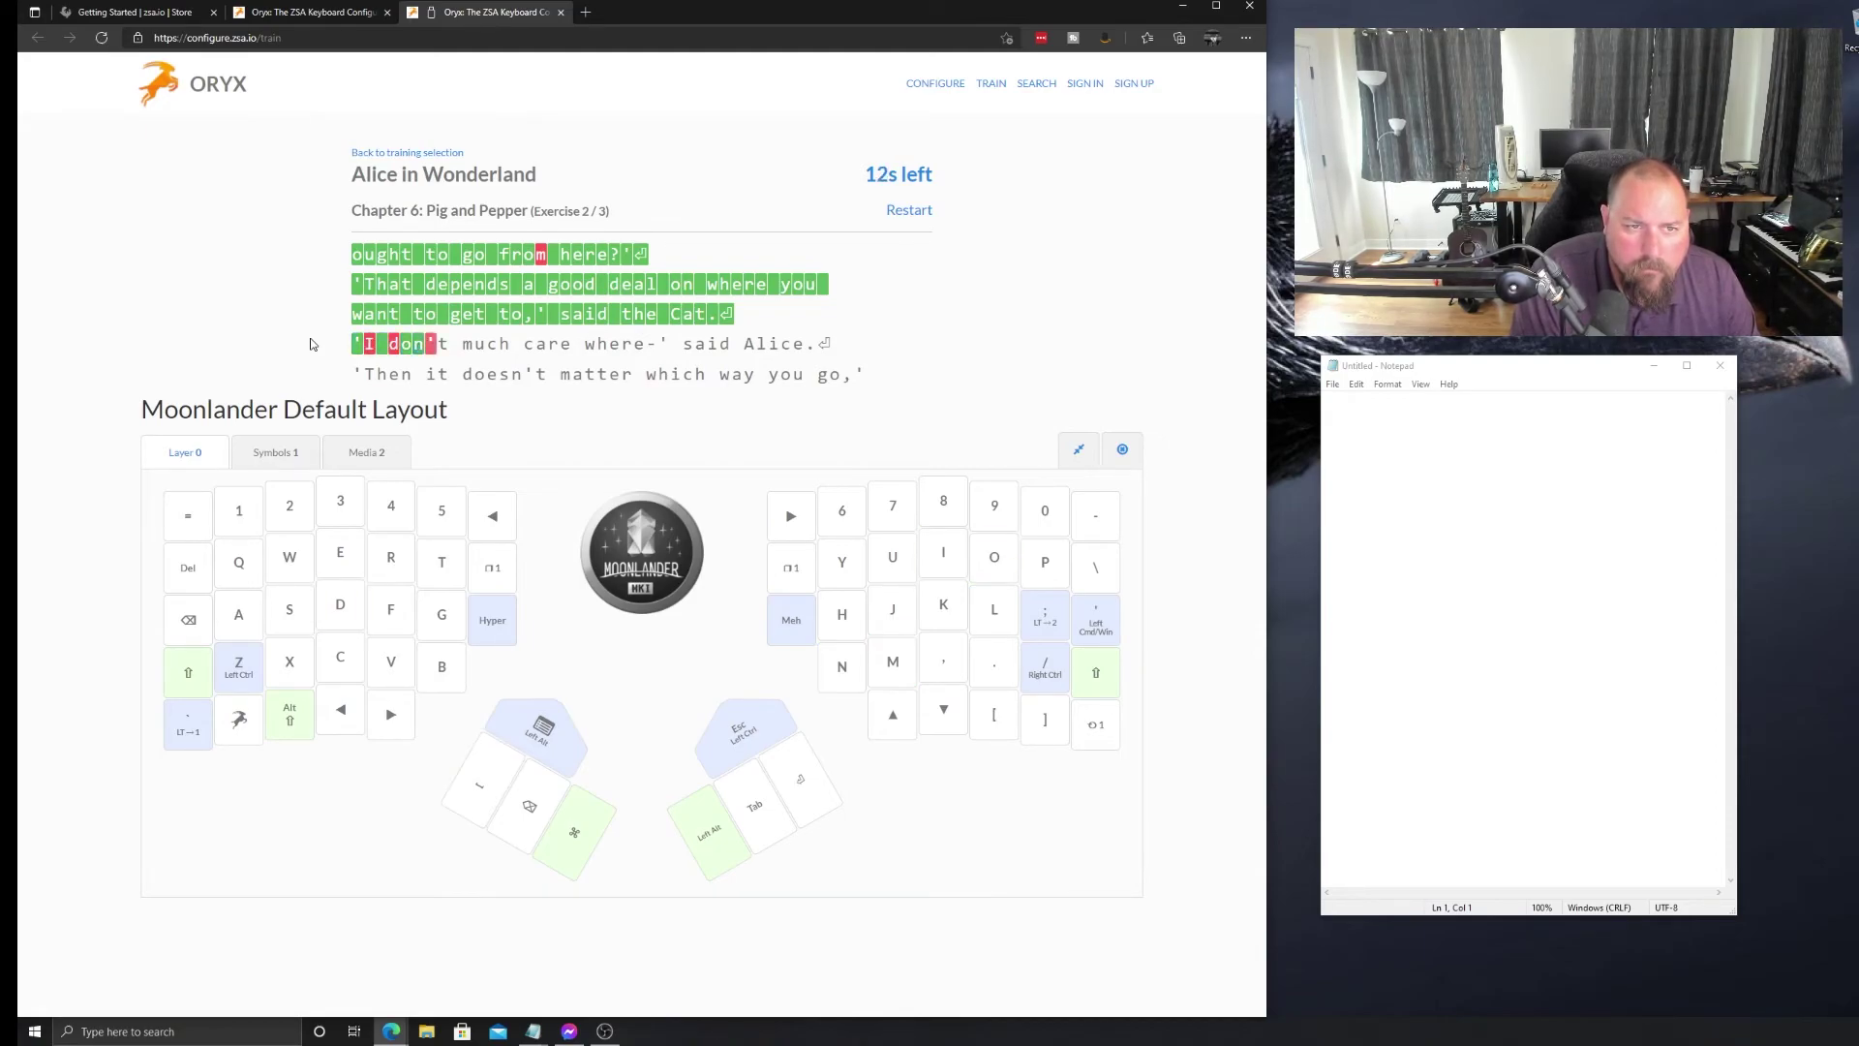
type("t much ")
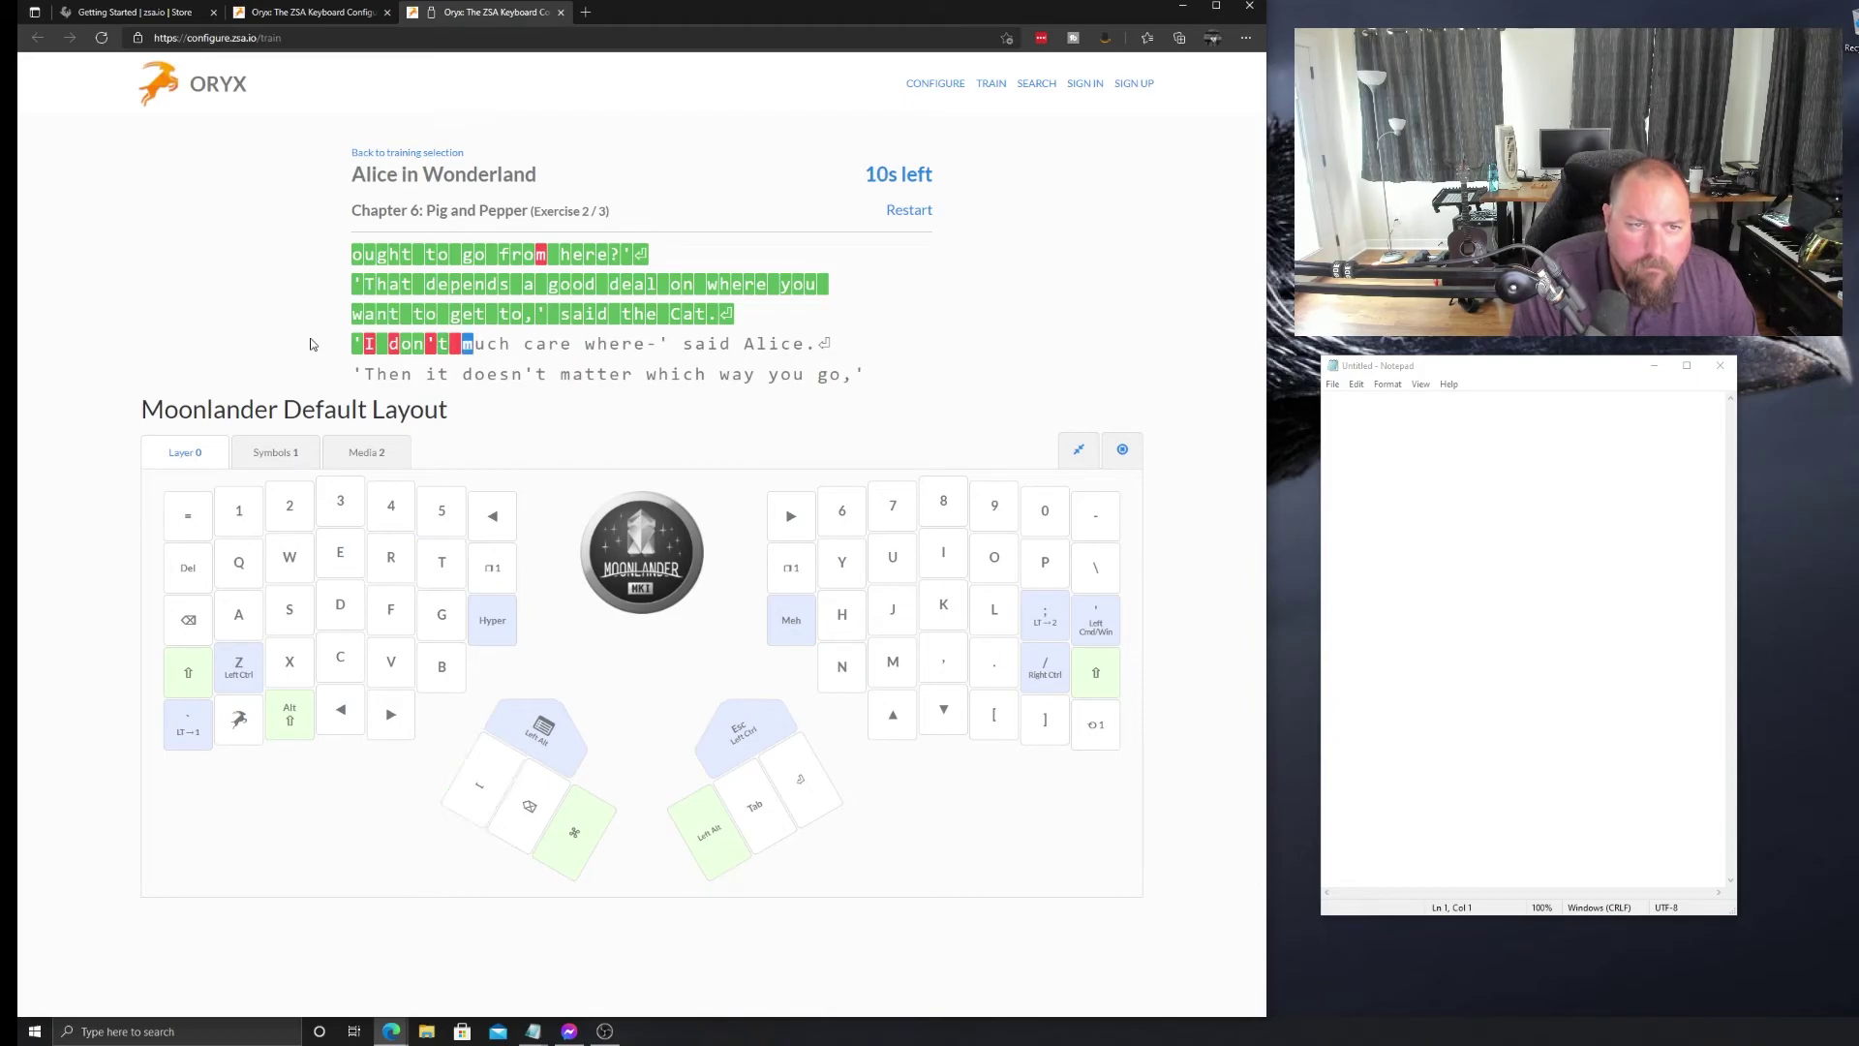
type("care where")
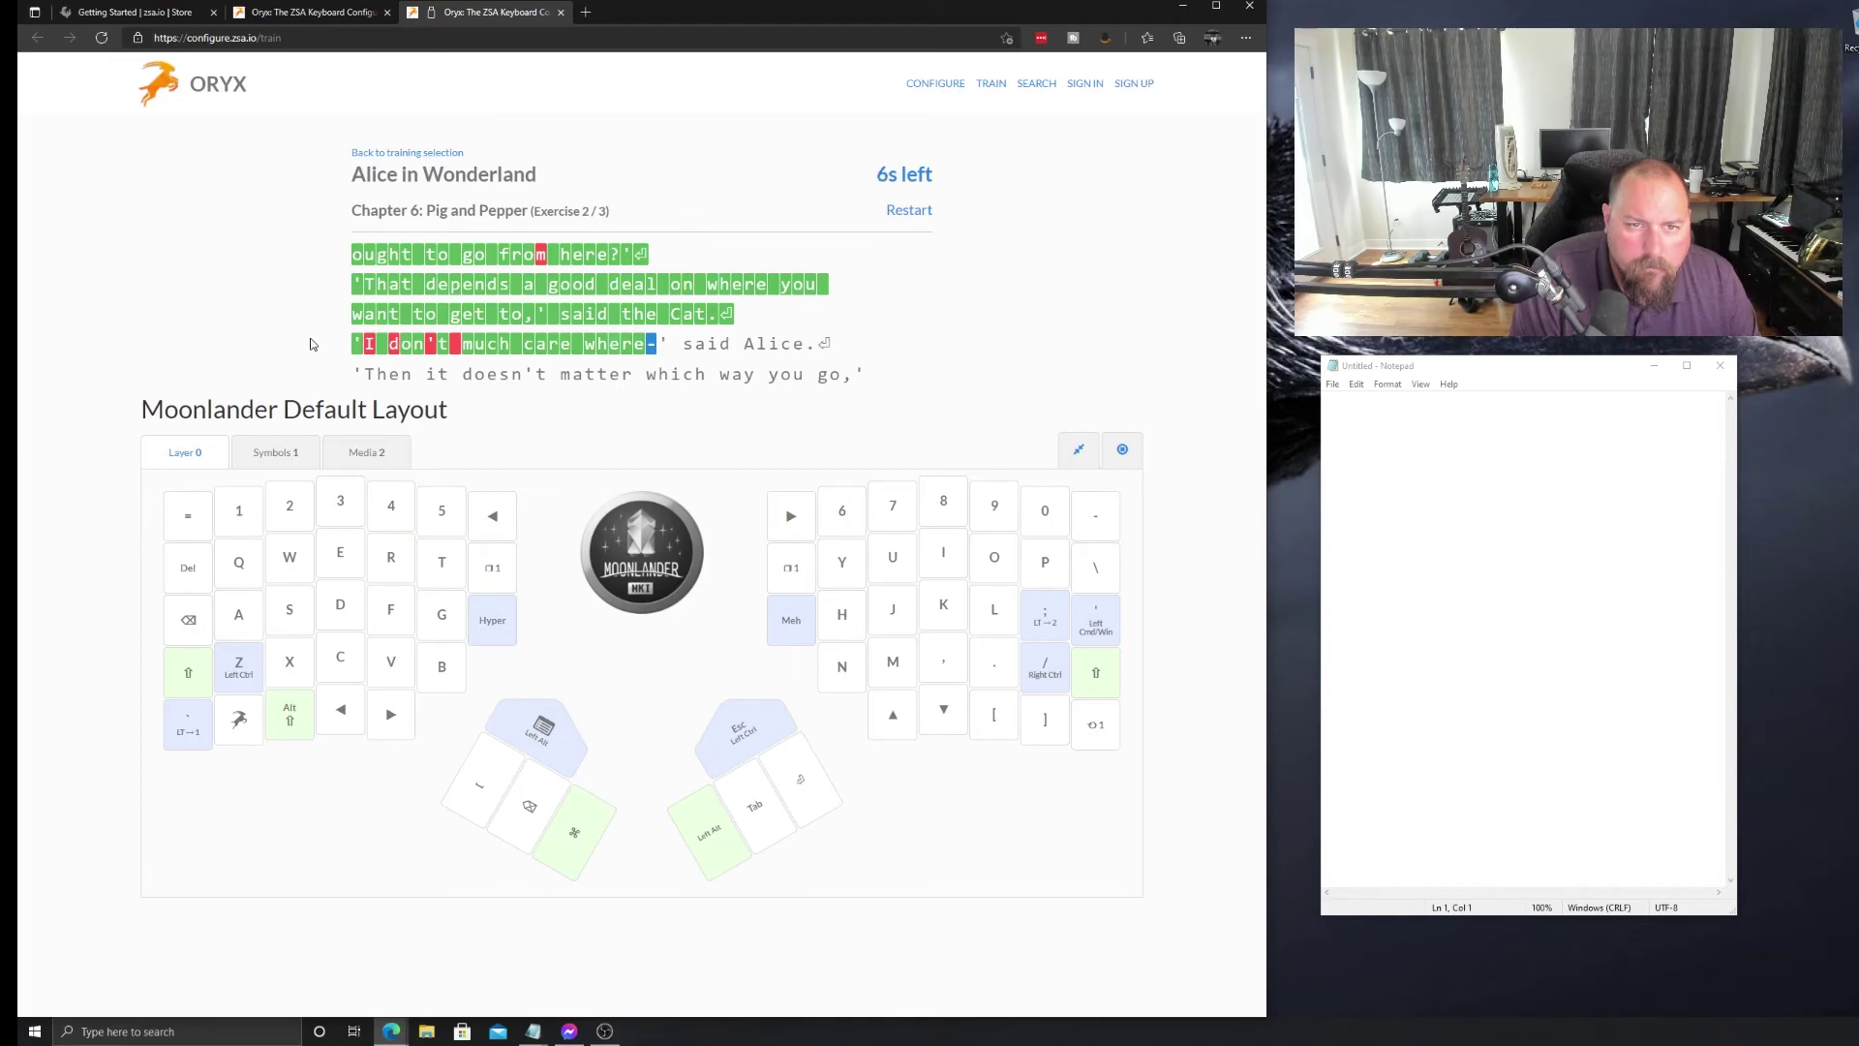
type("-' ")
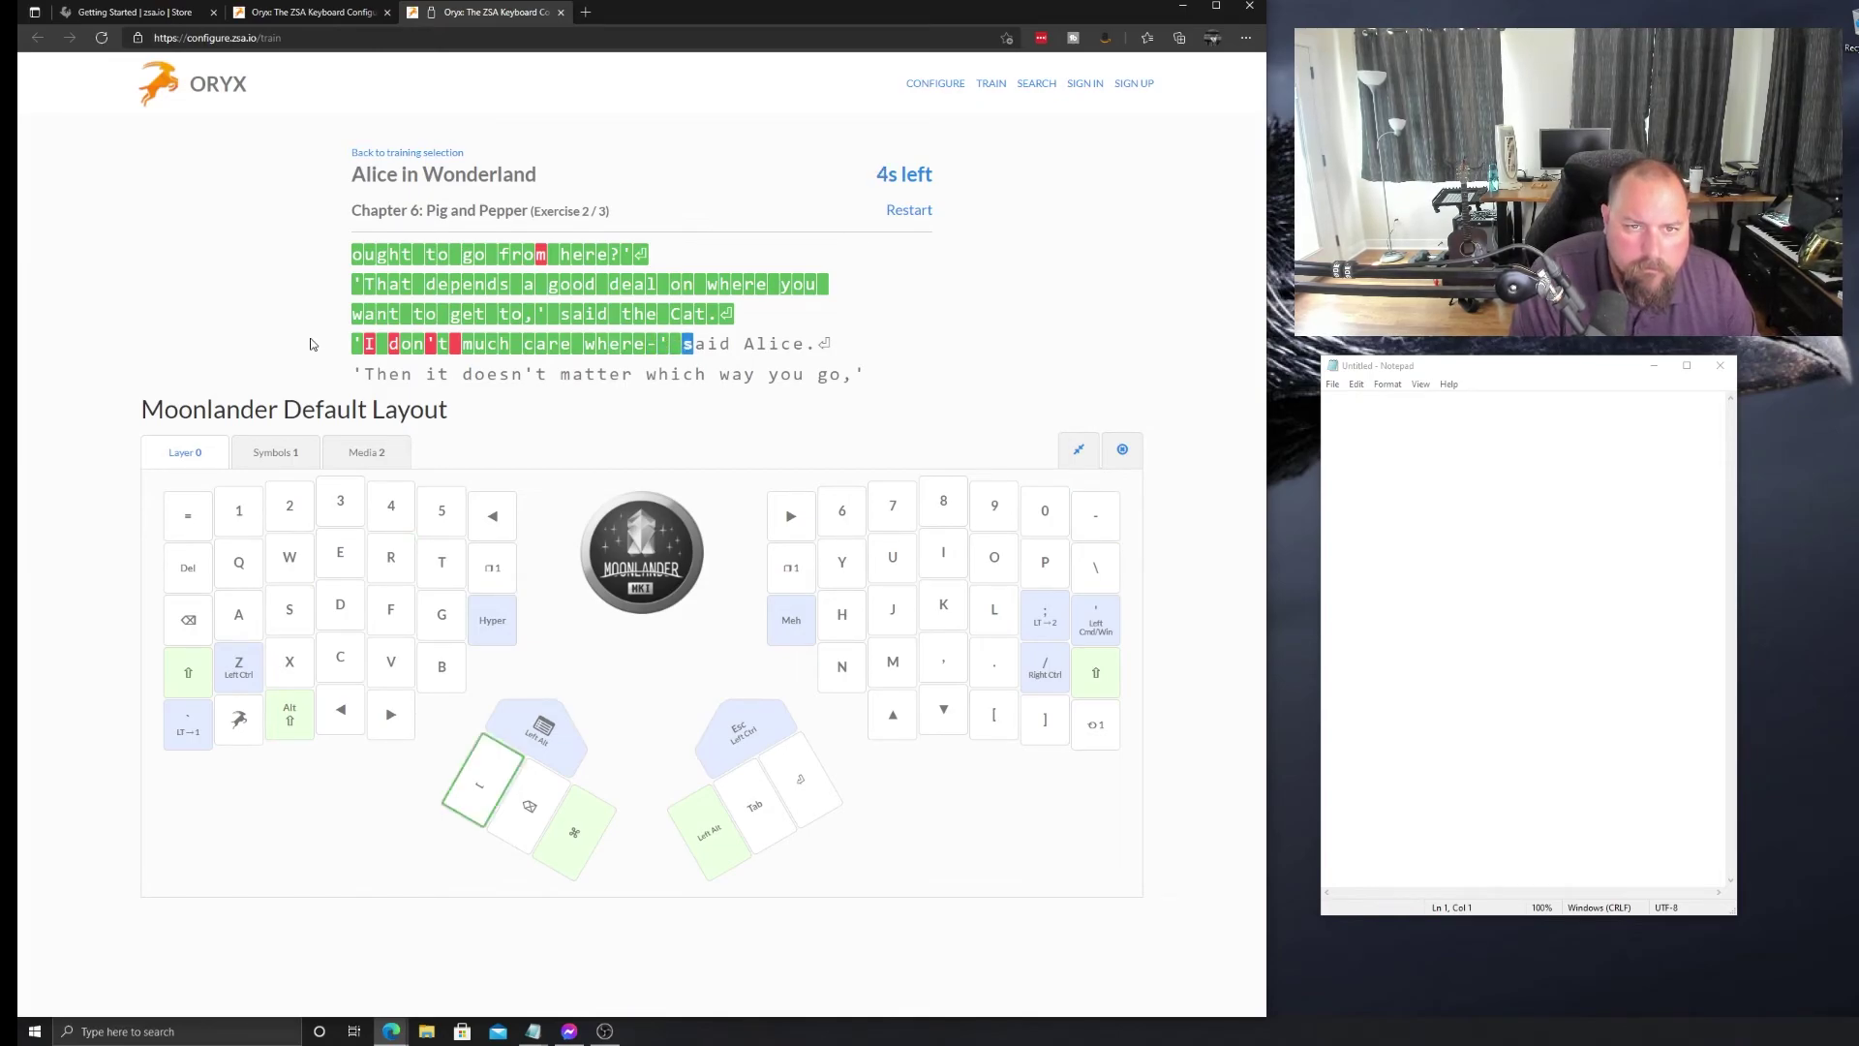
type("said A")
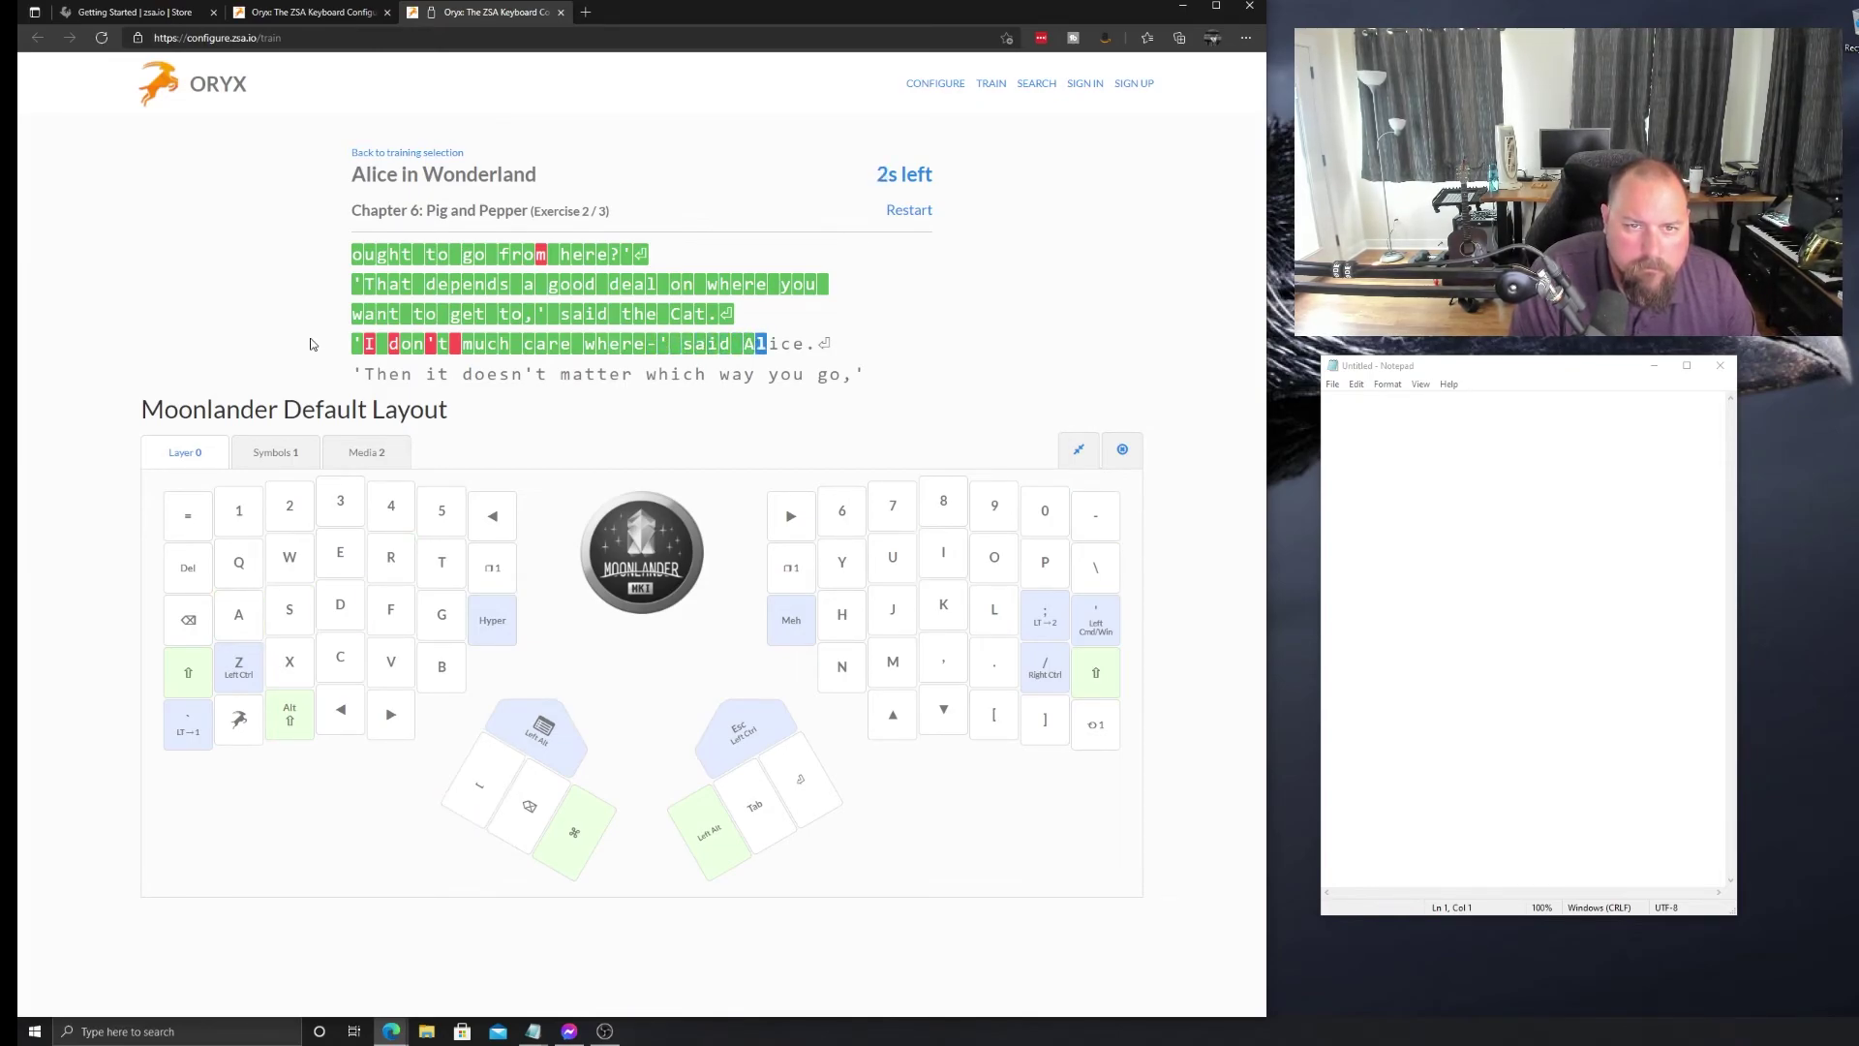
type("lice.")
key("Return")
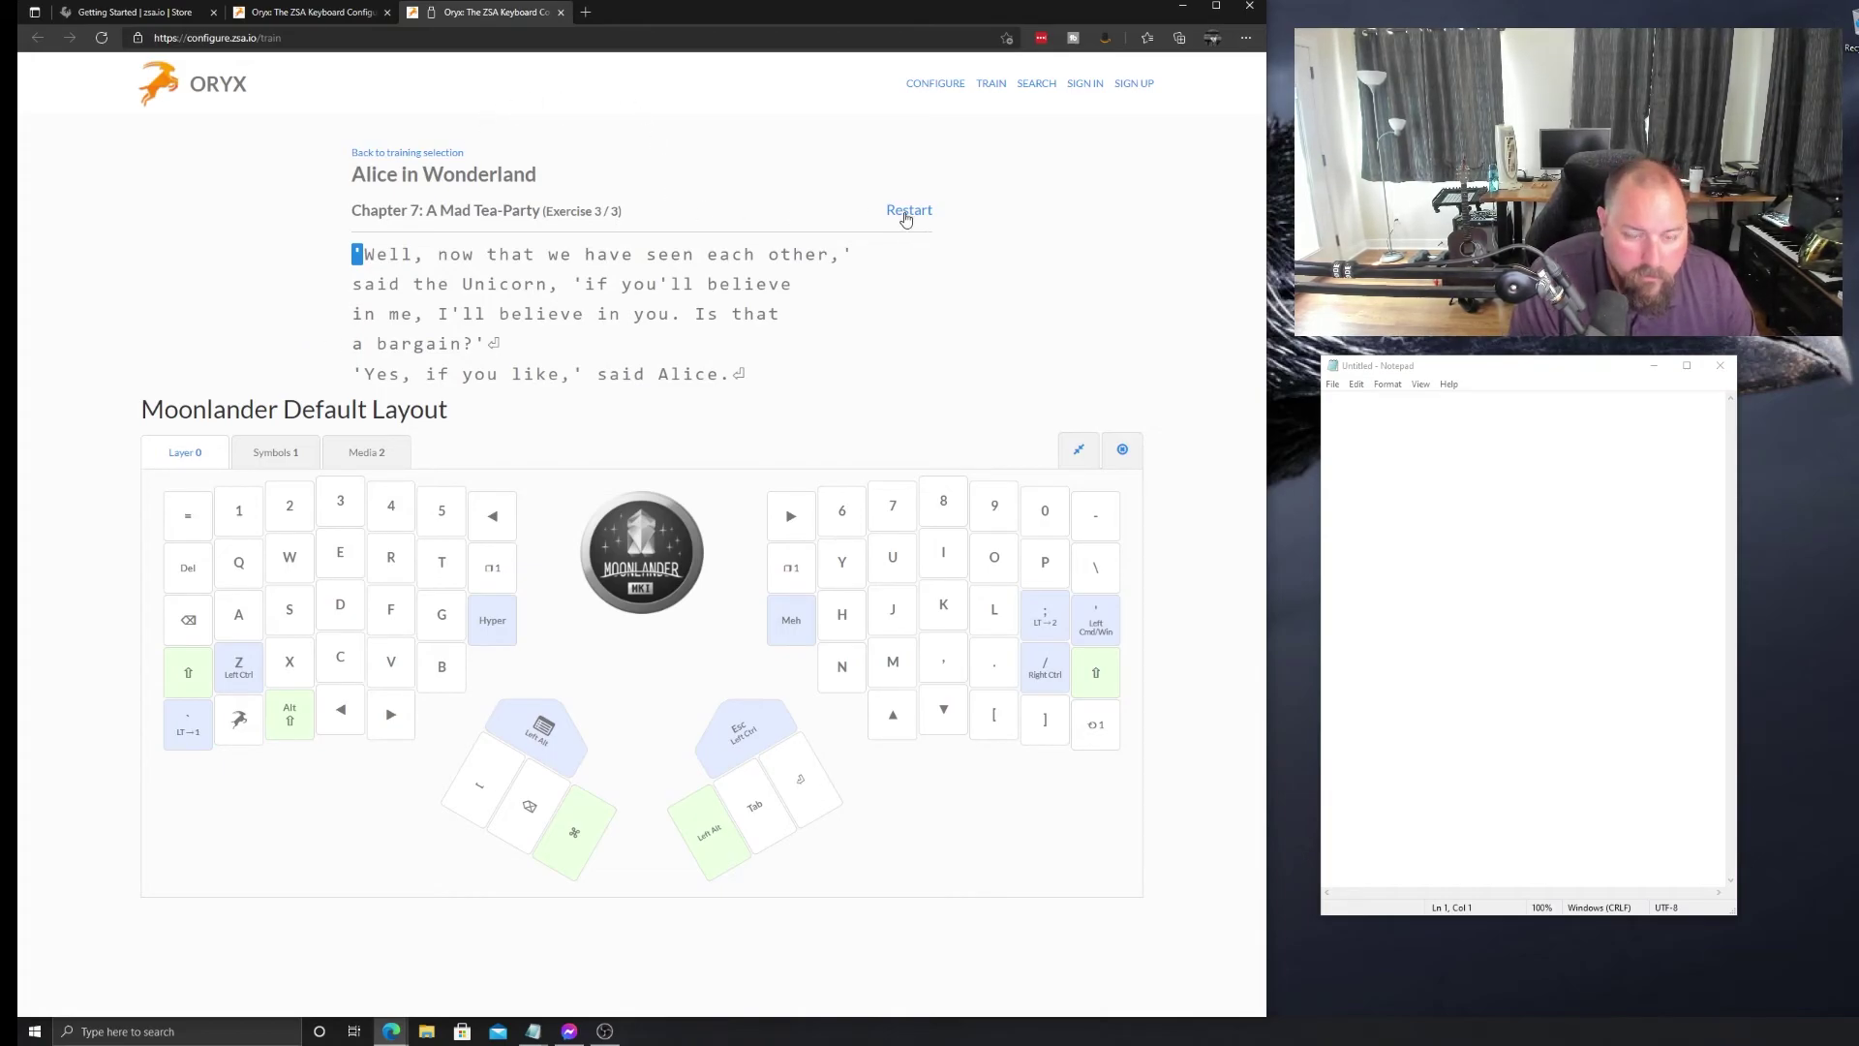
Type the Unicorn's lines through "'Yes, if you like,' said Alice." and start "'Come, fetch out the plum-cake,"
type("'Well, ")
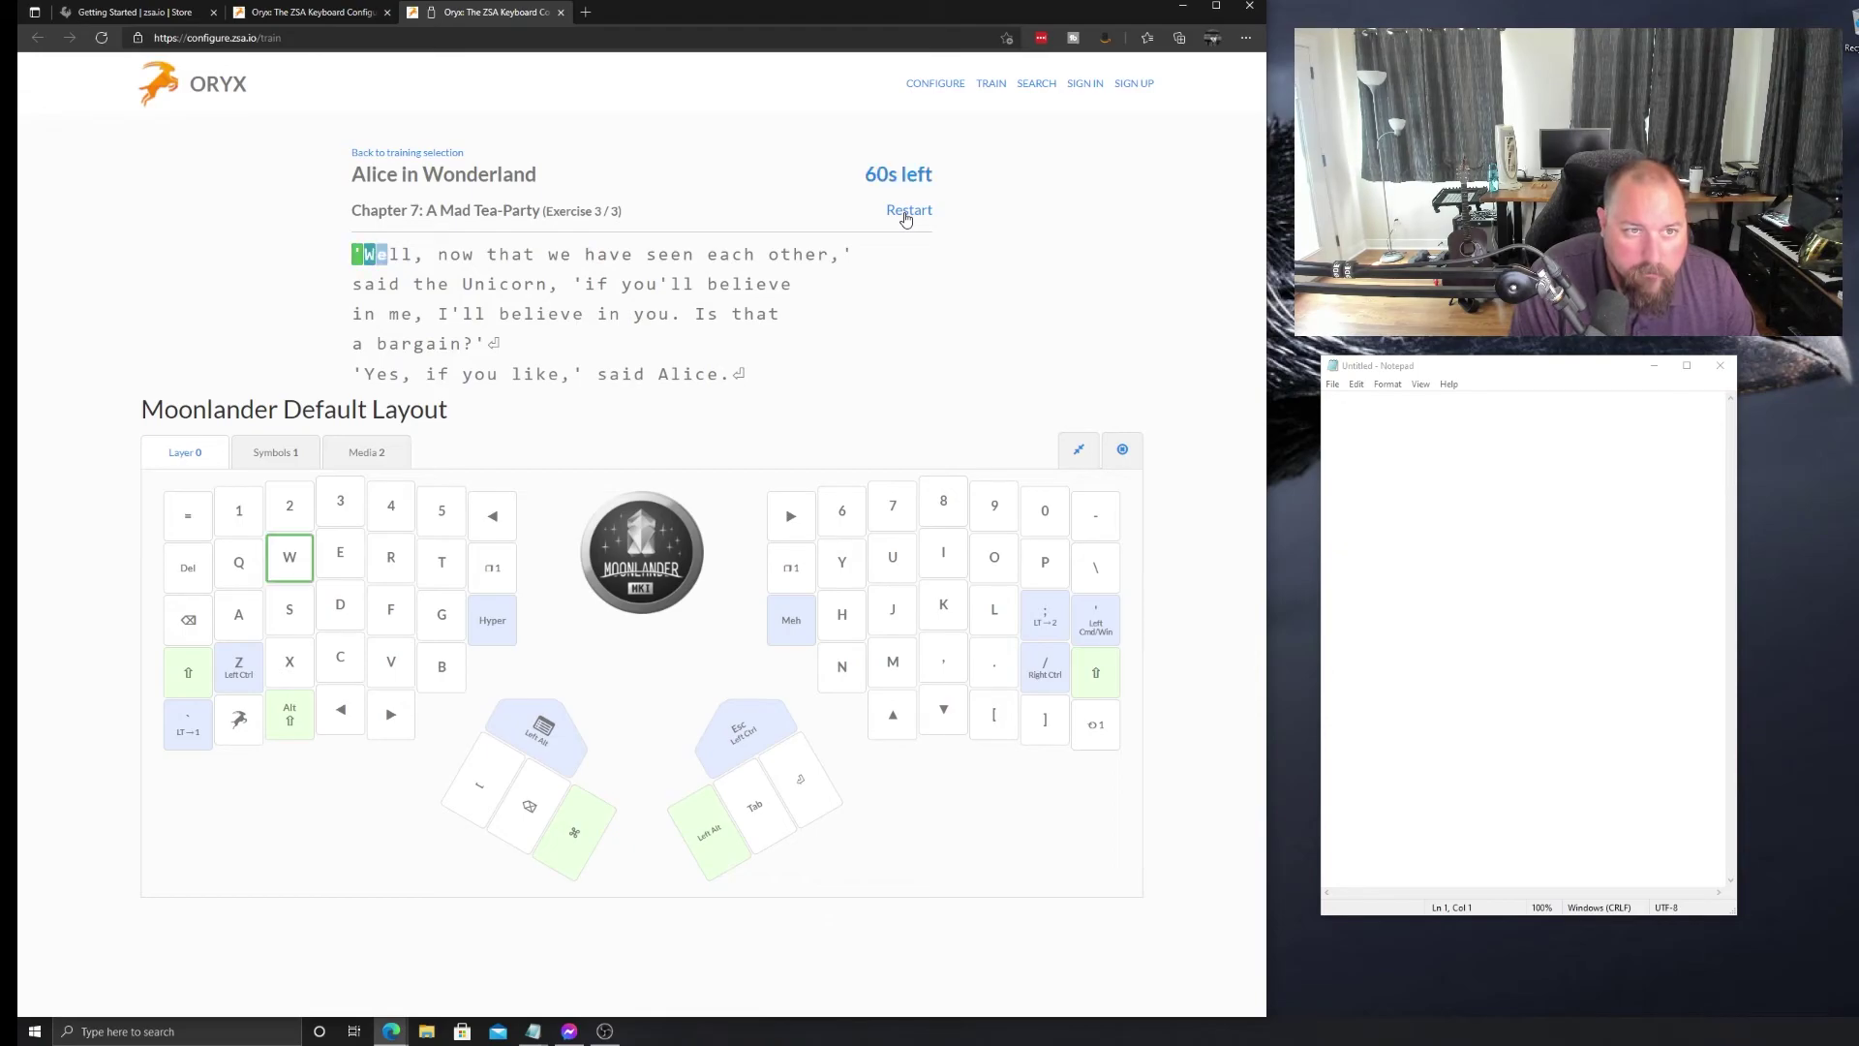
type("now ")
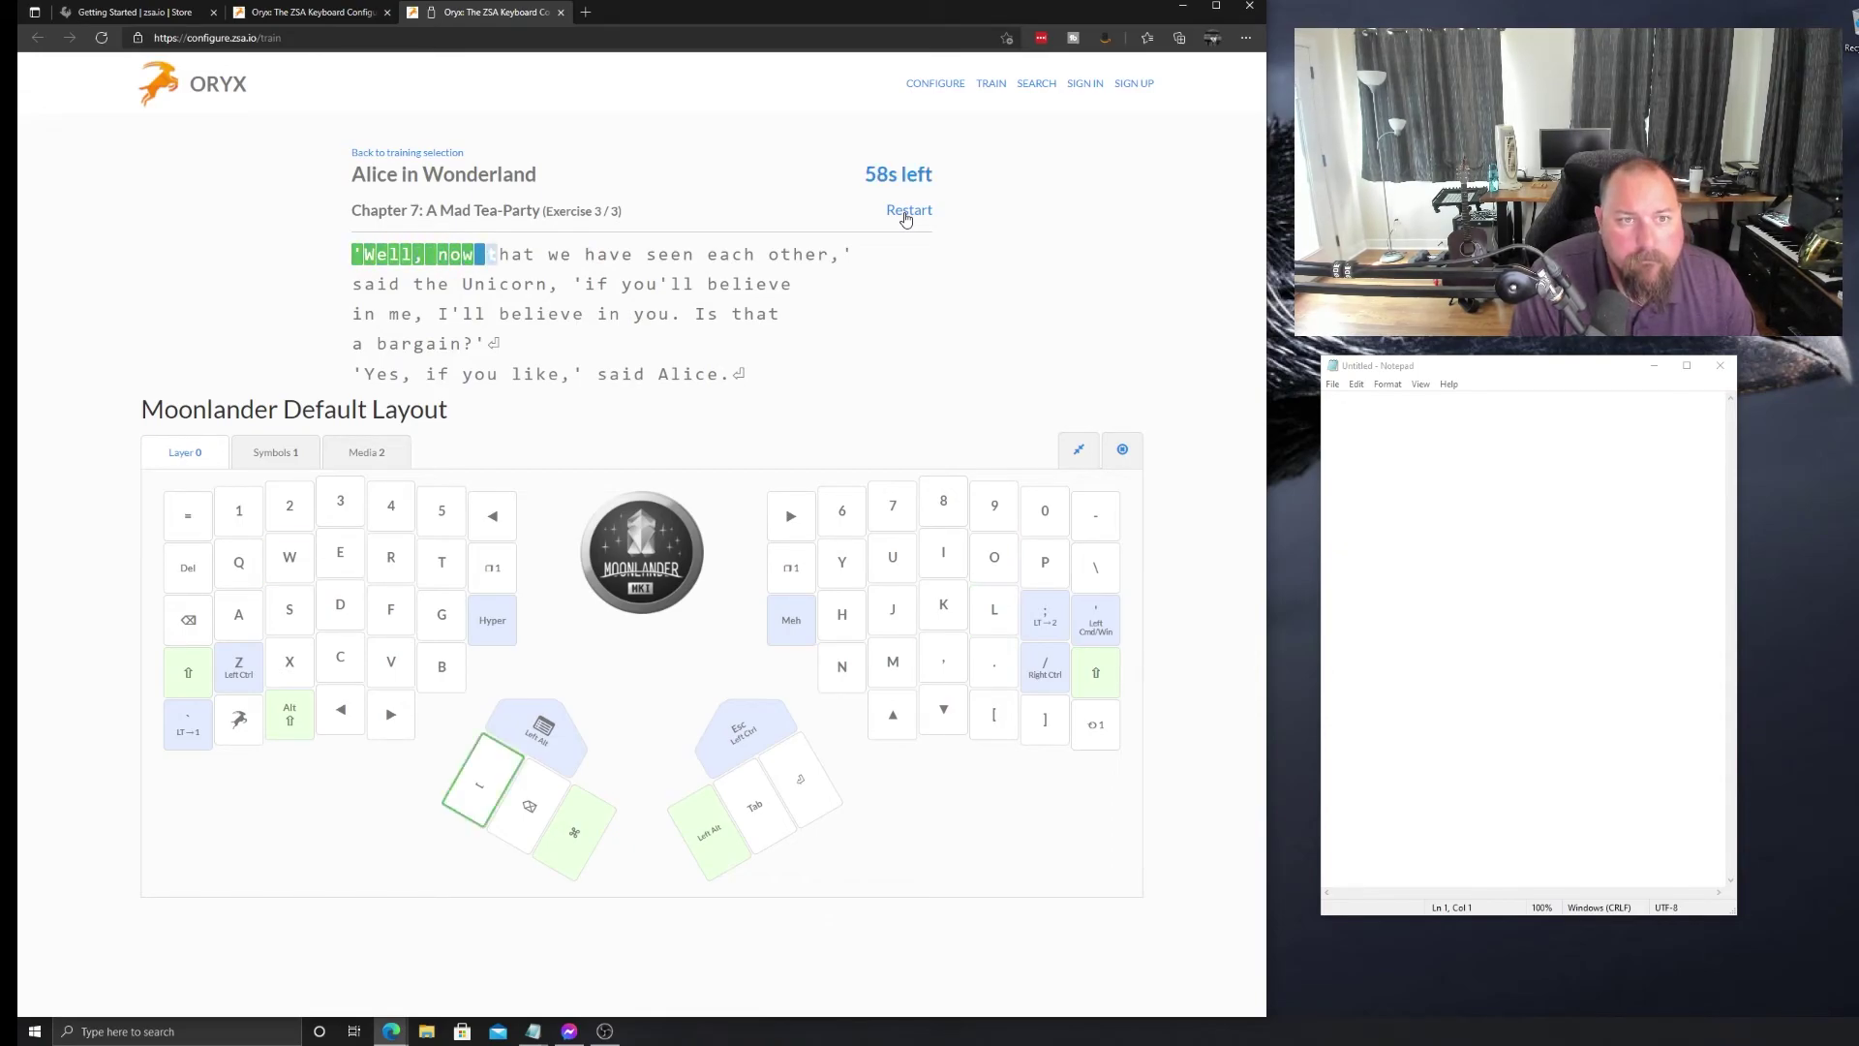
type("that we have s")
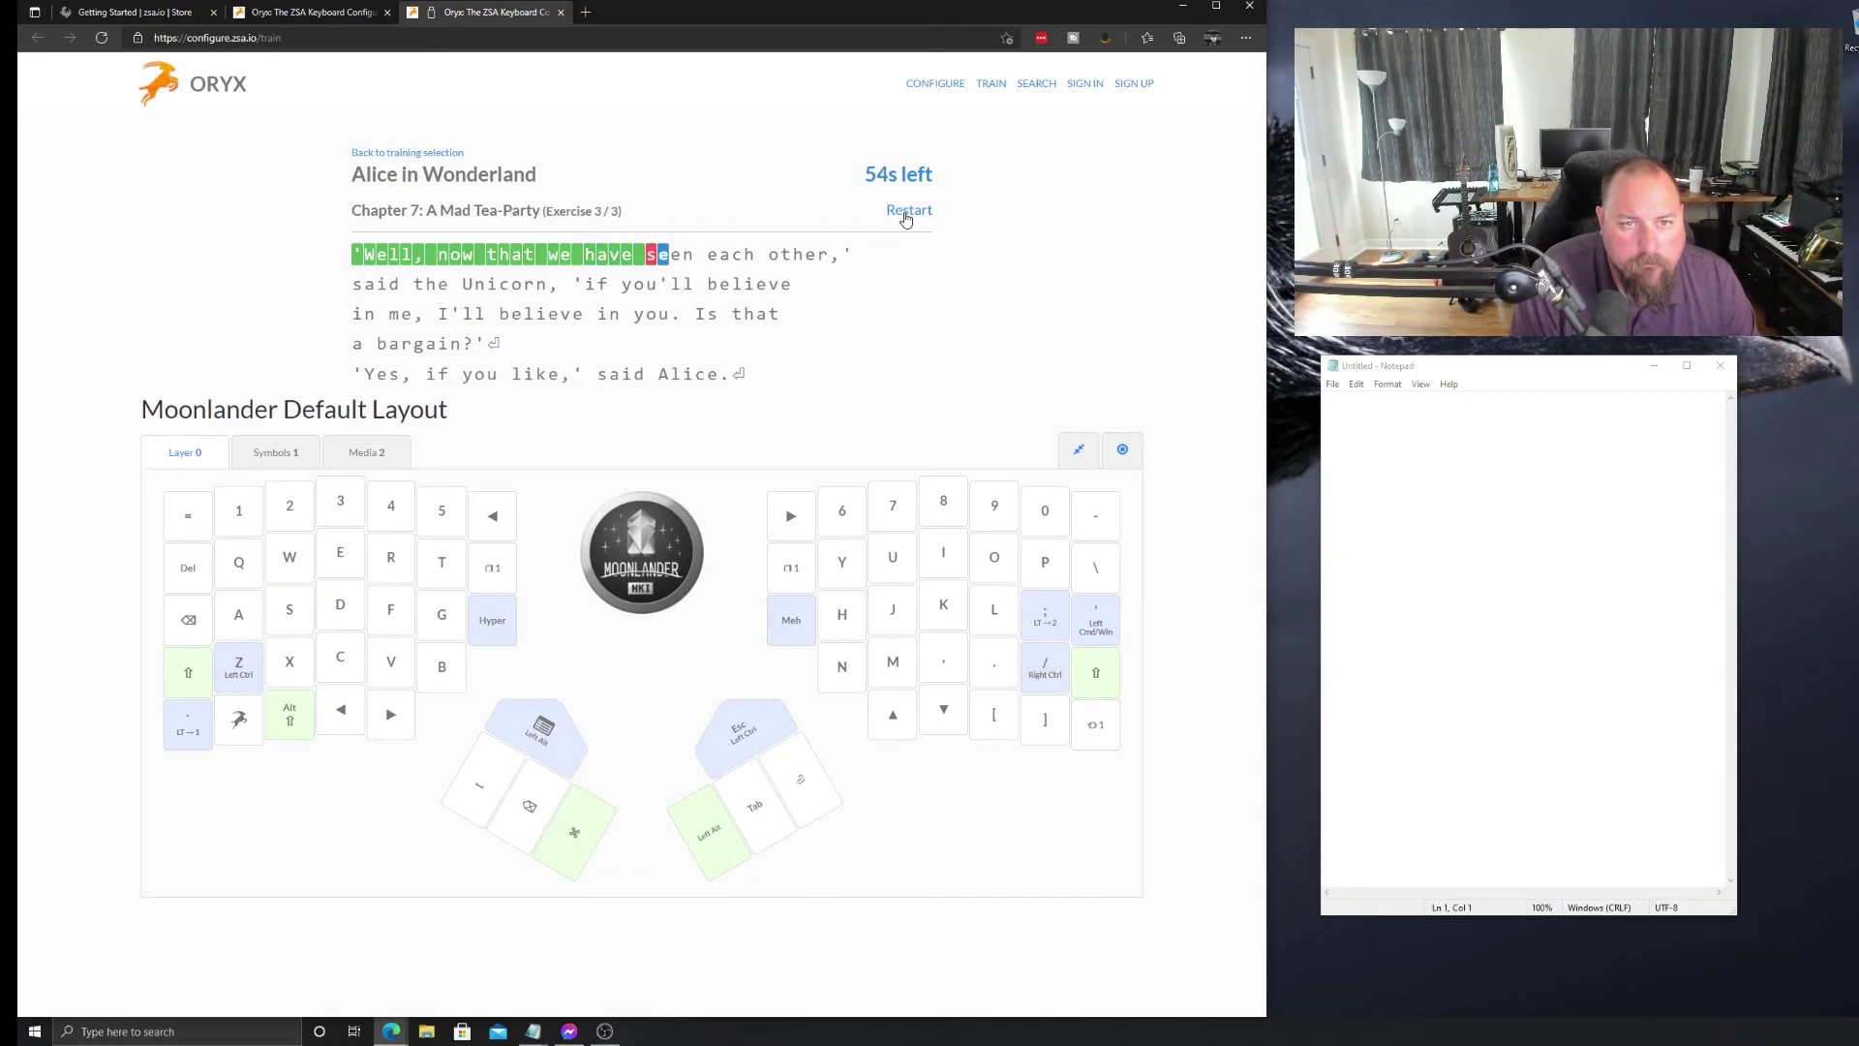
type("een each ")
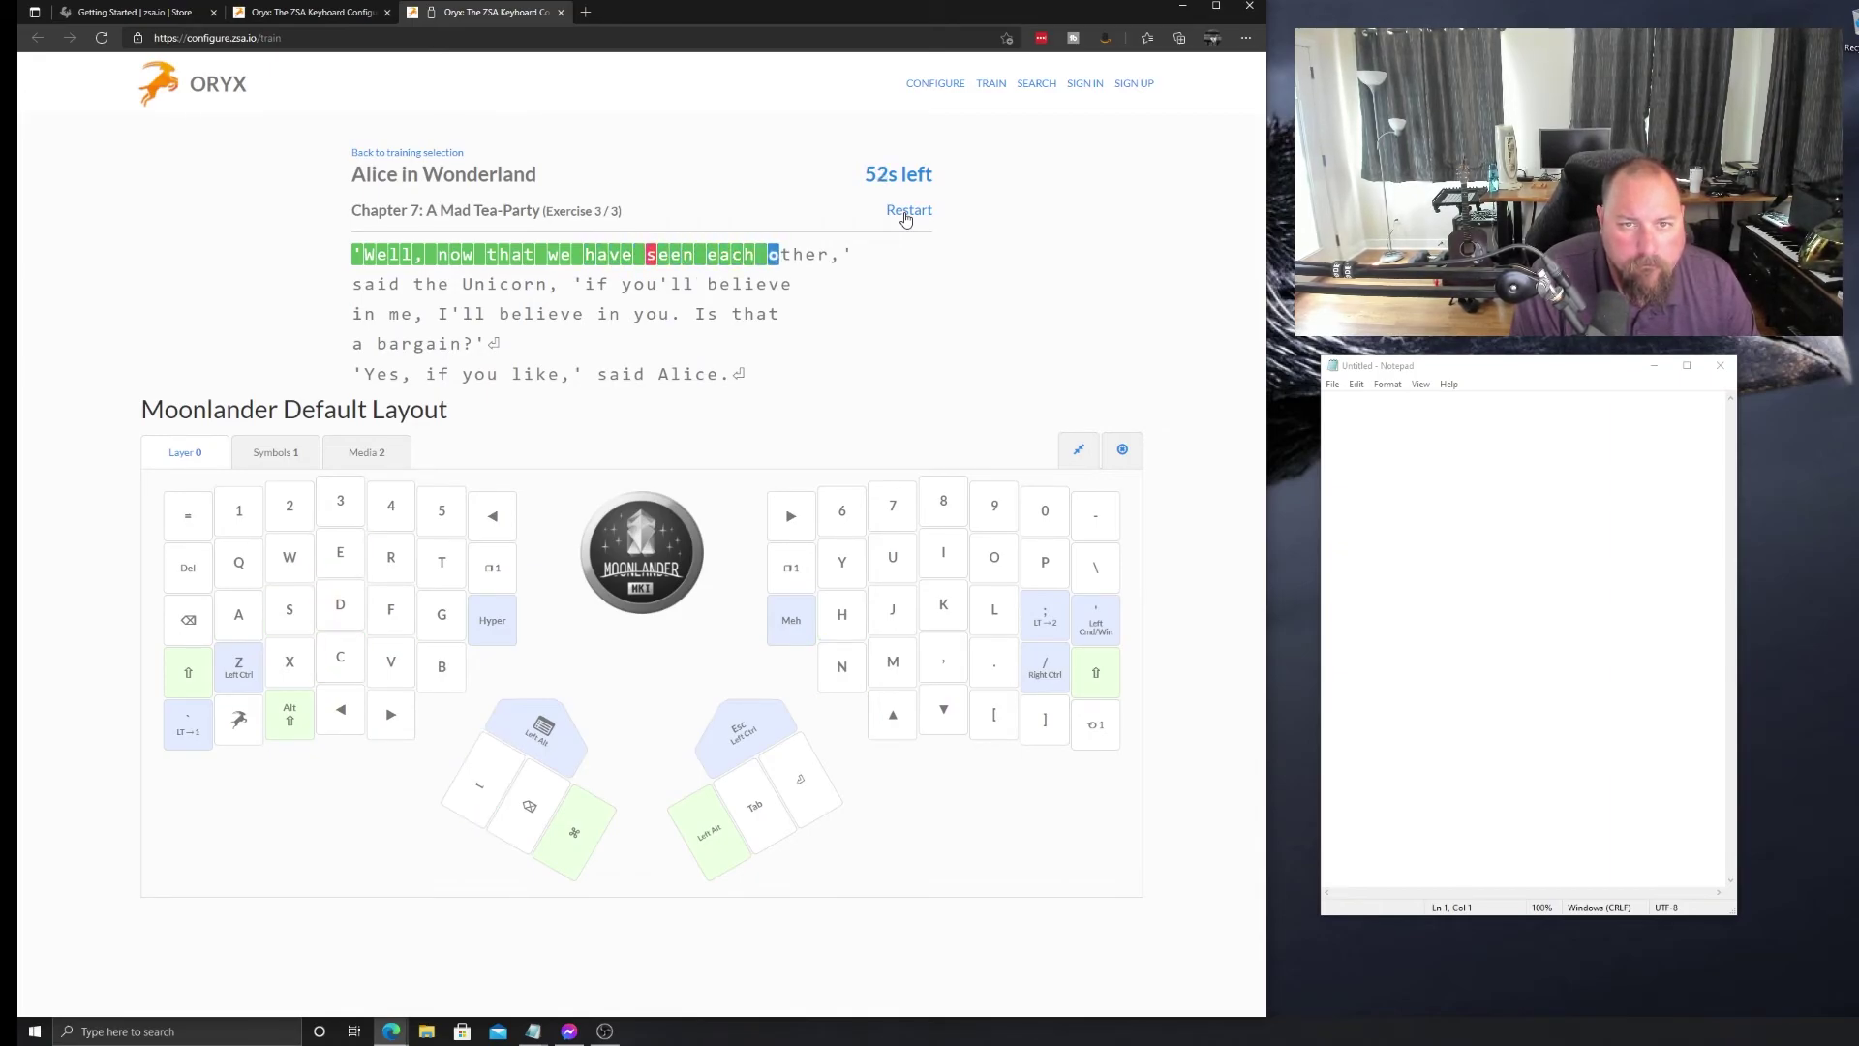
type("otherm'")
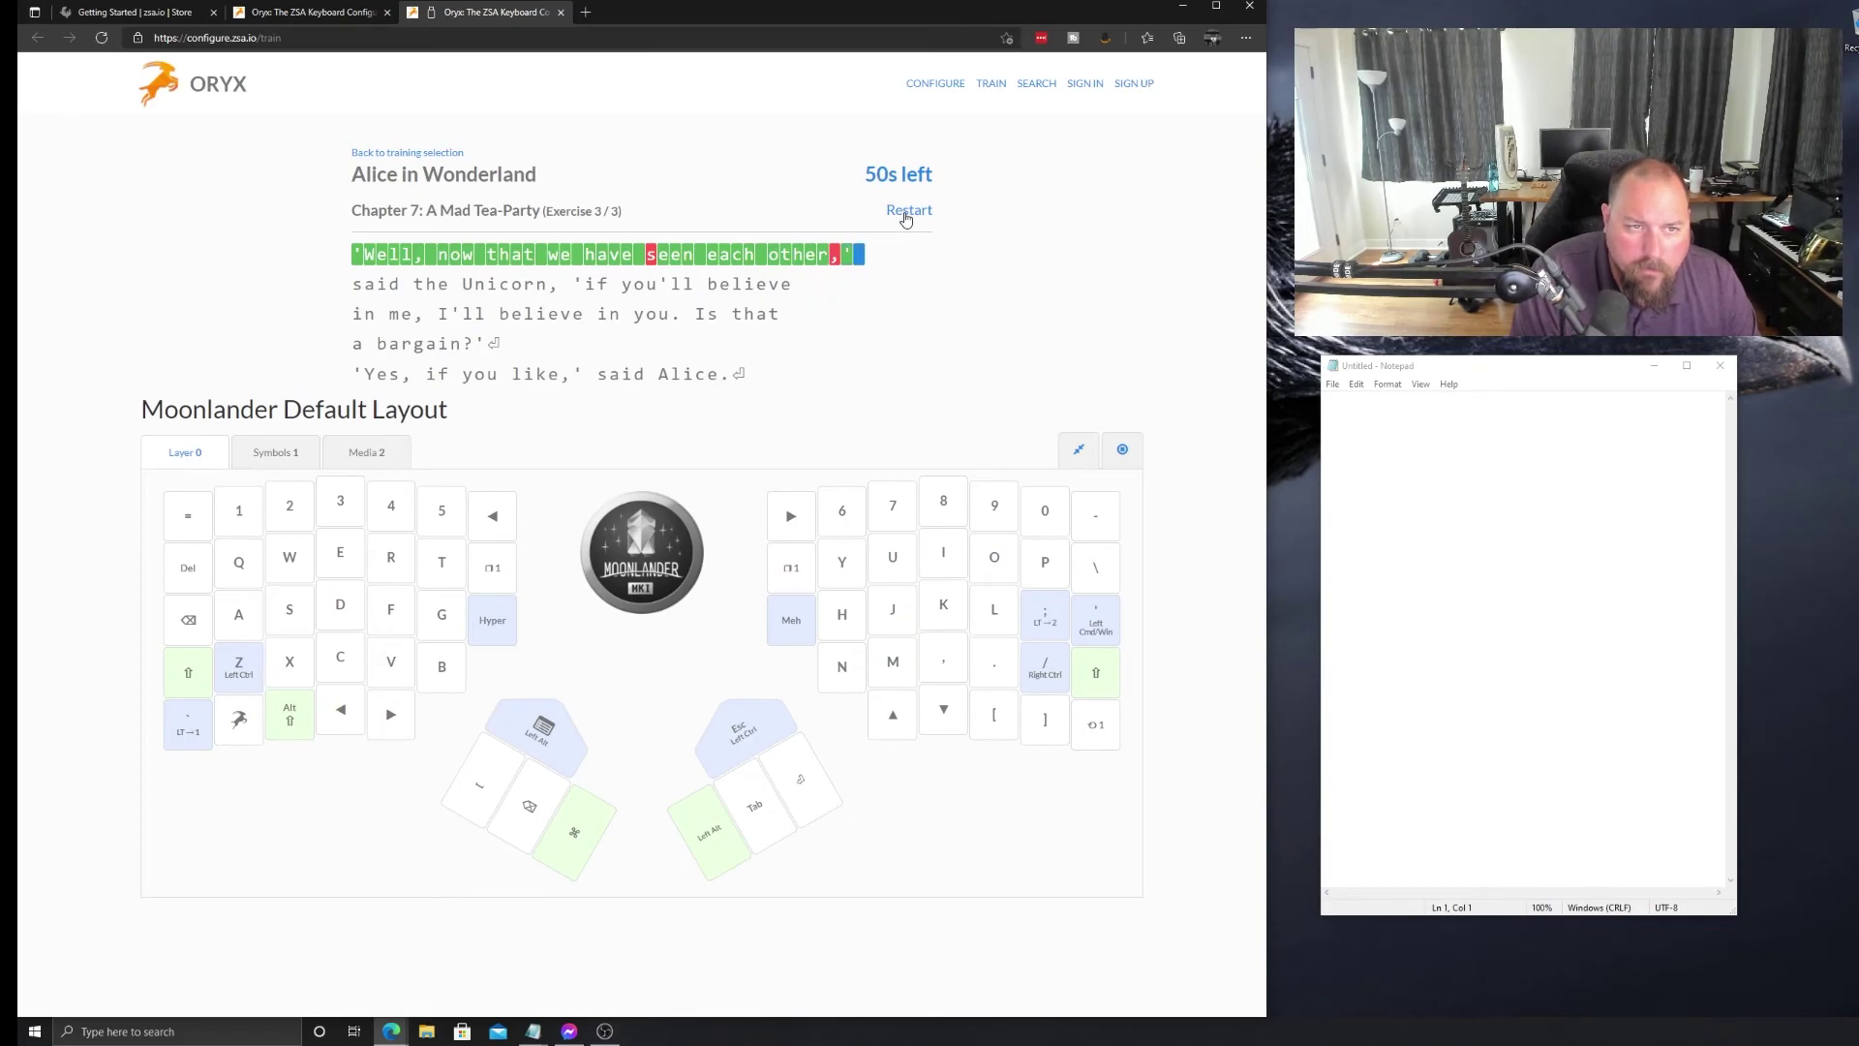
type(" said")
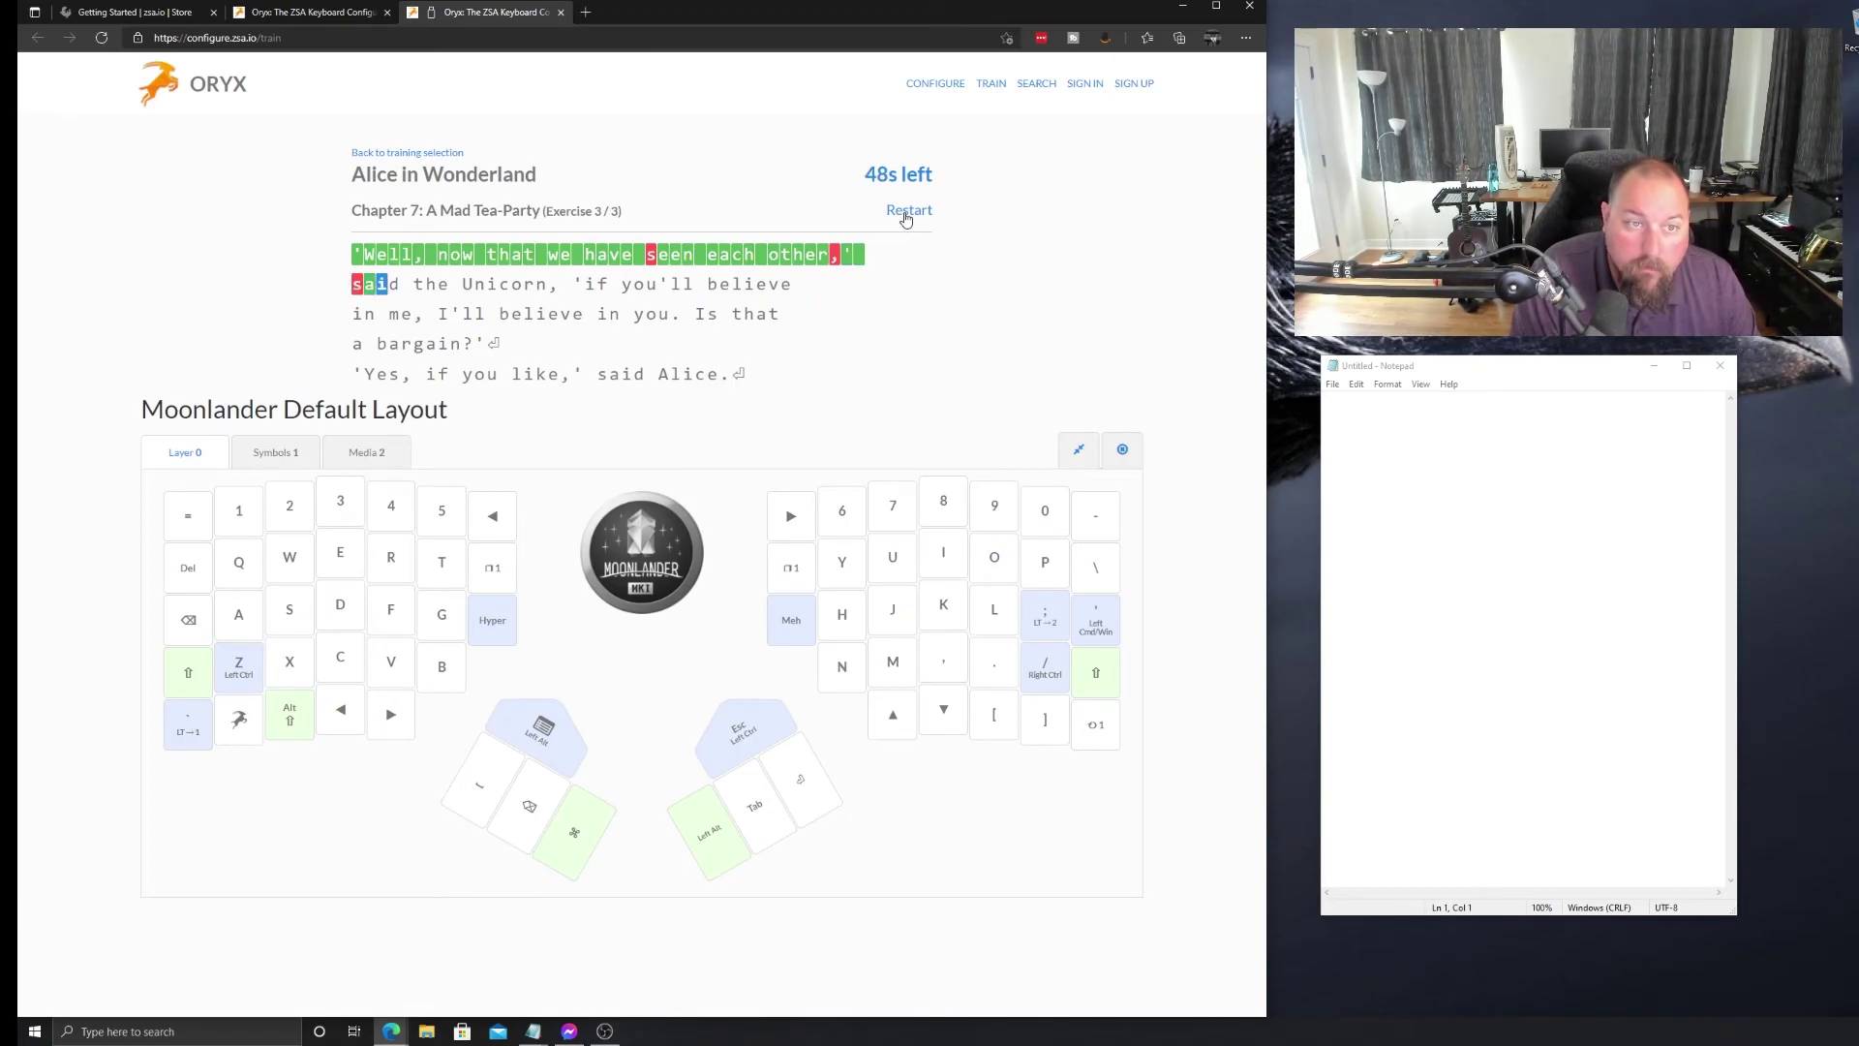
type(" the")
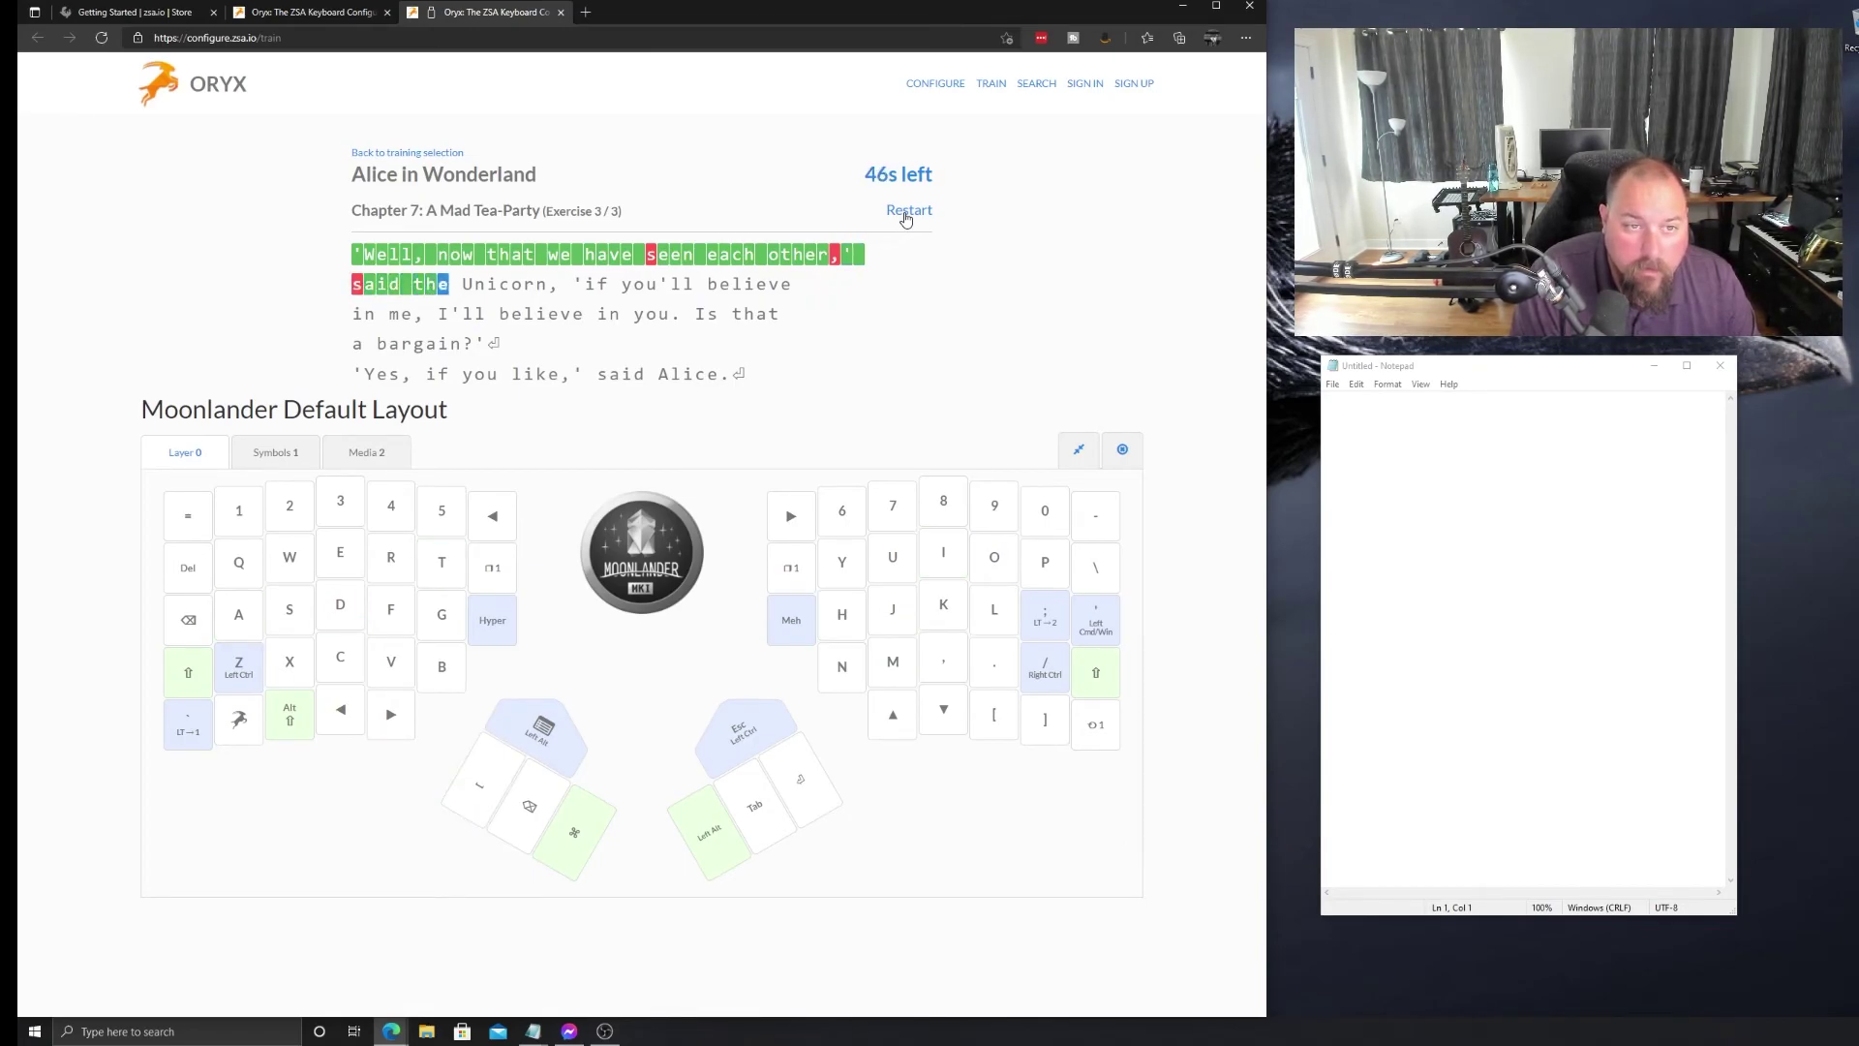
type(" Unicorn, ")
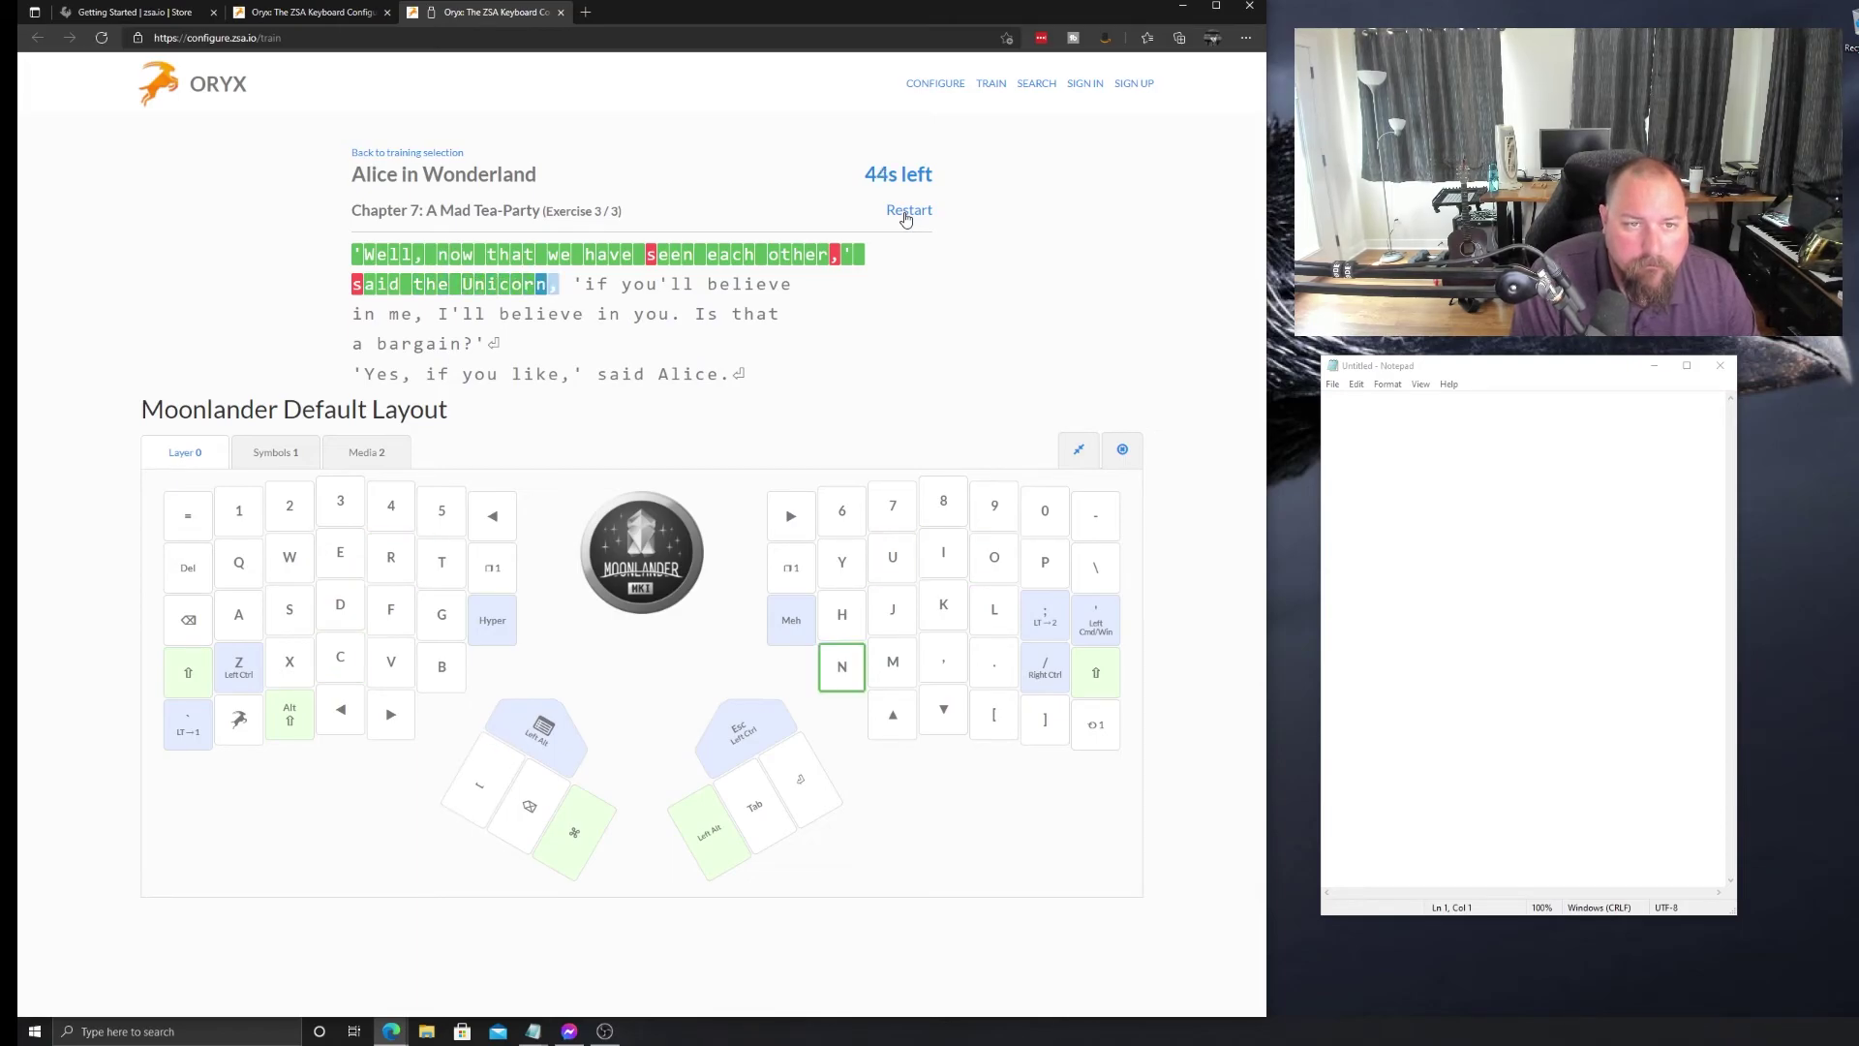
type("'if ")
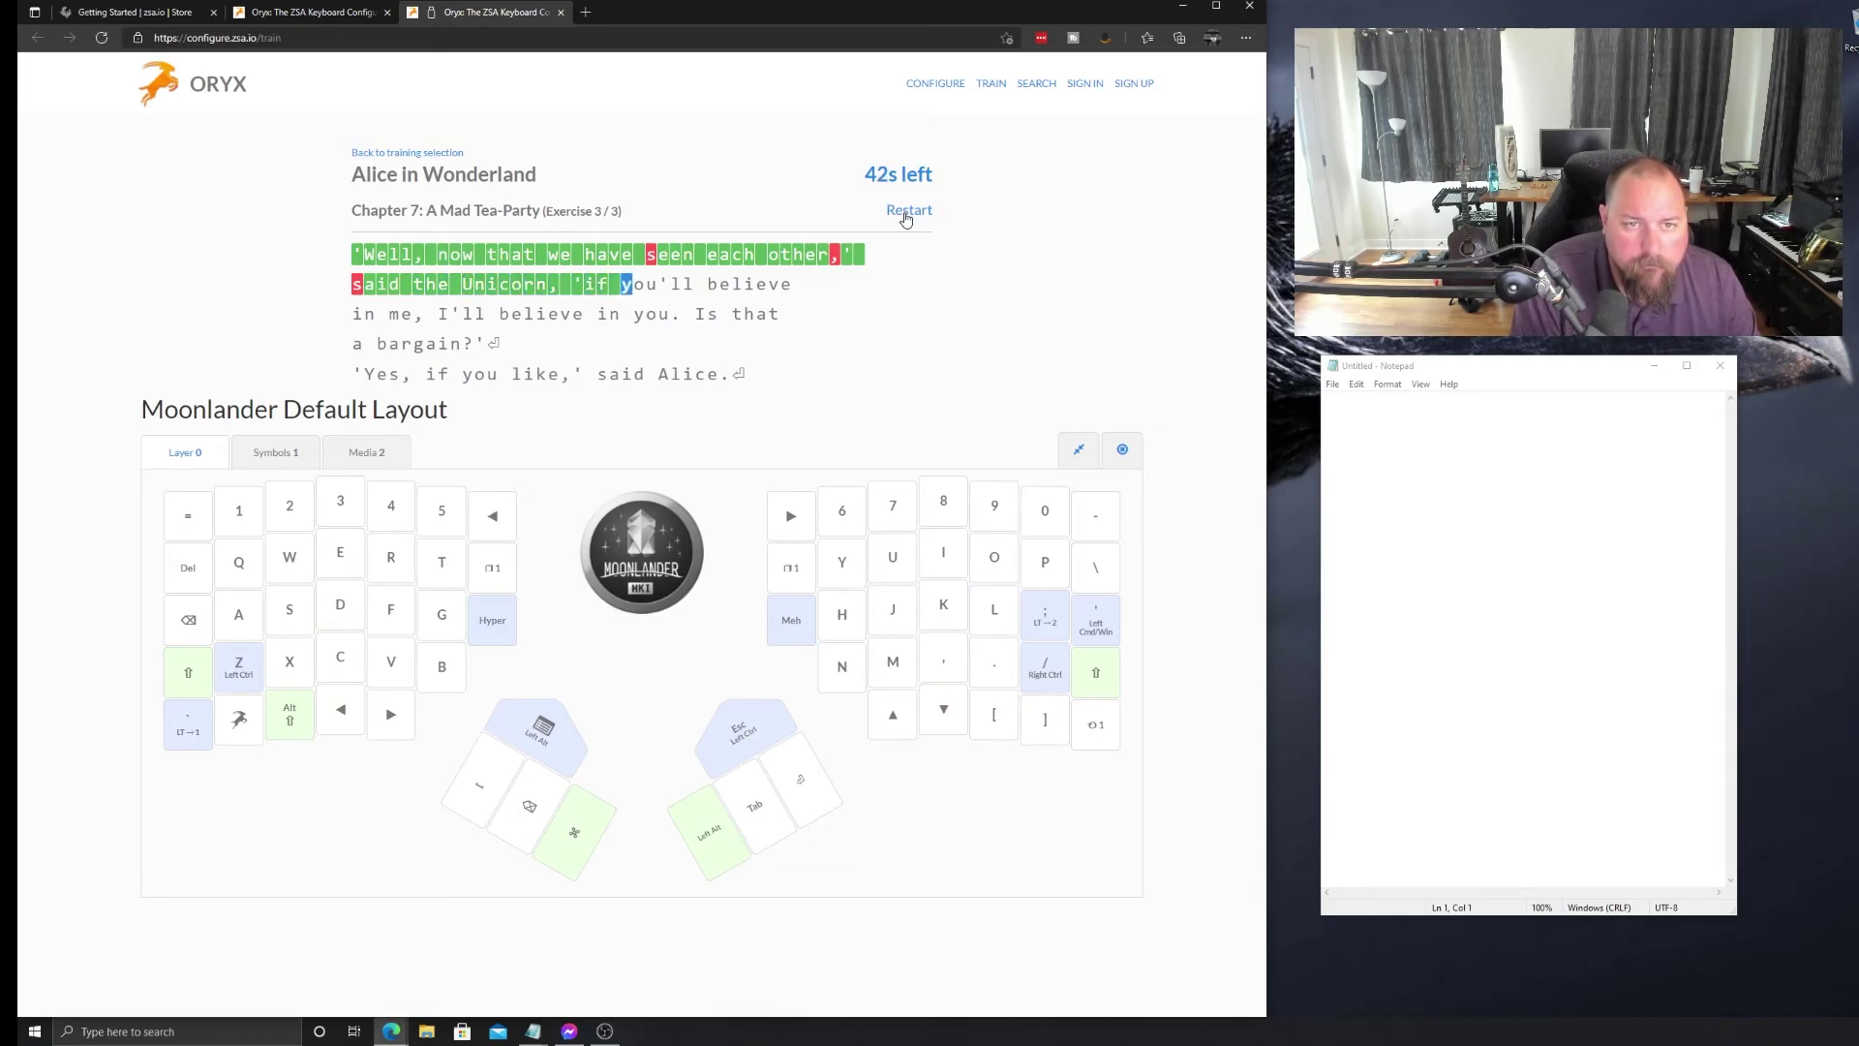
type("you'll believe")
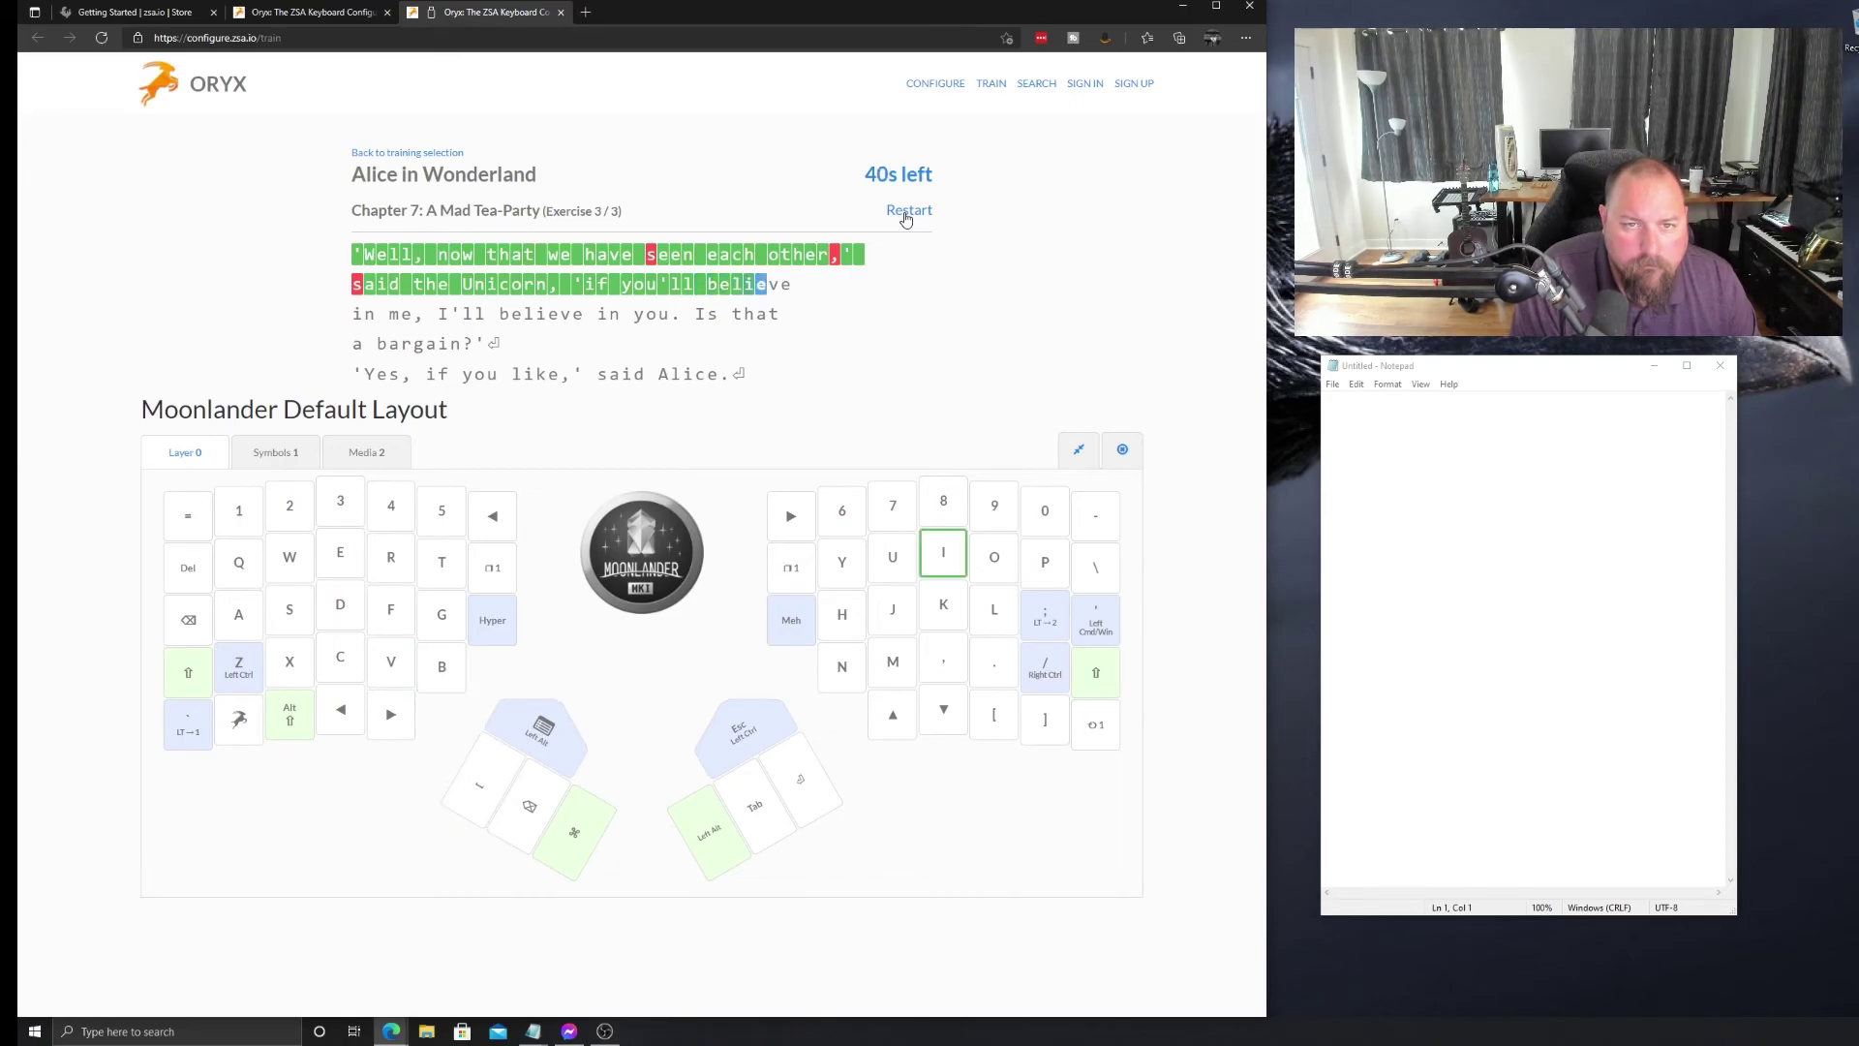
type(" in me, ")
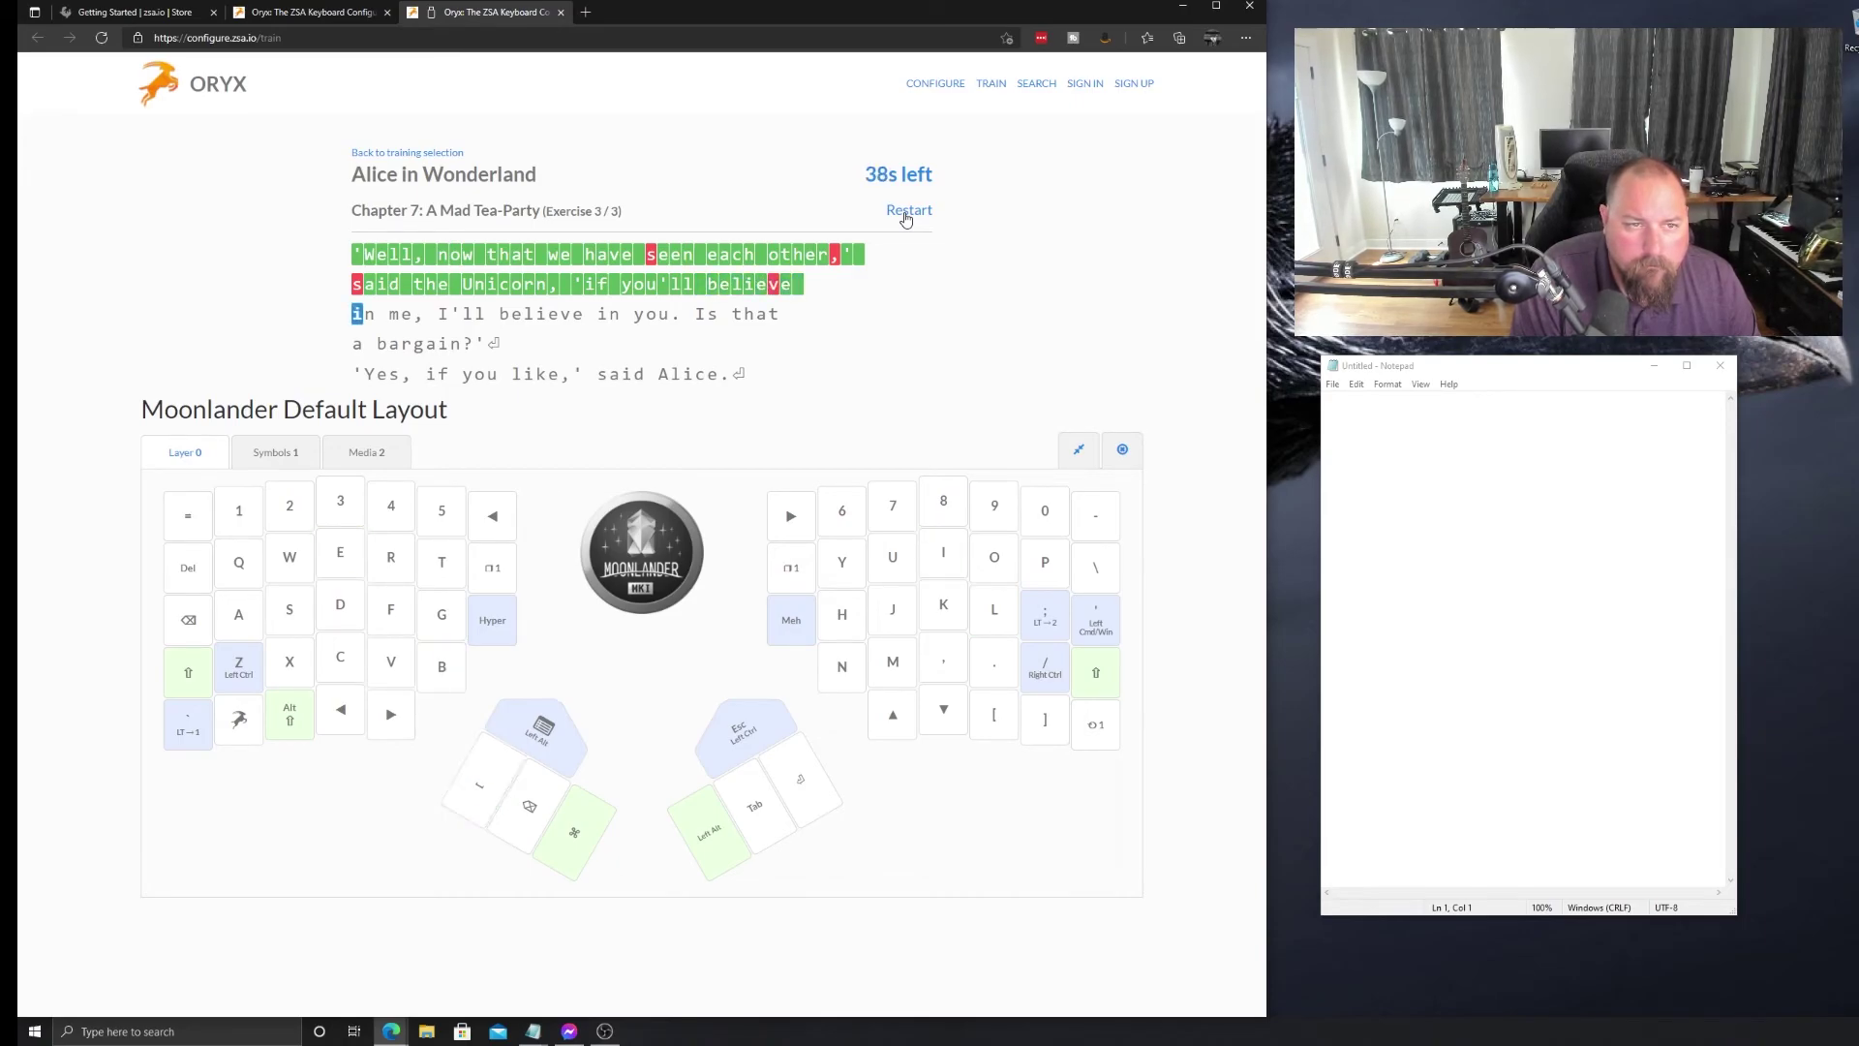
type("I'll be")
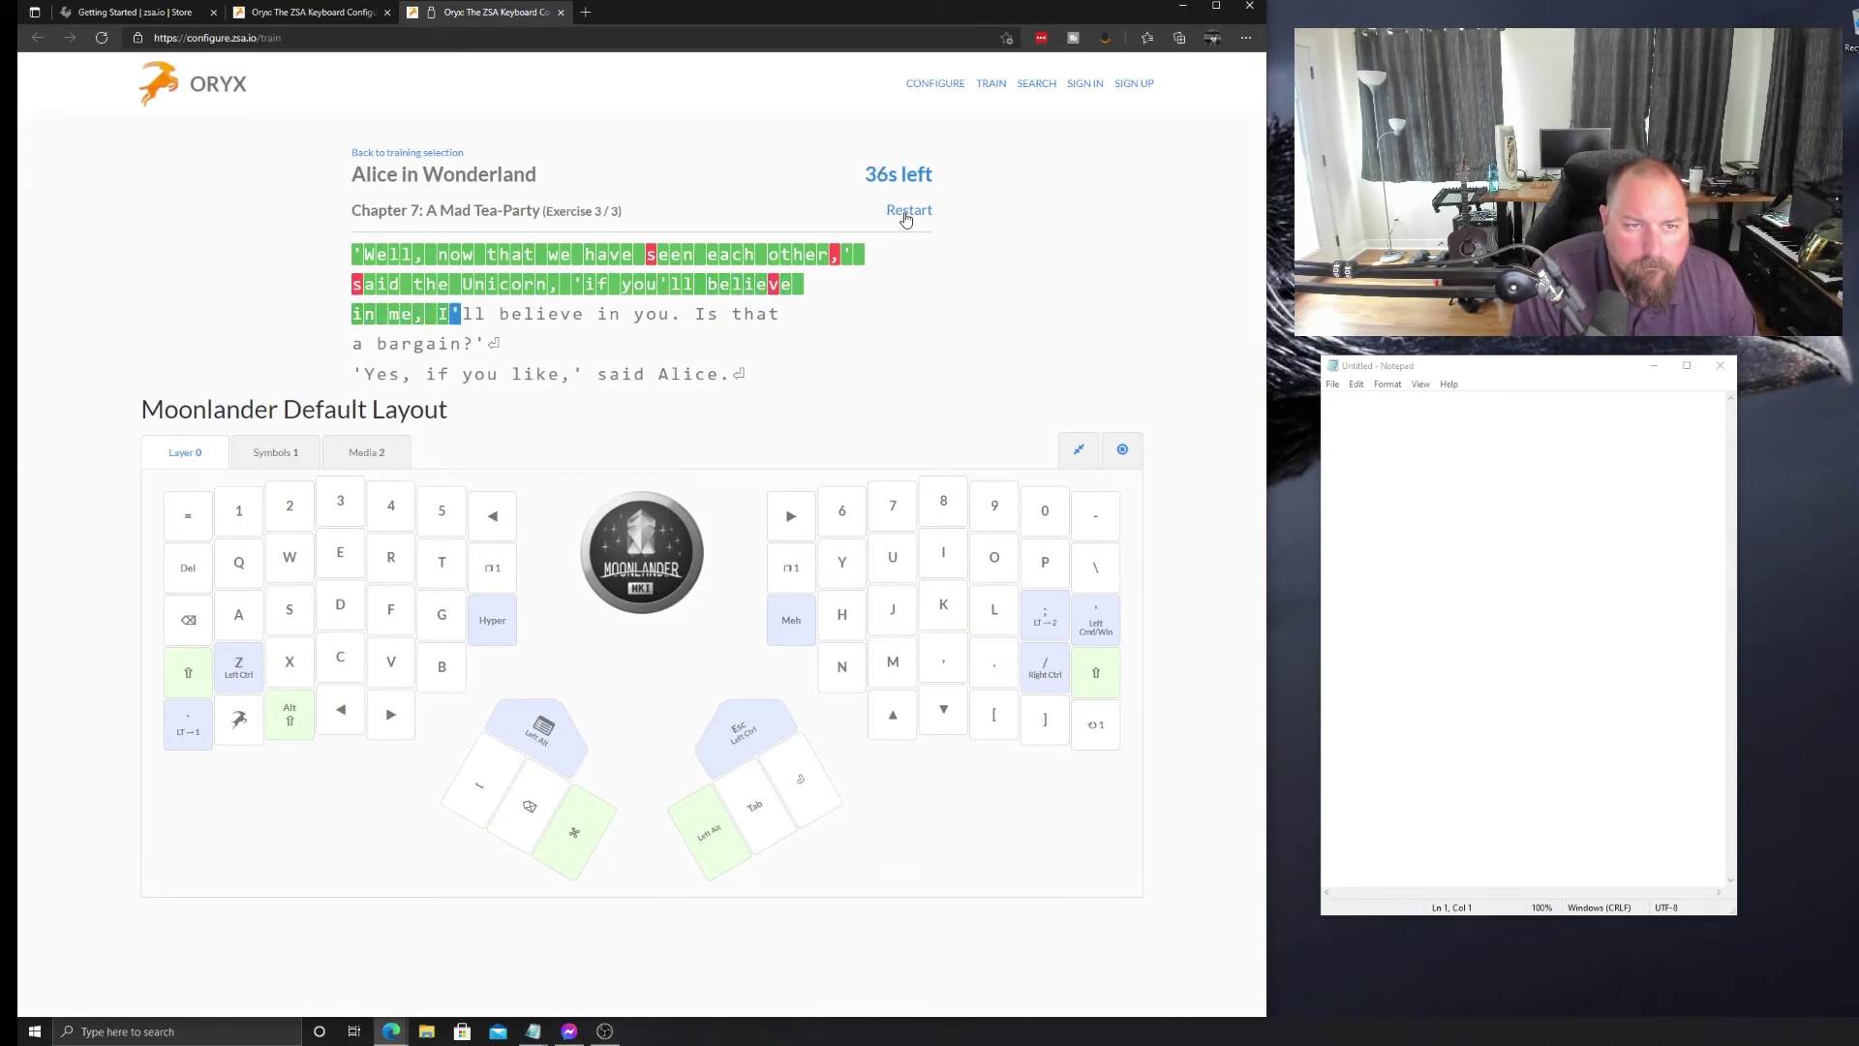
type("lie")
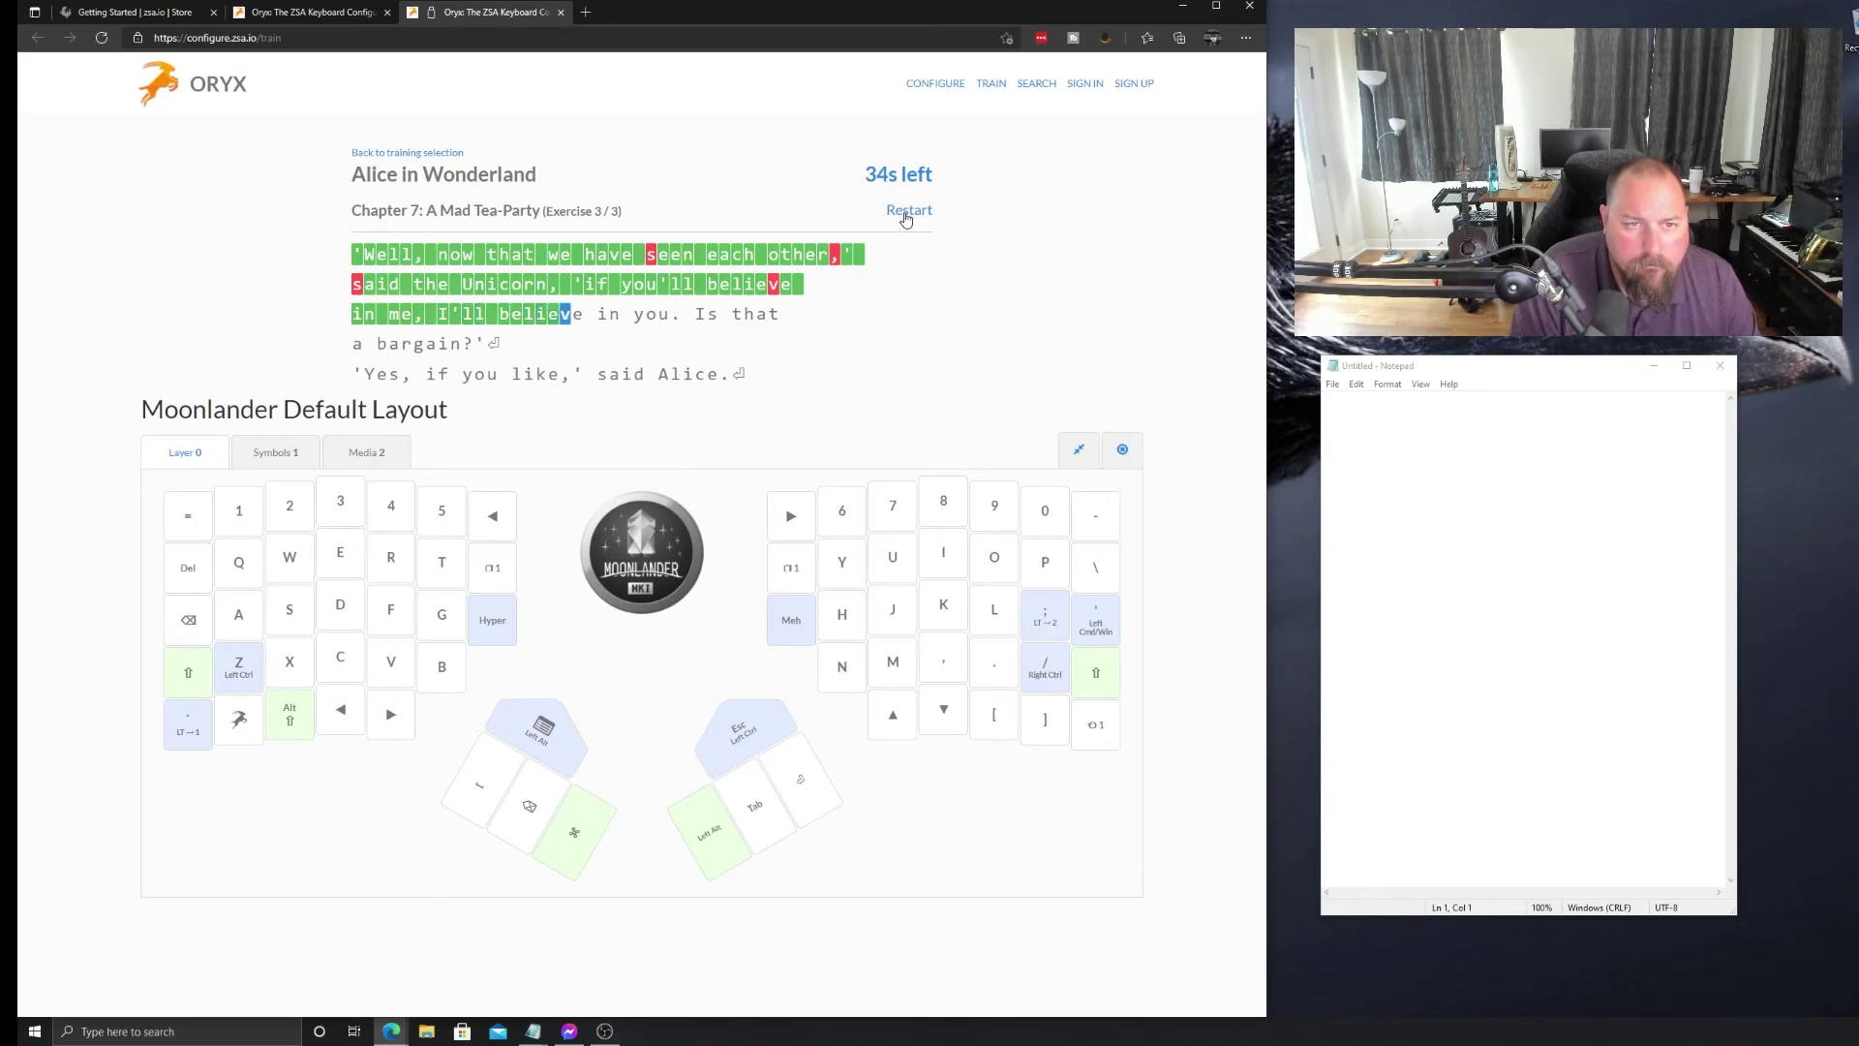
type("ve in you.")
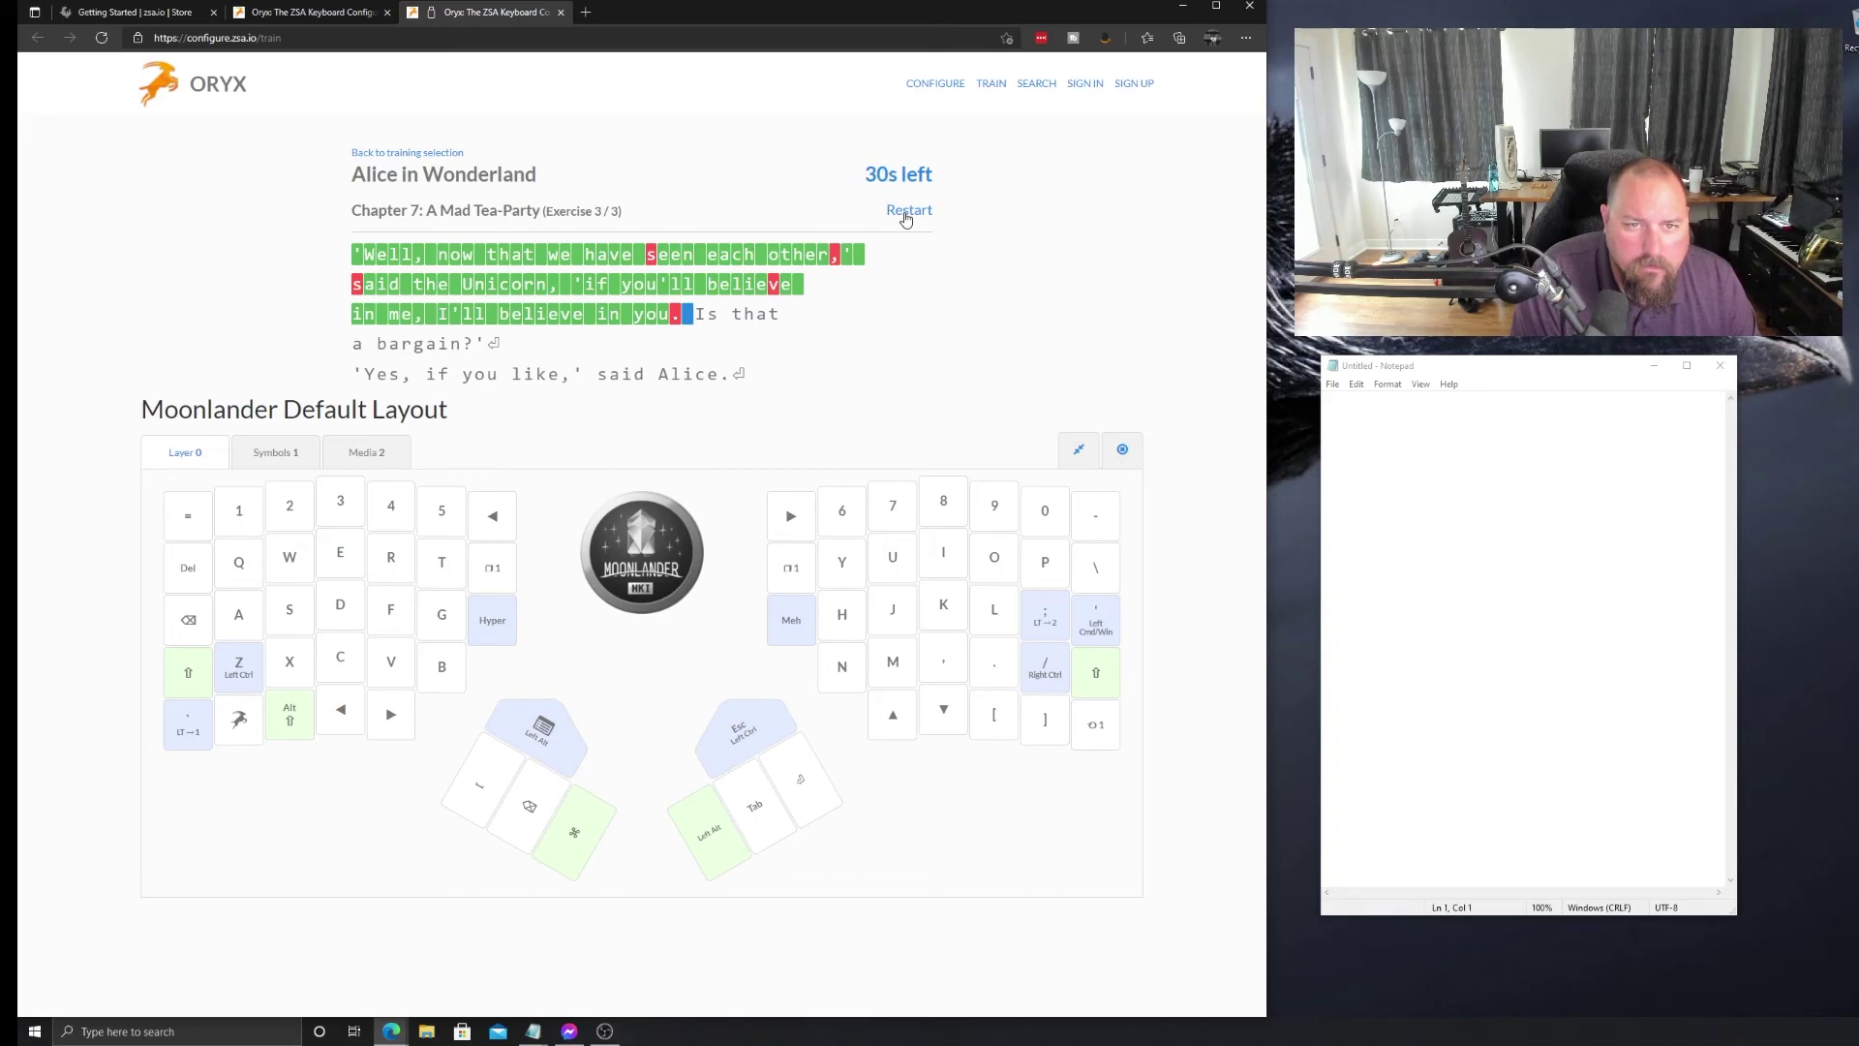
type(" Is that a ")
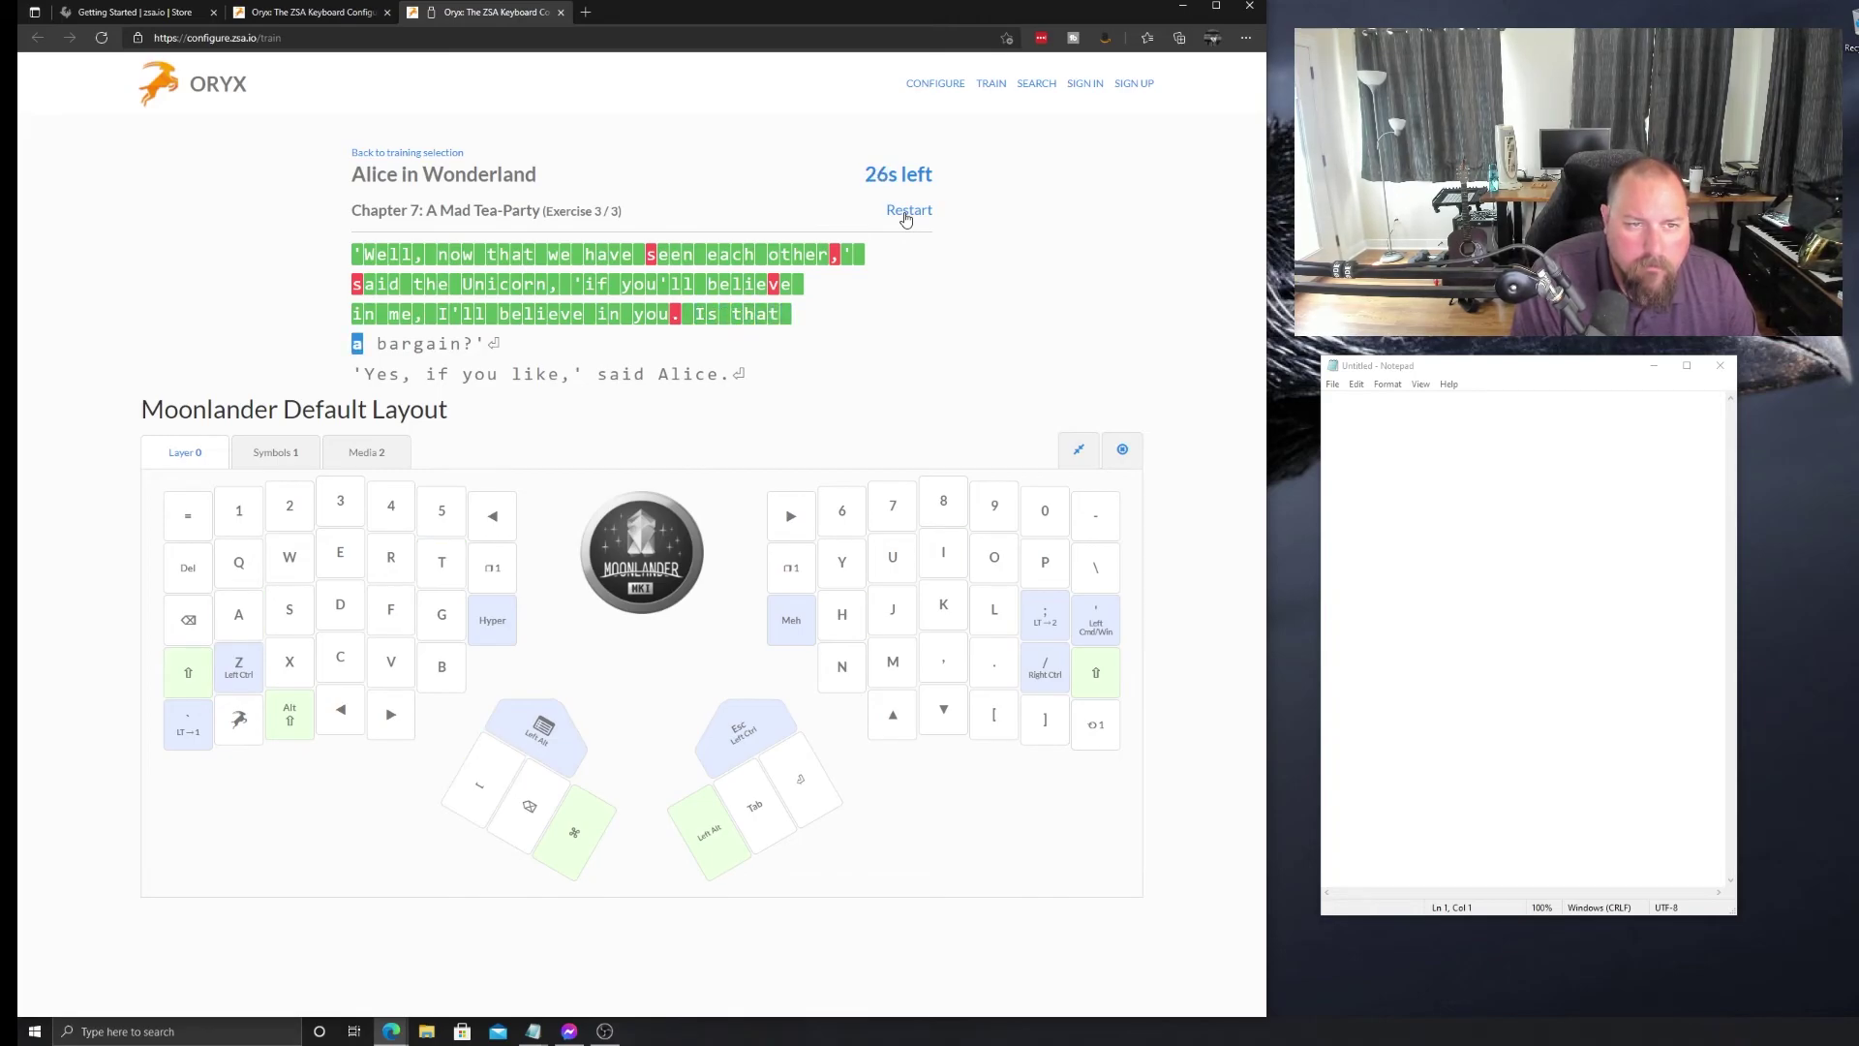
type("barg")
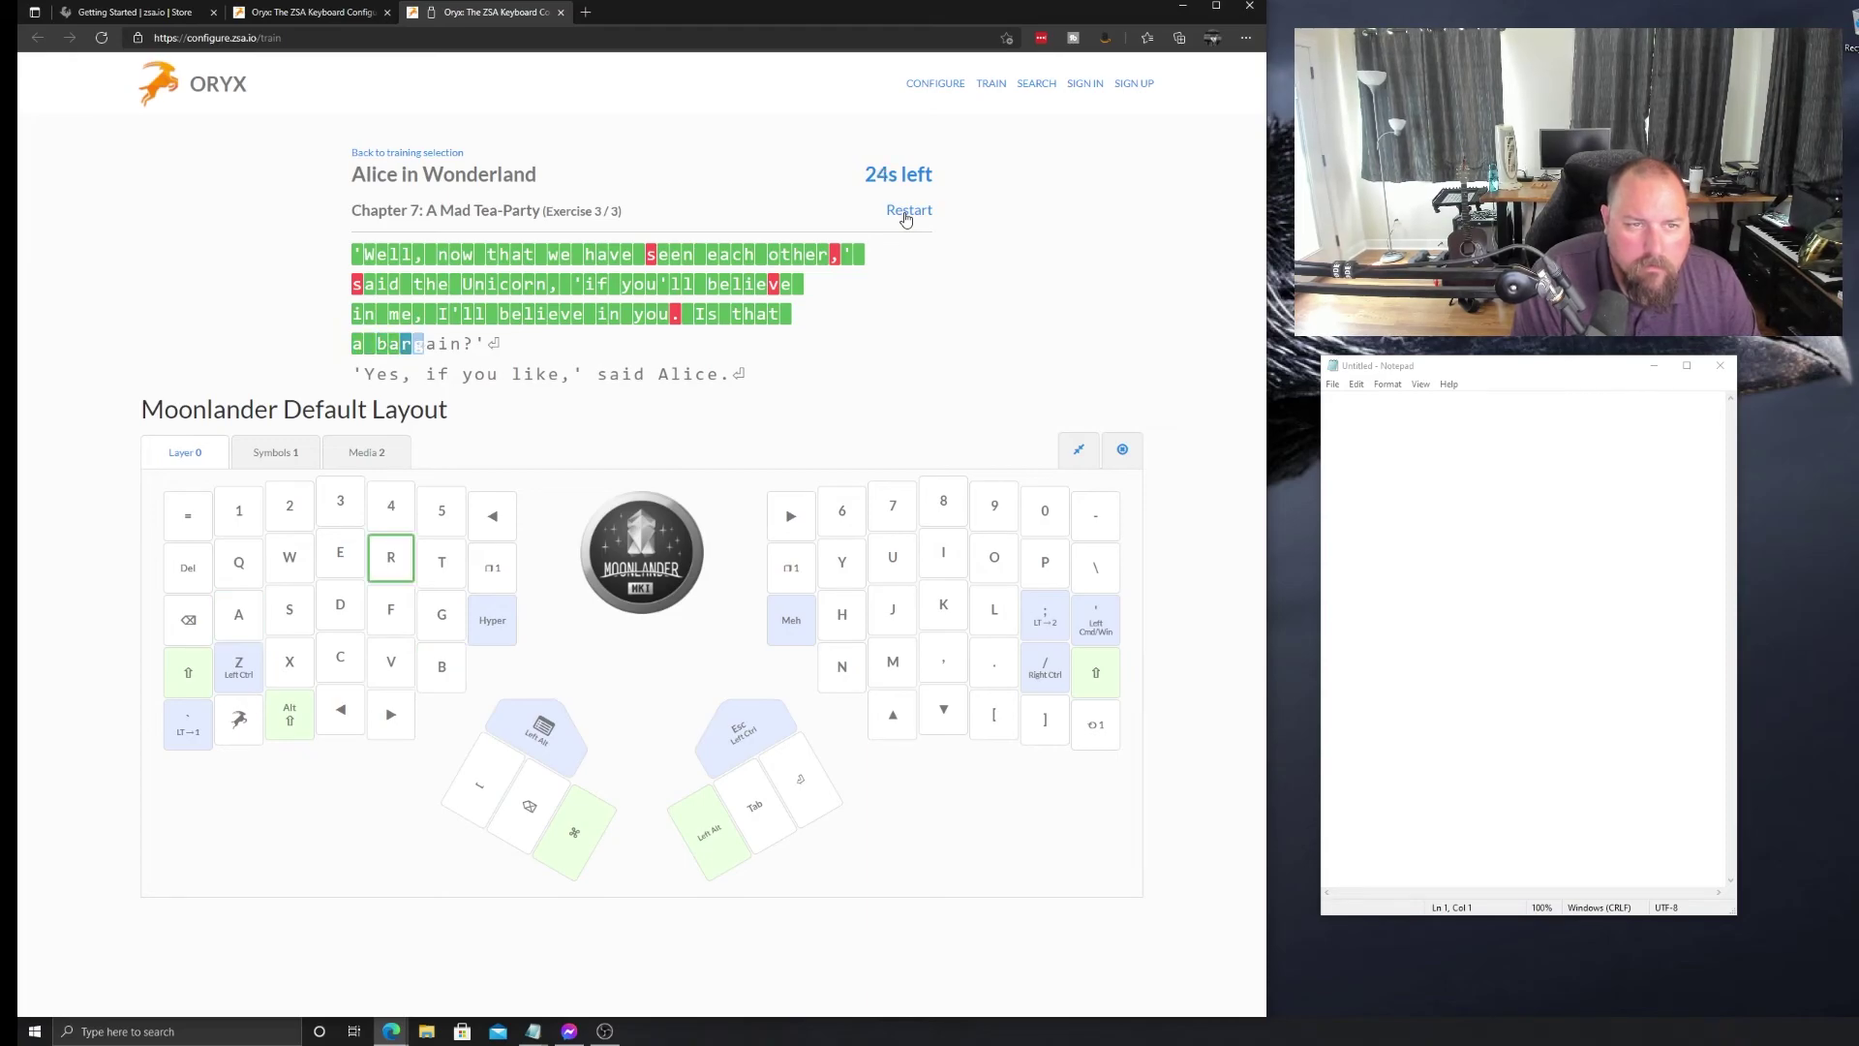
type("ain?")
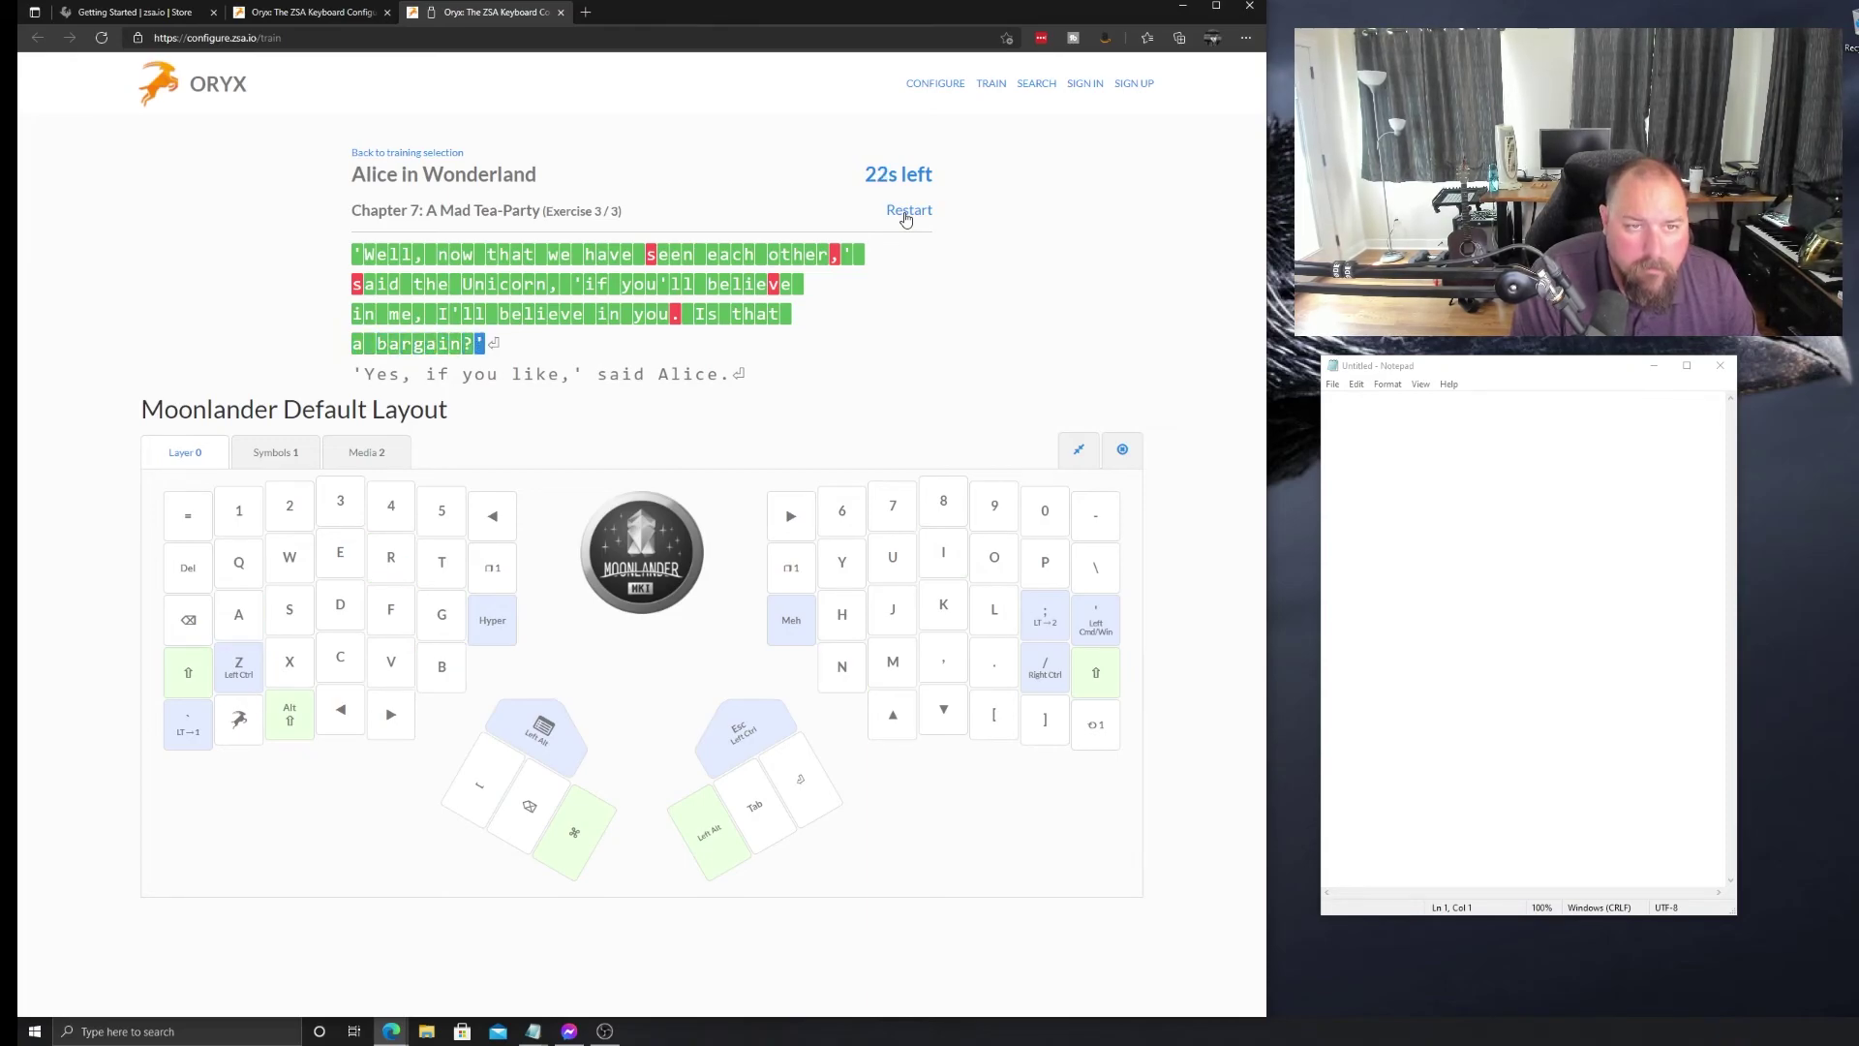
type("'")
key("Return")
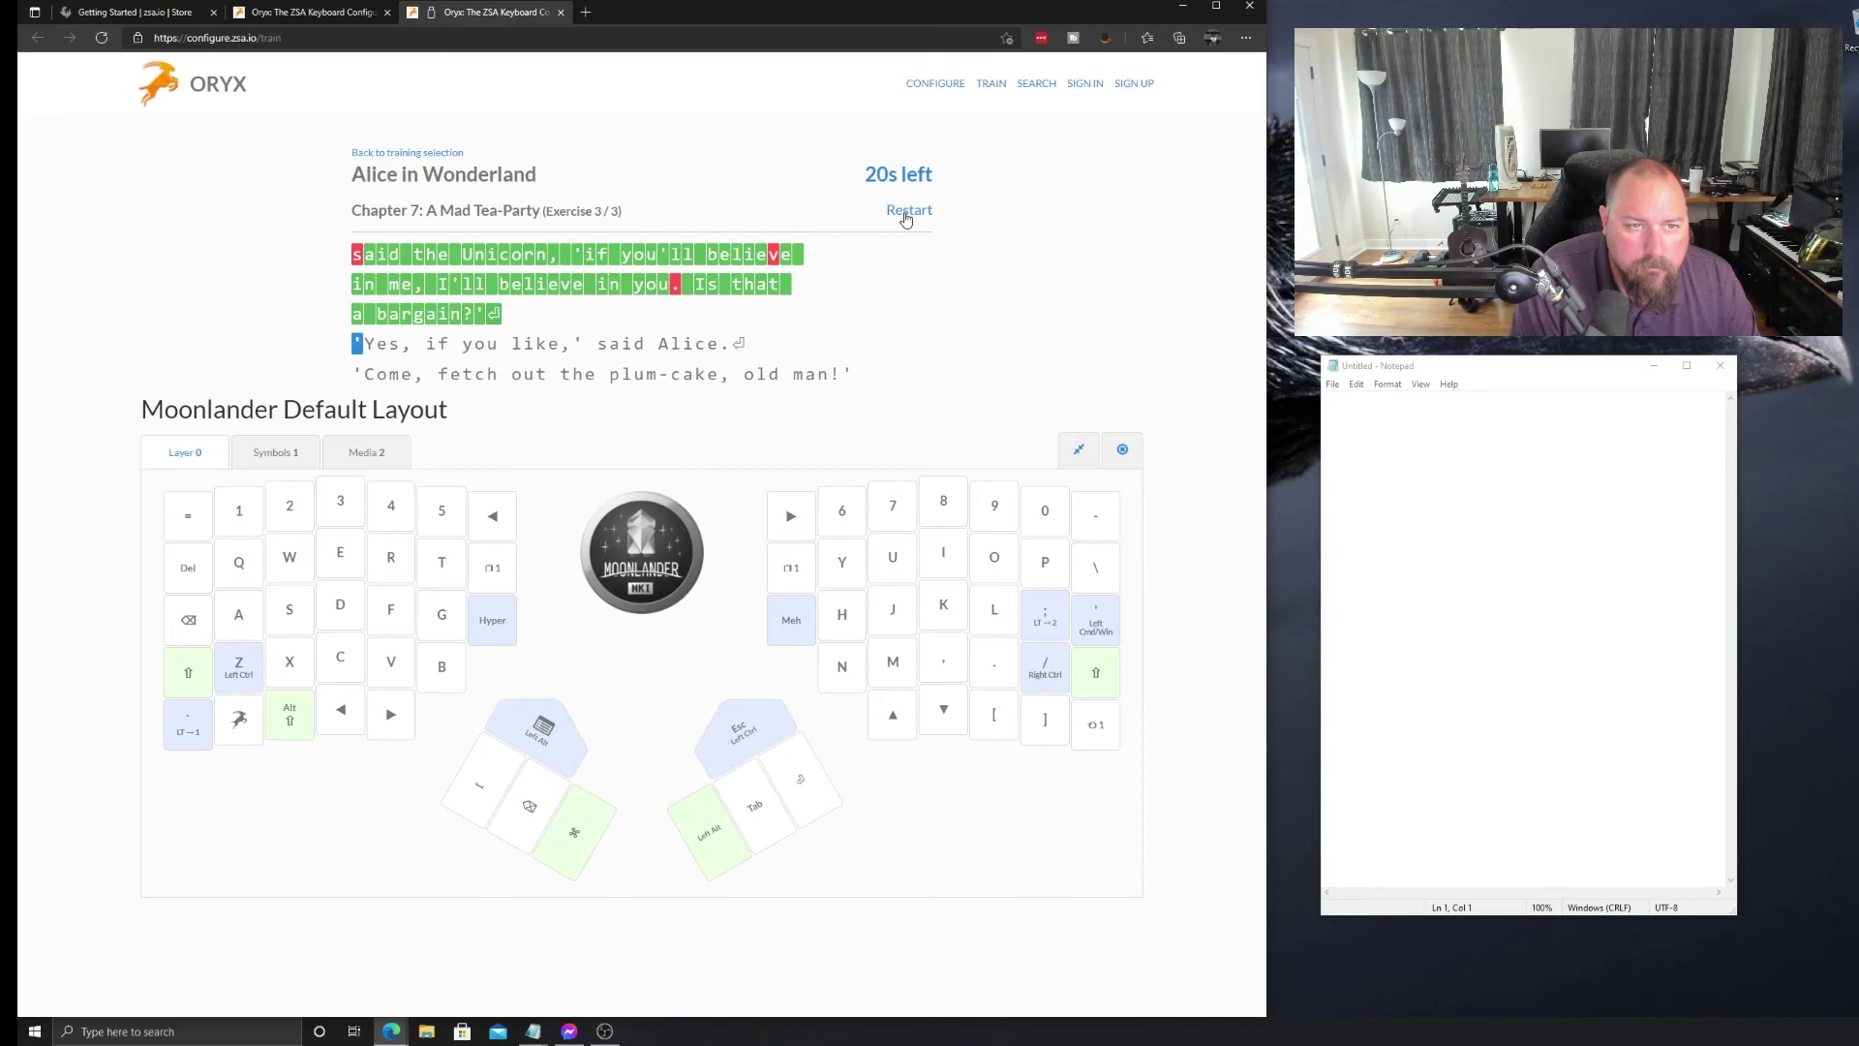
type("'Yes, ")
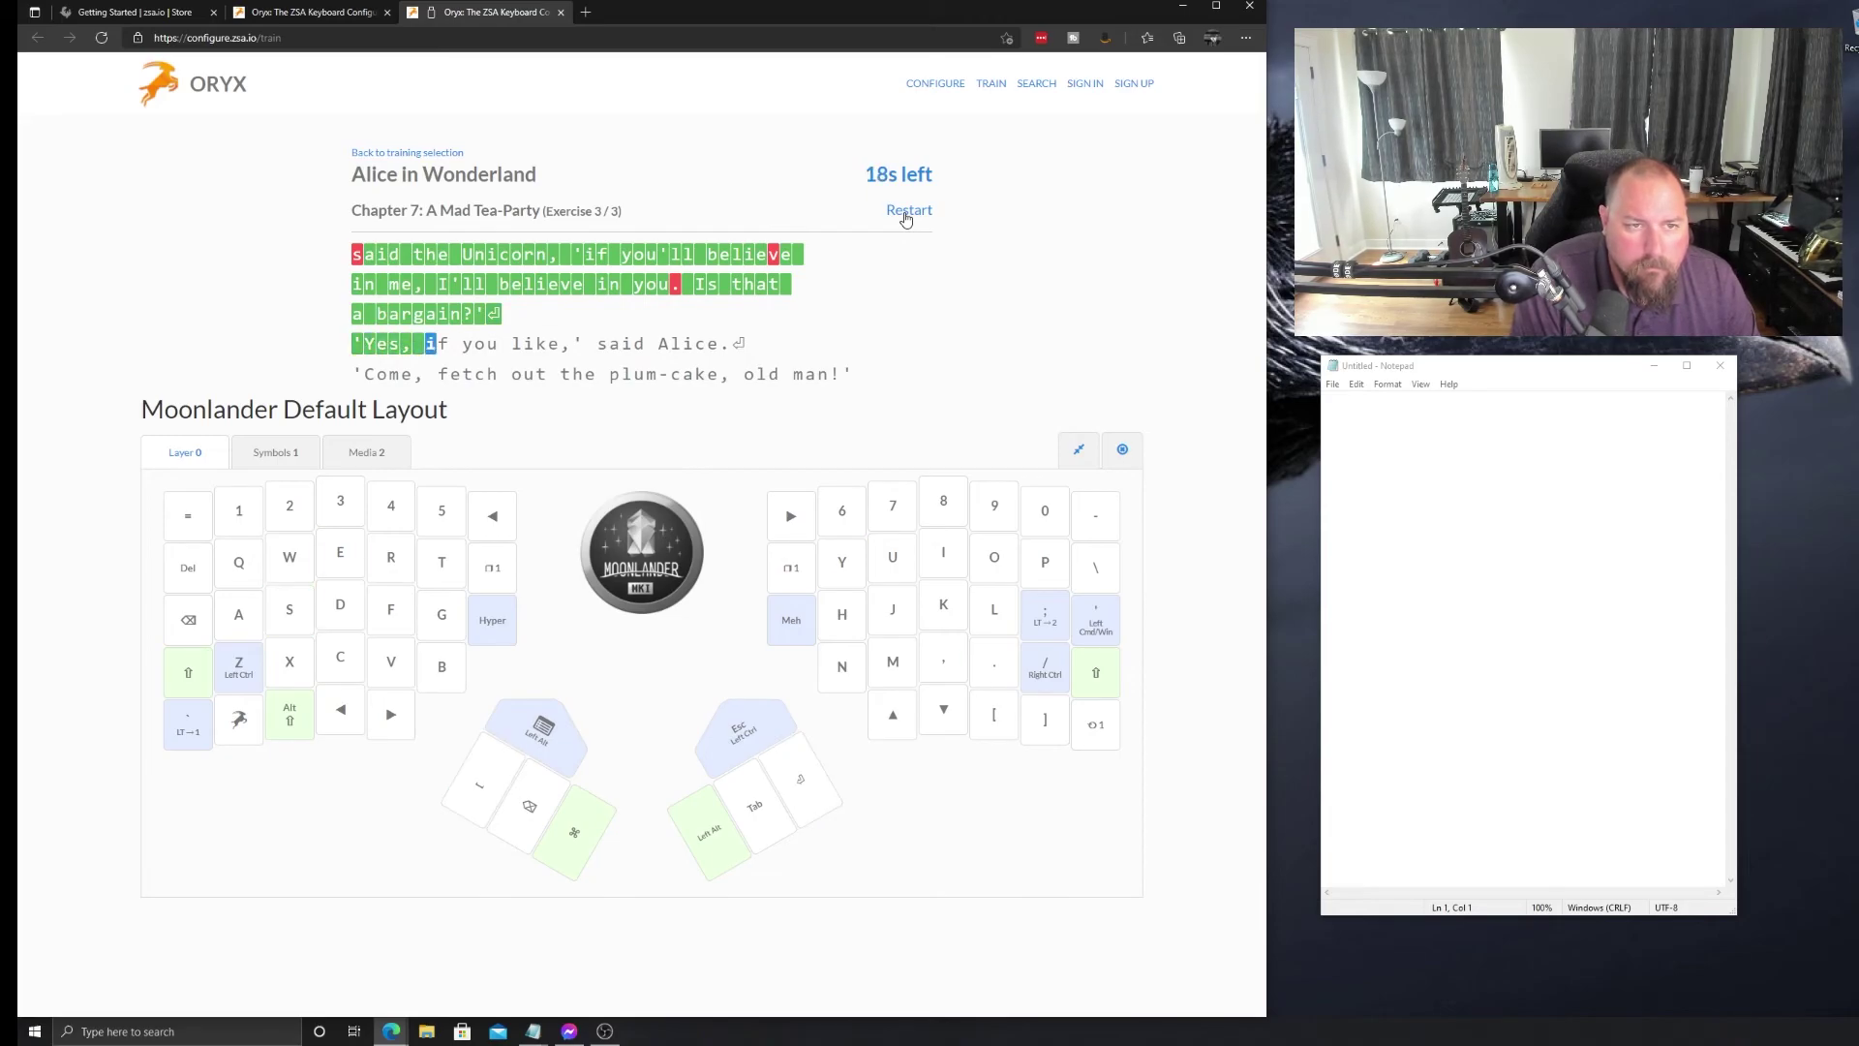
type("if you like")
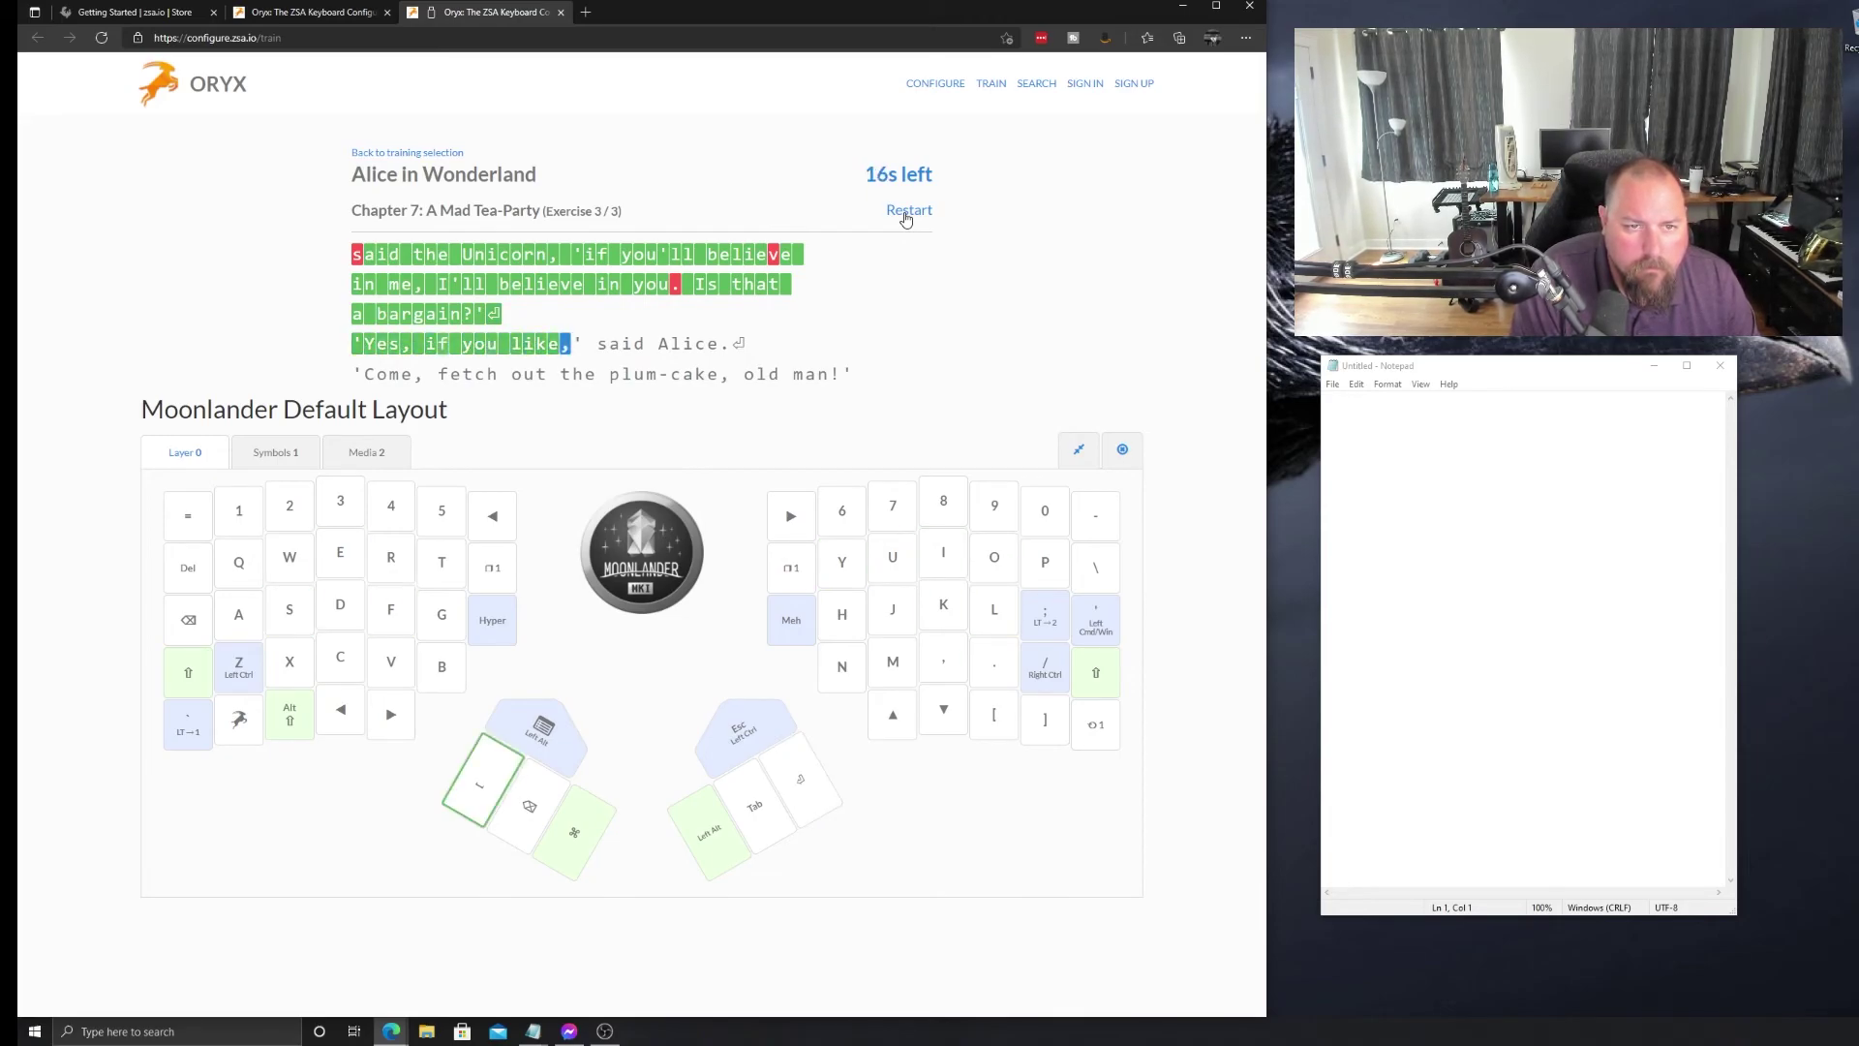
type(",' sa")
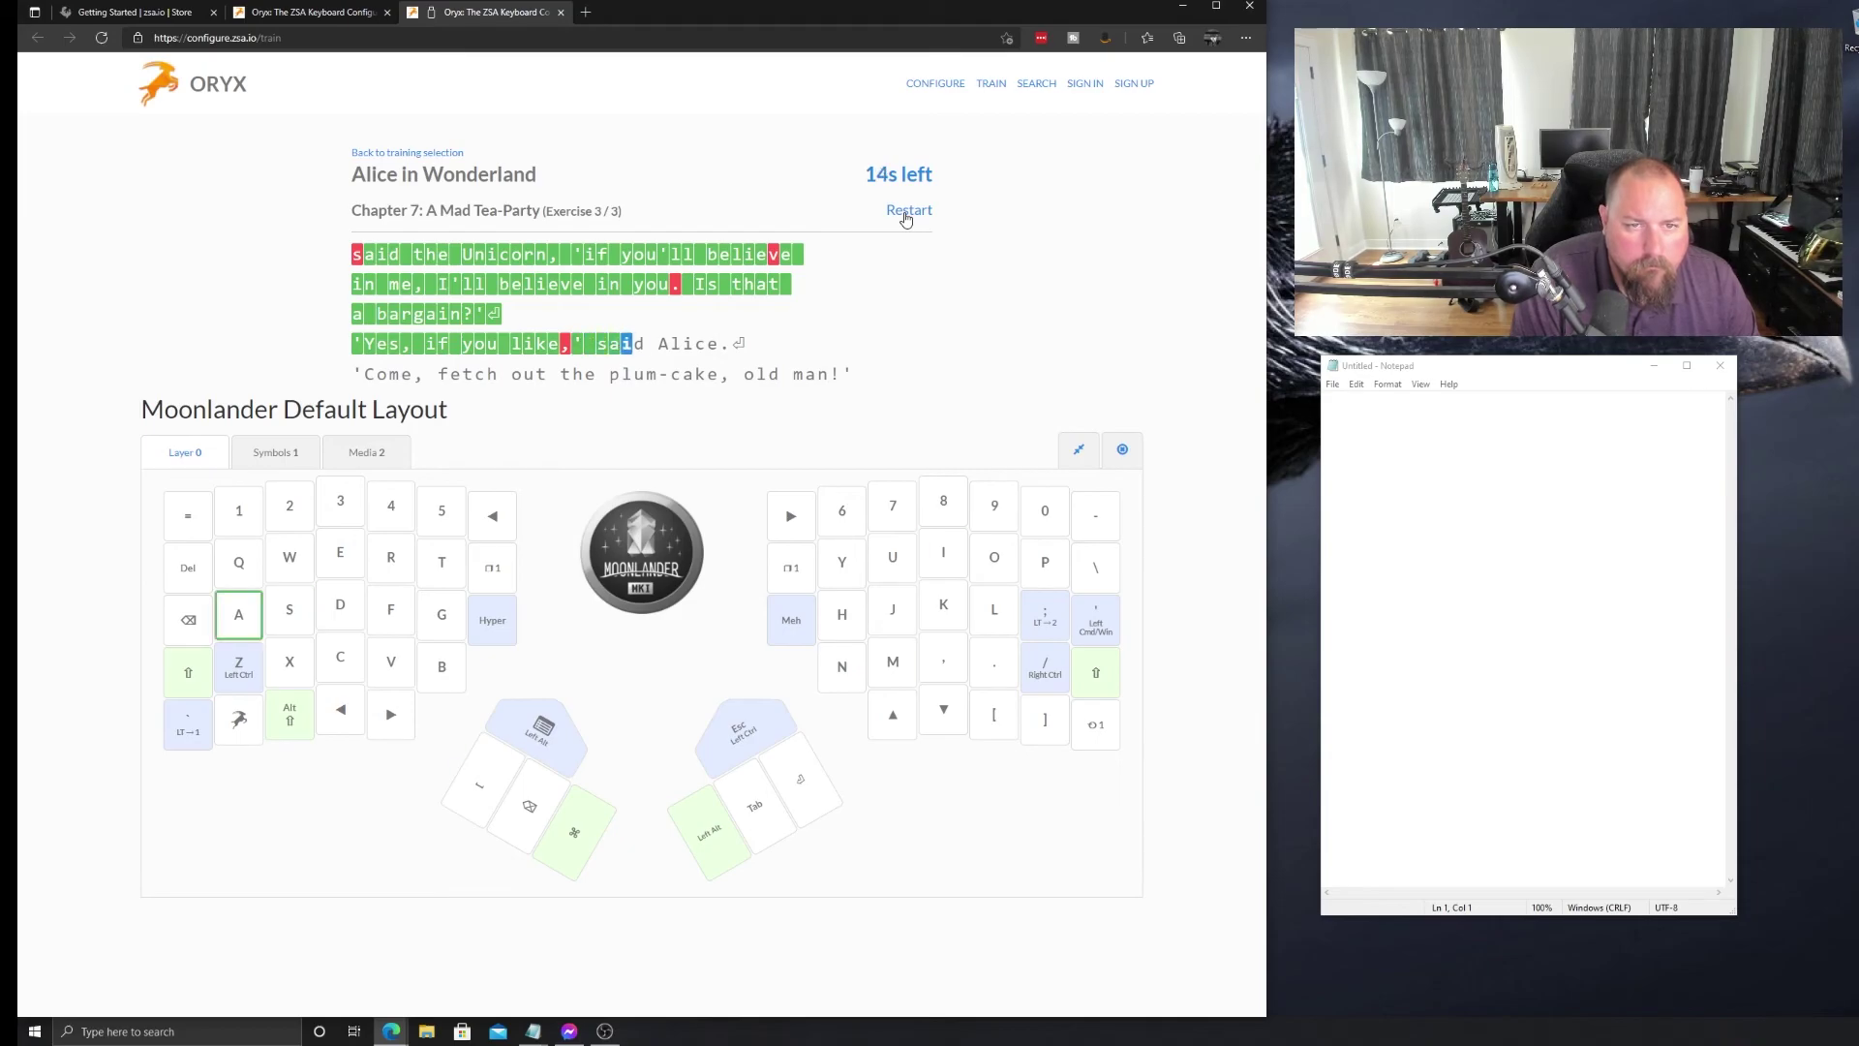
type("id Alic")
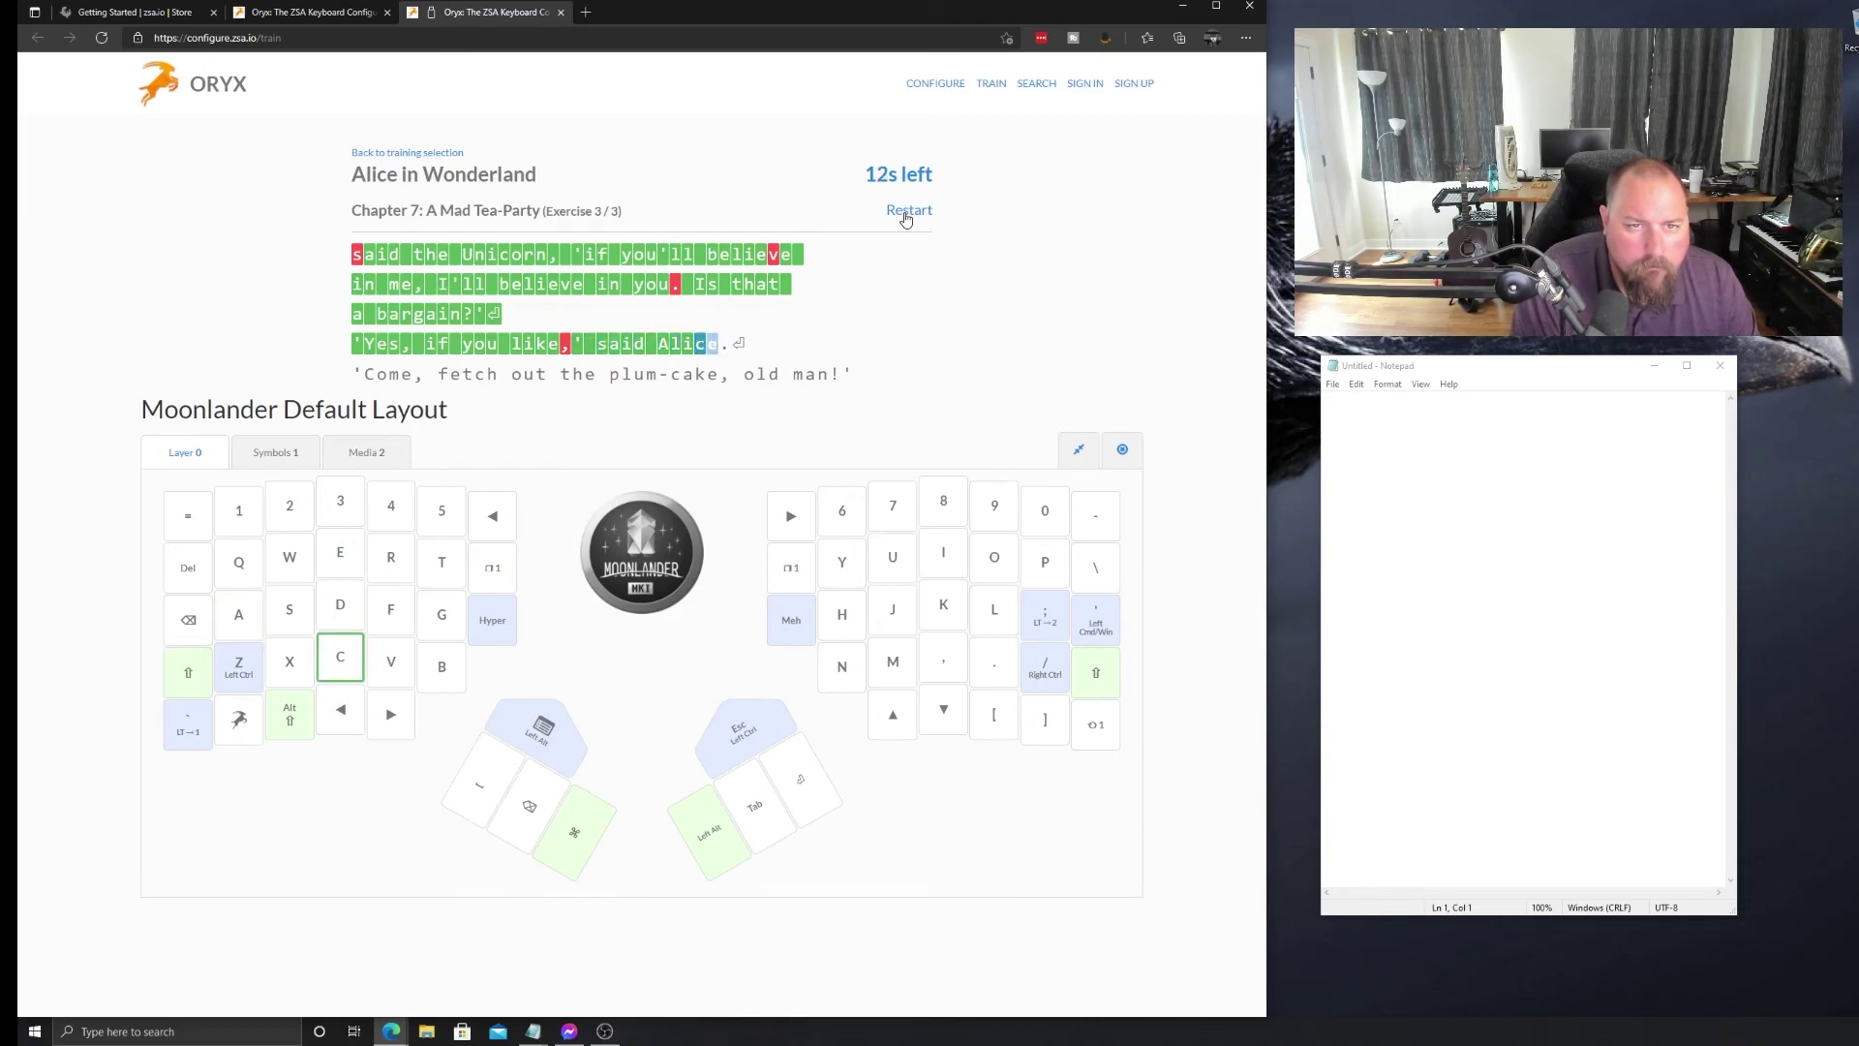
type("e.")
key("Return")
type("'Come, ")
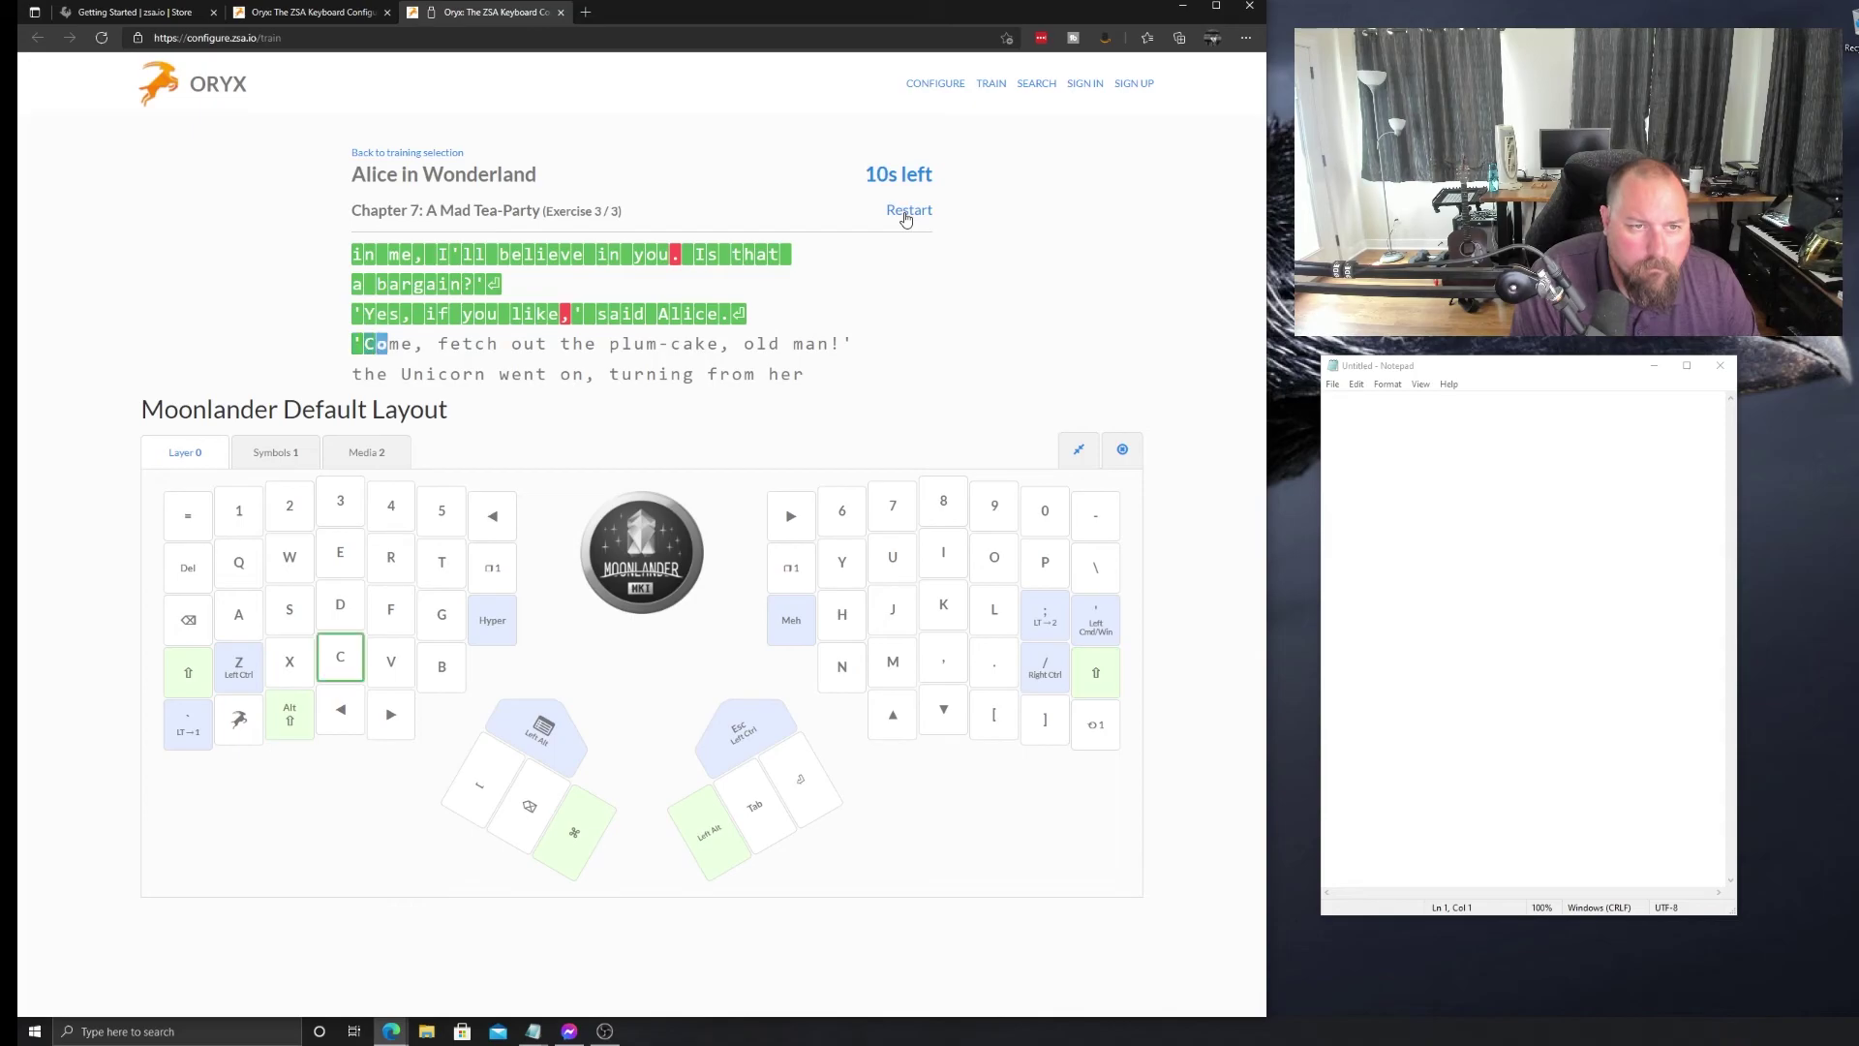
type("fe")
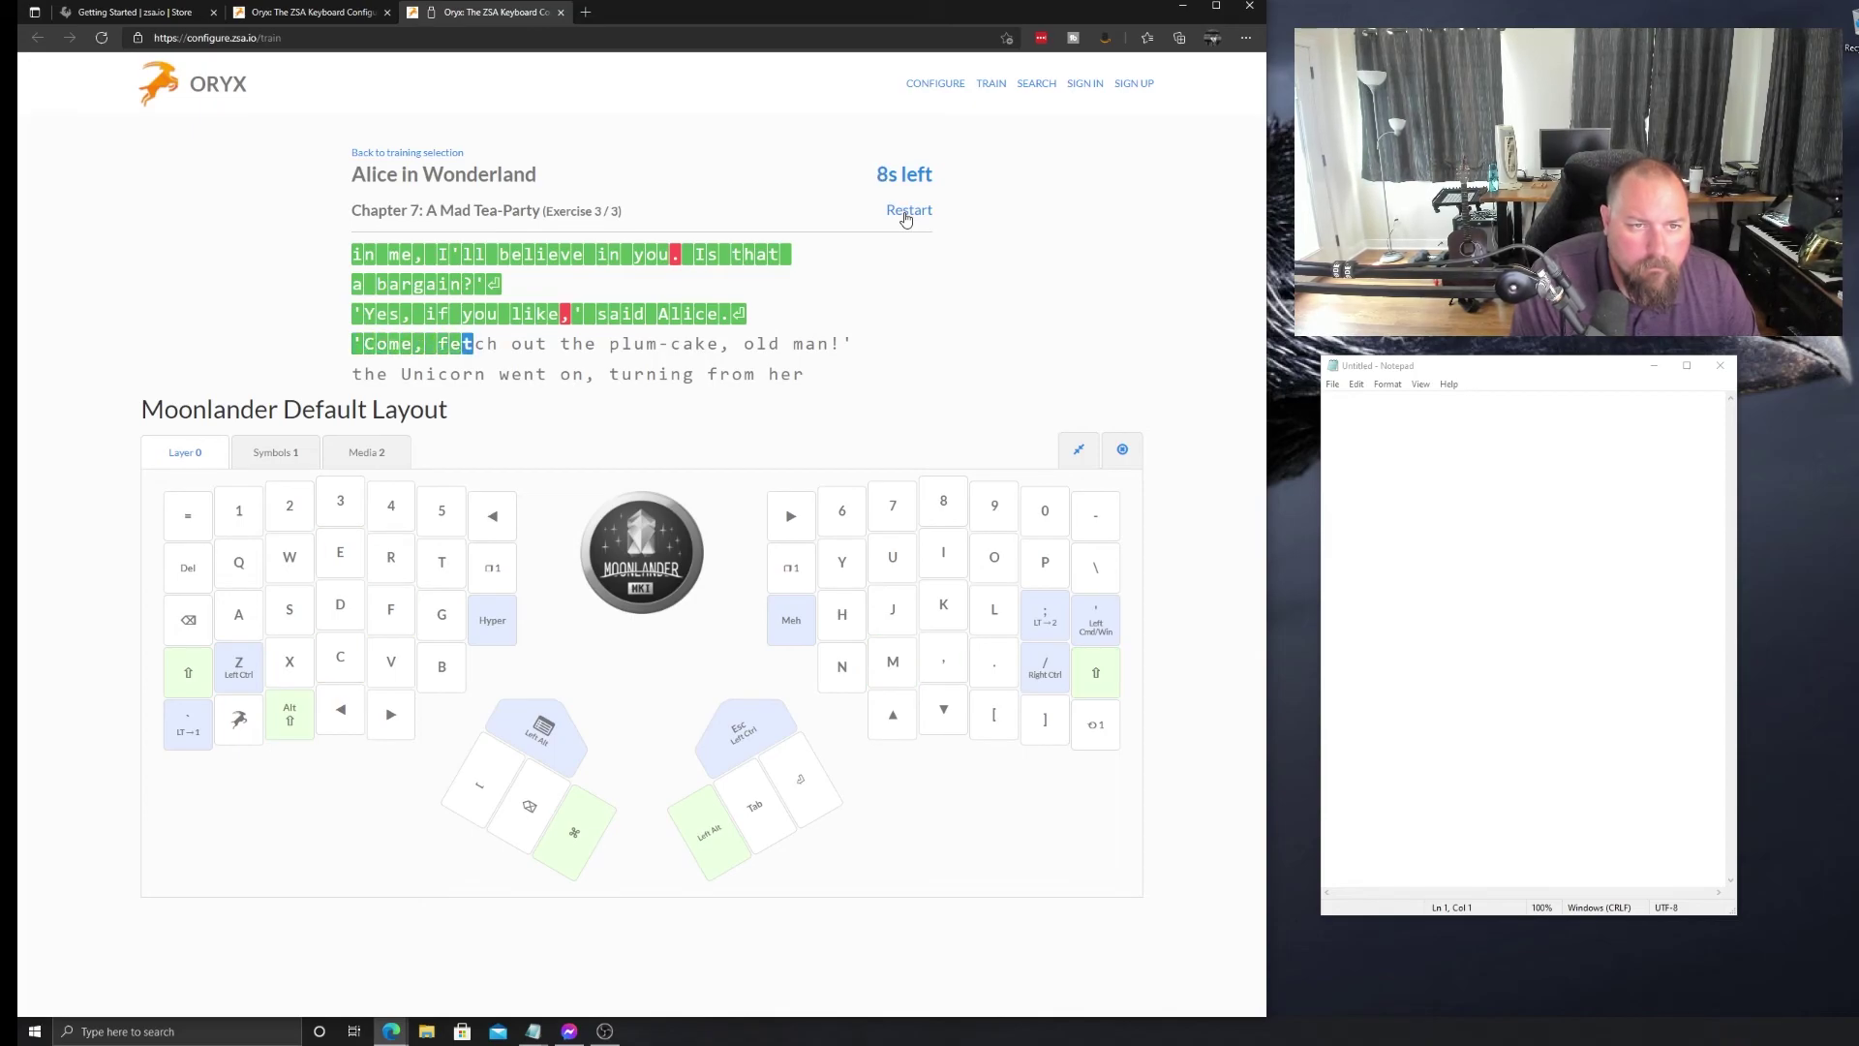
type("tch out")
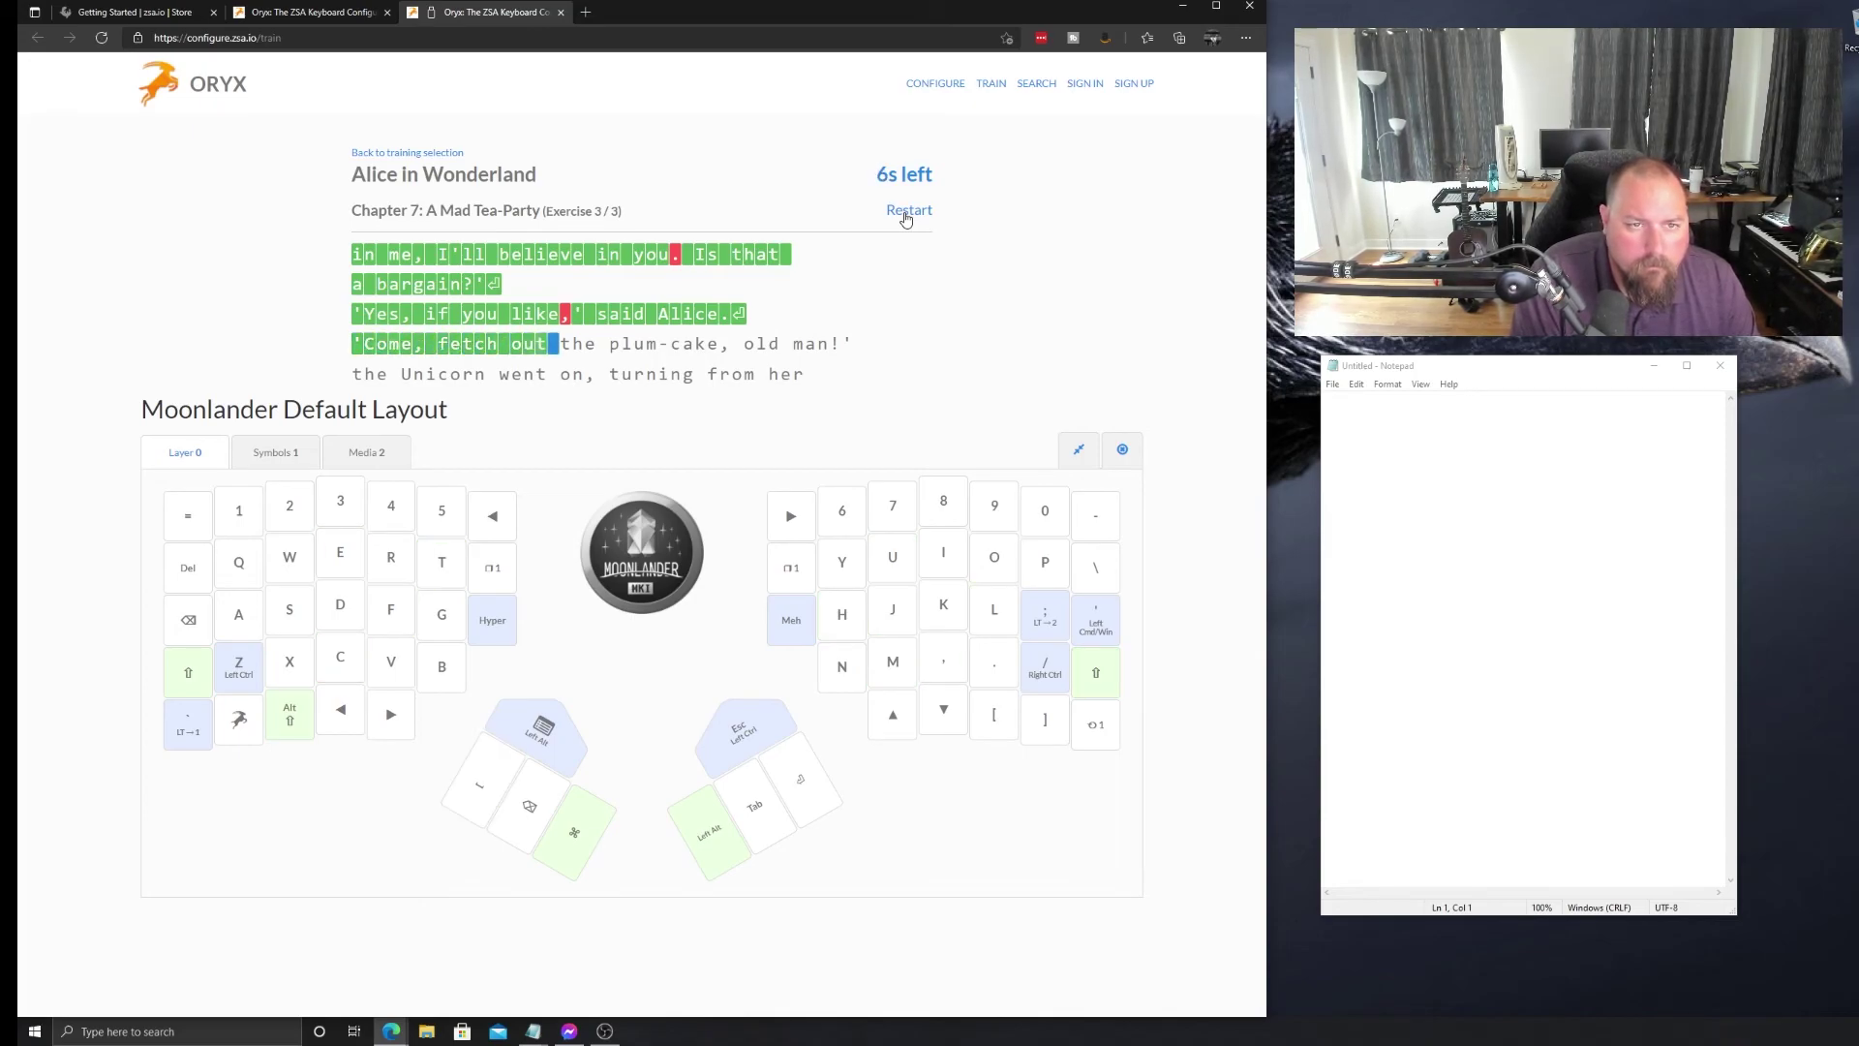
type(" the plum")
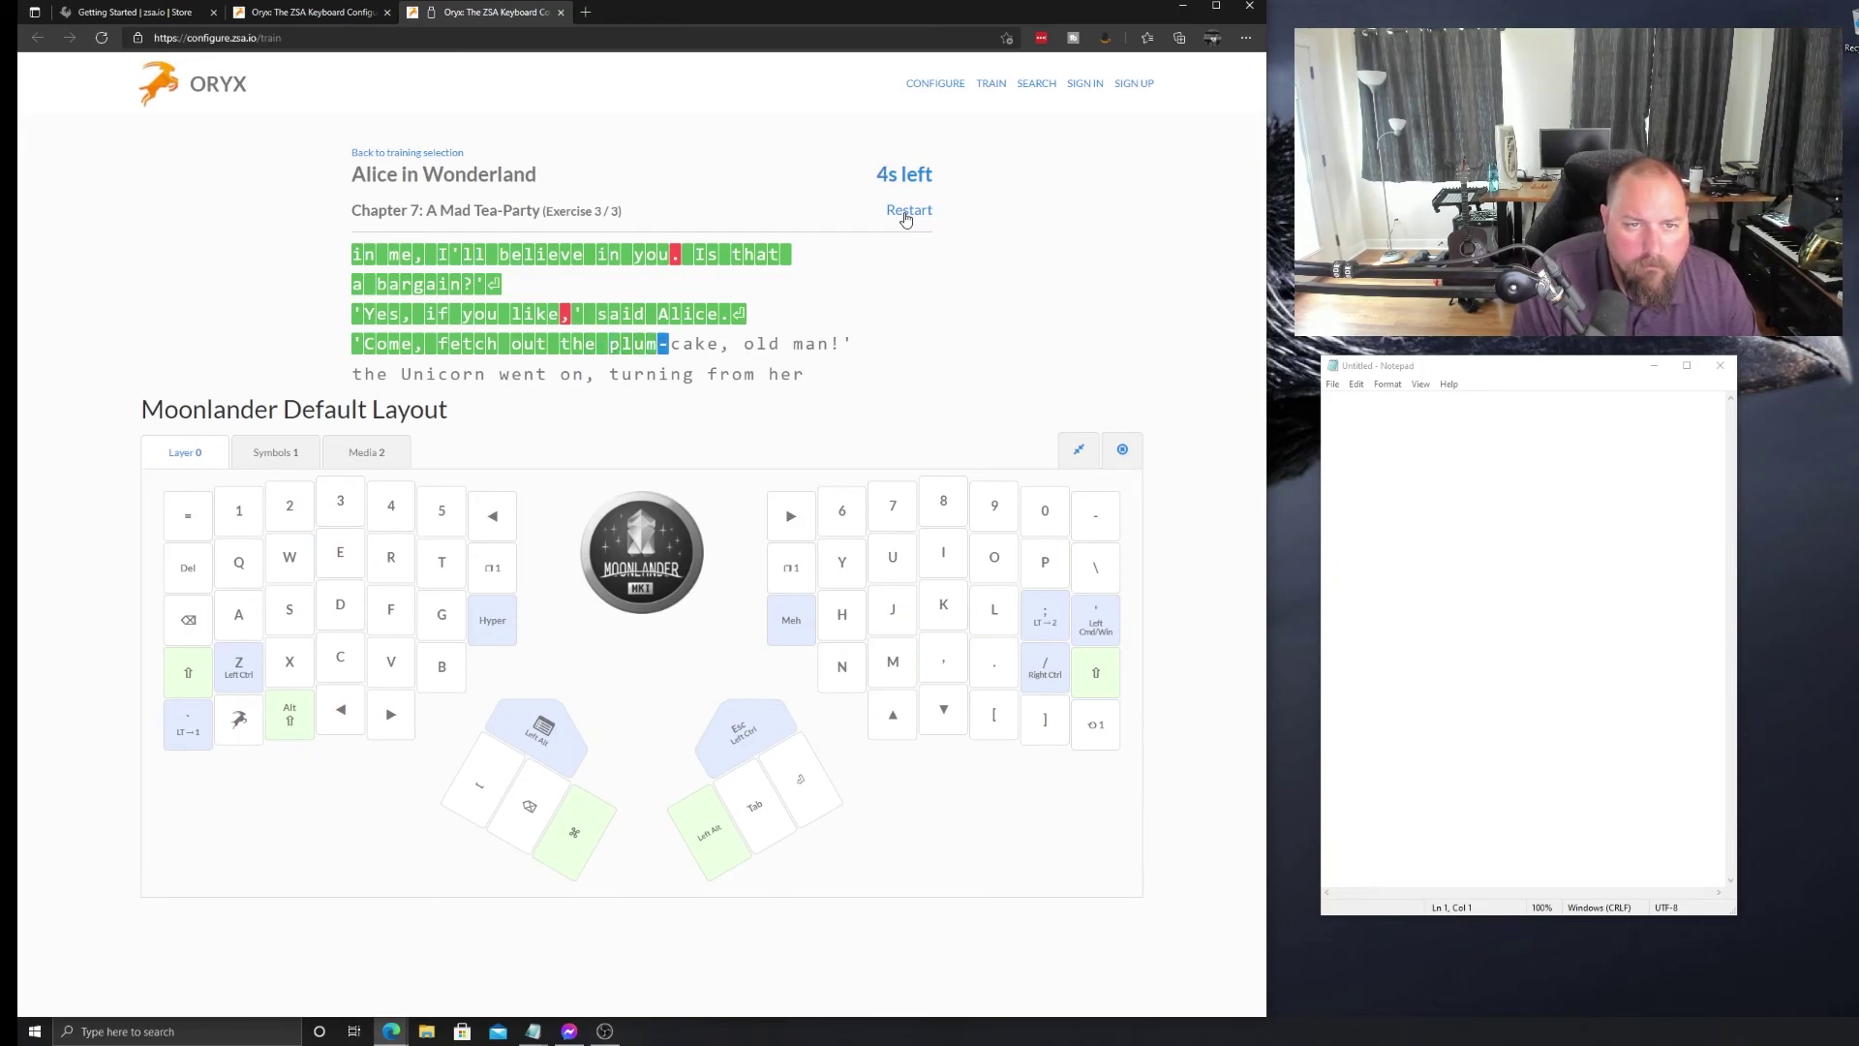
type("-ca")
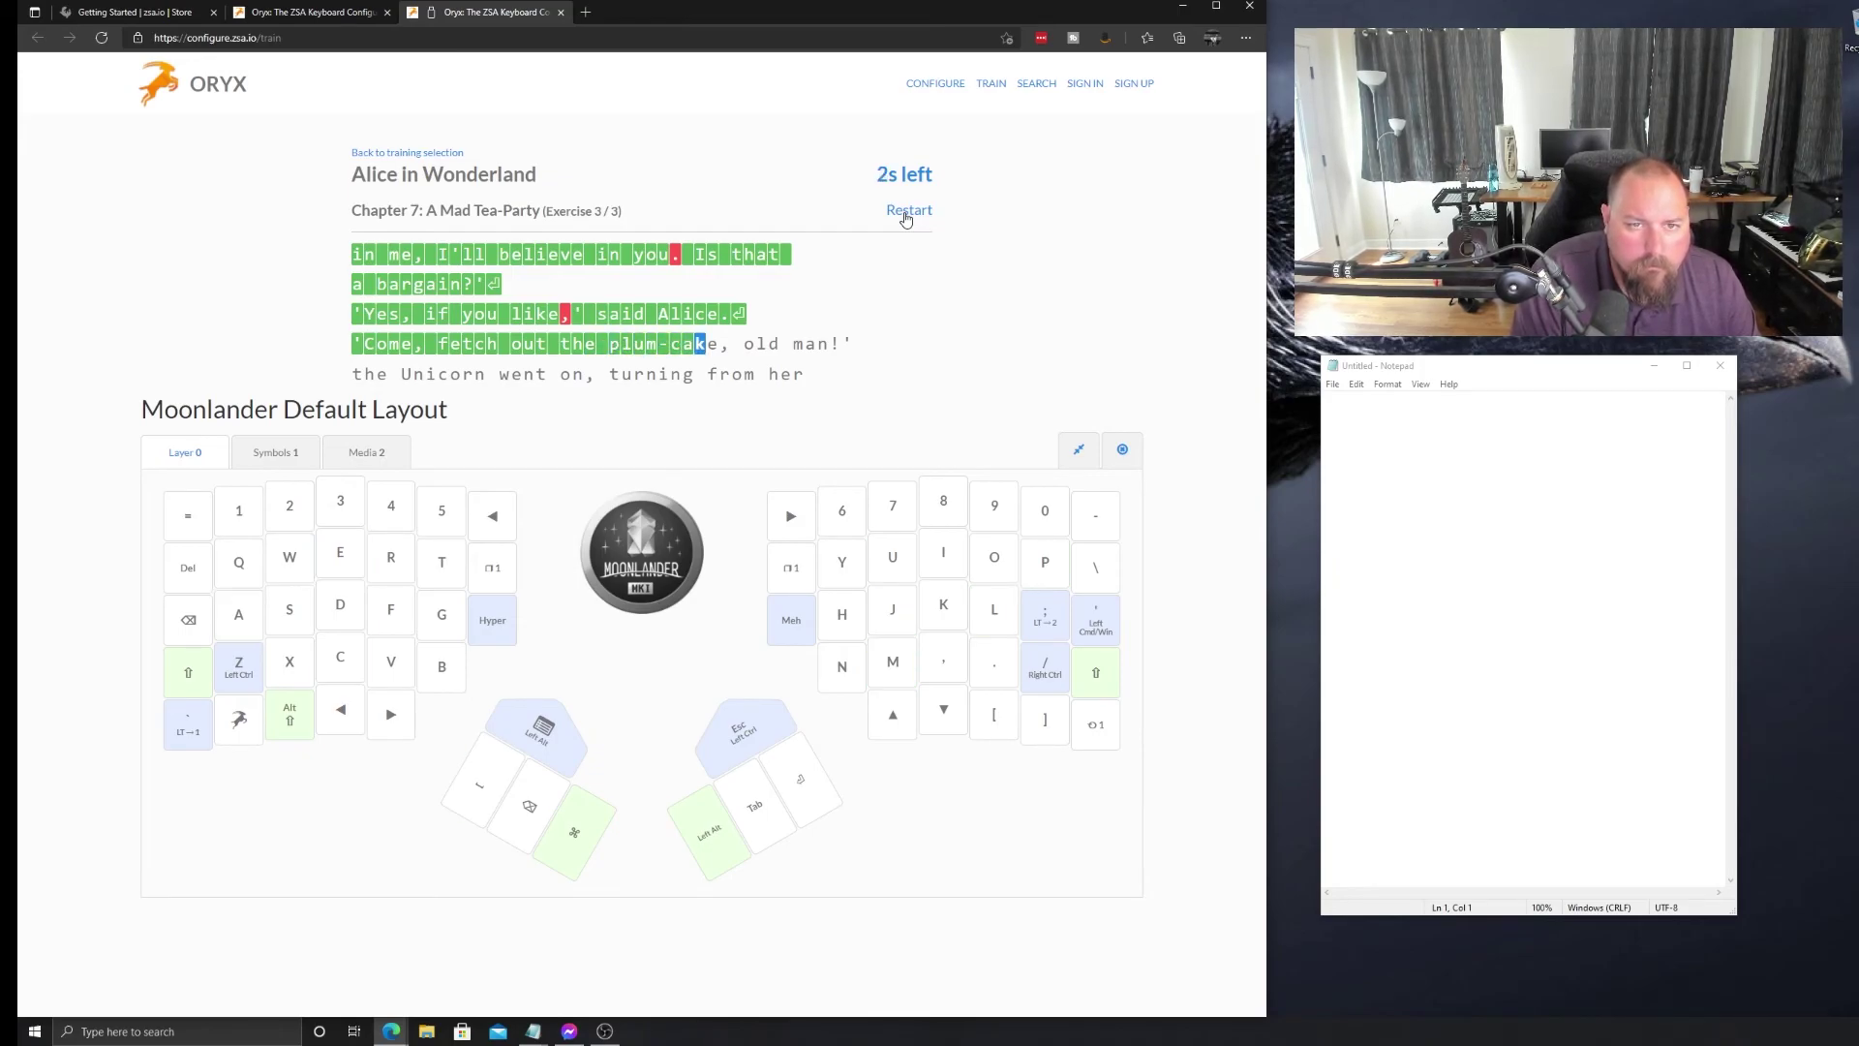
type("ke,")
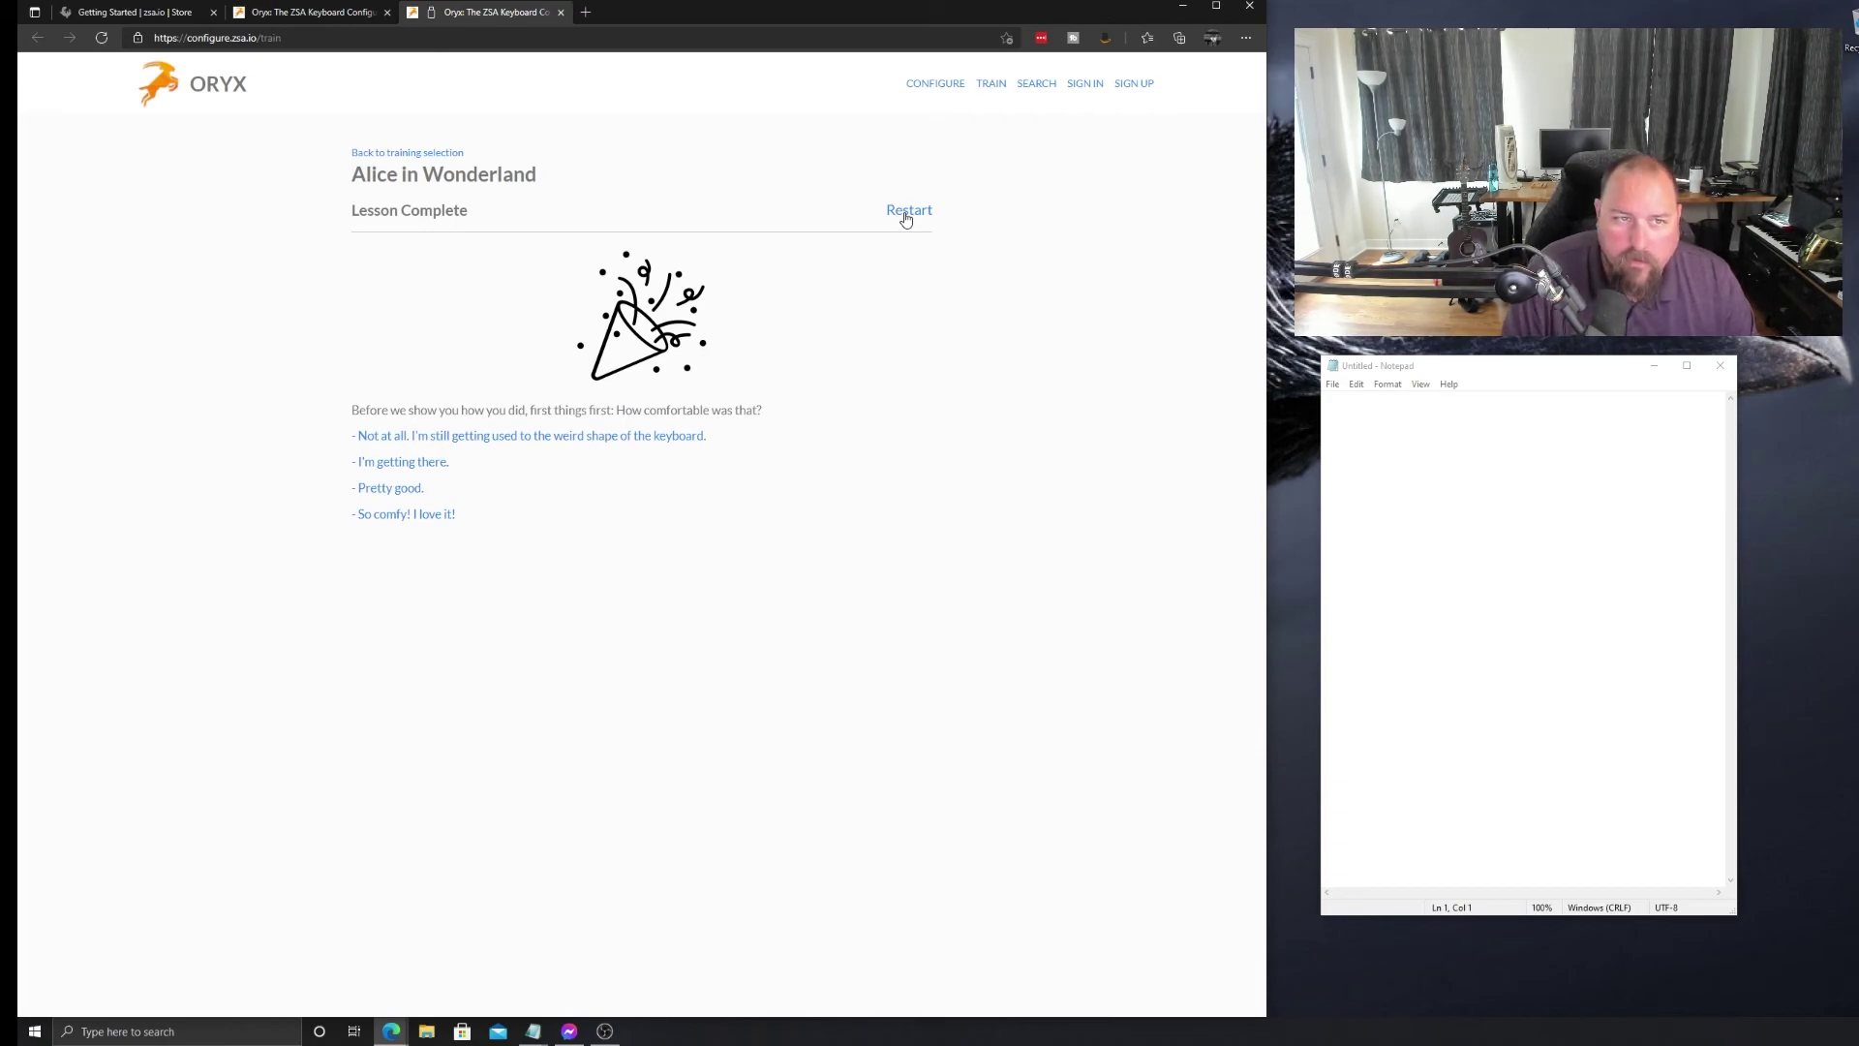
Answer "I'm getting there." and review the 95% accuracy note, words-per-minute note and Error breakdown
left_click(417, 462)
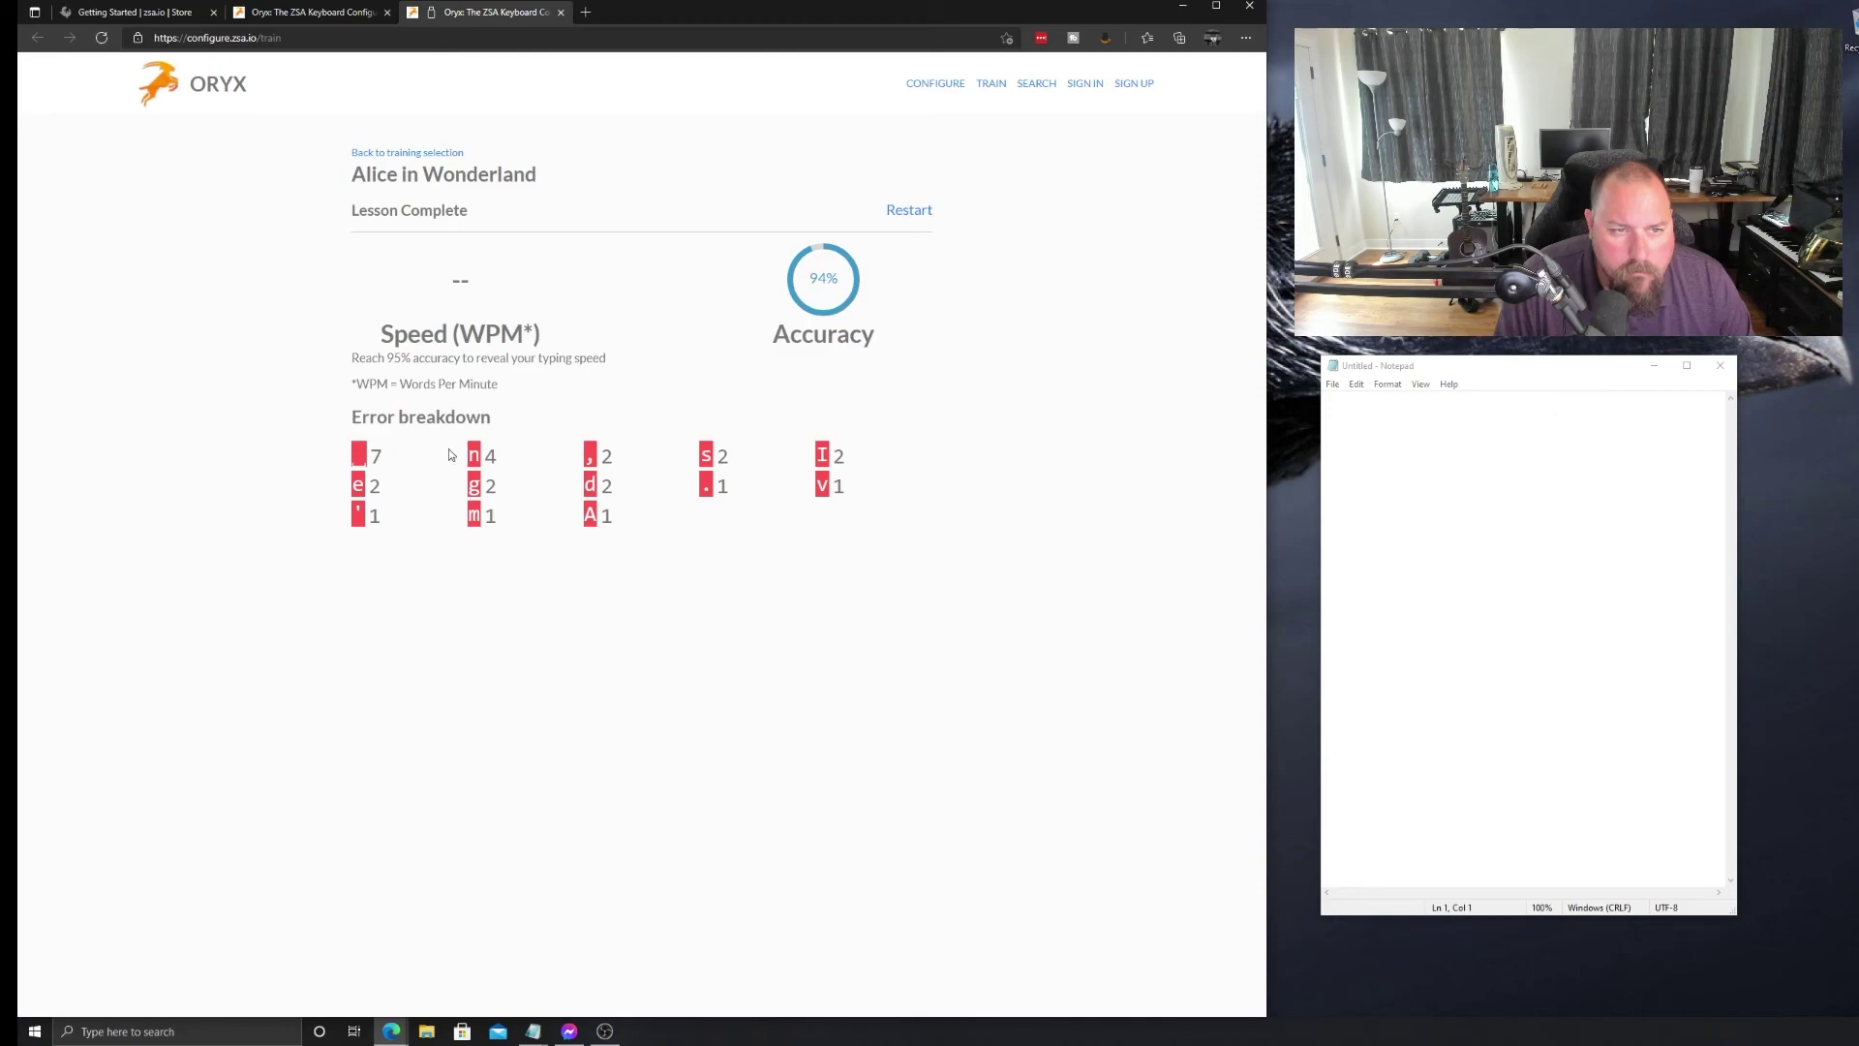
left_click_drag(371, 355, 693, 344)
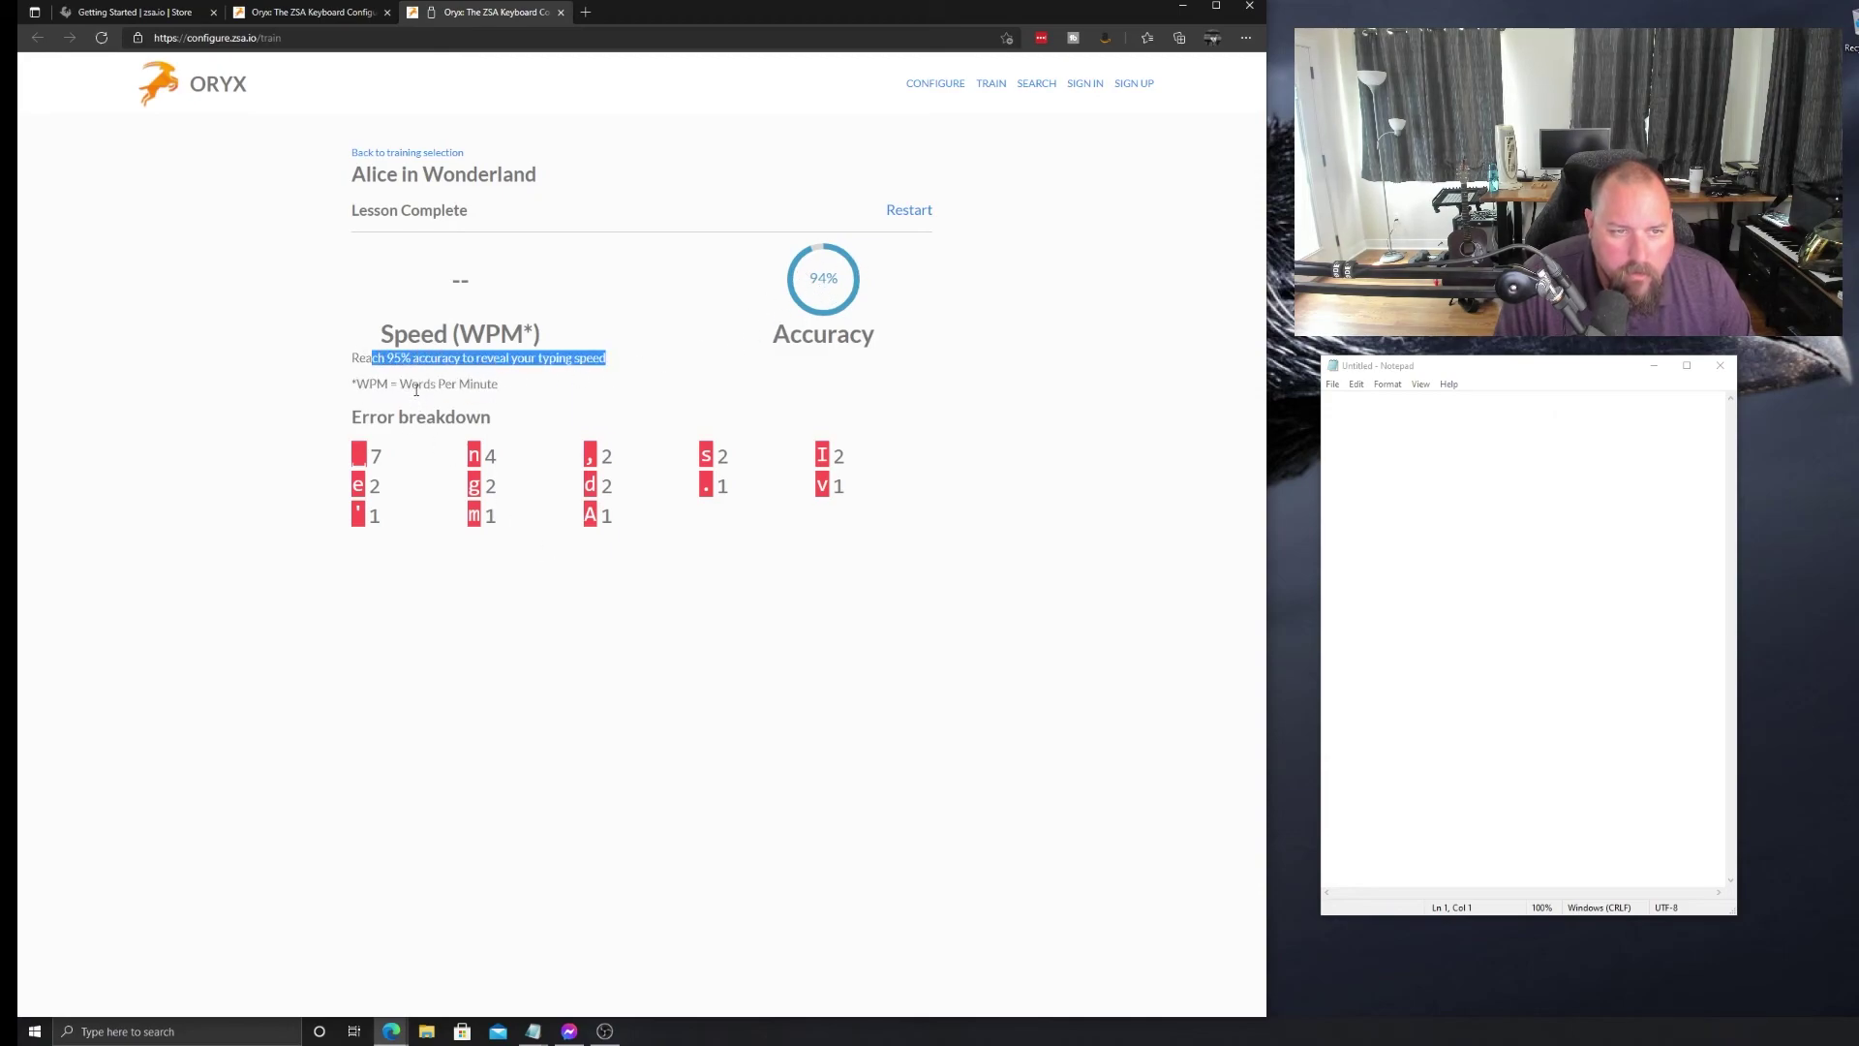
left_click_drag(371, 383, 532, 392)
left_click(585, 397)
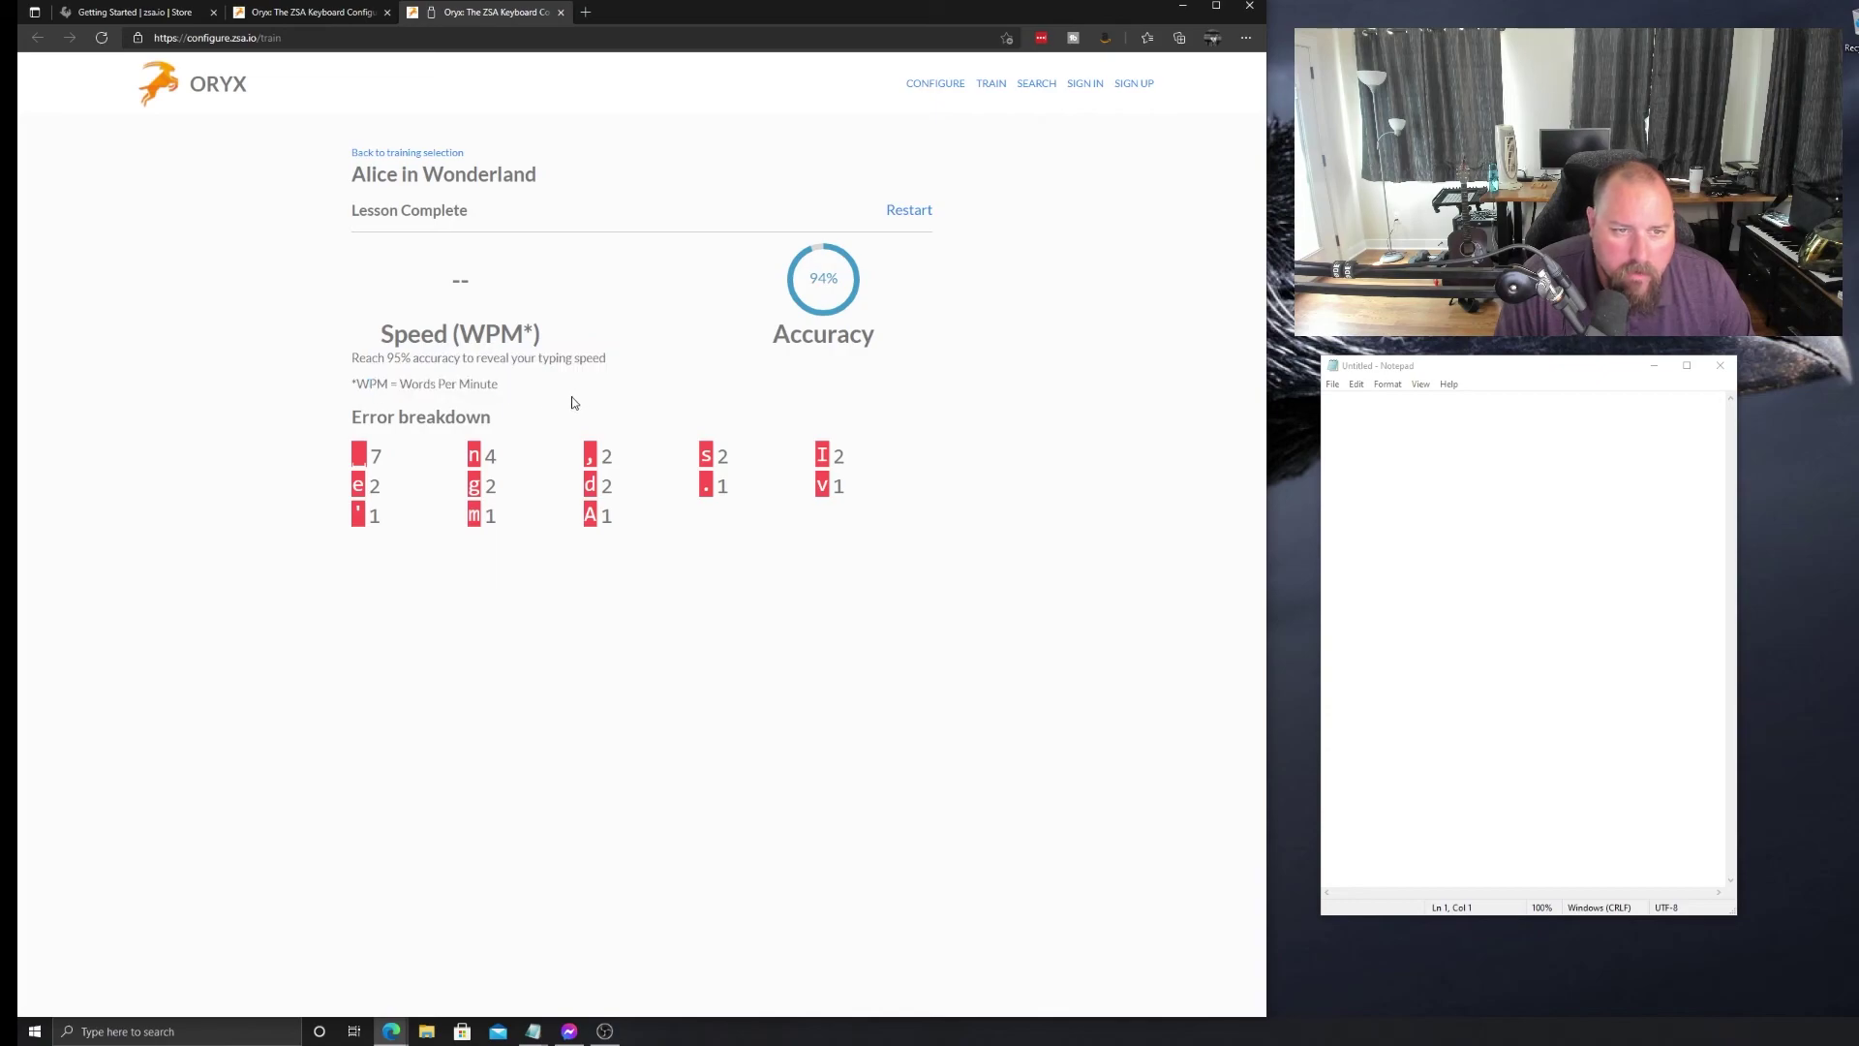
left_click_drag(377, 418, 481, 419)
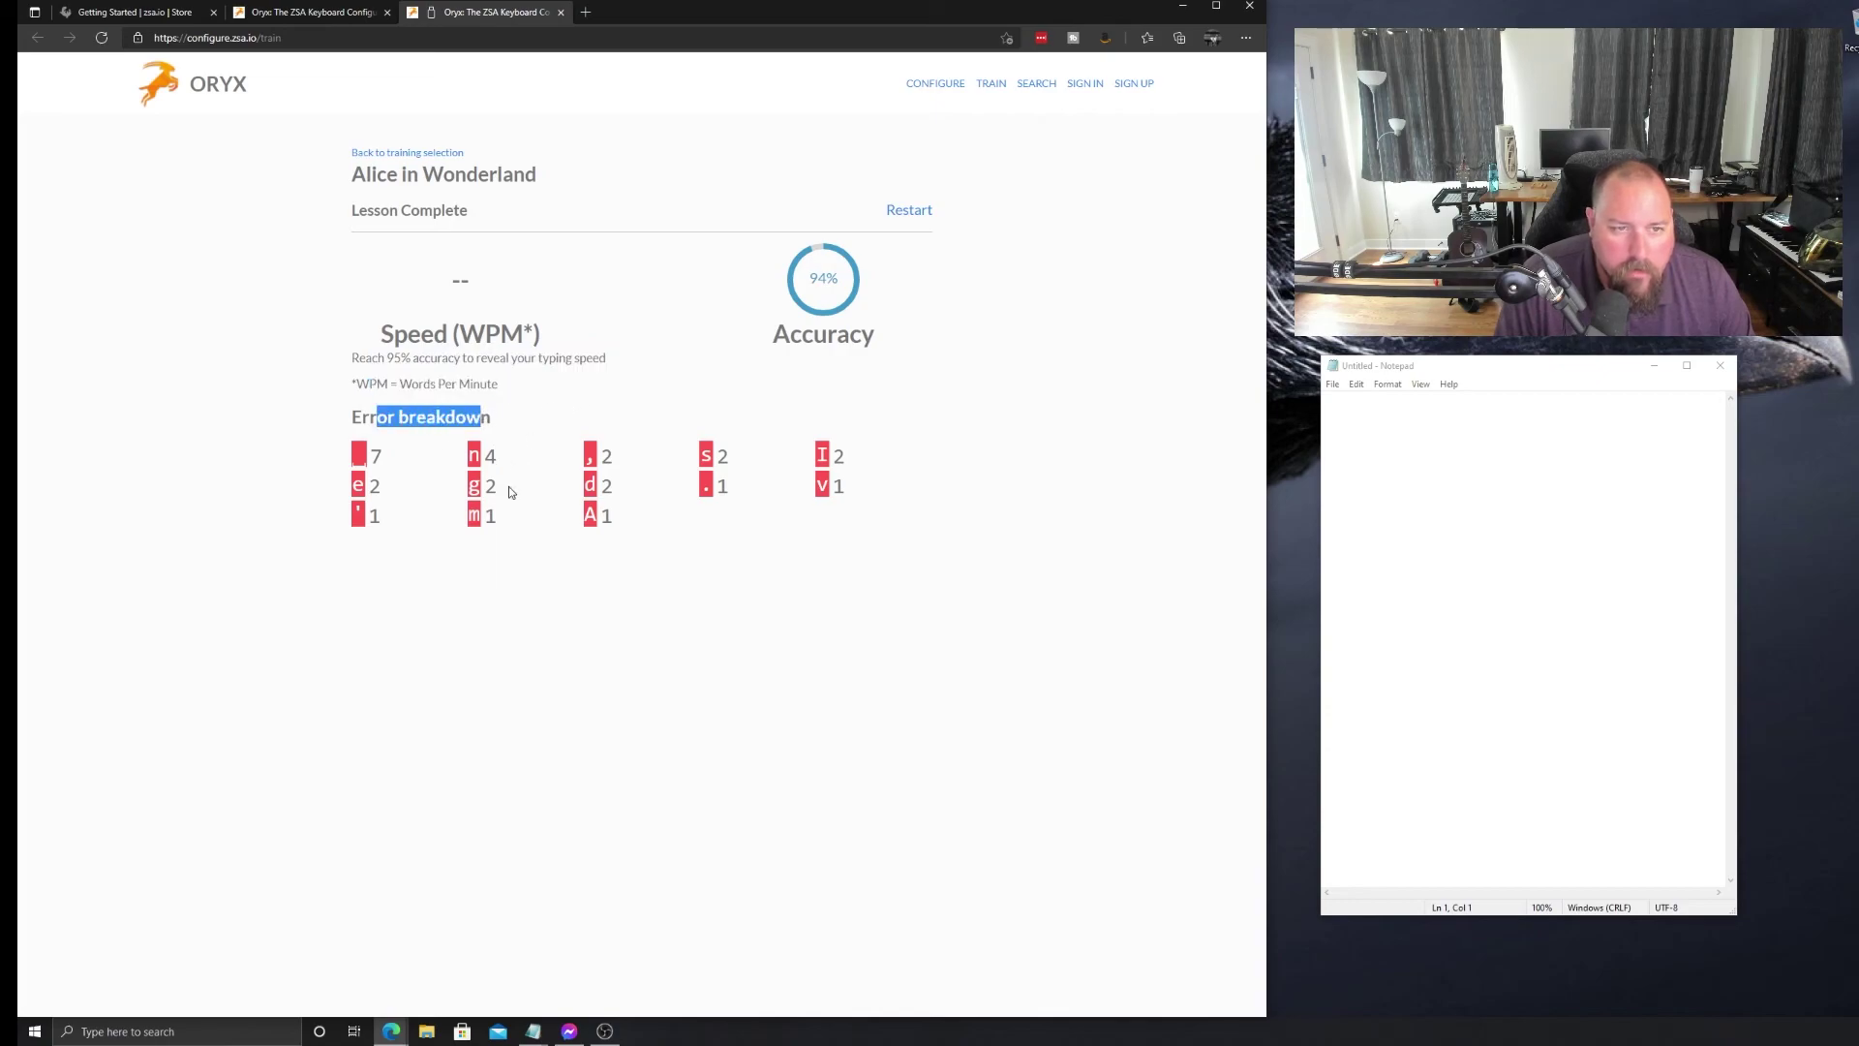
left_click(472, 599)
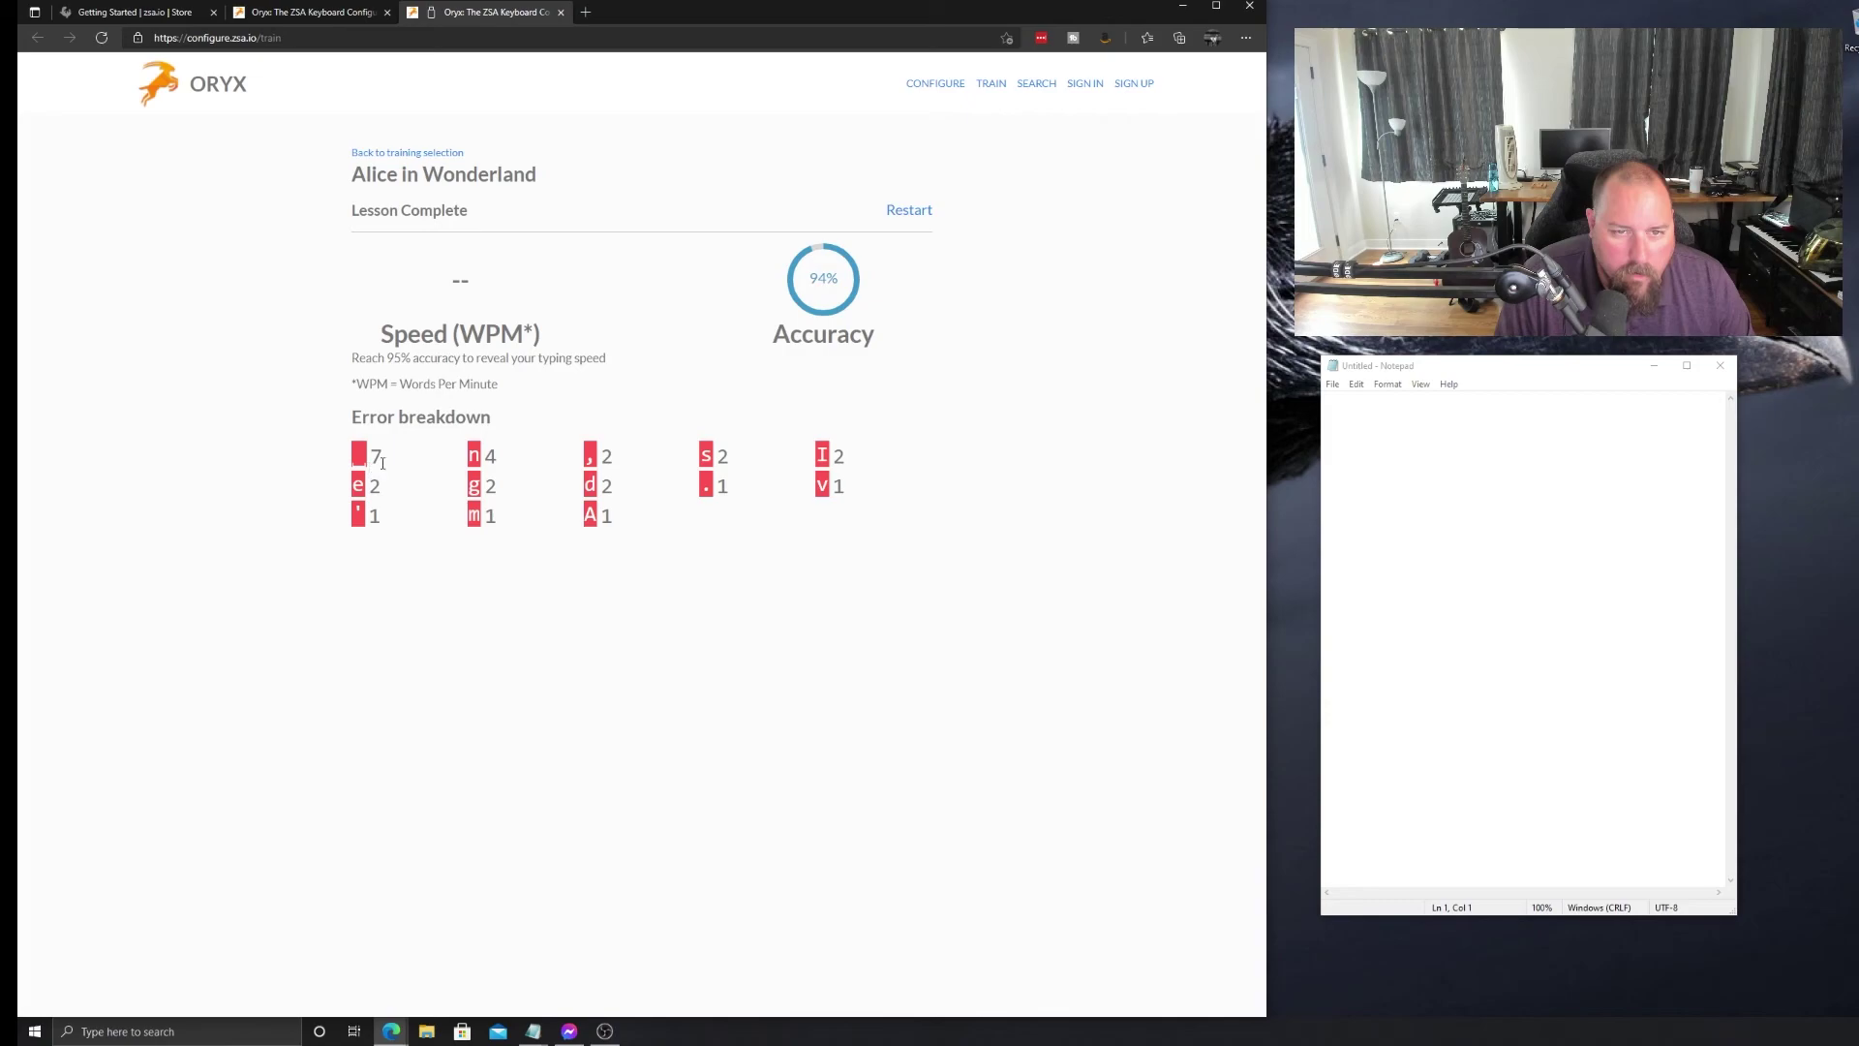